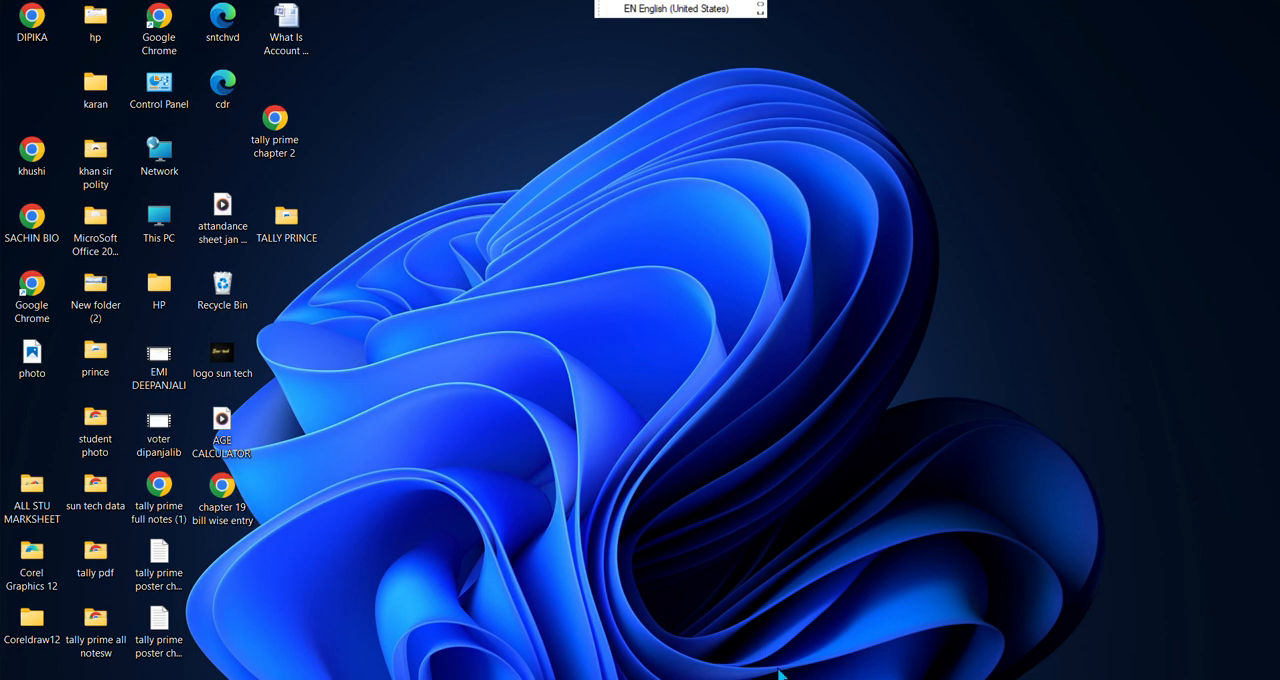
Switch to TallyPrime and create a new company named Sony Company, keeping the default details
left_click(753, 601)
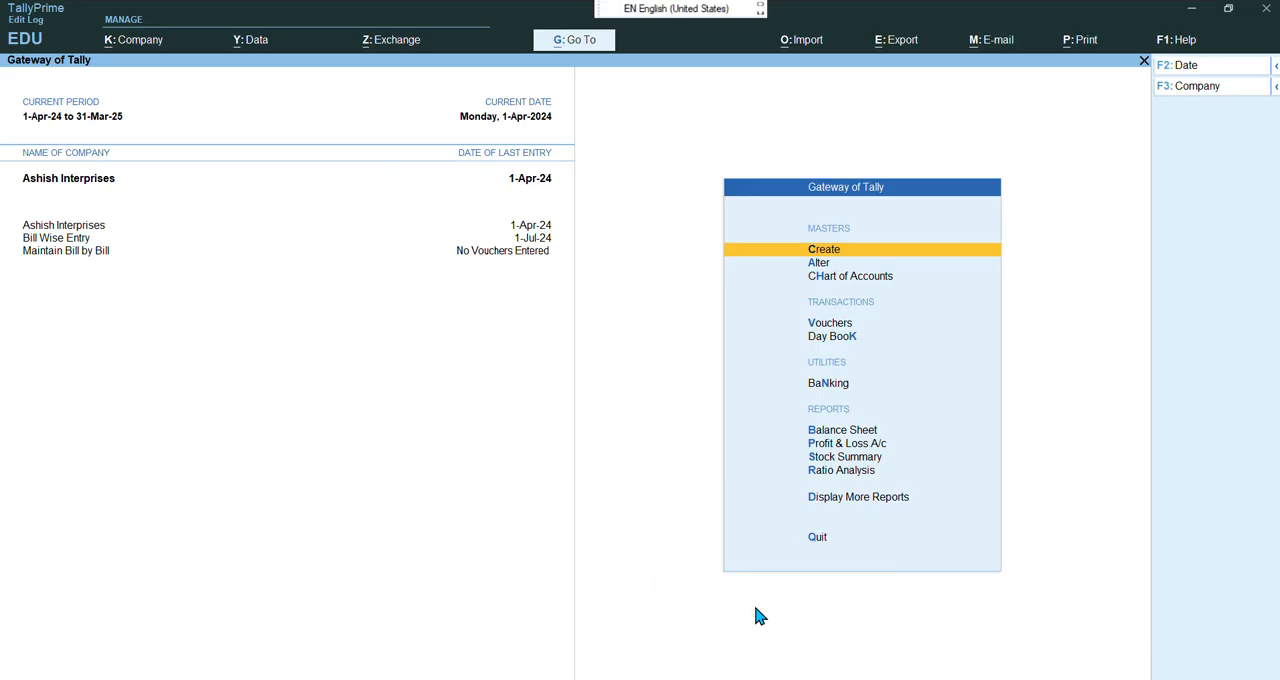
key("alt")
key("alt+k")
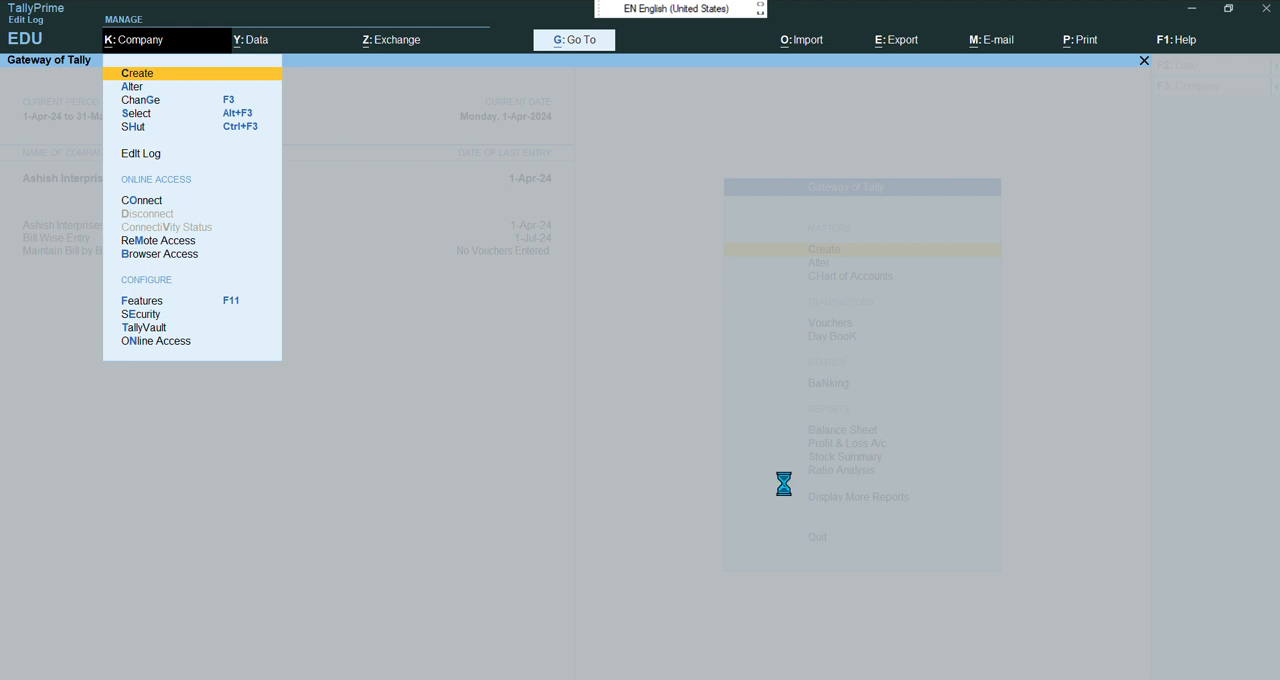
key("Return")
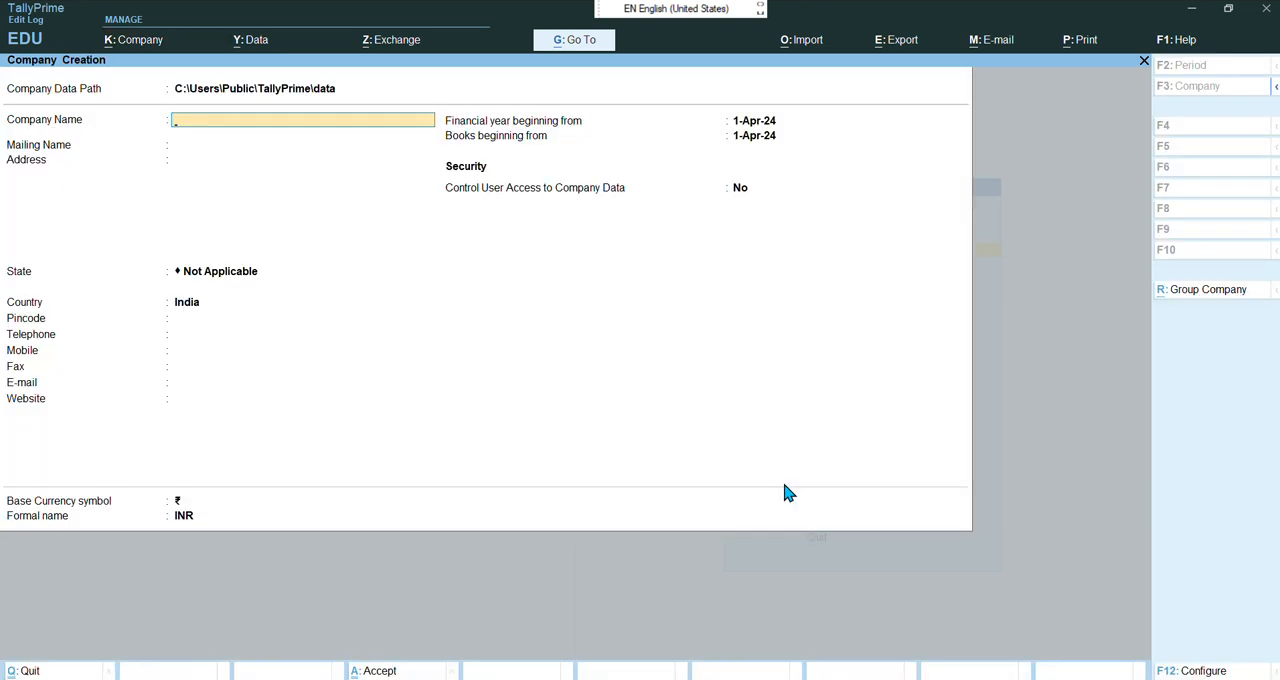
type("Sony Company")
key("Return")
key("Return")
key("Return")
key("Return")
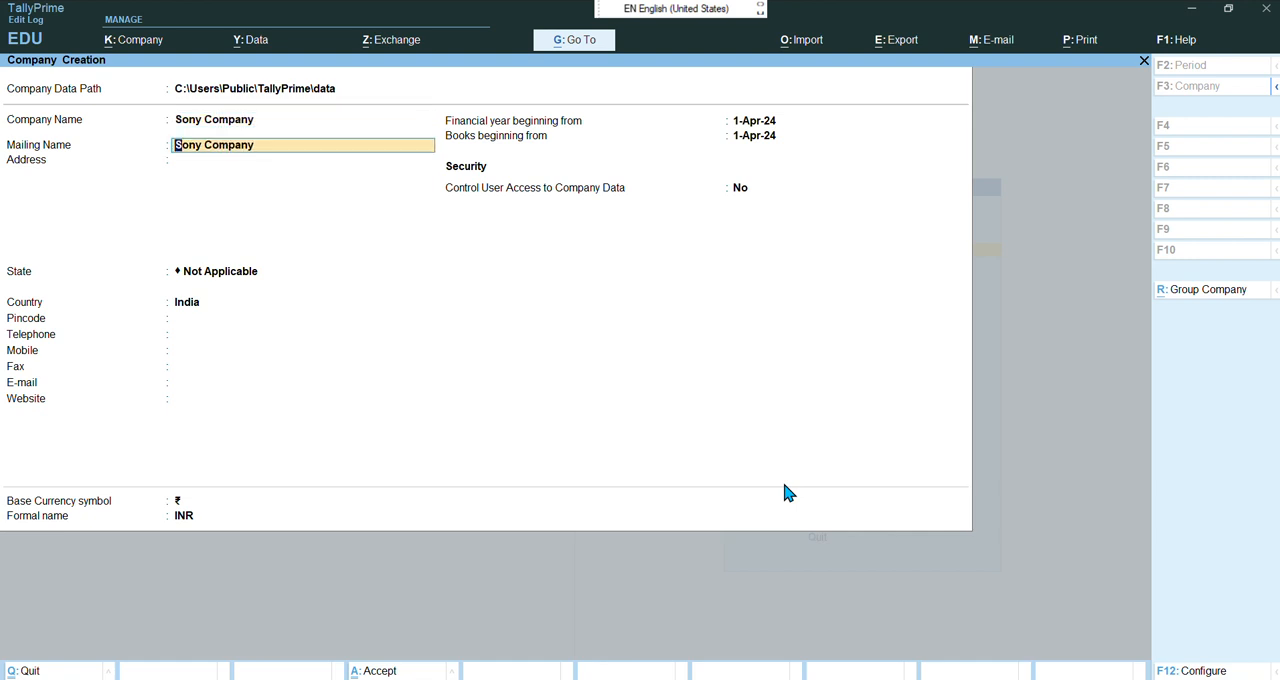
key("Return")
key("Return")
key("Return")
key("Return")
key("Return")
key("Return")
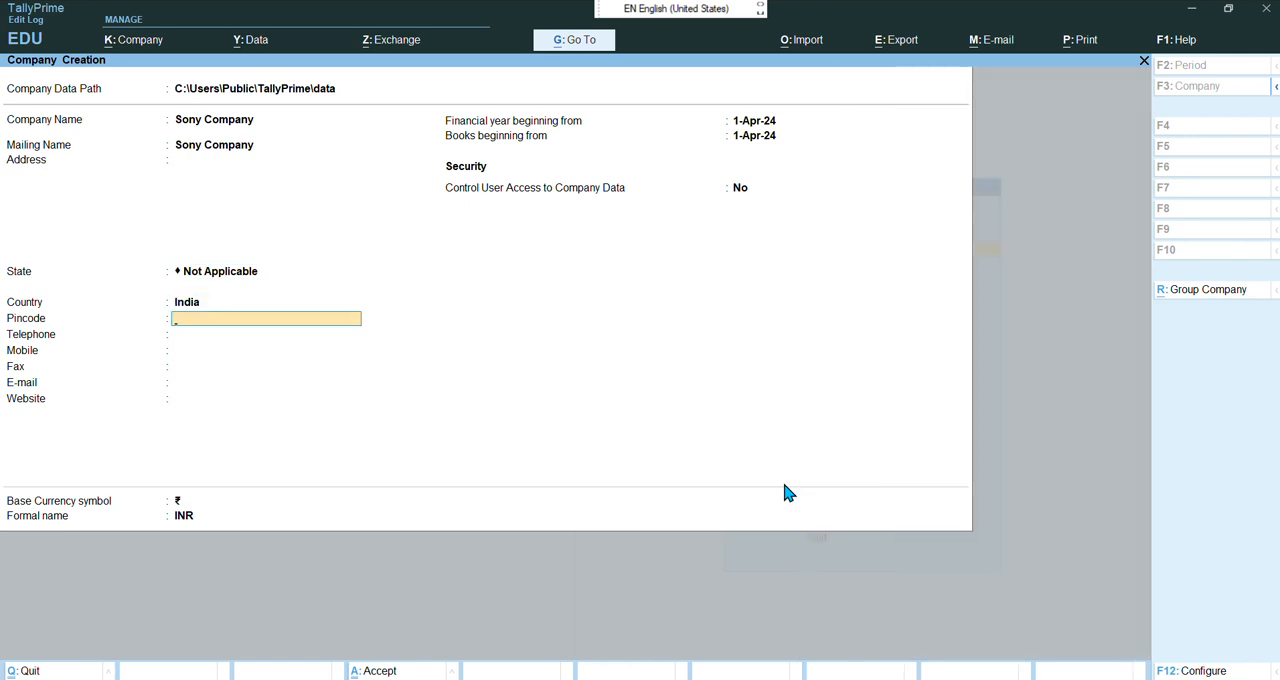
key("Return")
key("Return")
key("Return")
key("Return")
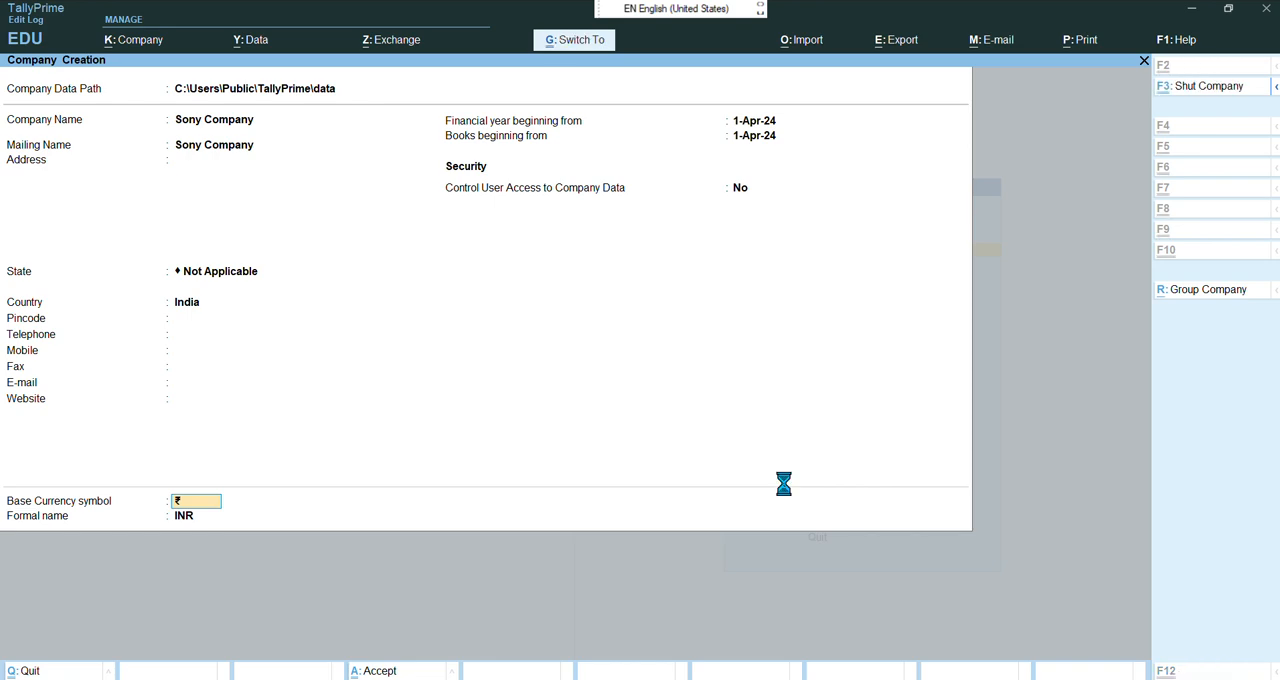
key("Return")
key("Return")
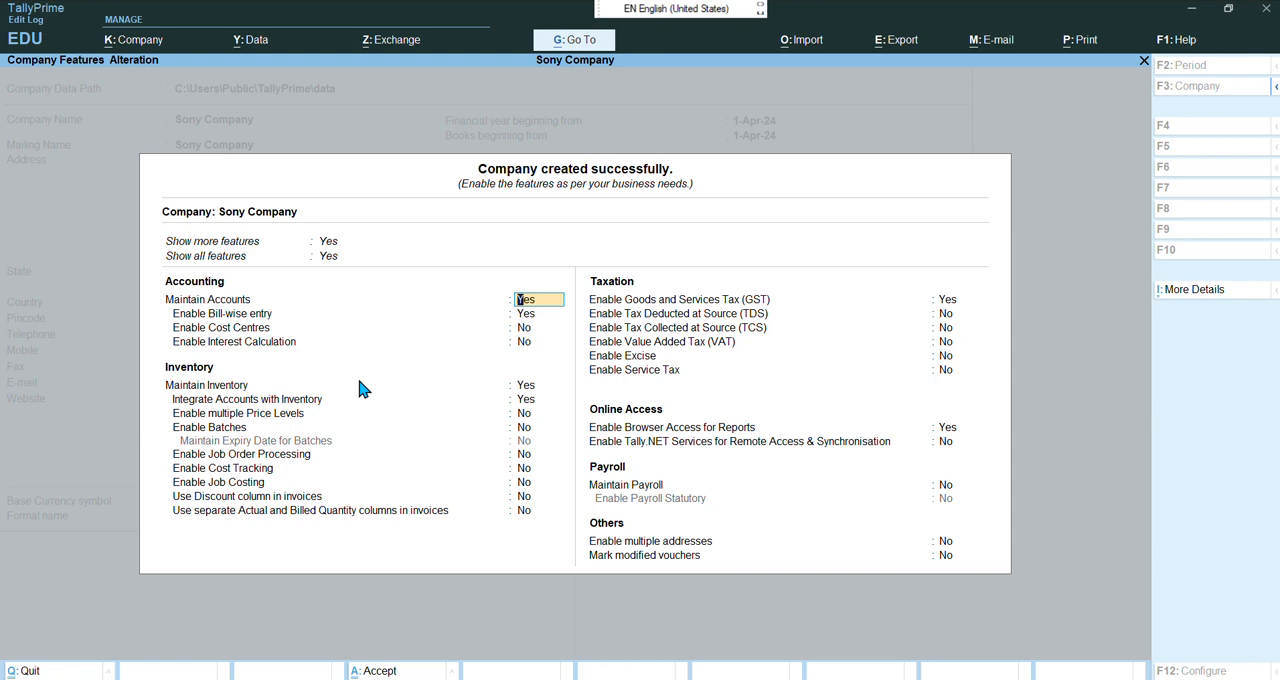
Set Enable Goods and Services Tax (GST) to No in the company features and accept them
key("Return")
key("Return")
key("Return")
key("Return")
key("Return")
key("Return")
key("Return")
key("Return")
key("Return")
key("Return")
key("Return")
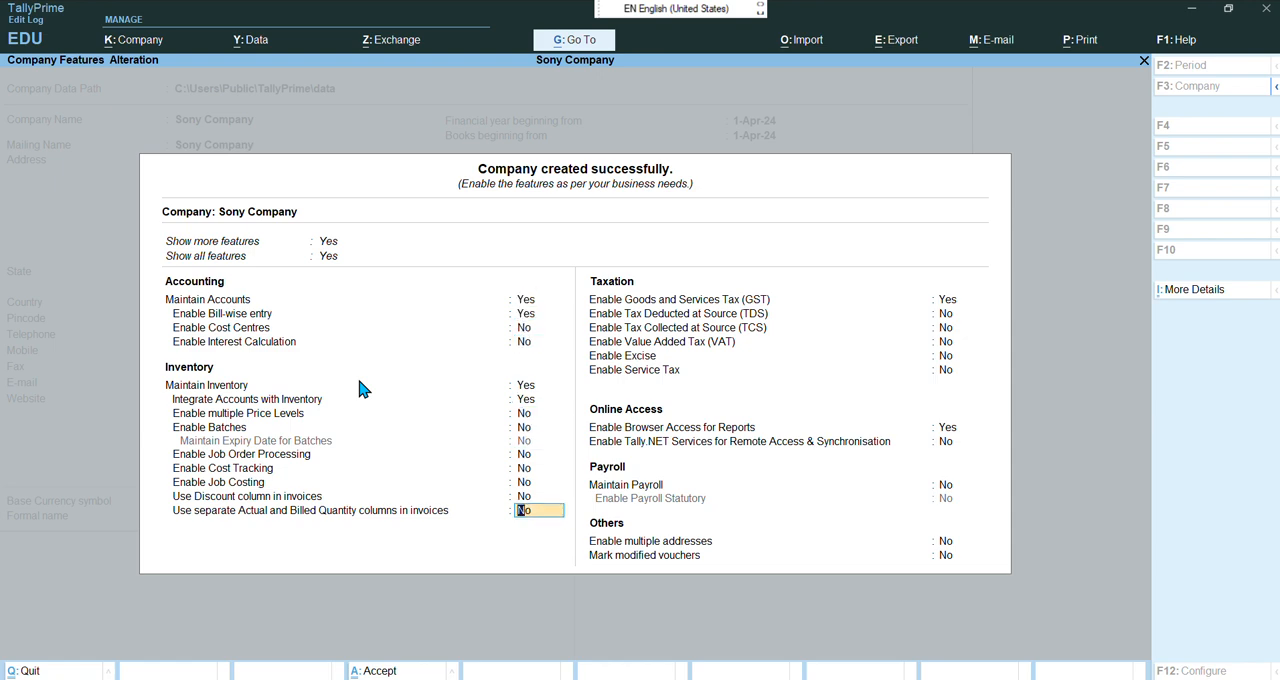
key("Return")
type("no")
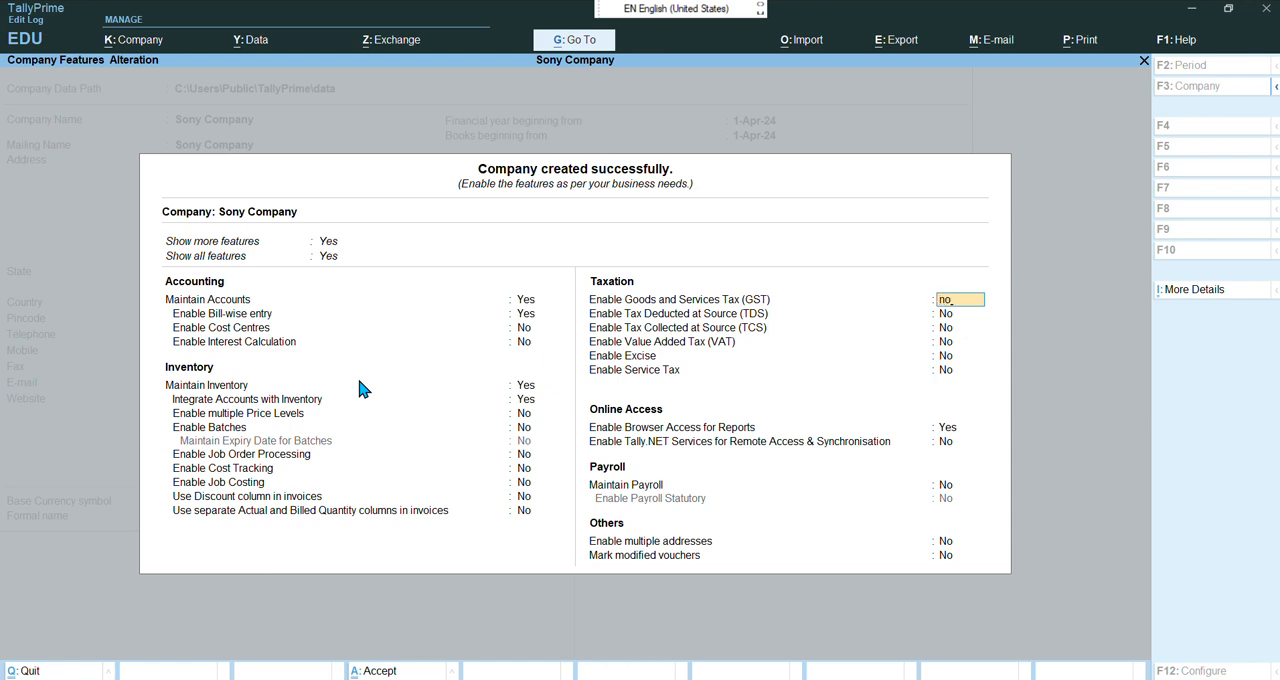
key("Return")
key("Return")
key("ctrl+a")
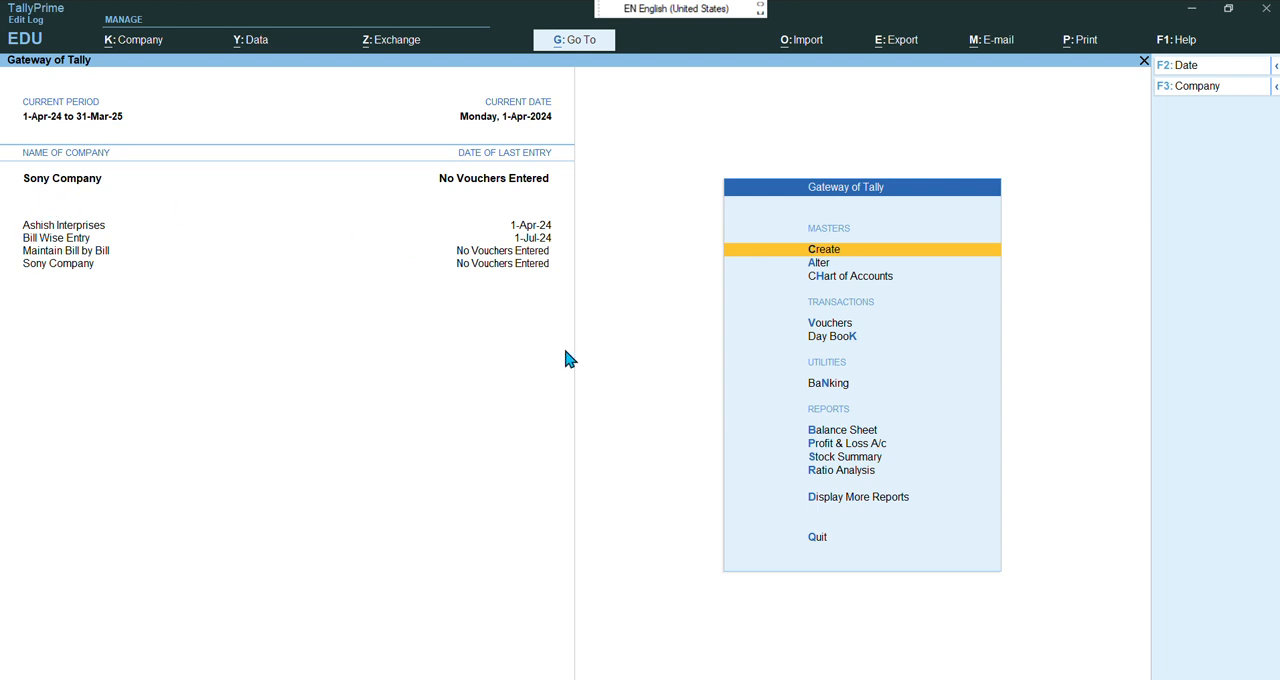
Consult the chapter 19 bill wise entry PDF for the list of ledgers, then return to TallyPrime
mouse_move(736, 676)
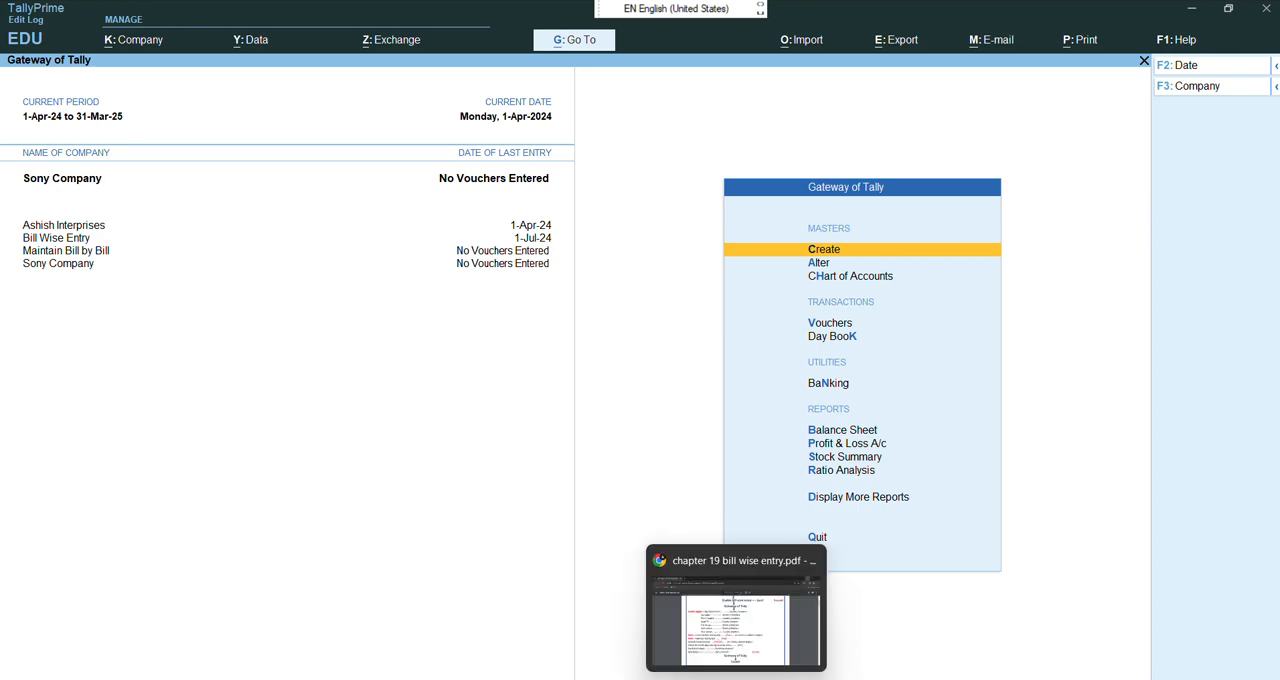
left_click(736, 628)
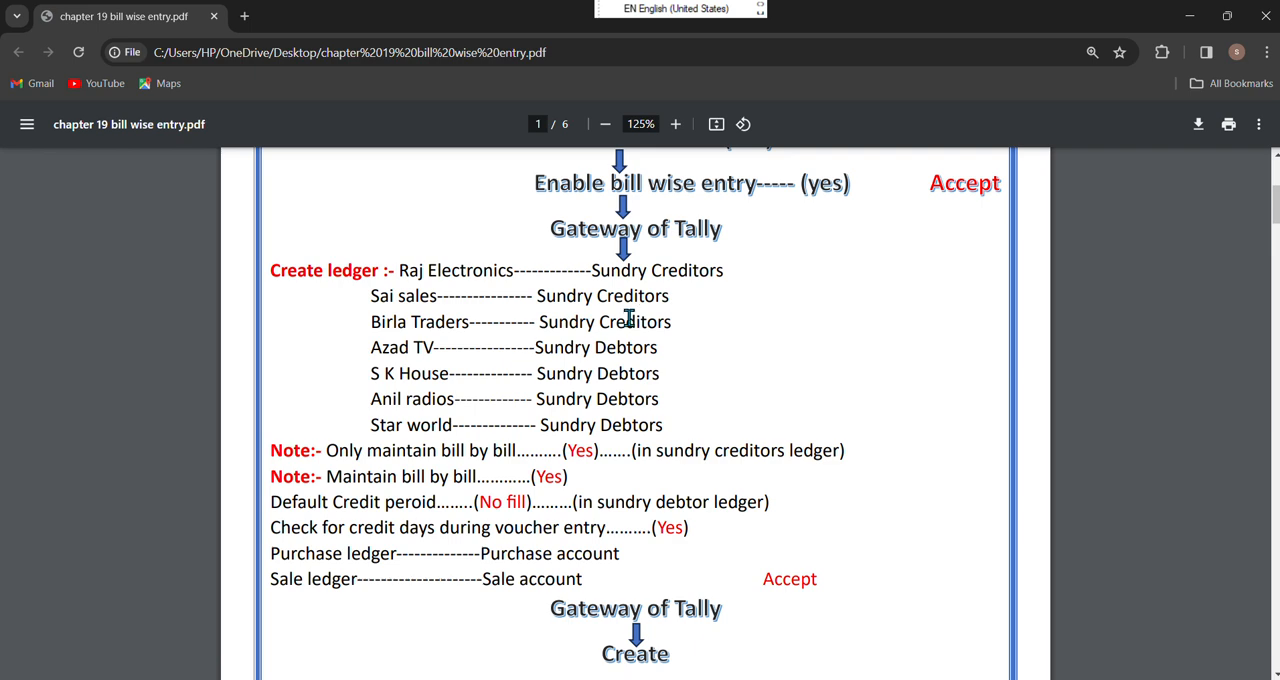
mouse_move(772, 679)
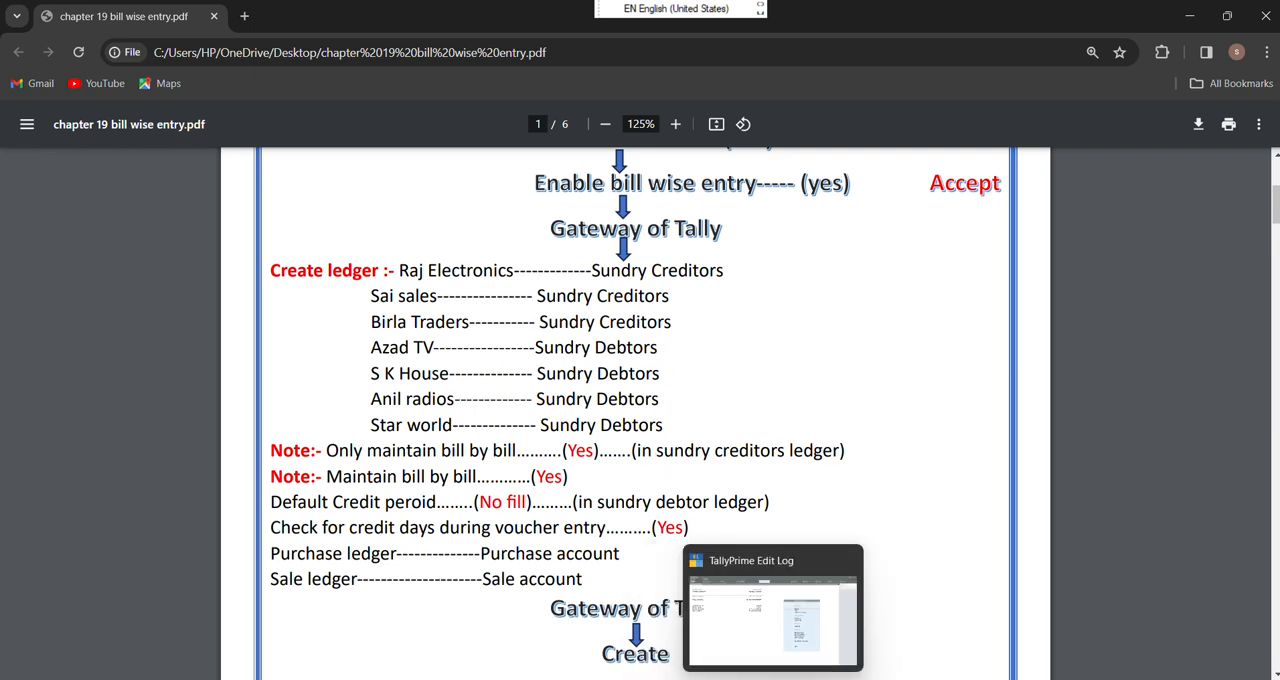
left_click(780, 657)
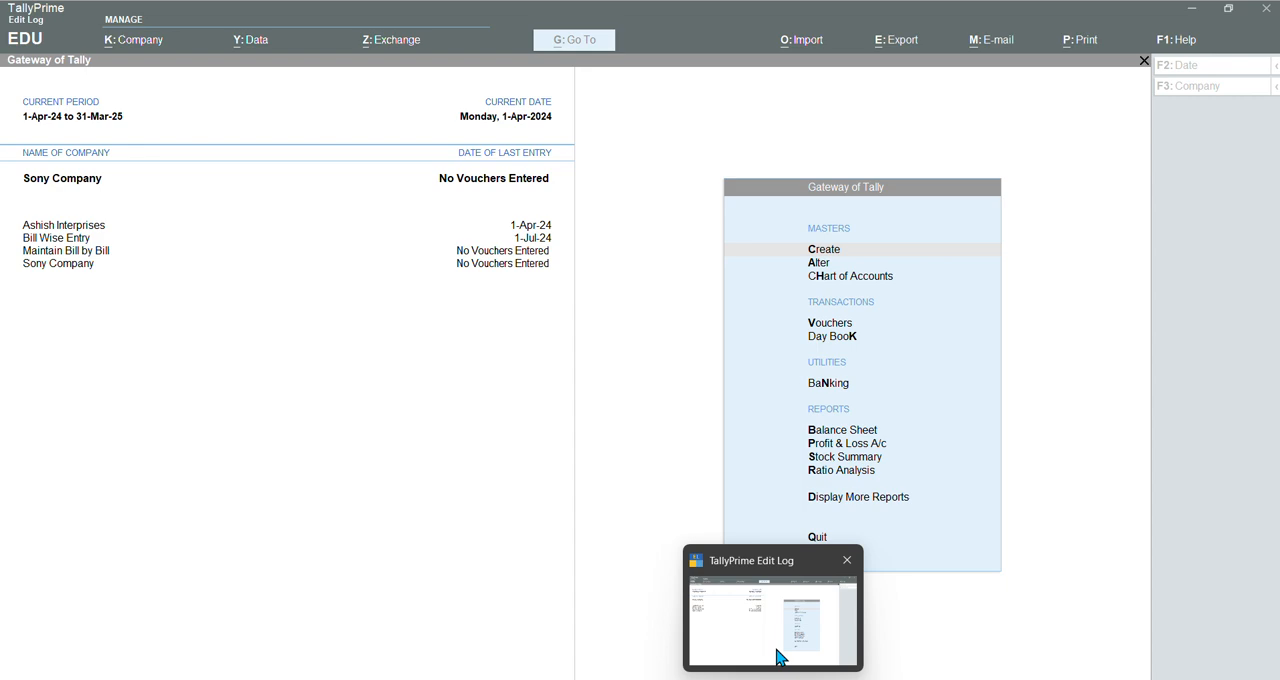
left_click(780, 657)
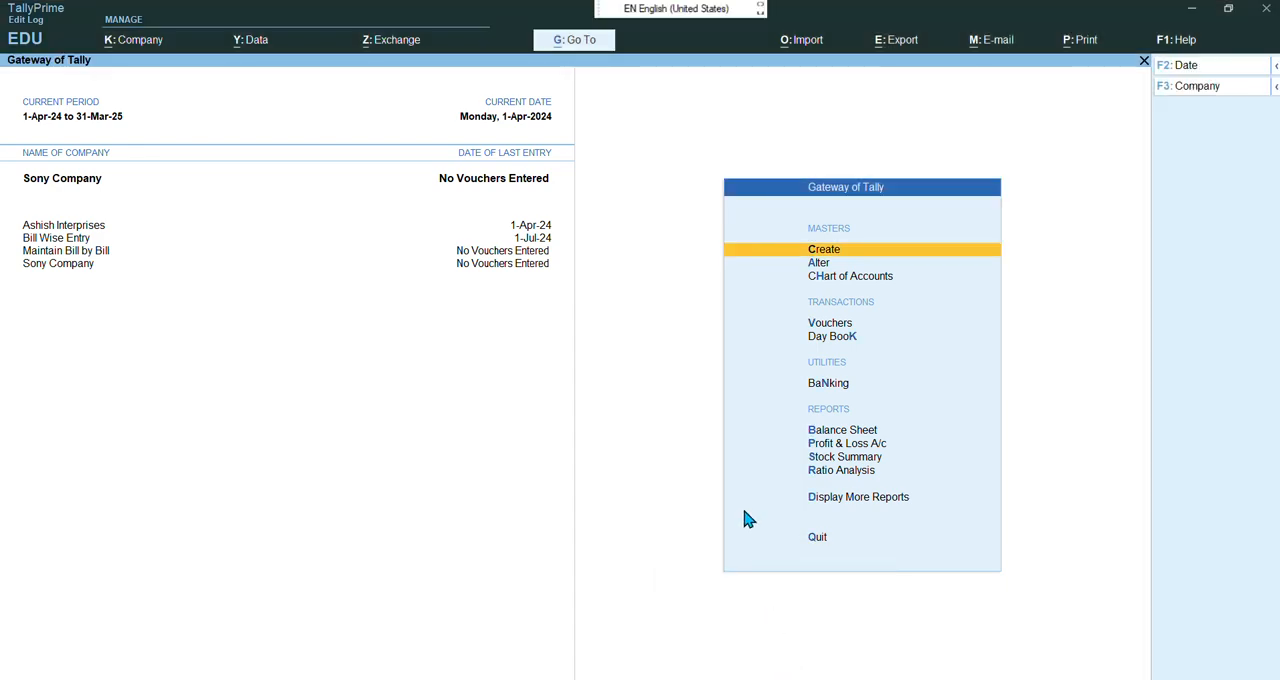
Create a ledger named Raj Eletronics under Sundry Creditors with balances maintained bill-by-bill
key("Return")
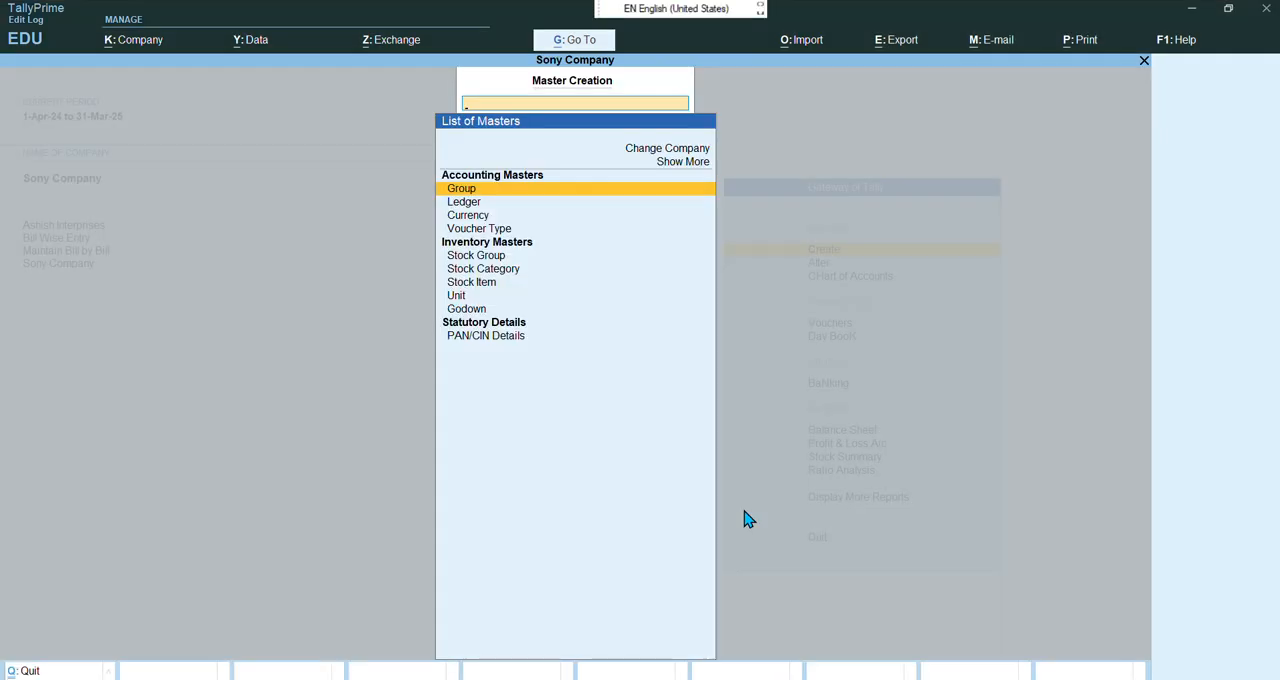
key("Down")
key("Return")
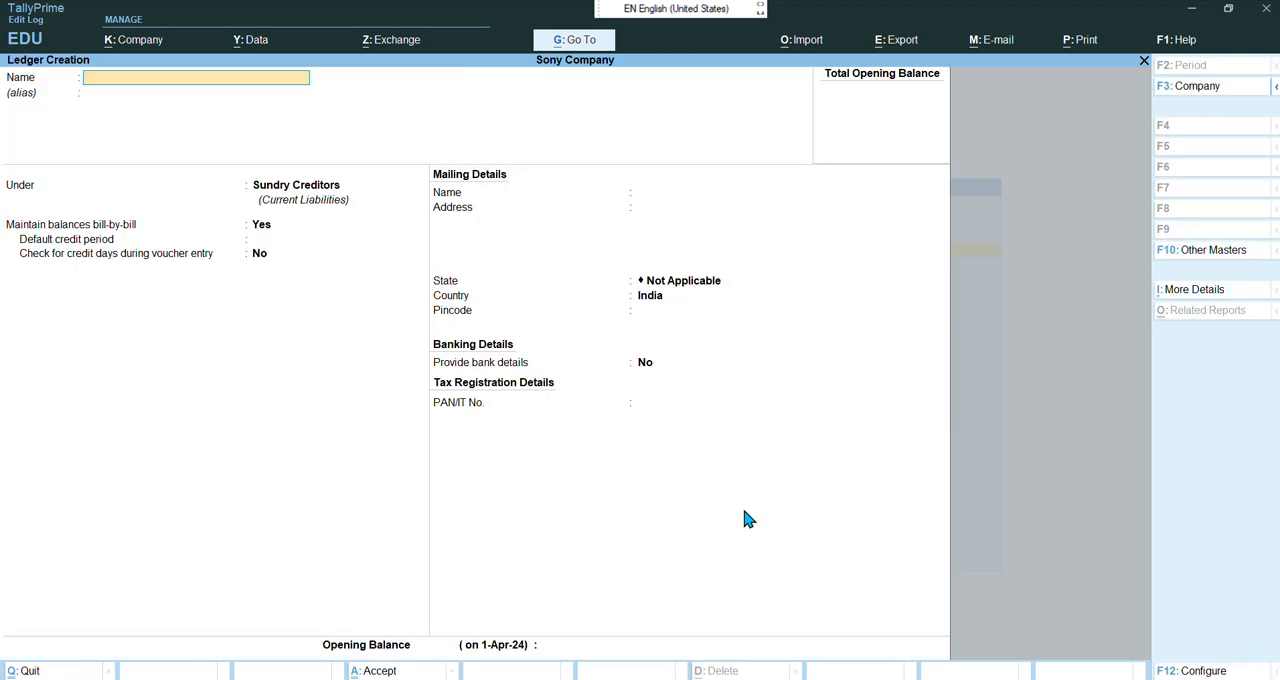
type("Raj Eletronics")
key("Return")
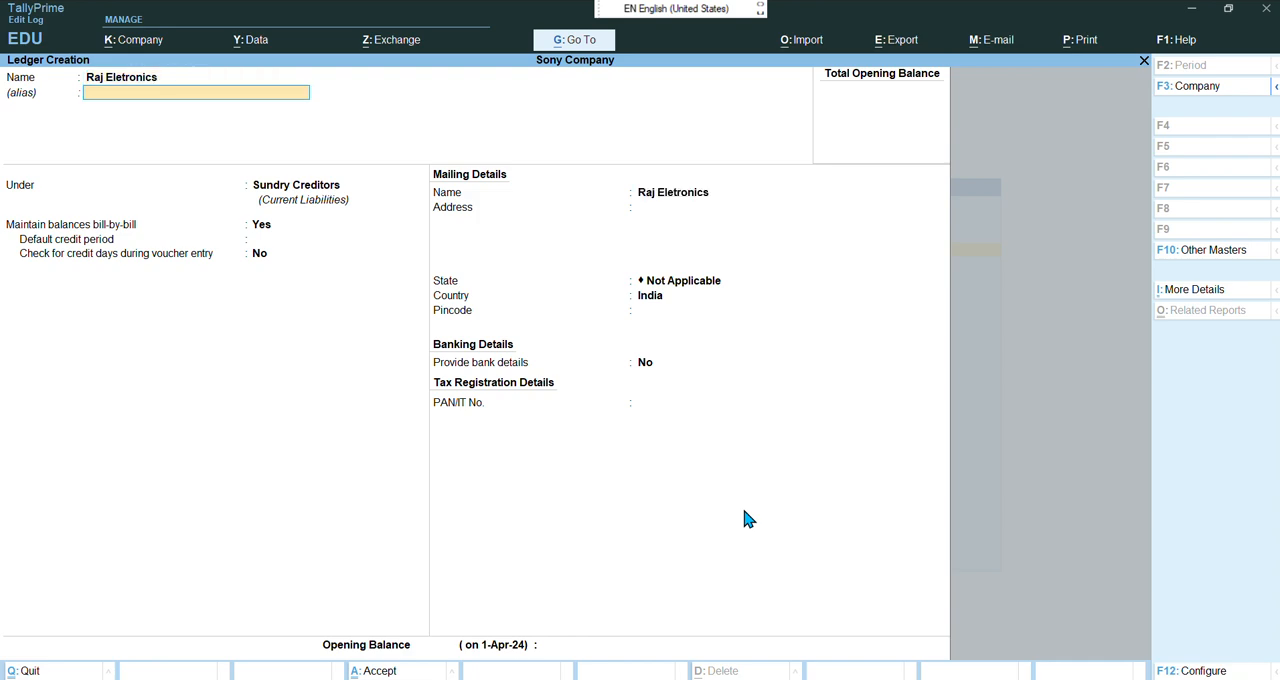
key("Return")
key("Return")
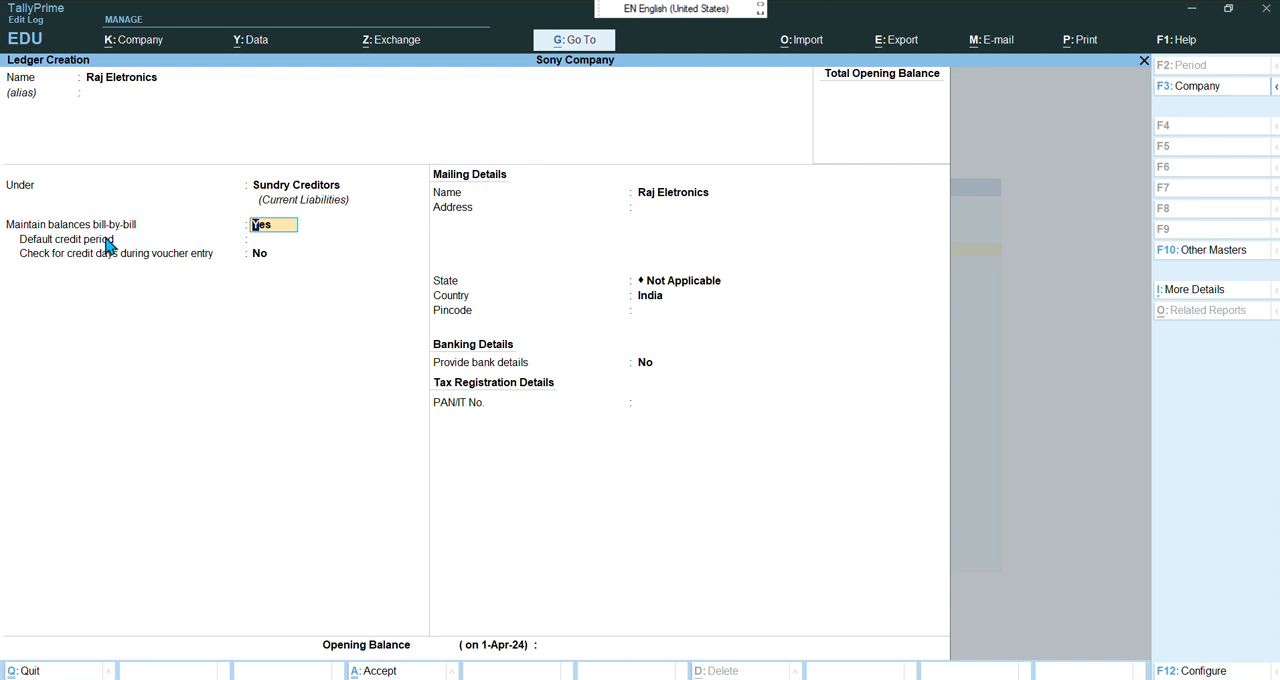
key("Return")
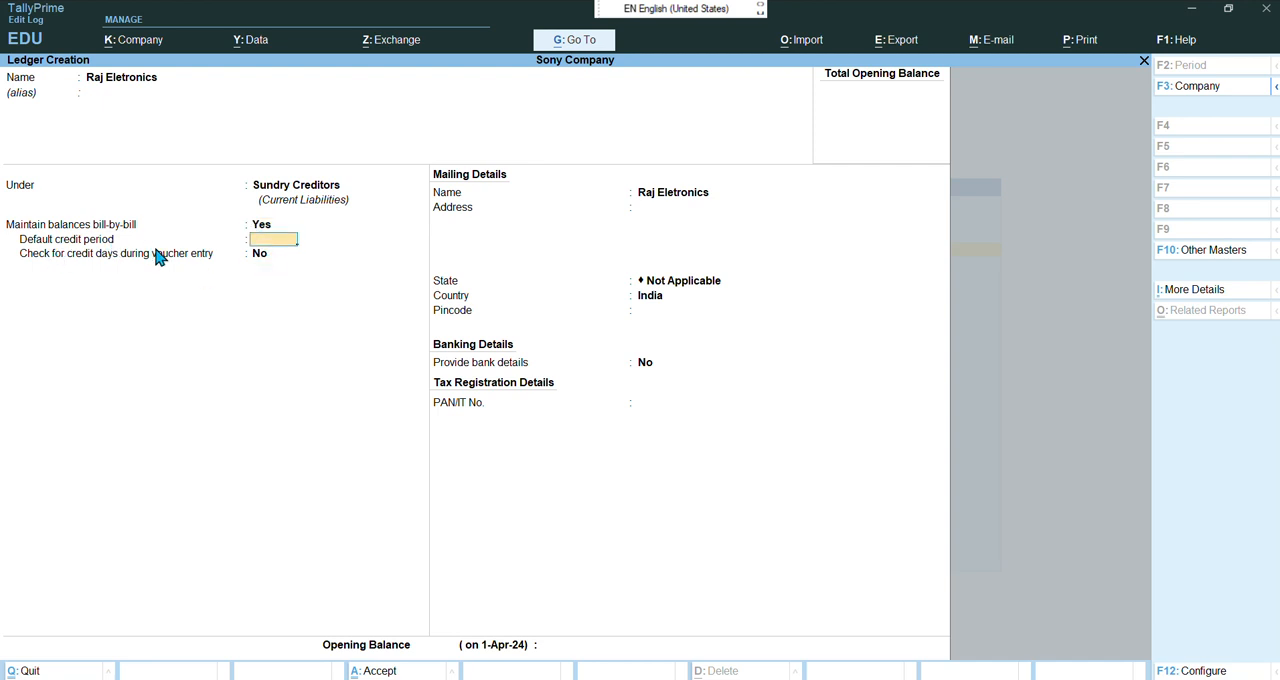
key("Return")
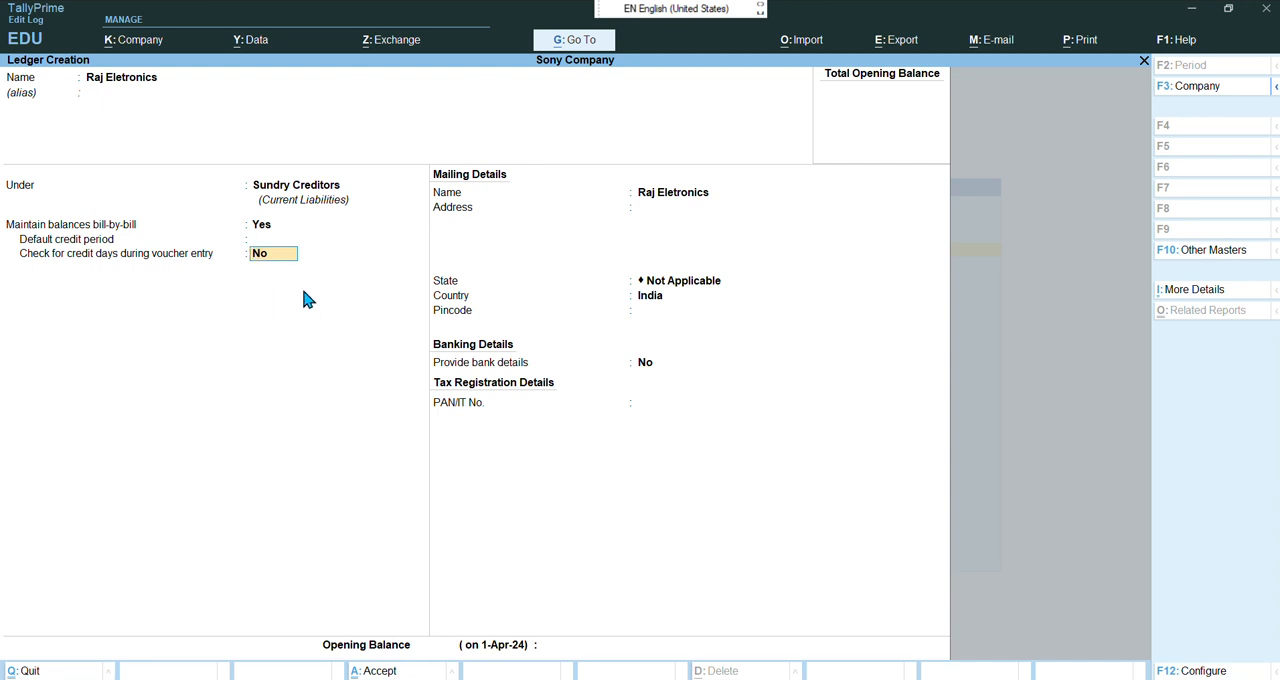
key("Return")
key("Return")
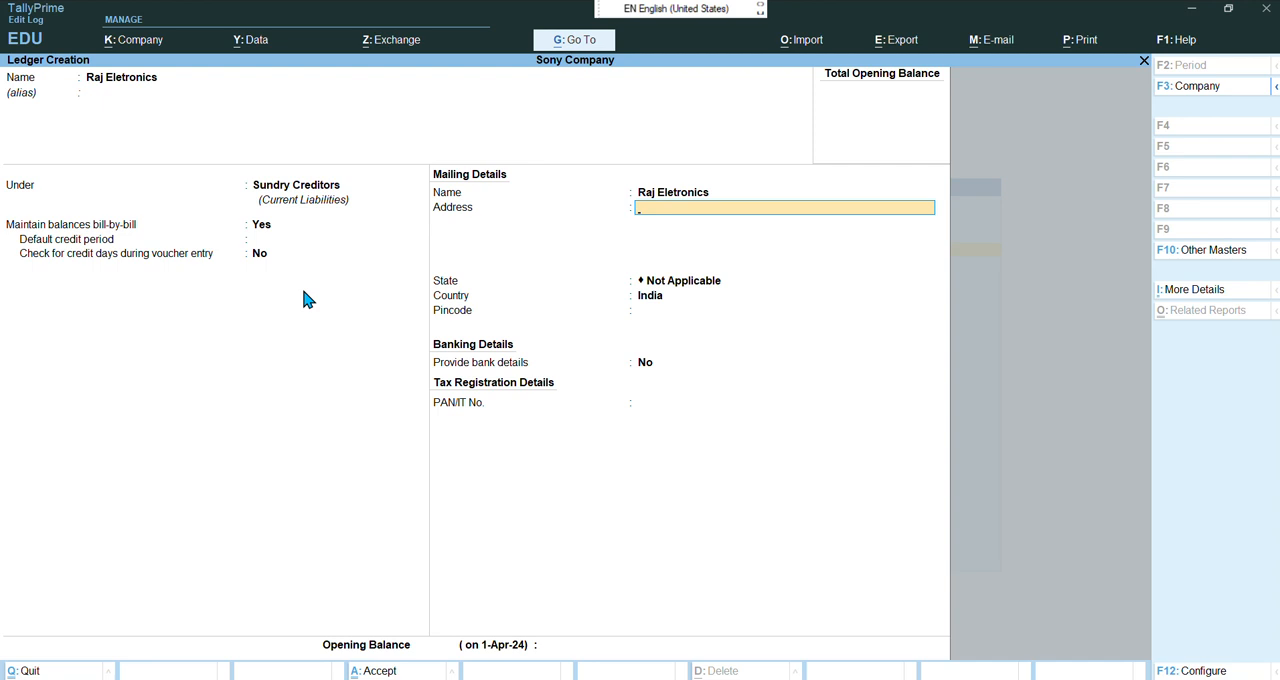
key("ctrl+a")
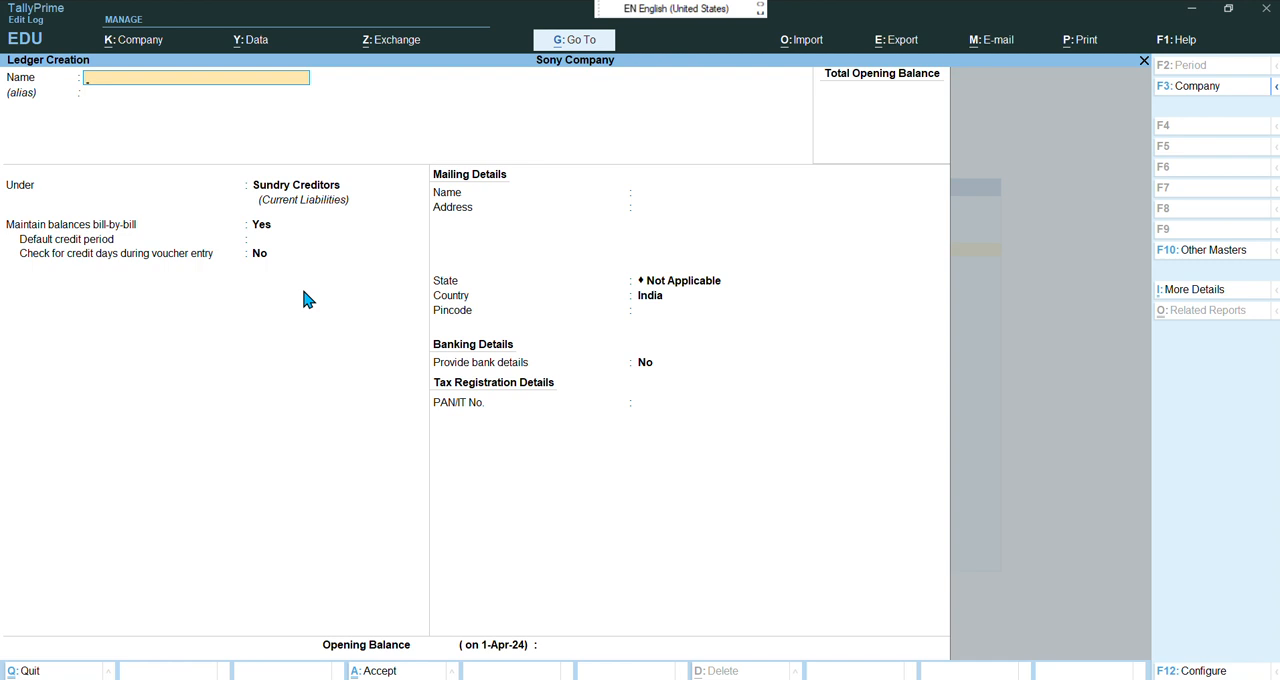
Create a ledger named Sai Sales under Sundry Creditors with balances maintained bill-by-bill
type("Sai Sales")
key("Return")
key("Return")
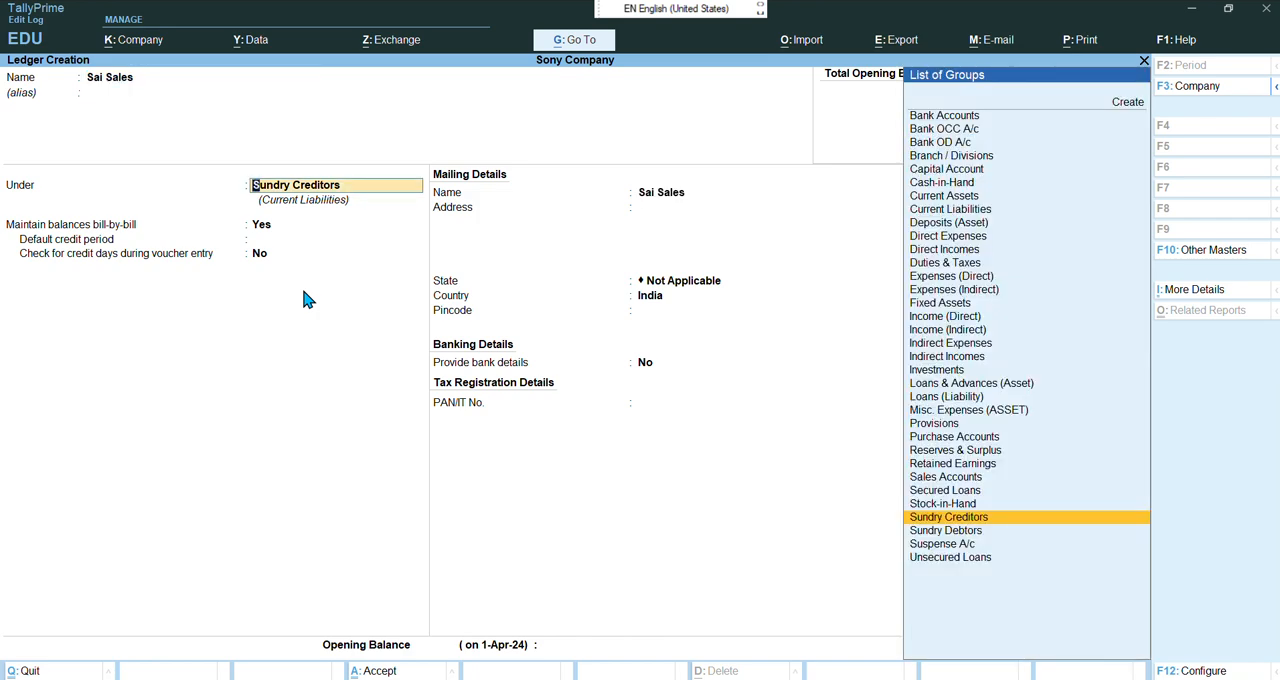
key("Return")
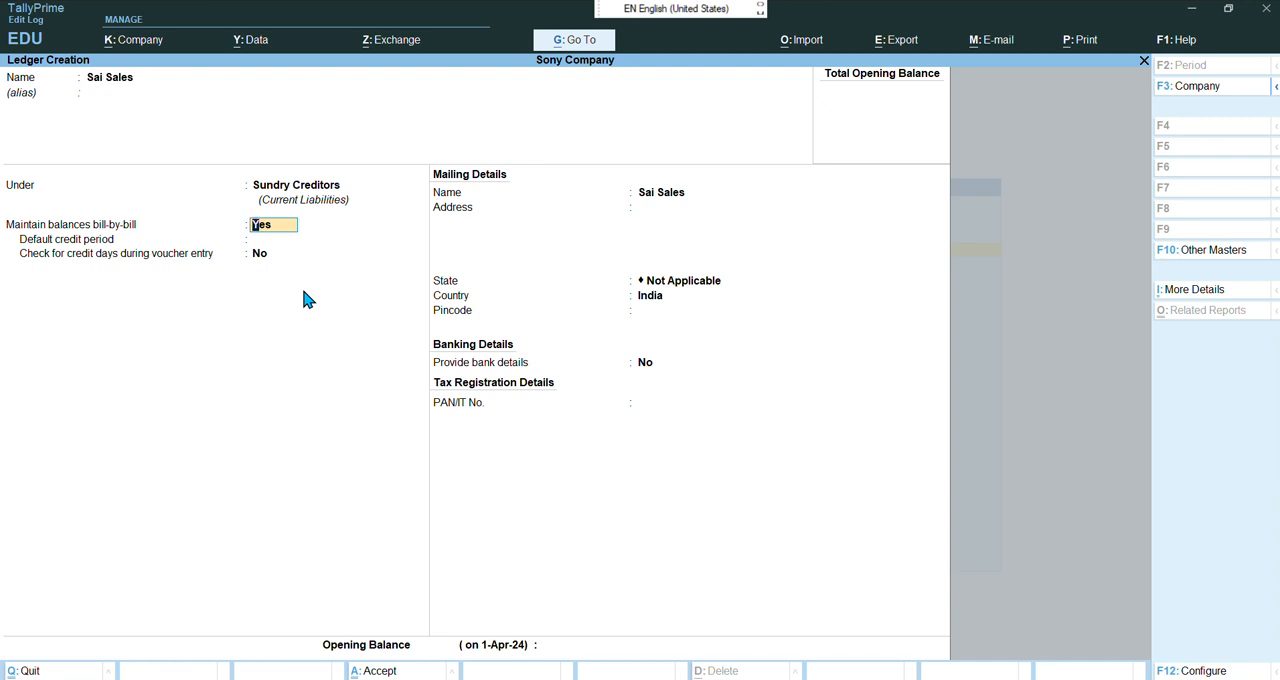
key("Return")
key("Return")
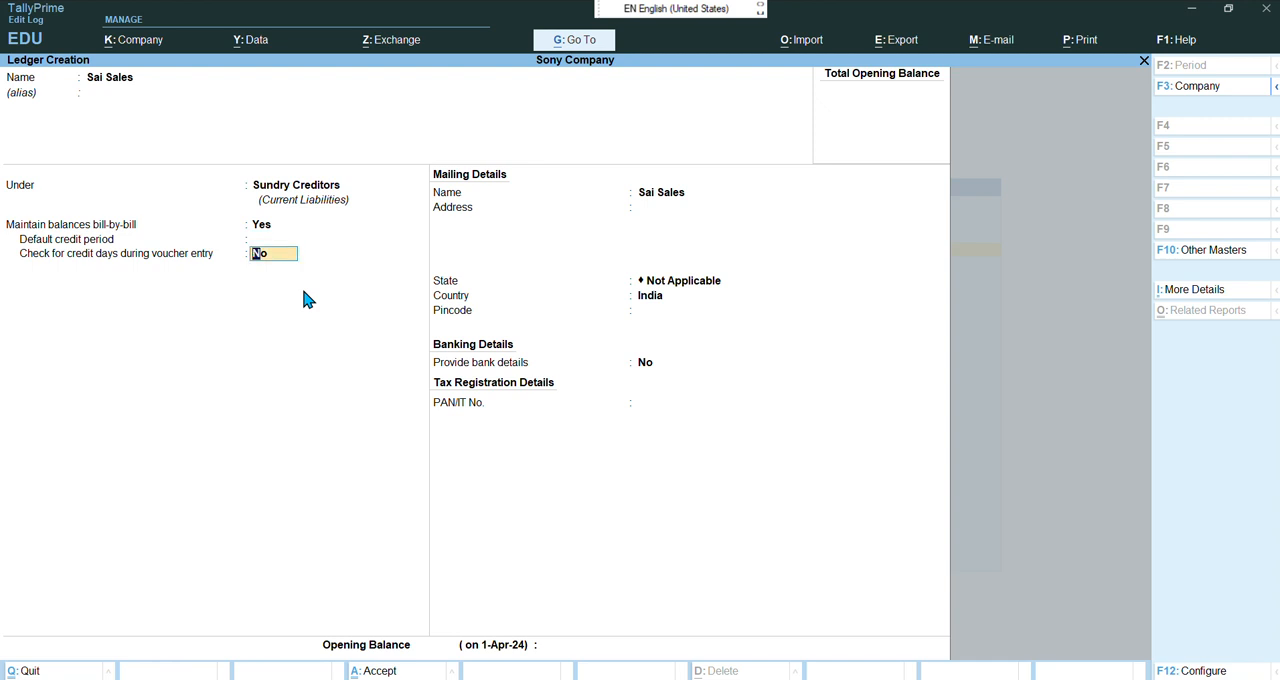
key("Return")
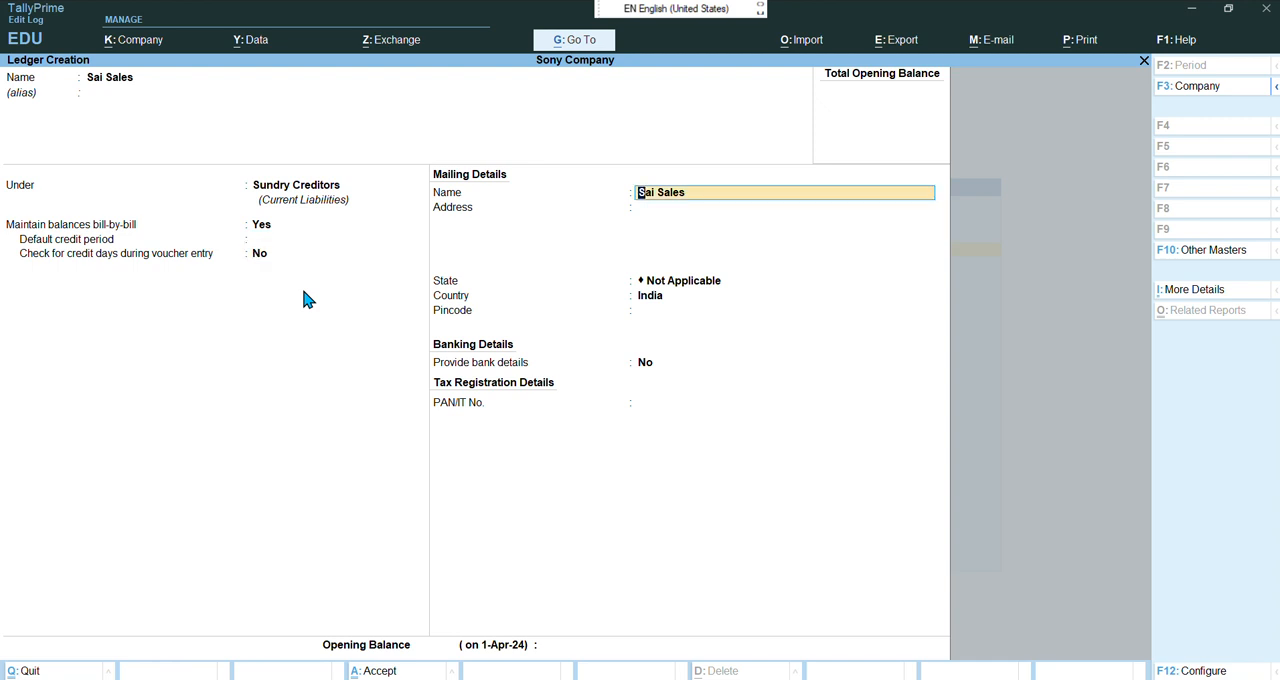
key("ctrl+a")
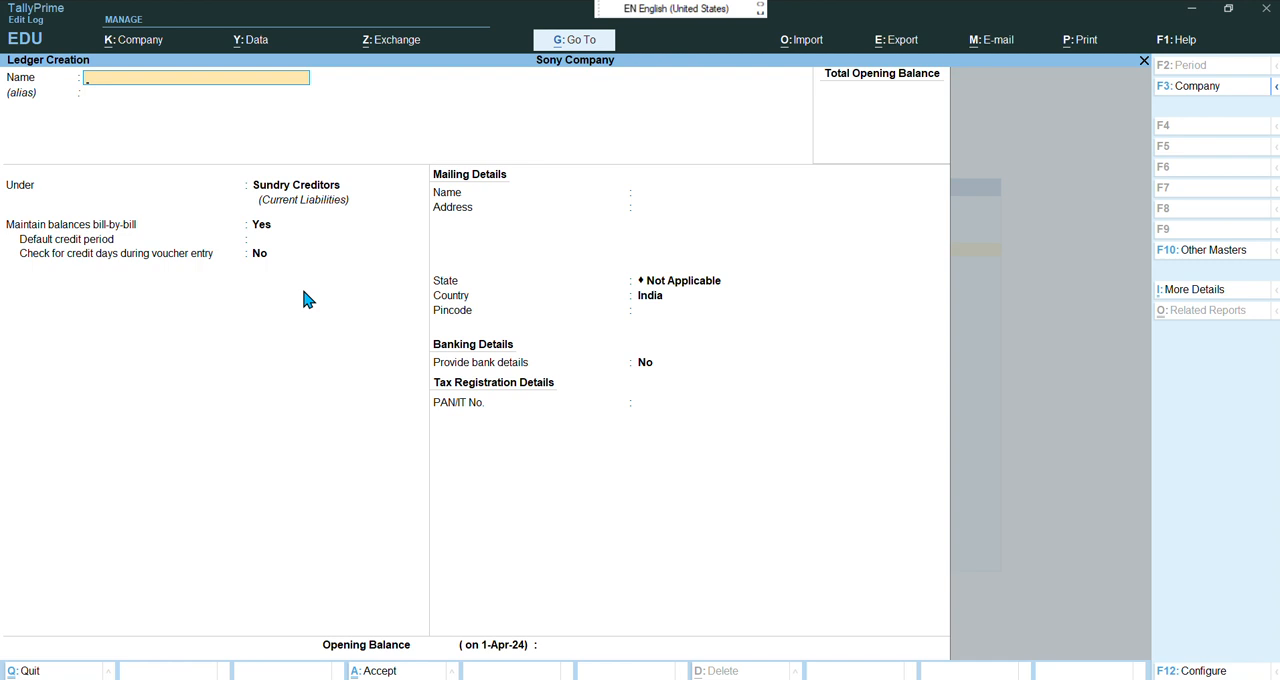
Create a ledger named Birla Traders under Sundry Creditors with balances maintained bill-by-bill
type("Birla traders")
key("Return")
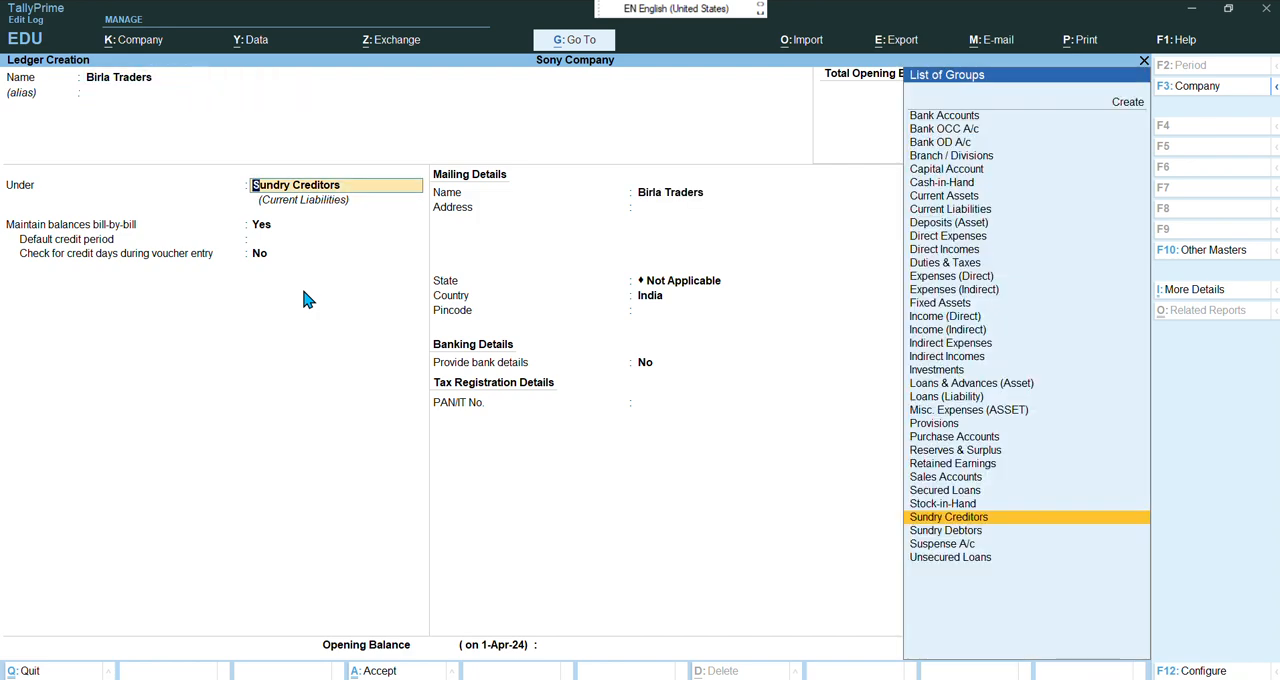
key("Return")
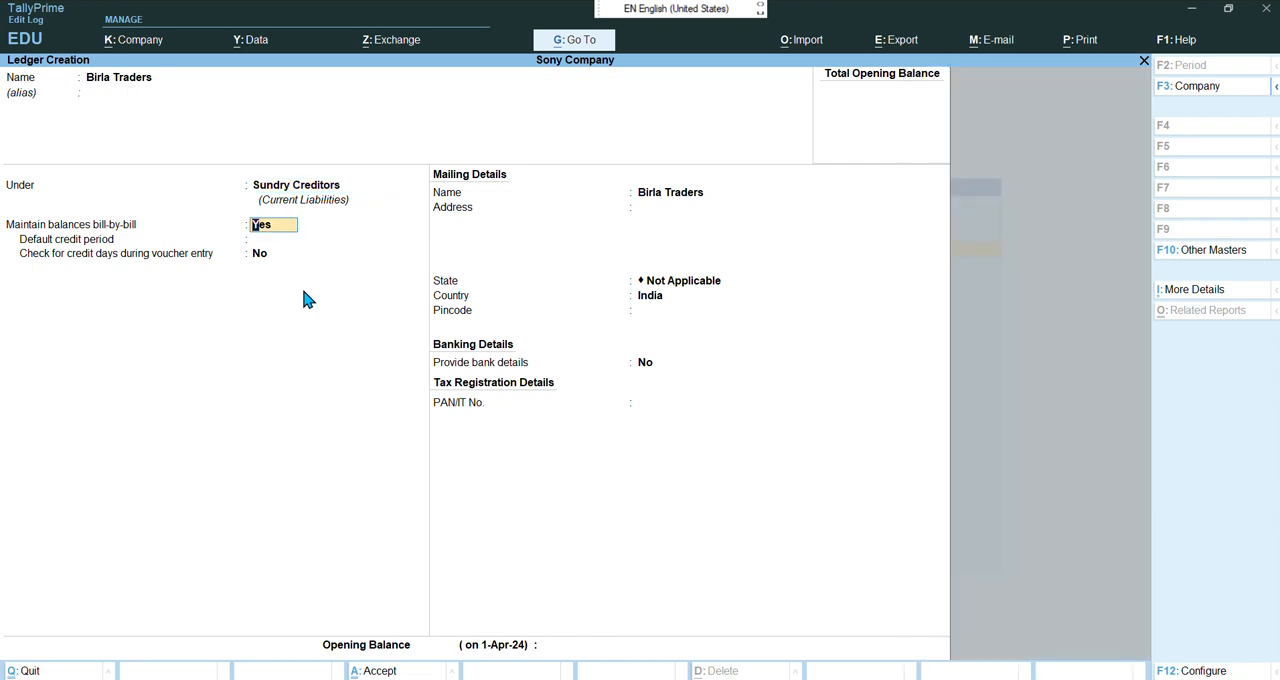
key("Return")
key("Return")
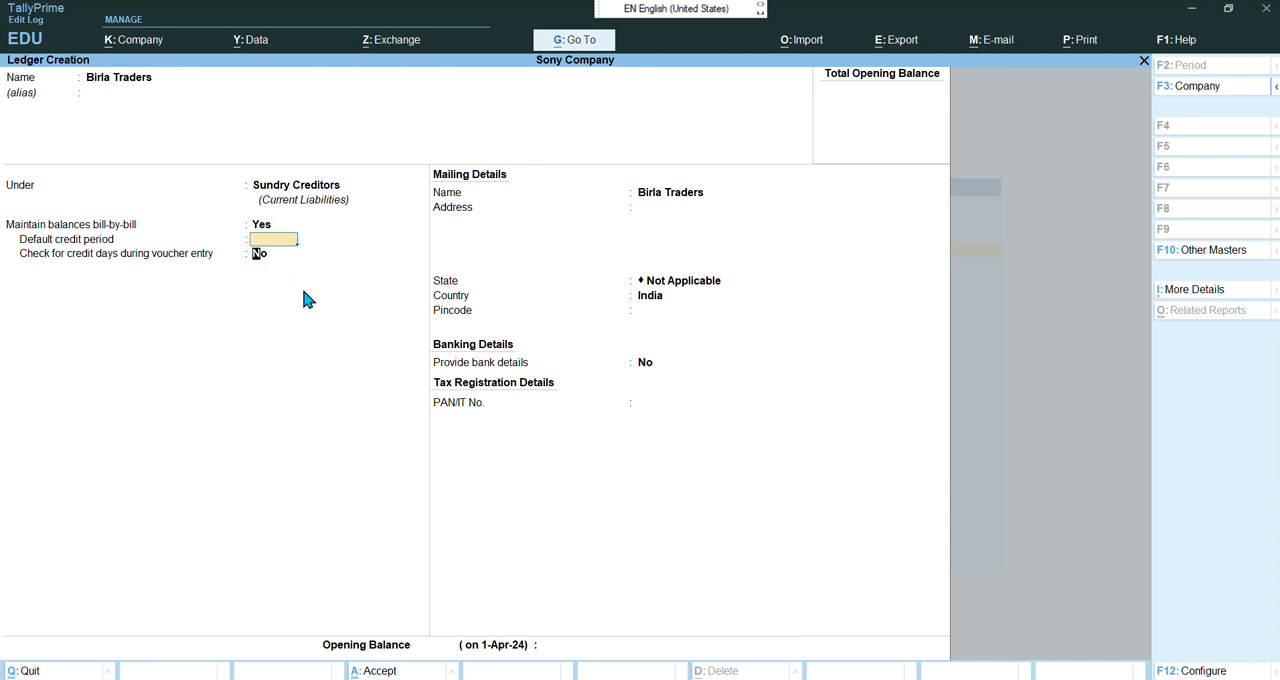
key("Return")
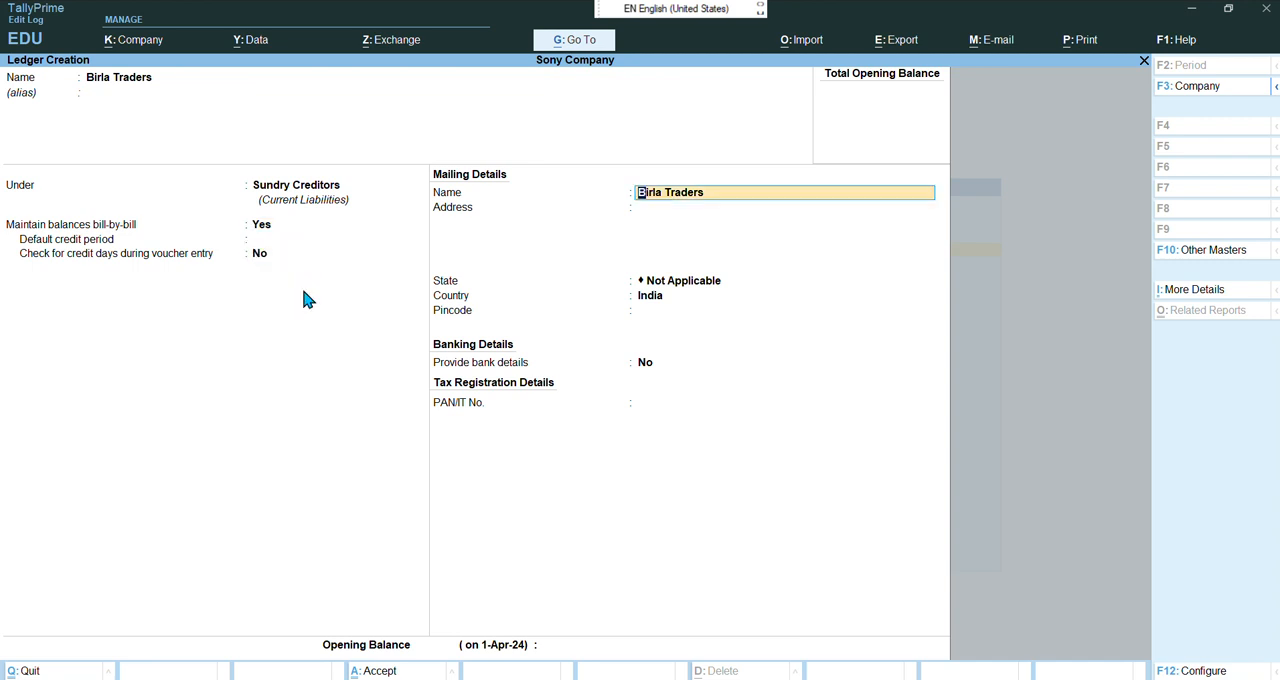
key("Return")
key("Return")
key("Return")
key("Return")
key("Return")
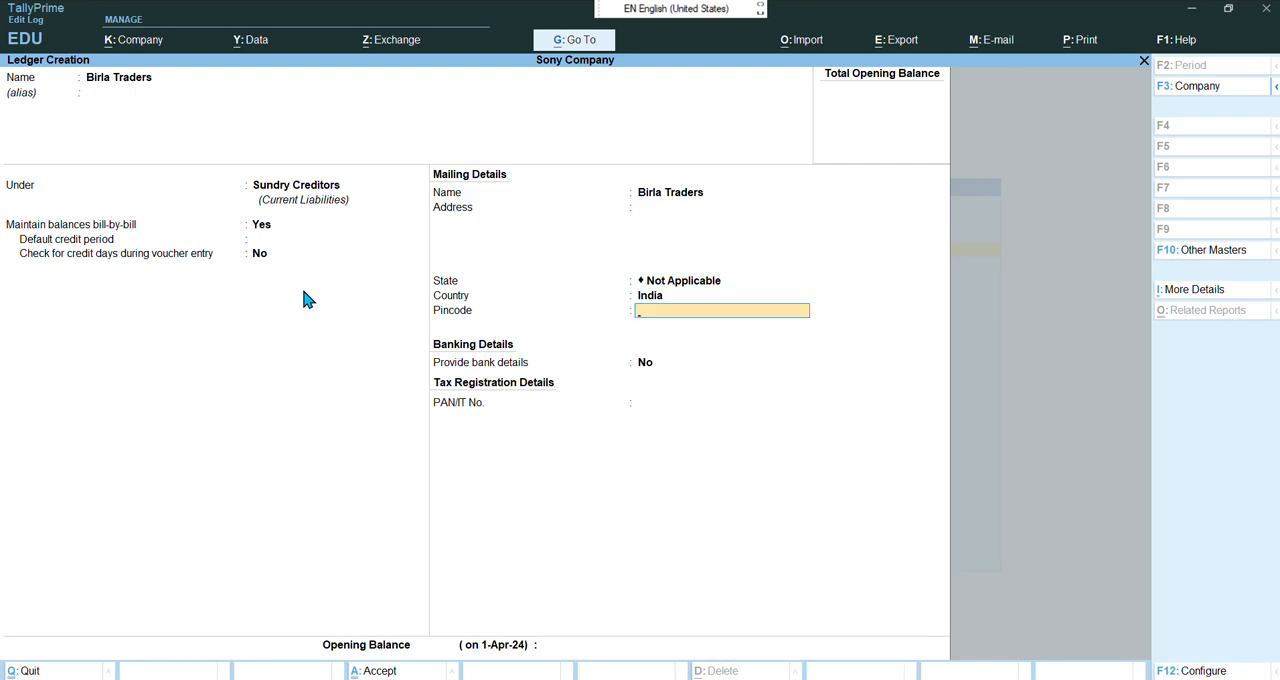
key("Return")
key("Return")
key("Return")
key("Return")
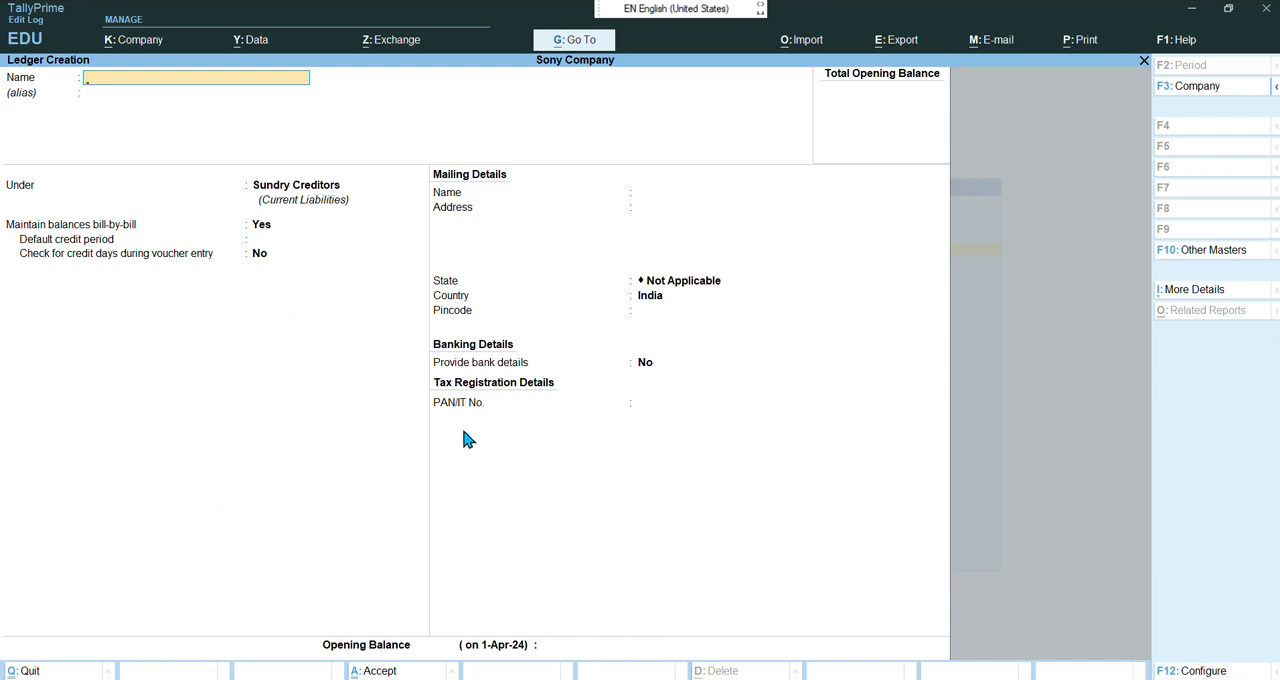
mouse_move(736, 679)
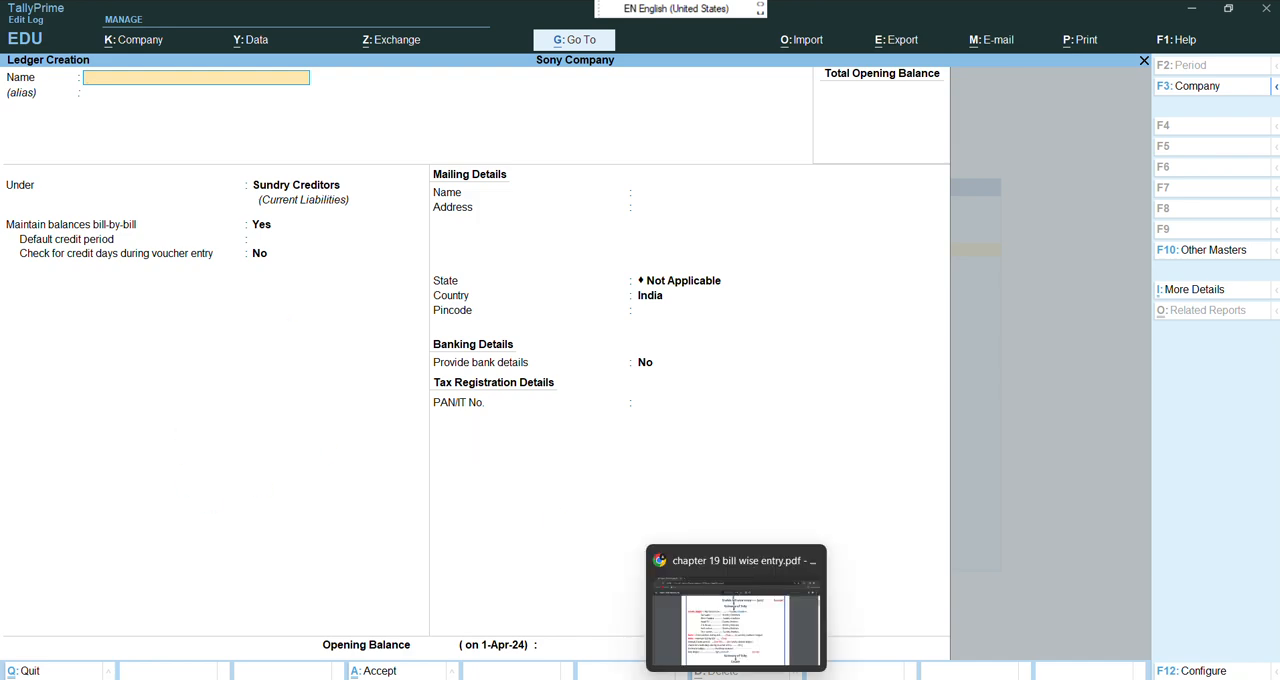
Check the chapter 19 PDF's list of Sundry Debtors ledgers, then return to TallyPrime
left_click(733, 620)
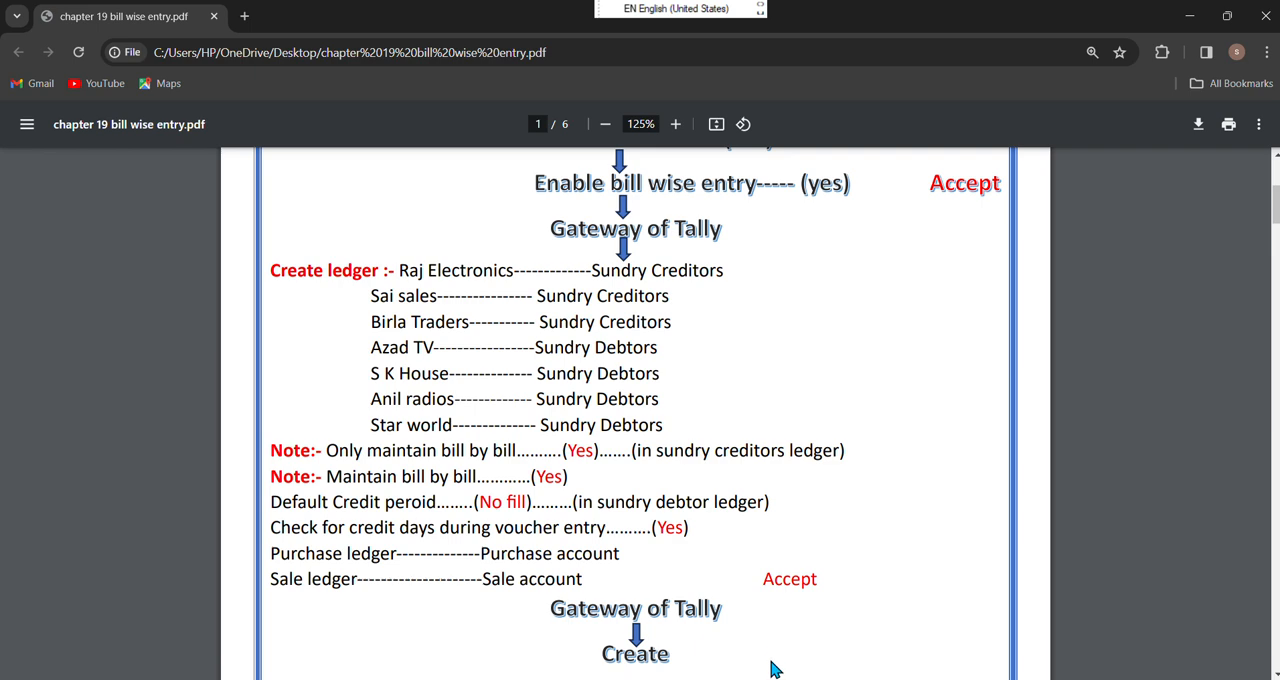
mouse_move(773, 679)
left_click(756, 599)
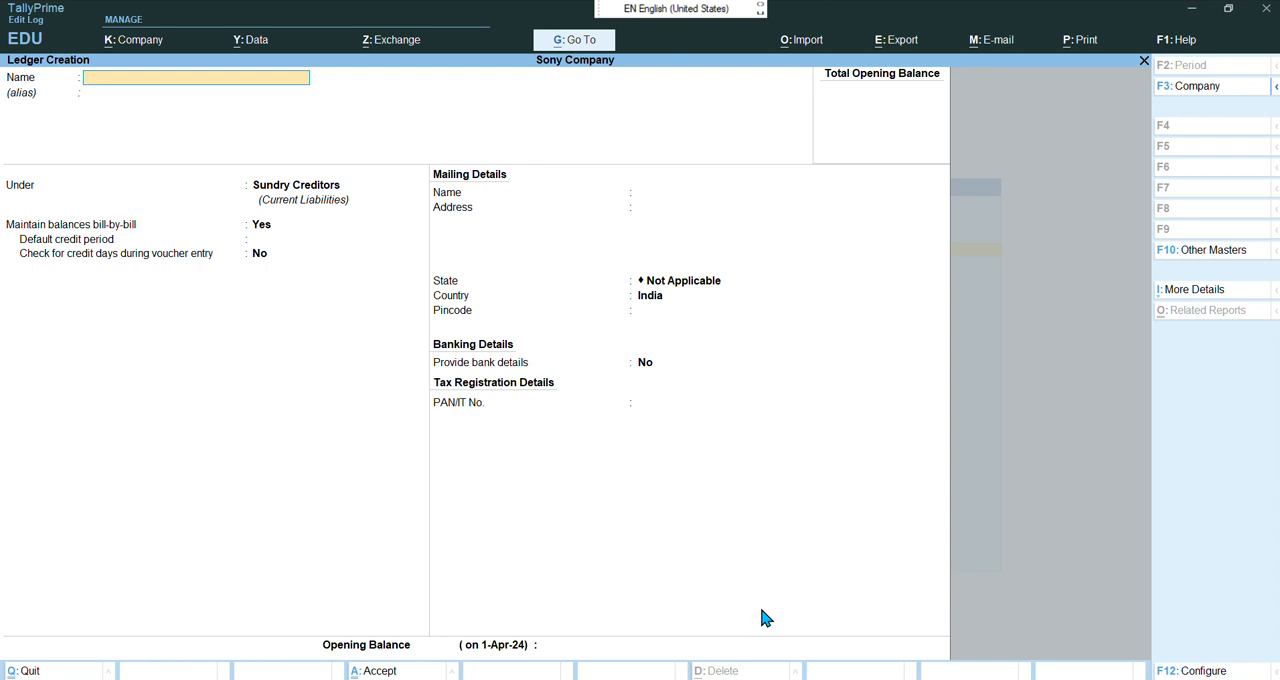
Create a ledger named Azad TV under Sundry Debtors, with bill-by-bill balances and credit-day checking during voucher entry set to Yes
type("Azad TV")
key("Return")
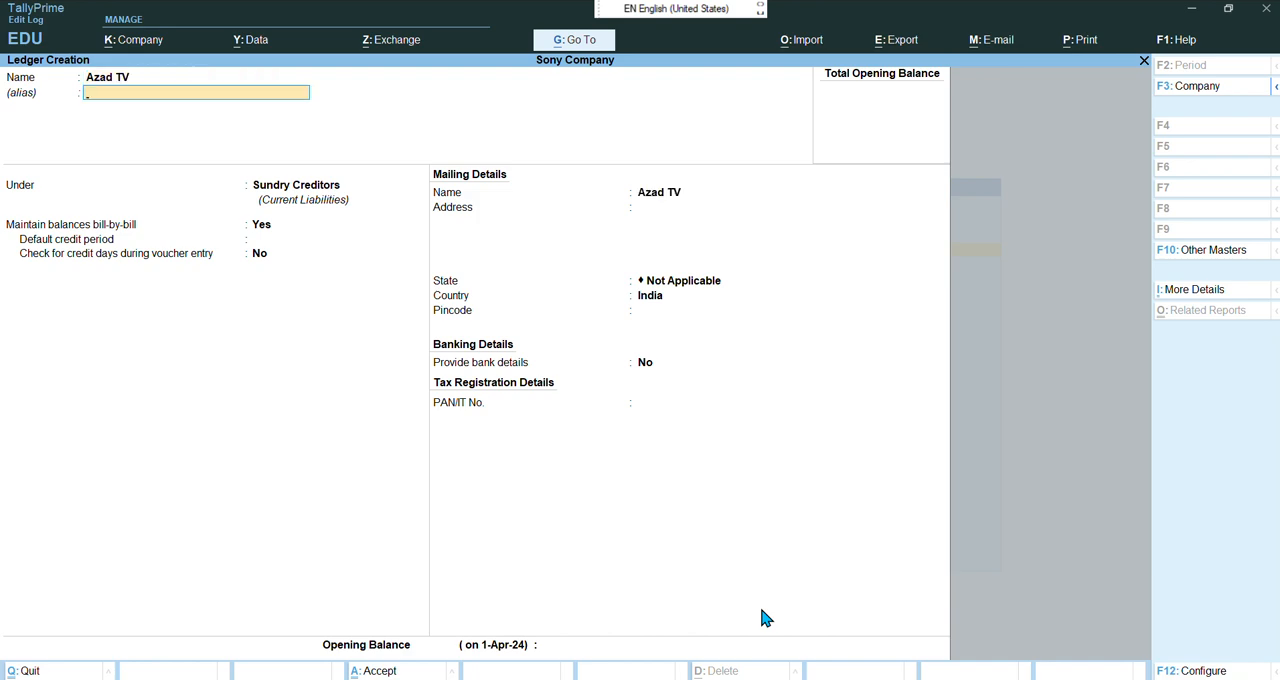
key("Return")
type("Sun")
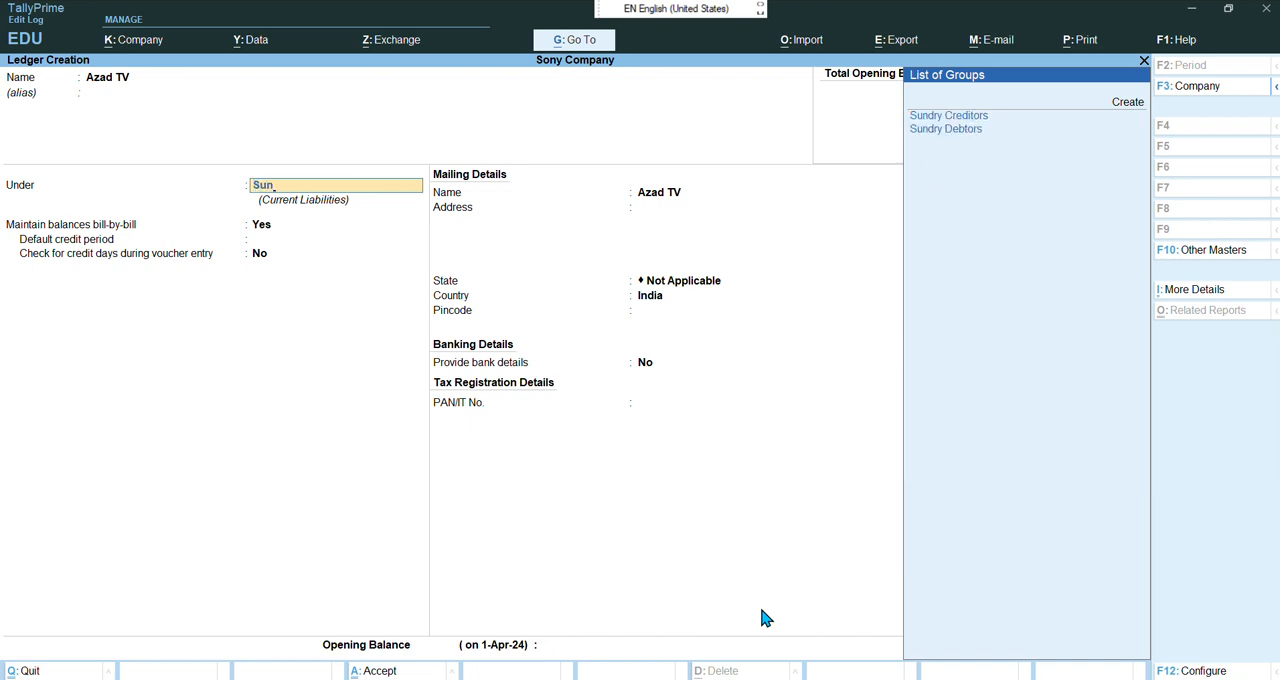
key("Down")
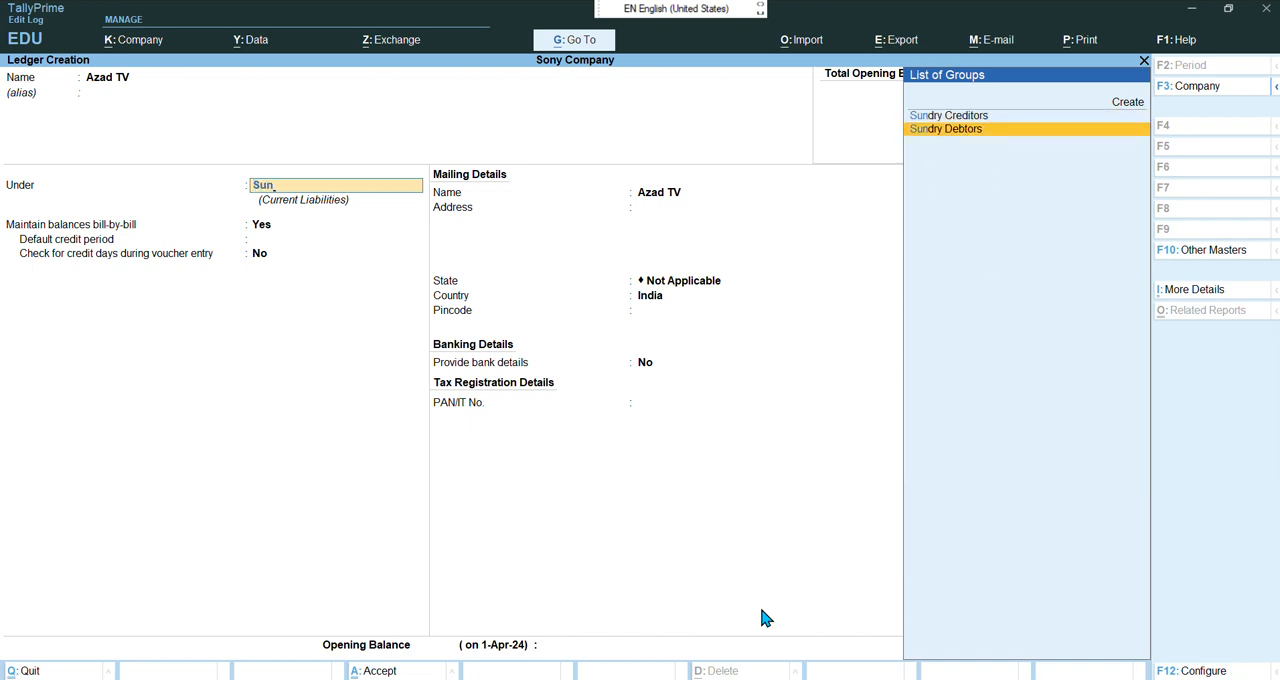
key("Return")
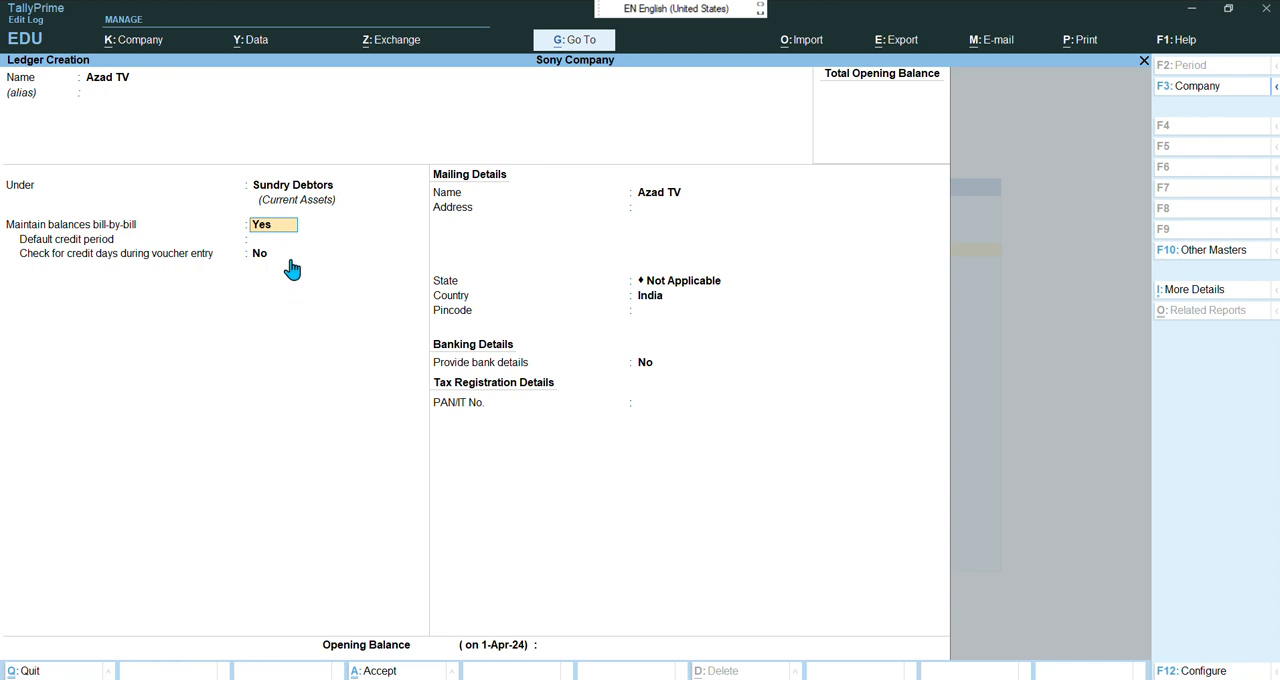
key("Return")
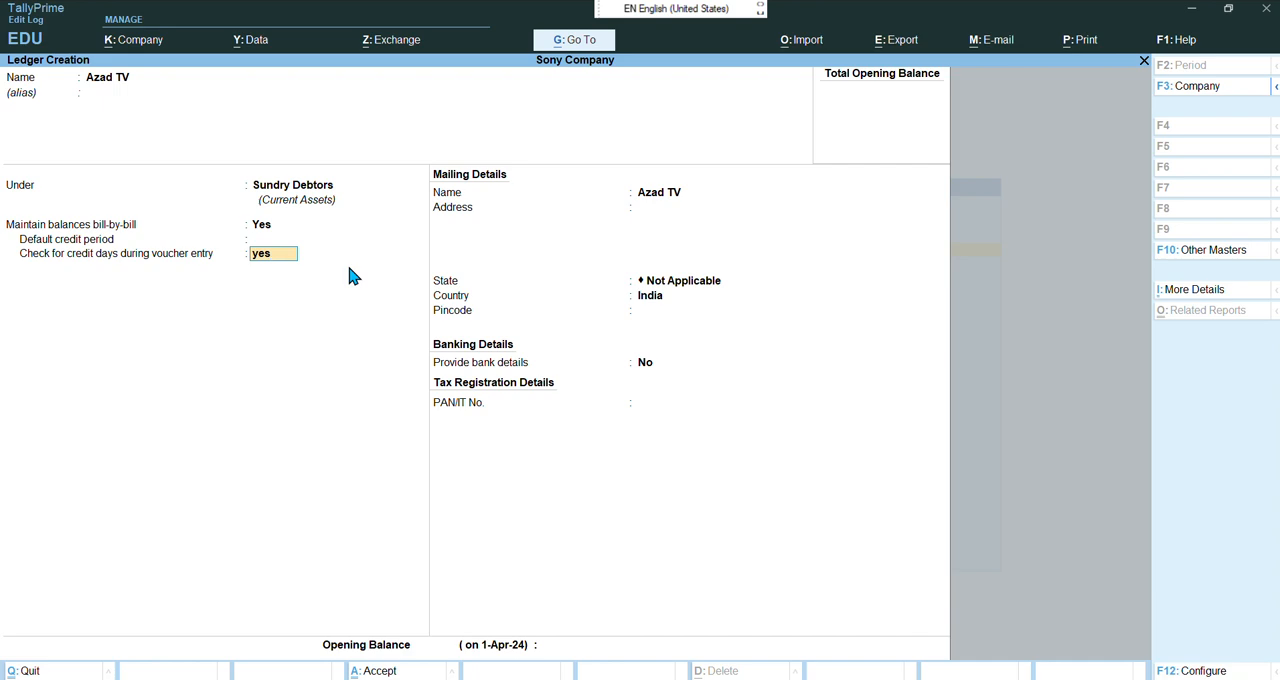
key("Return")
key("Return")
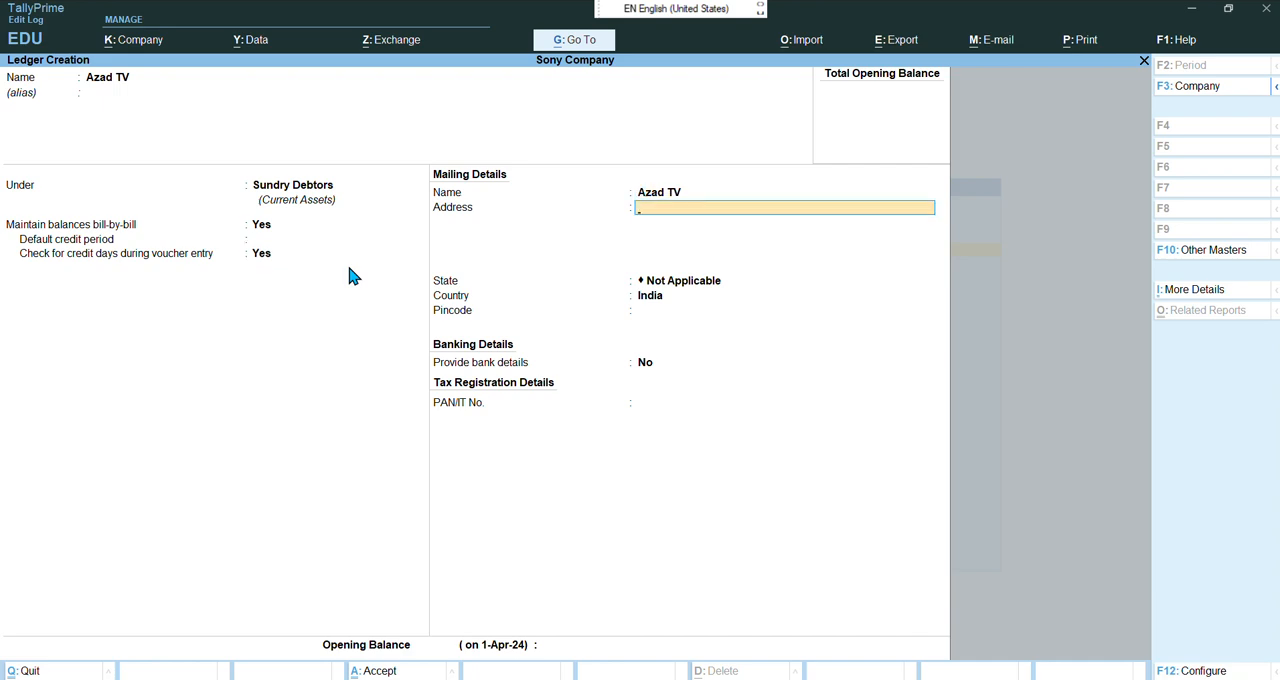
key("Return")
key("Return")
key("Return")
key("Return")
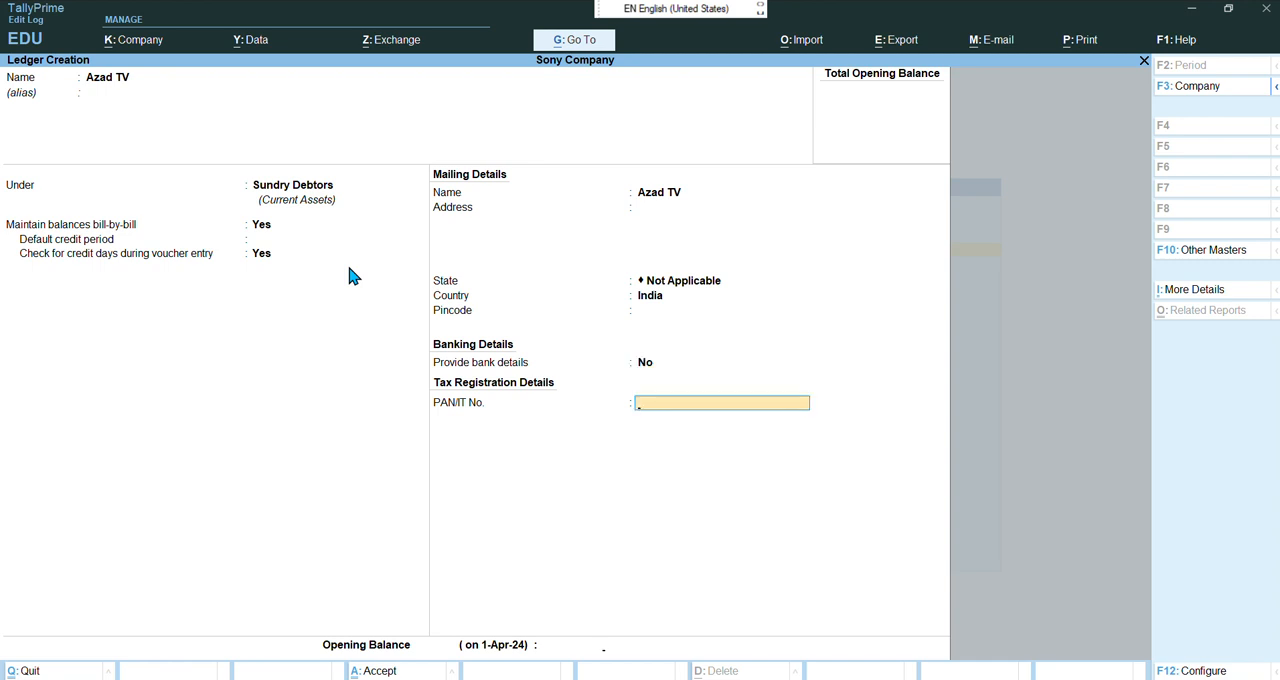
key("Return")
key("Return")
Create a ledger named S K House under Sundry Debtors, with bill-by-bill balances and credit-day checking set to Yes
key("Return")
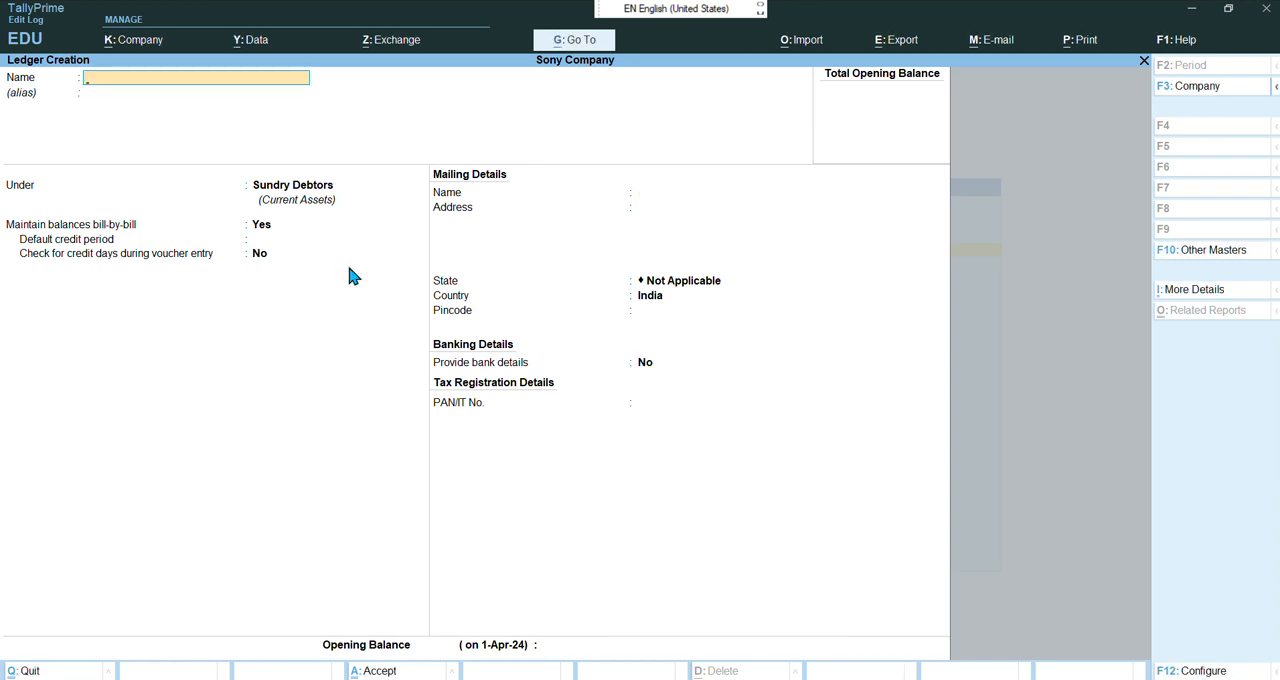
type("S K House")
key("Return")
key("Return")
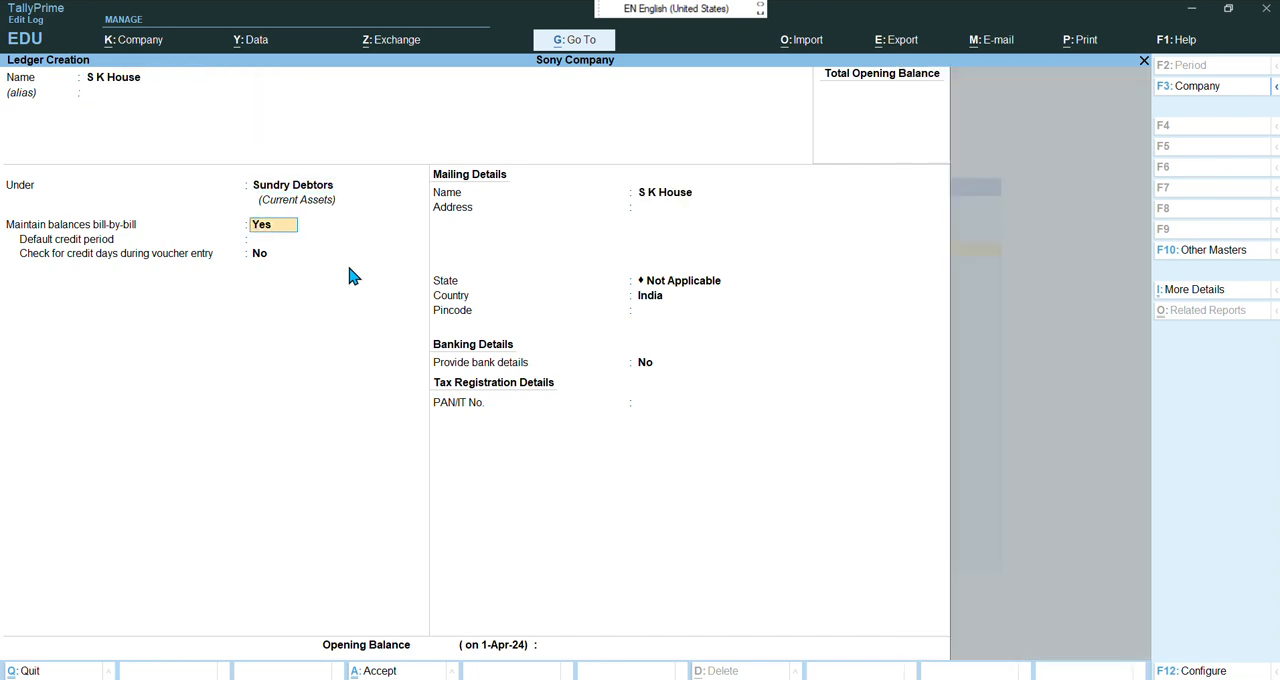
key("Return")
key("Return")
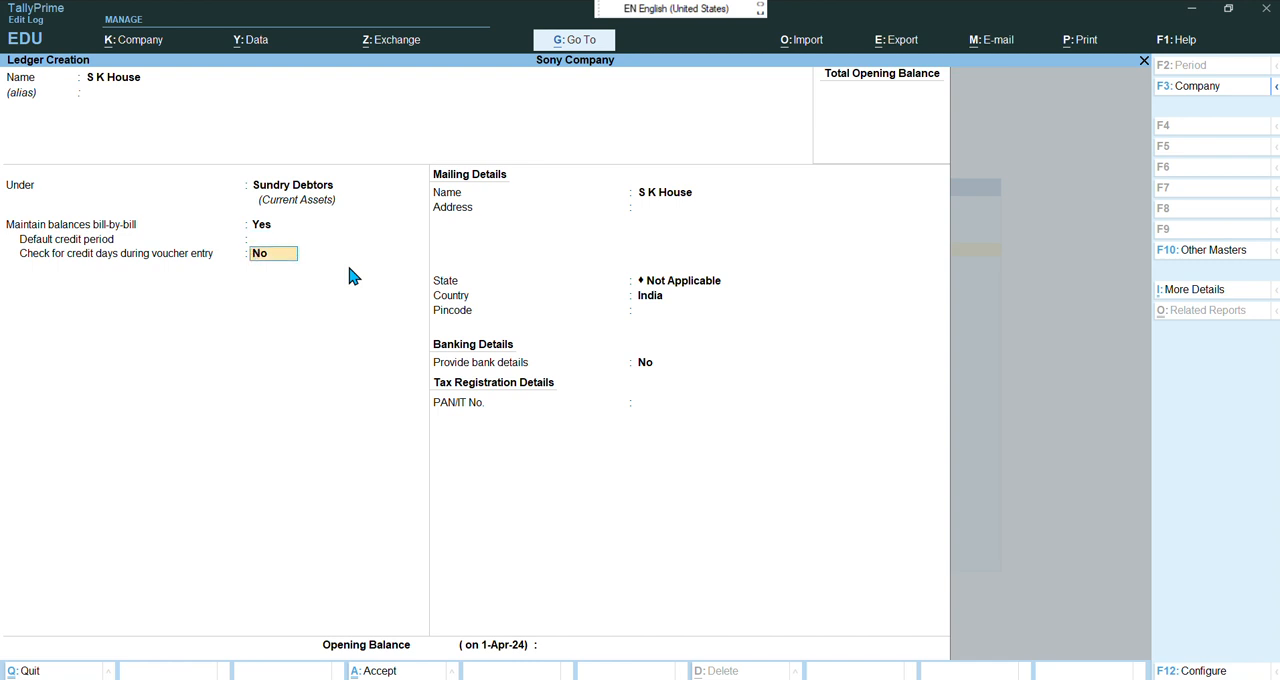
type("yes")
key("Return")
key("Return")
key("Return")
key("Return")
key("Return")
key("Return")
key("Return")
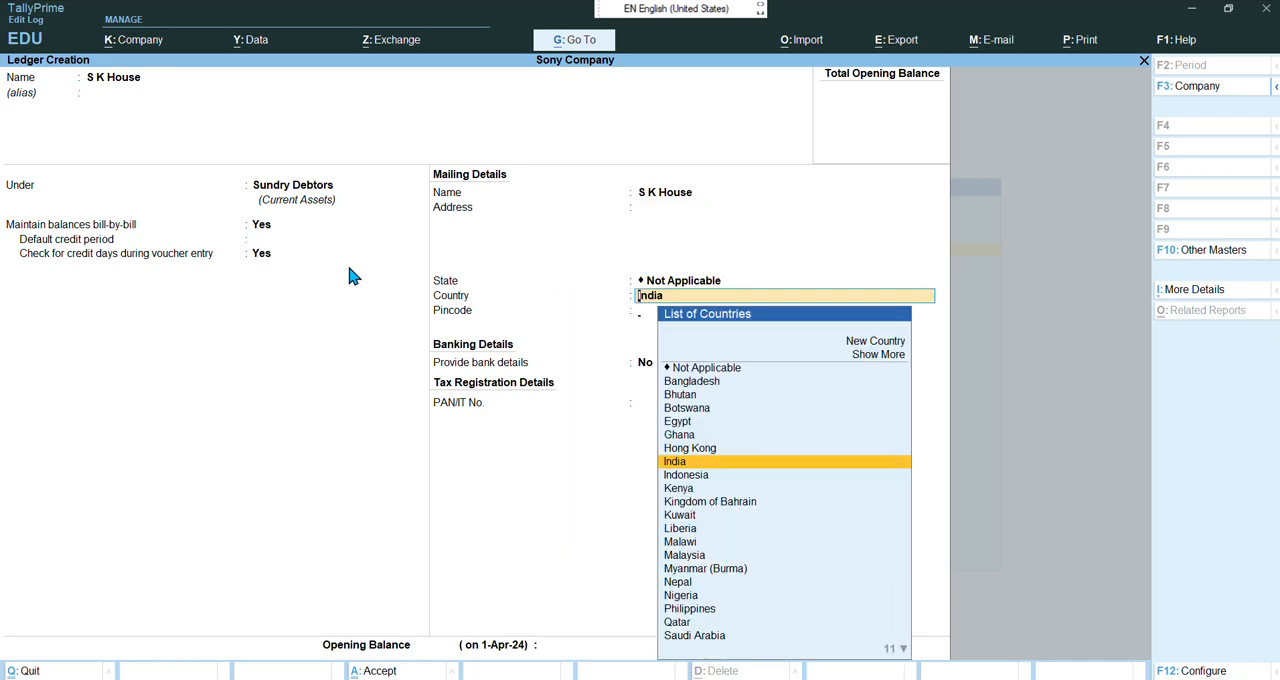
key("Return")
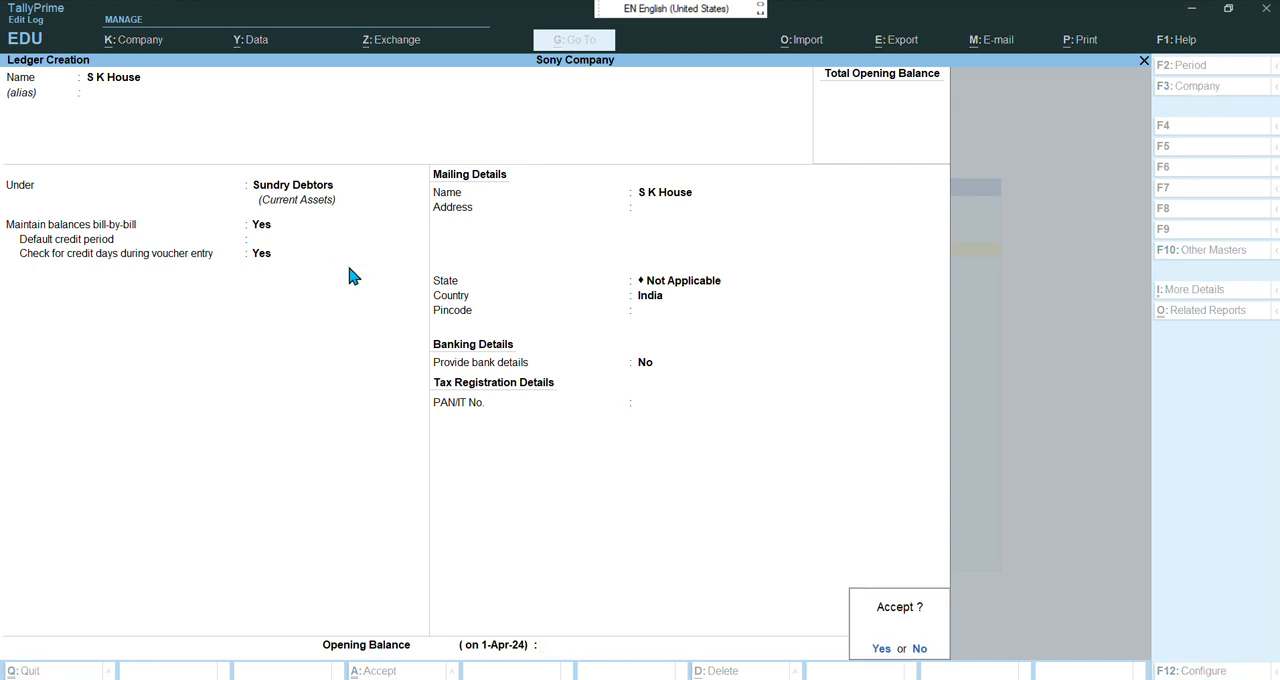
key("Return")
Create a ledger named Anil Radios under Sundry Debtors, with bill-by-bill balances and credit-day checking set to Yes
type("A")
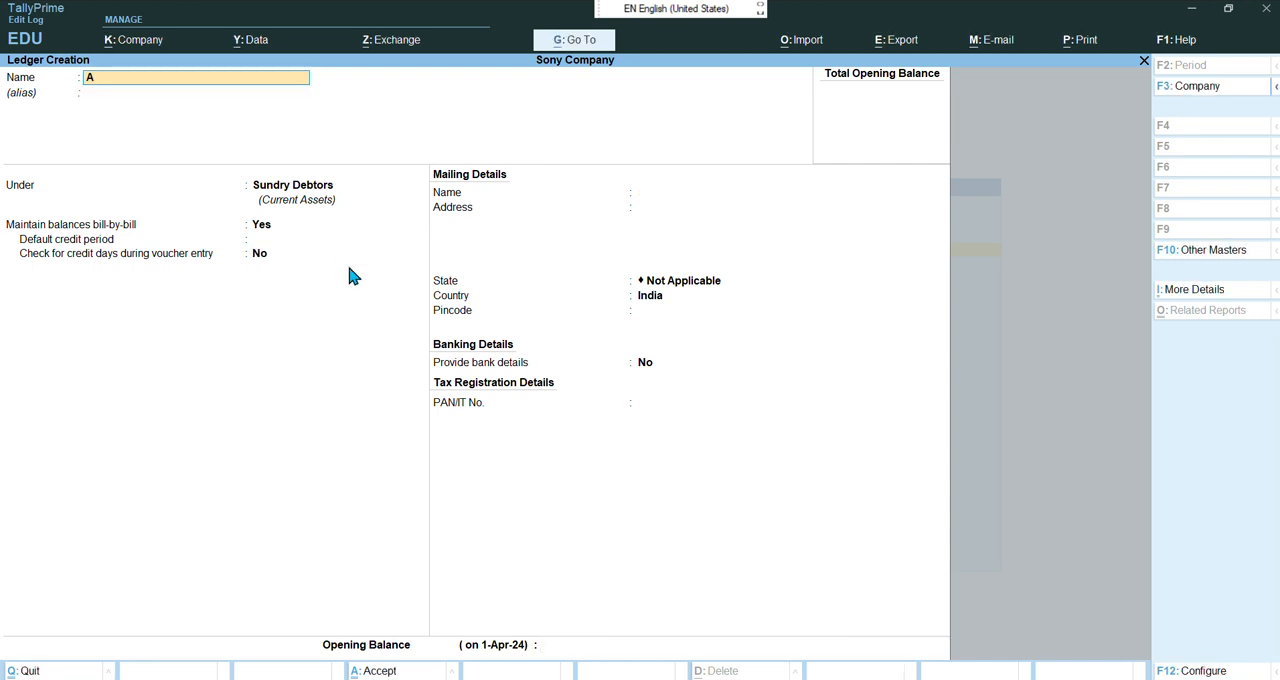
type("nil Radios")
key("Return")
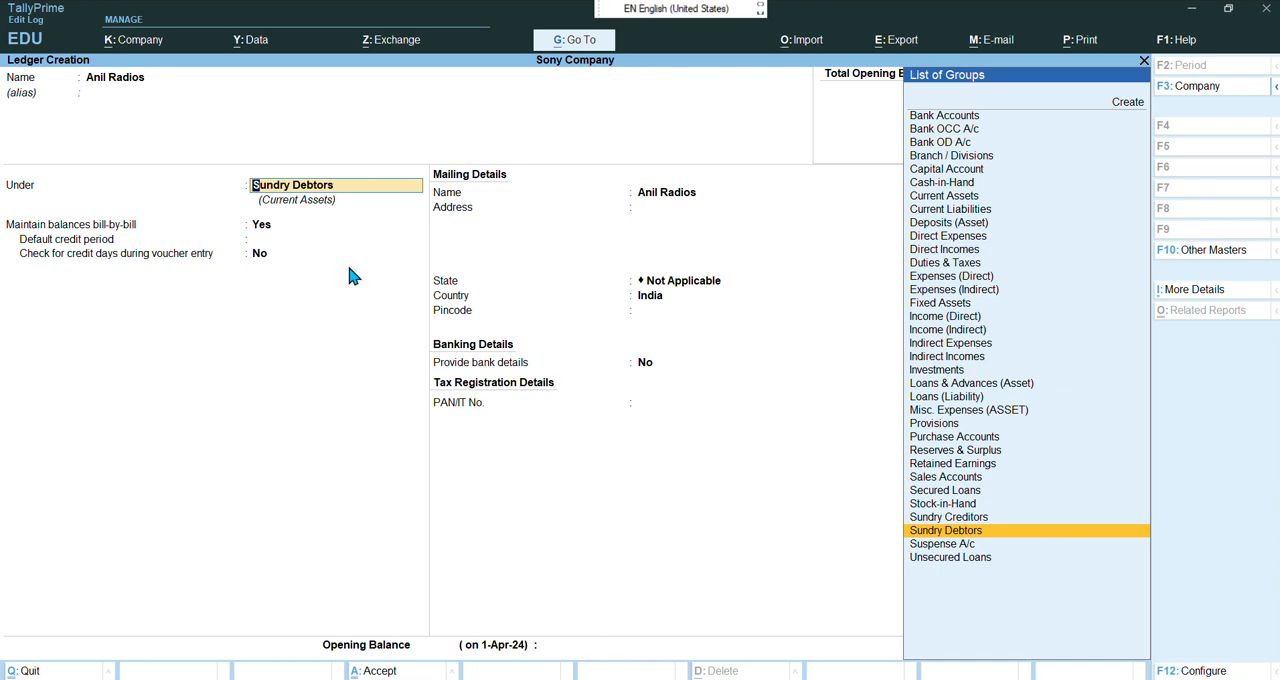
key("Return")
key("Return")
key("Return")
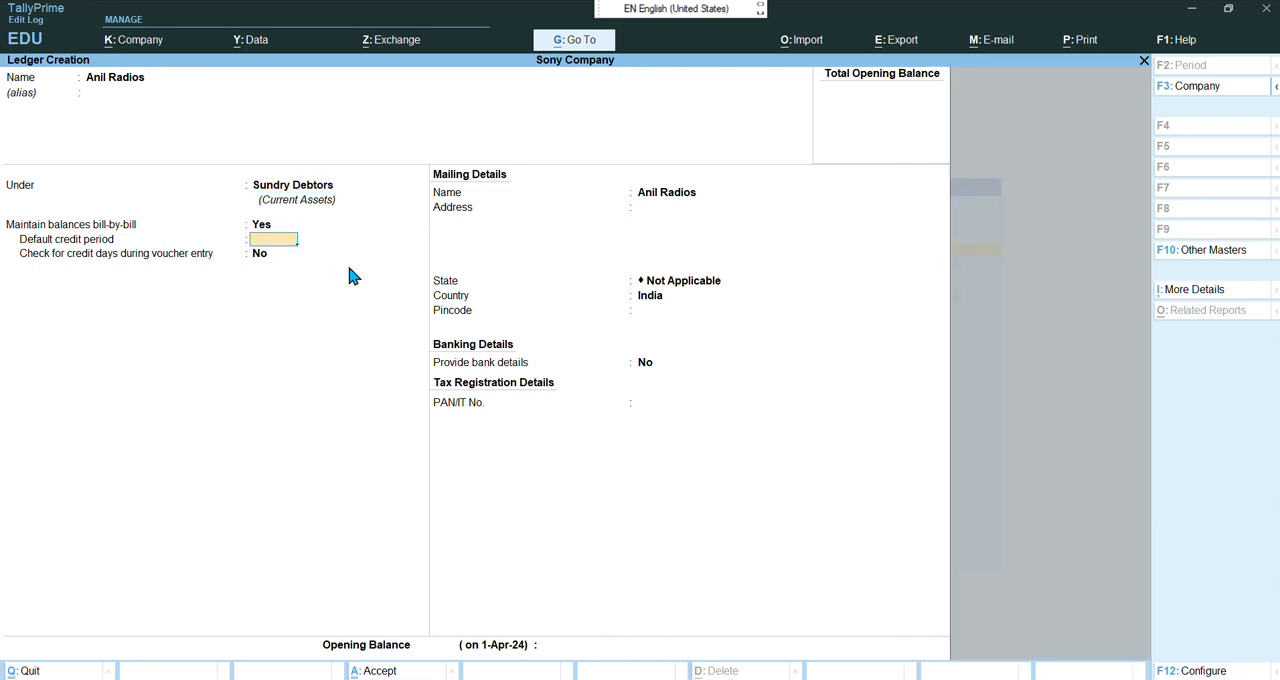
type("yes")
key("Return")
key("Return")
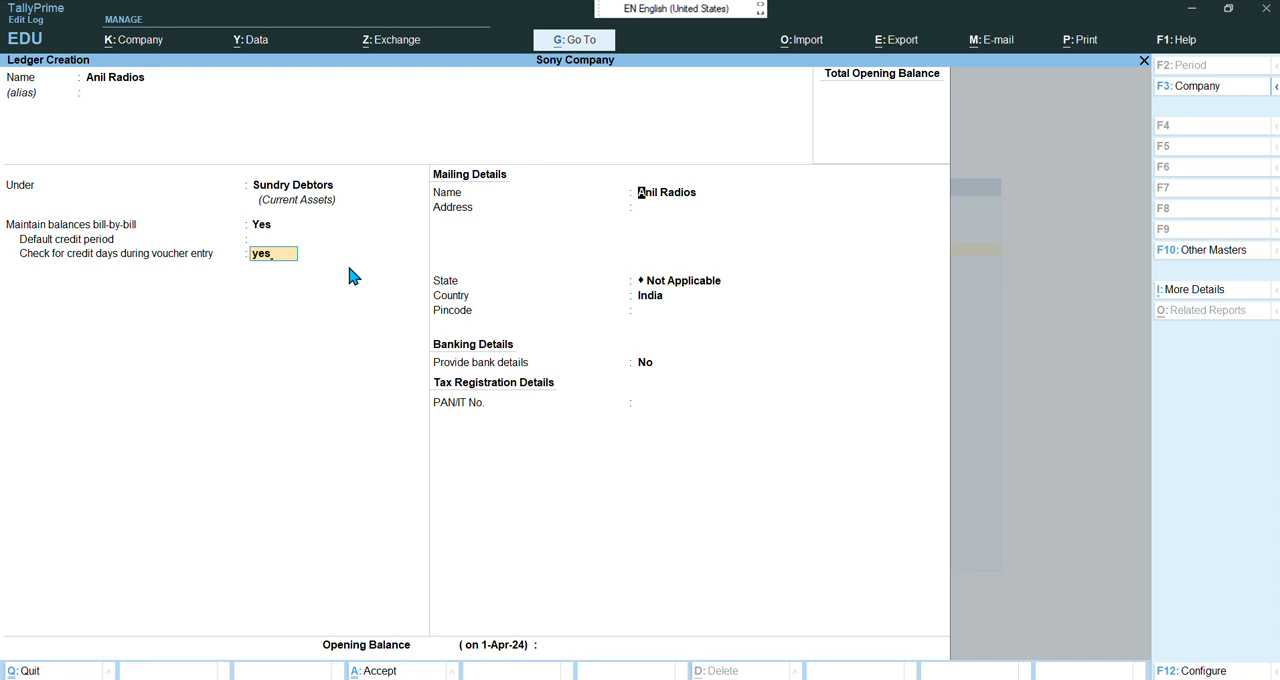
key("ctrl")
key("ctrl+a")
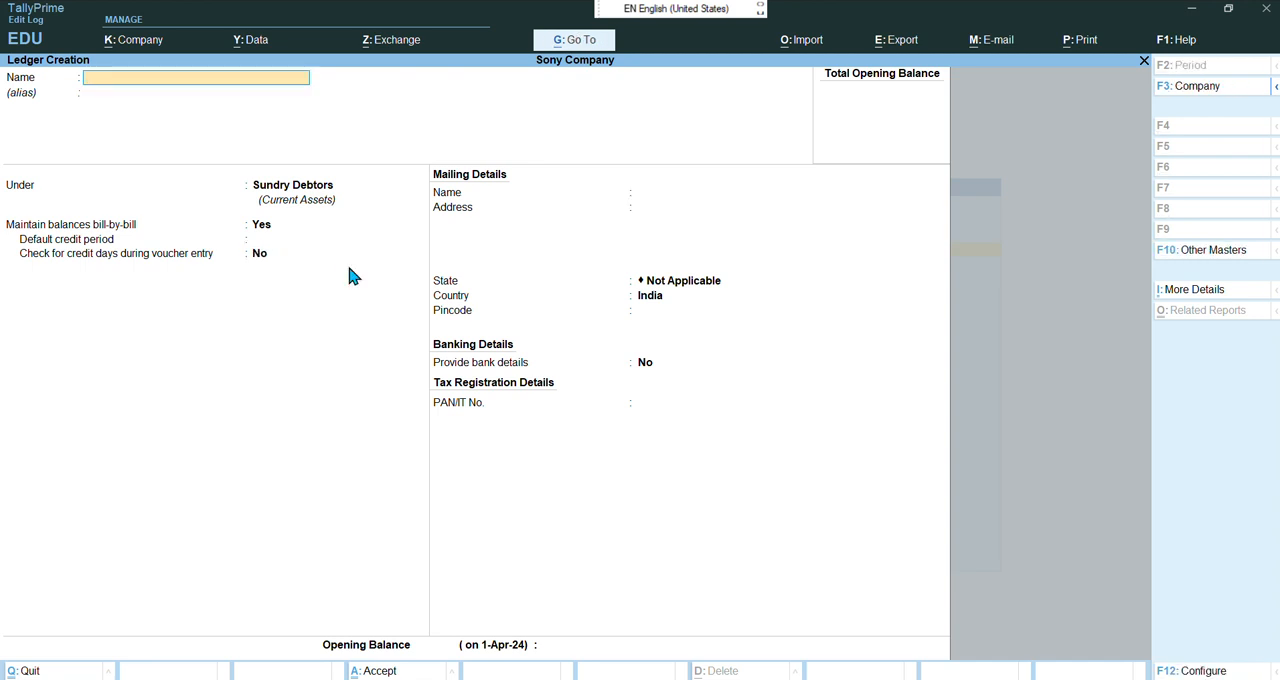
Create a ledger named Star World under Sundry Debtors with credit-day checking set to Yes, then leave ledger creation
type("Star World")
key("Return")
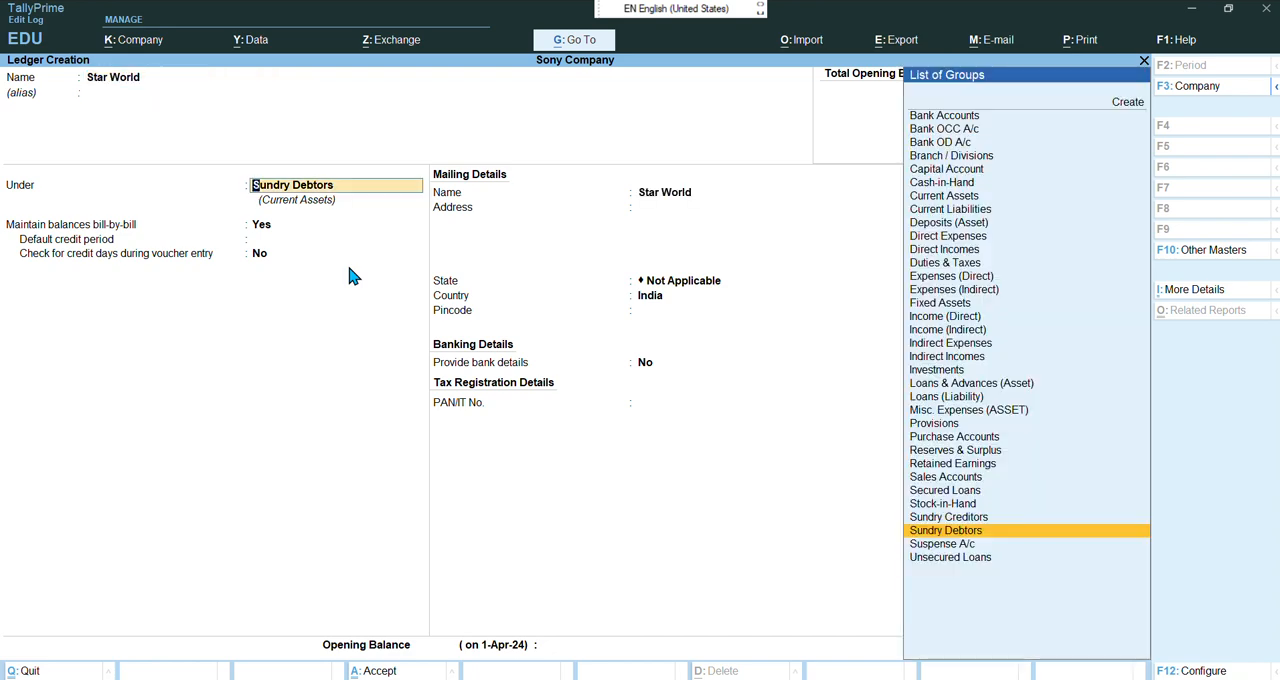
key("Return")
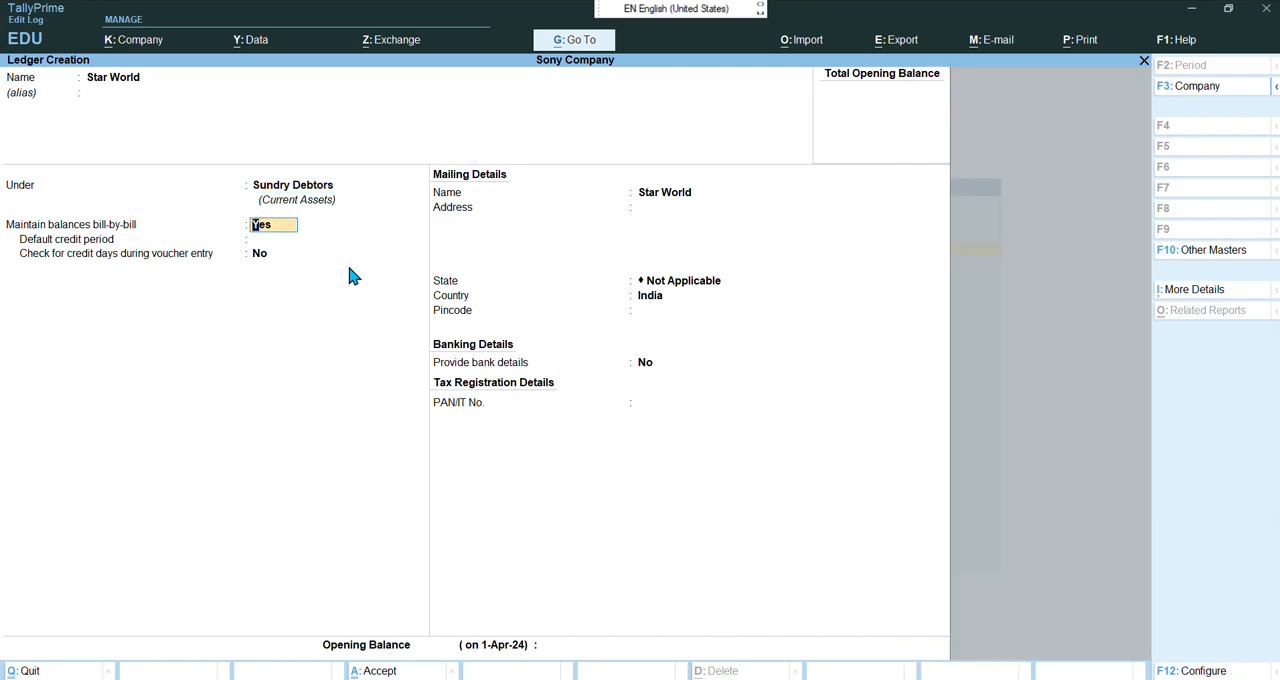
key("Return")
key("Return")
type("yes")
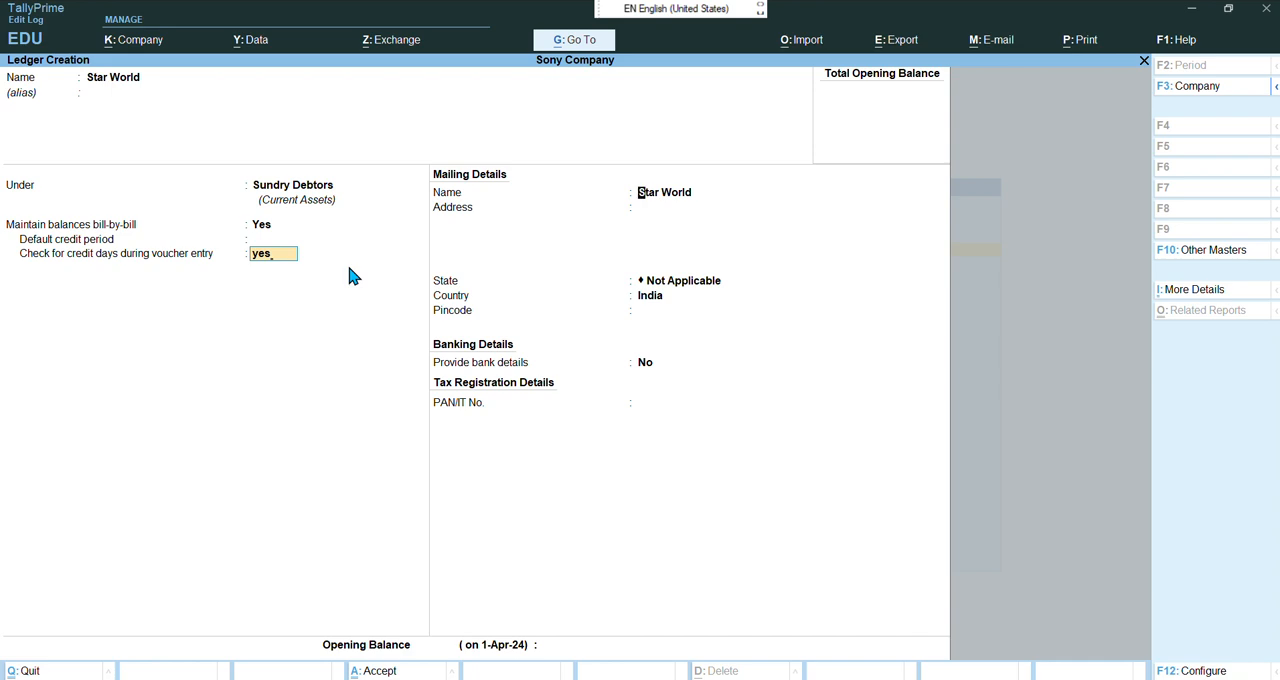
key("Return")
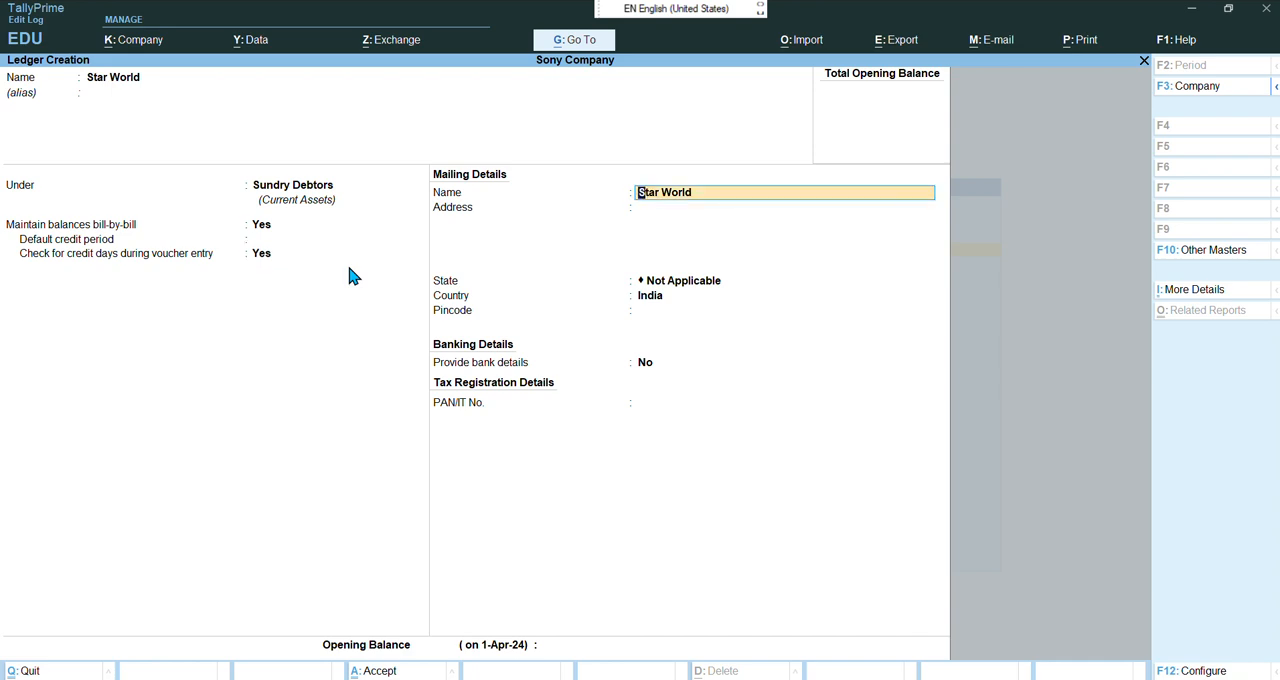
key("Return")
key("Return")
key("Return")
key("Return")
key("Return")
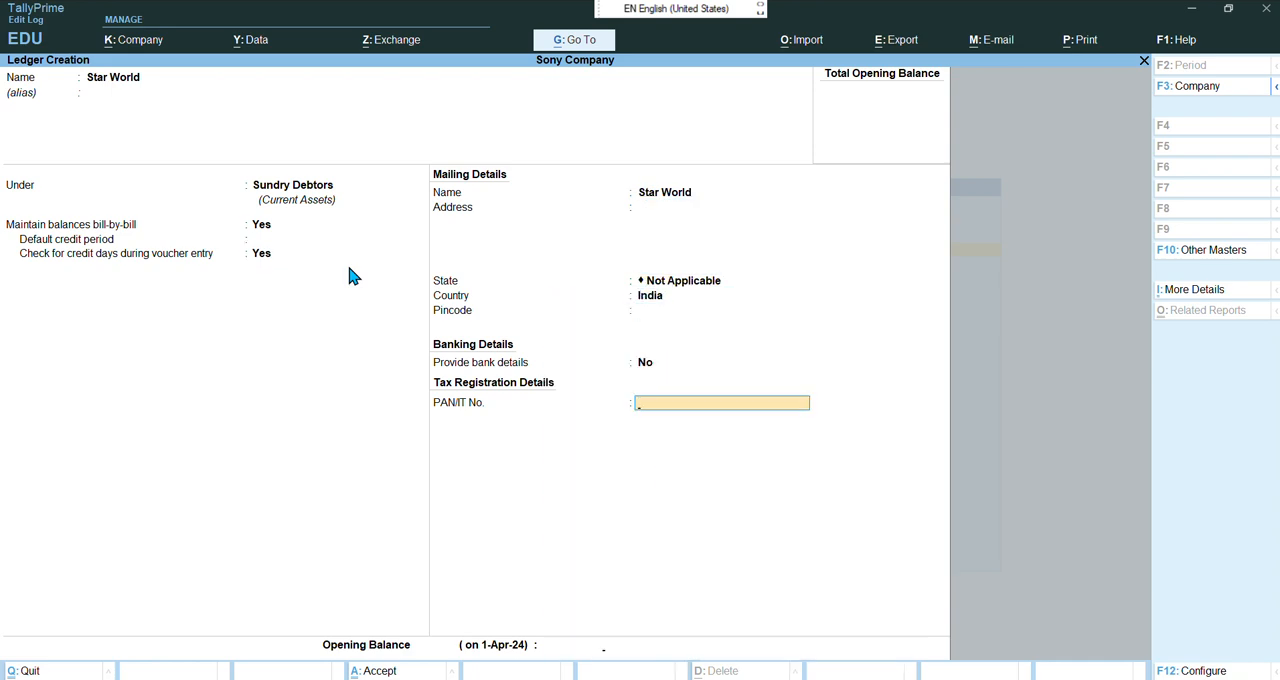
key("Return")
key("Return")
key("Return")
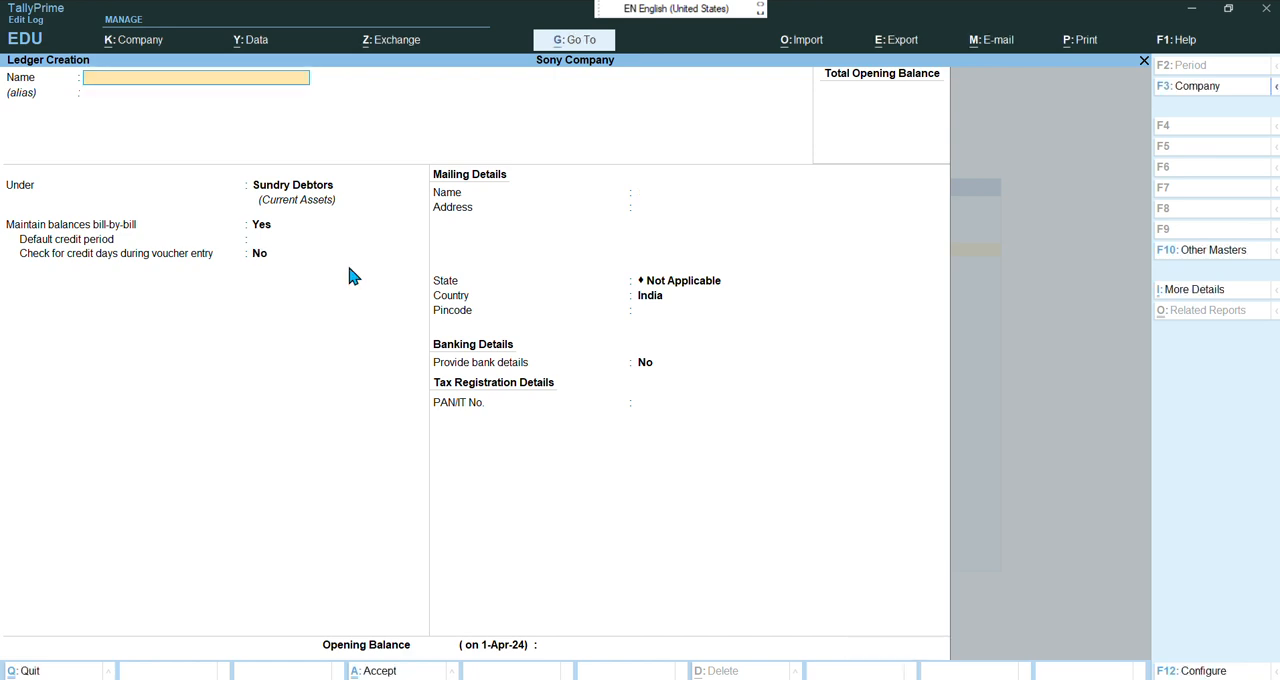
key("Escape")
key("Return")
key("Escape")
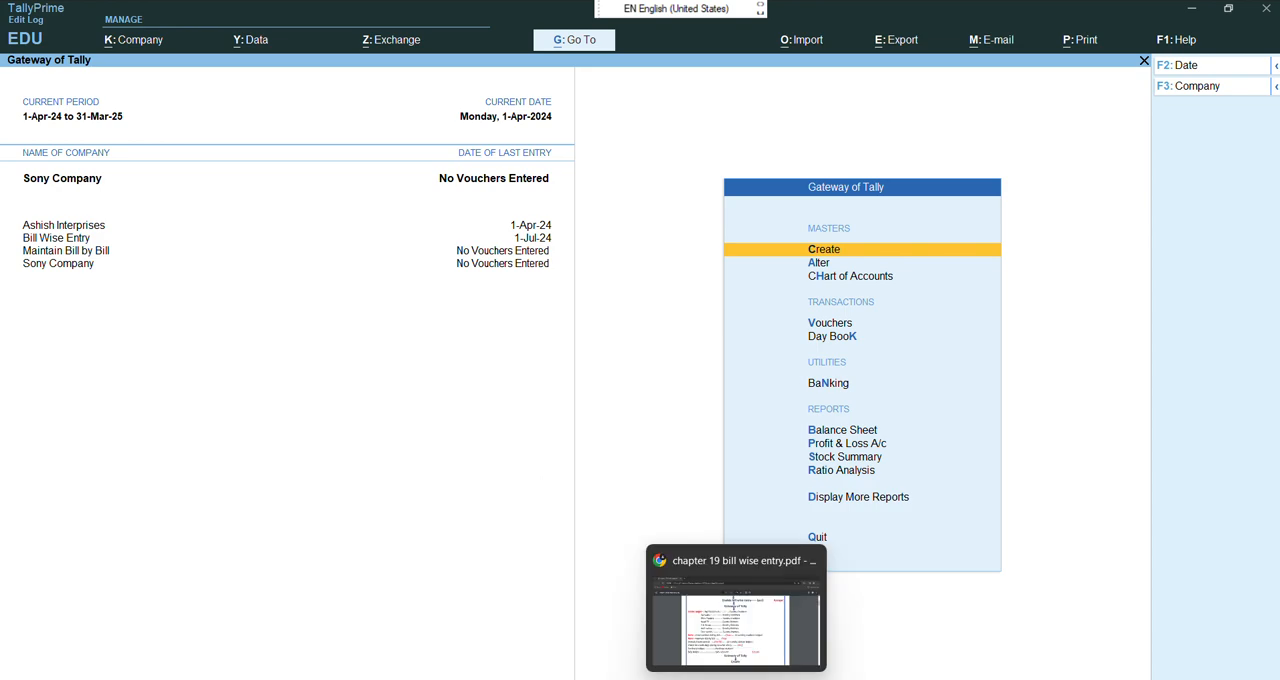
Read the PDF's stock group, unit and stock item section, then return to TallyPrime
left_click(740, 617)
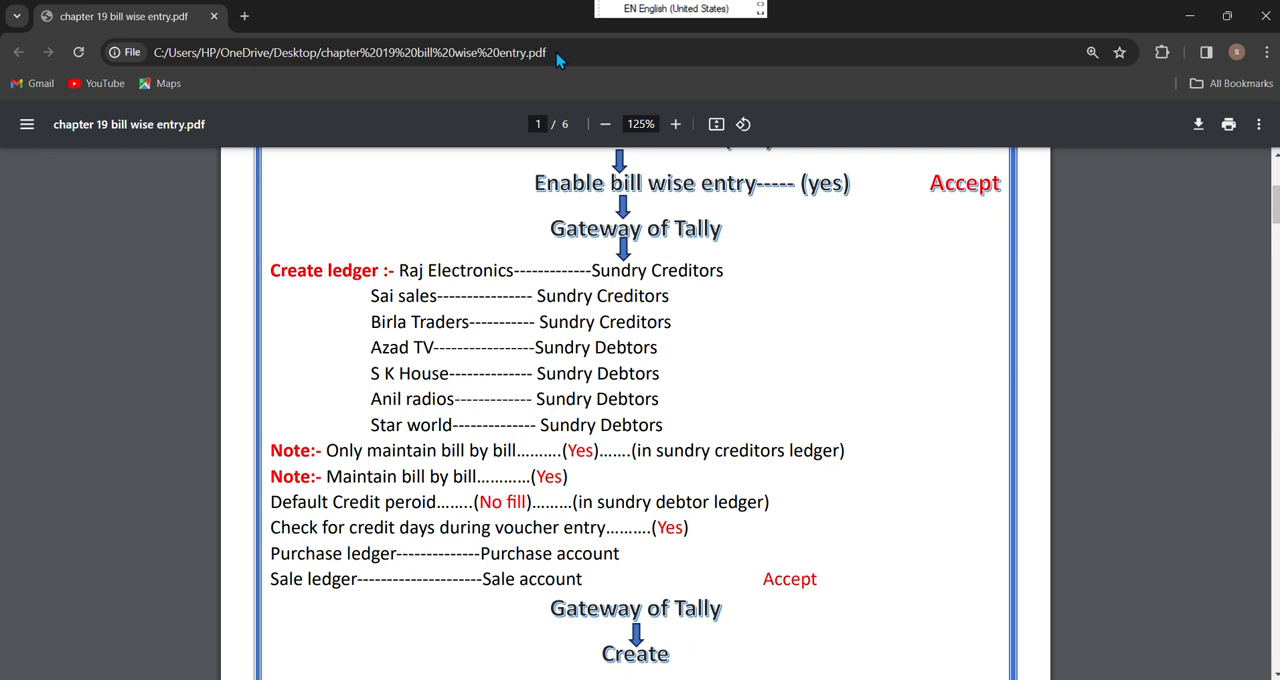
scroll(485, 280, "down", 4)
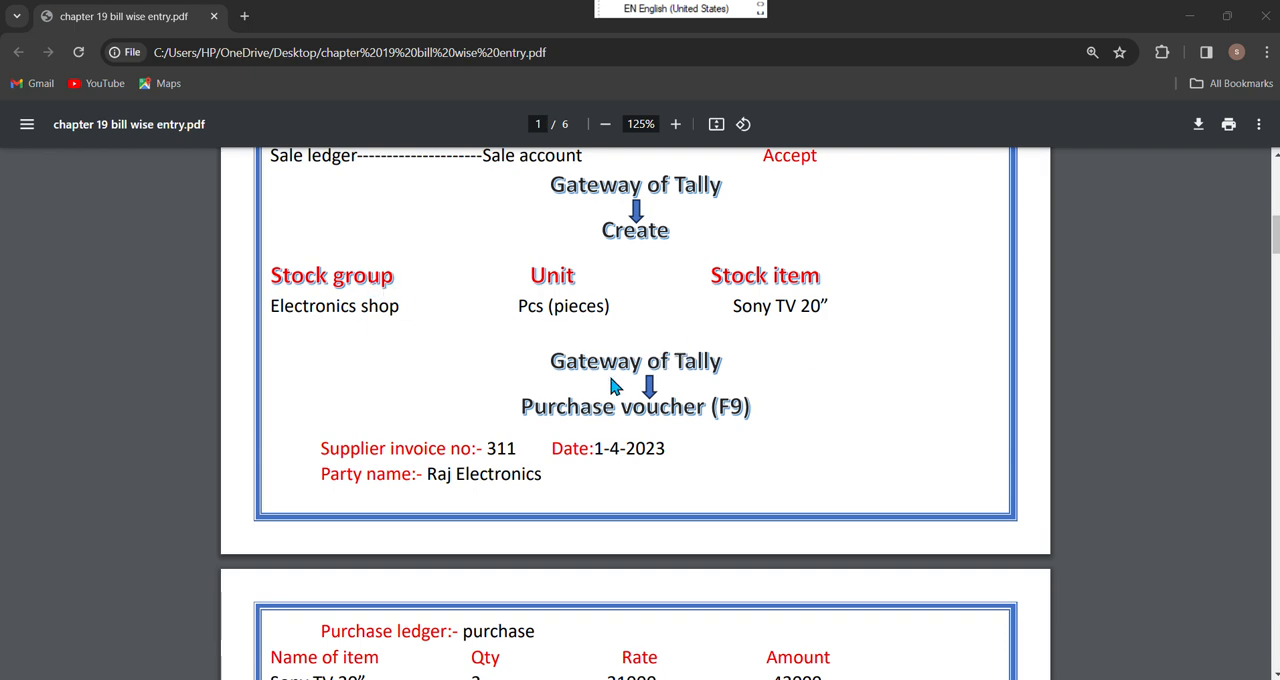
mouse_move(736, 678)
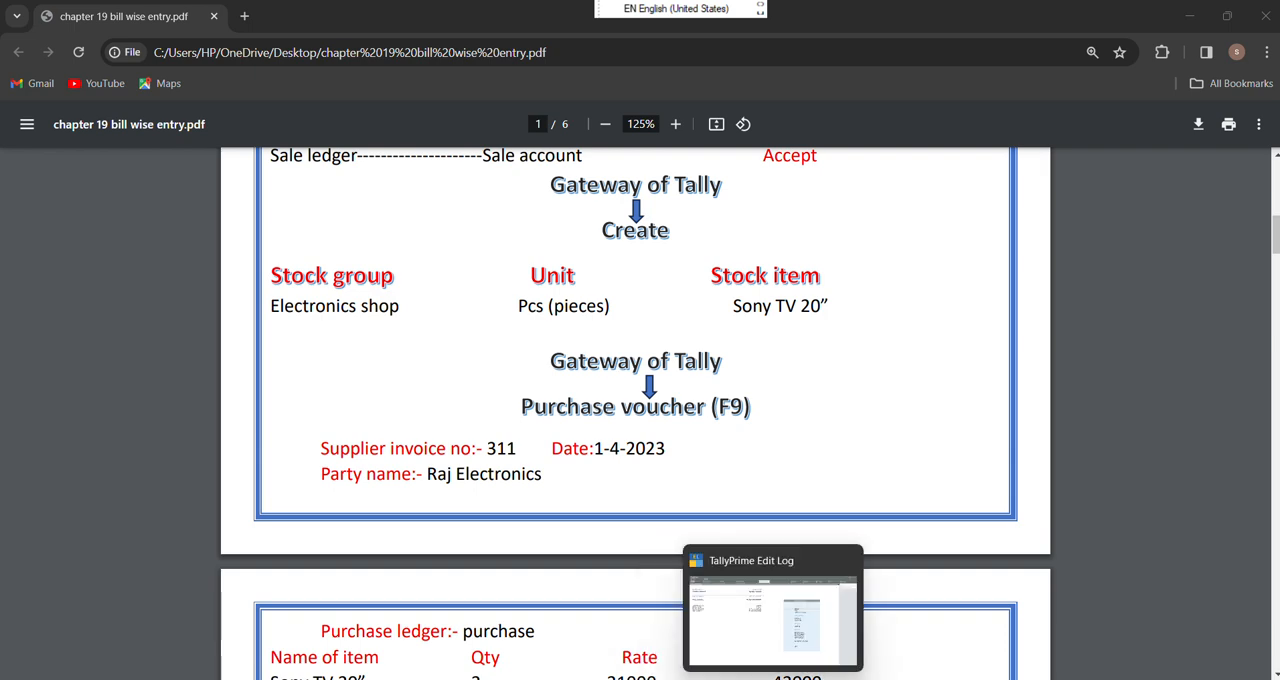
left_click(793, 628)
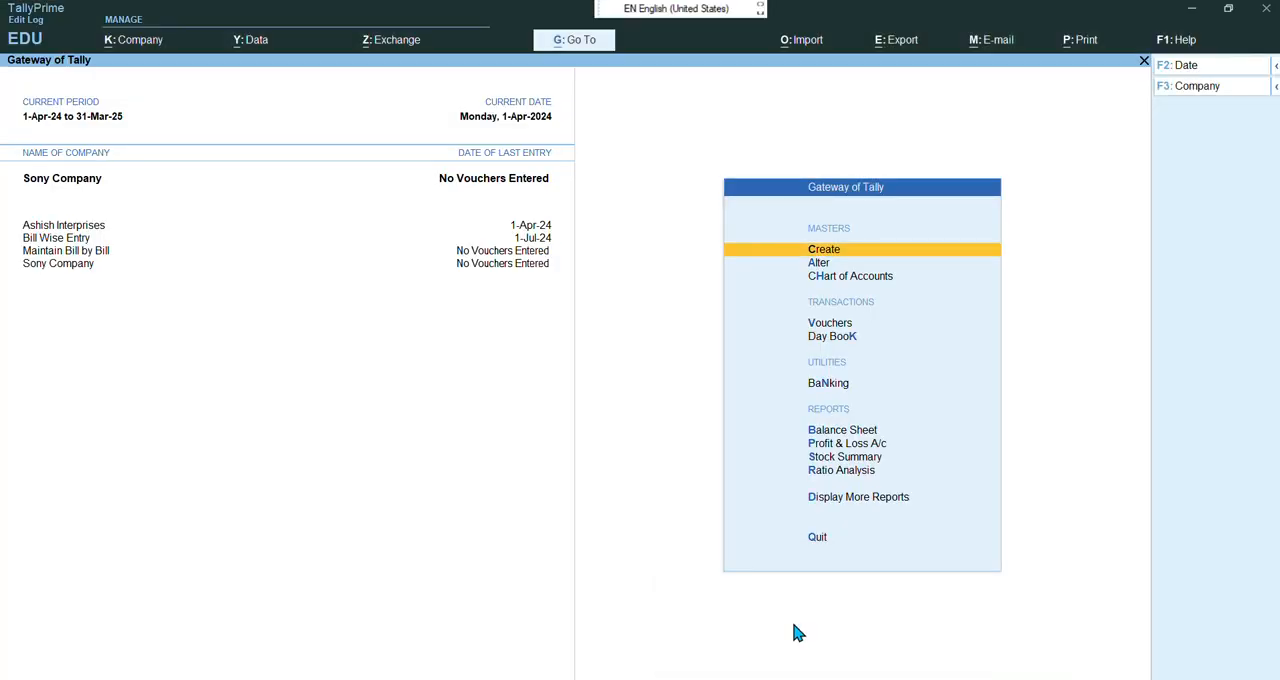
Create a stock group named Eletronic Shop under Primary, then close the stock group form
key("Return")
key("Down")
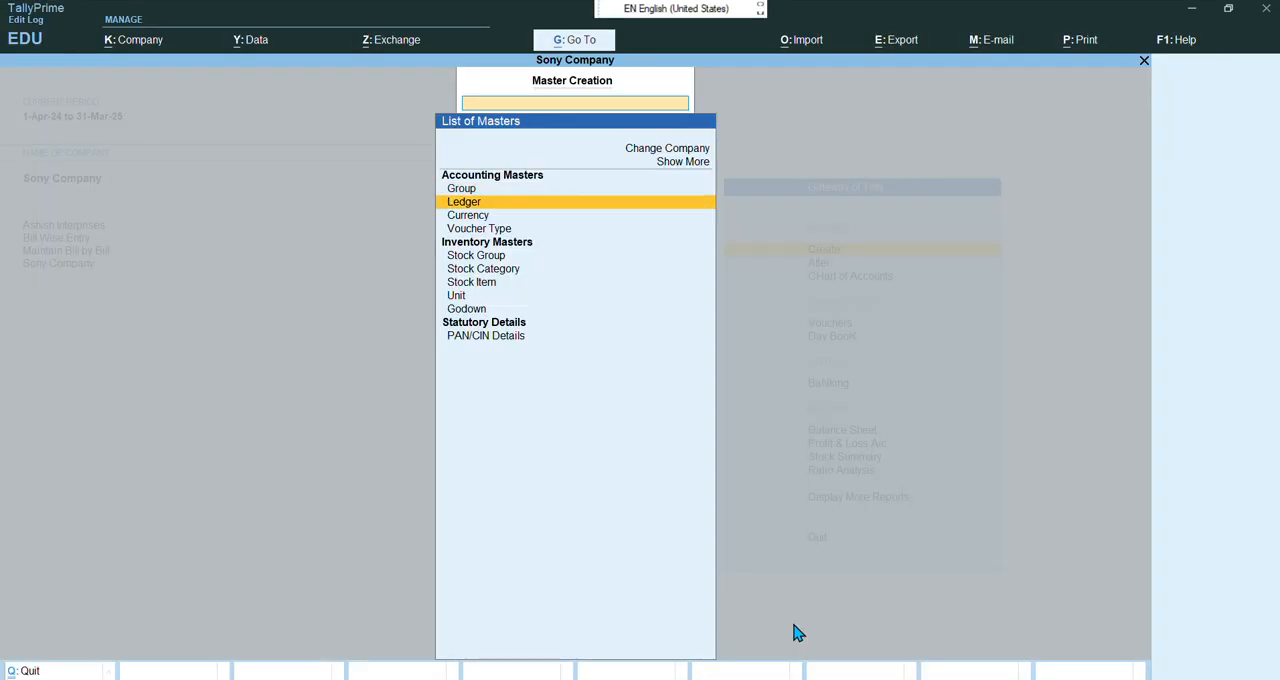
key("Down")
key("Down")
key("Down")
key("Return")
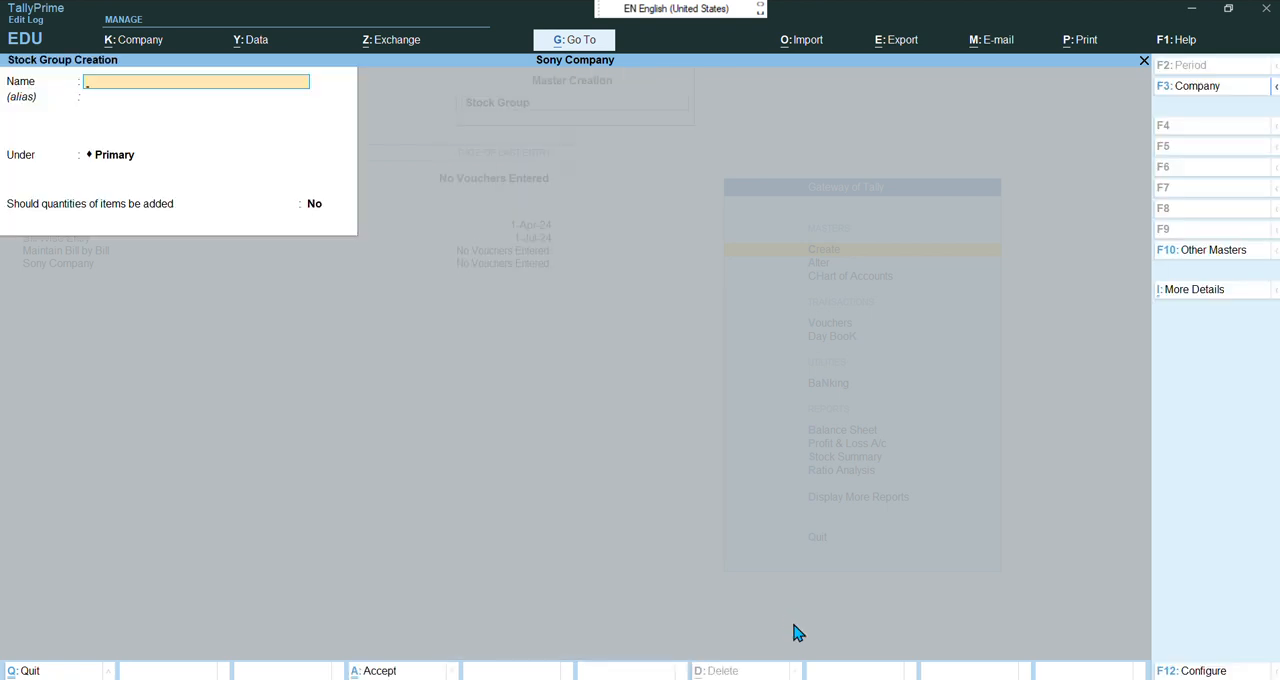
type("Eletronic Shop")
key("Return")
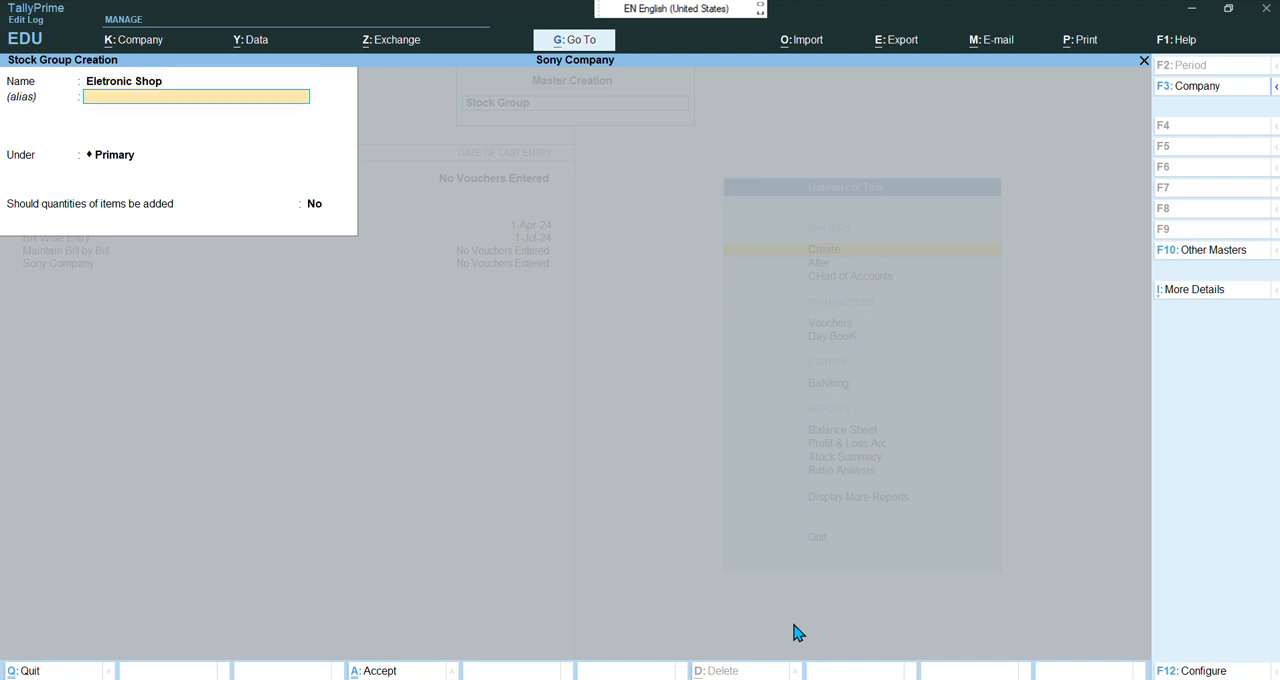
key("Return")
key("Return")
key("Return")
key("Return")
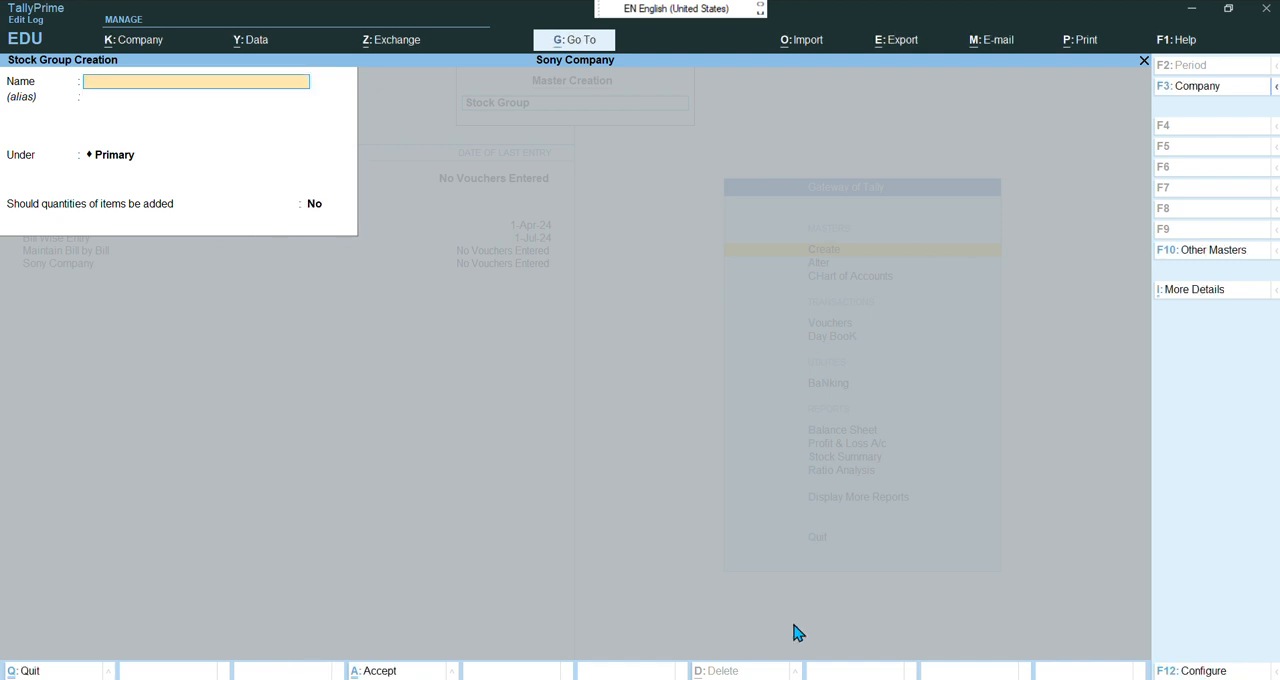
key("Escape")
Create a unit with symbol pcs, formal name Pieces and 0 decimal places, then close the unit form
key("Return")
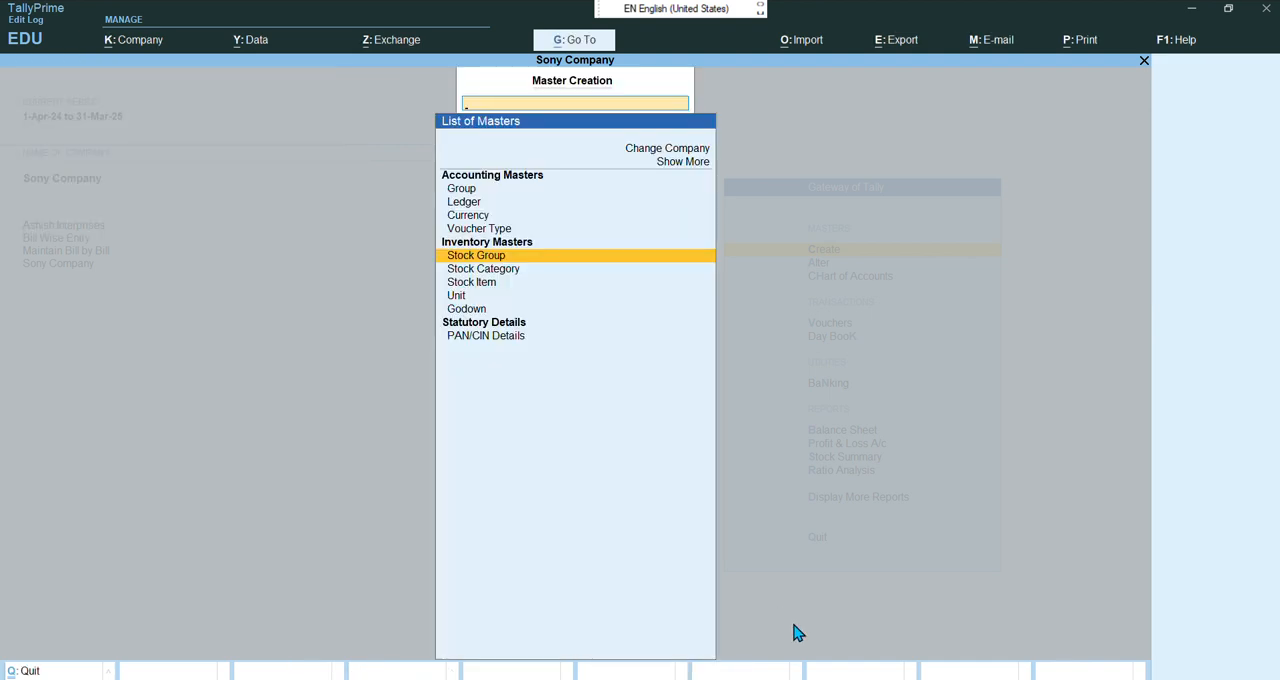
key("Down")
key("Down")
key("Down")
key("Return")
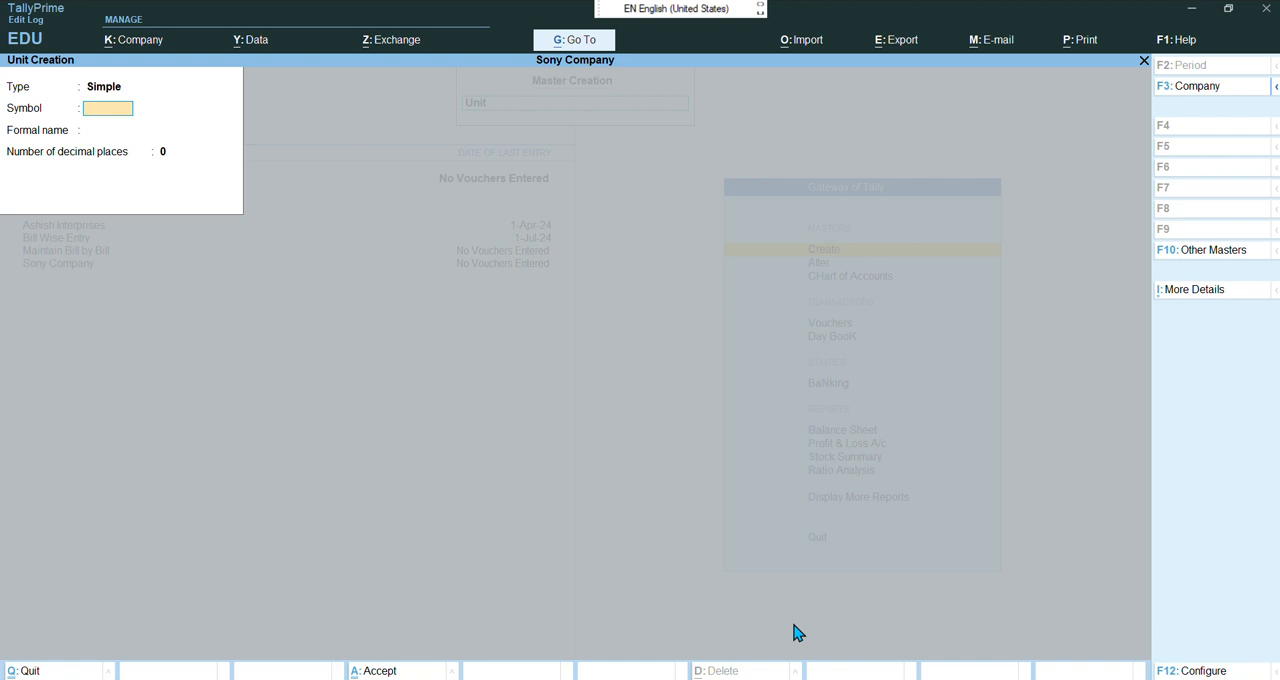
type("pcs")
key("Return")
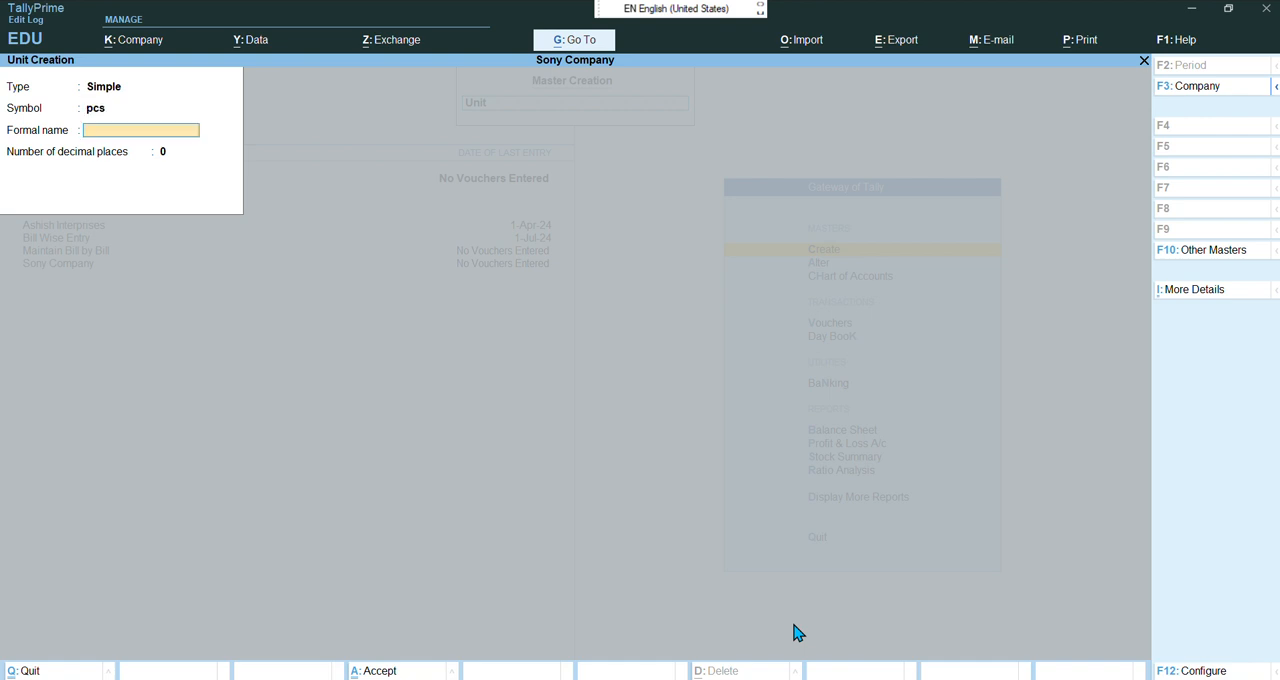
type("Pieces")
key("Return")
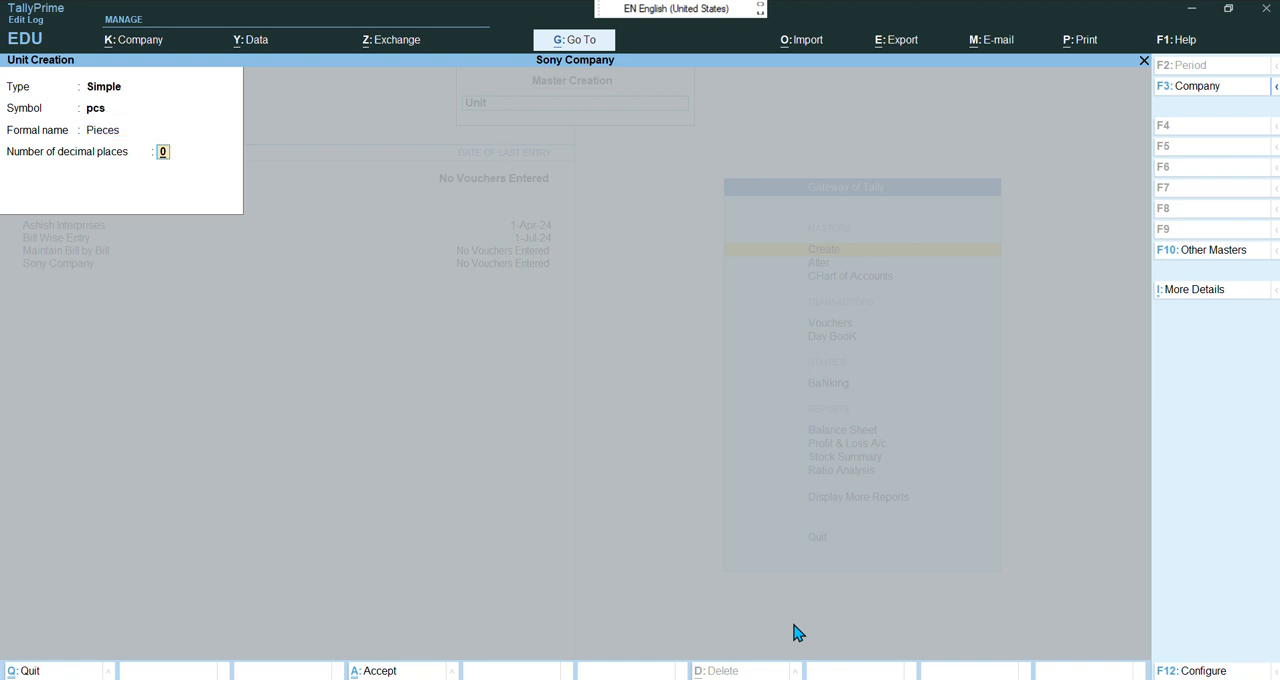
key("Return")
key("Return")
key("Escape")
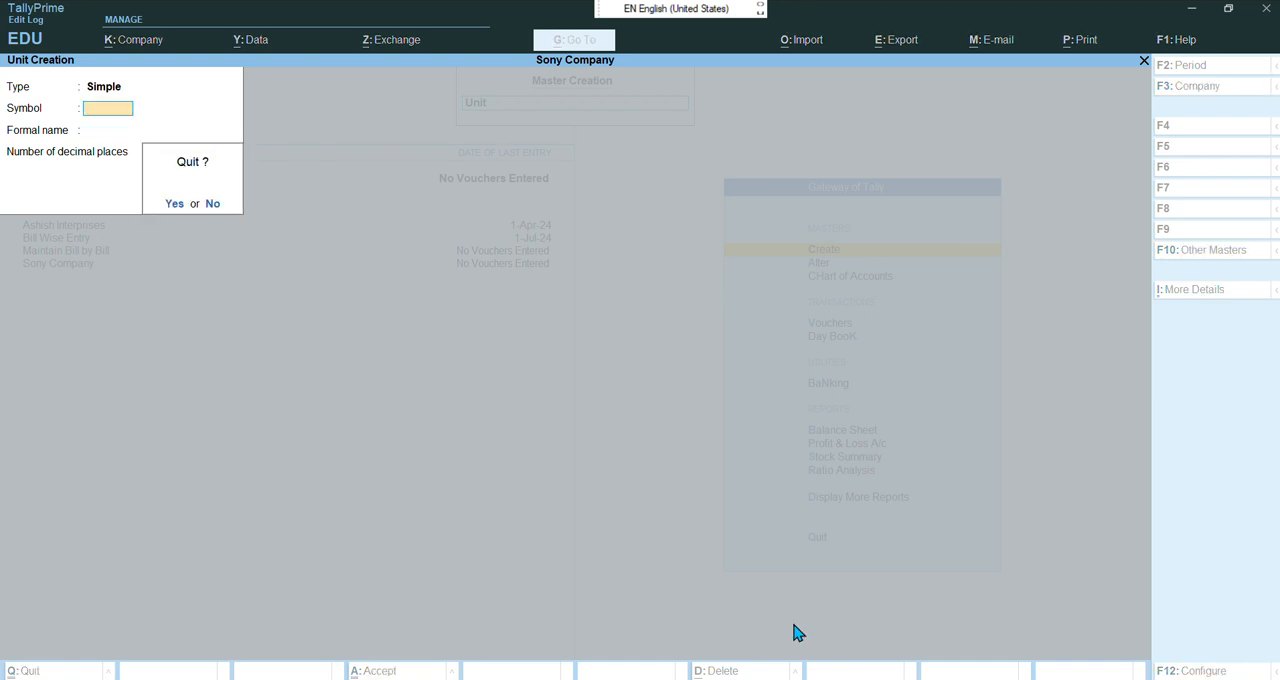
key("Return")
Create a stock item named Sony TV 20" under Eletronic Shop with unit pcs, then leave master creation
key("Up")
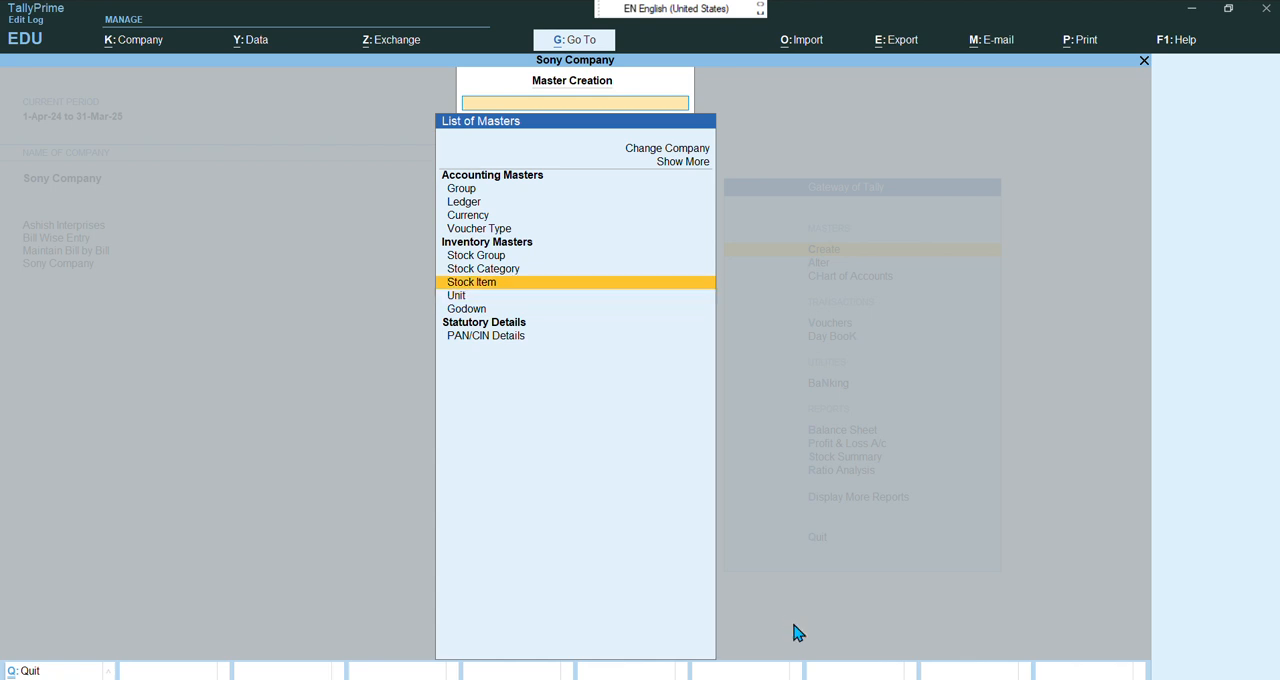
key("Return")
type("Son")
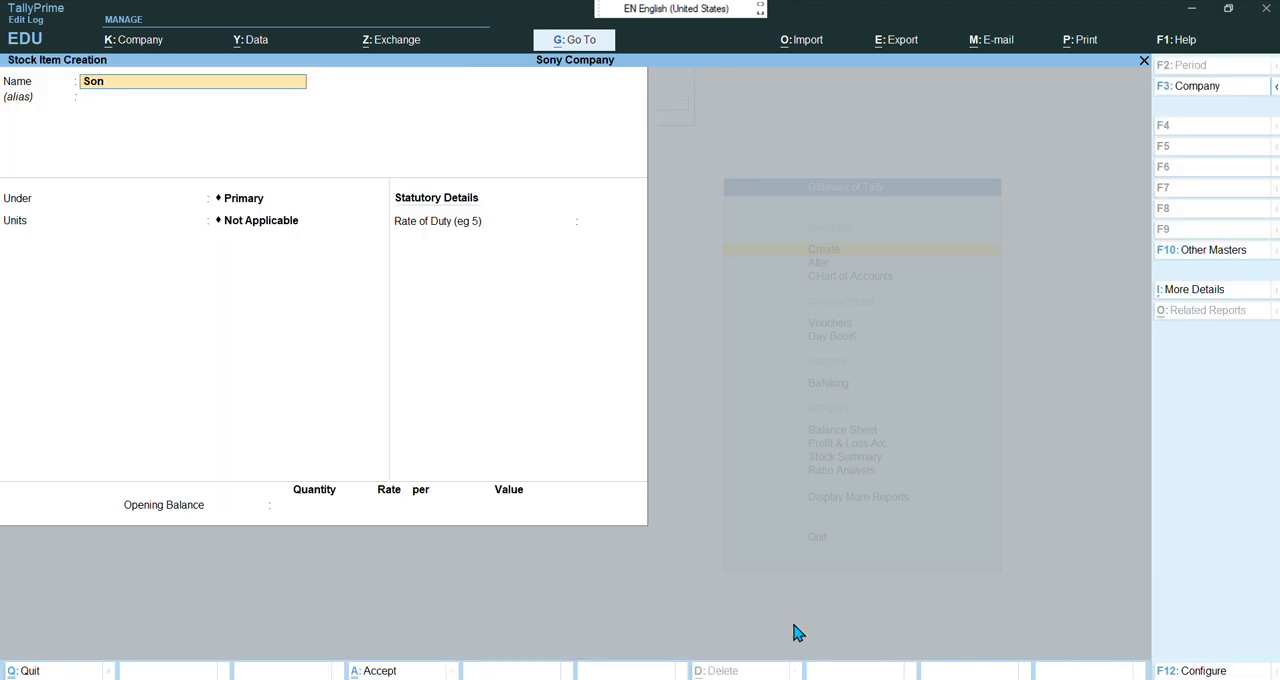
type("y TV20")
key("Return")
key("Return")
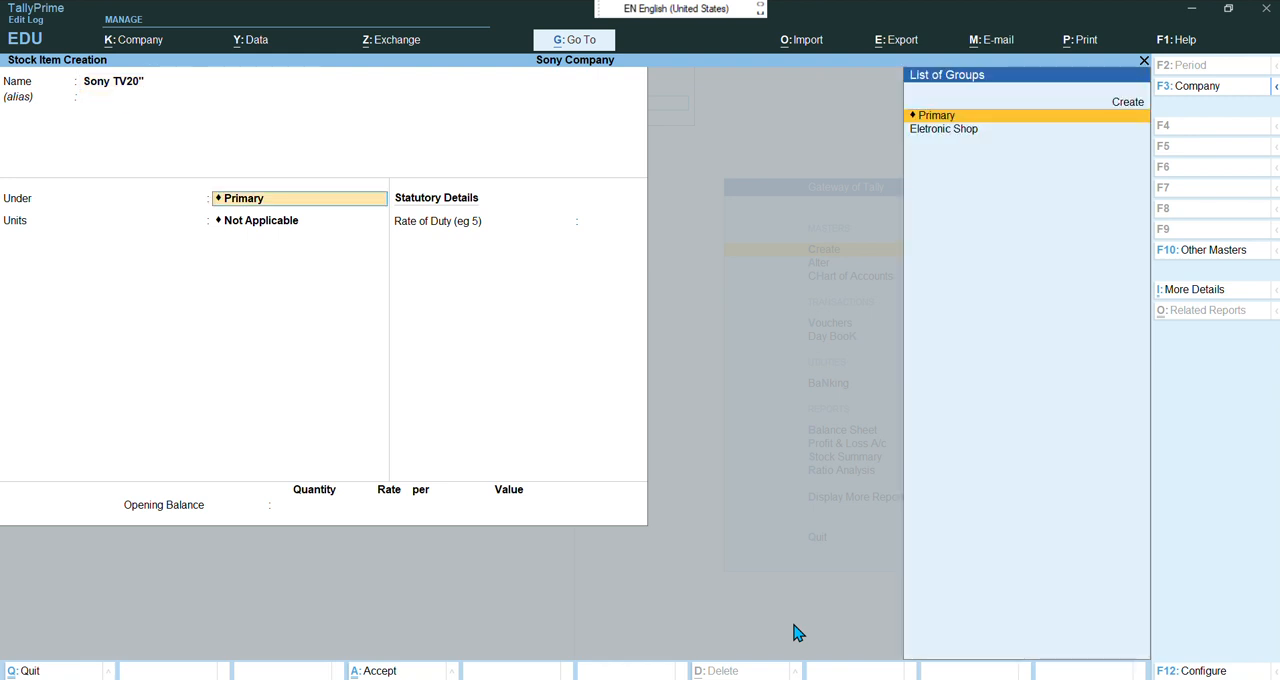
key("Down")
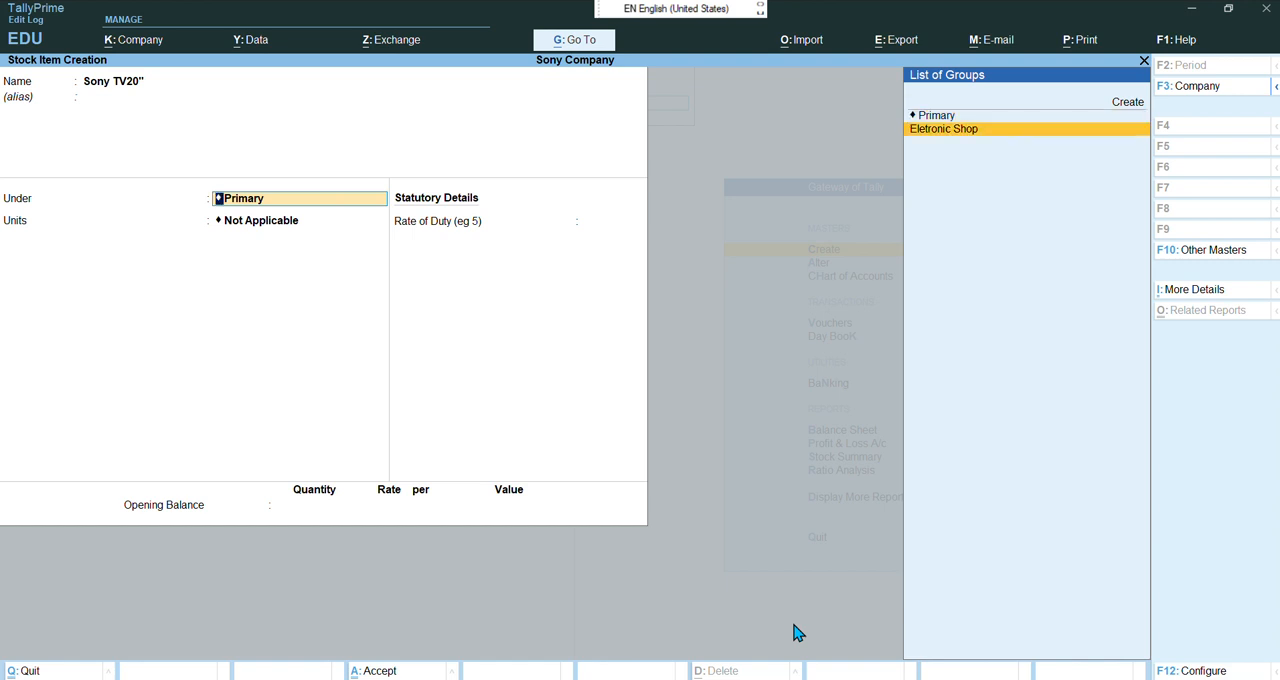
key("Return")
key("Down")
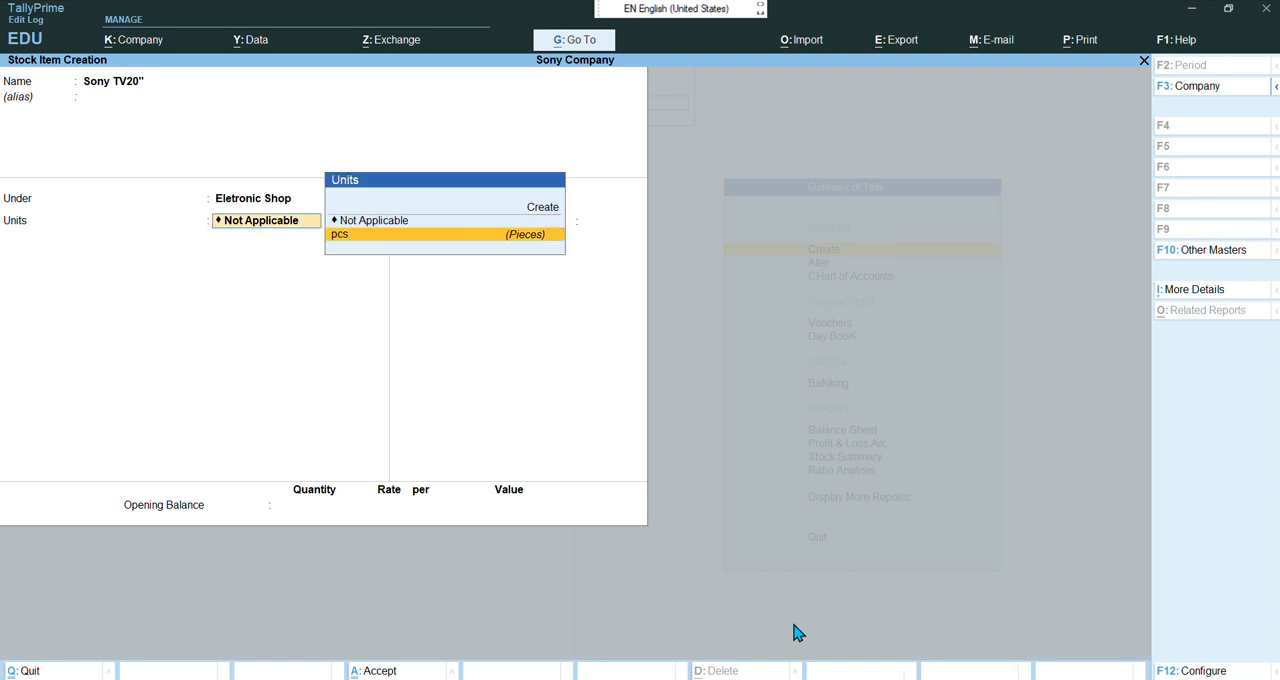
key("Return")
key("Return")
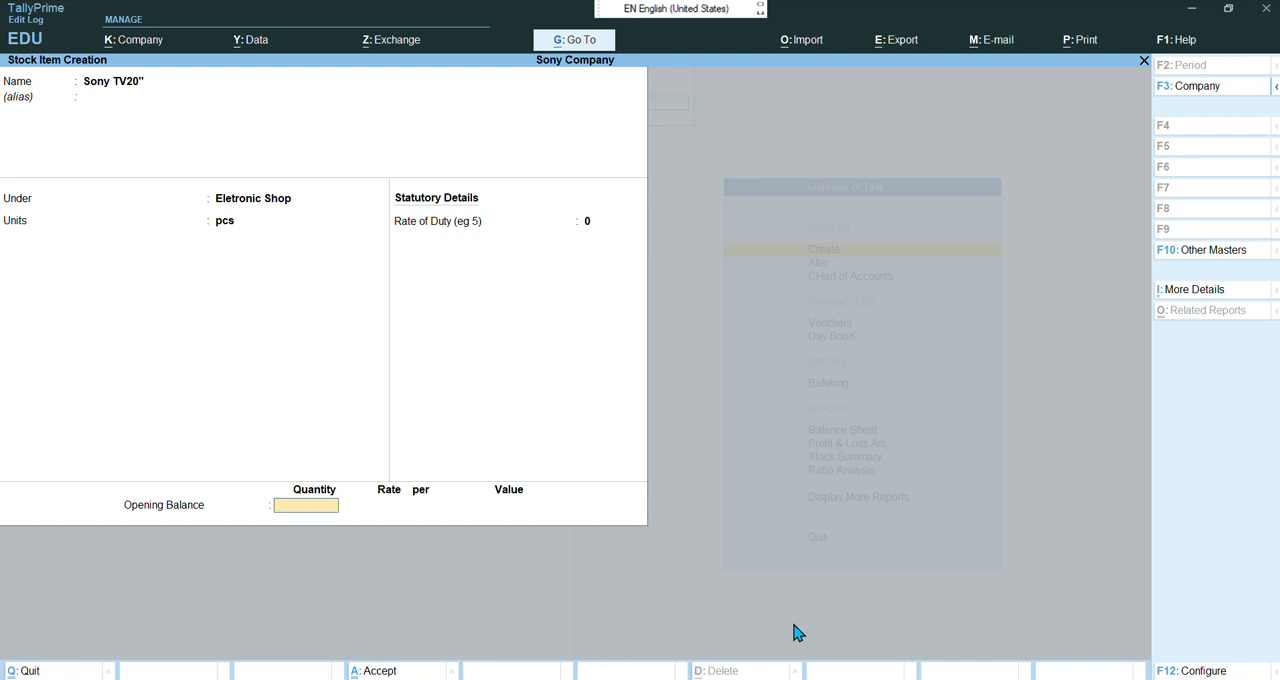
key("Return")
key("Escape")
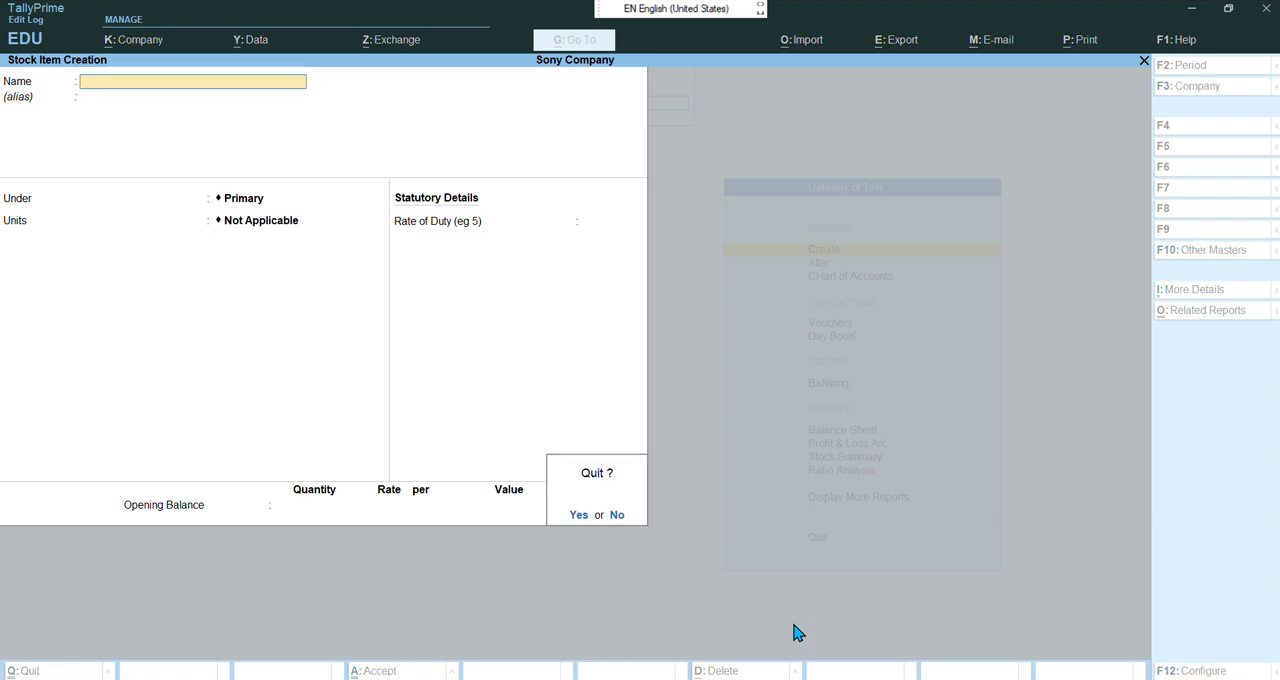
key("Return")
key("Escape")
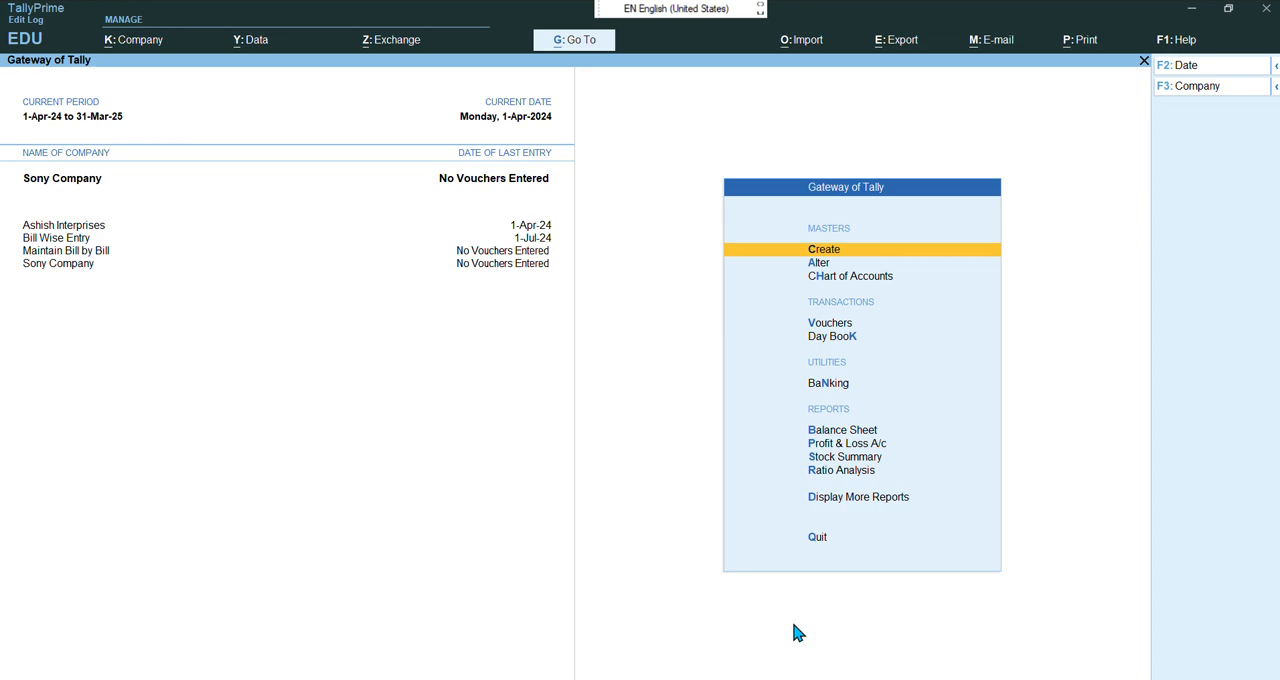
Read the PDF's purchase voucher details for Raj Electronics, then return to TallyPrime
mouse_move(736, 679)
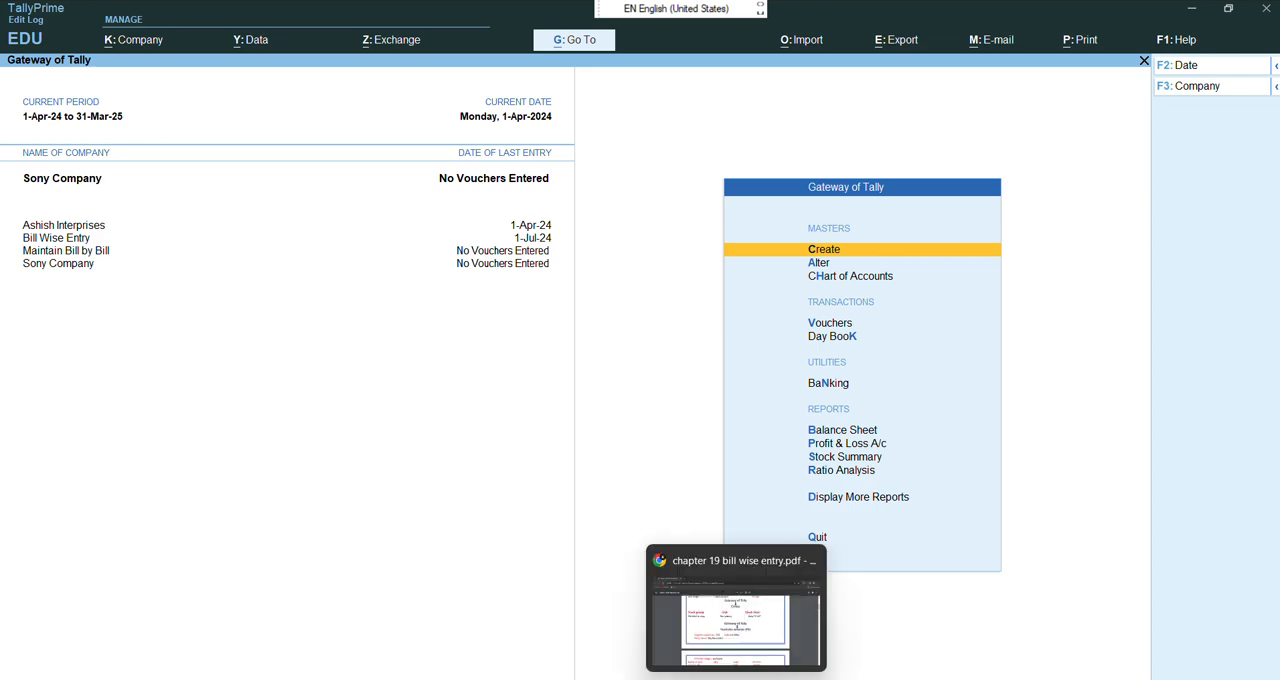
left_click(760, 636)
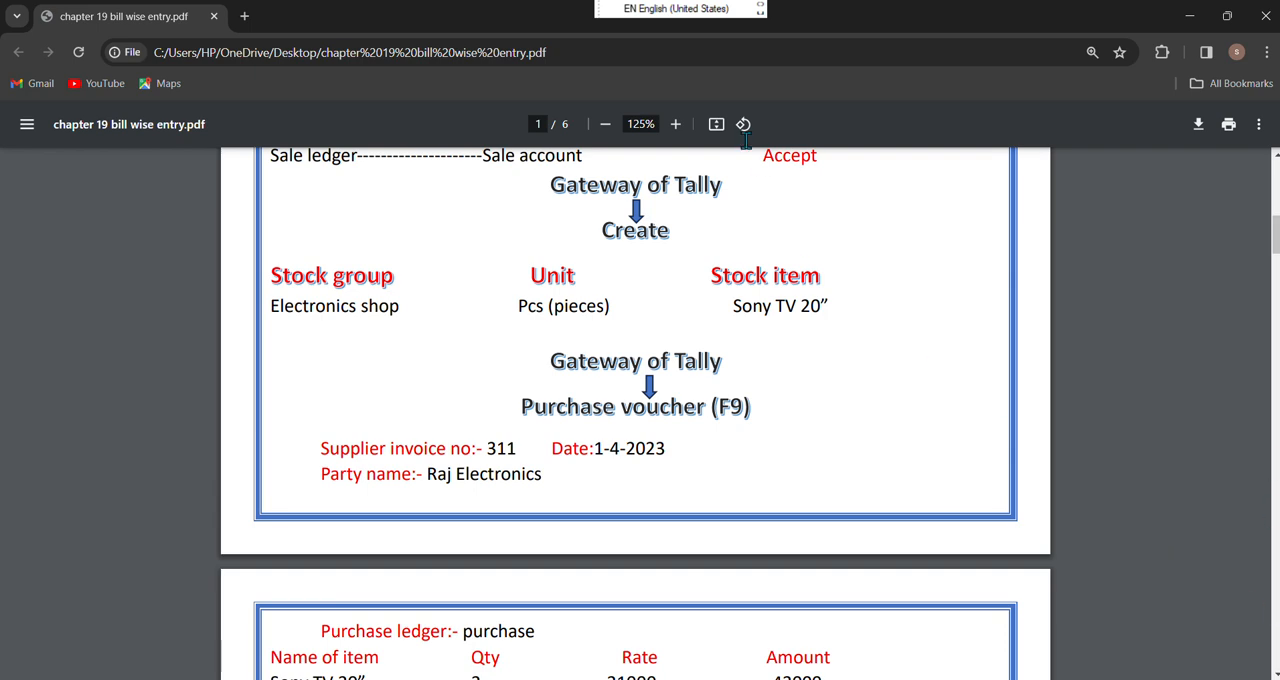
left_click(548, 19)
scroll(558, 264, "down", 2)
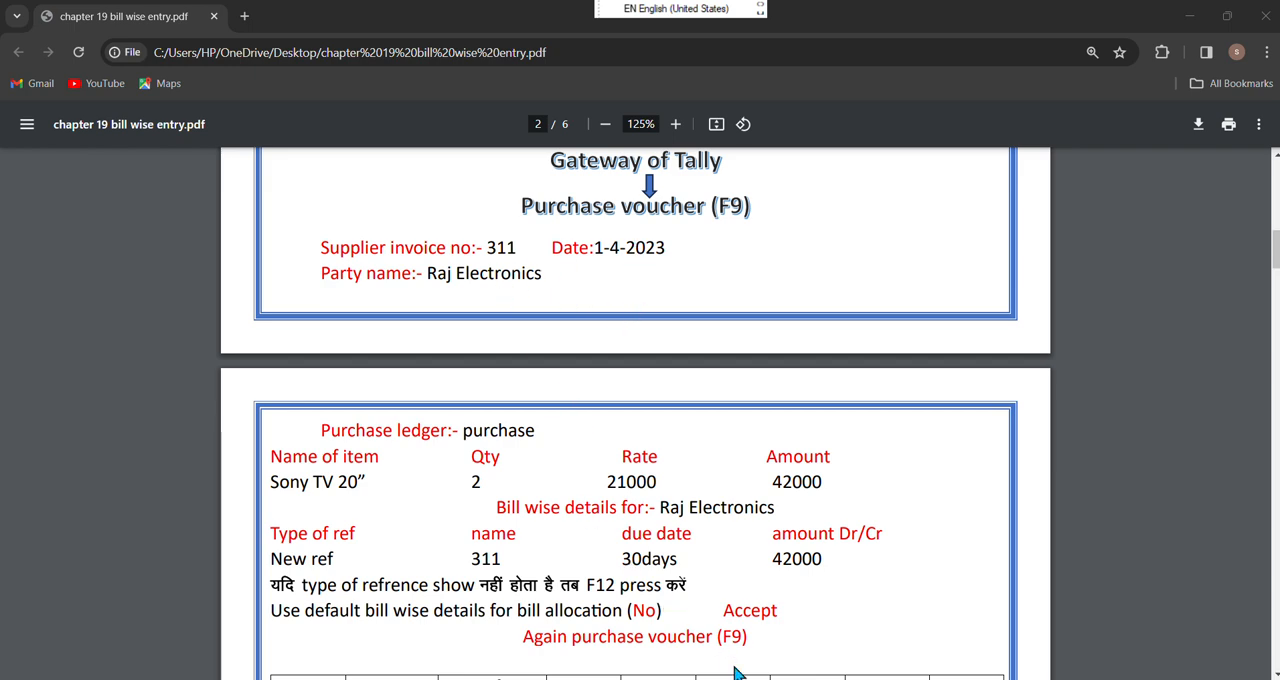
mouse_move(773, 678)
left_click(774, 619)
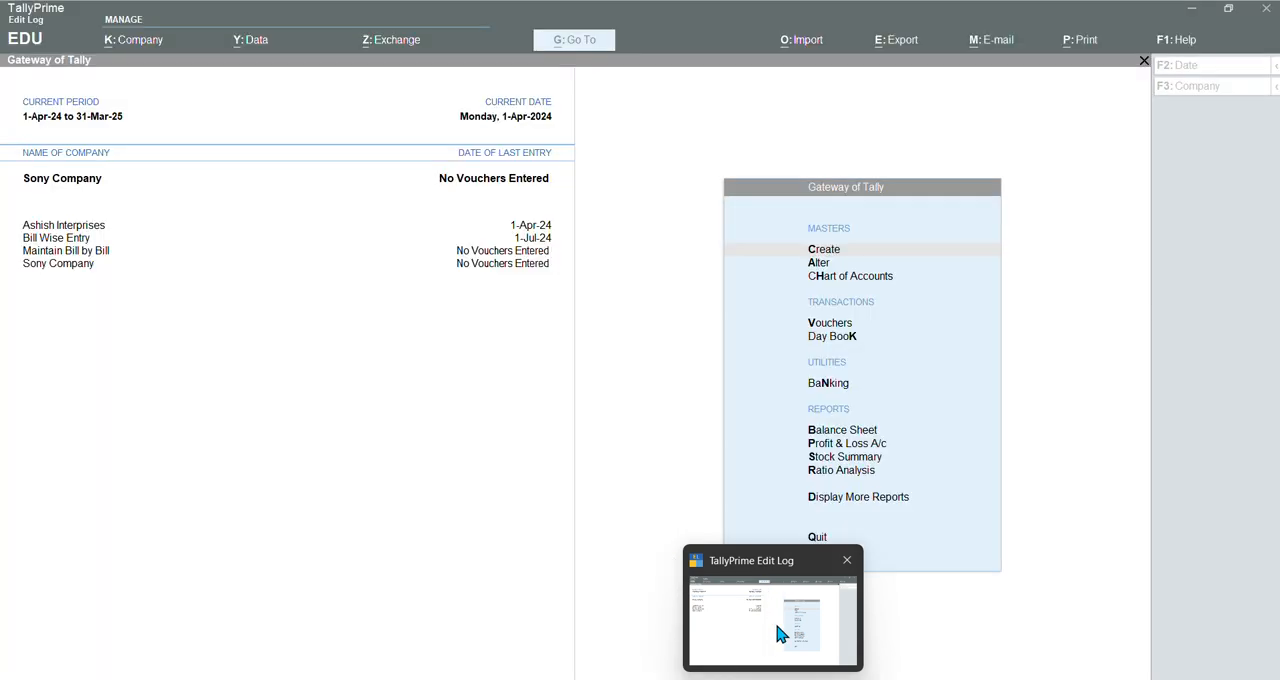
Open a purchase voucher and enter supplier invoice number 311 dated 1-Apr-24
key("Down")
key("Down")
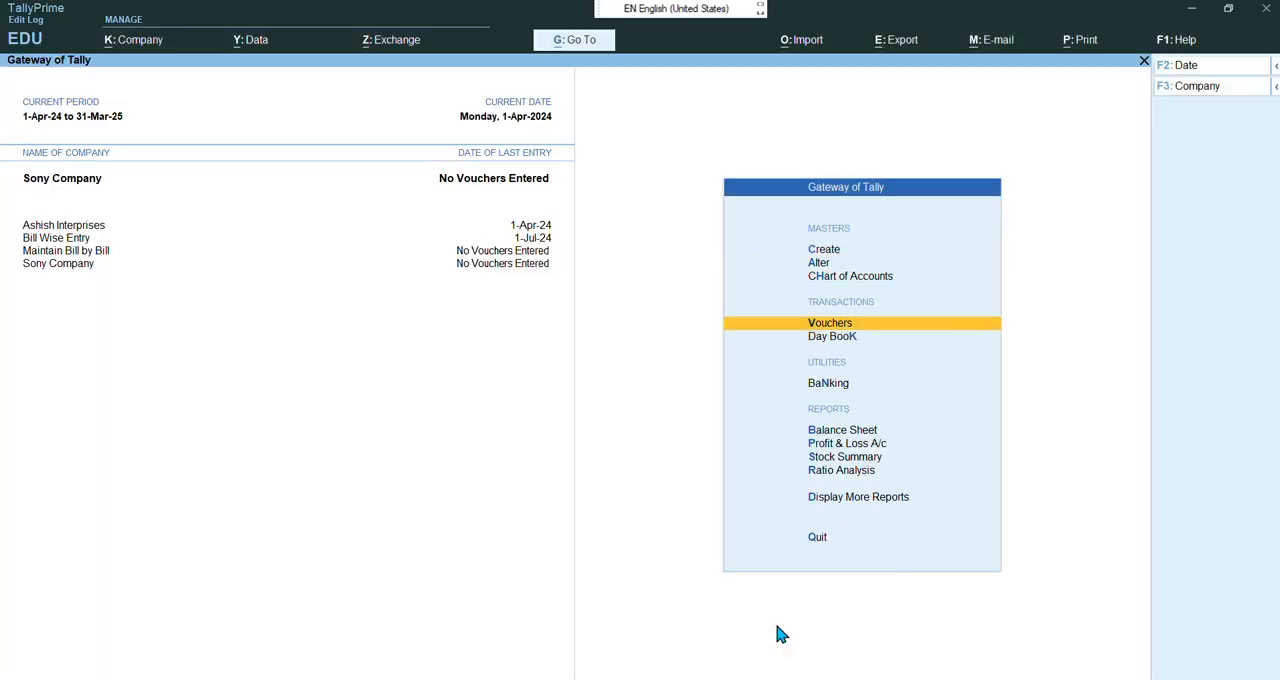
key("Return")
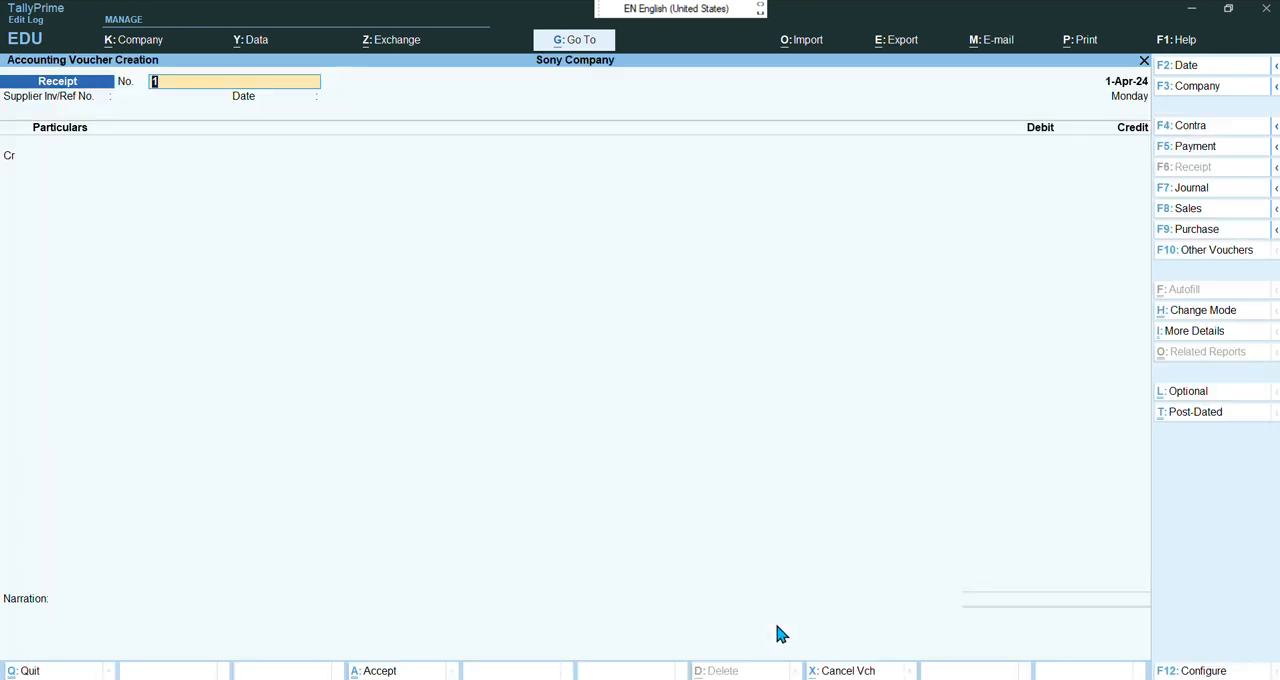
key("F9")
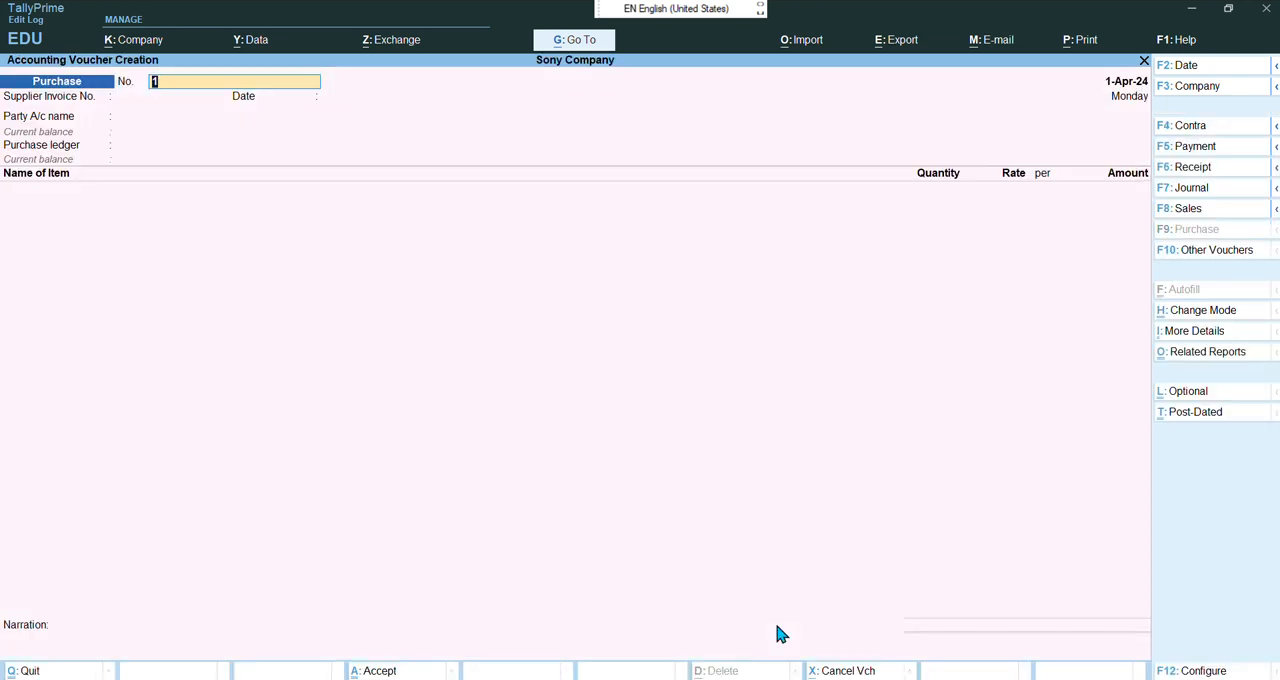
key("Return")
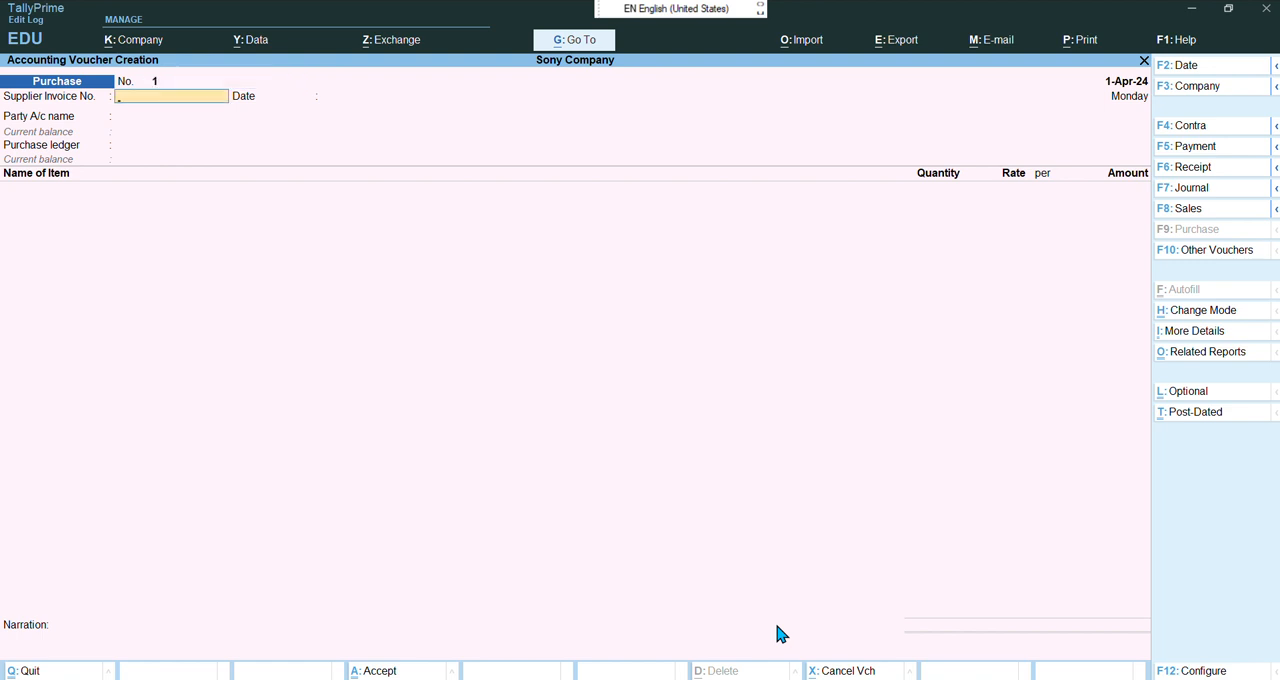
type("311")
key("Return")
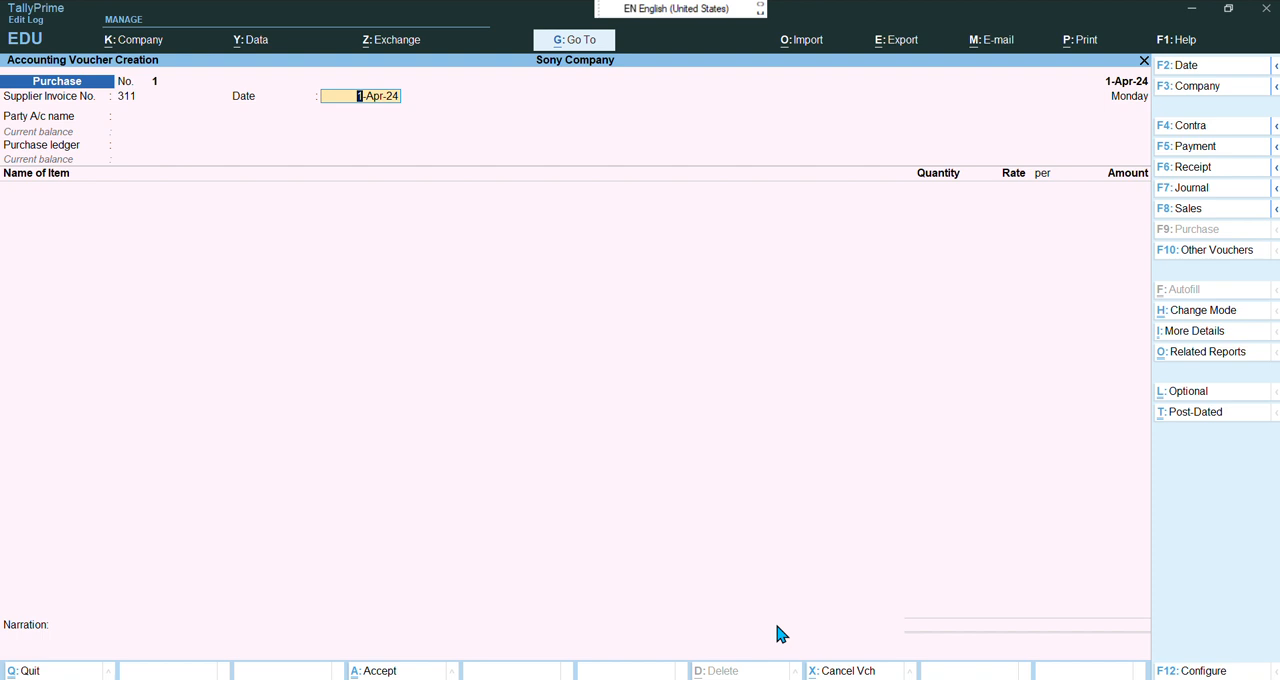
key("Return")
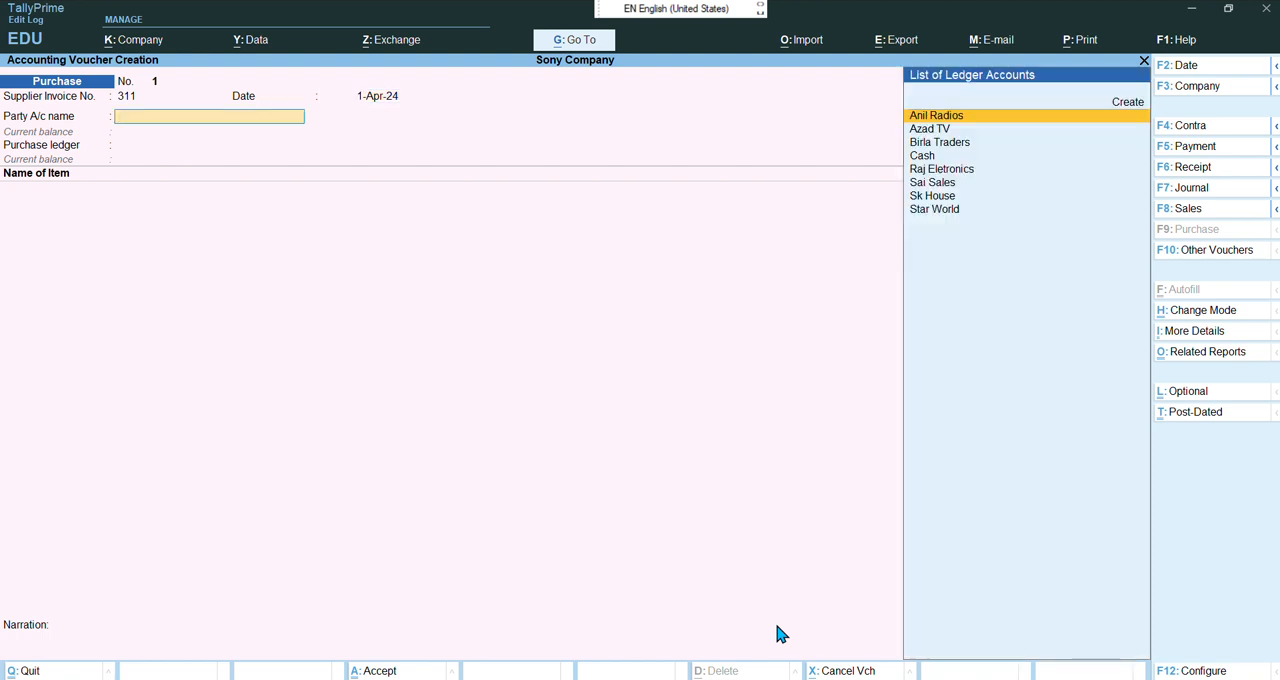
Select Raj Eletronics as the party account and accept the receipt and party details
key("Down")
key("Down")
key("Down")
key("Down")
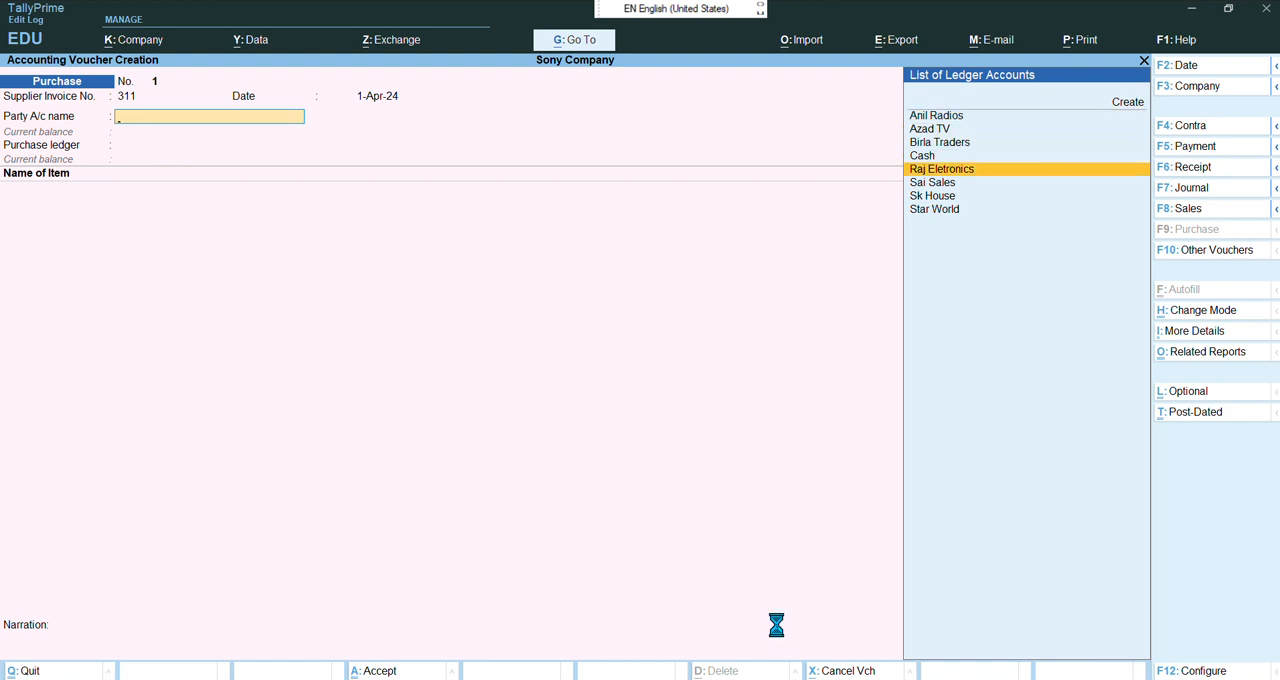
key("Return")
key("Return")
key("Return")
key("Return")
key("Return")
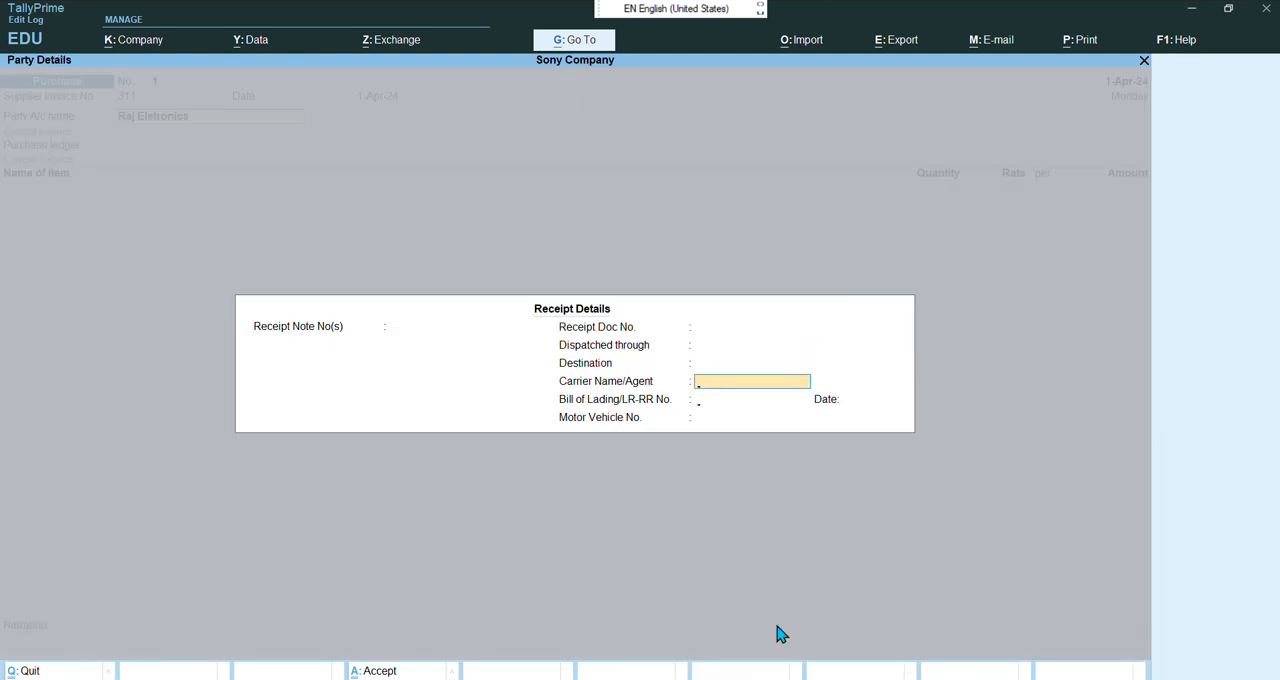
key("Return")
key("Return")
key("Return")
key("Return")
key("Return")
key("Return")
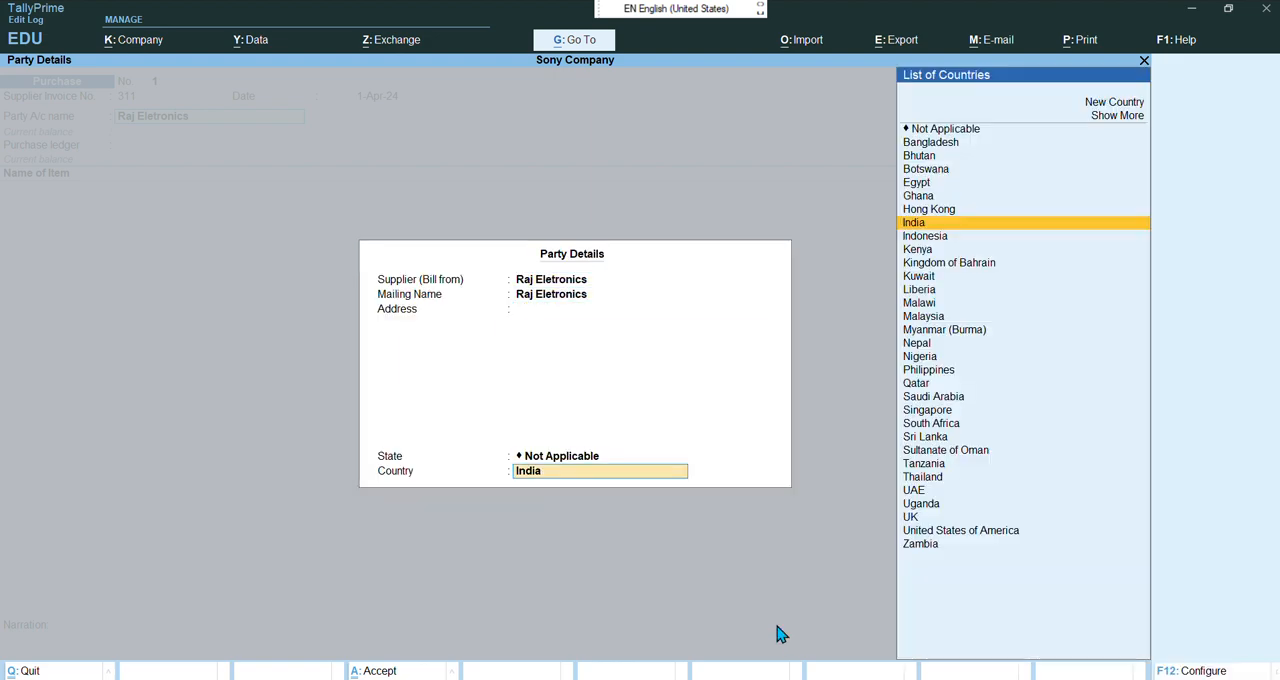
Create a Purchase ledger under Purchase Accounts as the voucher's purchase ledger
key("Return")
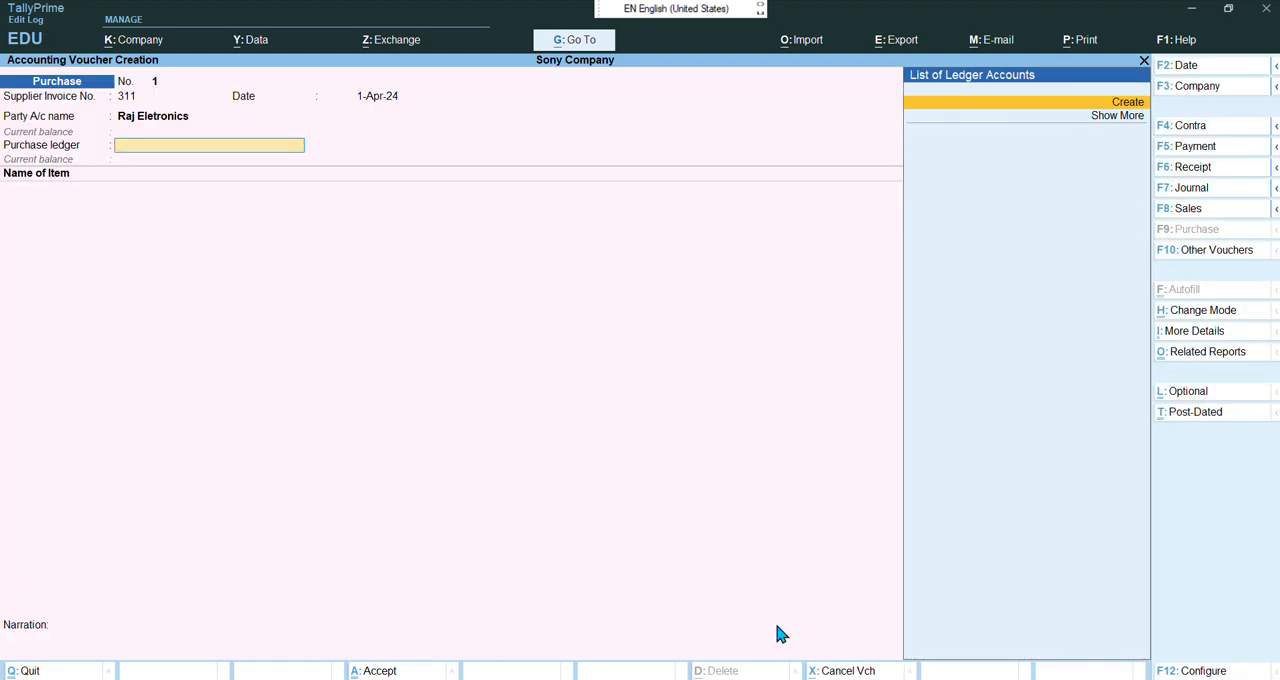
key("Return")
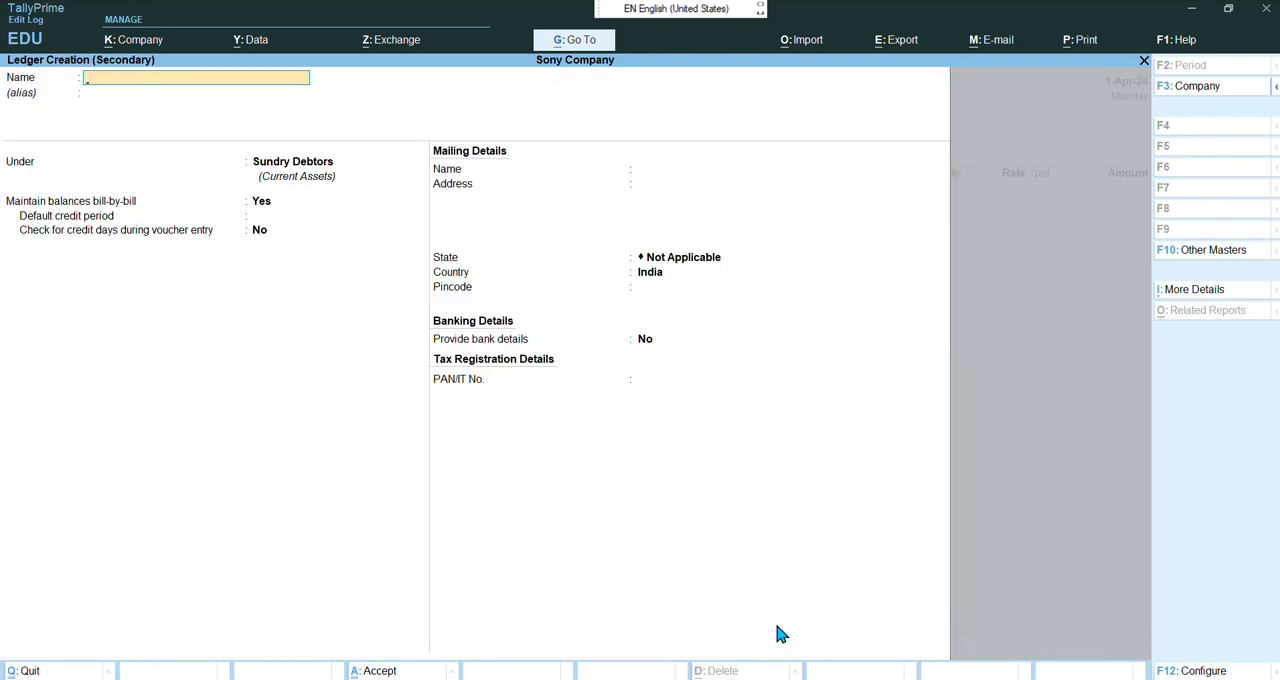
type("Purchase")
key("Return")
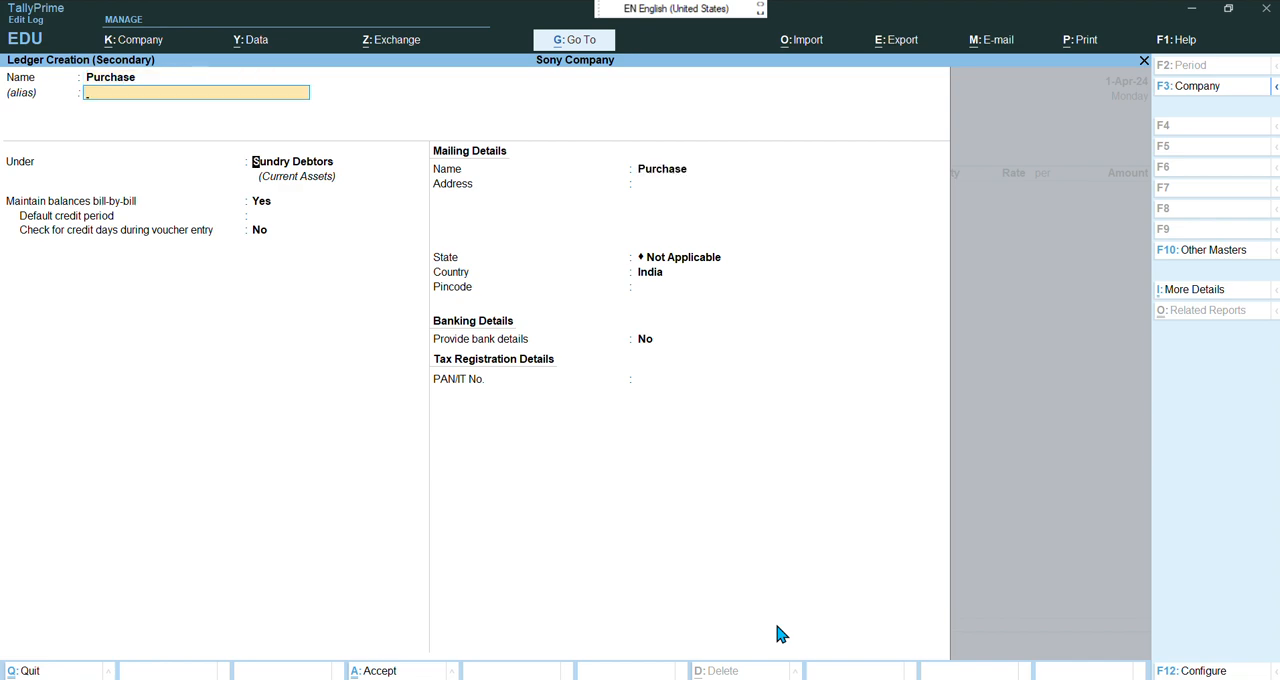
type("Pur")
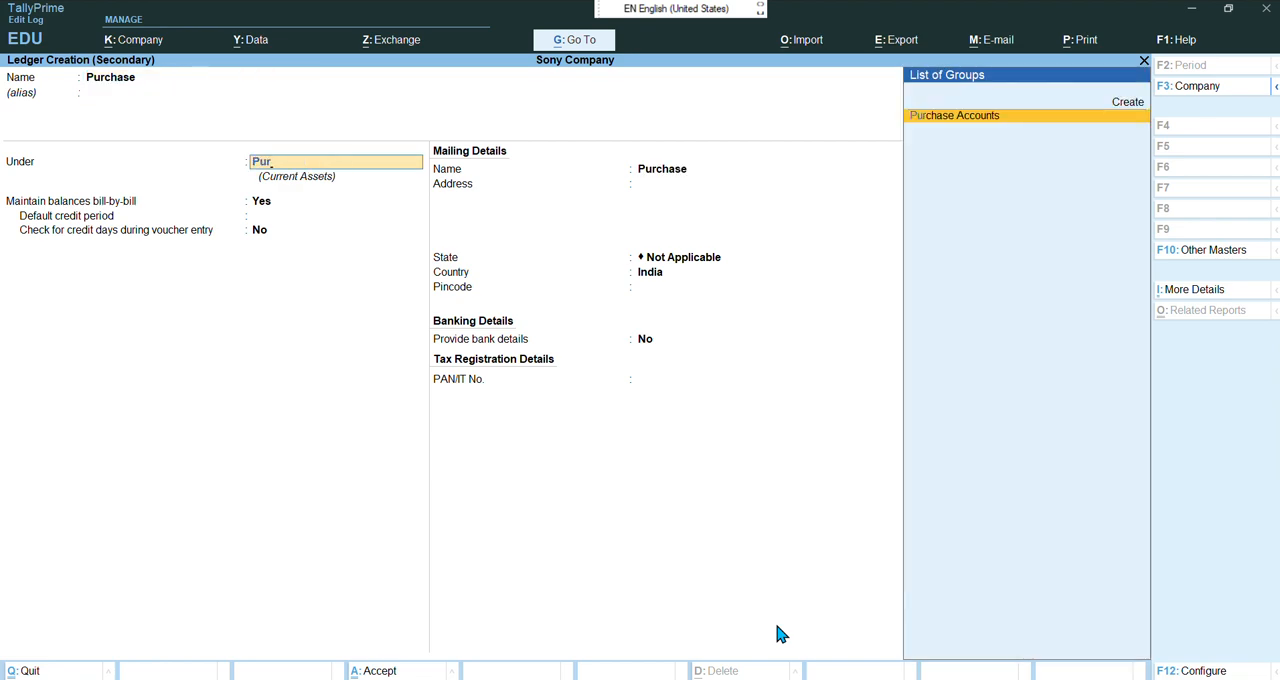
key("Return")
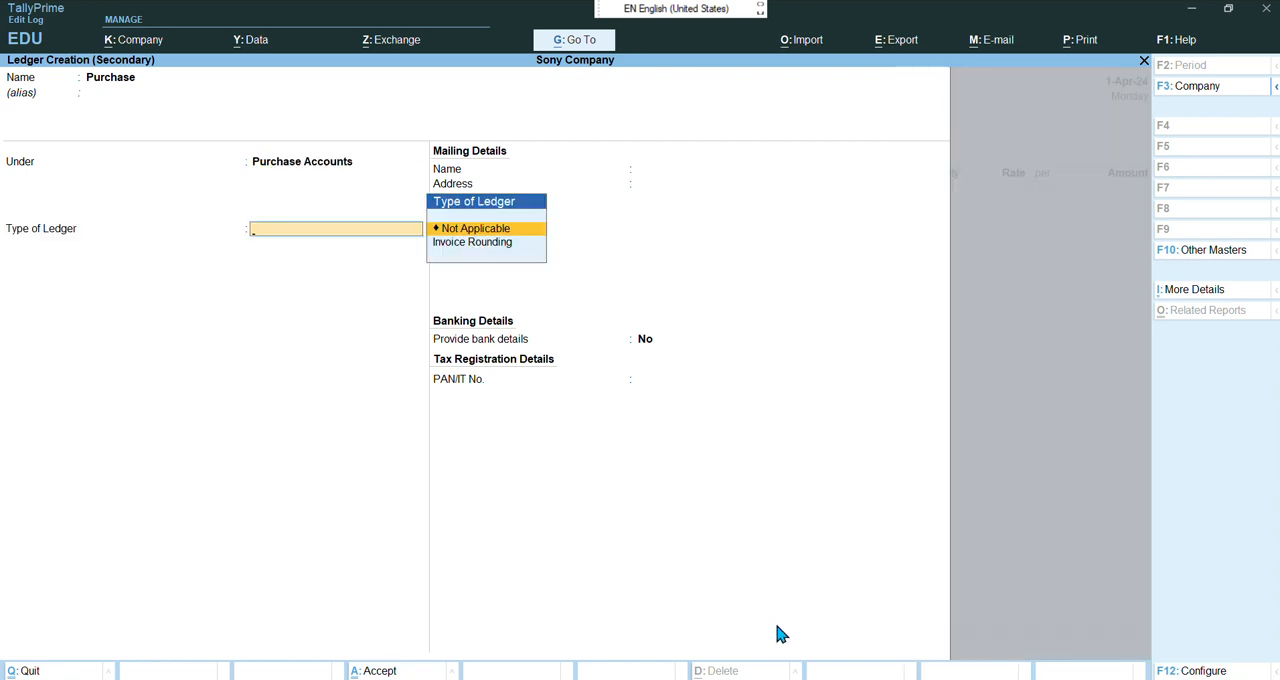
key("Return")
key("Return")
key("Return")
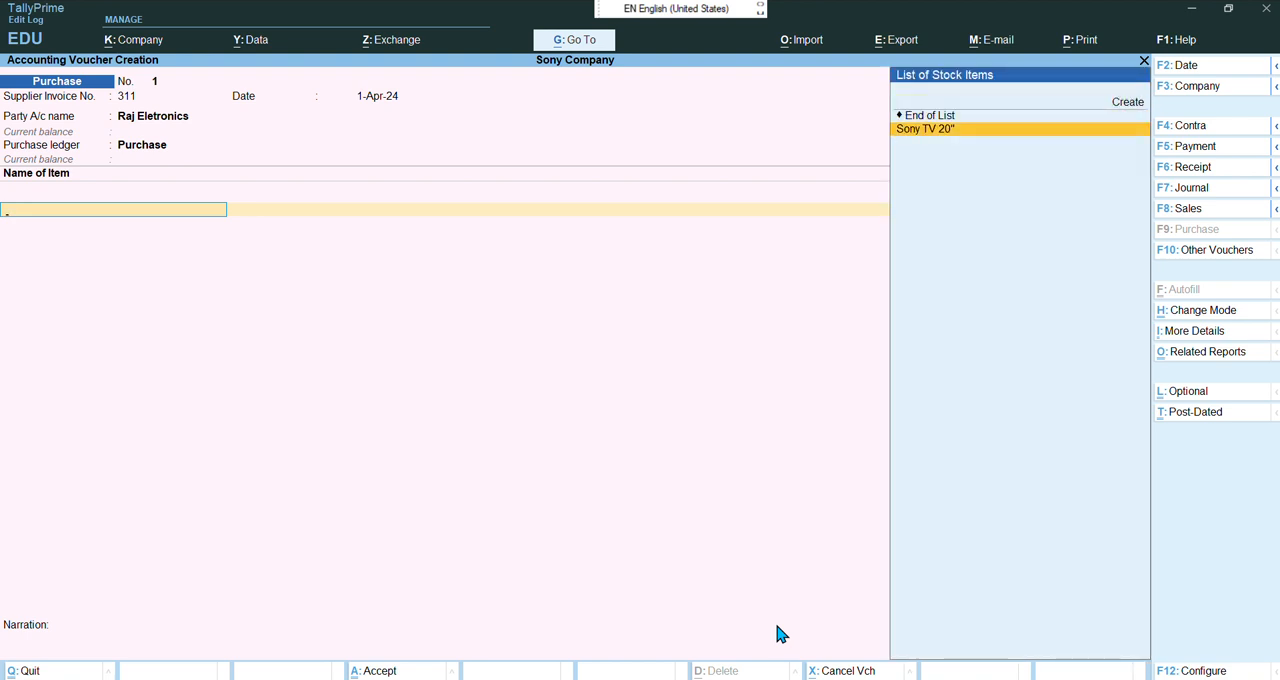
Add Sony TV 20" to the voucher with quantity 2 at a rate of 21000 per pcs
key("Return")
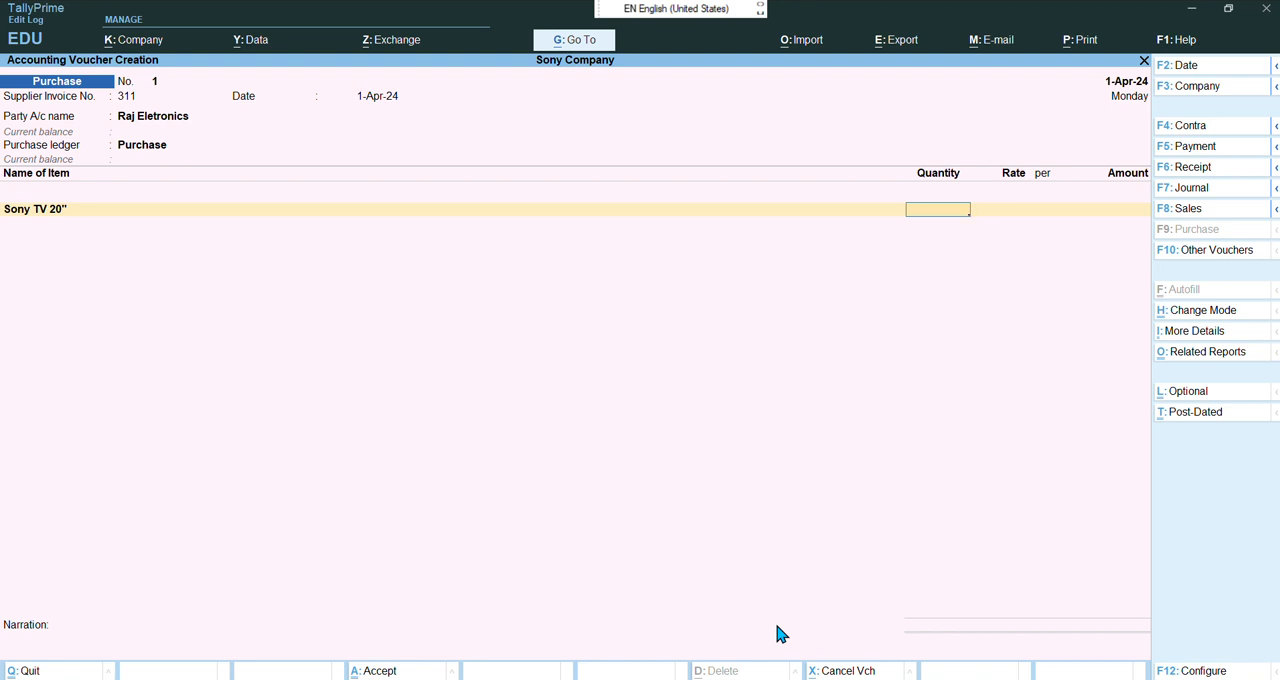
type("2")
key("Return")
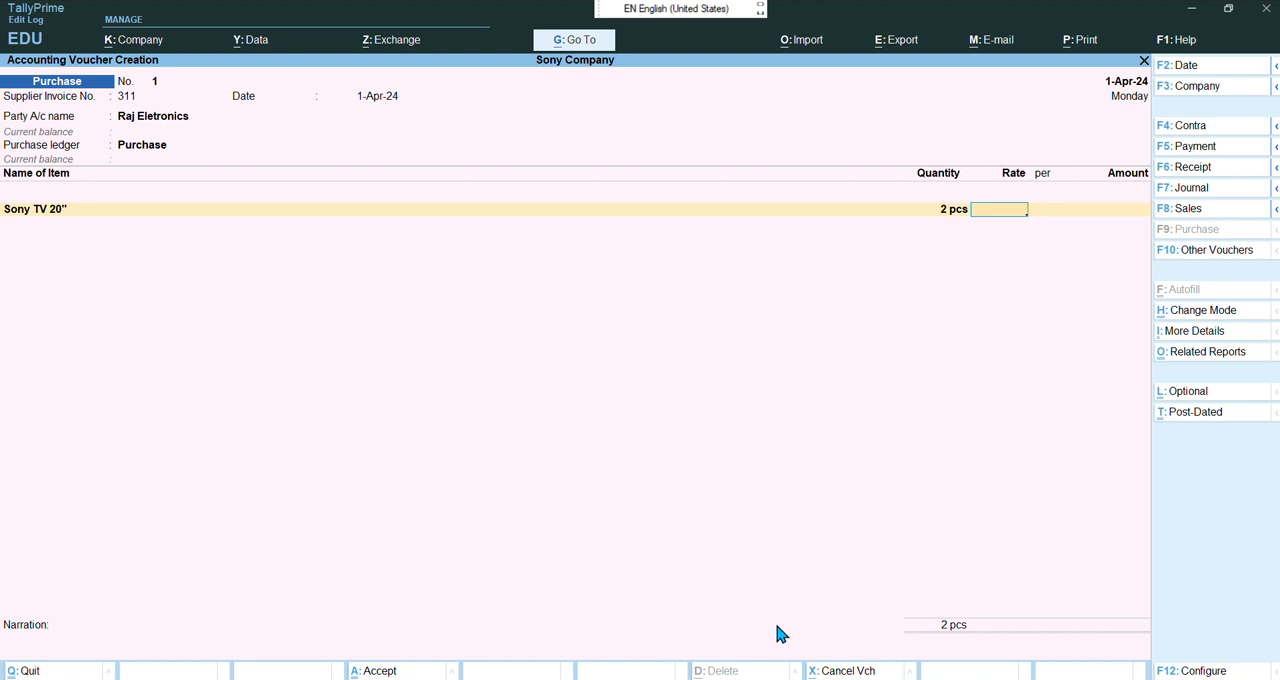
type("21000")
key("Return")
key("Return")
key("Return")
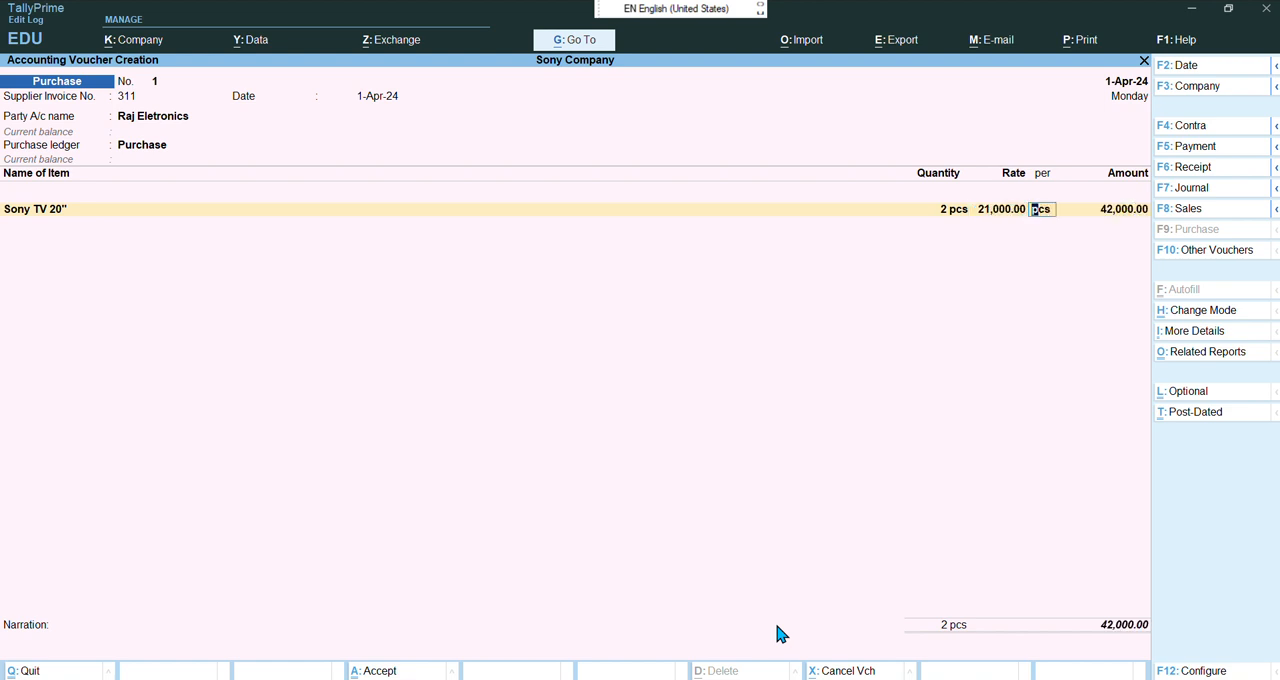
key("Return")
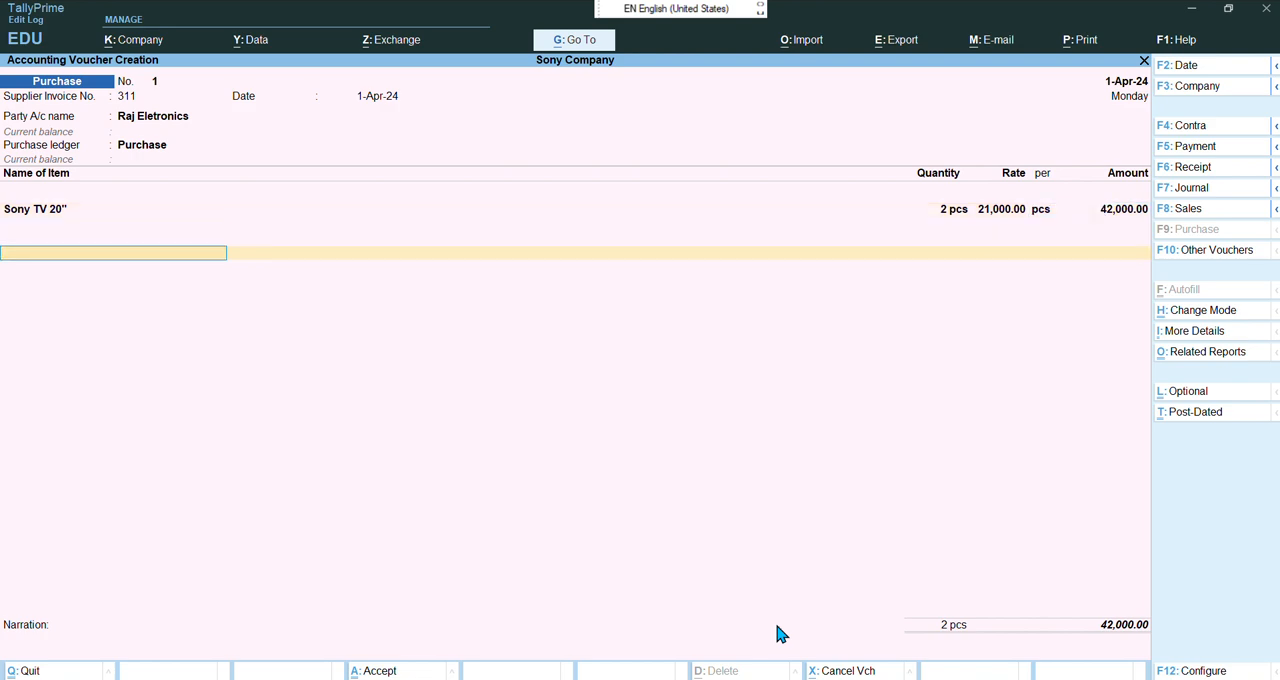
Allocate the bill as a New Ref named 311 with 30 days credit, then save the purchase voucher
key("Return")
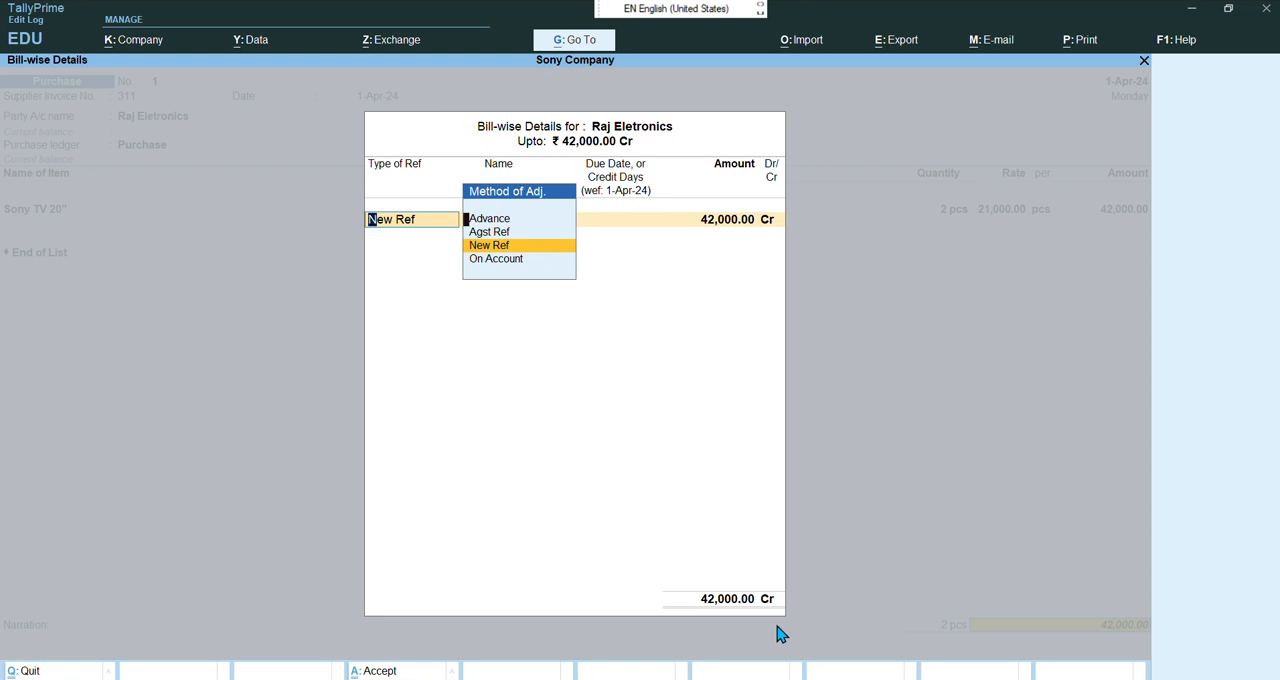
key("Return")
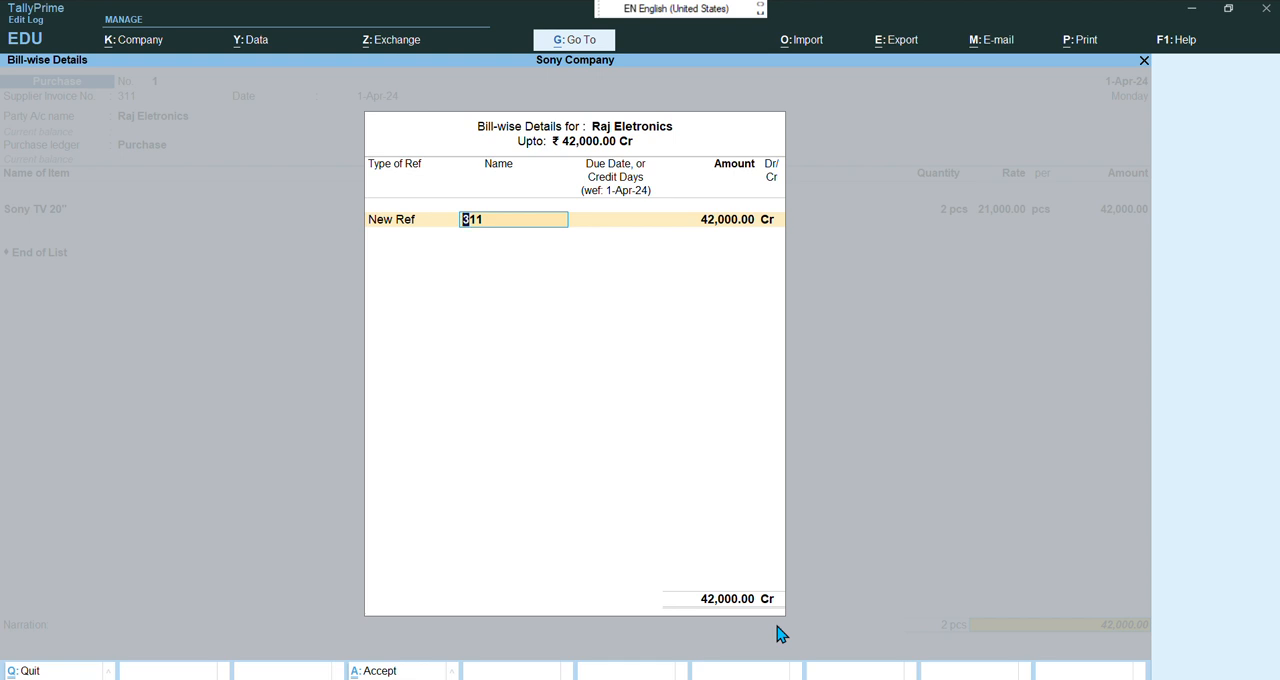
key("Return")
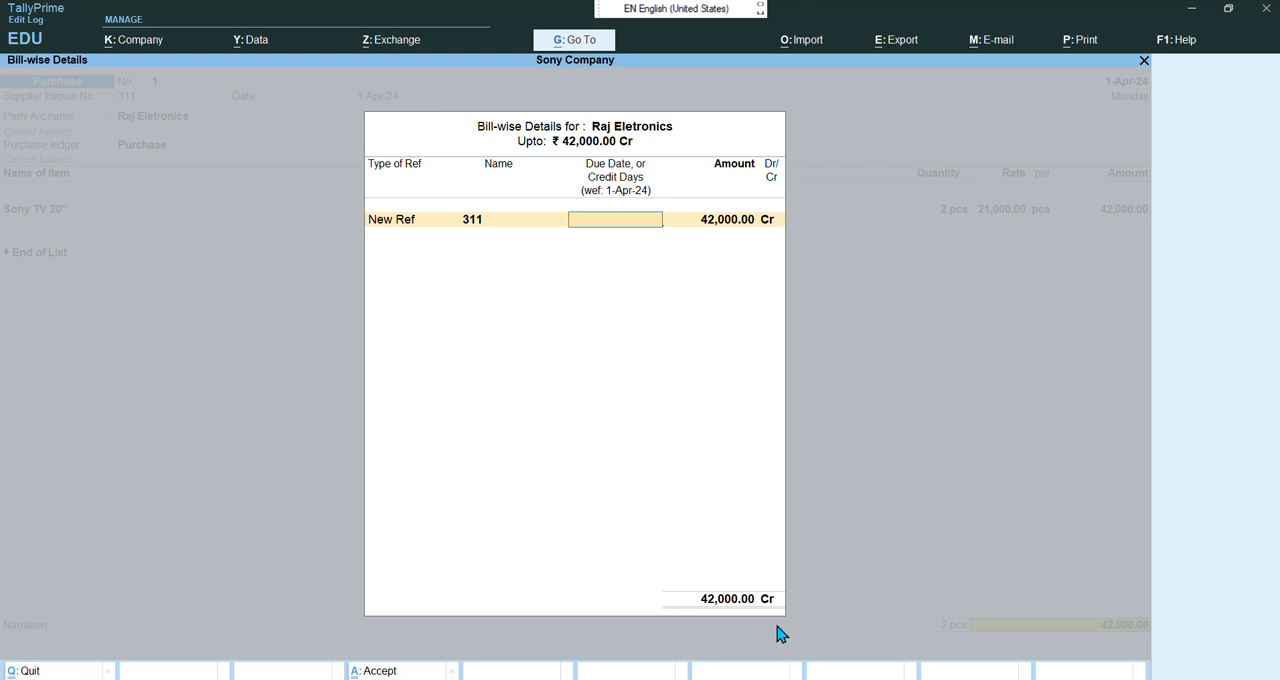
type("30")
key("Return")
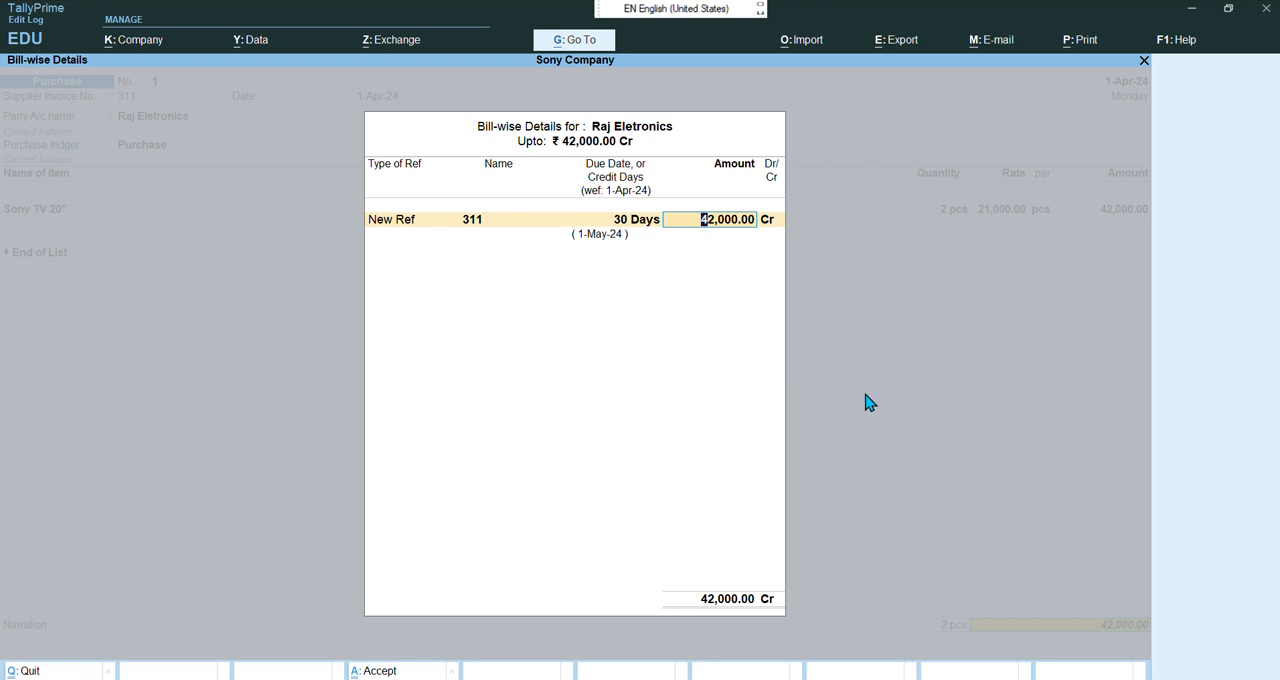
key("Return")
key("Return")
key("Return")
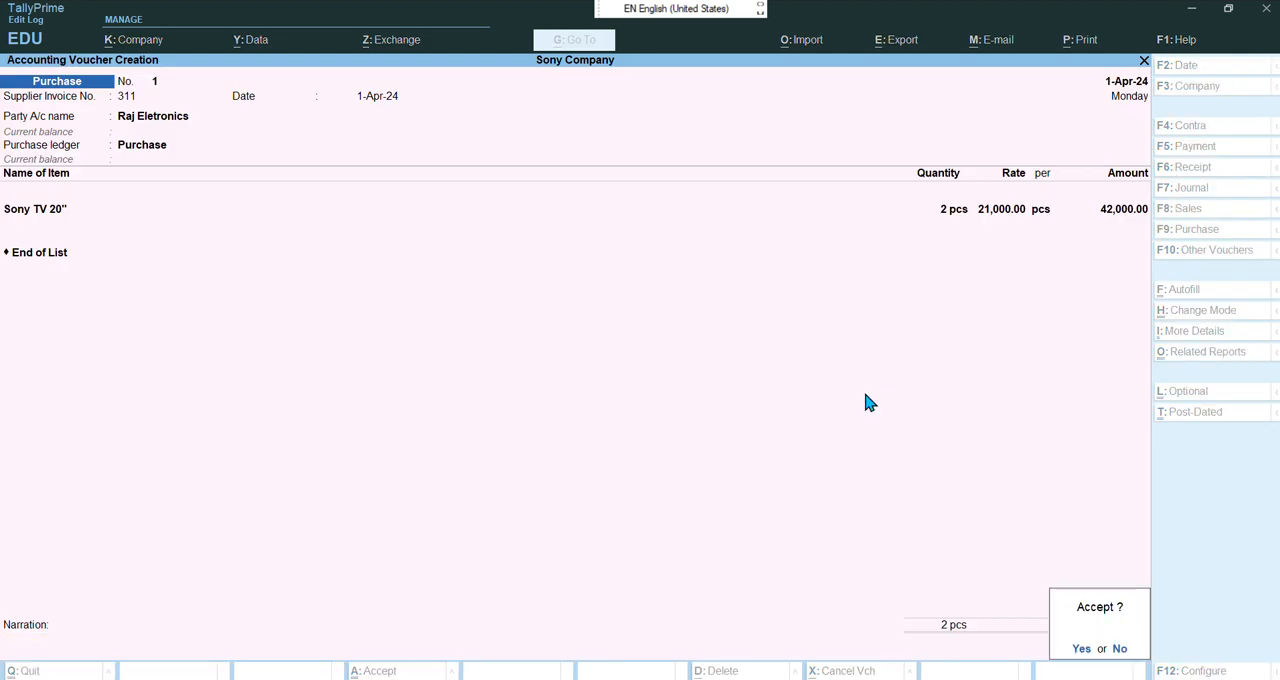
key("Return")
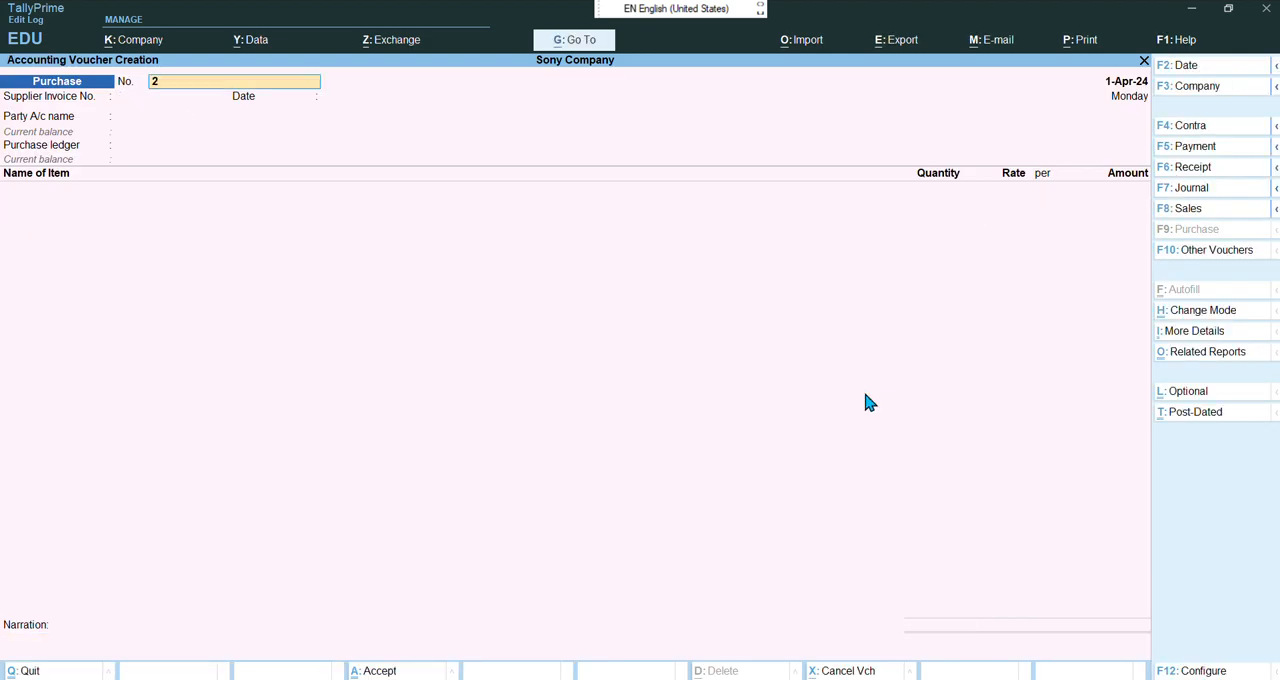
Review the voucher configuration options and consult the chapter 19 PDF for the next purchase entry
key("F12")
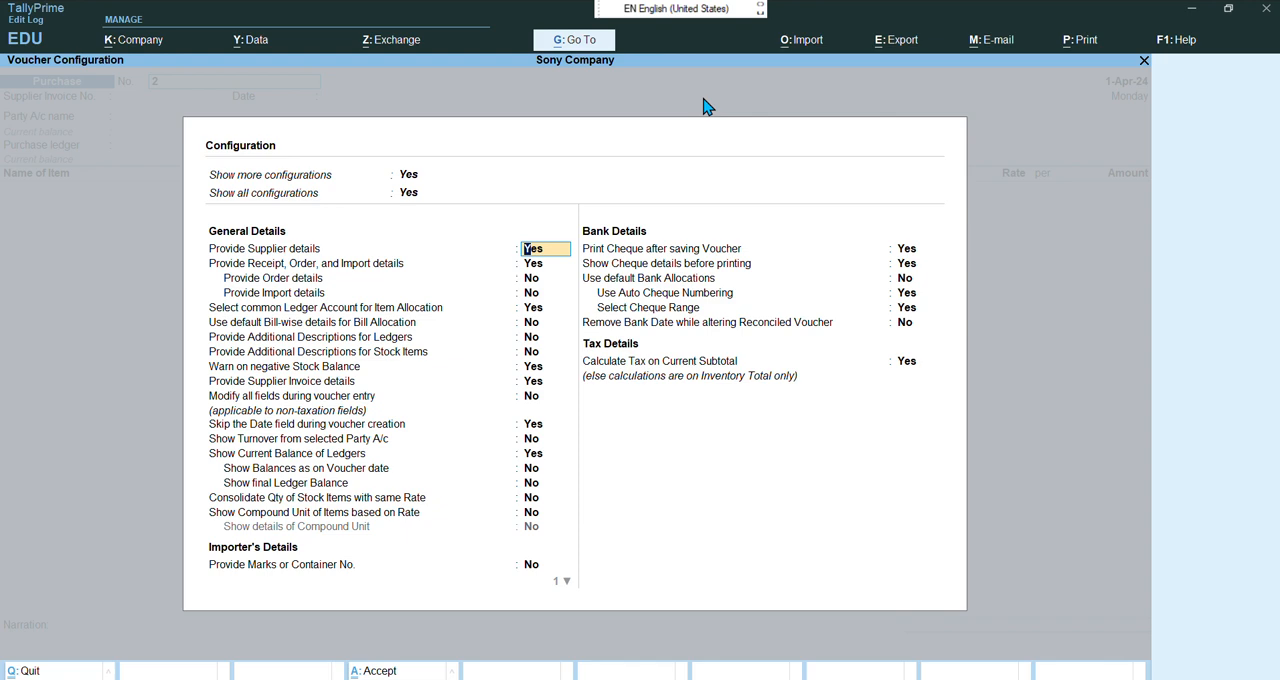
key("ctrl+a")
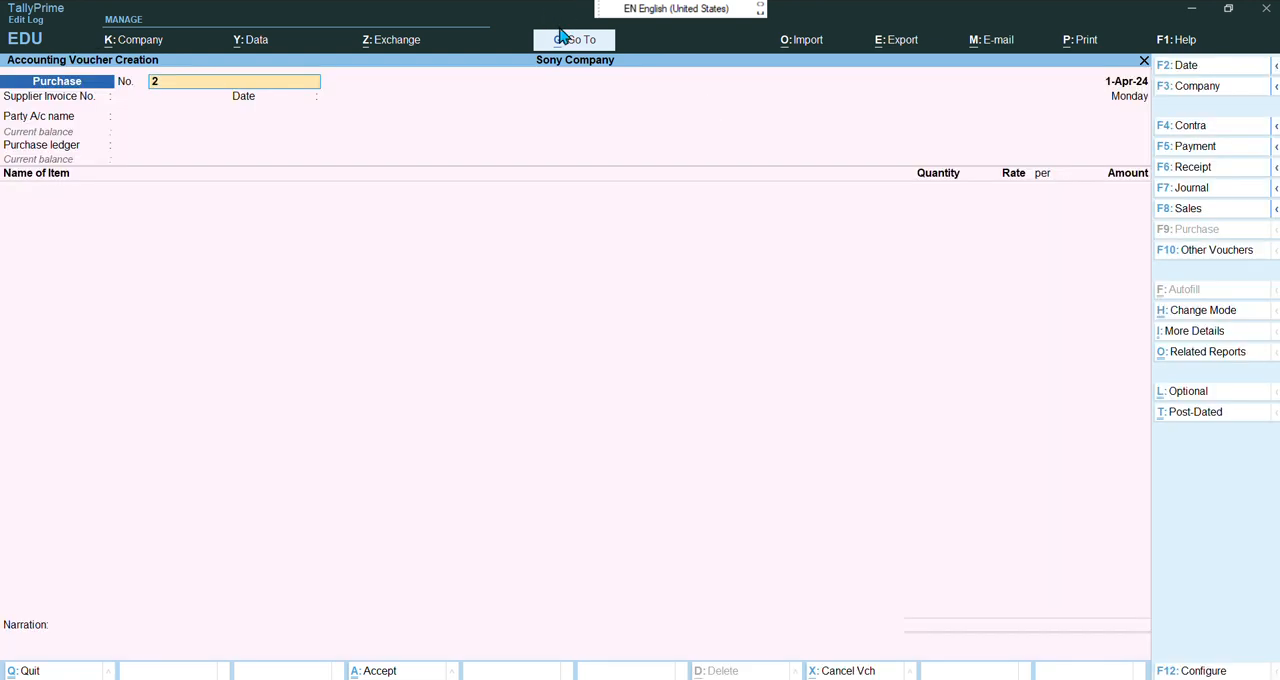
key("alt+Tab")
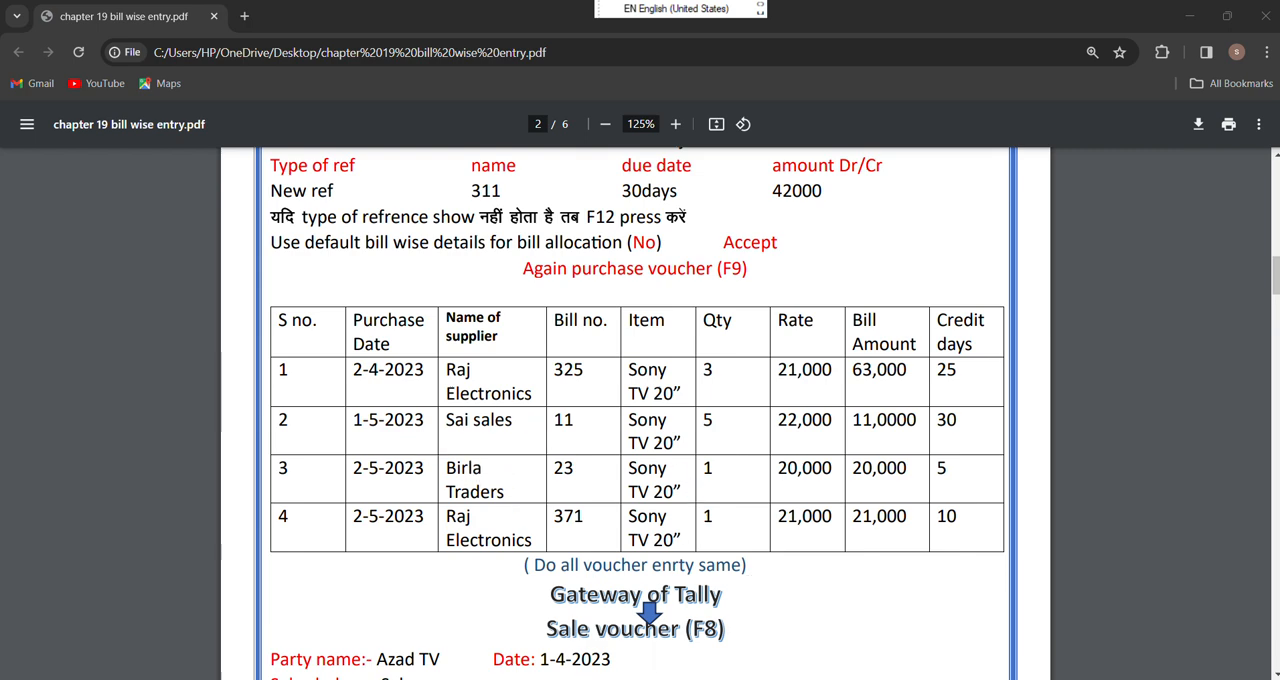
mouse_move(773, 679)
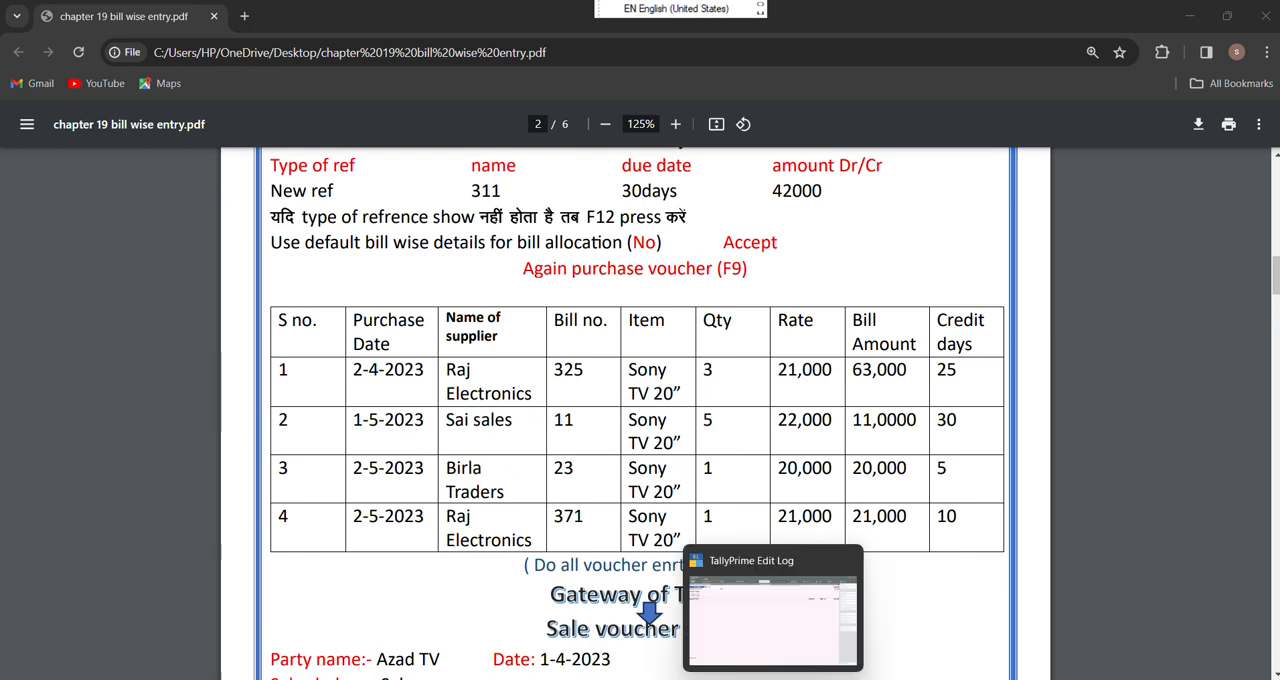
left_click(790, 645)
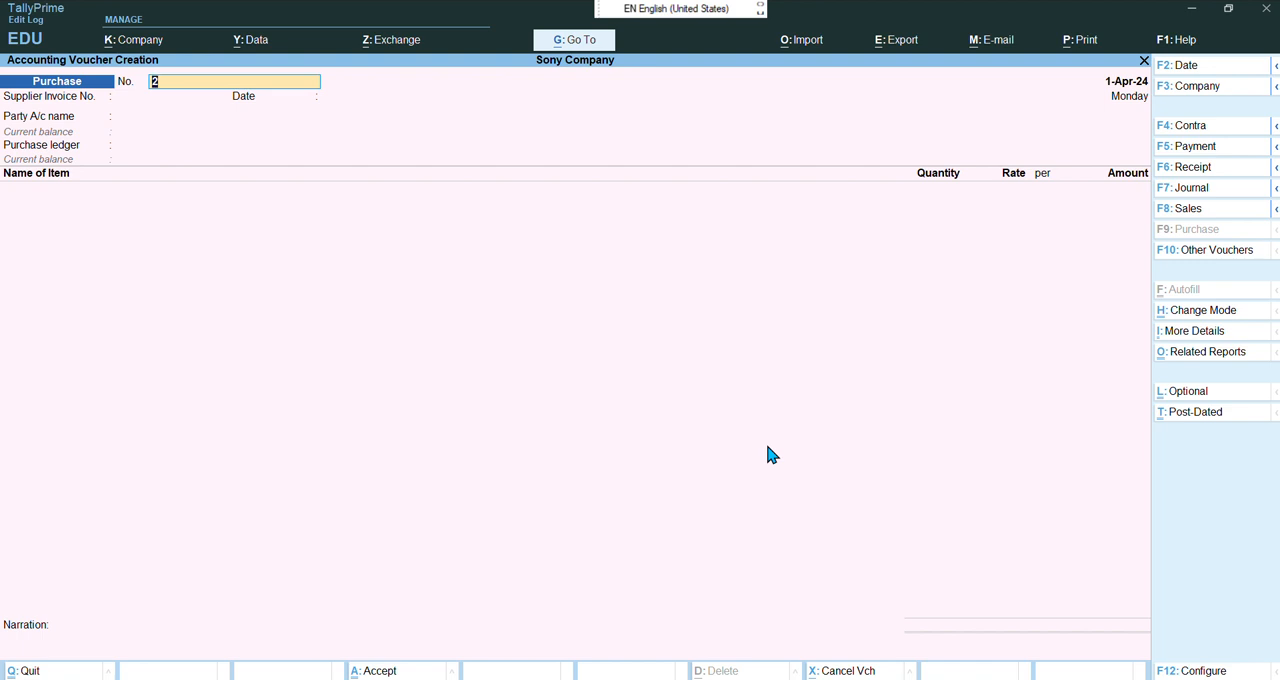
Enter supplier invoice number 325 in the new purchase voucher
key("Return")
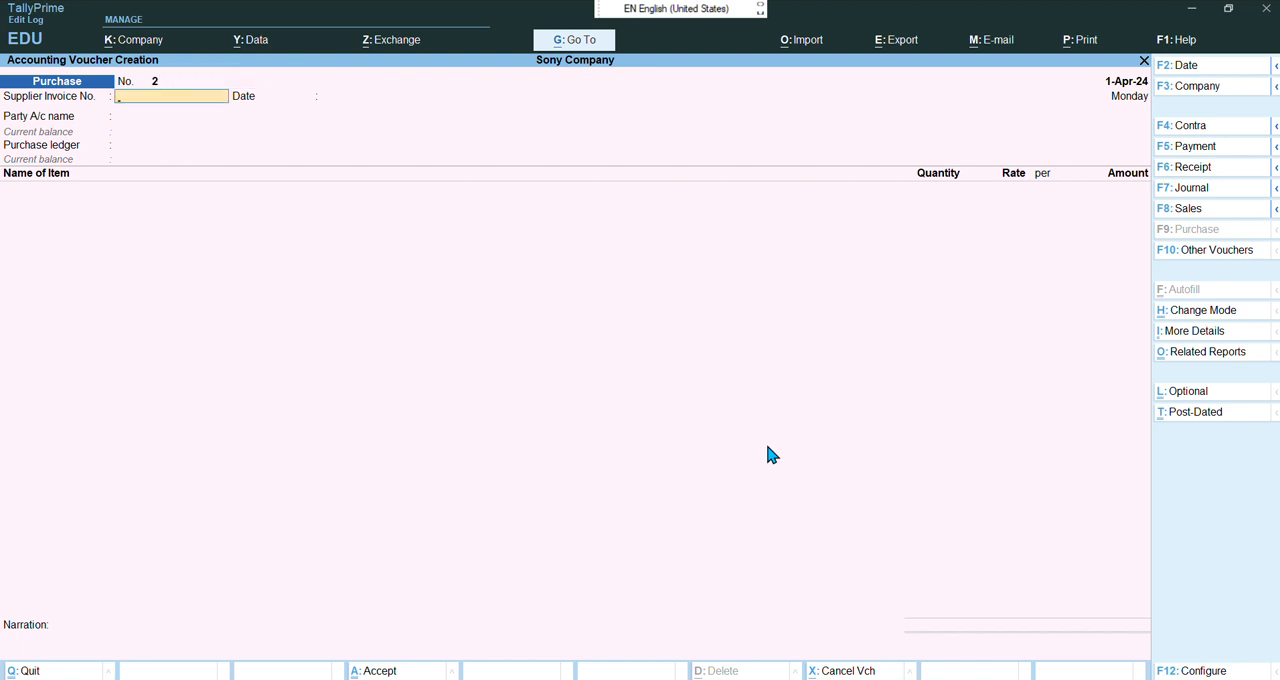
type("325")
key("Return")
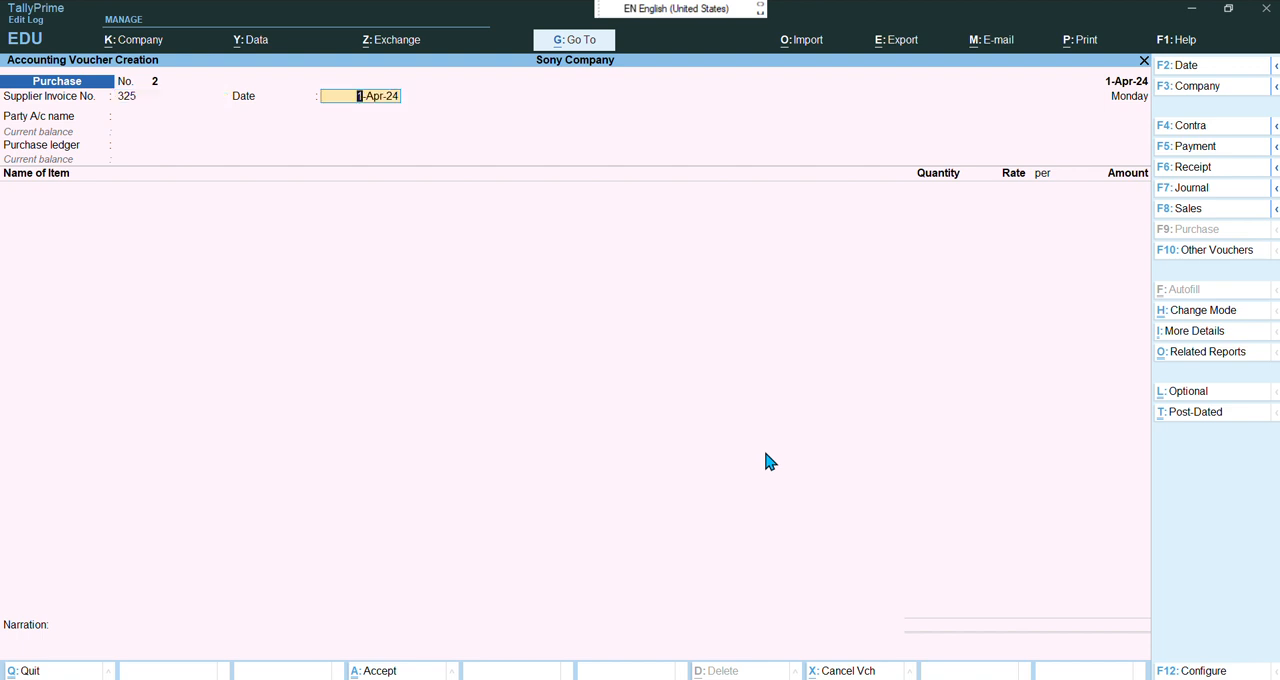
Set the voucher date and the supplier invoice date to 2-4-2024
mouse_move(738, 678)
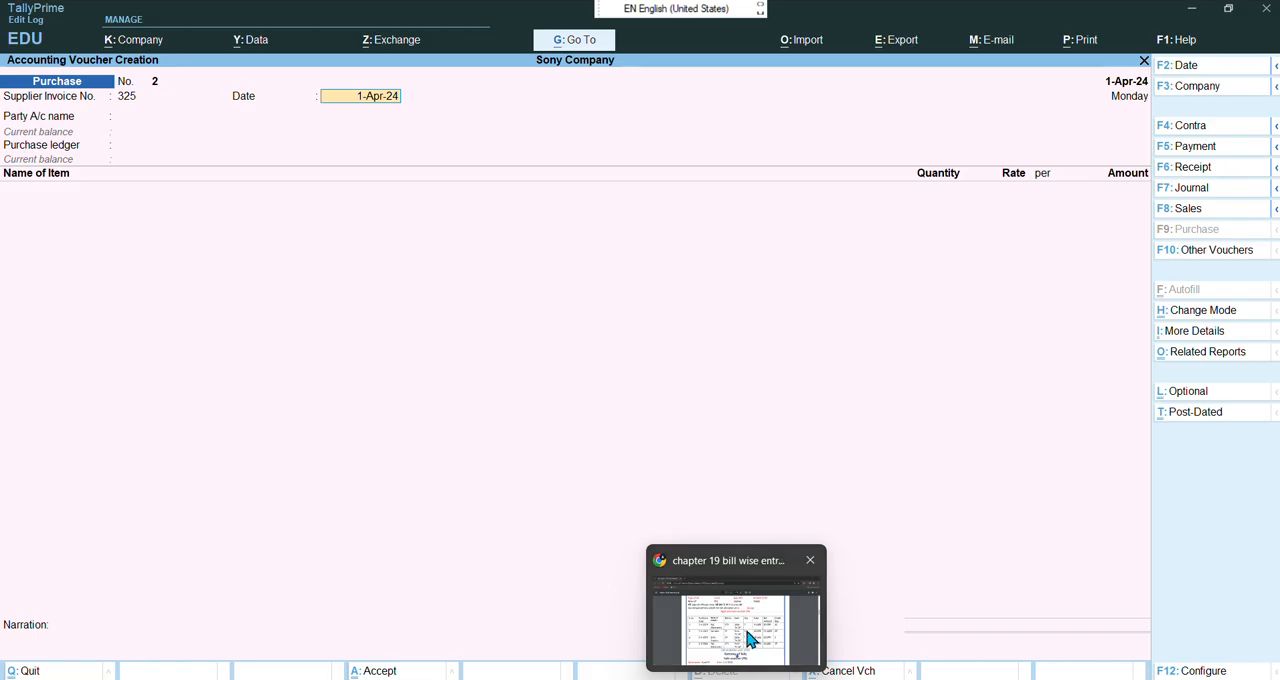
left_click(746, 631)
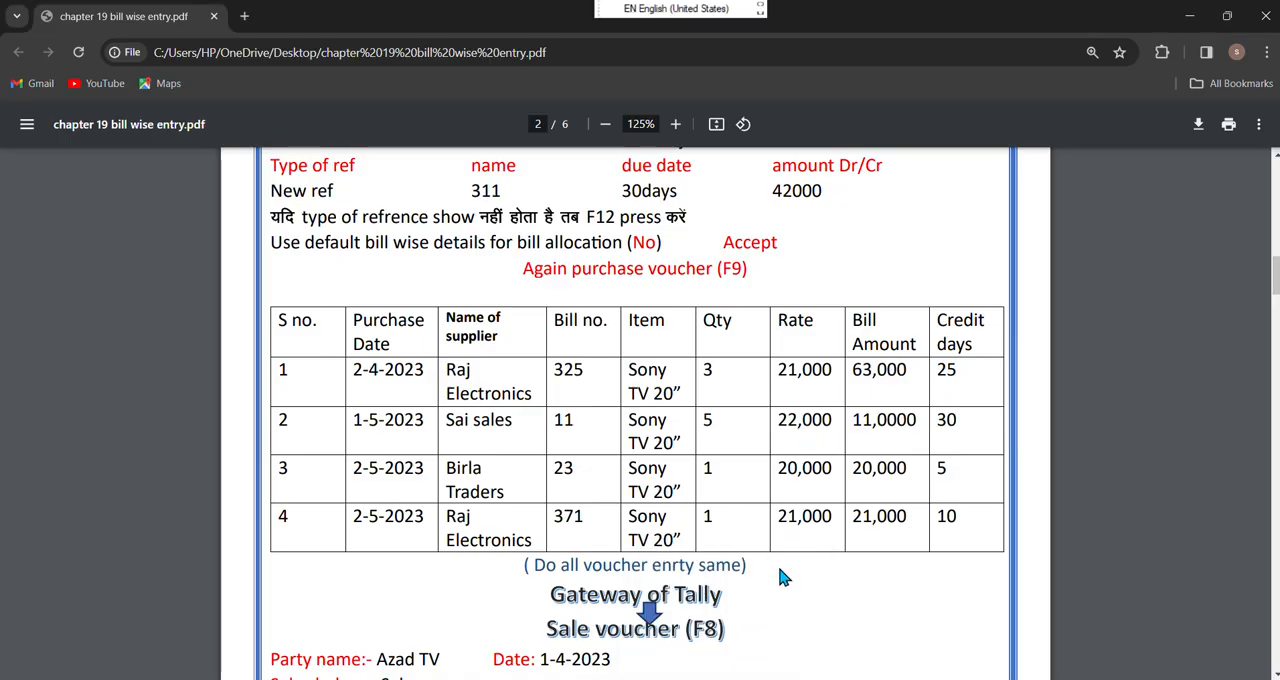
mouse_move(770, 678)
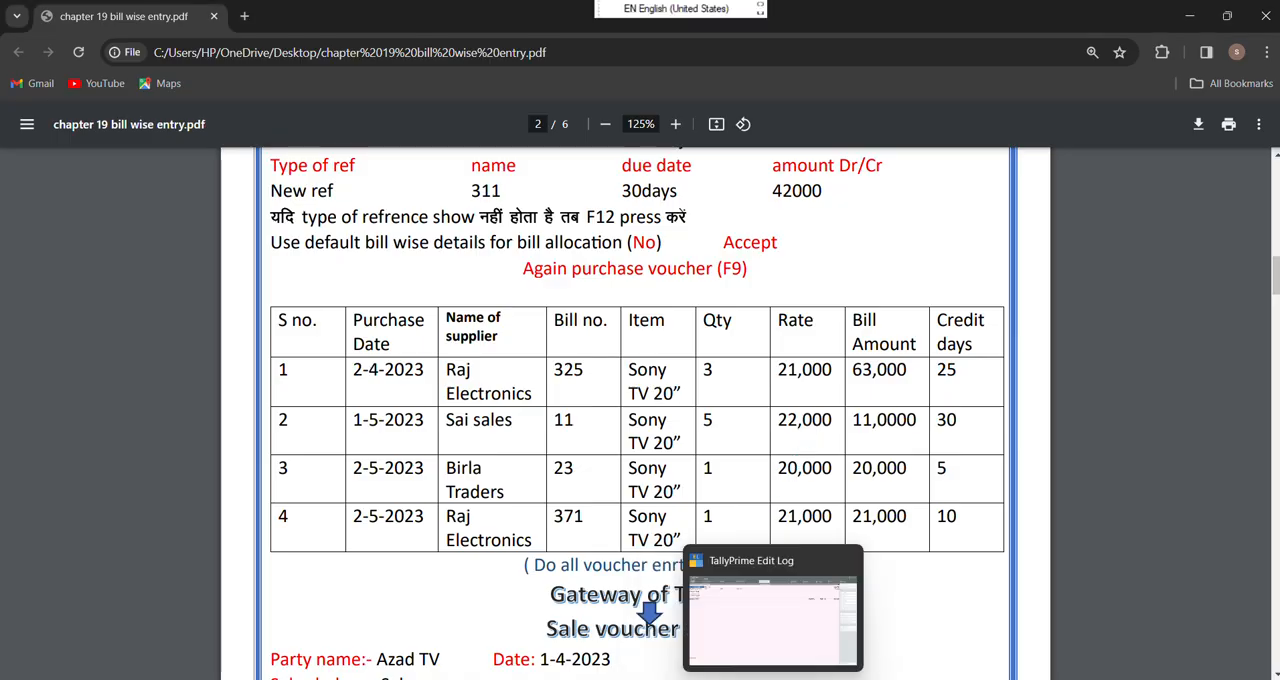
left_click(765, 627)
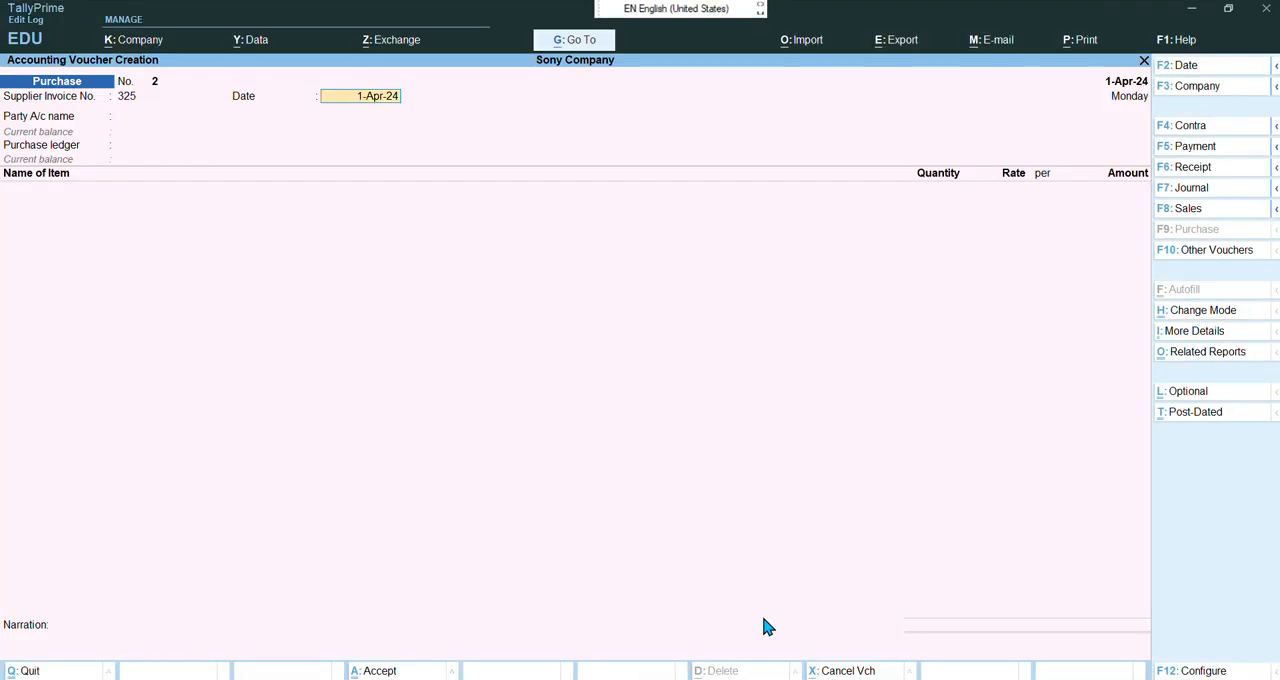
key("F2")
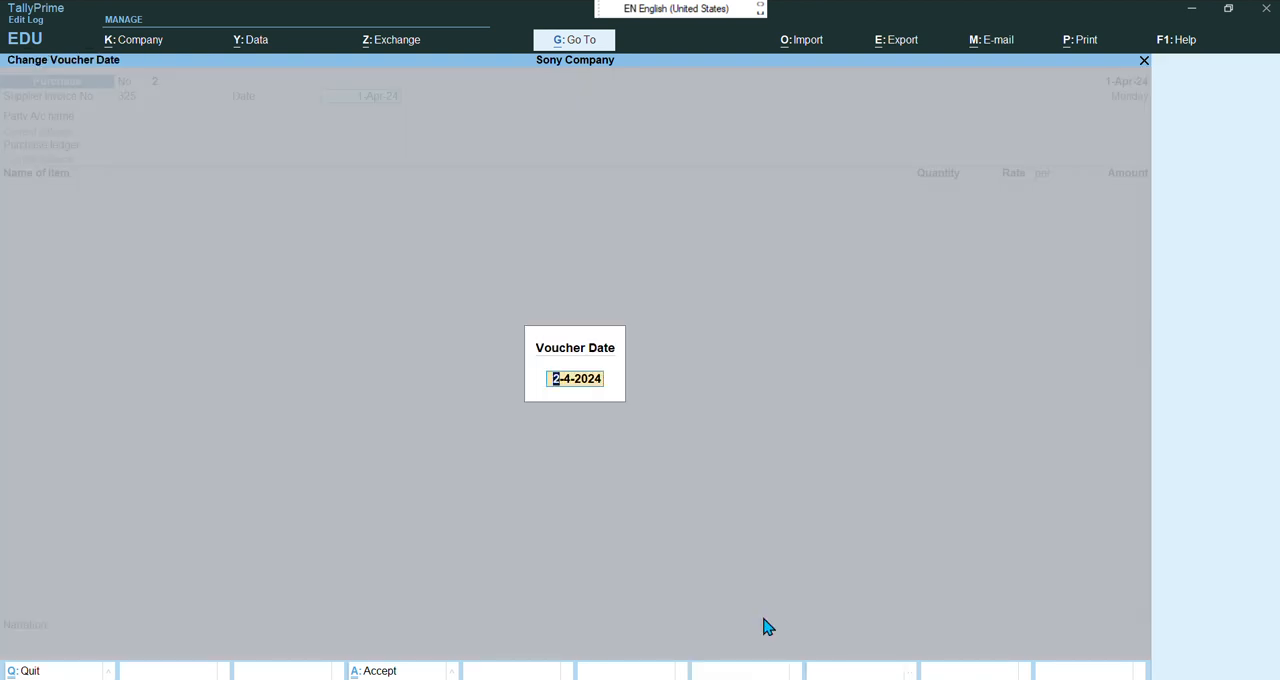
key("Return")
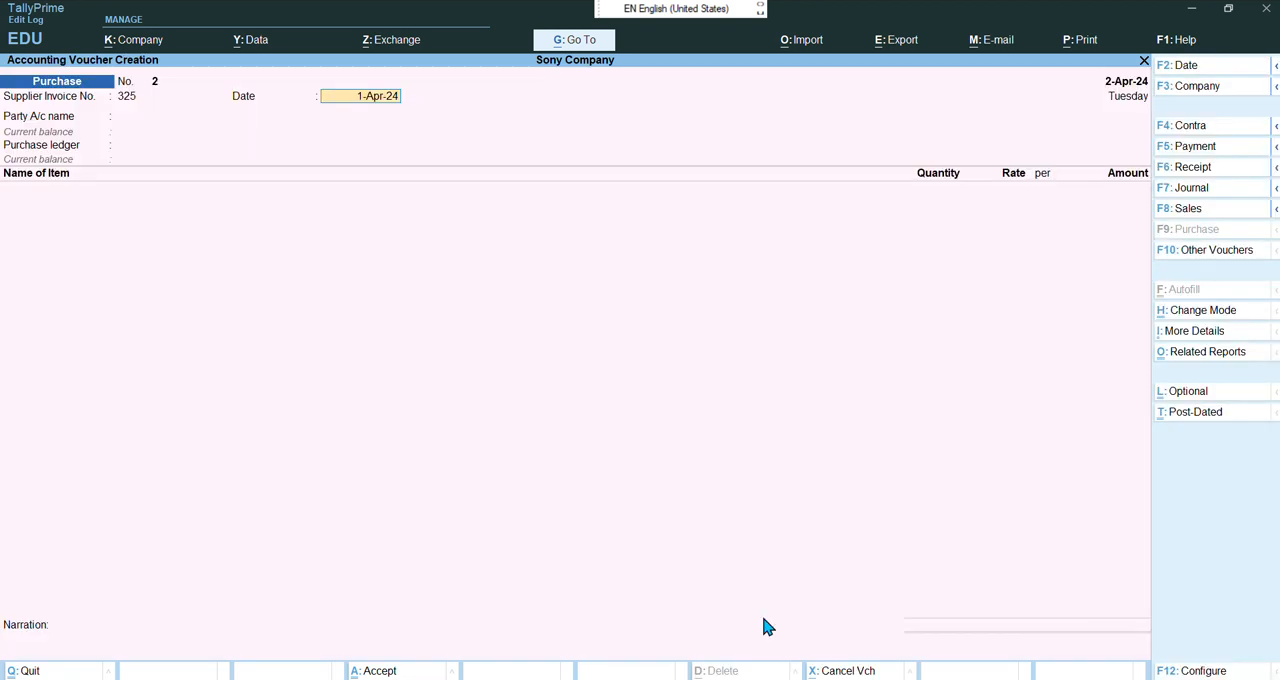
type("2-")
type("4-2024")
key("Return")
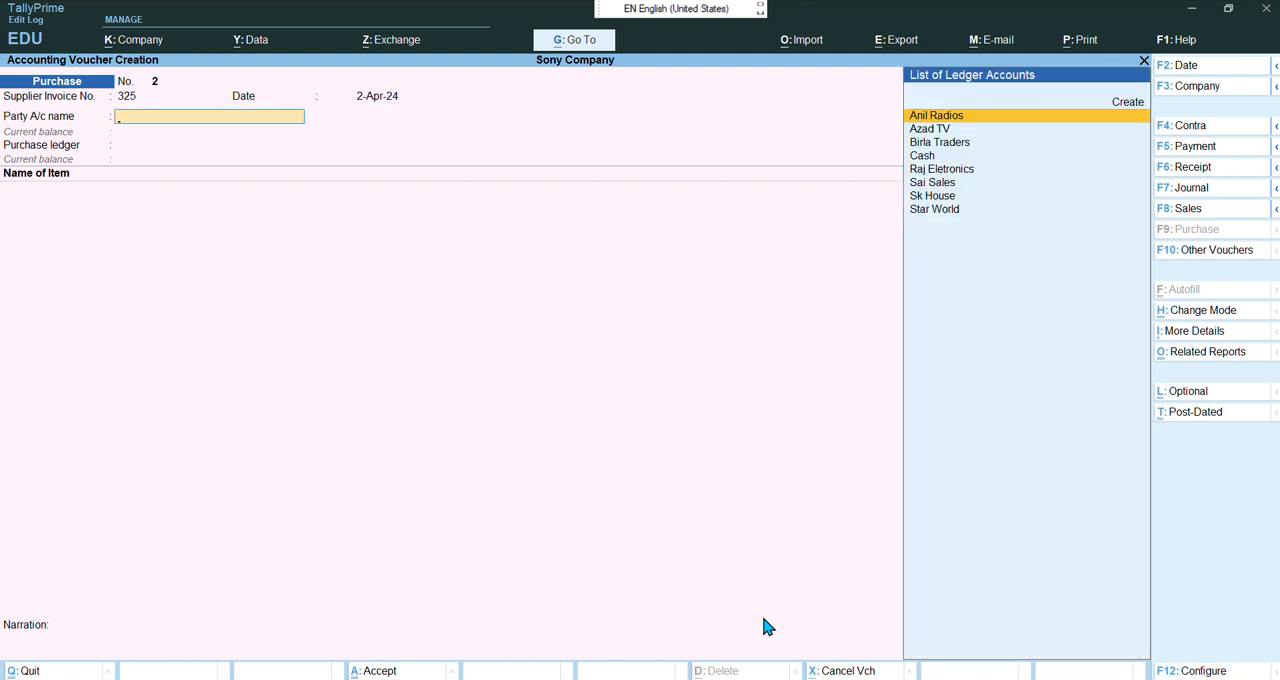
Choose Raj Eletronics as the party, skip through receipt and party details, and keep Purchase as ledger
key("Down")
key("Down")
key("Down")
key("Down")
key("Down")
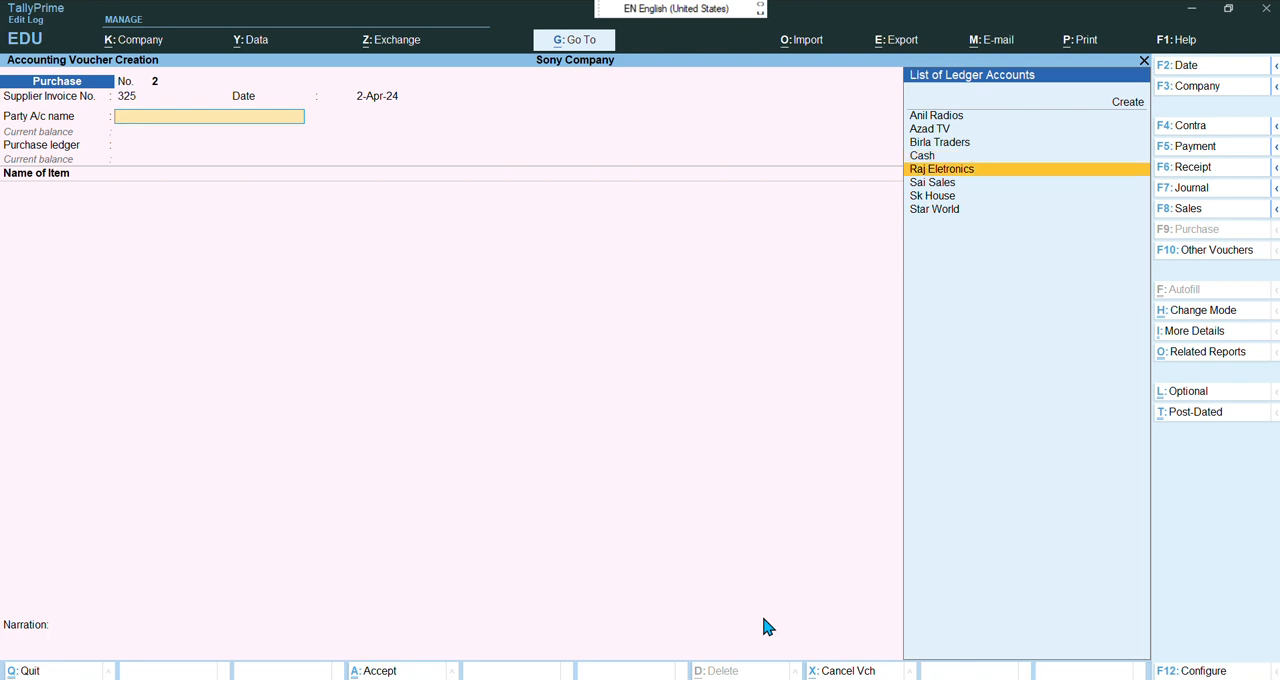
key("Up")
key("Return")
key("Return")
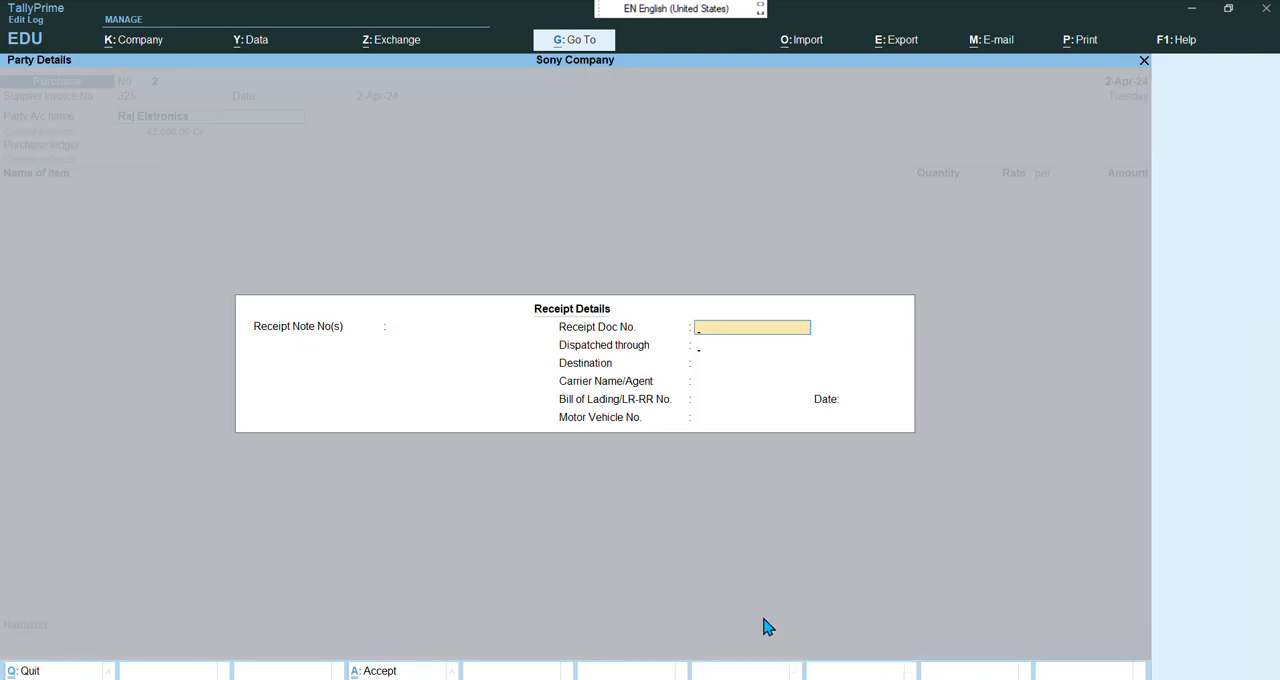
key("Return")
key("Return")
key("Return")
key("Return")
key("Return")
key("Return")
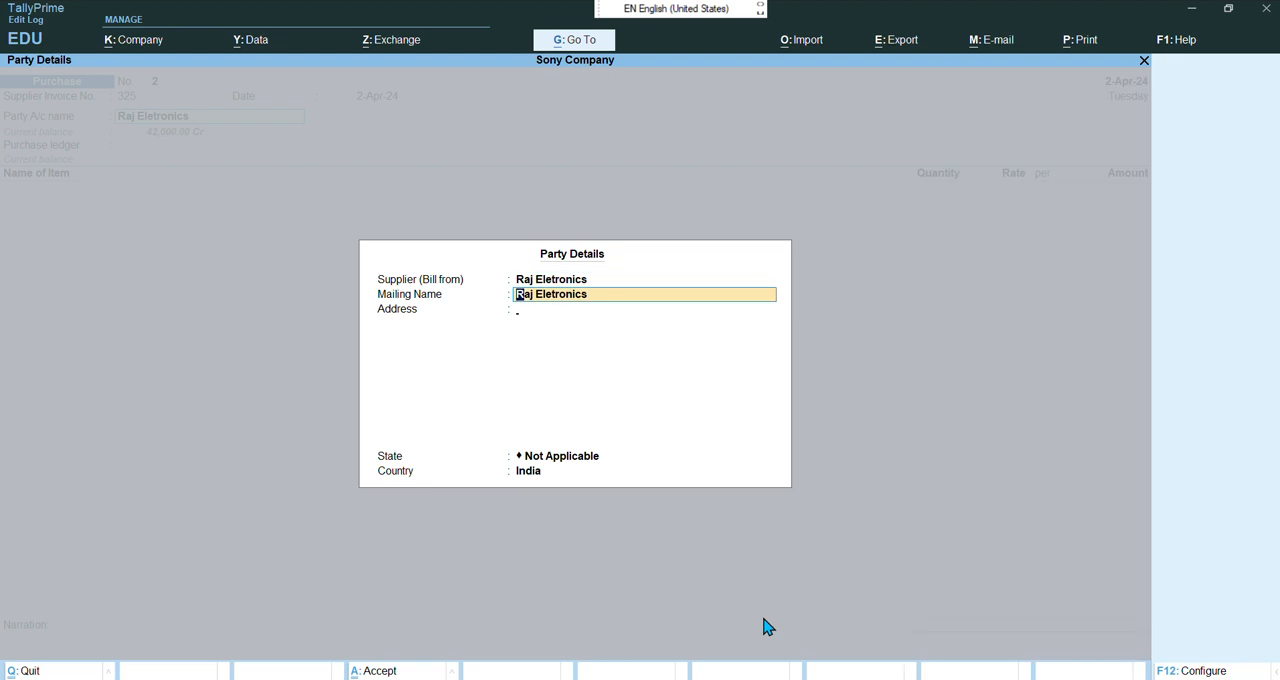
key("Return")
key("Return")
key("Return")
key("Return")
key("Return")
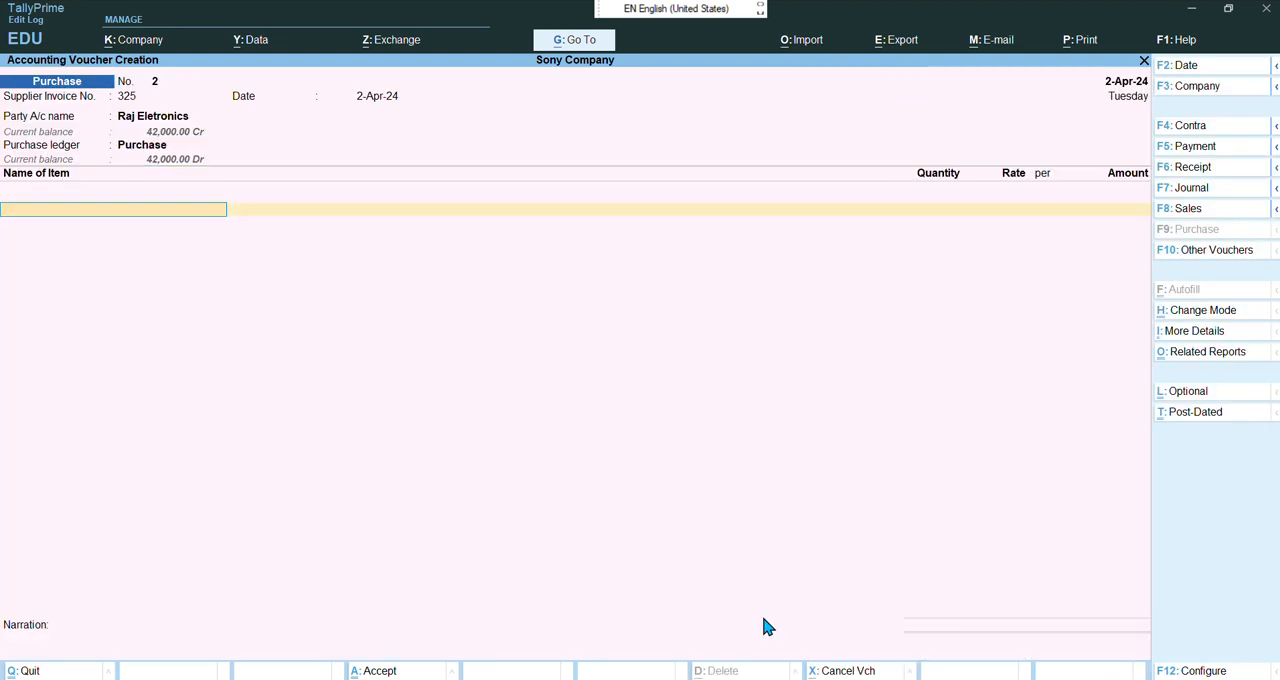
Add Sony TV 20" with quantity 3 at a rate of 21000 per pcs
key("space")
key("Down")
key("Down")
key("Down")
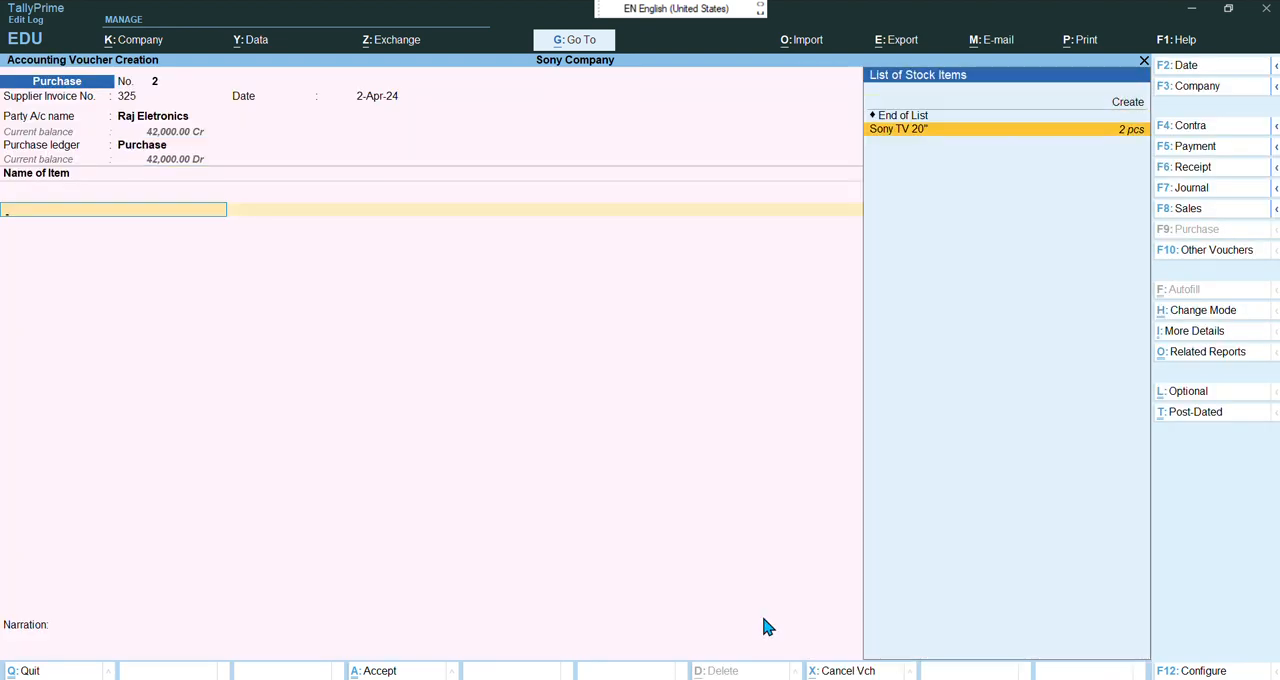
key("Return")
type("3")
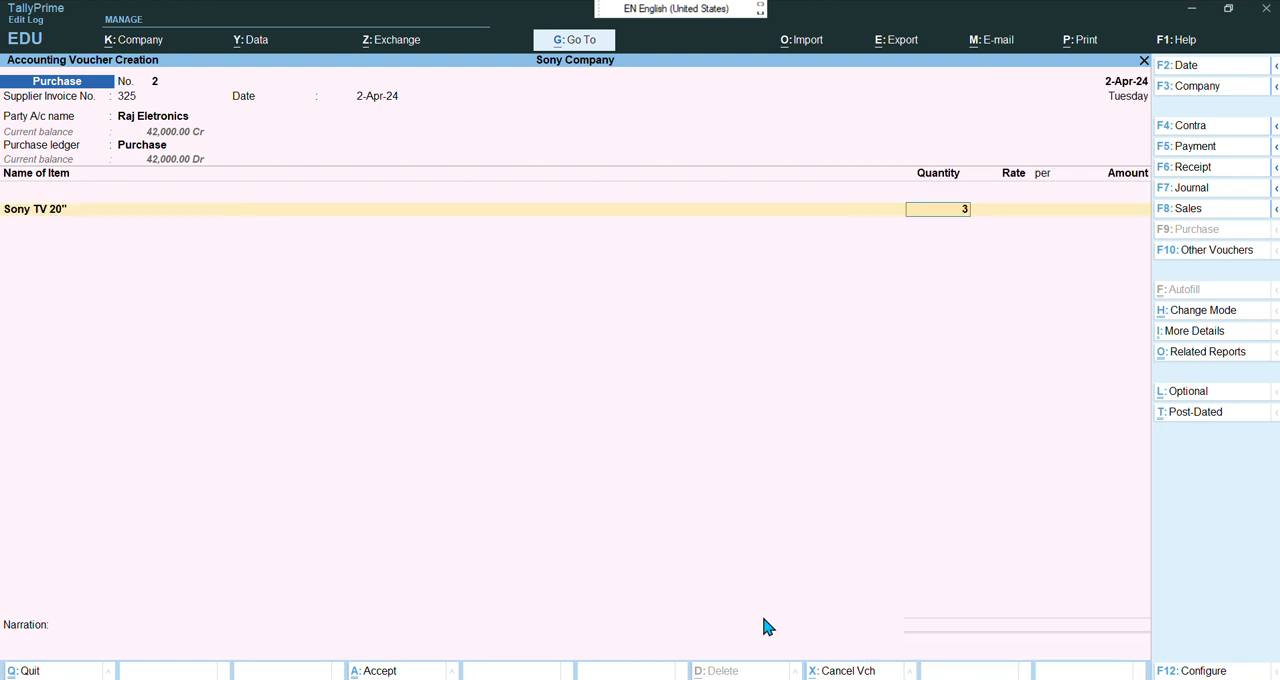
key("Return")
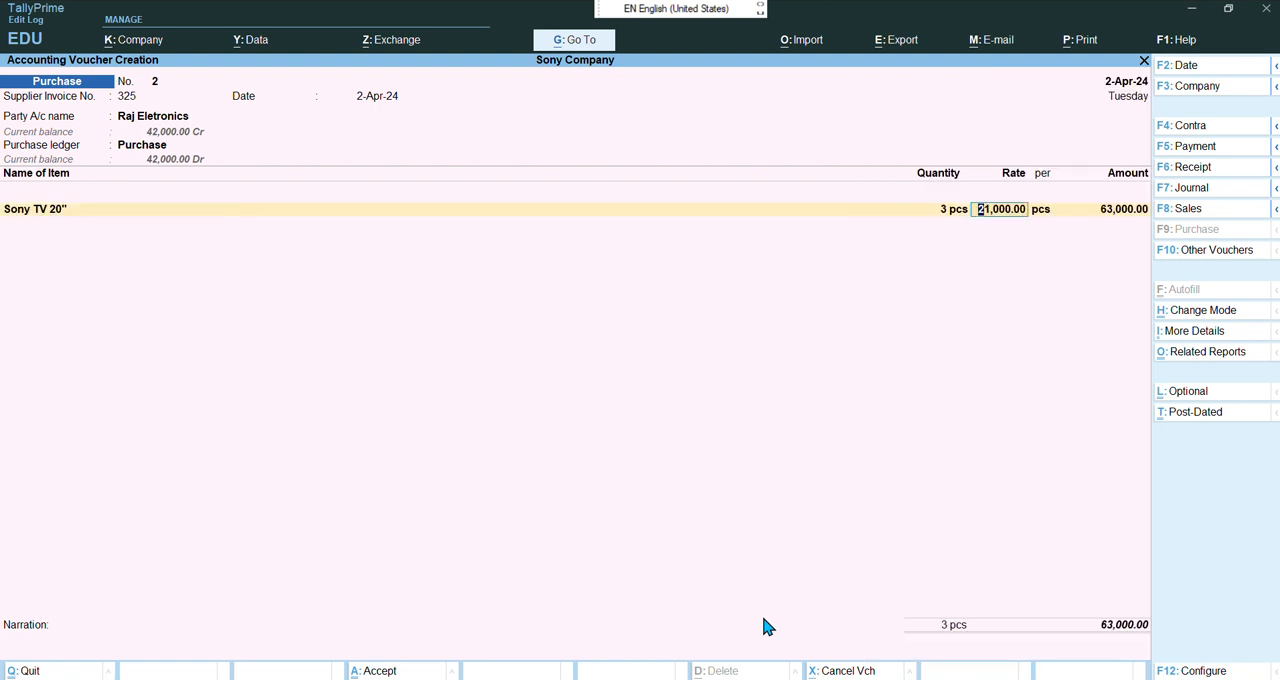
key("Return")
key("Return")
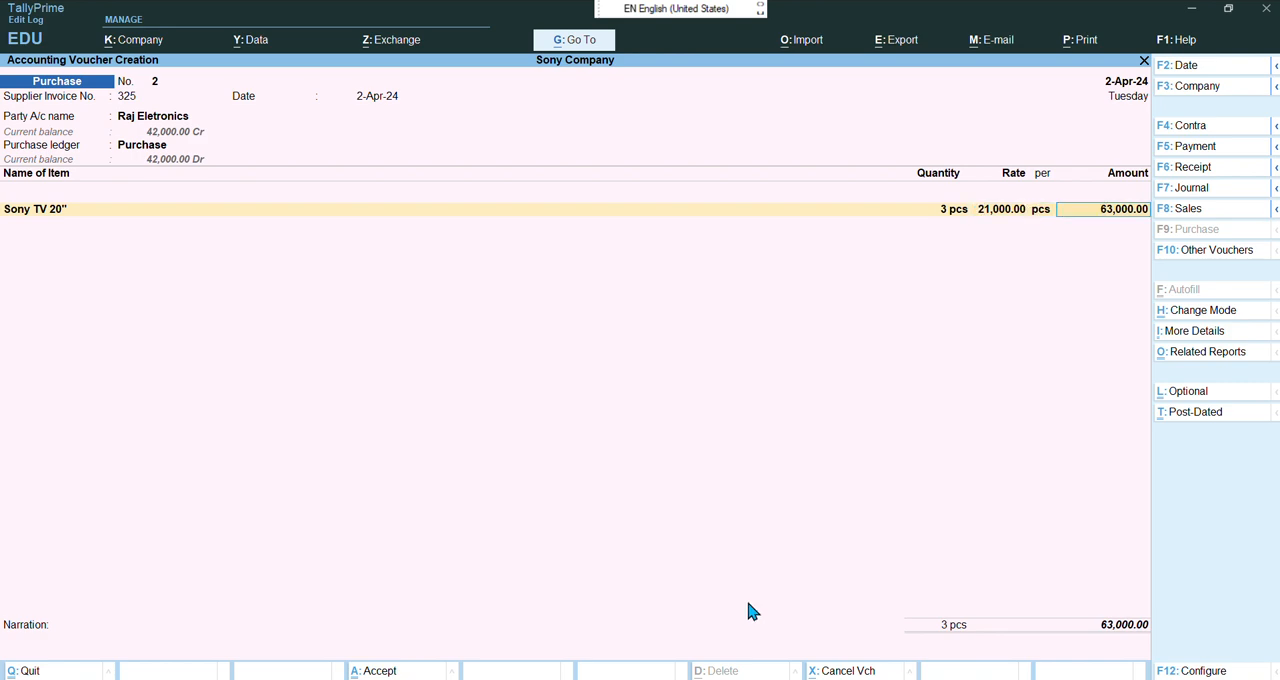
Allocate the bill as a New Ref named 325 with 25 days credit, then save the voucher
key("Return")
key("Return")
key("Return")
key("Return")
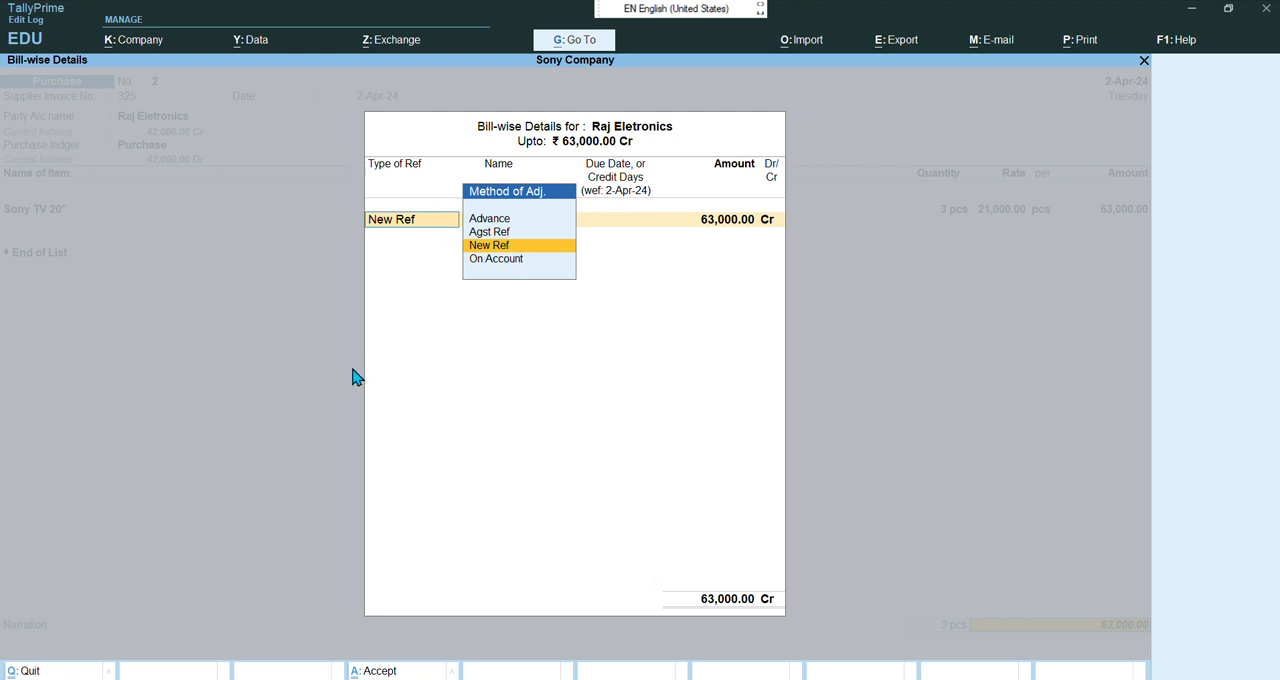
key("Return")
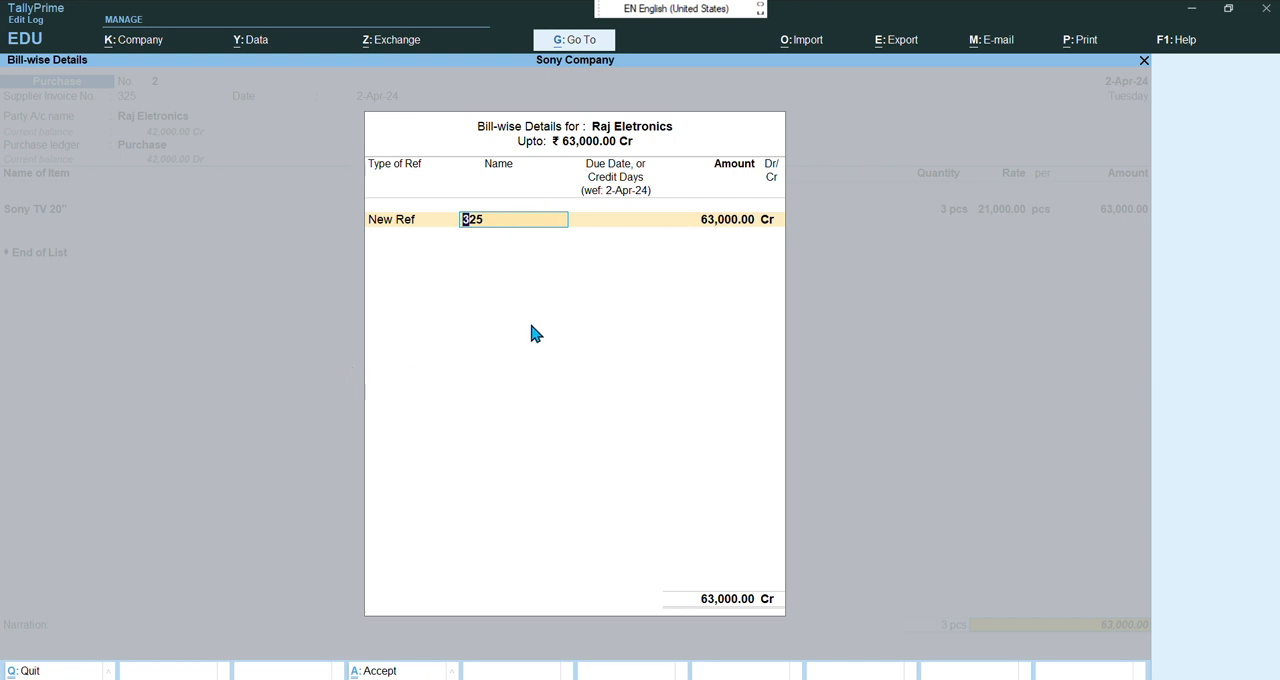
key("Return")
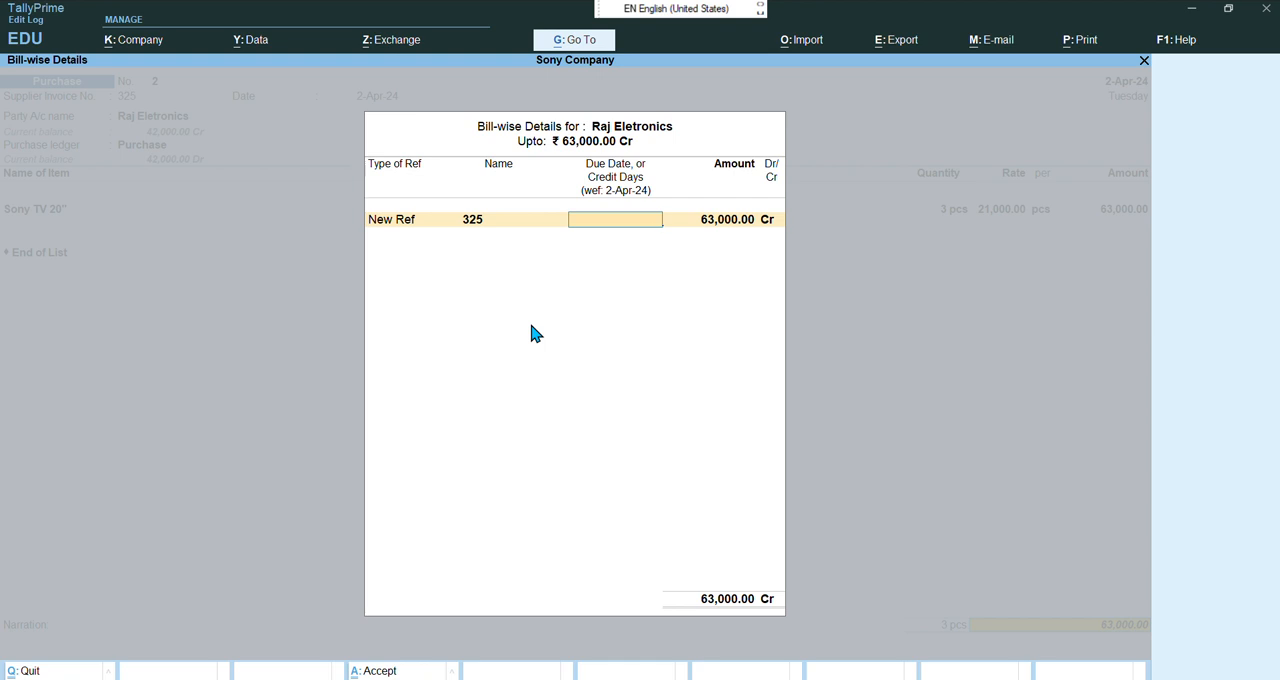
type("25")
key("Return")
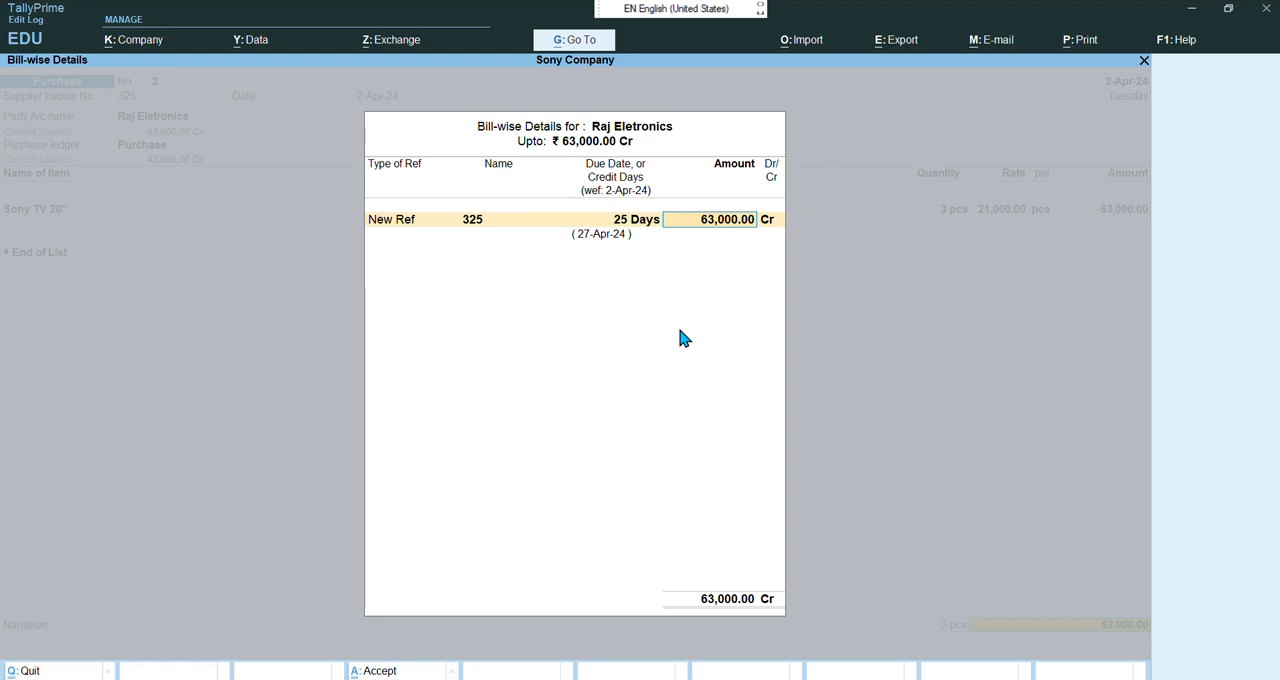
key("Return")
key("Return")
key("Return")
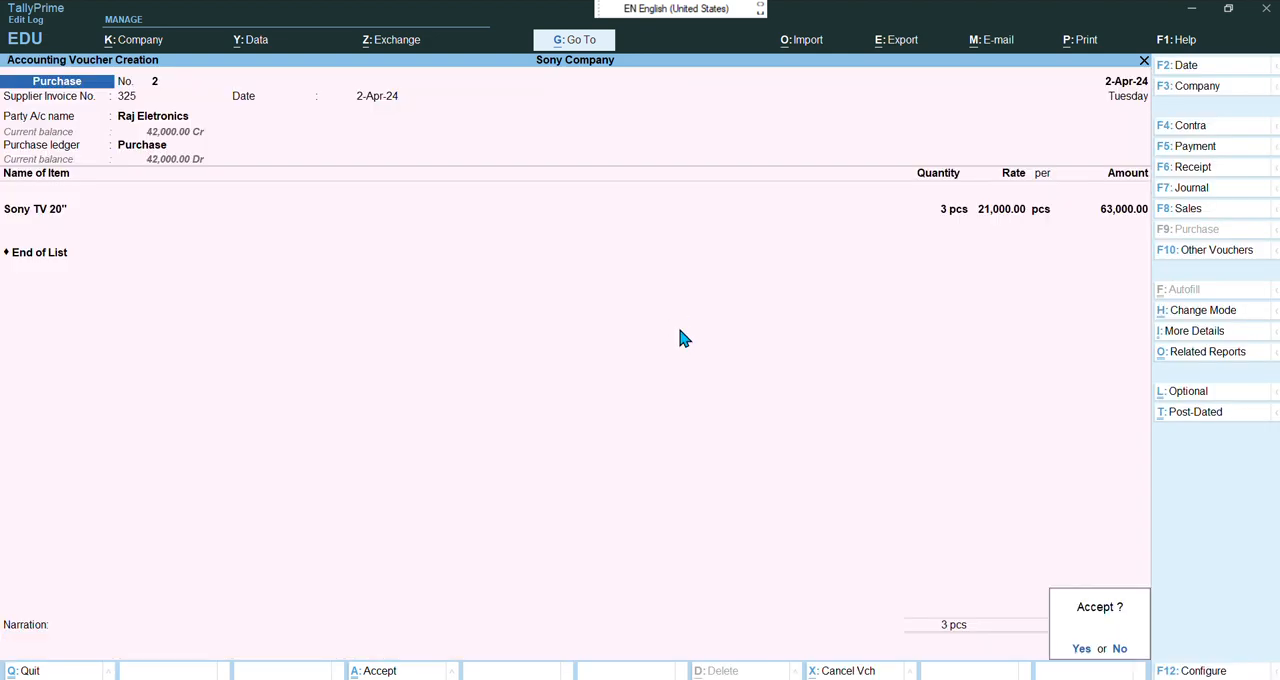
Quit the voucher creation screen back to the Gateway of Tally
key("Return")
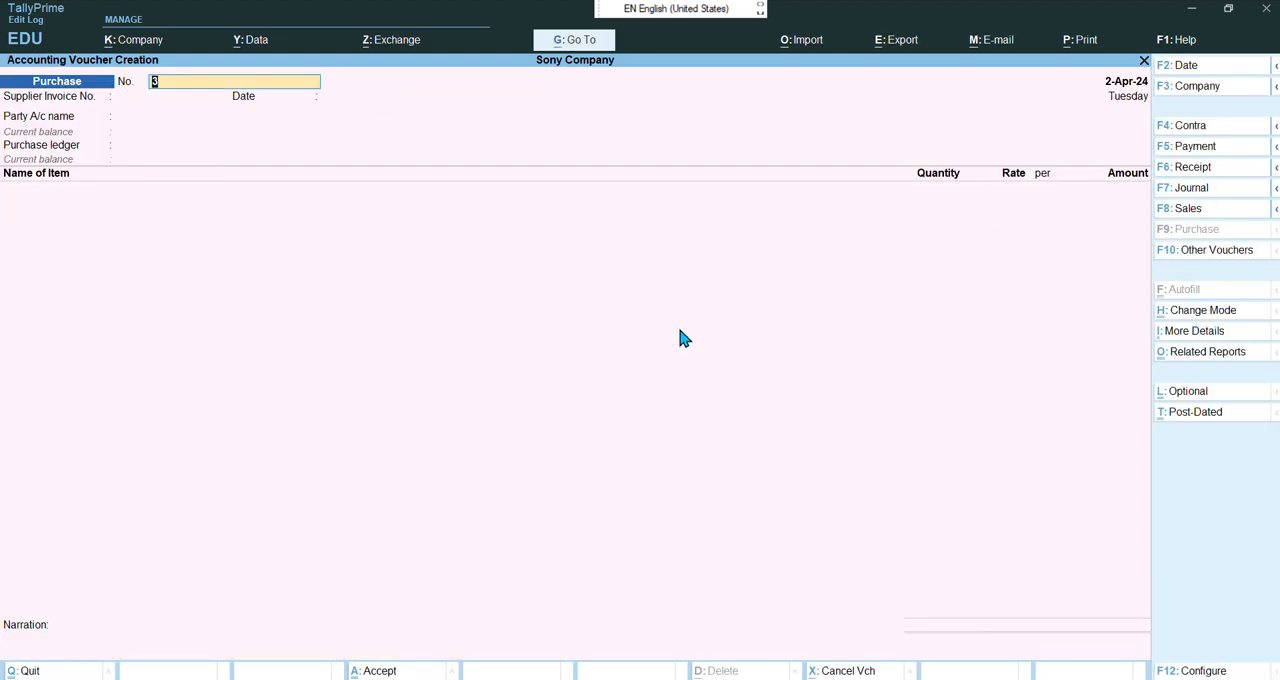
type("sa")
key("BackSpace")
key("Escape")
key("y")
Open a new Purchase voucher with supplier invoice number 11 and set its date to 1-5-2024
key("Return")
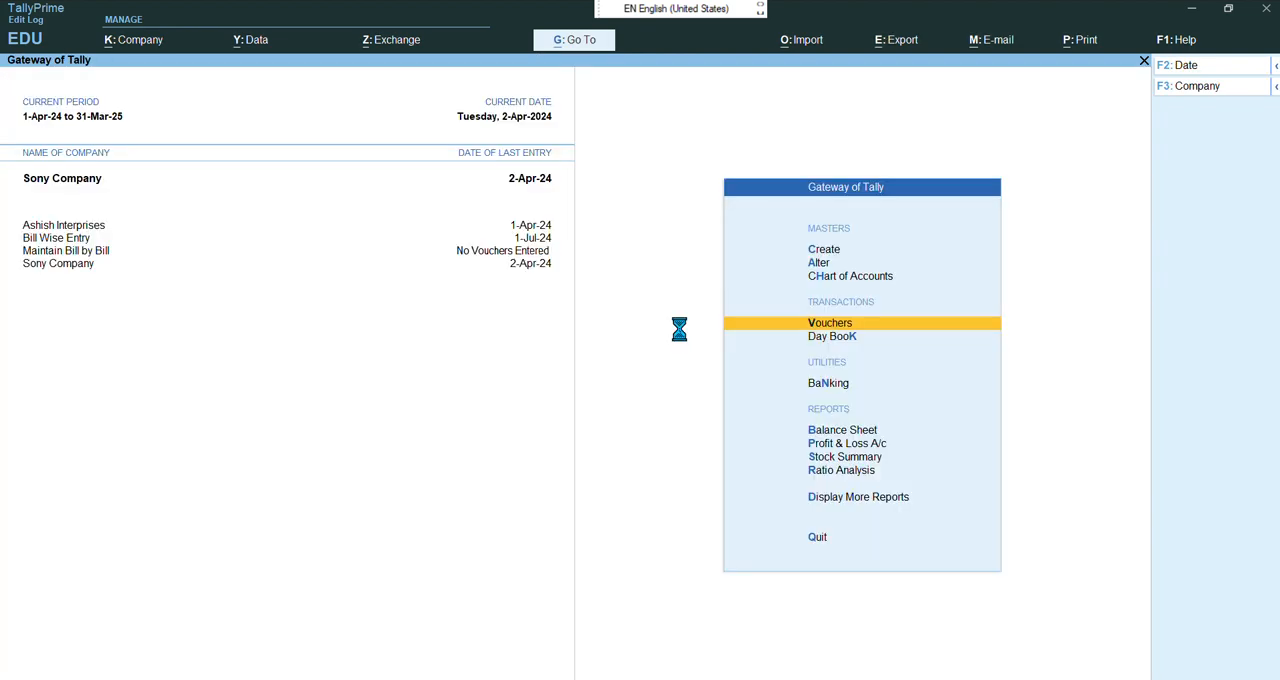
key("Return")
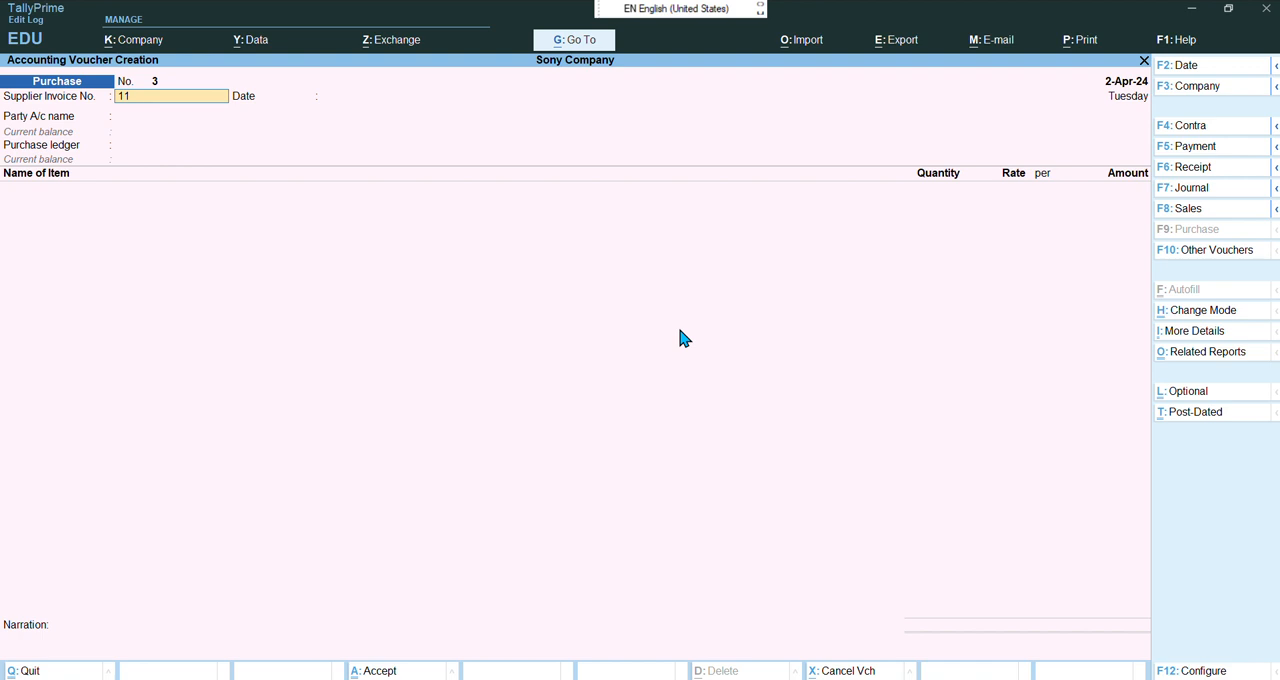
key("Return")
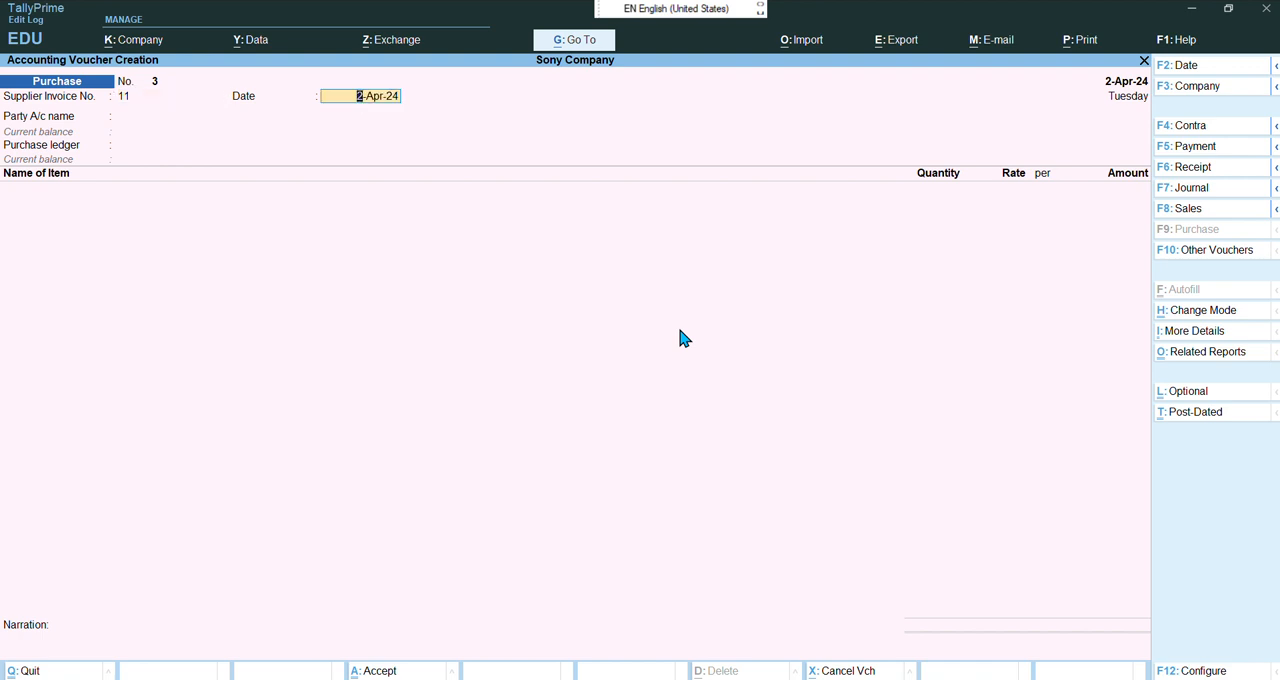
key("F2")
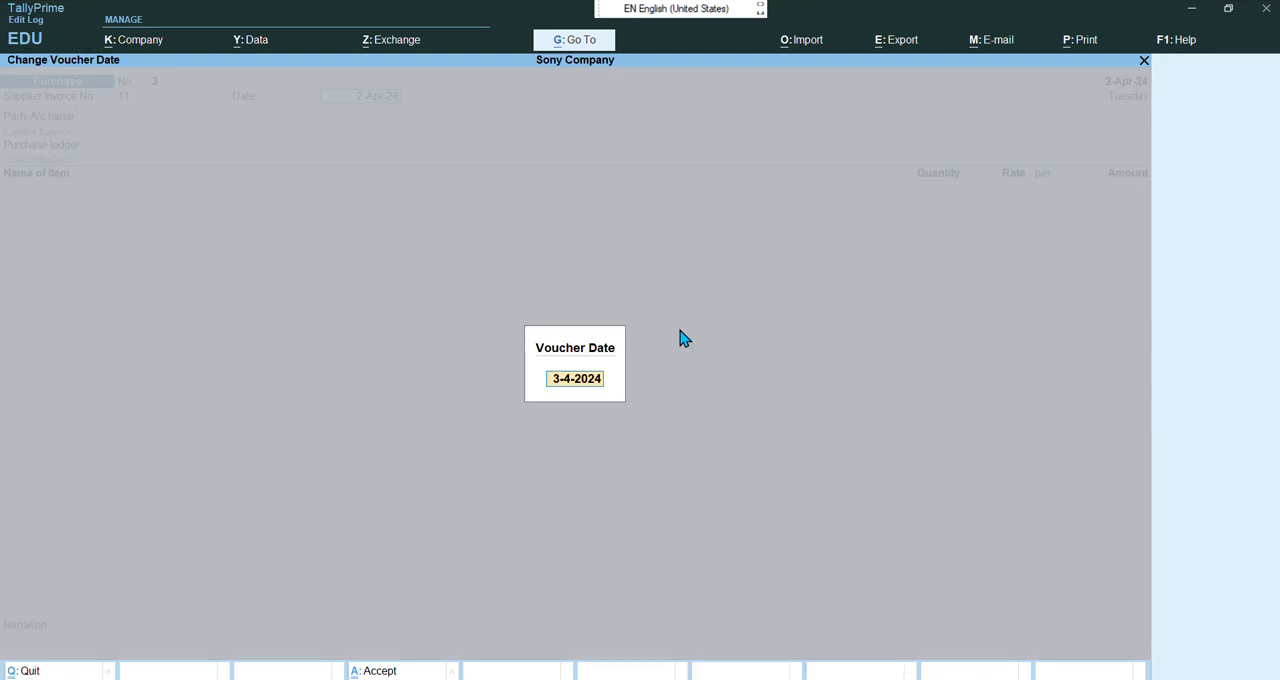
type("1-5-2024")
key("Return")
key("Return")
key("BackSpace")
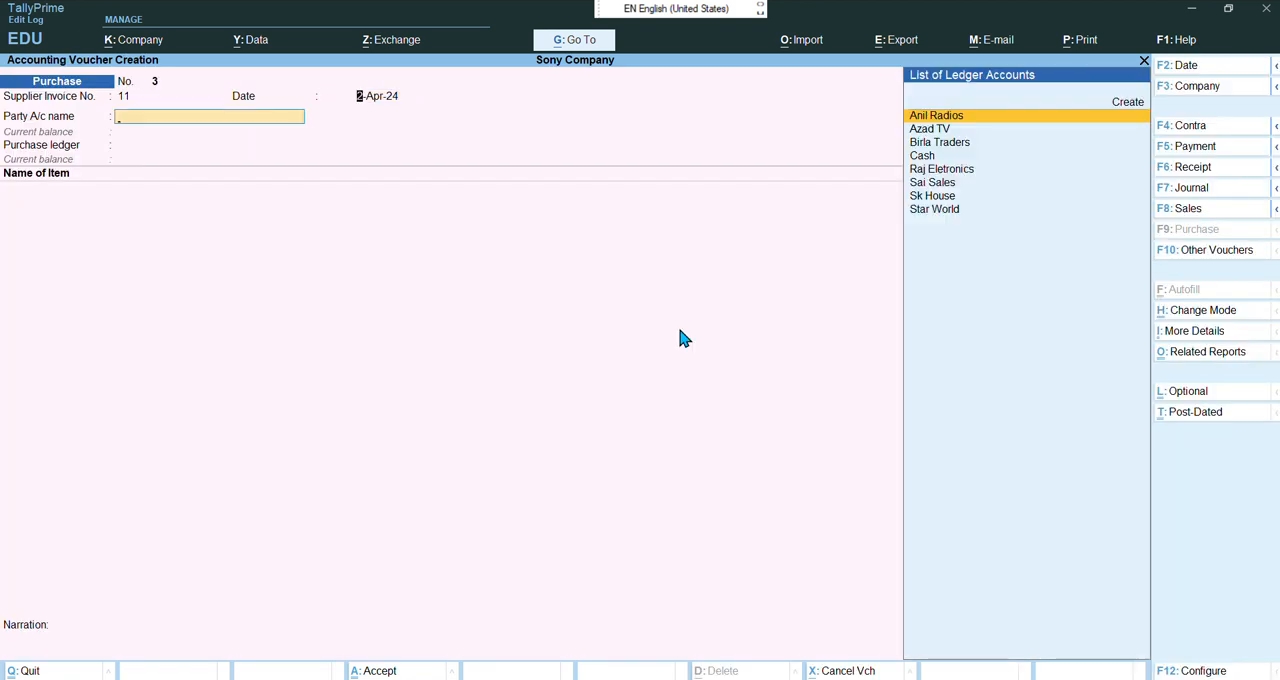
type("1-")
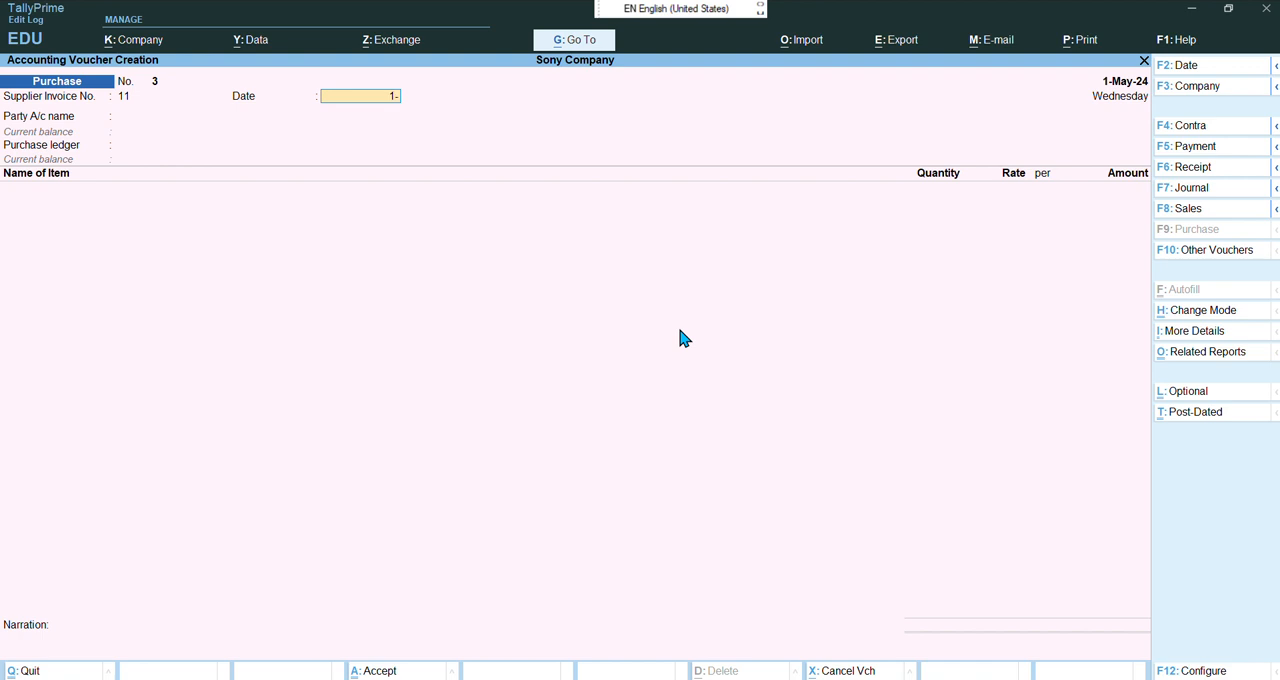
type("5-2024")
key("Return")
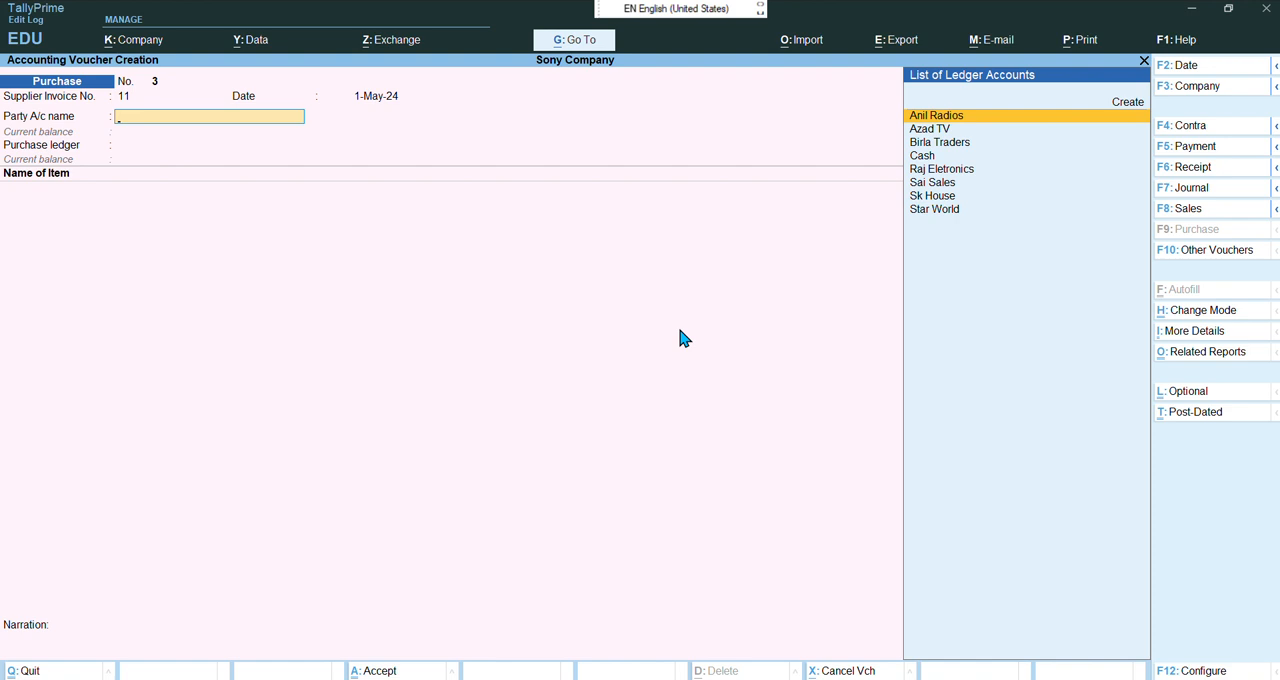
Choose Sai Sales as the party, skip through the receipt details, and keep Purchase as the purchase ledger
key("Down")
key("Down")
key("Down")
key("Down")
key("Down")
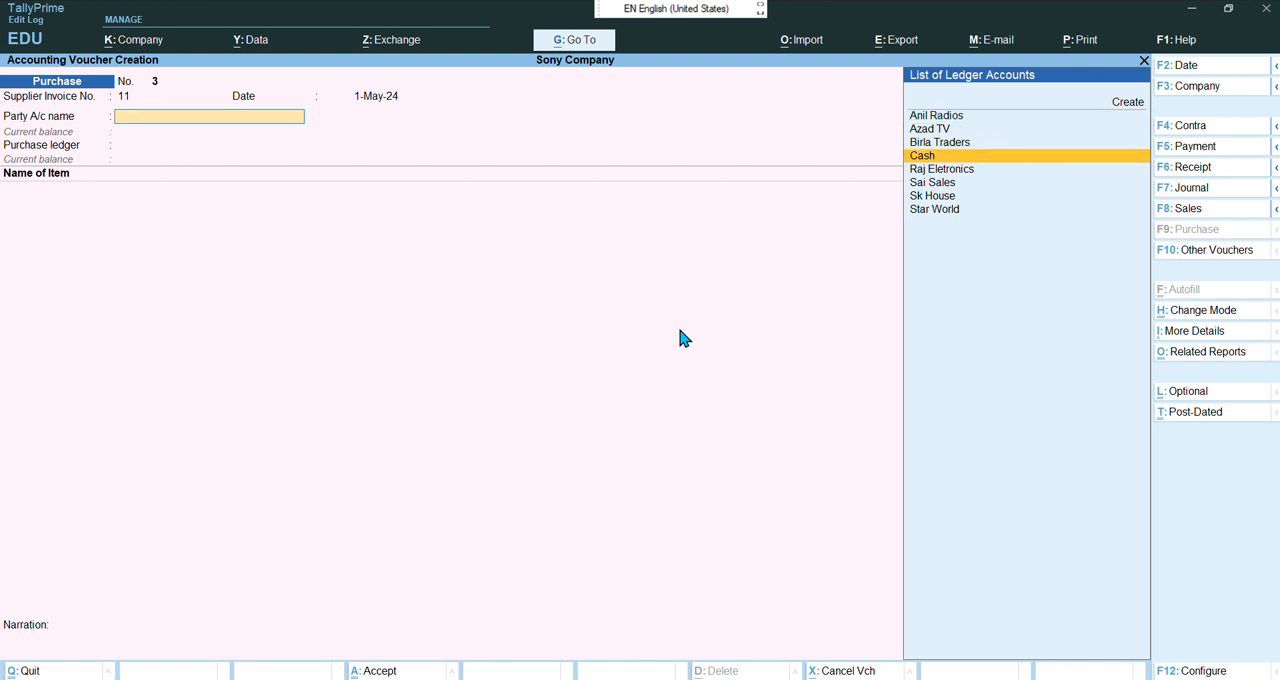
key("Return")
key("Return")
key("Return")
key("Return")
key("Return")
key("Return")
key("Return")
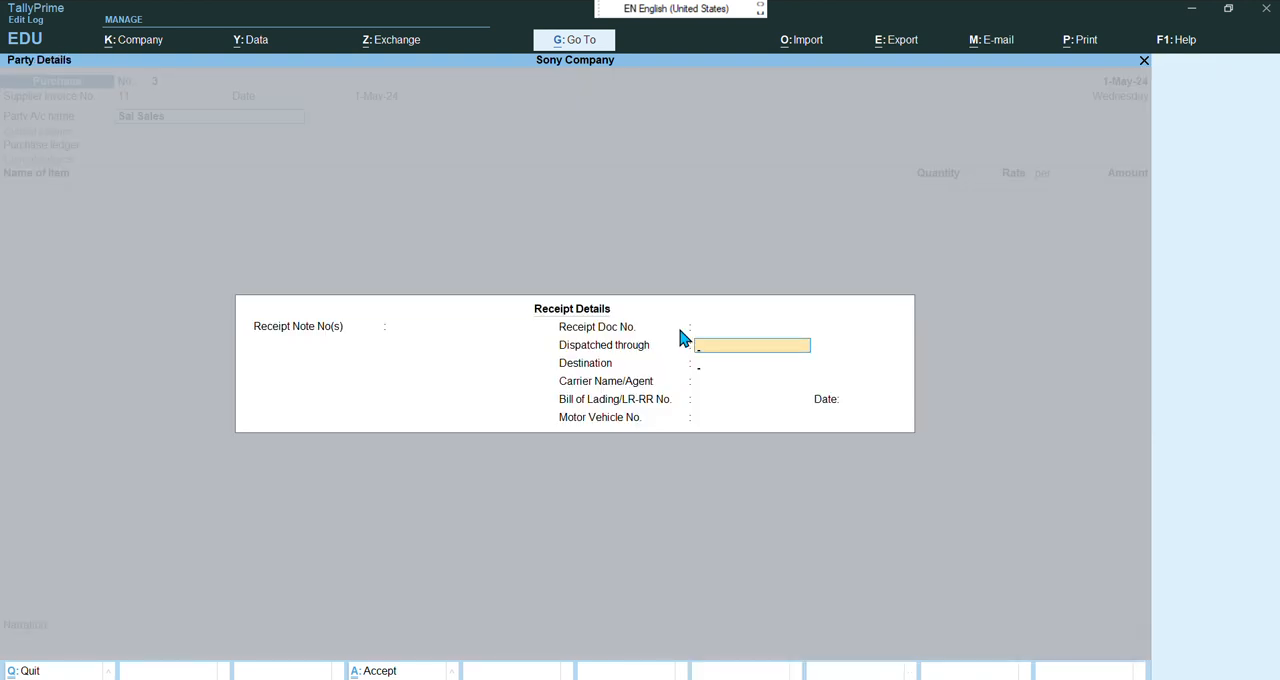
key("Return")
key("Return")
key("Return")
key("Return")
key("Return")
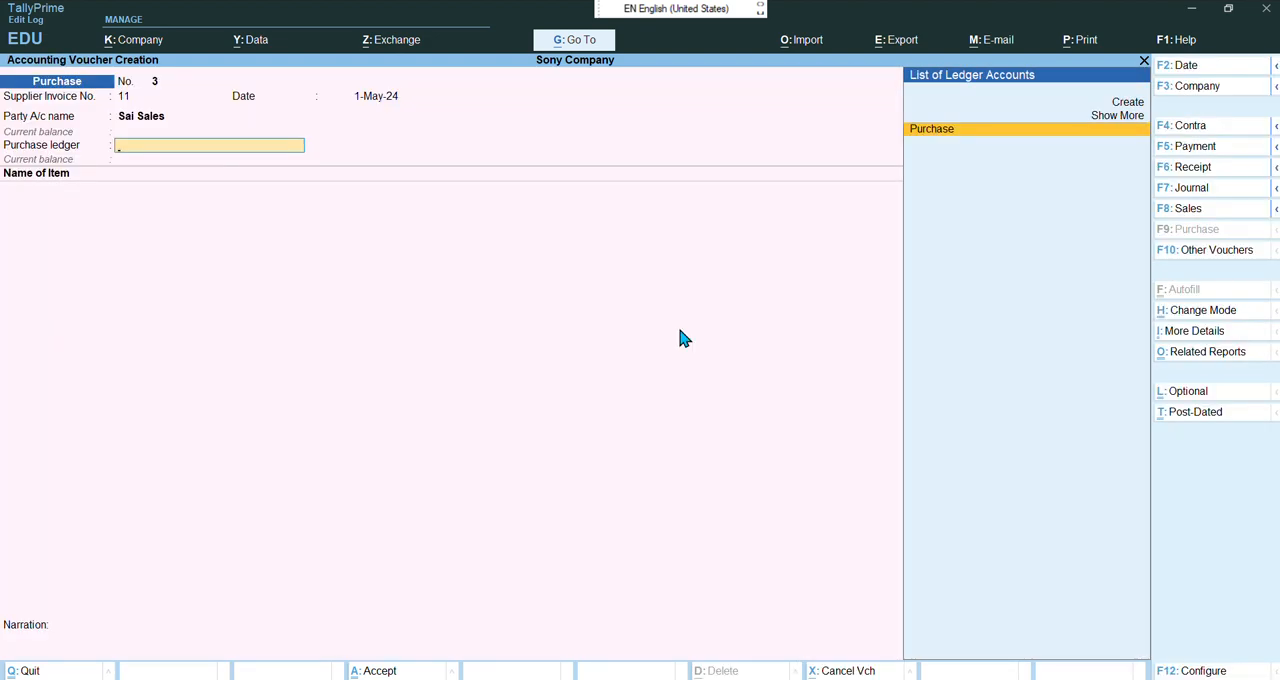
key("Return")
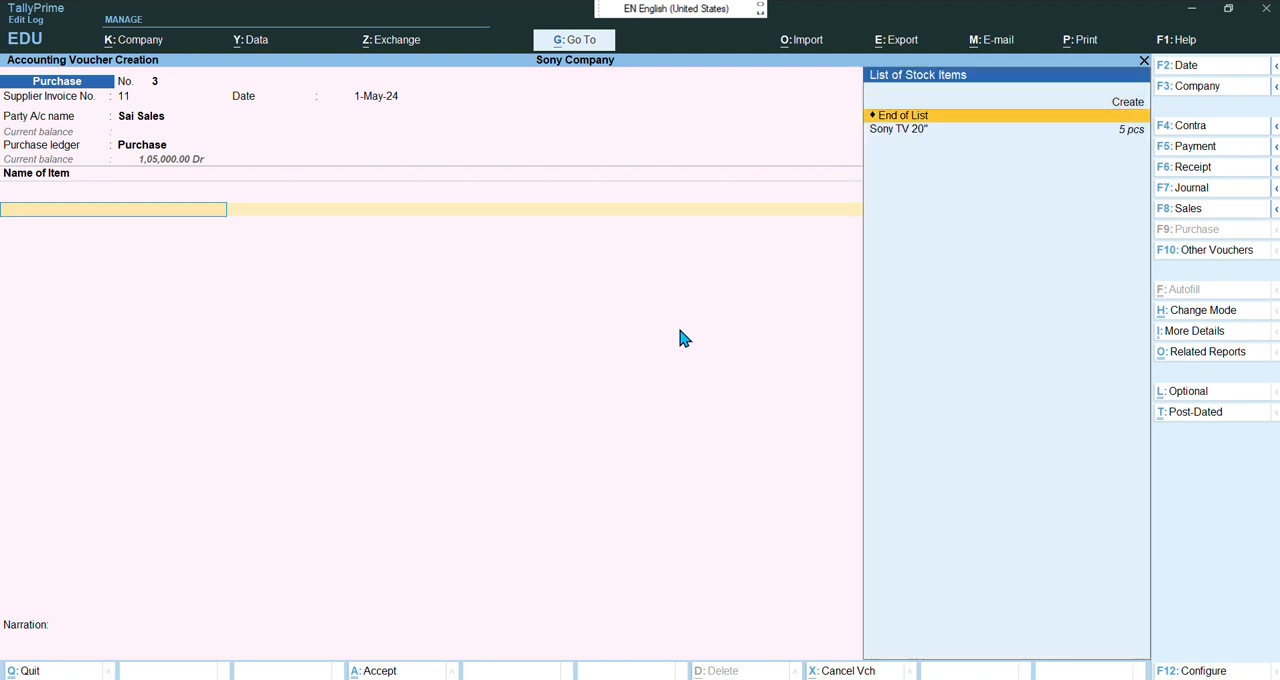
Add Sony TV 20" as the item with a quantity of 5 pcs
key("Down")
key("Return")
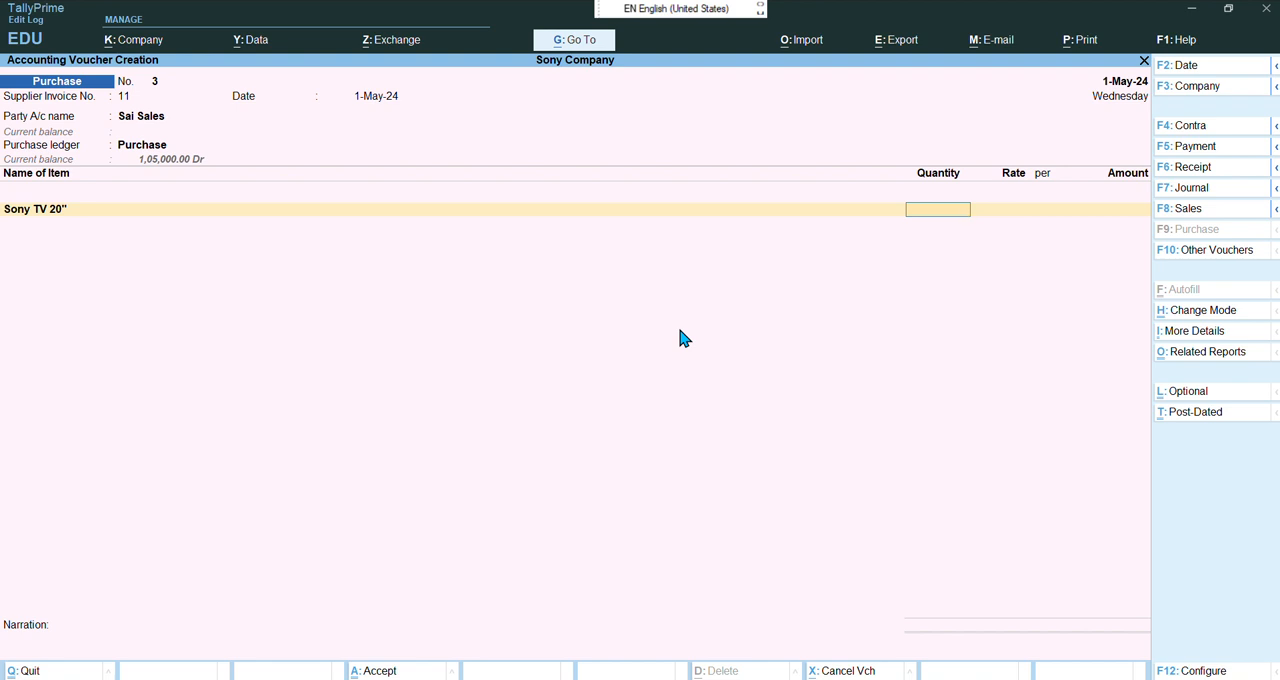
type("5")
key("Return")
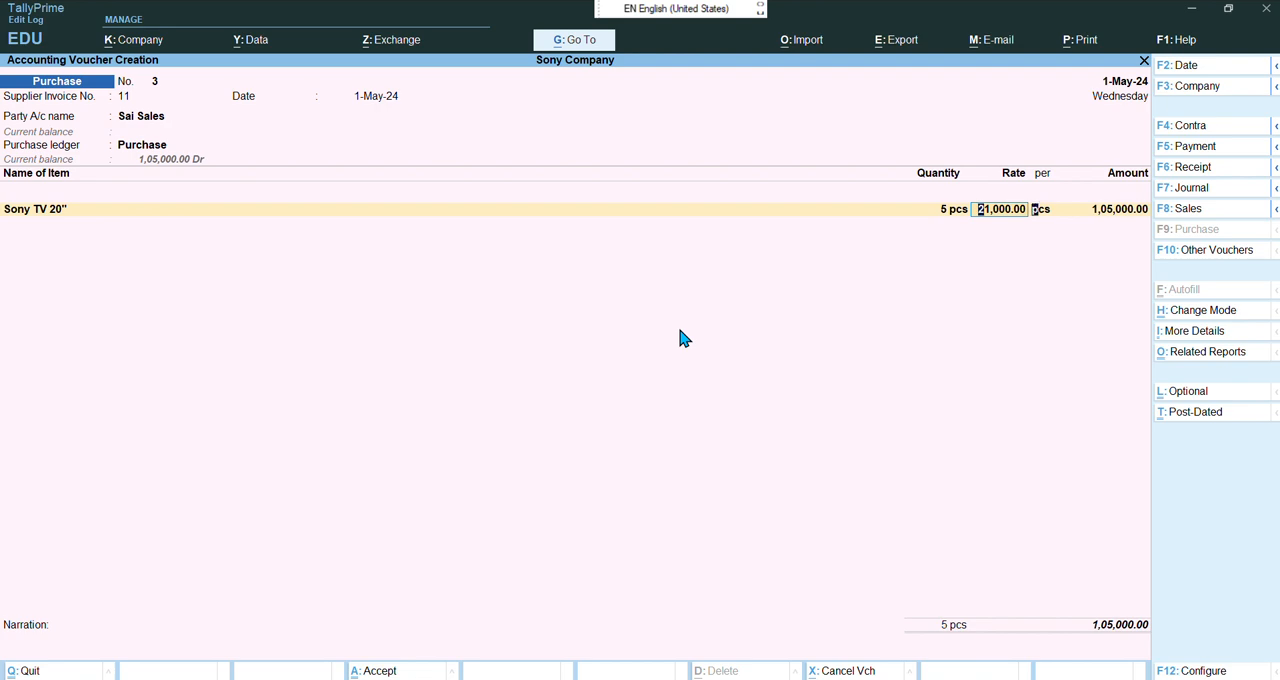
key("Return")
key("Return")
key("Return")
key("Return")
key("Return")
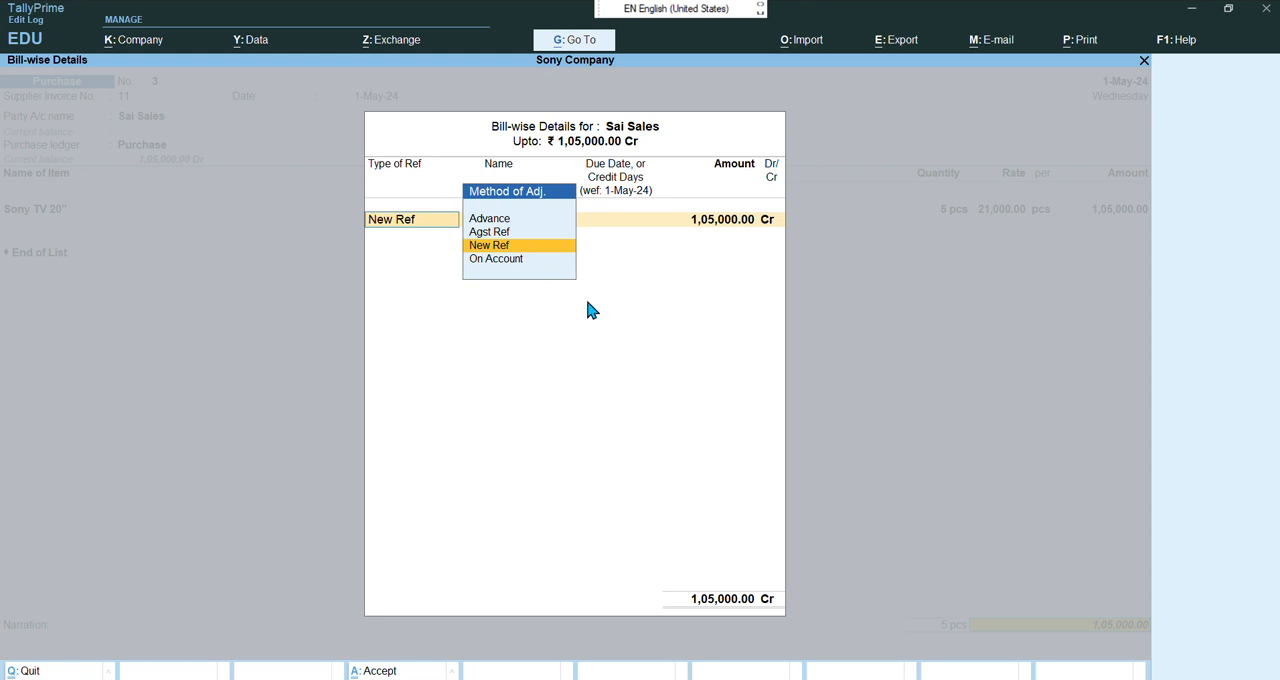
Allocate the bill as a New Ref named 11 with 30 days credit
key("Return")
key("Return")
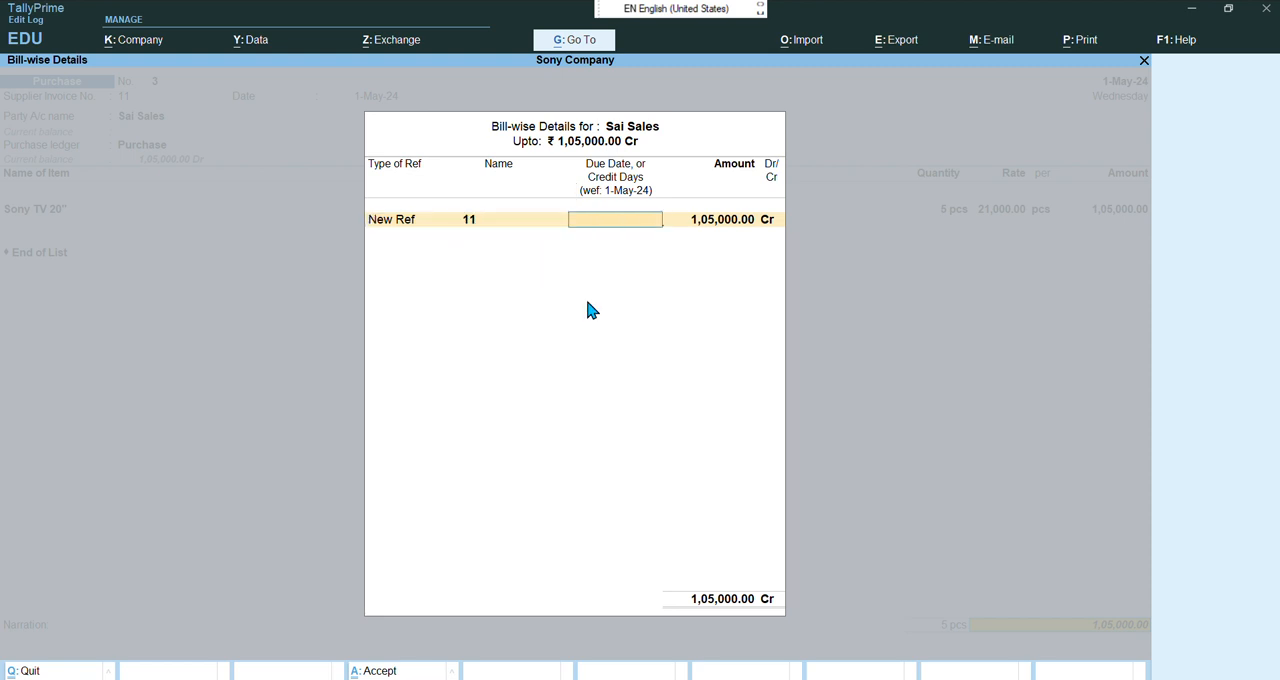
type("30")
key("Return")
Decline saving the voucher and change the Sony TV 20" rate to 22000 per pcs
key("Return")
key("Return")
key("Return")
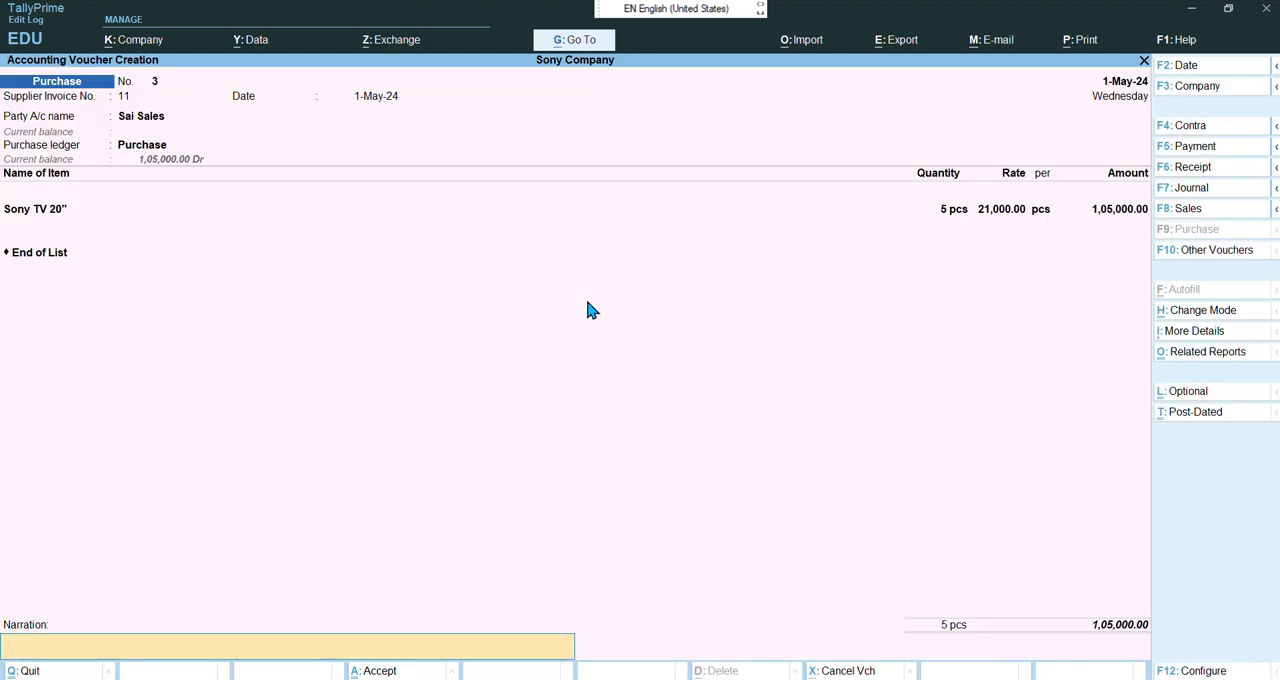
key("Return")
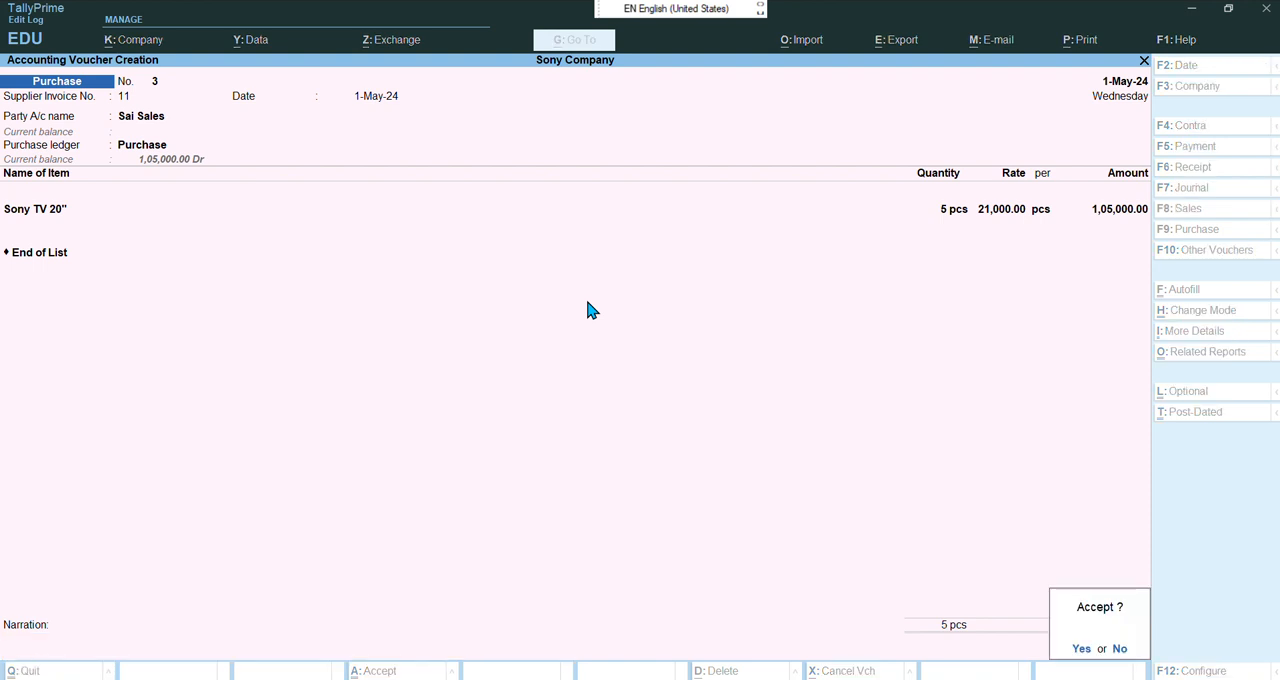
key("n")
key("BackSpace")
key("BackSpace")
key("BackSpace")
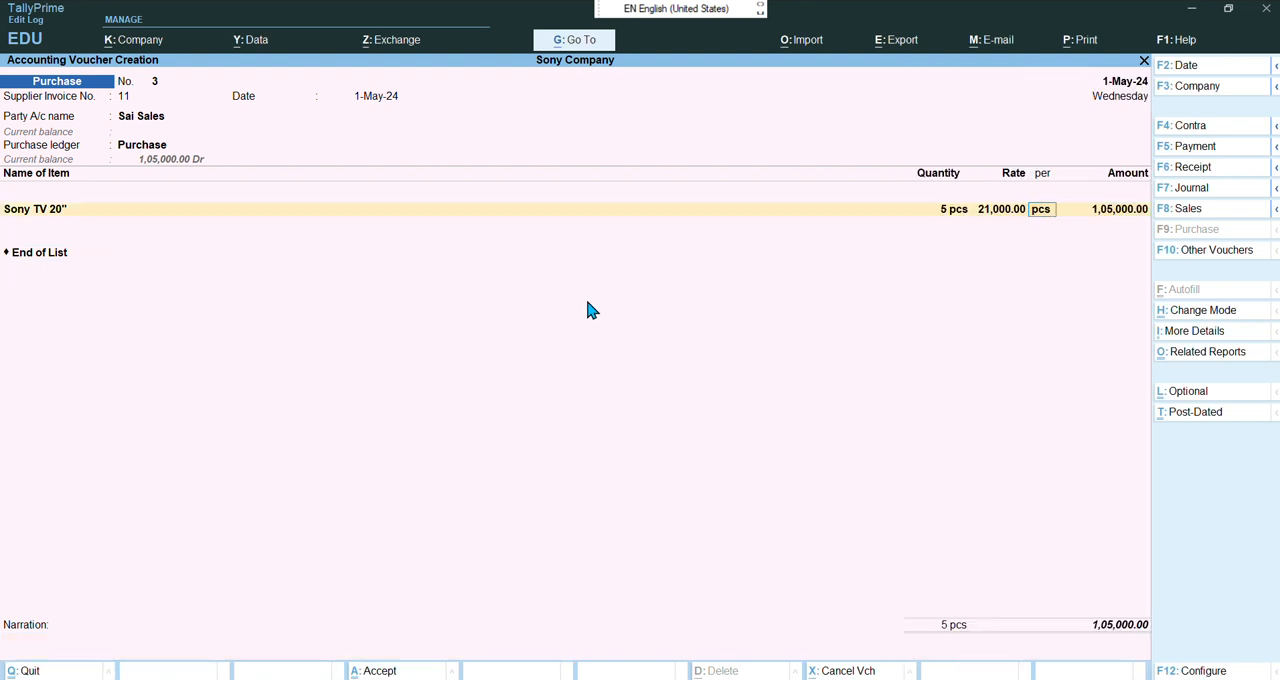
key("BackSpace")
type("2")
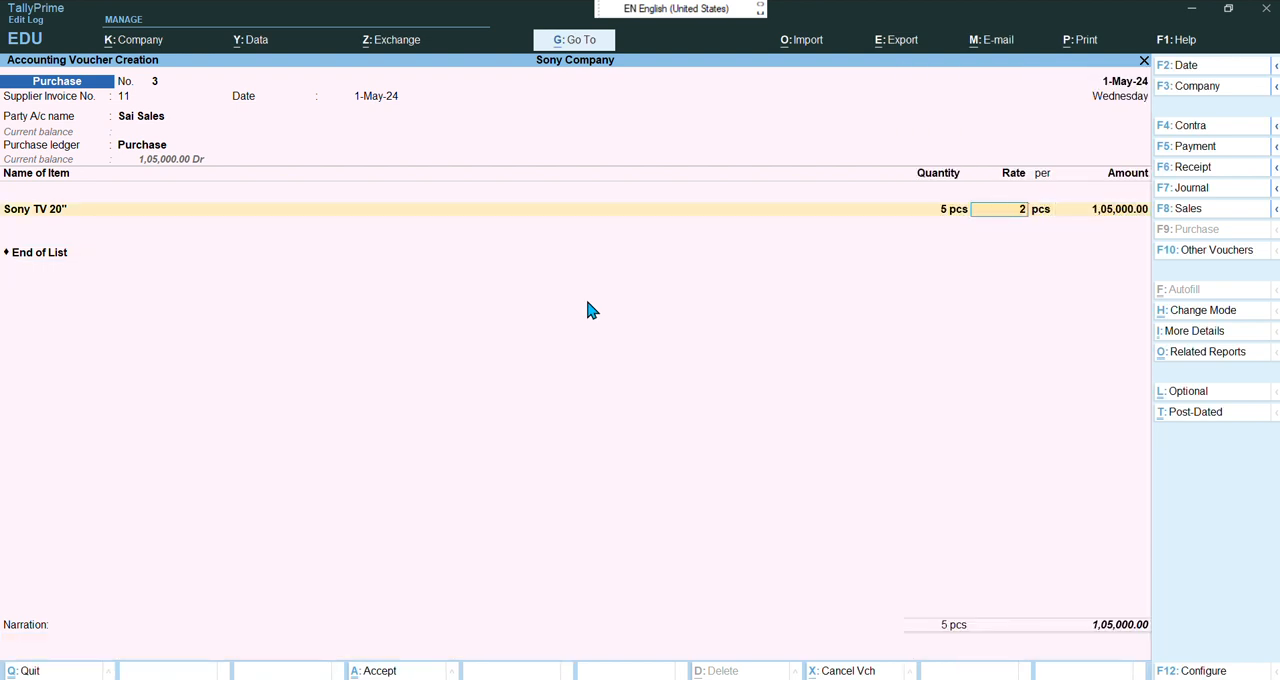
type("2000")
key("Return")
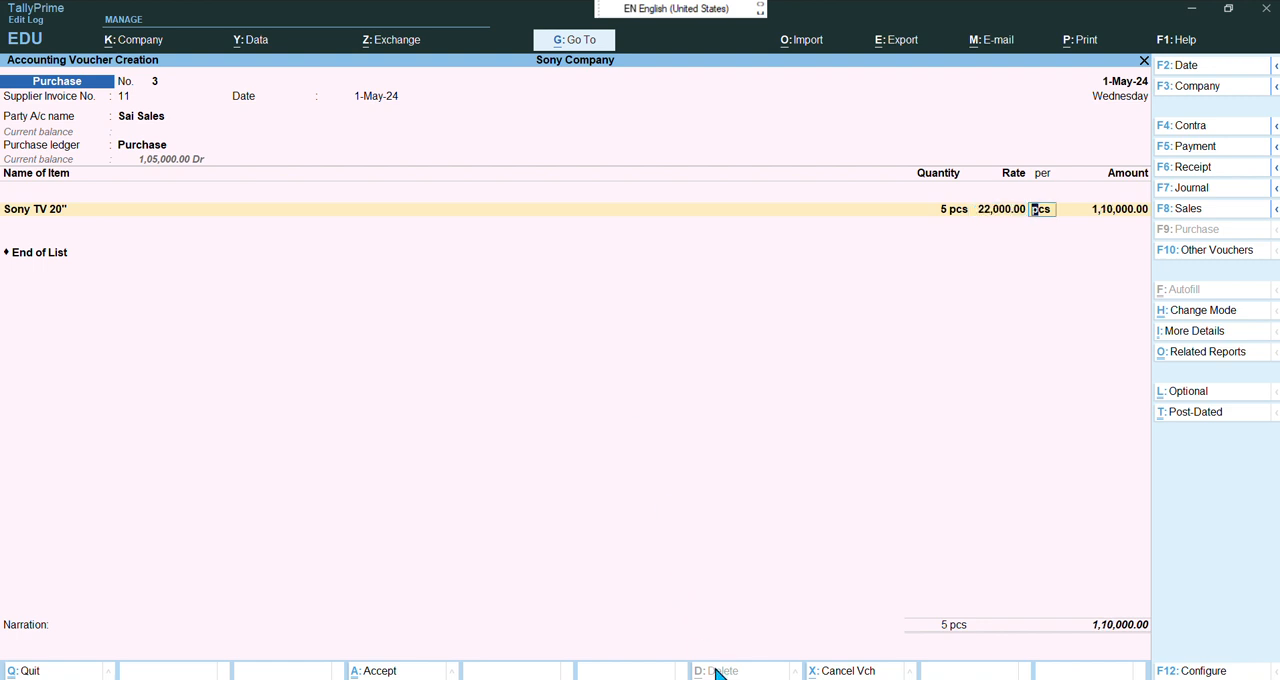
Check the purchase details table in the chapter 19 PDF before returning to the voucher
mouse_move(720, 676)
left_click(731, 609)
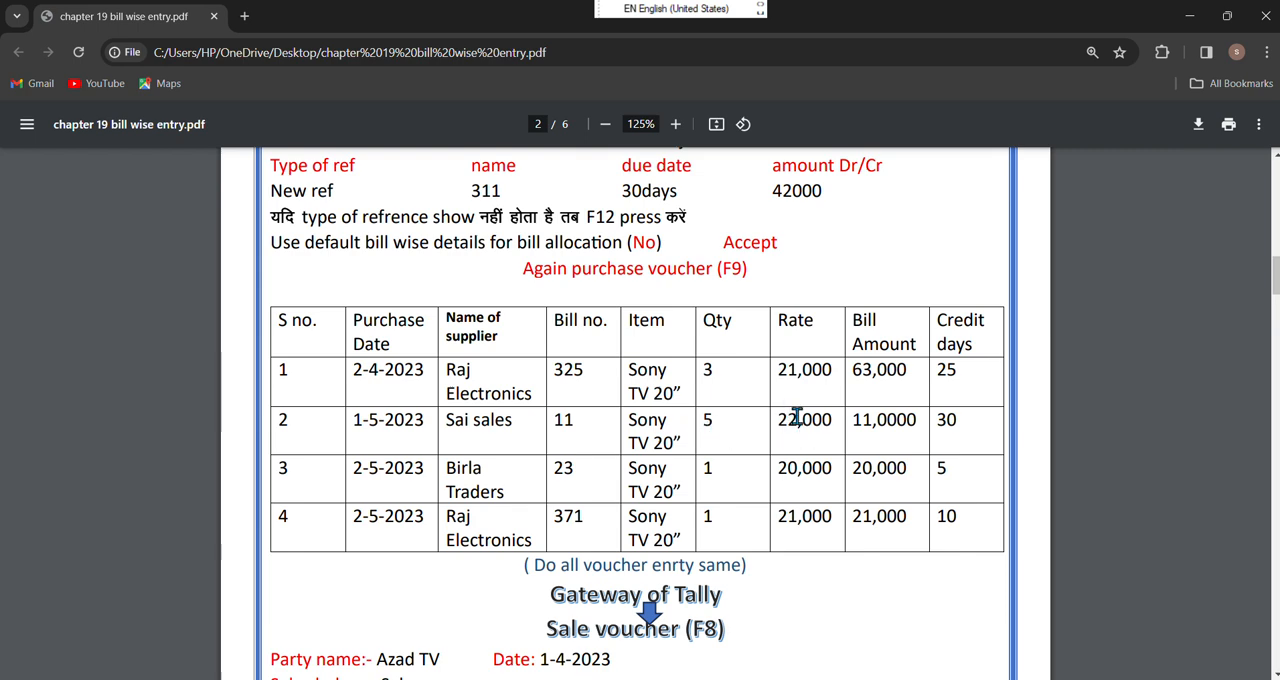
mouse_move(810, 679)
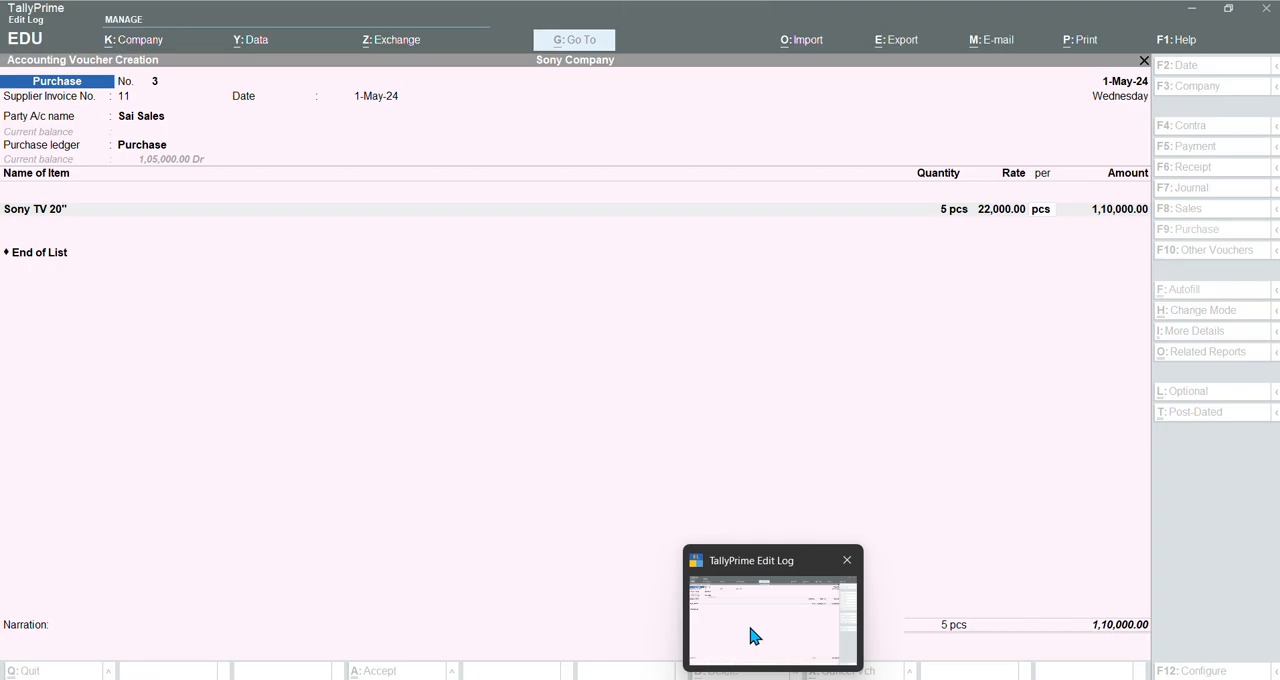
left_click(751, 629)
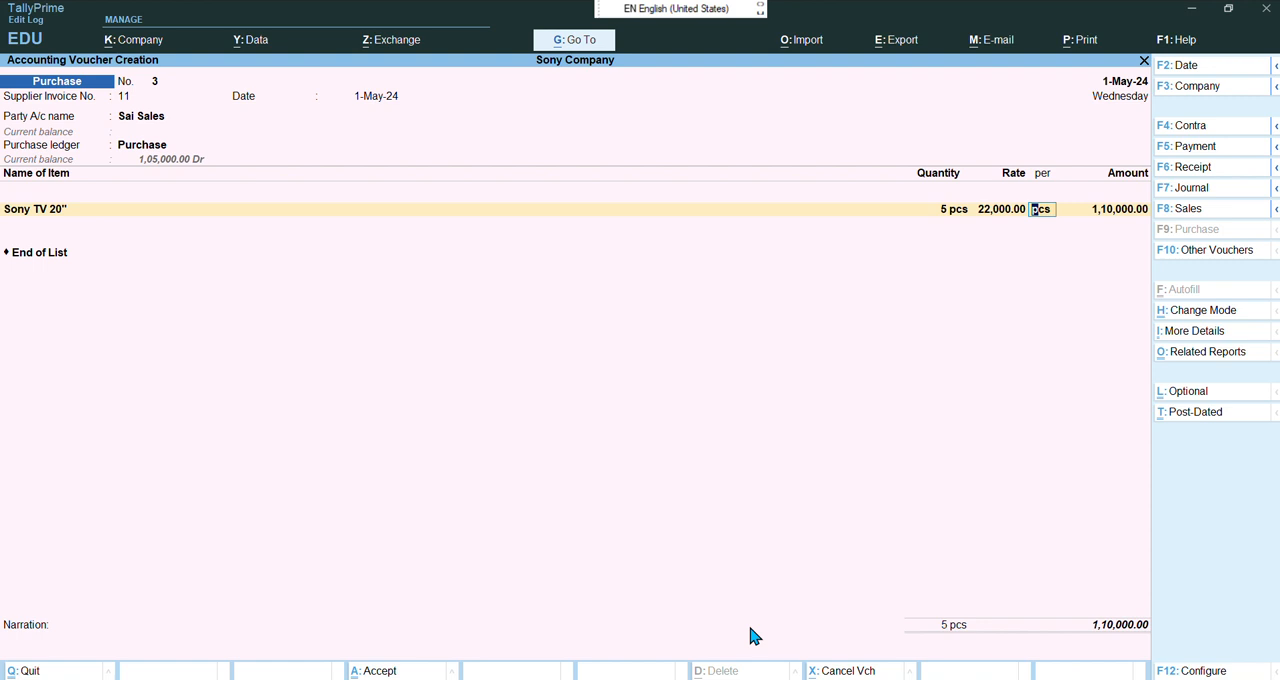
Confirm the New Ref bill allocation for the updated amount and save the voucher
key("Return")
key("Return")
key("Return")
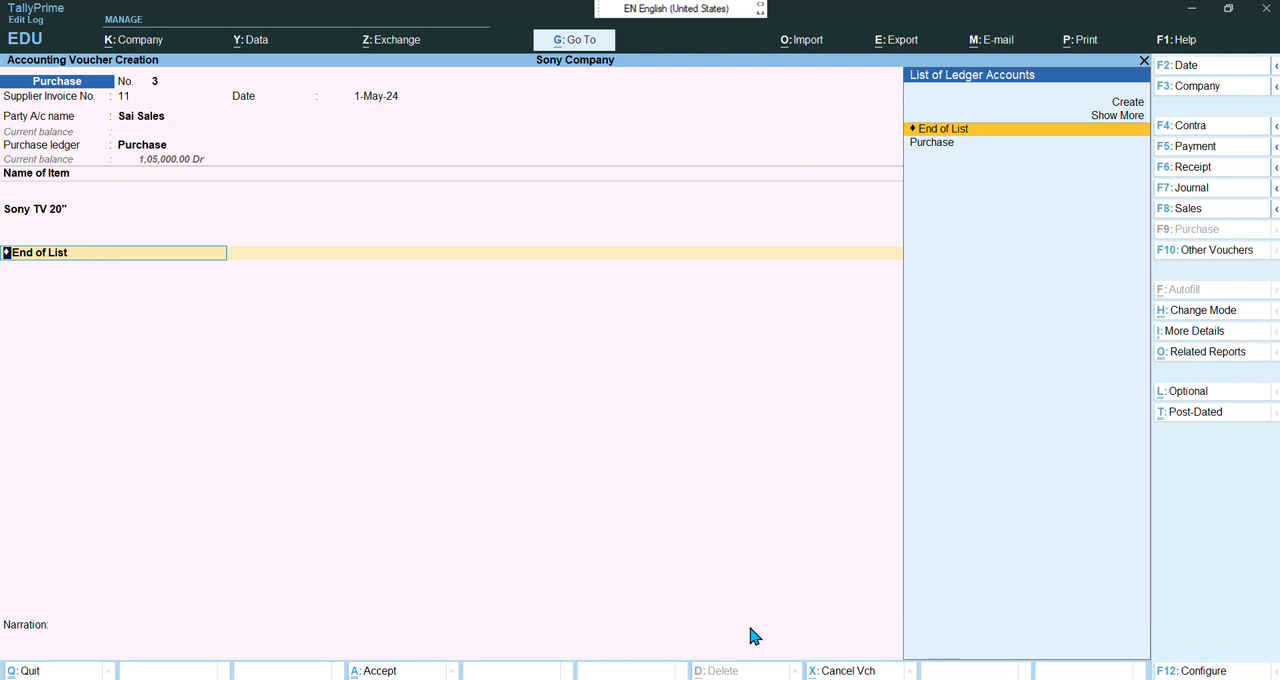
key("Return")
key("Return")
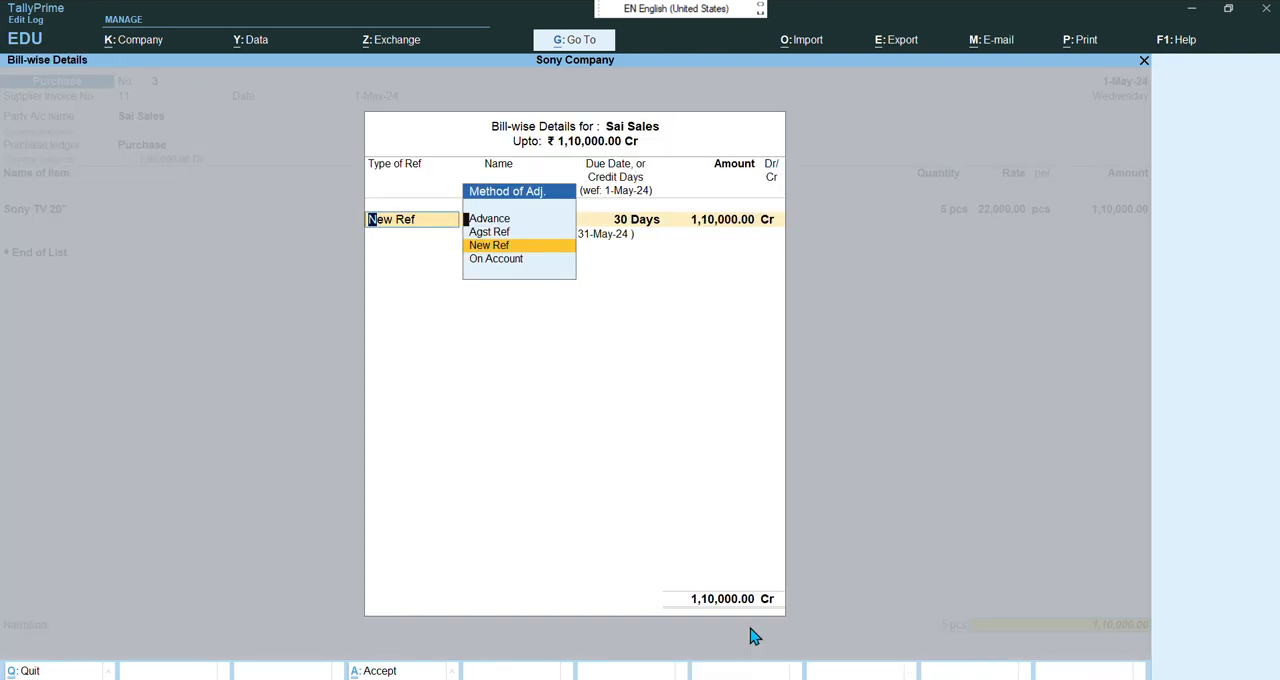
key("Return")
key("Return")
key("Return")
key("Return")
key("Return")
key("Return")
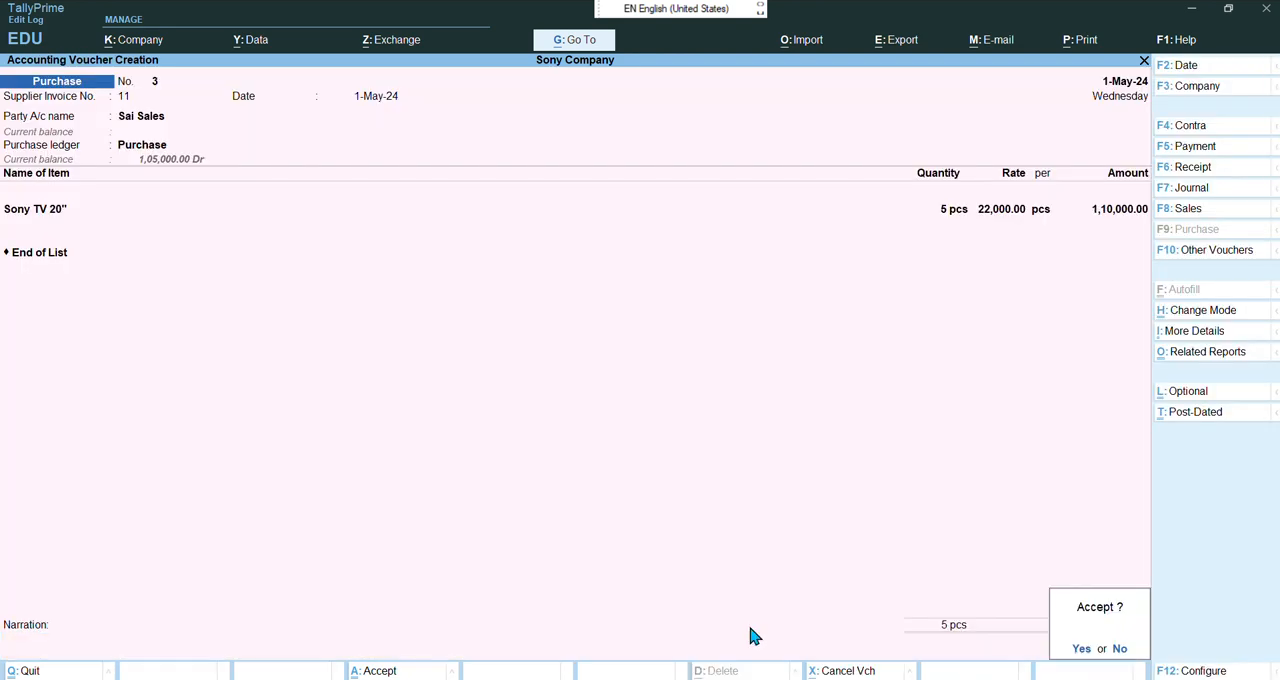
key("Return")
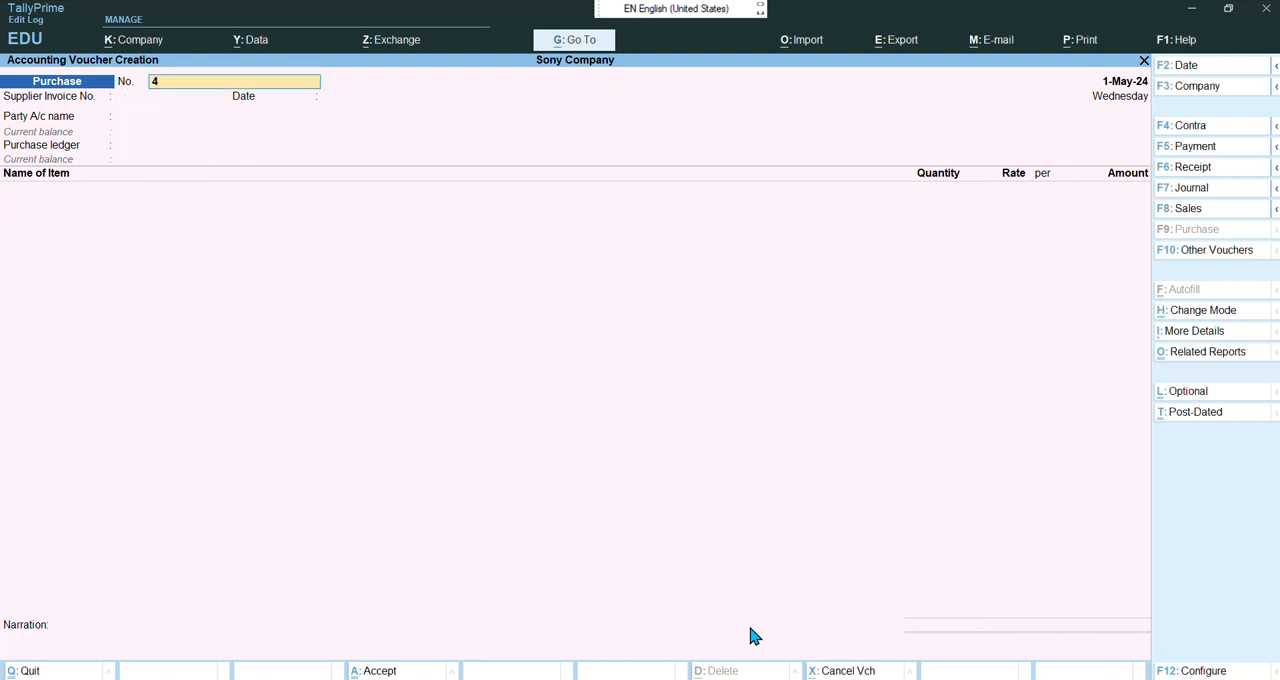
Start the next purchase voucher with supplier invoice number 23 dated 2-5-2024
key("Return")
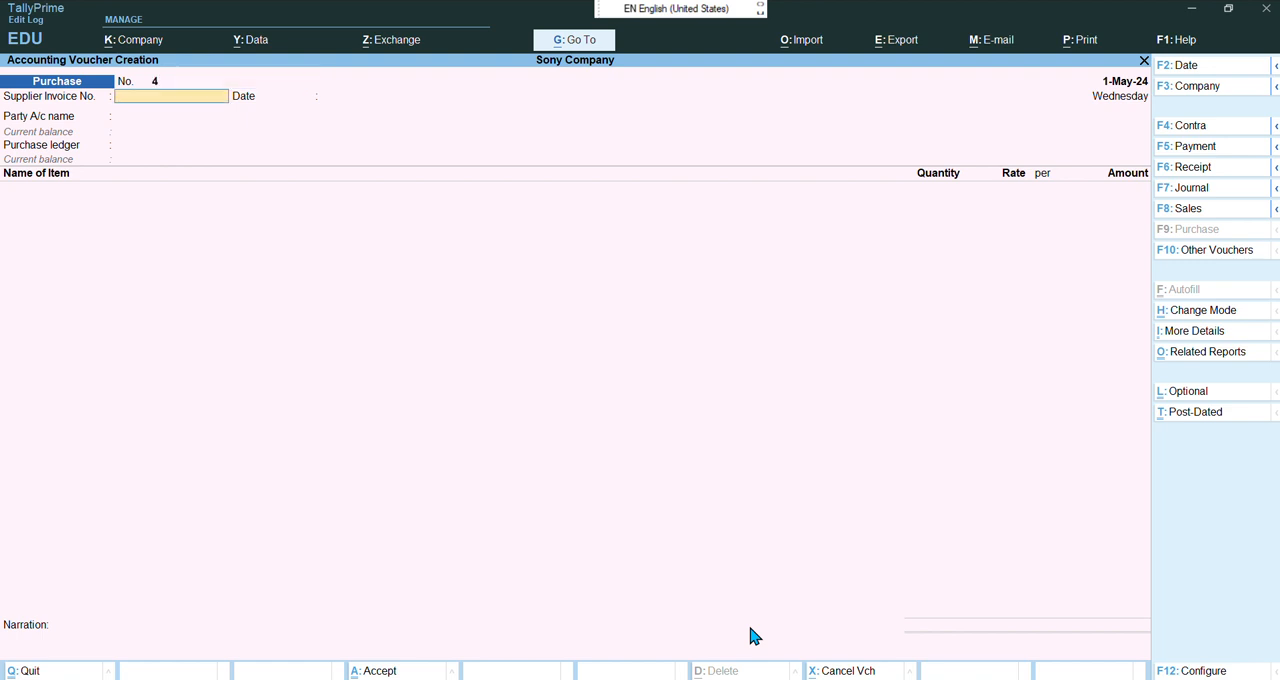
type("23")
key("Return")
key("F2")
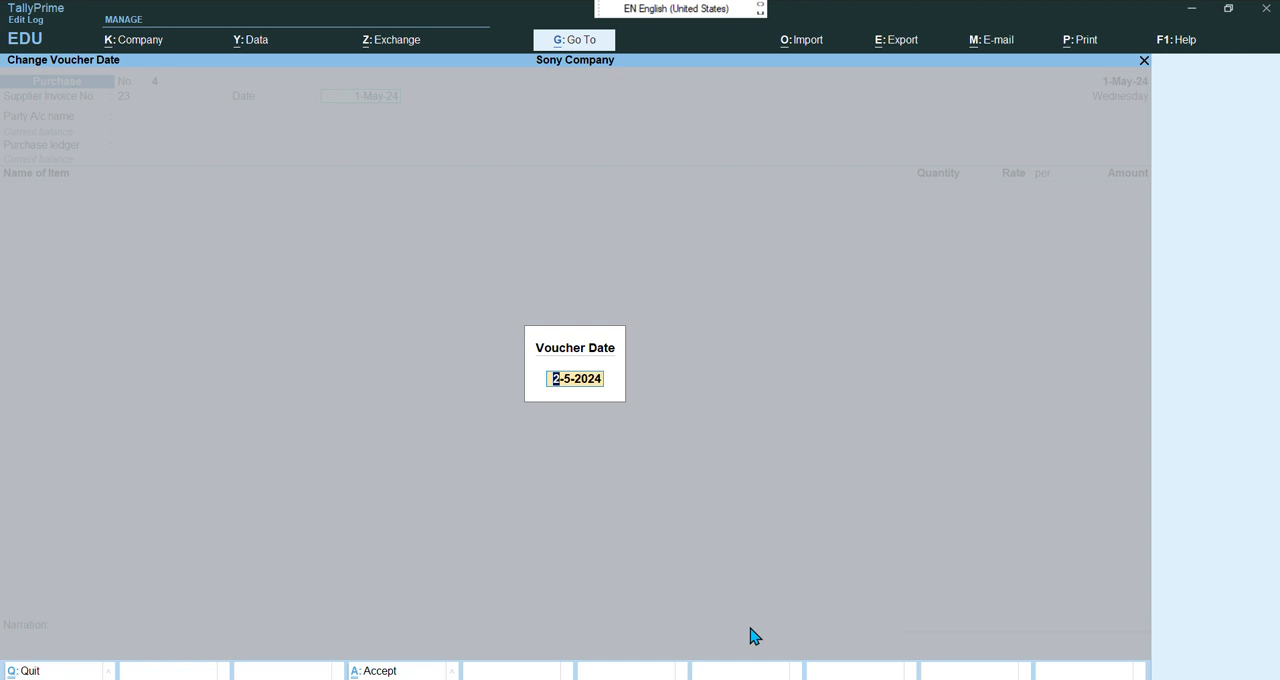
key("Return")
type("2")
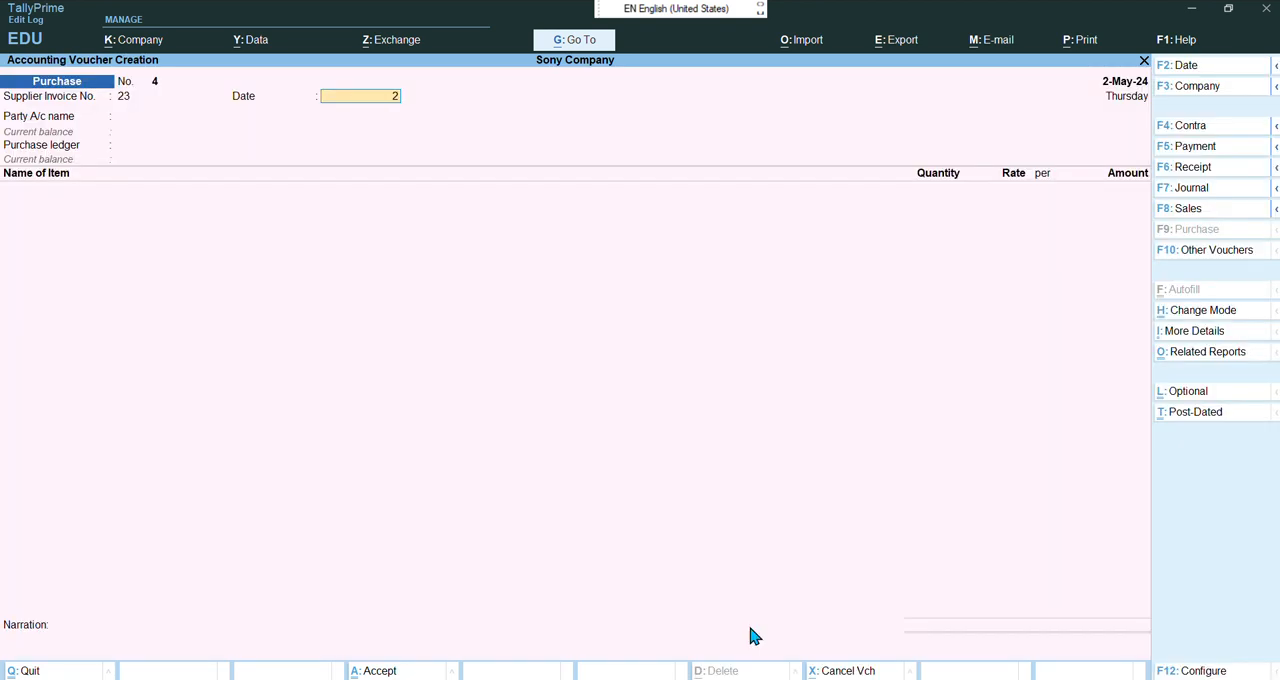
type("-5-204")
type("-24")
key("BackSpace")
key("BackSpace")
key("BackSpace")
key("BackSpace")
type("24")
key("Return")
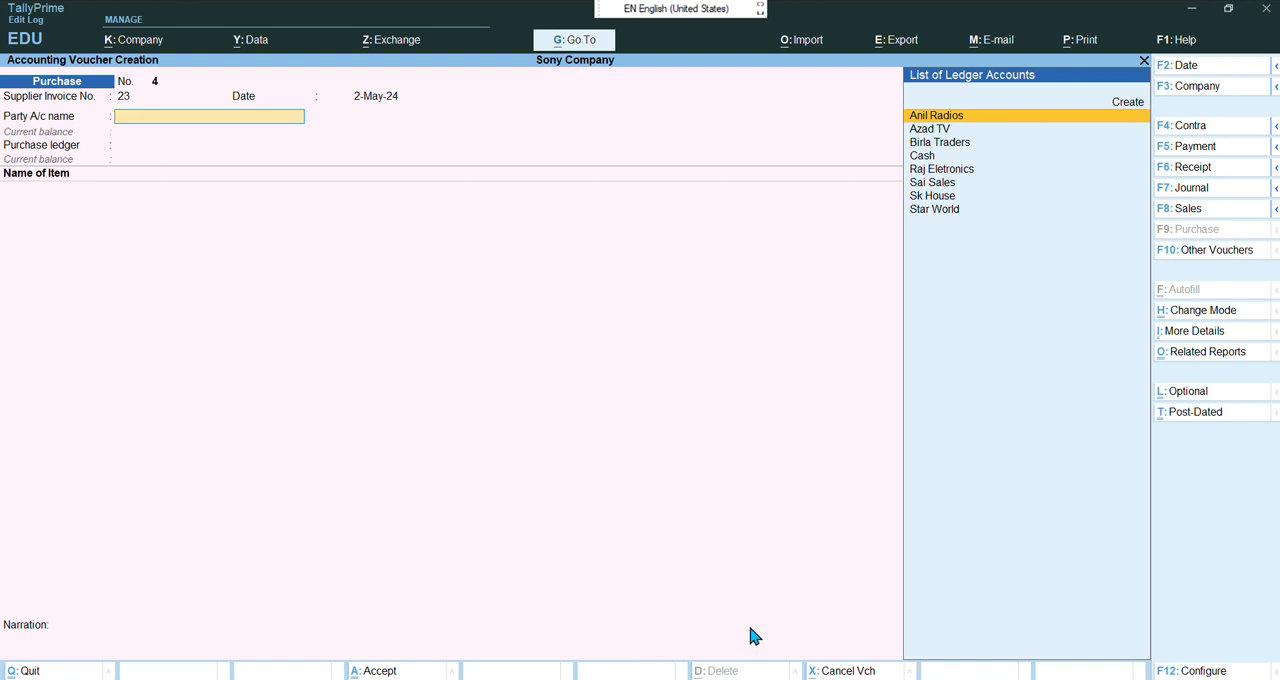
Choose Birla Traders as the party, skip through the receipt details, and keep Purchase as the ledger
key("Down")
key("Down")
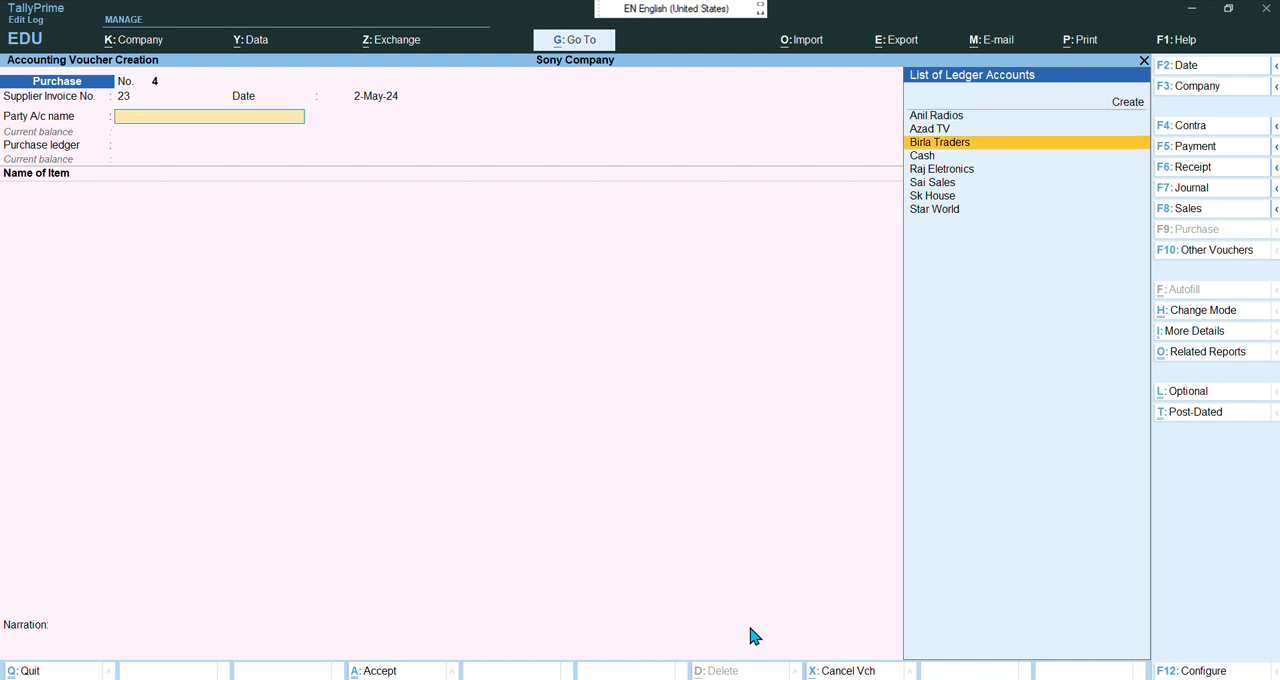
key("Return")
key("Return")
key("Return")
key("Return")
key("Return")
key("Return")
key("Return")
key("Return")
key("Return")
key("Return")
key("Return")
key("Return")
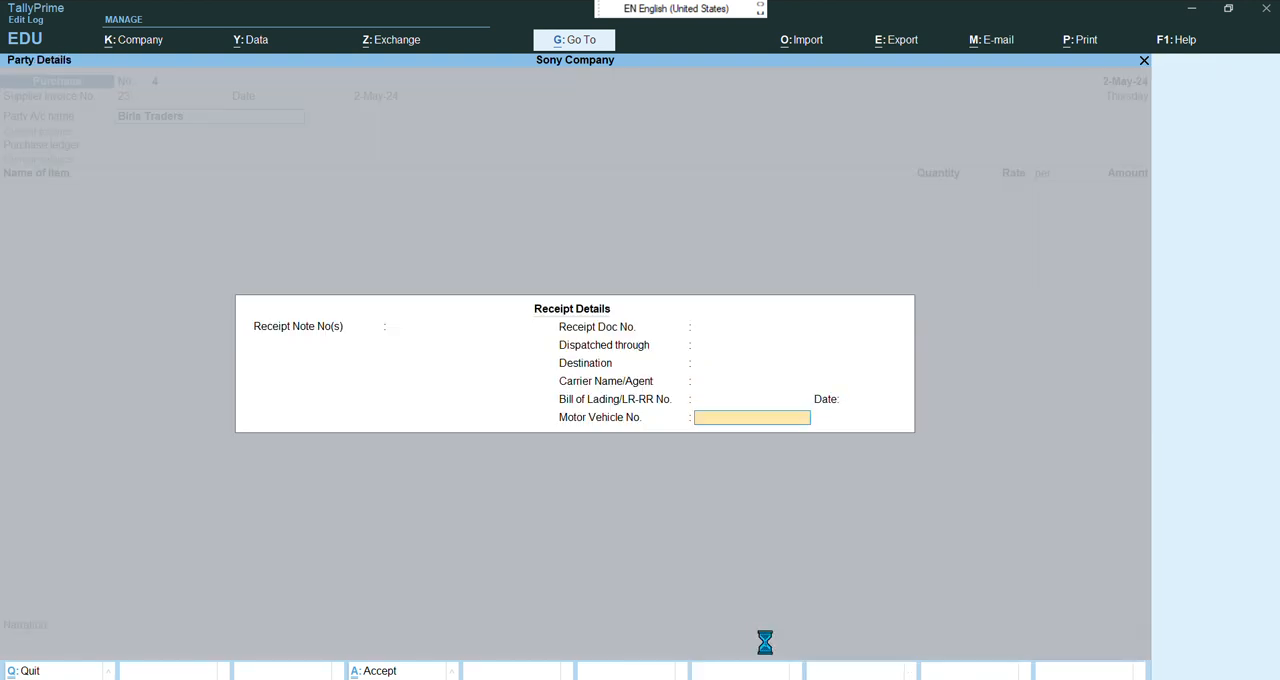
key("Return")
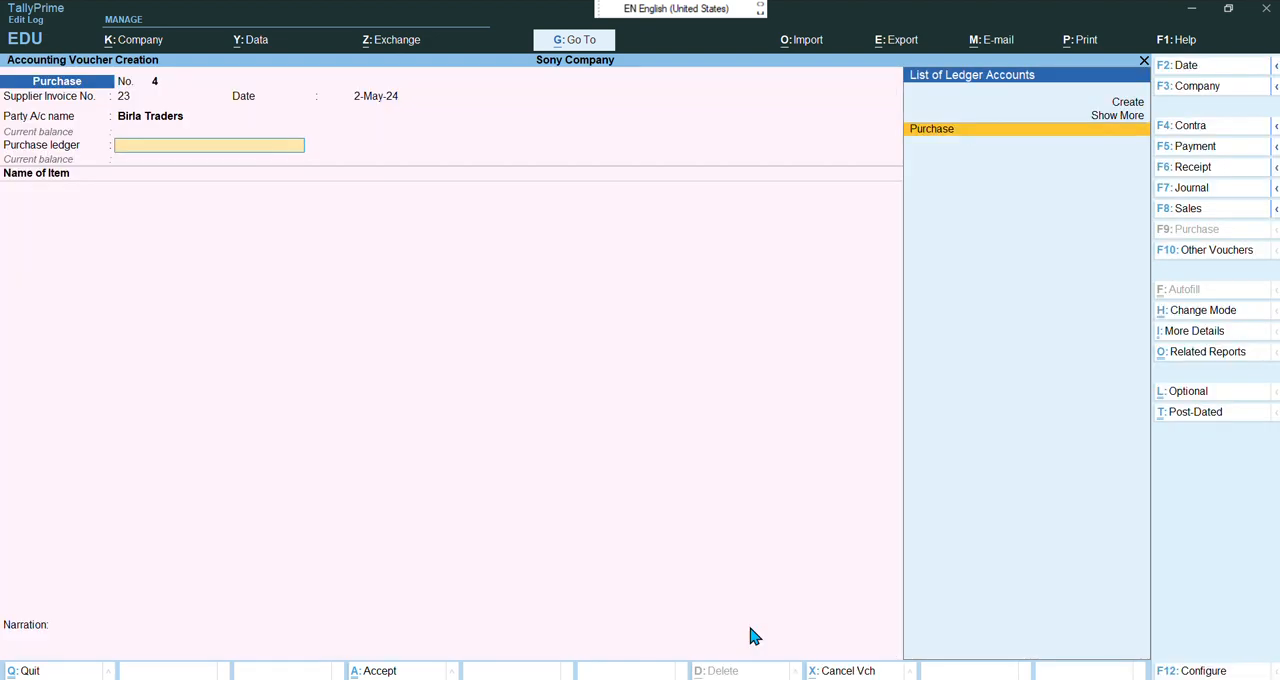
key("Return")
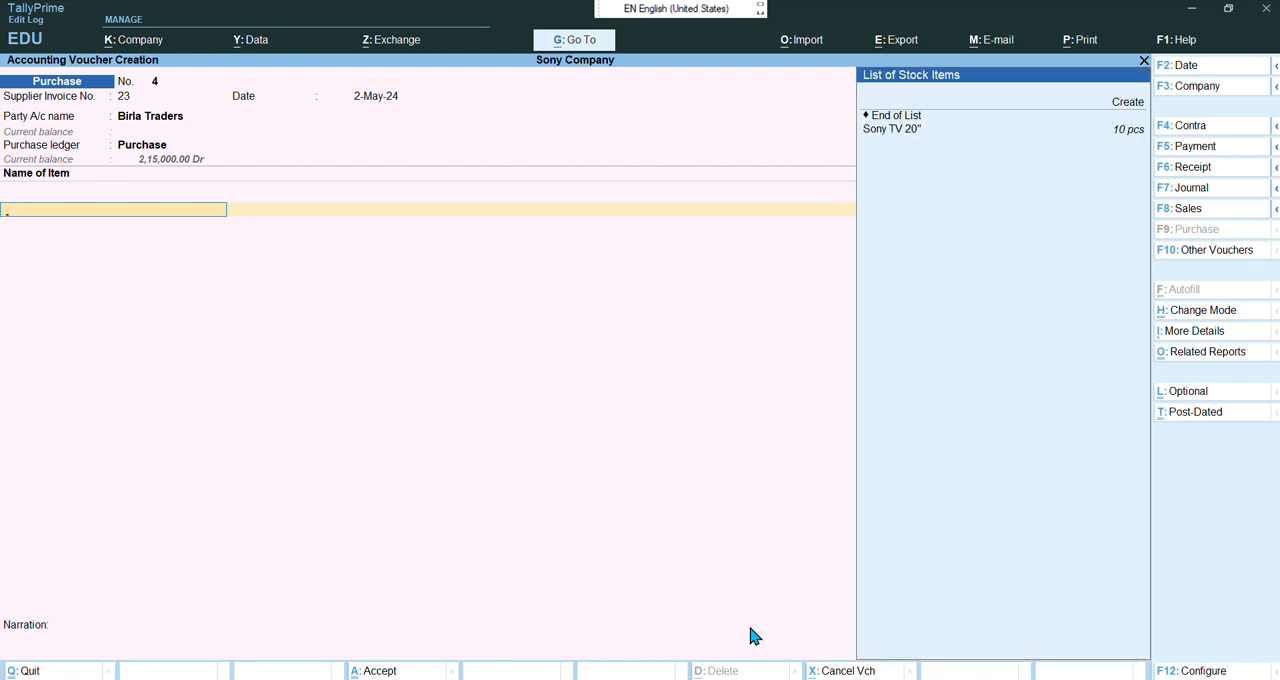
Add one Sony TV 20" to the voucher at a rate of 20,000 and accept the amount
key("Down")
key("Down")
key("Down")
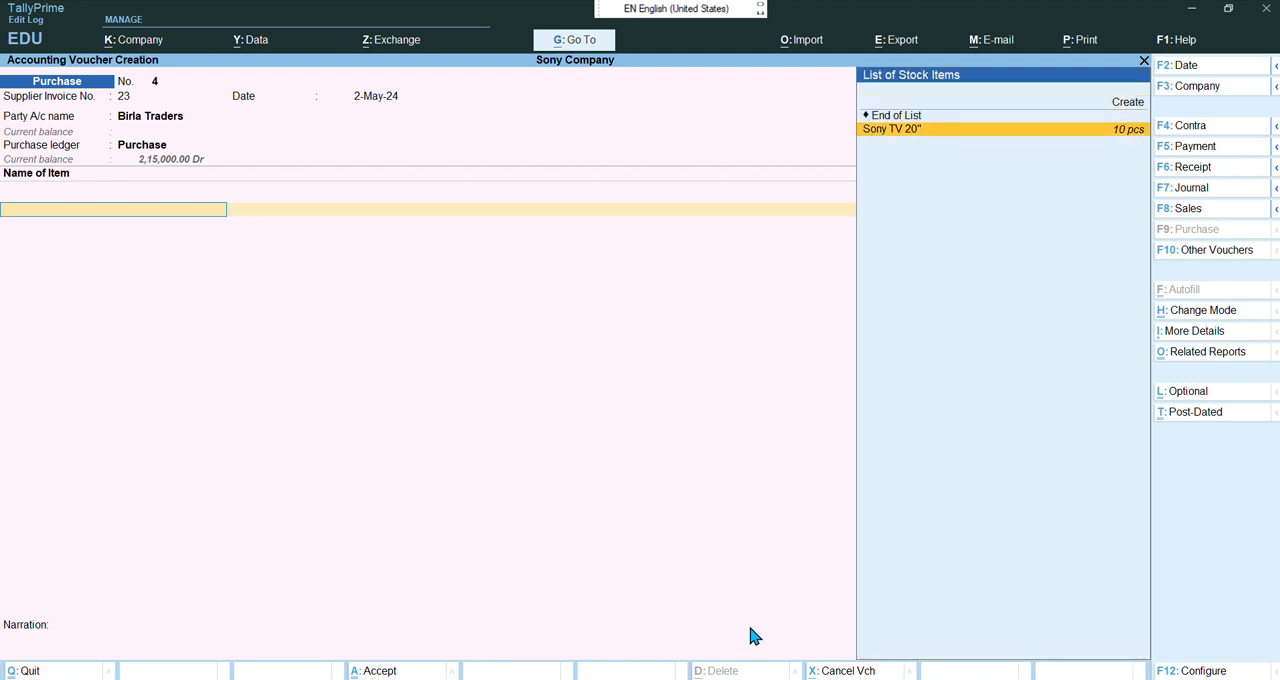
key("Return")
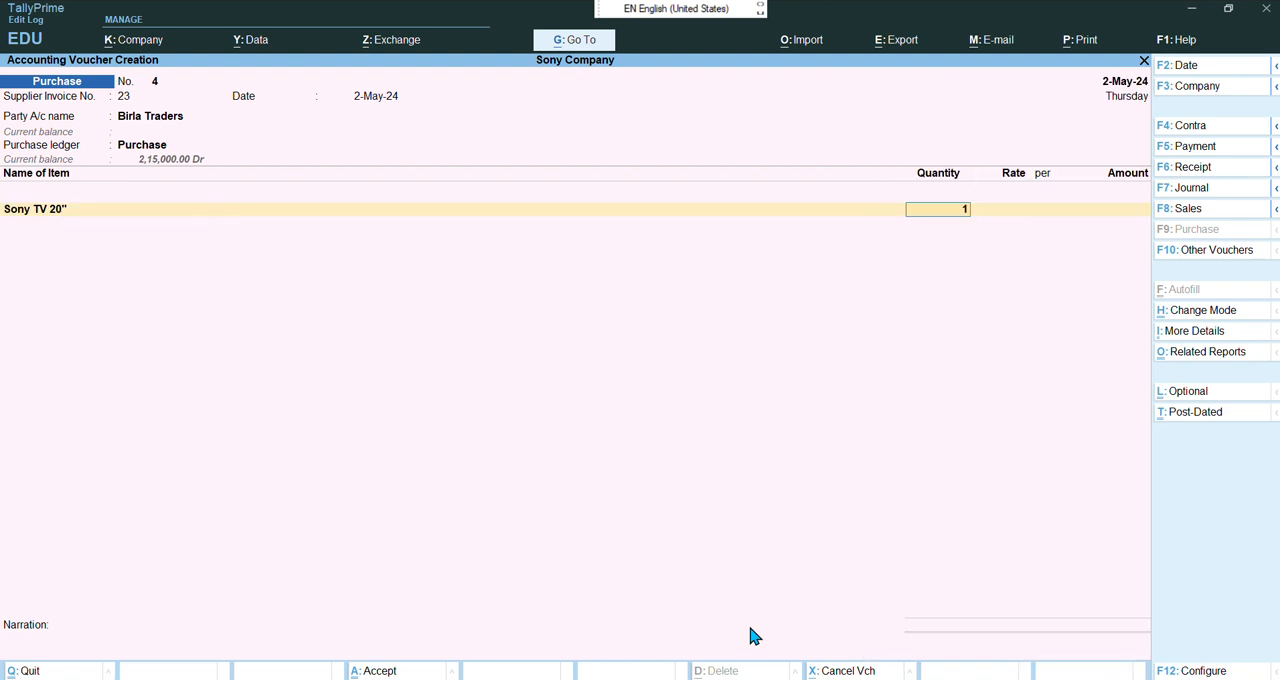
type("1")
key("Return")
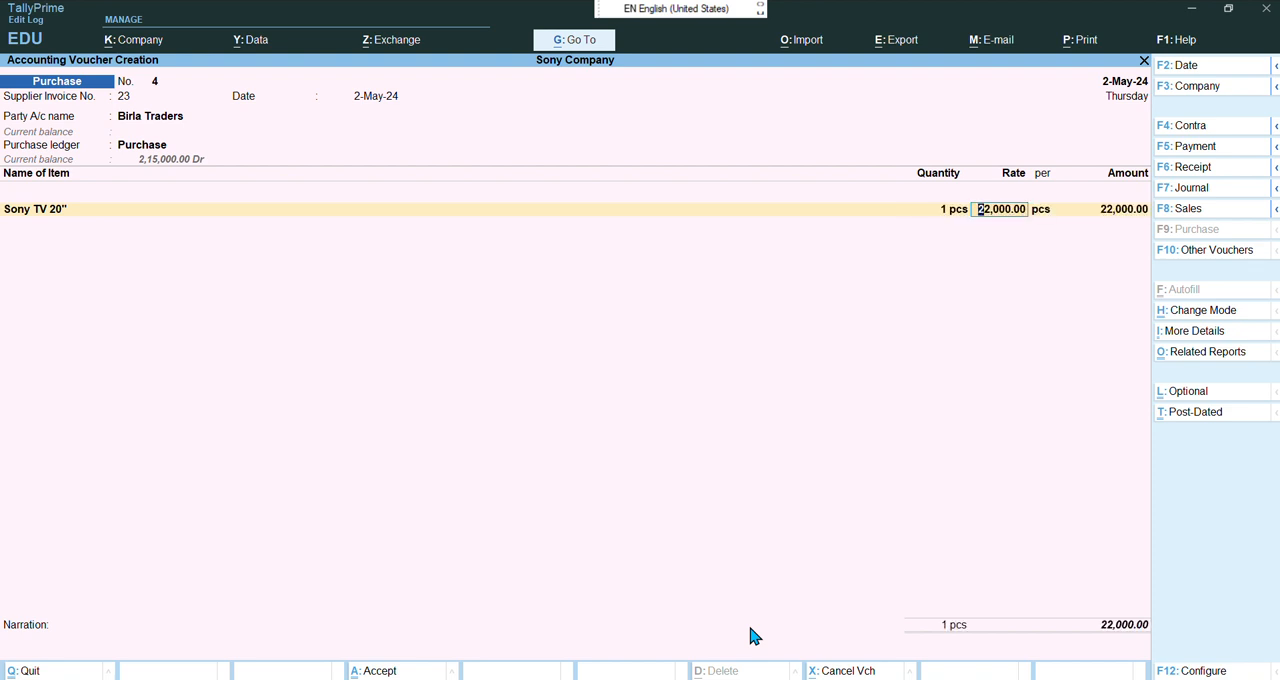
type("20,000")
key("Return")
key("Return")
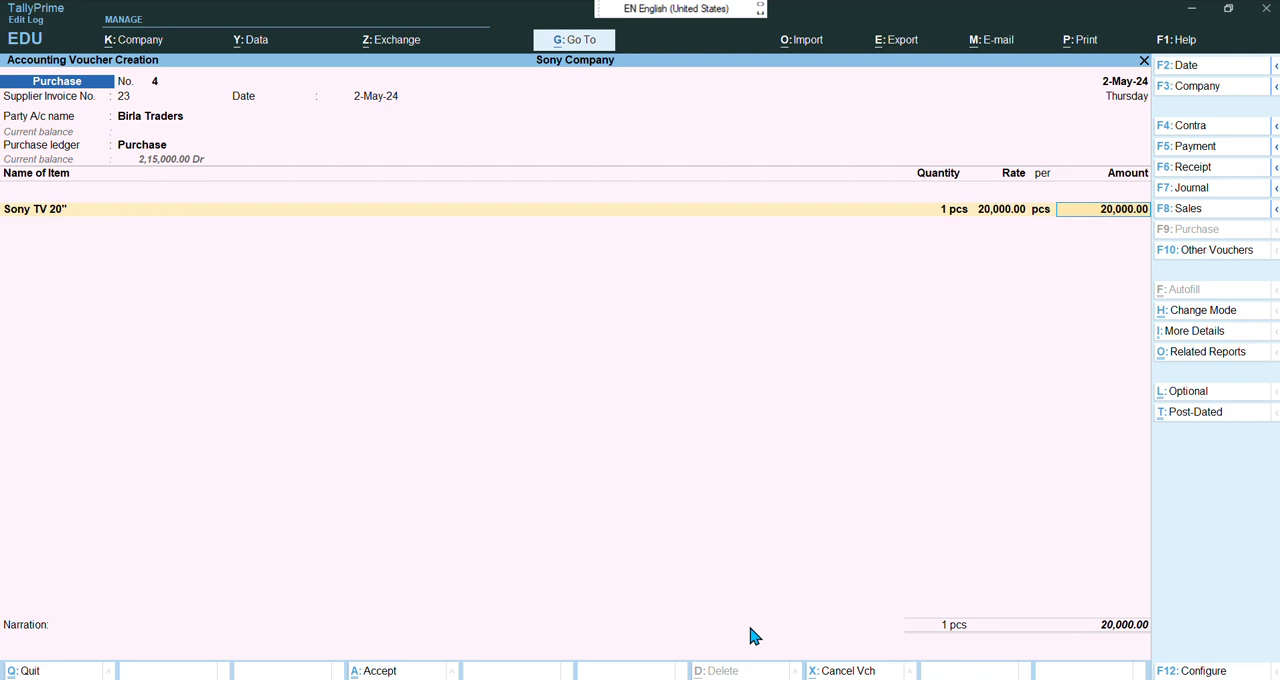
Allocate the amount as a New Ref bill named 23 with 5 days credit, then save the voucher
key("Return")
key("Return")
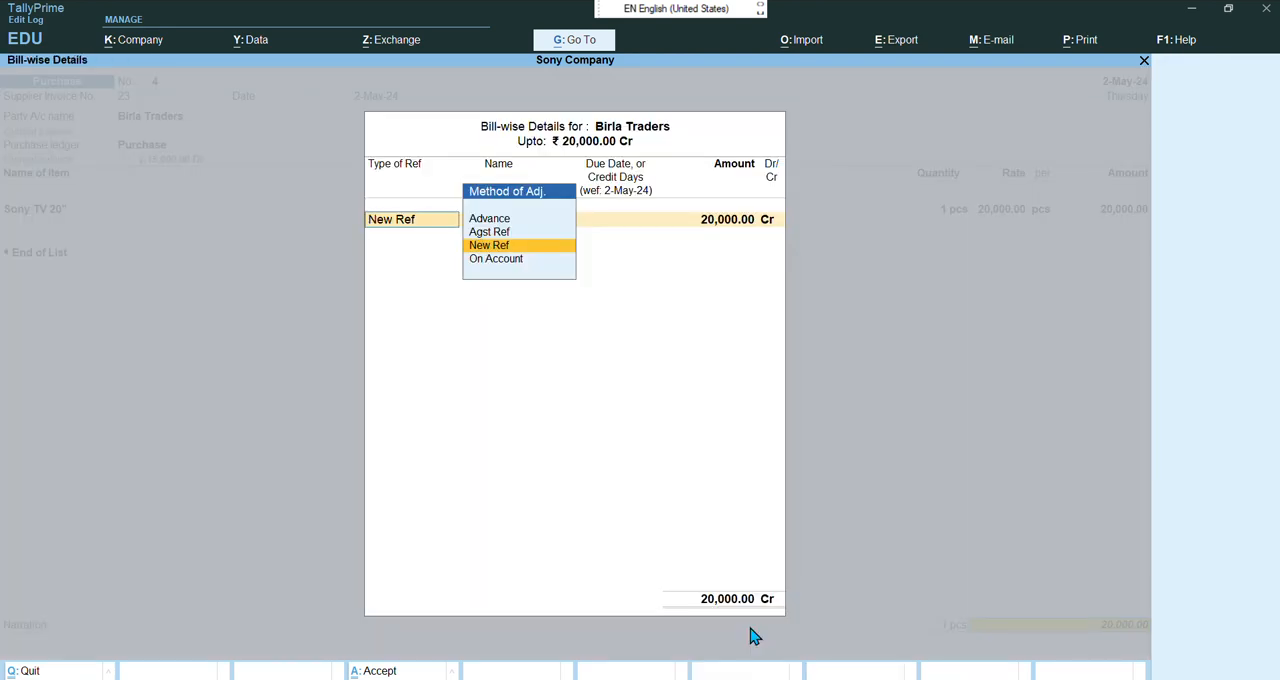
key("Return")
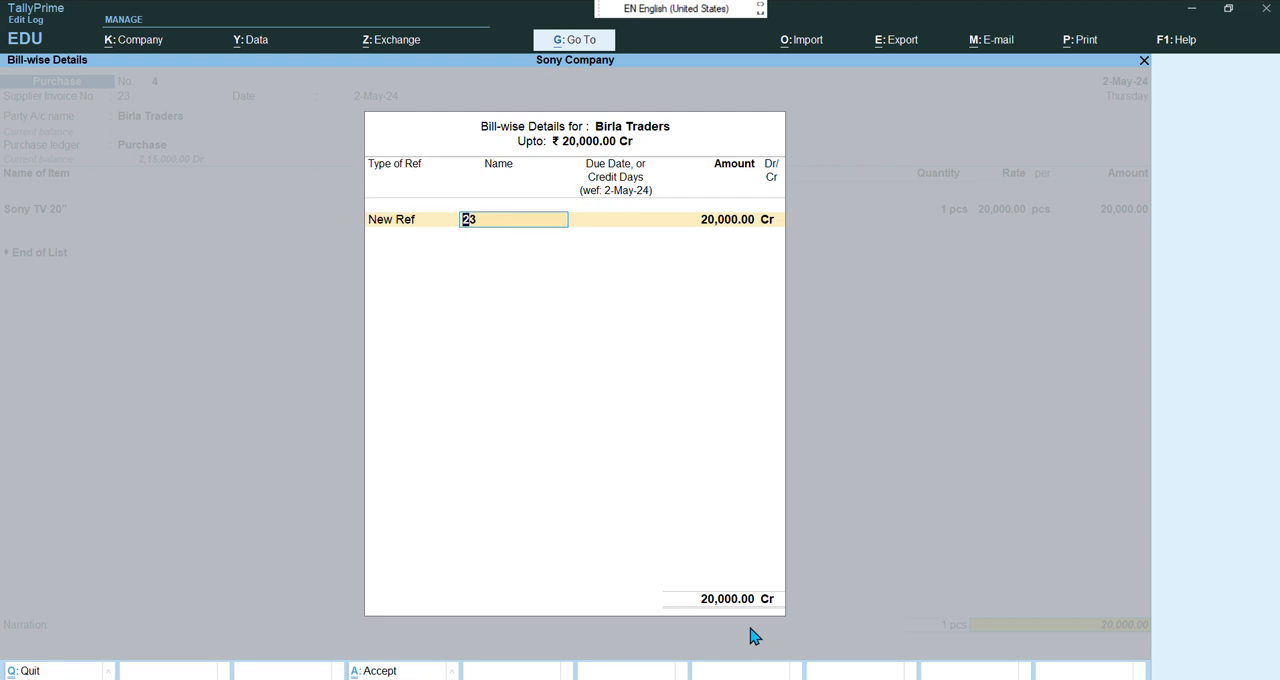
key("Return")
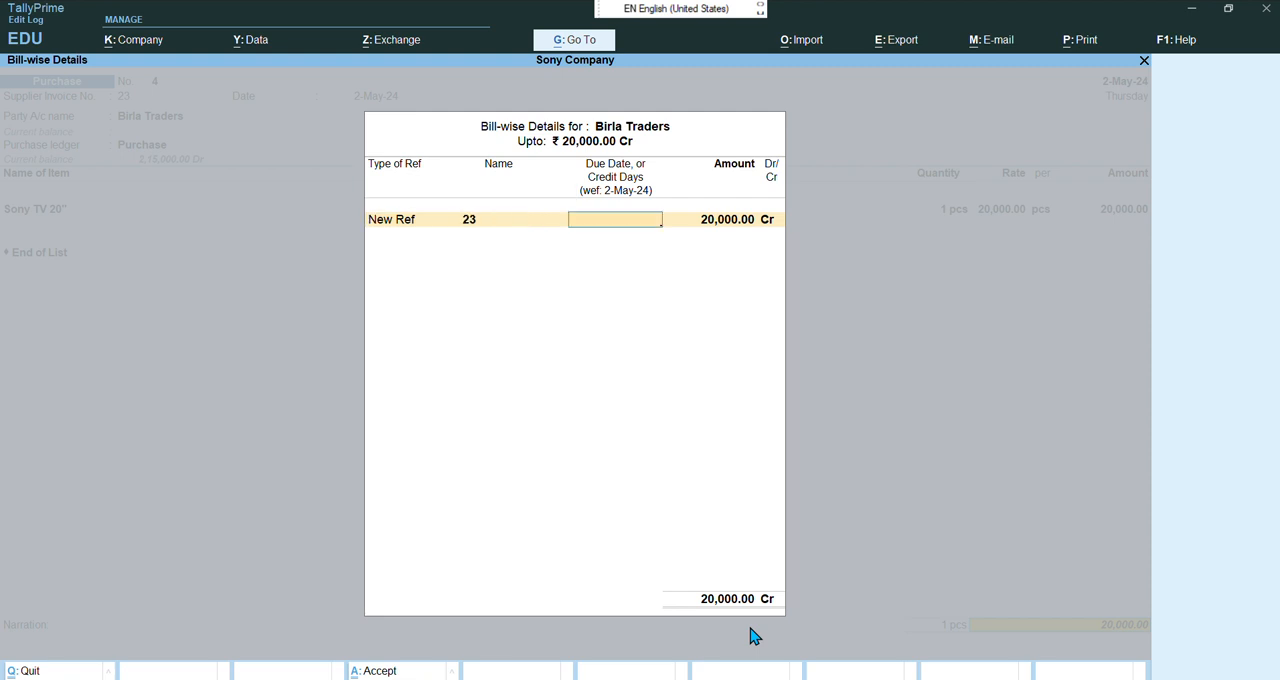
type("5")
key("Return")
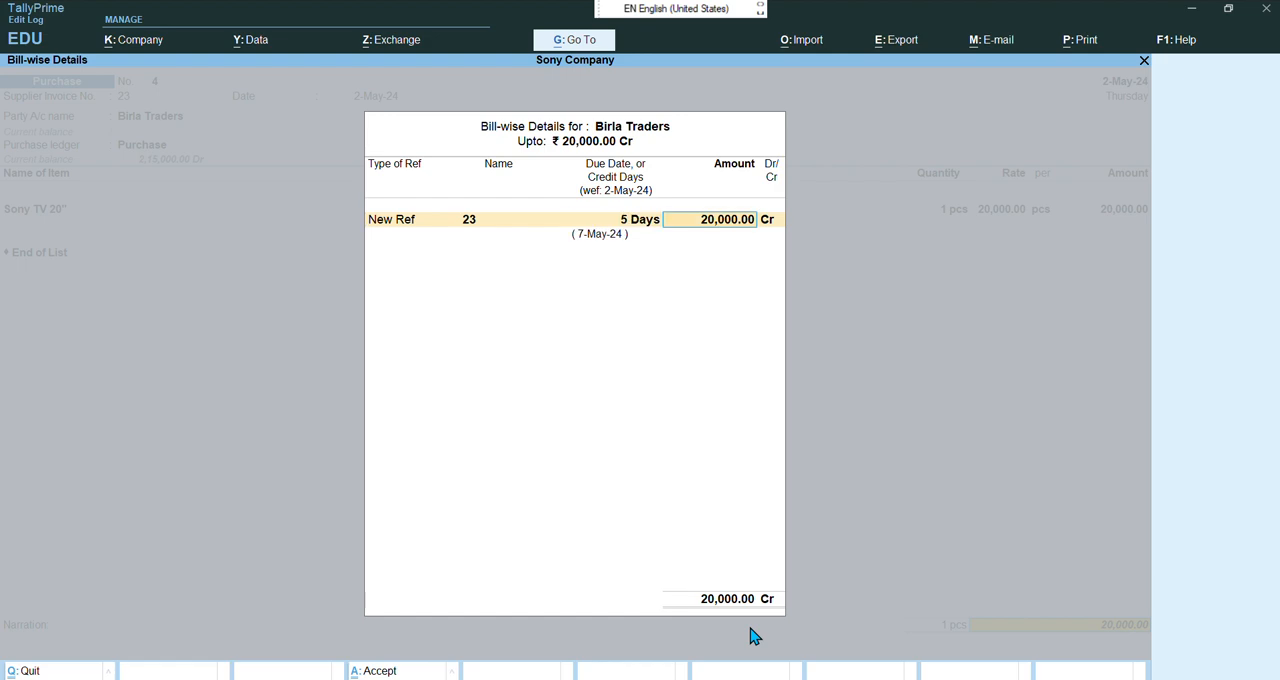
key("Return")
key("Return")
key("Return")
key("Return")
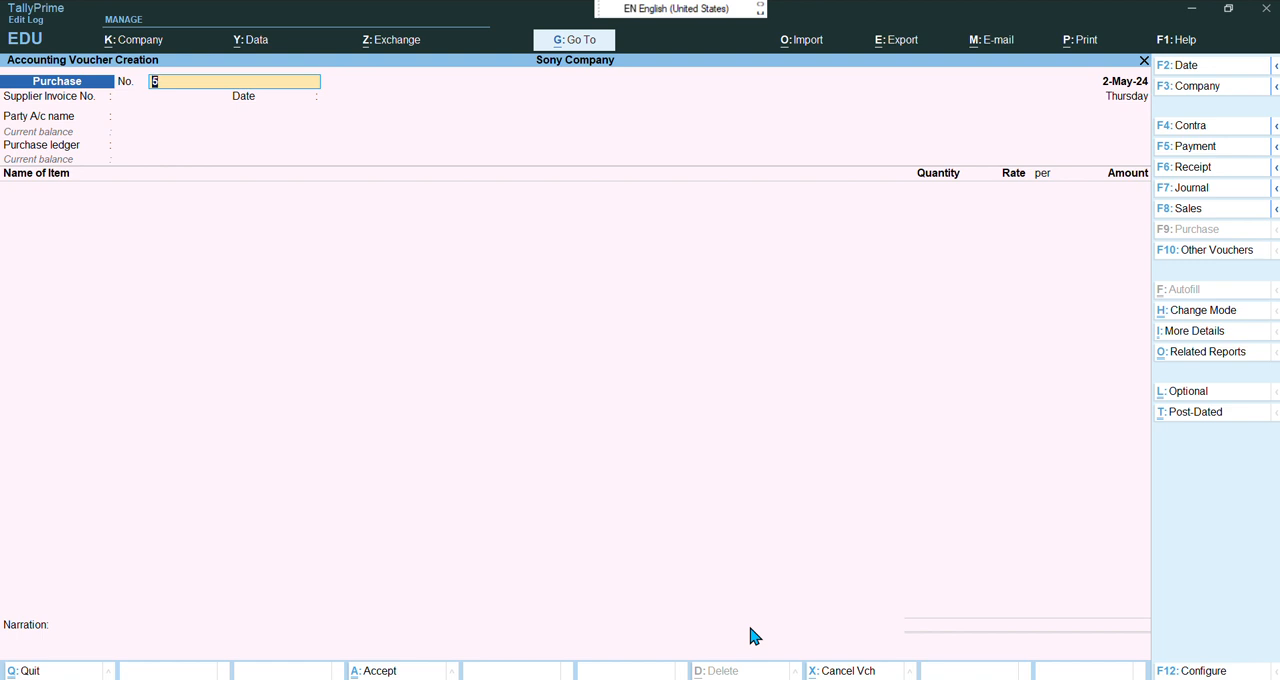
Start the next purchase voucher with supplier invoice number 371 dated 2-May-24
key("Return")
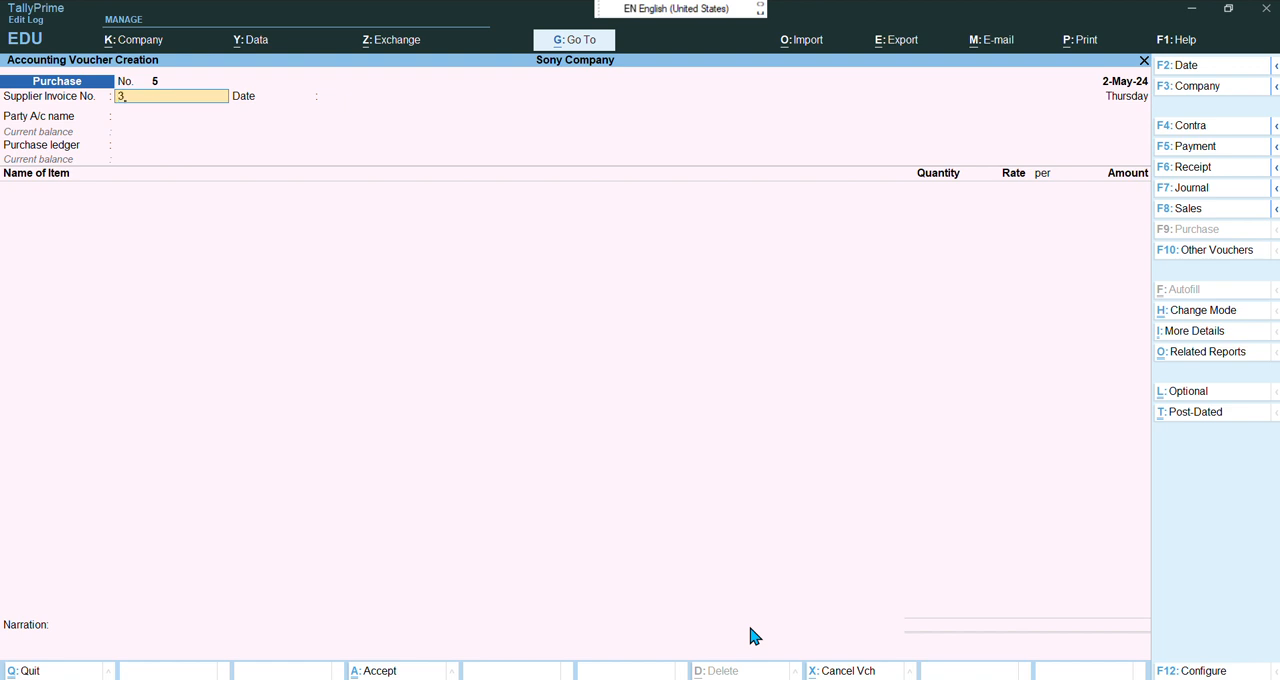
type("371")
key("Return")
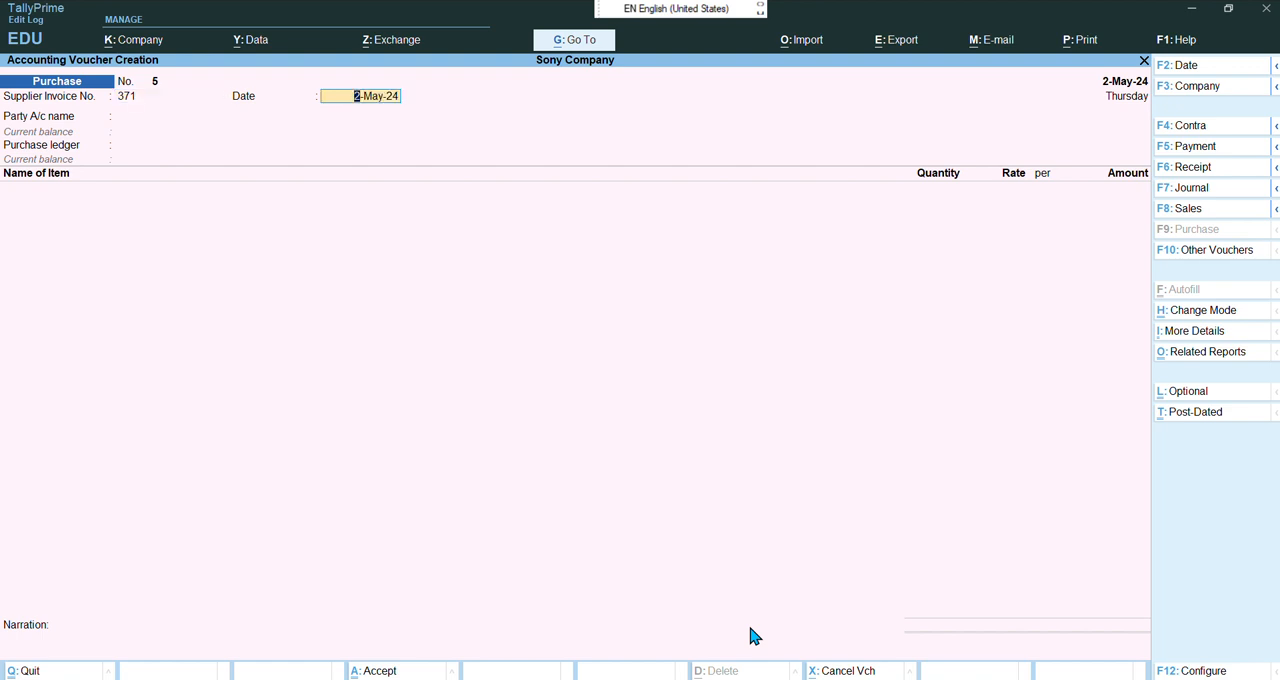
key("Return")
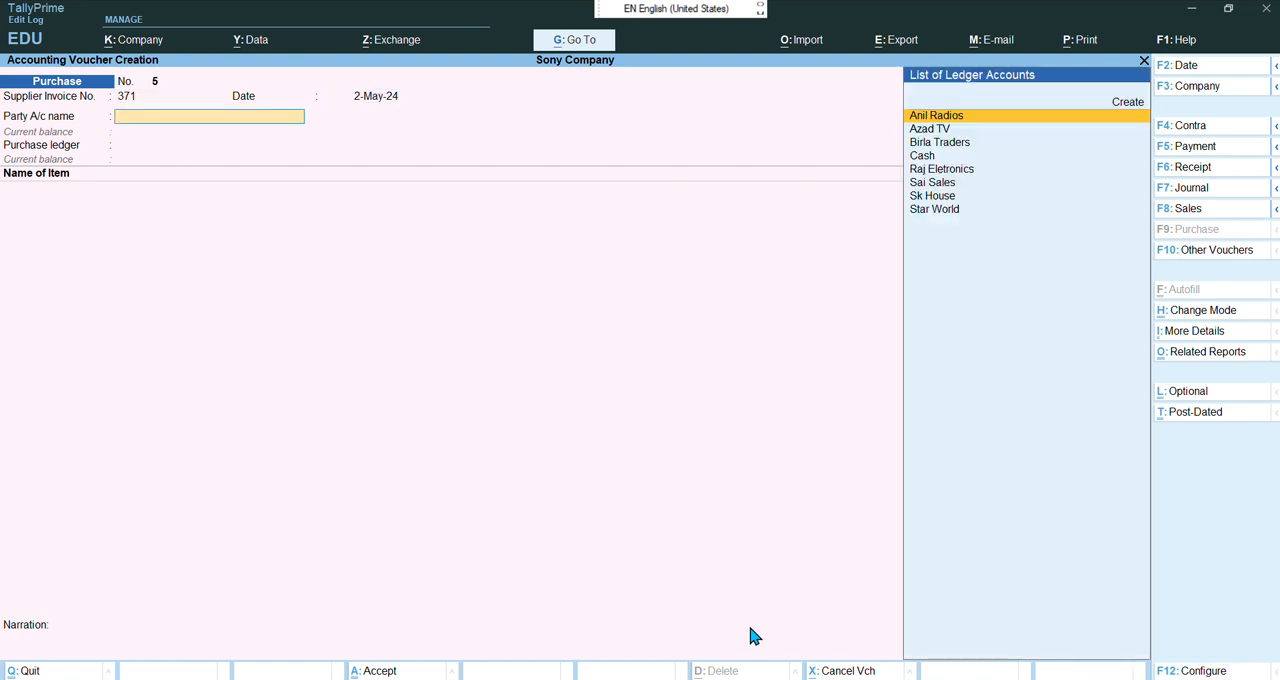
Choose Raj Eletronics as the party, skip through the receipt and party details, and keep Purchase as the ledger
key("Down")
key("Down")
key("Down")
key("Down")
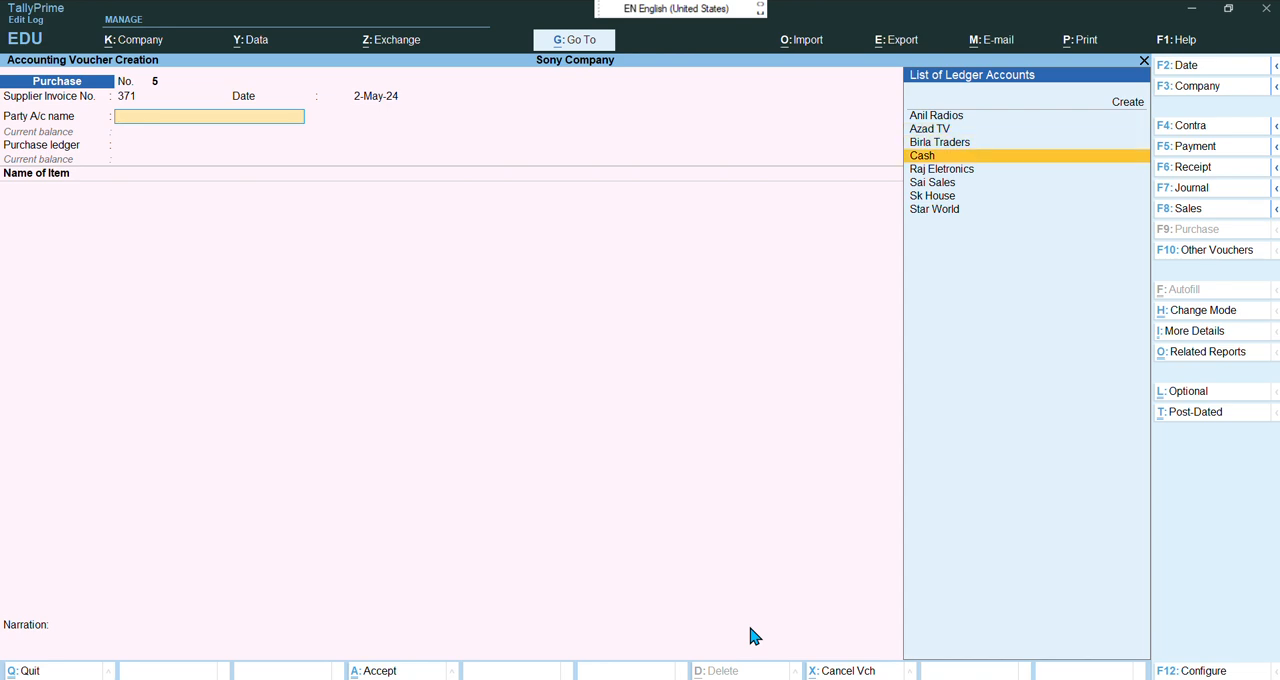
key("Return")
key("Return")
key("Return")
key("Return")
key("Return")
key("Return")
key("Return")
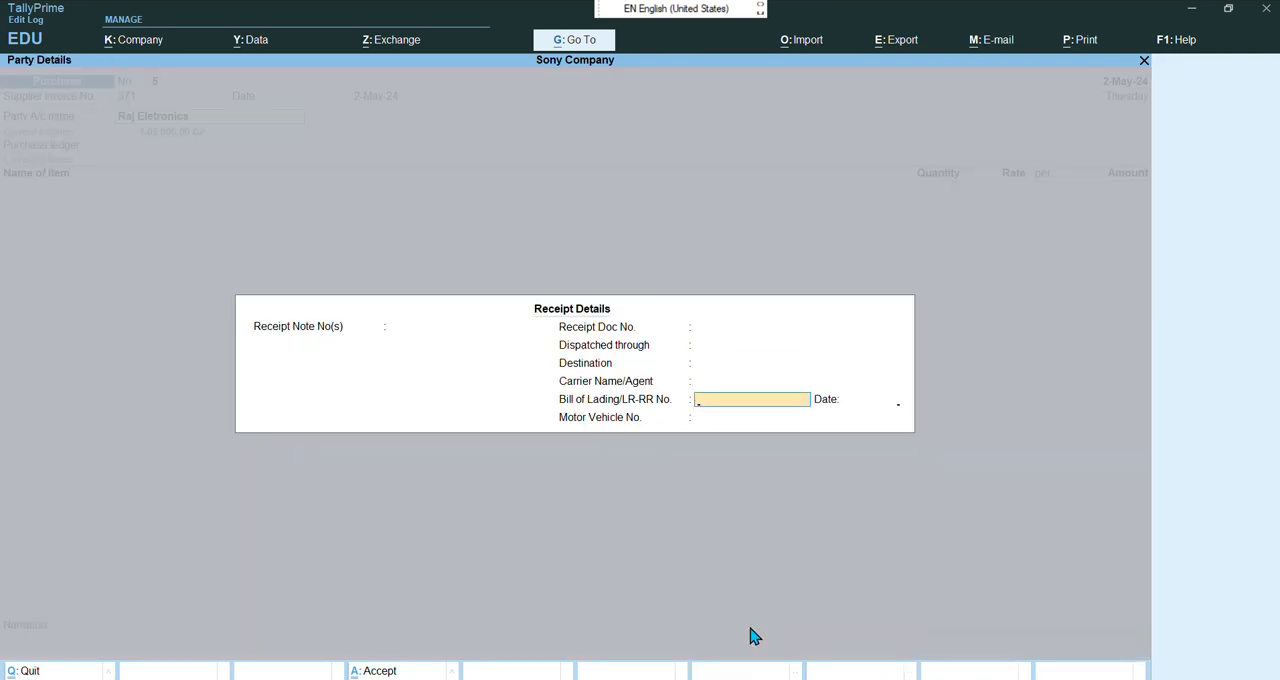
key("Return")
key("Return")
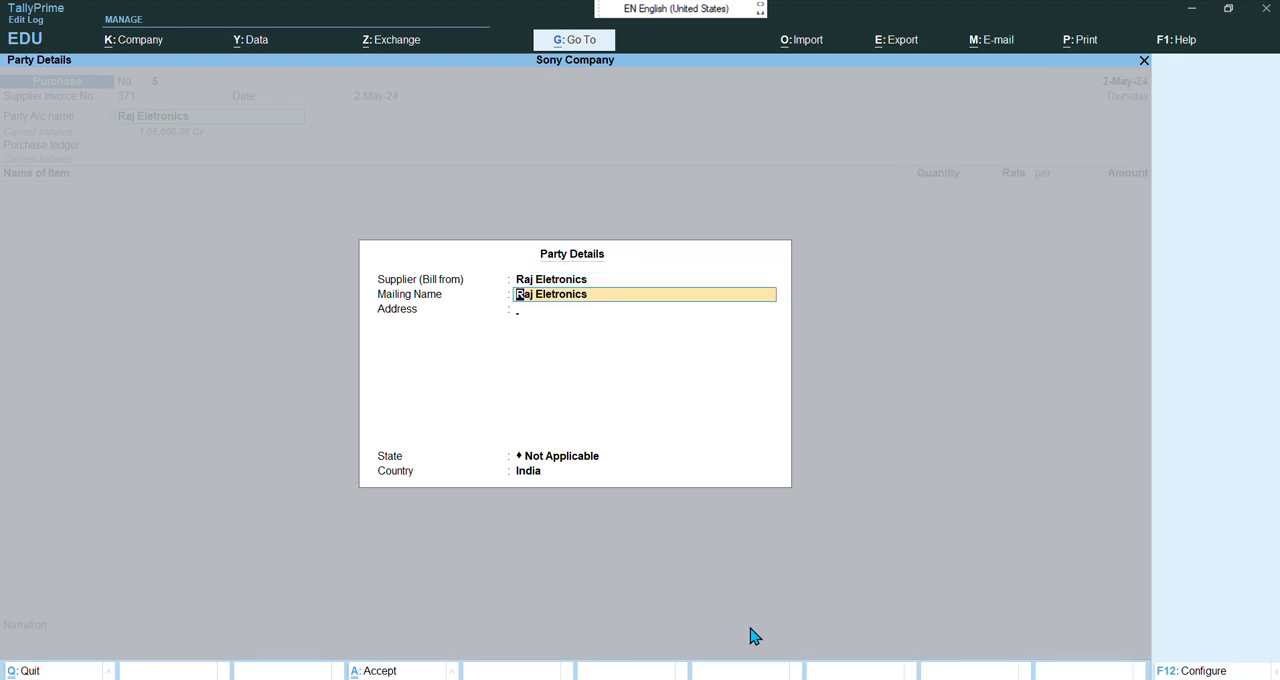
key("Return")
key("Return")
key("Return")
key("Return")
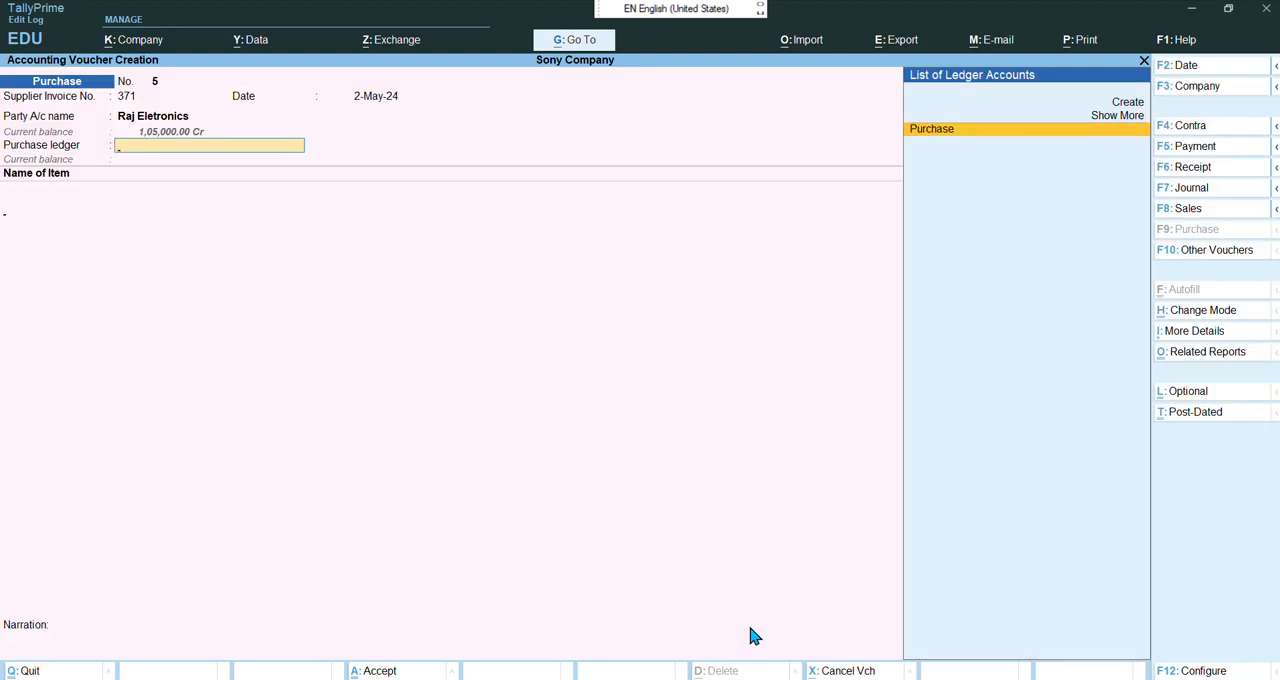
key("Return")
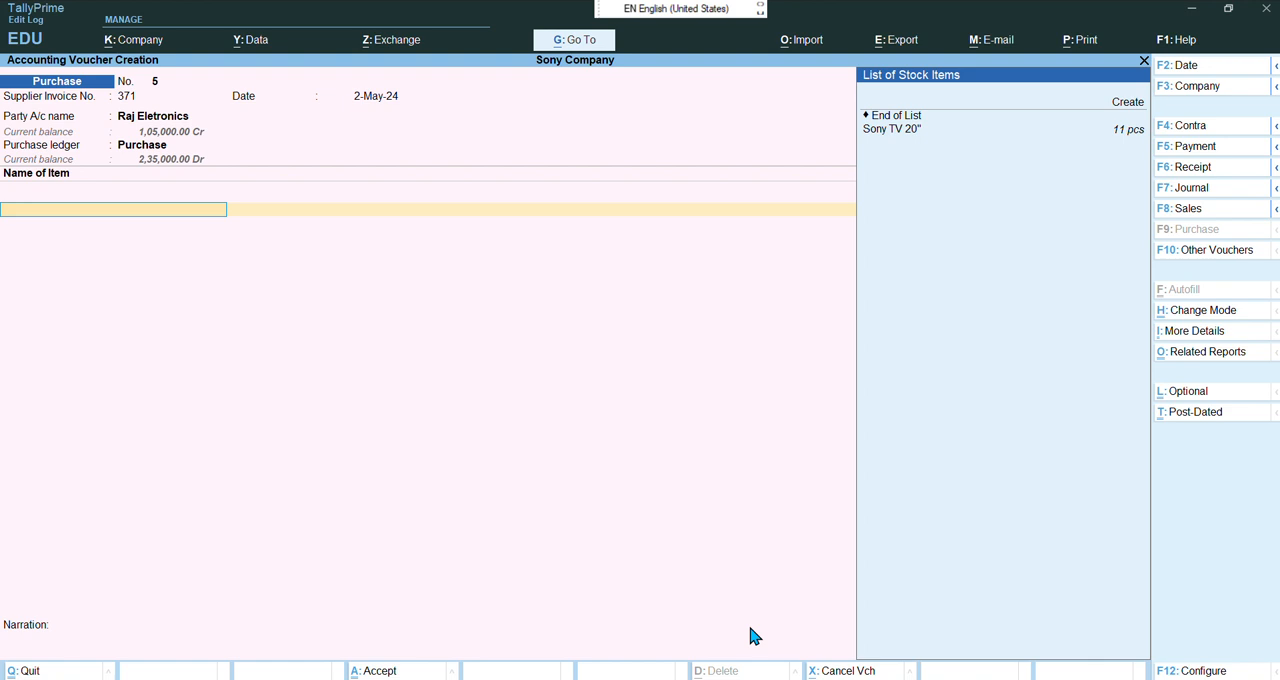
Add one Sony TV 20" to the voucher at a rate of 21,000 and accept the amount
key("Down")
key("Return")
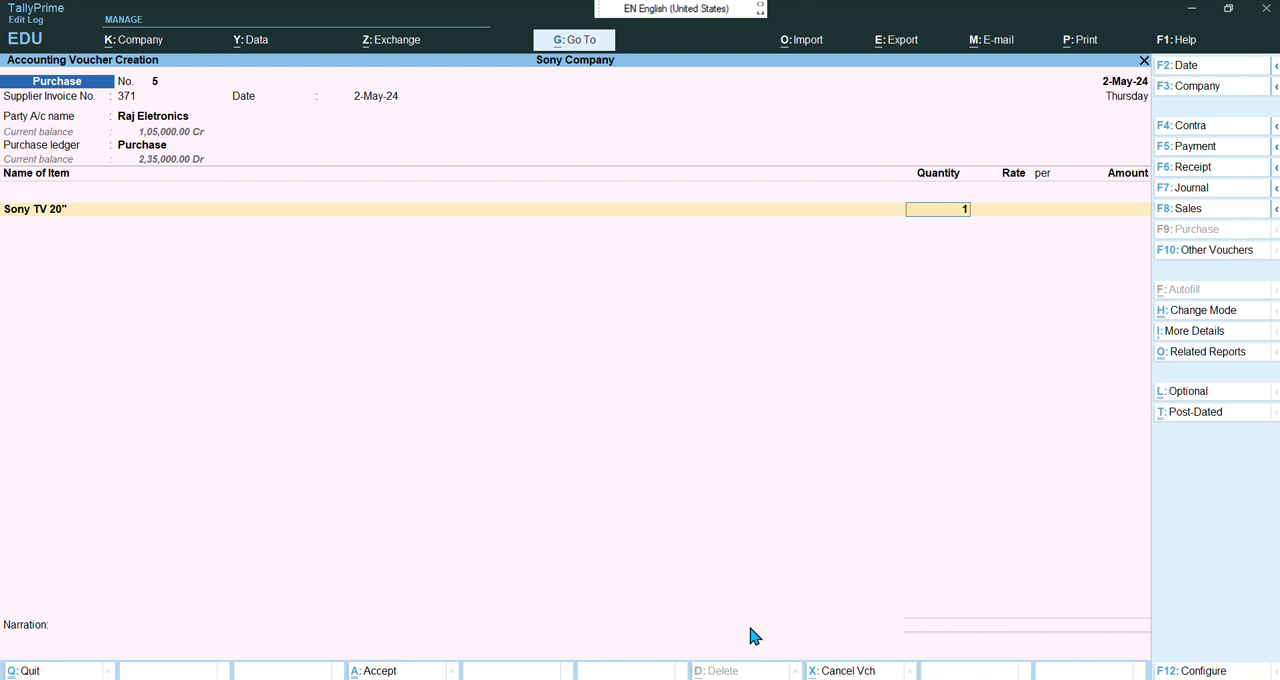
key("Return")
type("2")
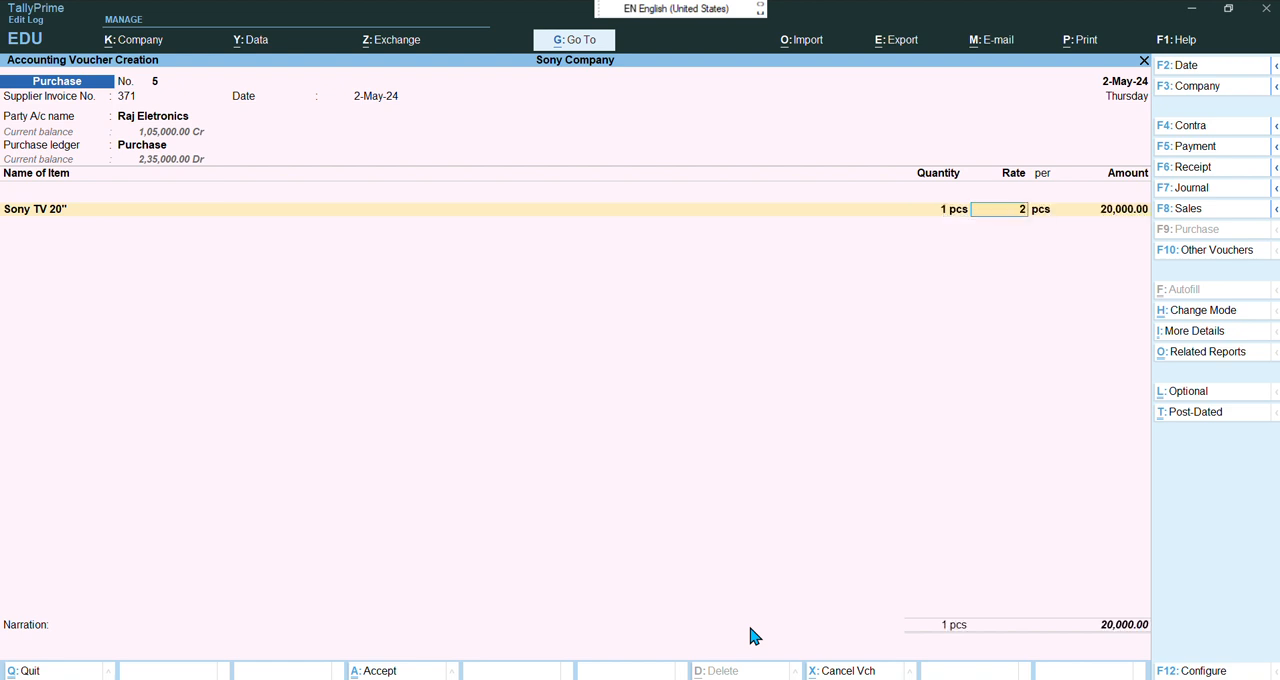
type("1,000")
key("Return")
key("Return")
key("Return")
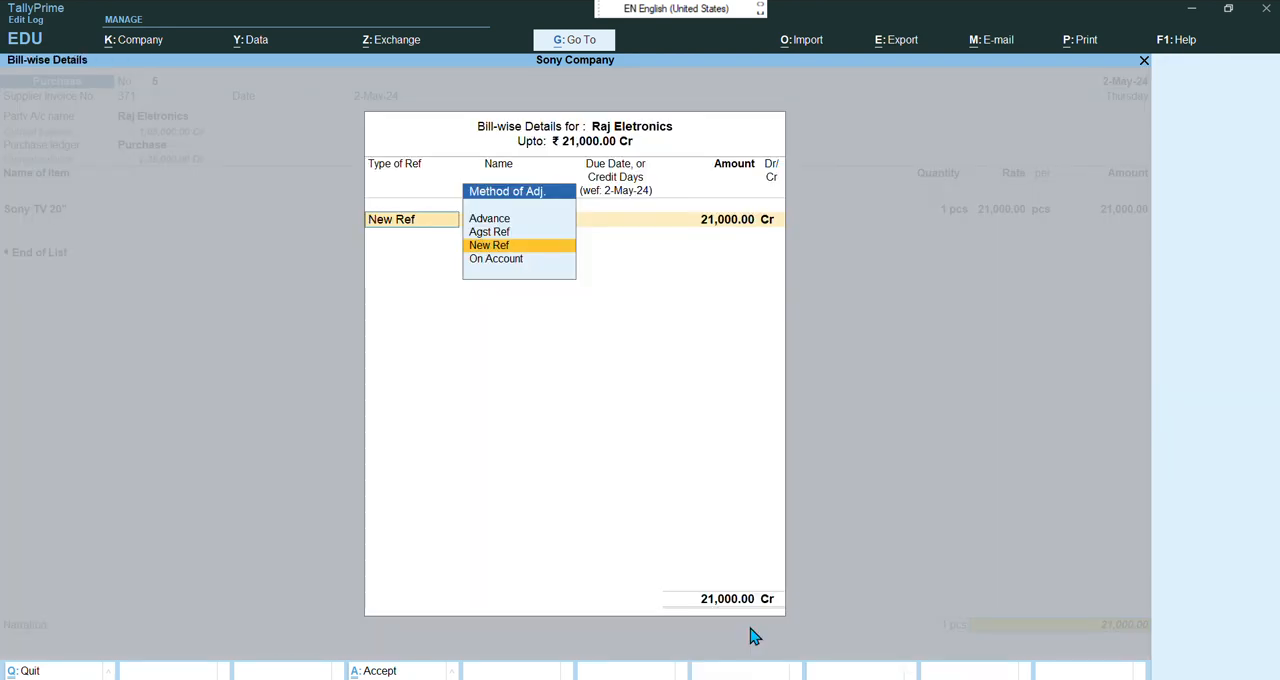
Allocate the amount as a New Ref bill named 371 with 10 days credit
key("Return")
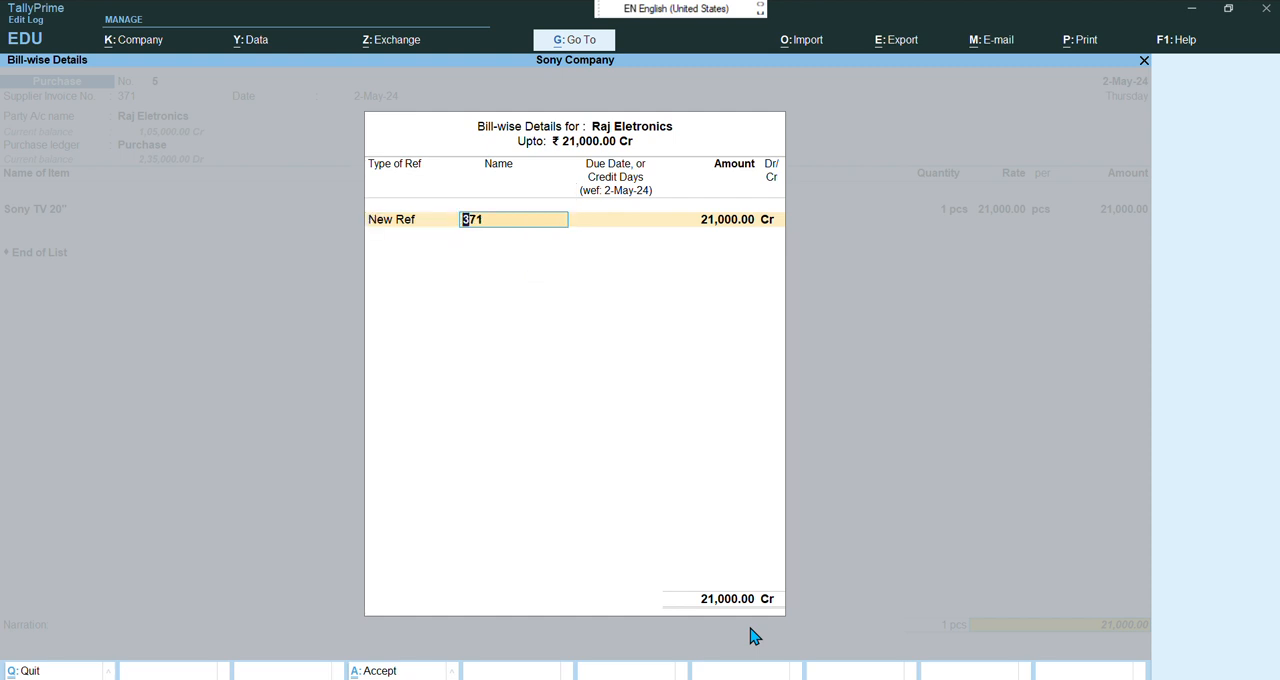
key("Return")
type("1")
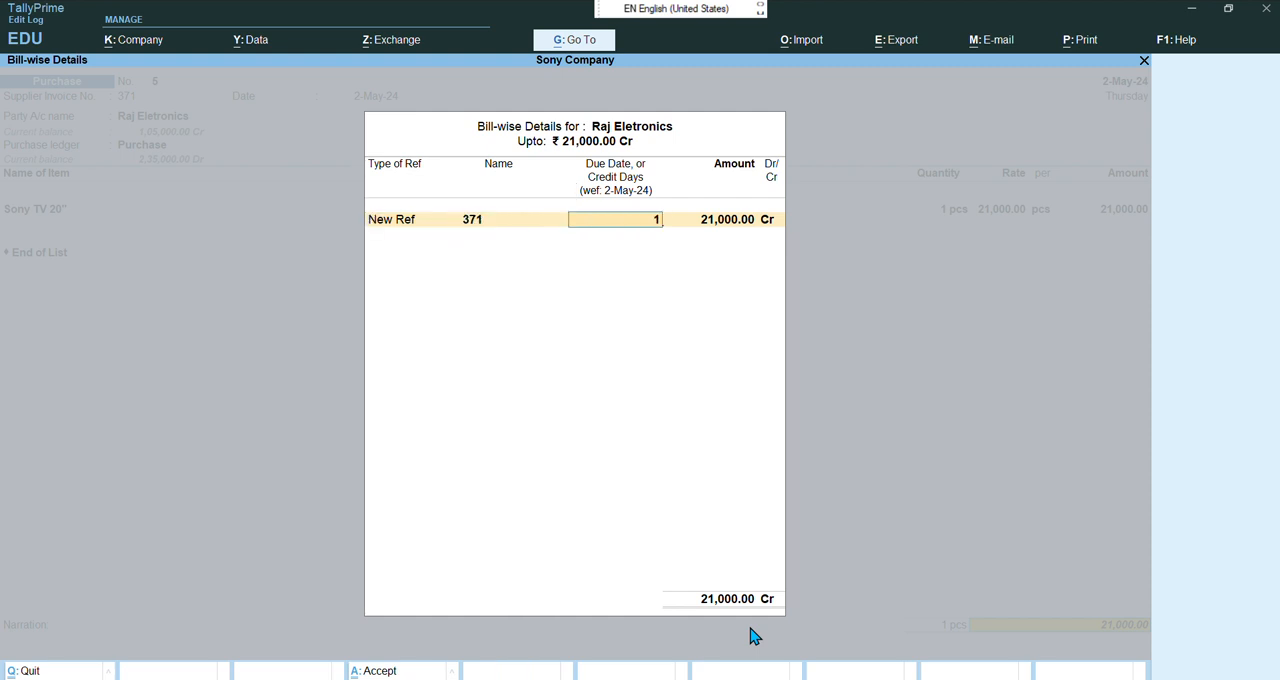
type("0")
key("Return")
key("Return")
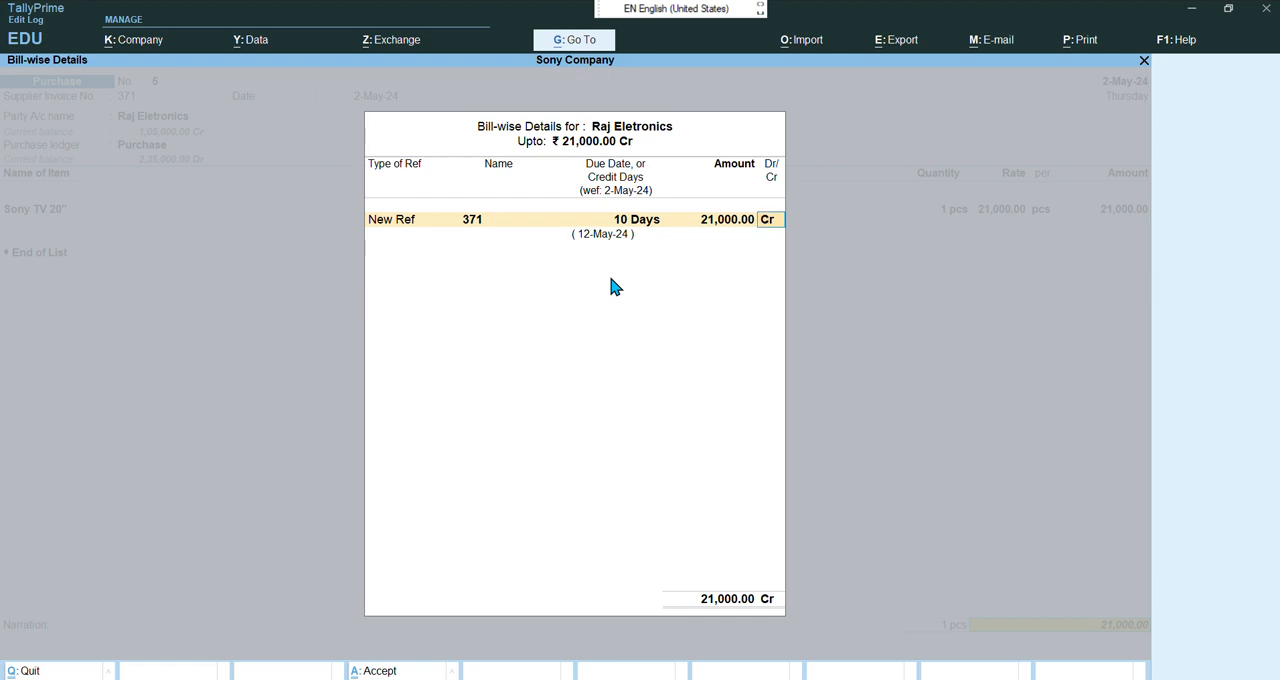
Finish the bill-wise allocation and accept the purchase voucher for Raj Eletronics
key("Return")
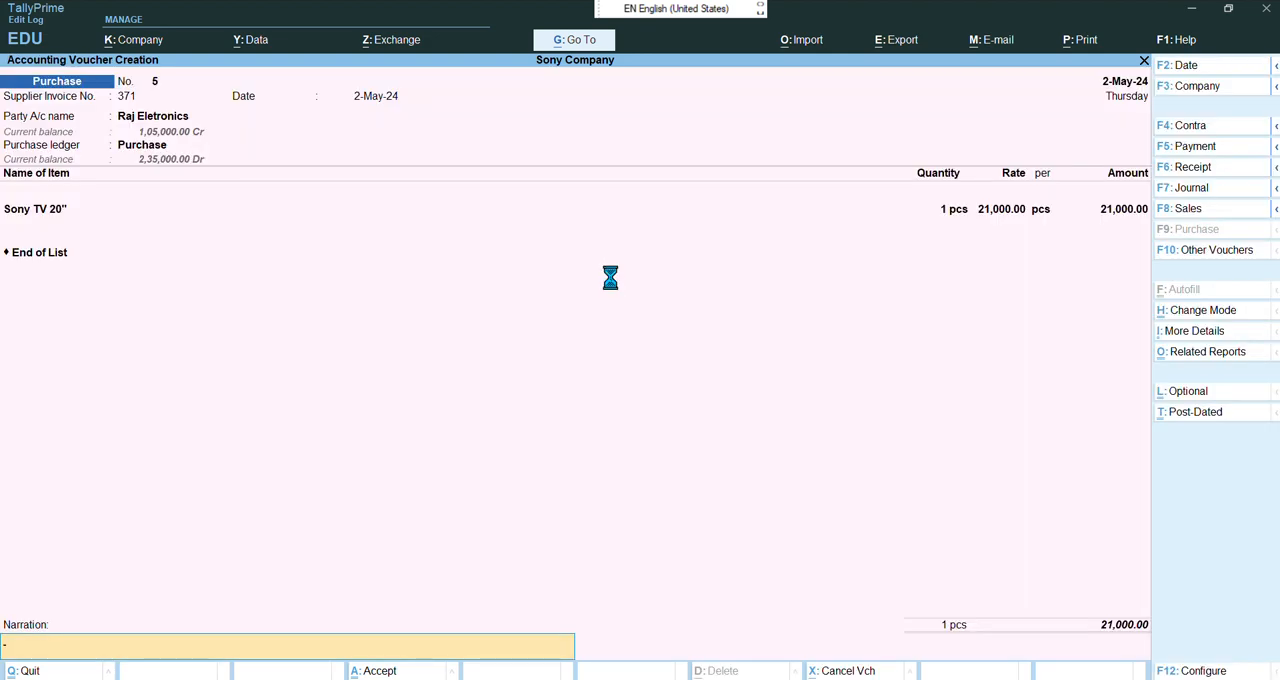
key("Return")
key("Return")
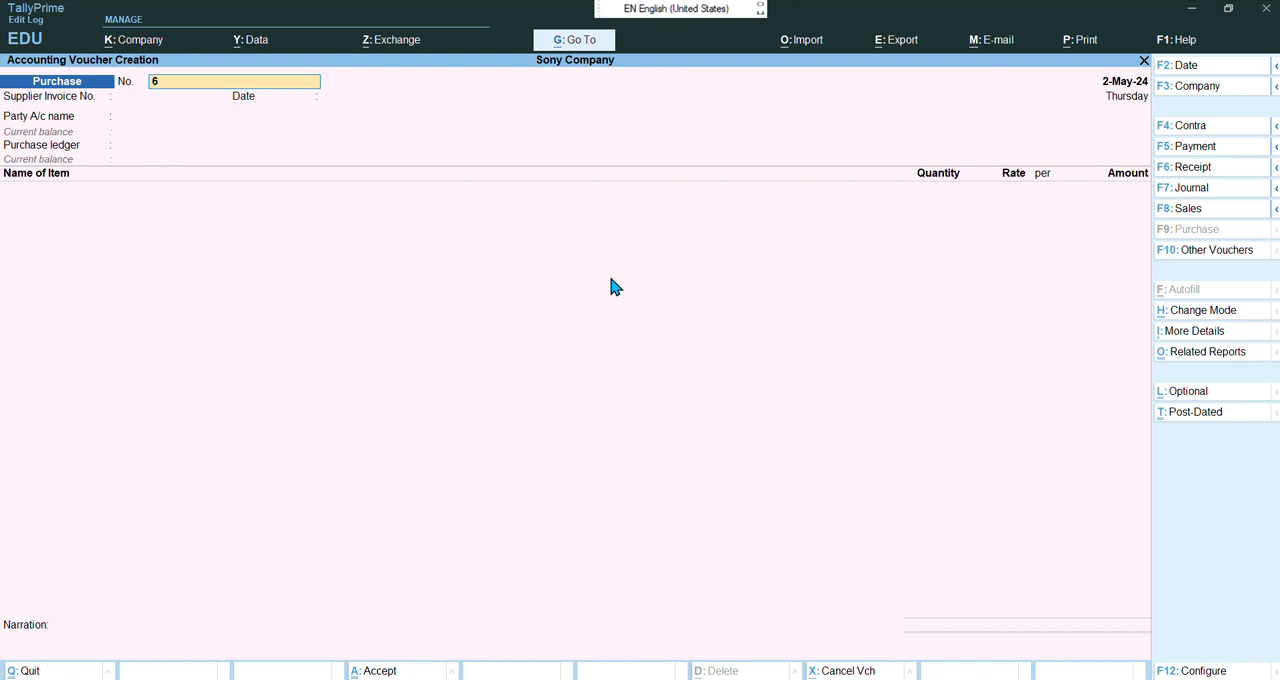
Review the sales voucher instructions and sales table in the chapter 19 bill wise entry PDF
mouse_move(846, 624)
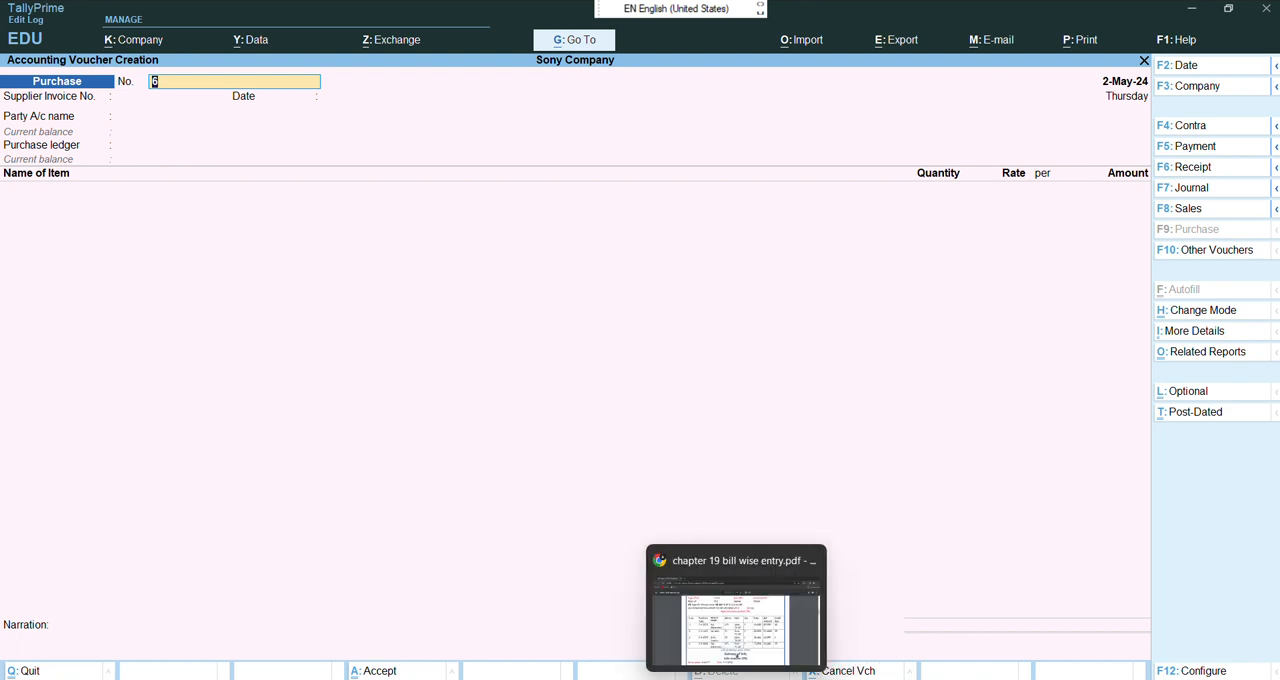
left_click(786, 624)
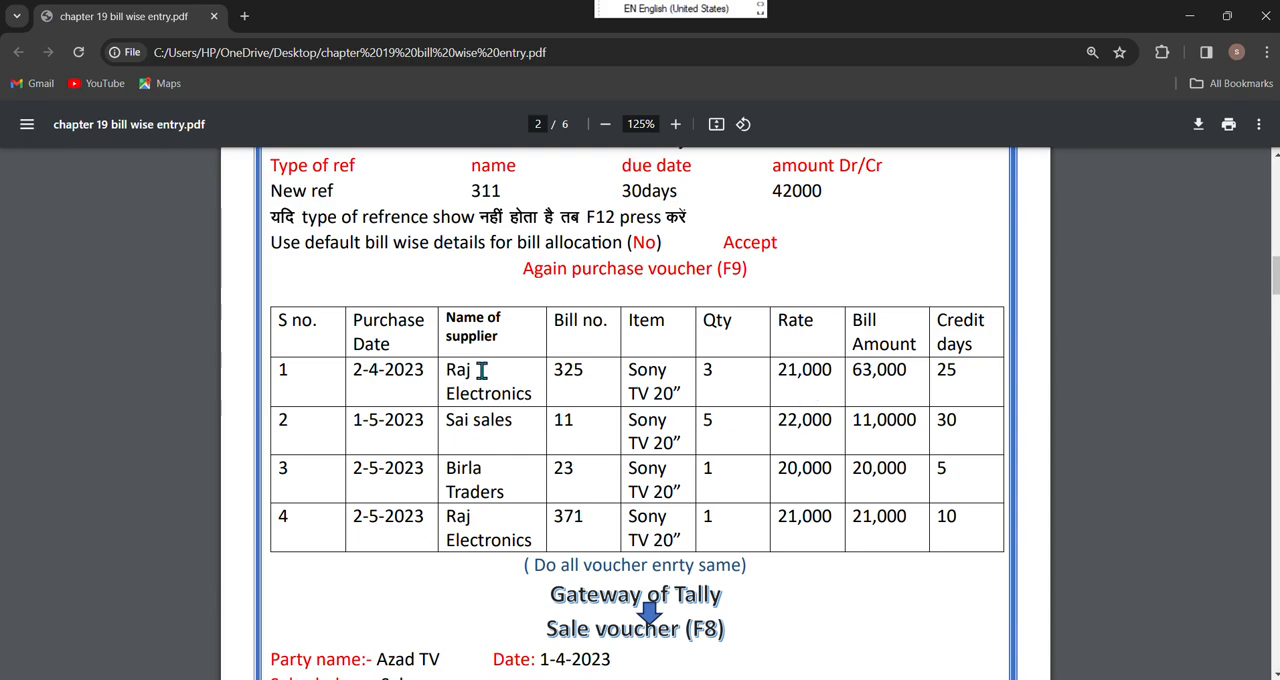
scroll(1170, 408, "down", 5)
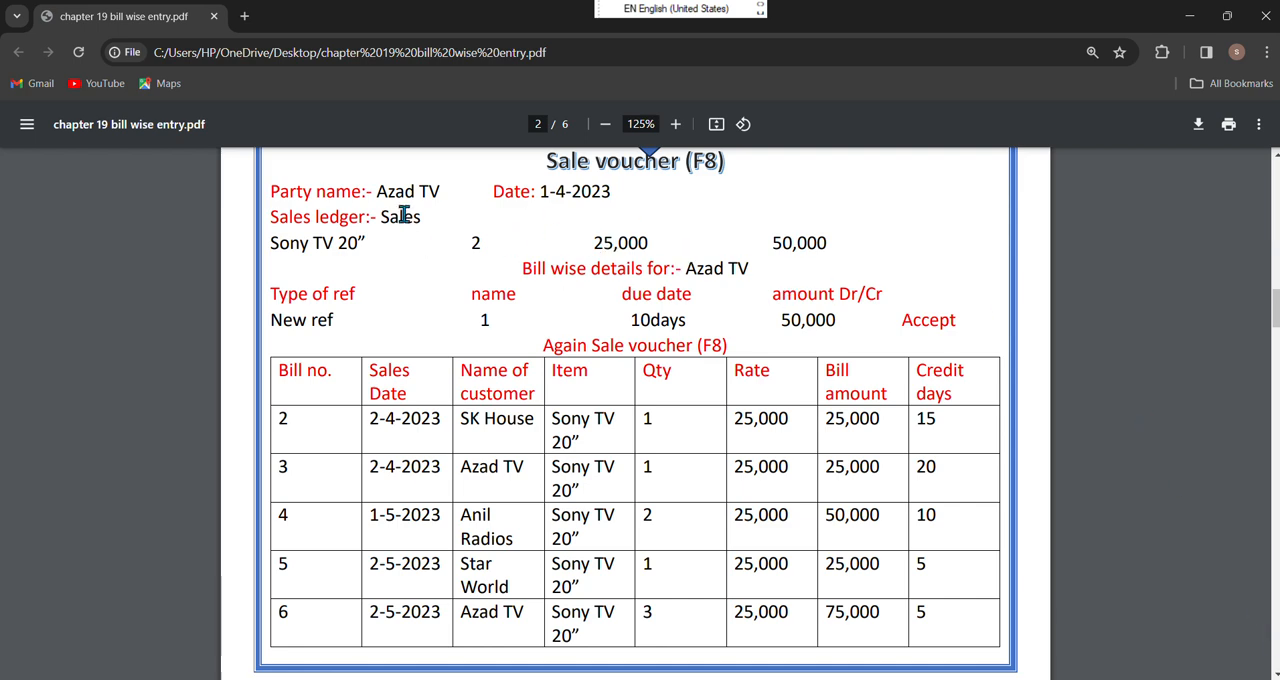
mouse_move(790, 678)
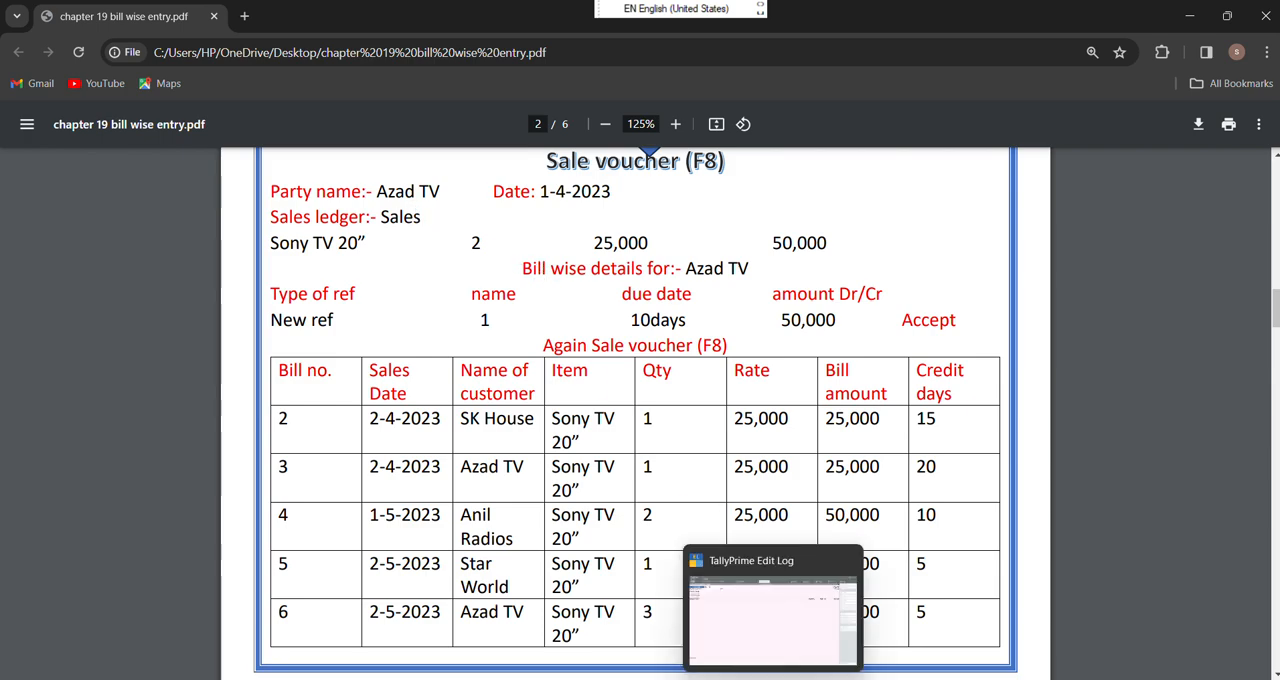
left_click(769, 658)
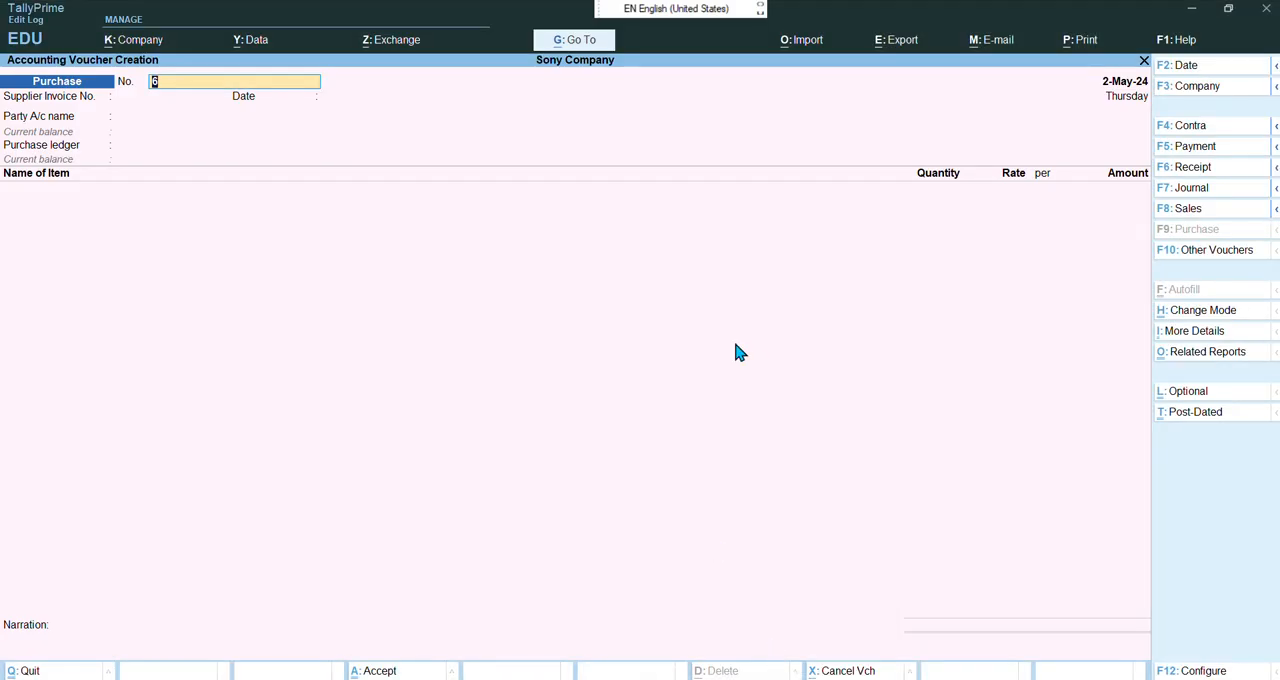
left_click(556, 26)
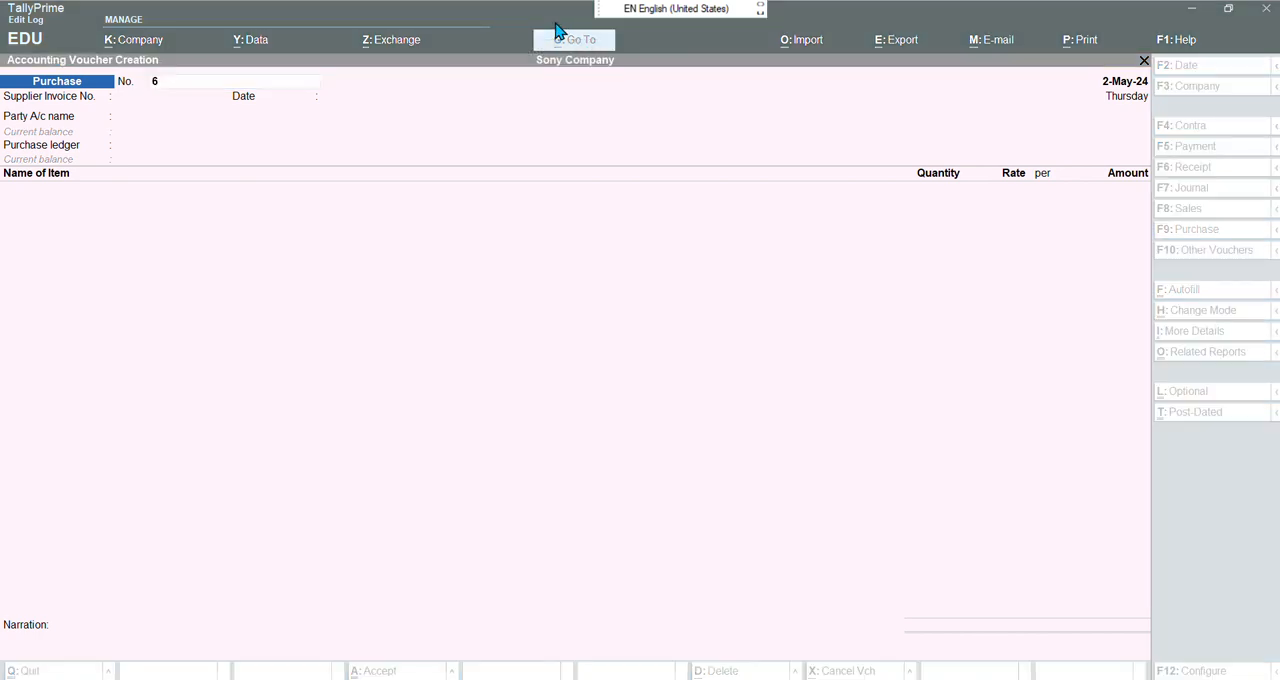
left_click(474, 120)
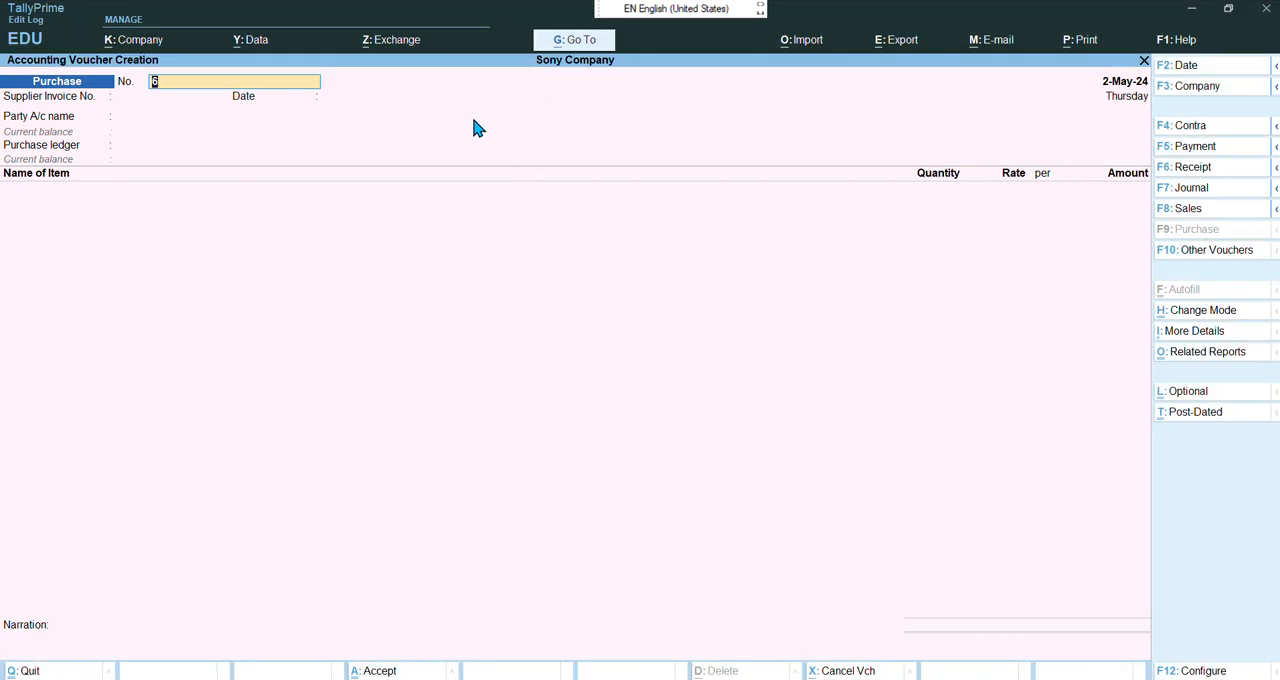
Start a sales voucher numbered 2 and set its date to 1-4-2024
key("F8")
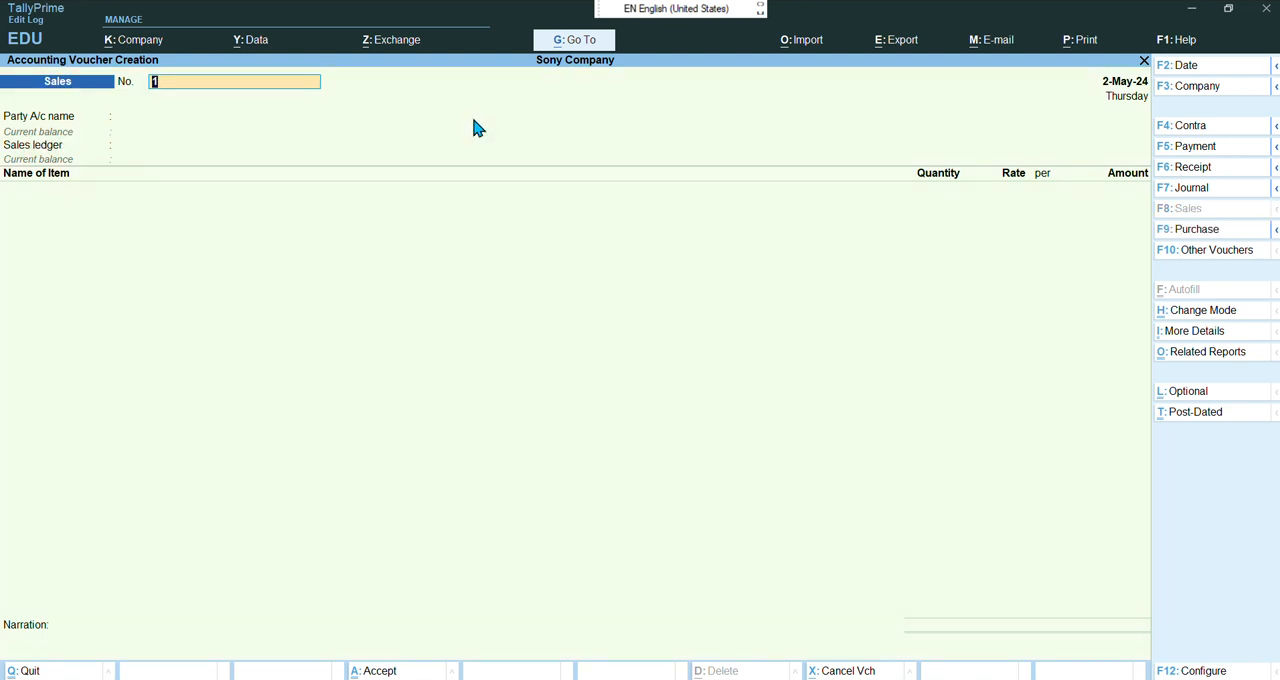
type("2")
key("F2")
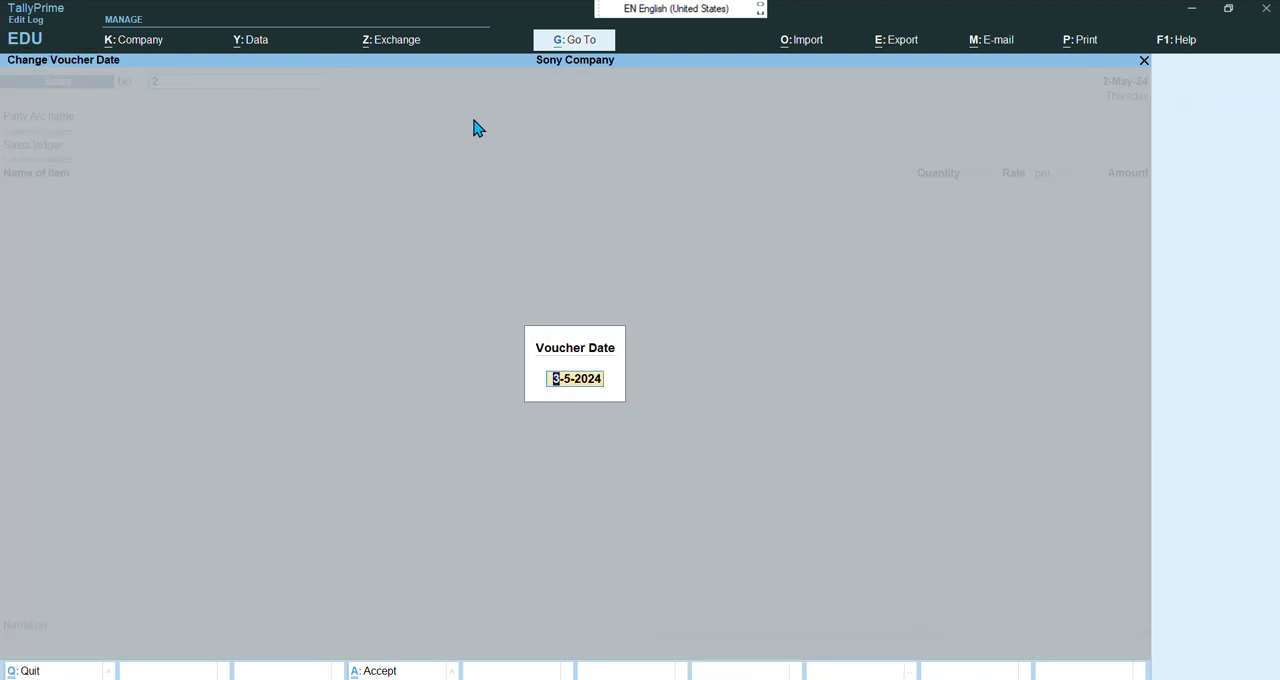
type("1-4-2024")
key("Return")
Choose Azad TV as the party and skip through the dispatch and party details
key("Return")
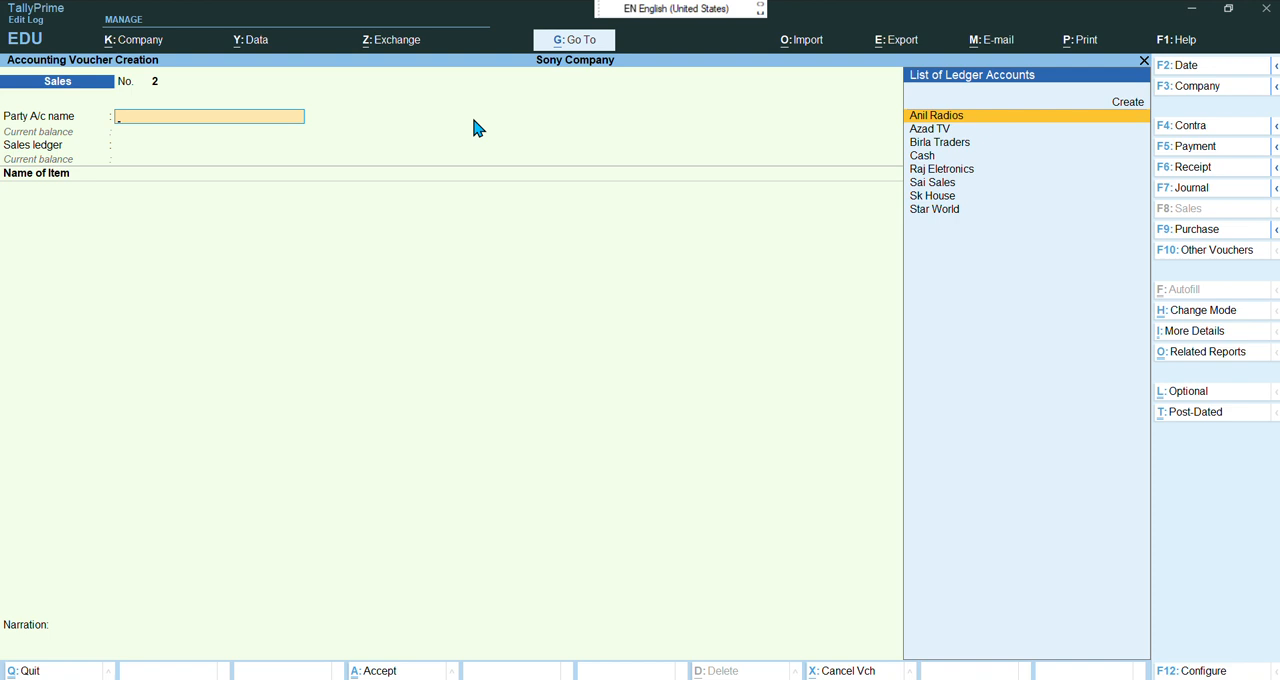
key("Down")
key("Return")
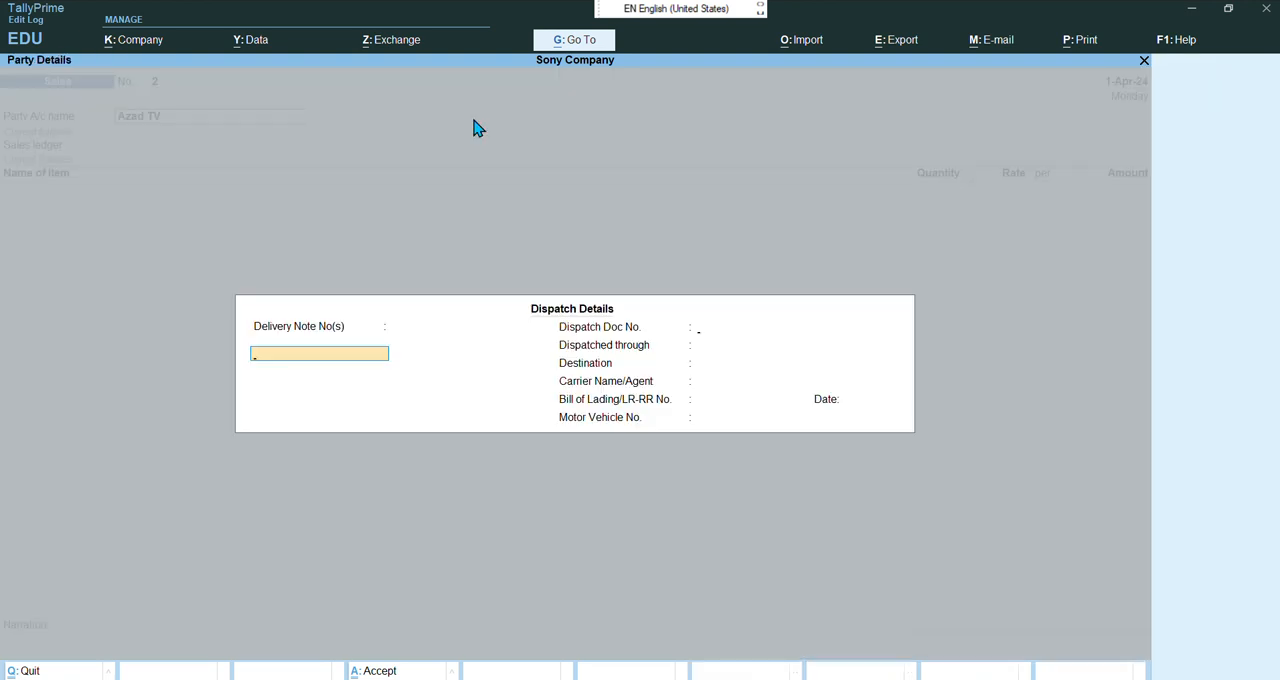
key("Return")
key("Return")
key("Return")
key("Return")
key("Return")
key("Return")
key("Return")
key("Return")
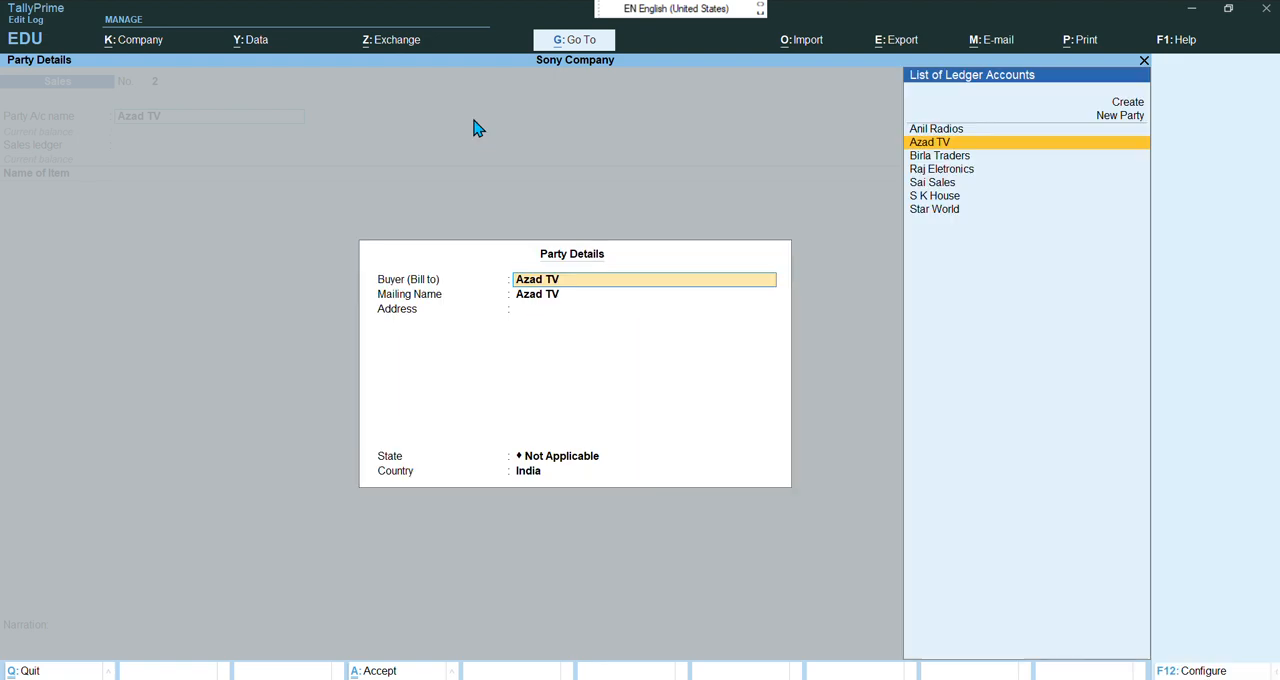
key("Return")
key("Return")
key("Return")
key("Return")
key("Return")
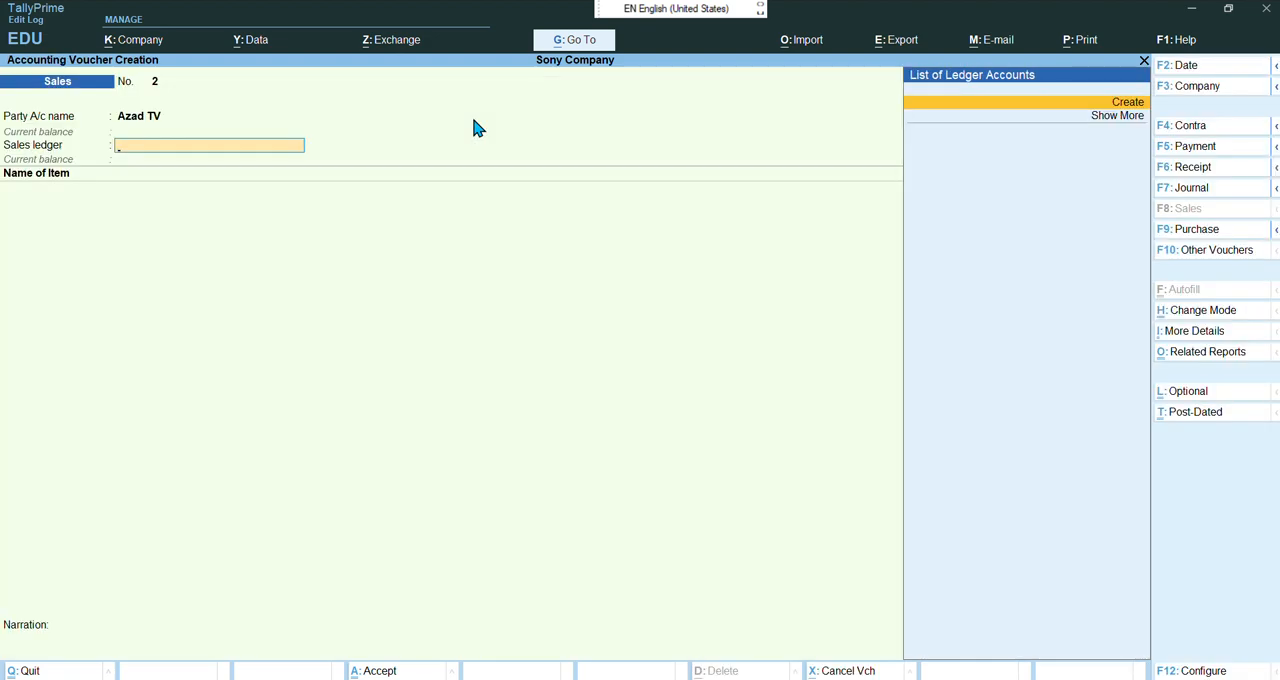
Create a sales ledger named Sale under Sales Accounts and use it as the voucher's sales ledger
key("Return")
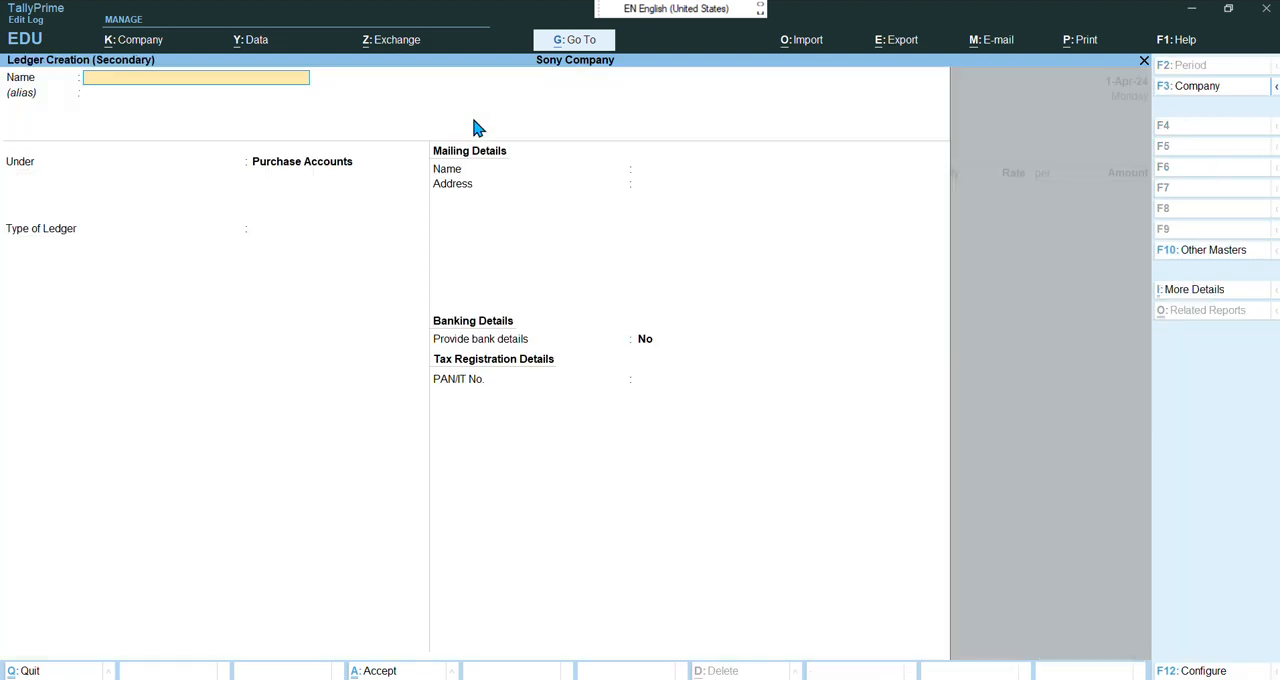
type("Sale")
key("Return")
key("Return")
type("Sal")
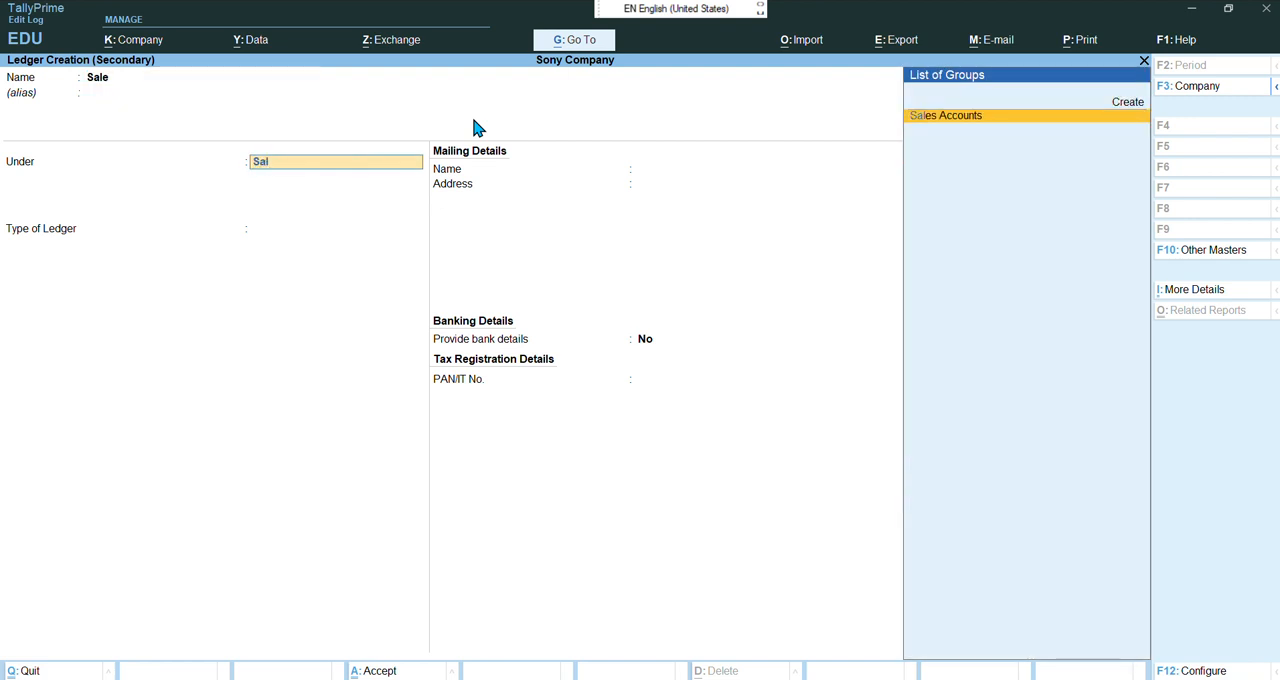
key("Return")
key("Return")
key("Return")
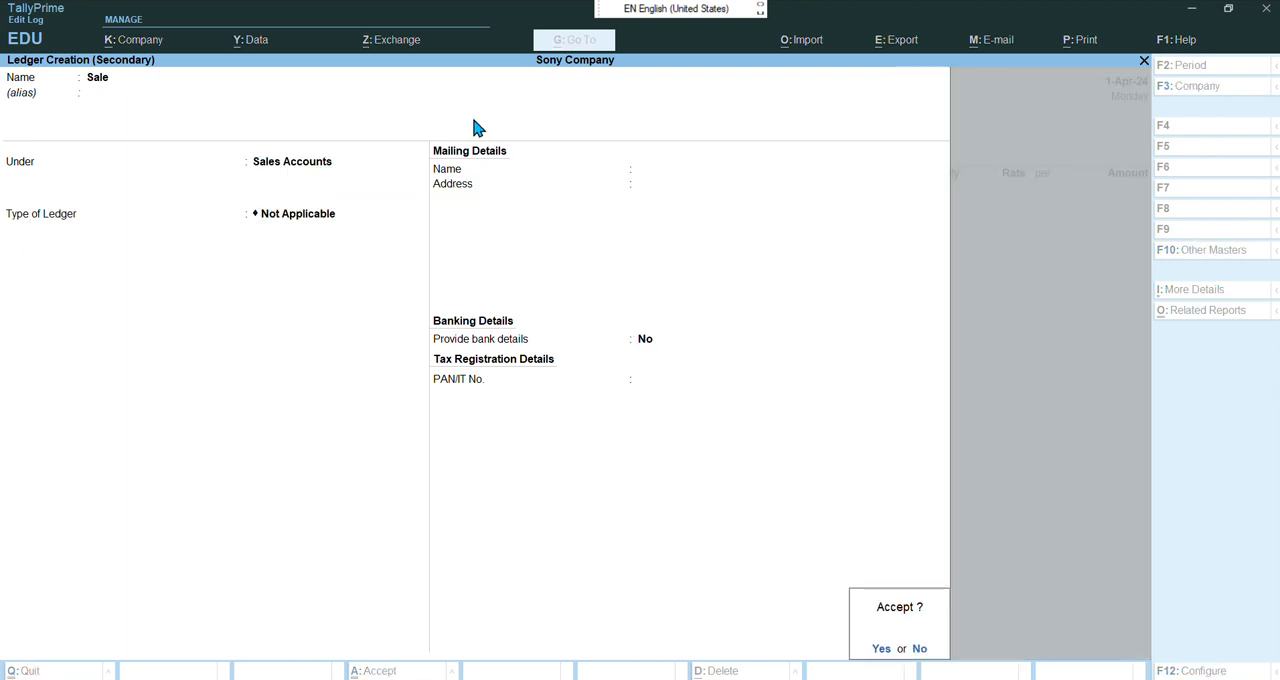
key("Return")
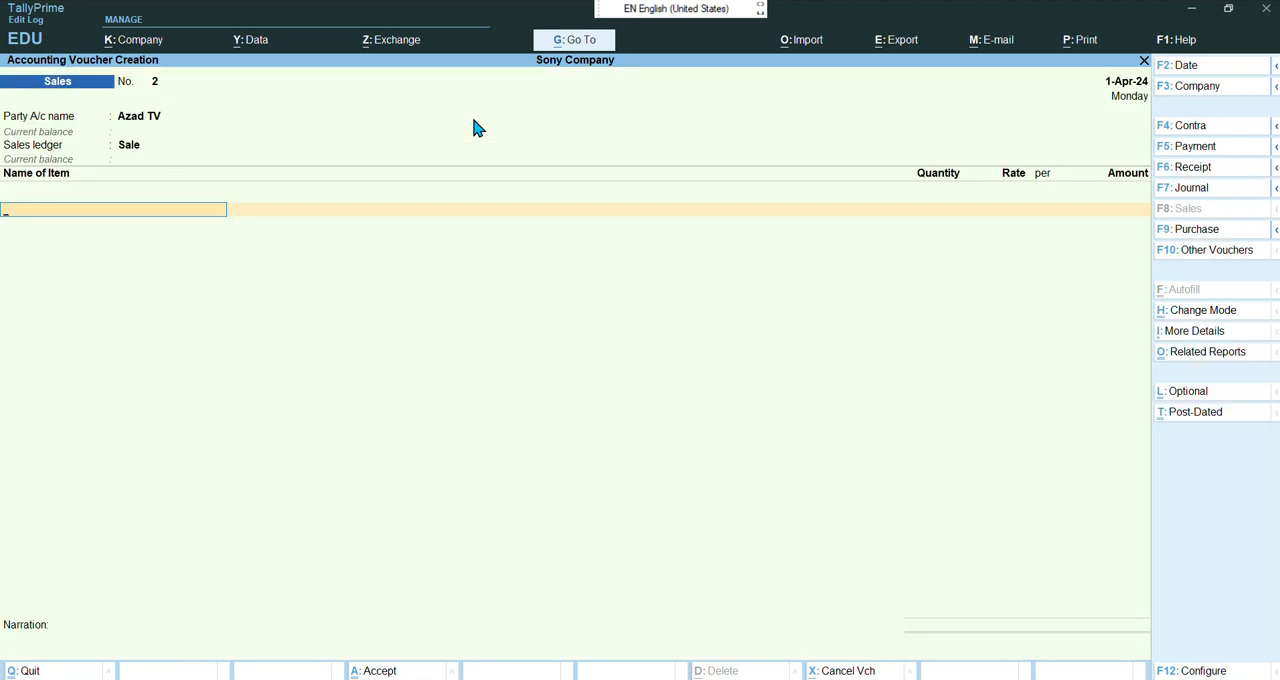
Add two Sony TV 20" units at a rate of 25,000 and accept the amount
key("Down")
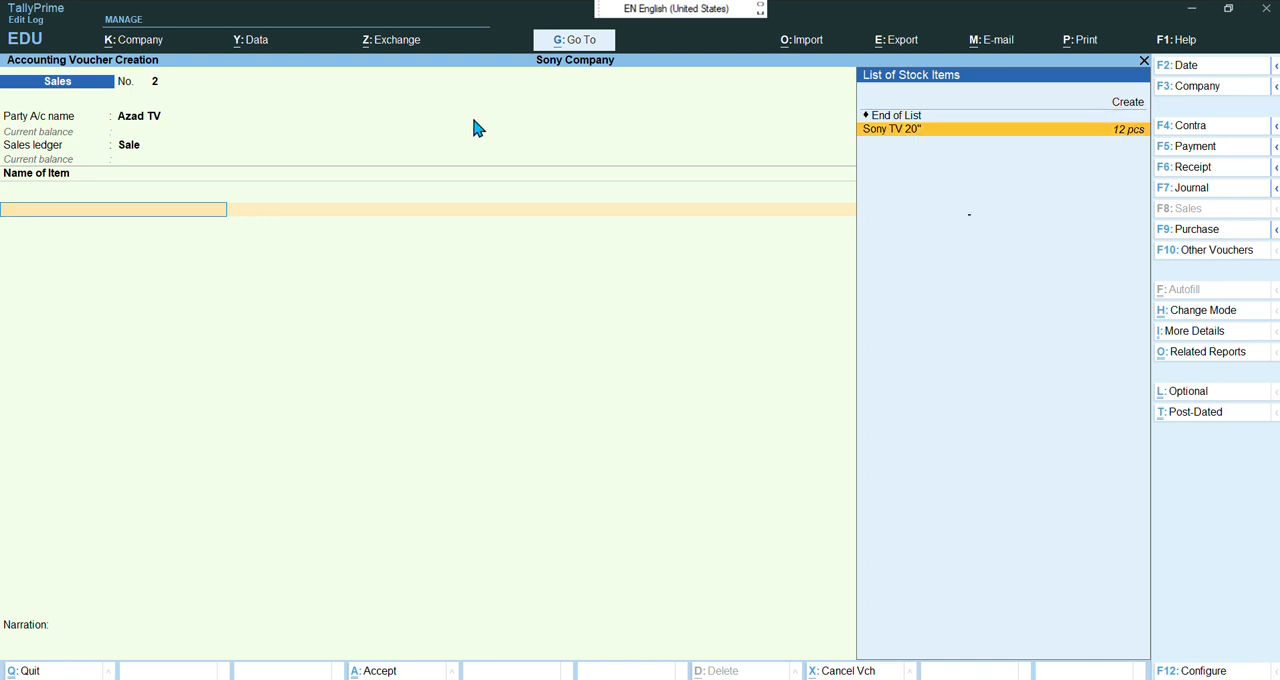
key("Return")
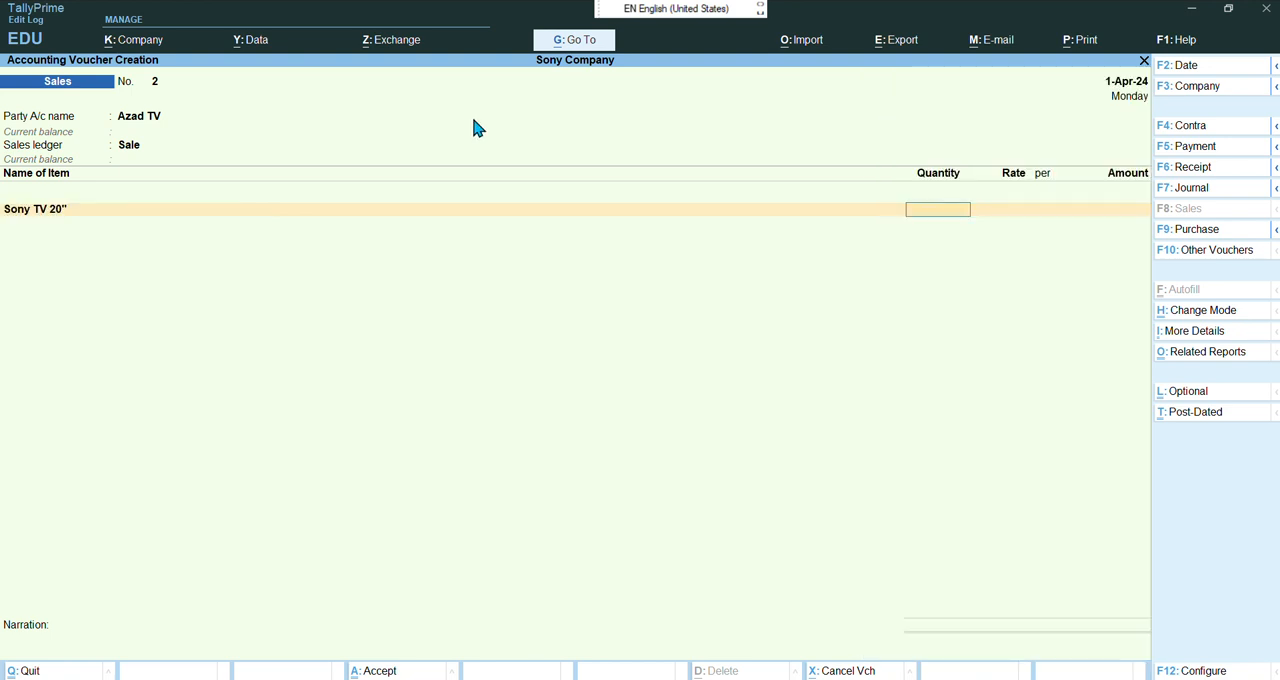
type("2")
key("Return")
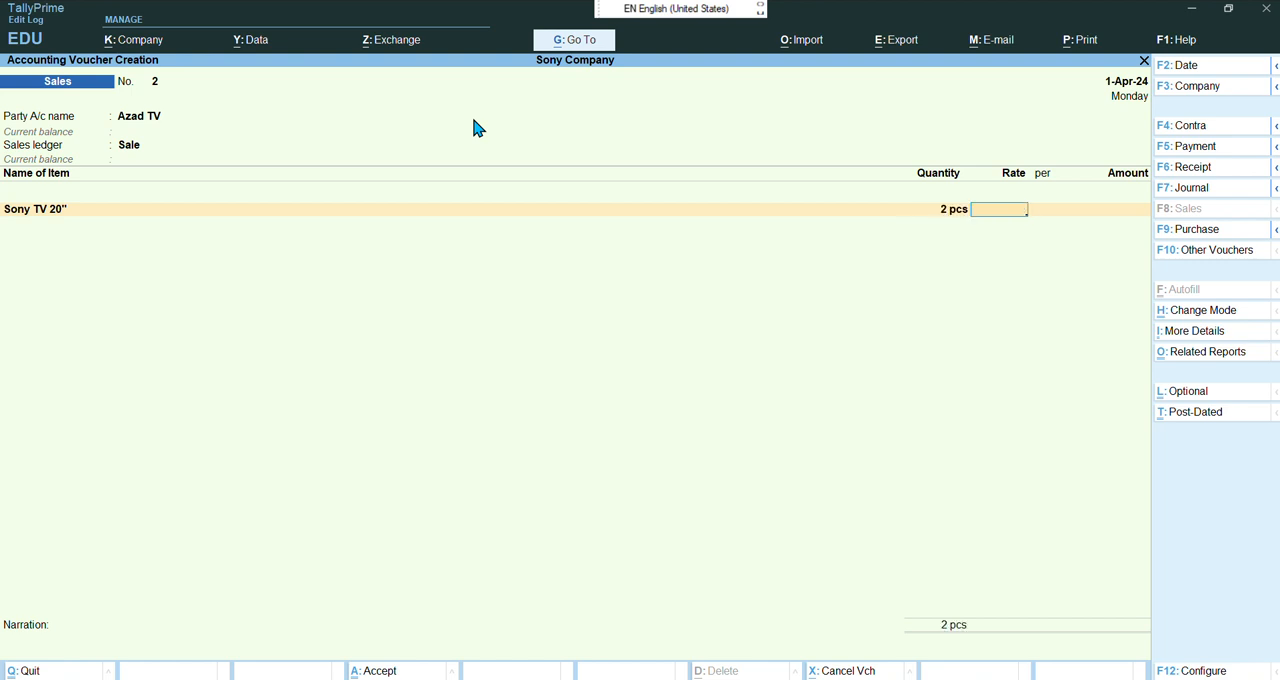
type("25000")
key("Return")
key("Return")
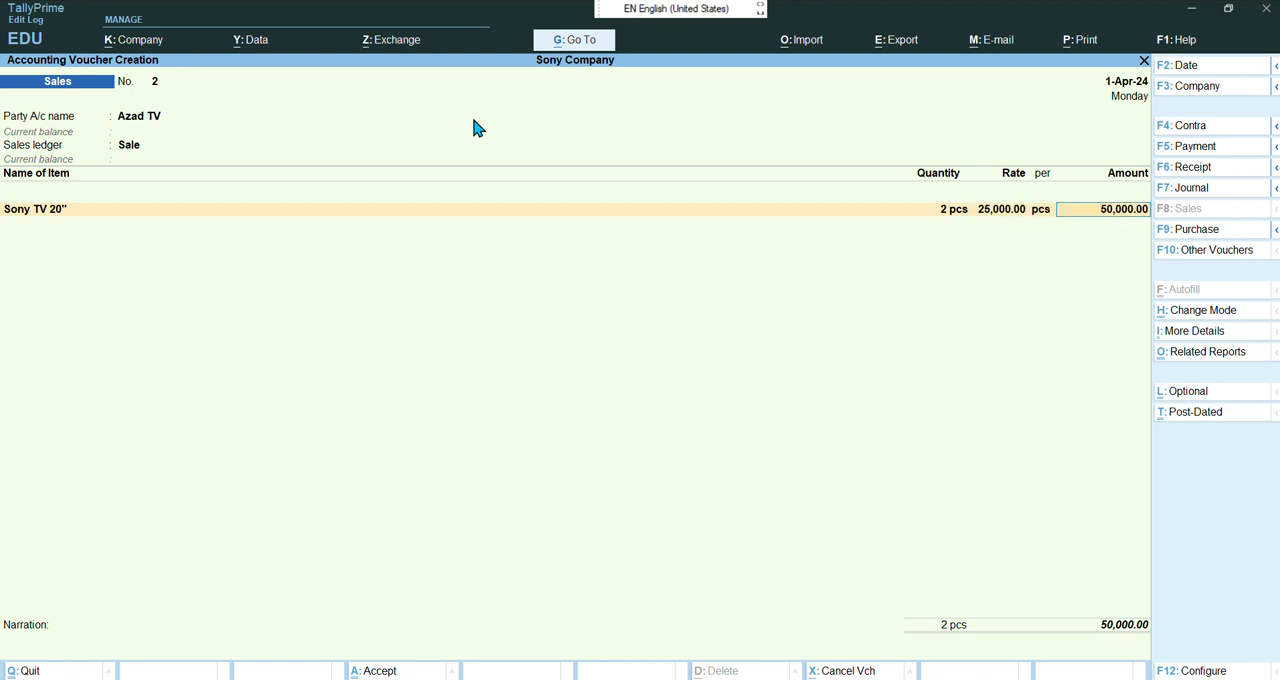
Allocate the amount as a New Ref bill named 2 with 10 days credit and accept the sales voucher
key("Return")
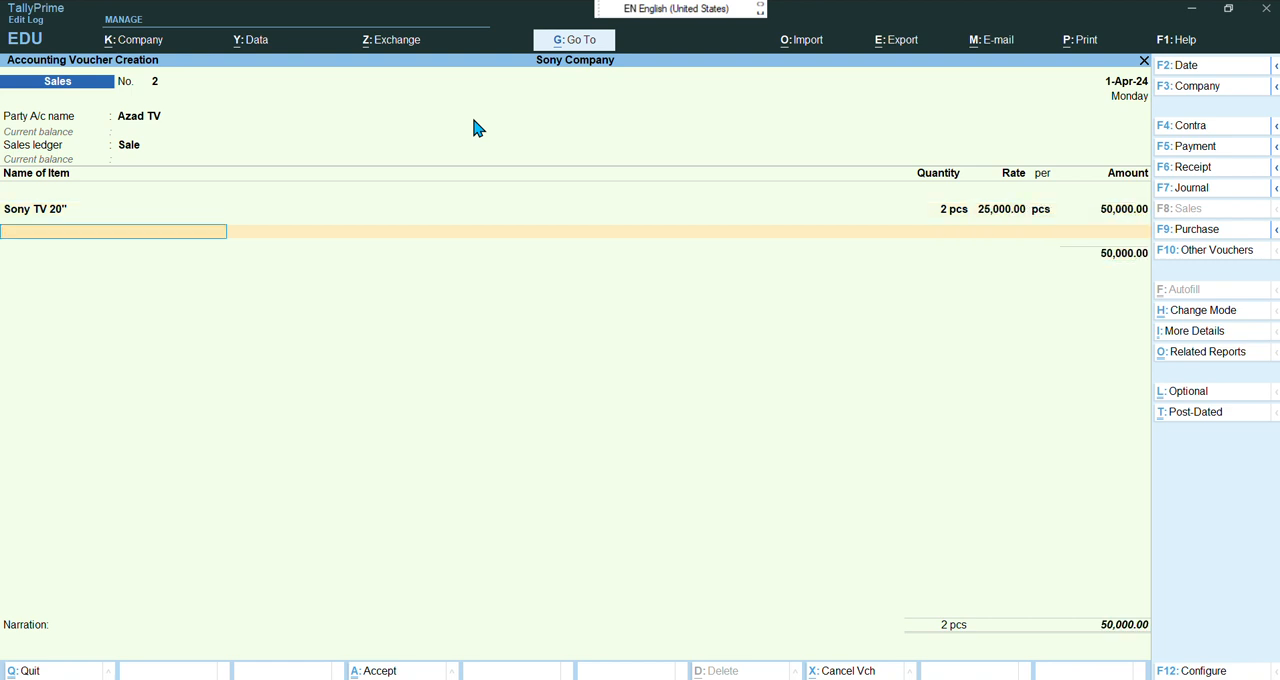
key("Return")
key("Return")
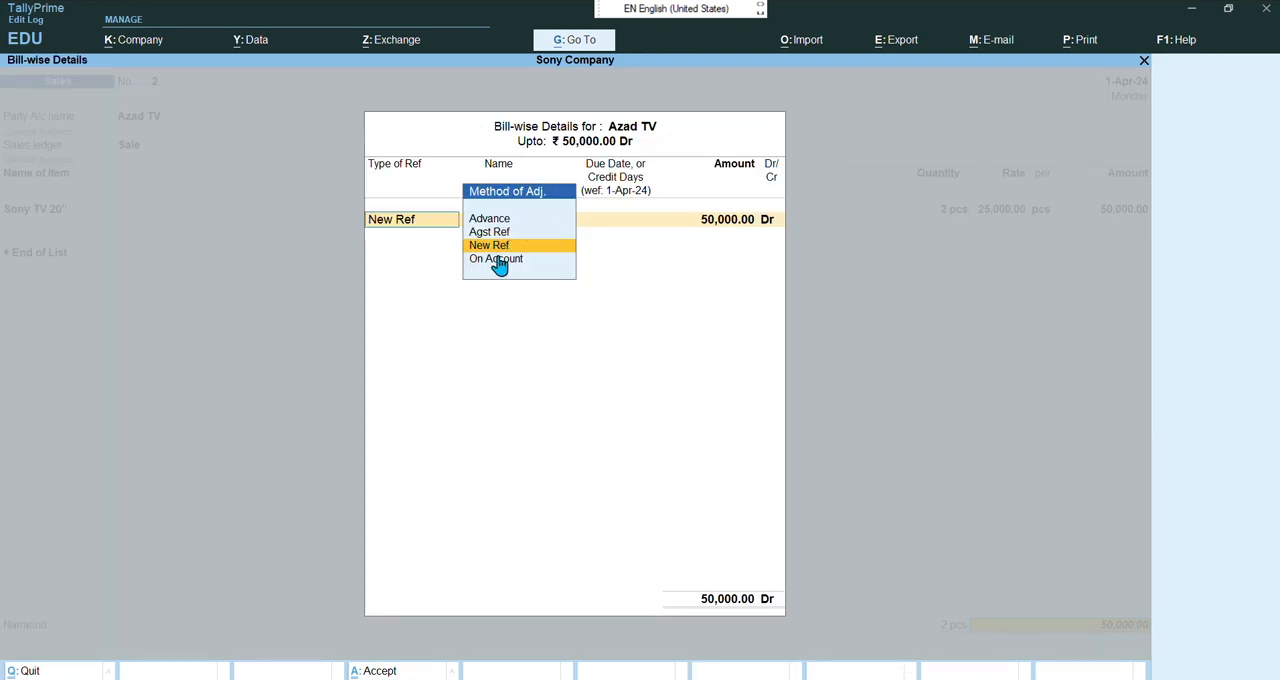
key("Return")
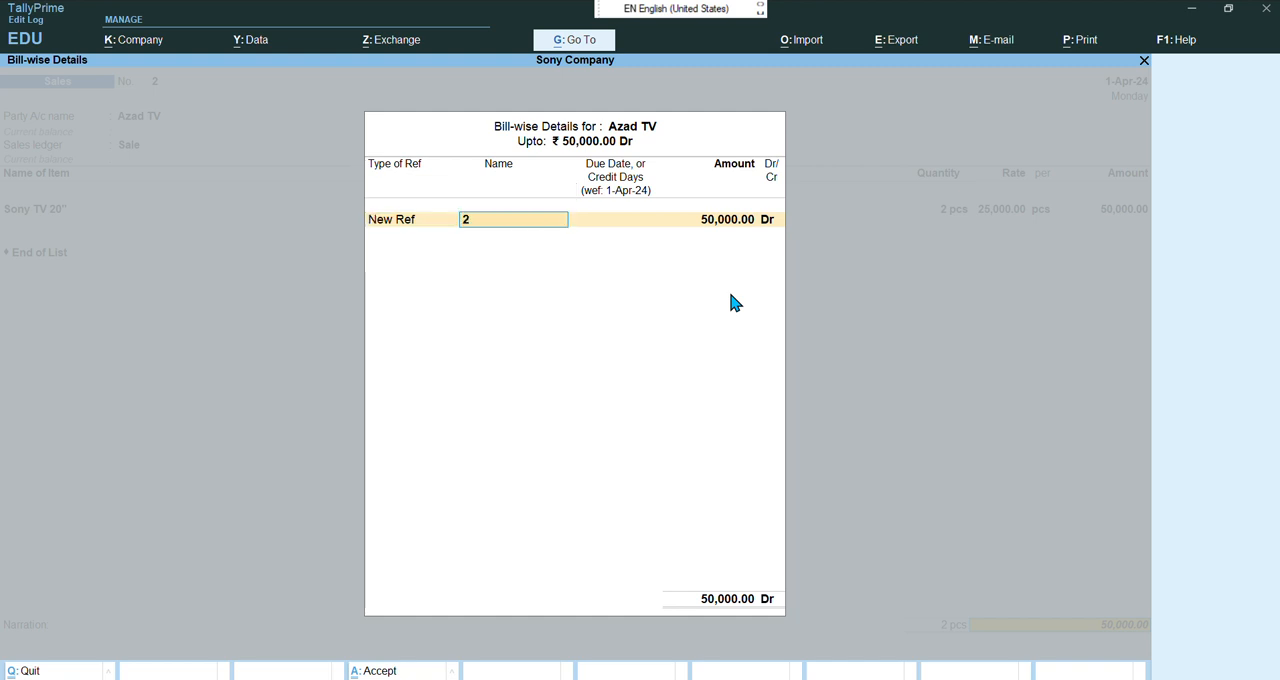
key("Return")
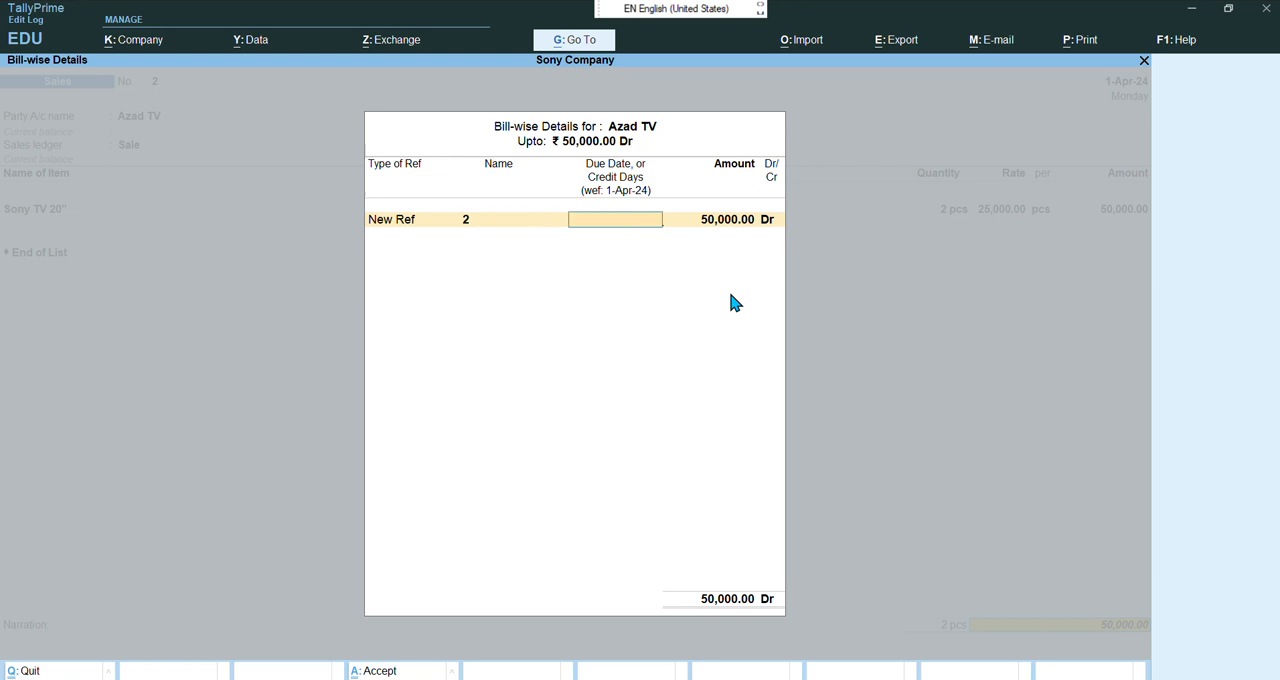
type("10")
key("Return")
key("Return")
key("Return")
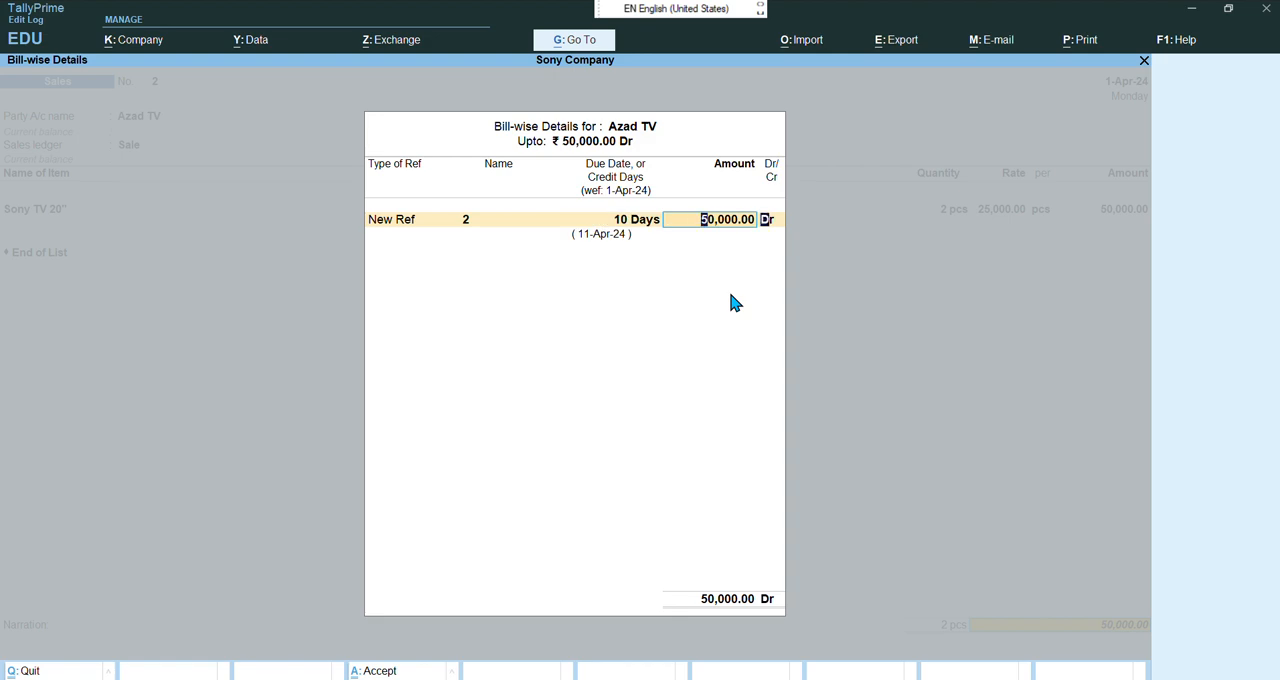
key("Return")
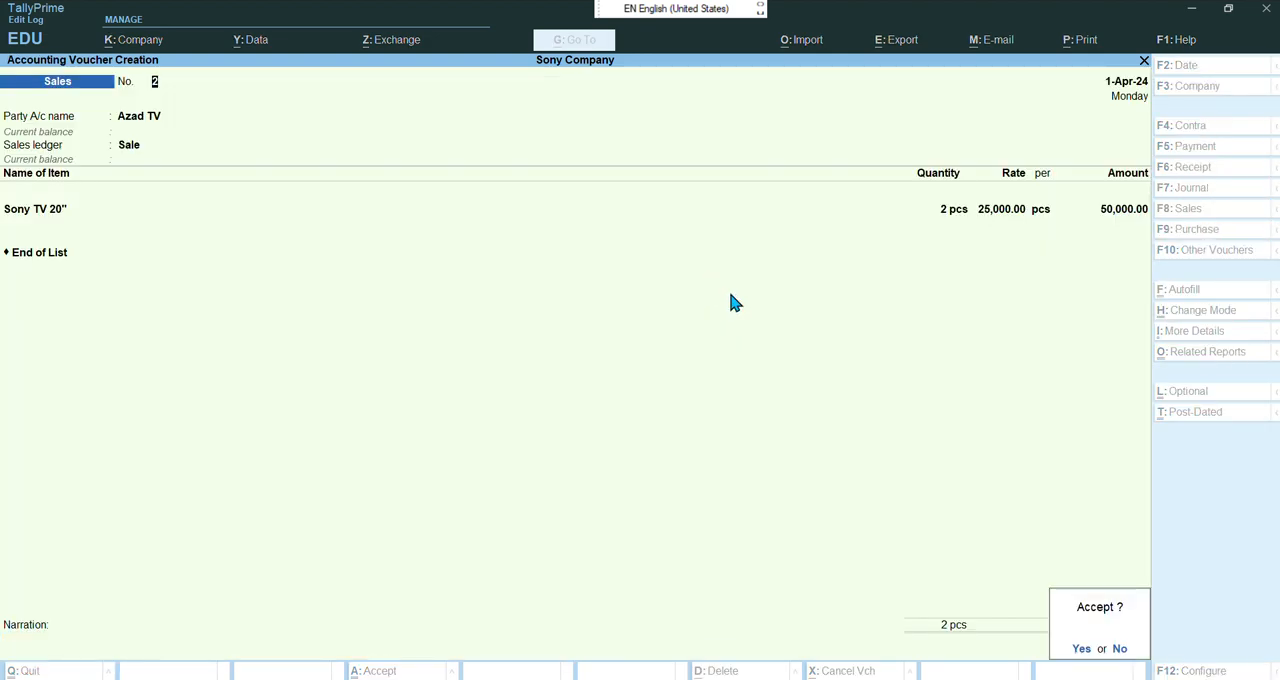
key("Return")
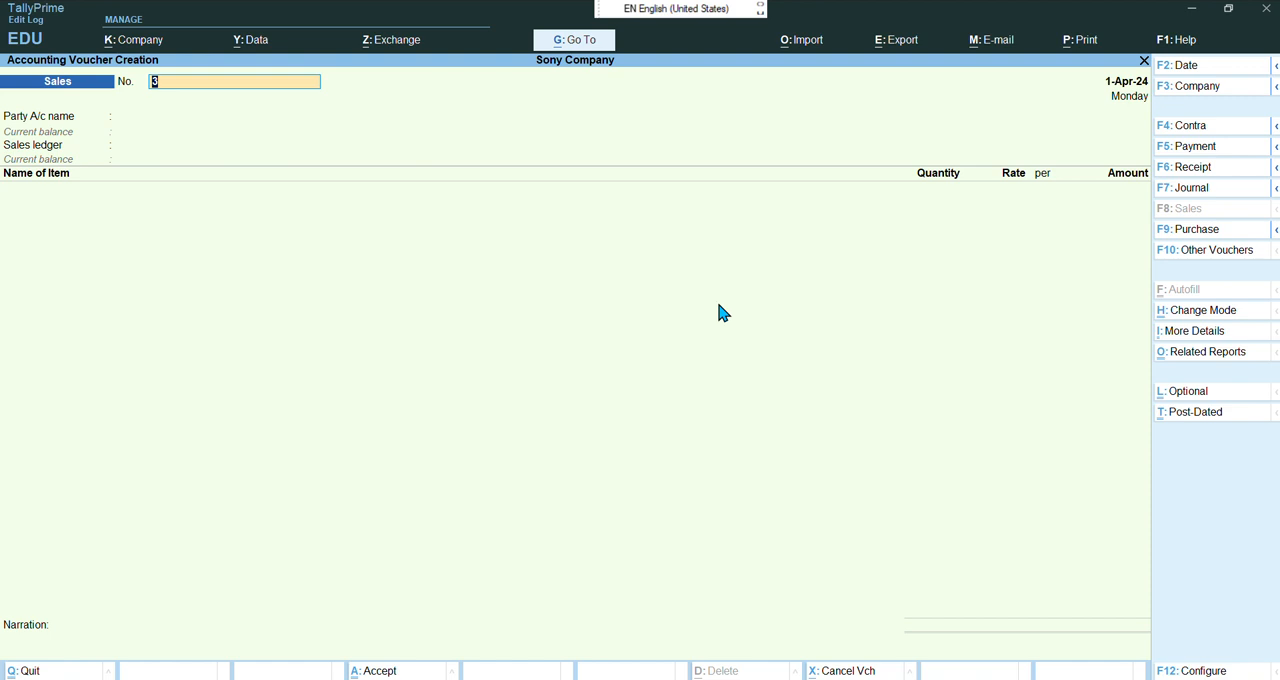
Review the next sales entries and payment instructions in the chapter 19 PDF
mouse_move(736, 679)
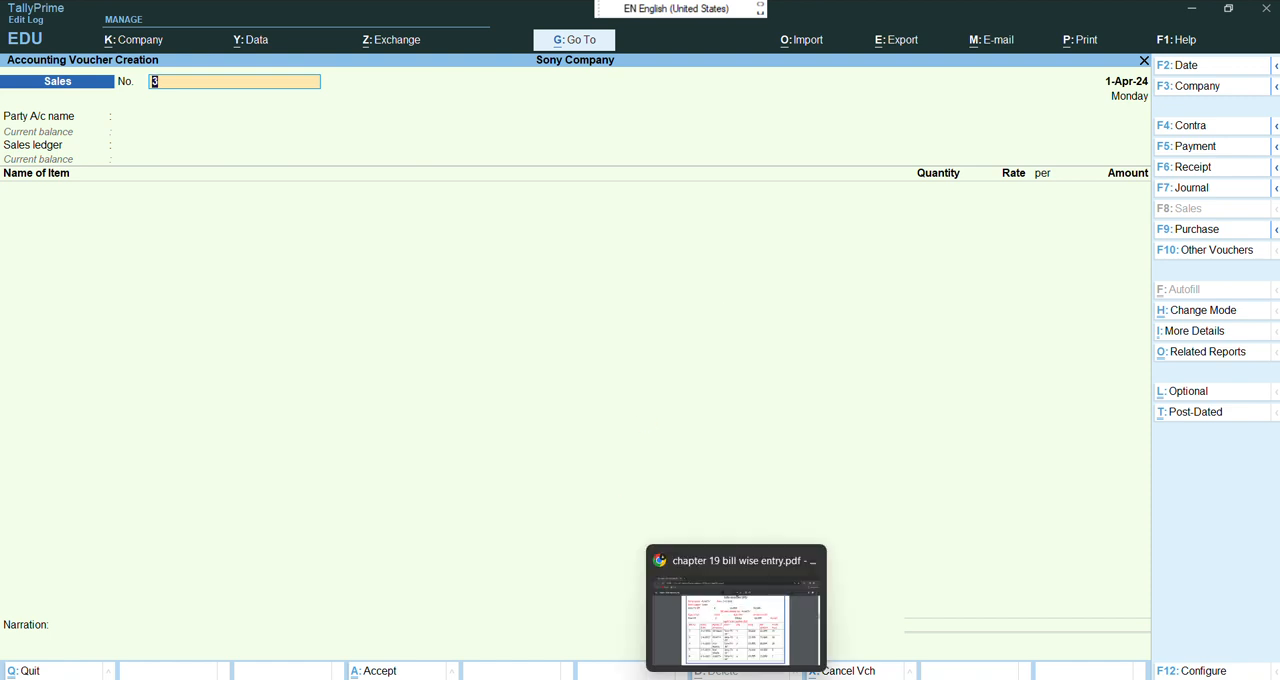
left_click(710, 657)
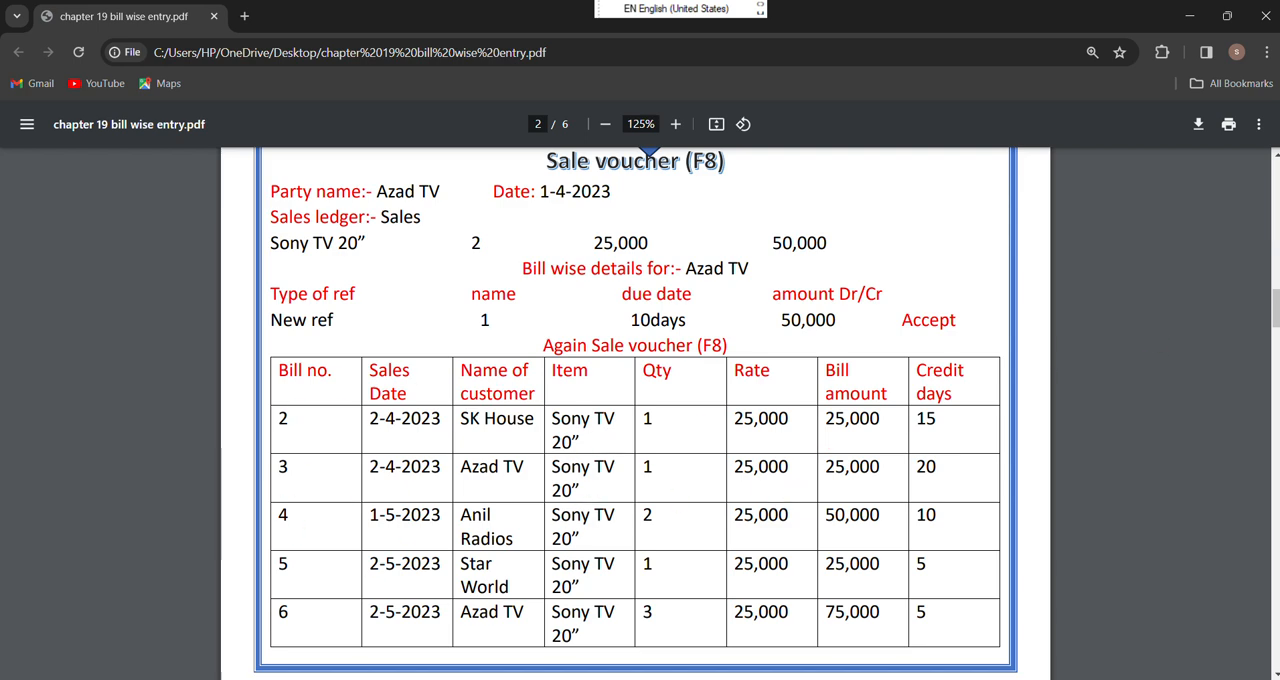
scroll(1276, 666, "down", 10)
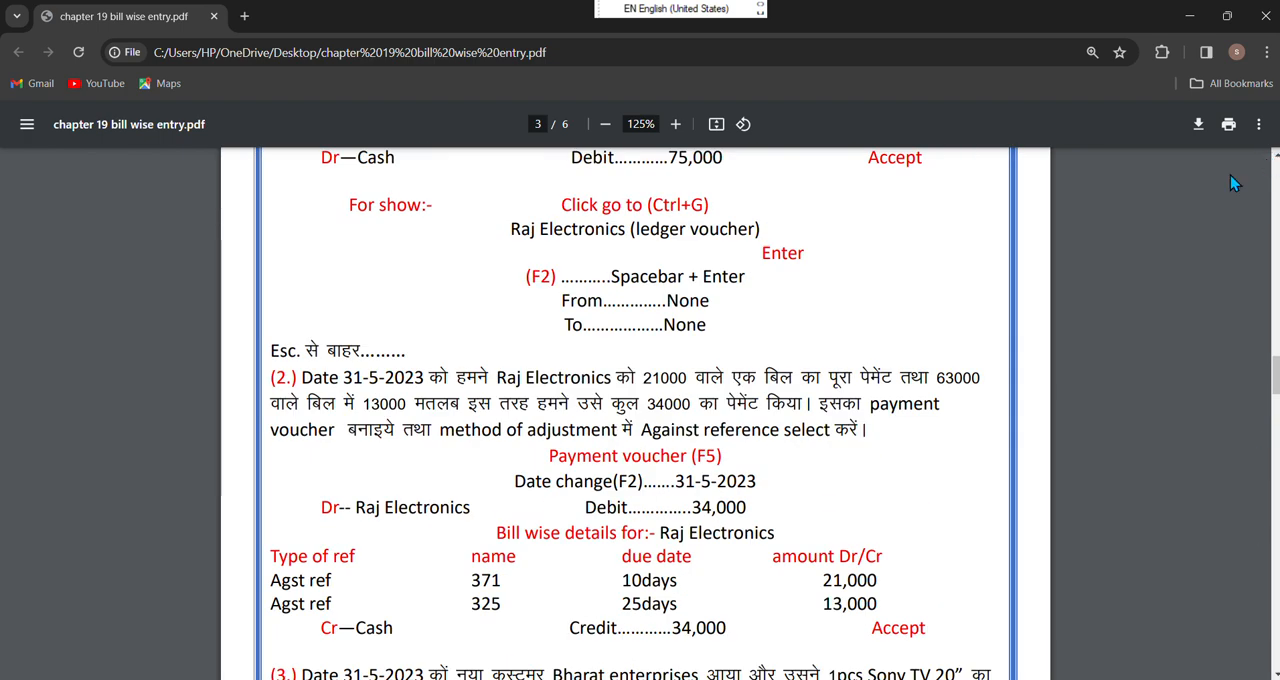
mouse_move(736, 679)
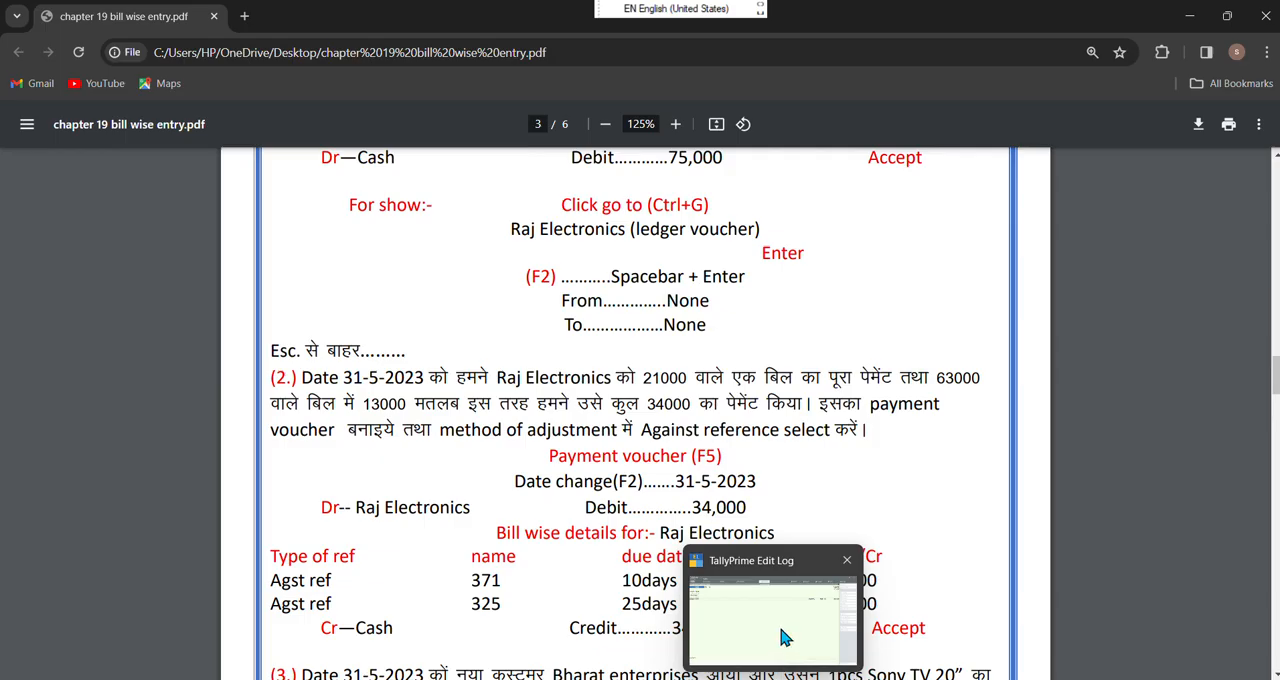
left_click(785, 637)
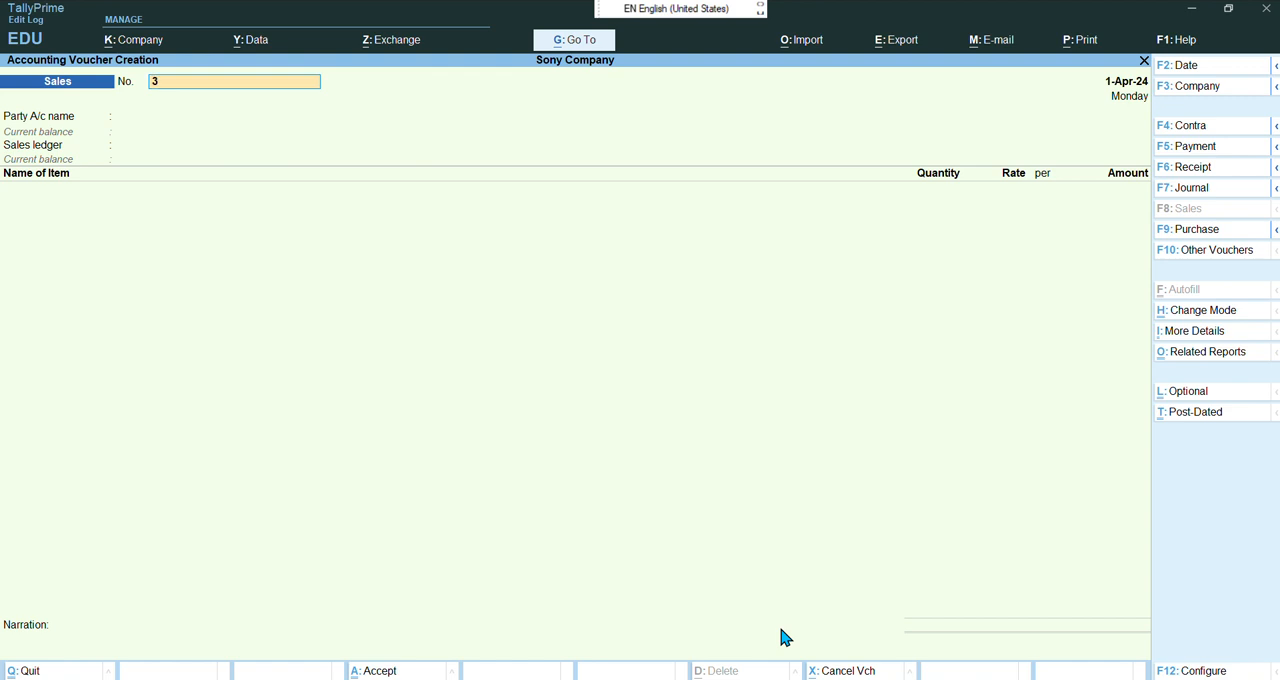
Keep the sales voucher date 2-4-2024 and choose Sk House as the party account
key("F2")
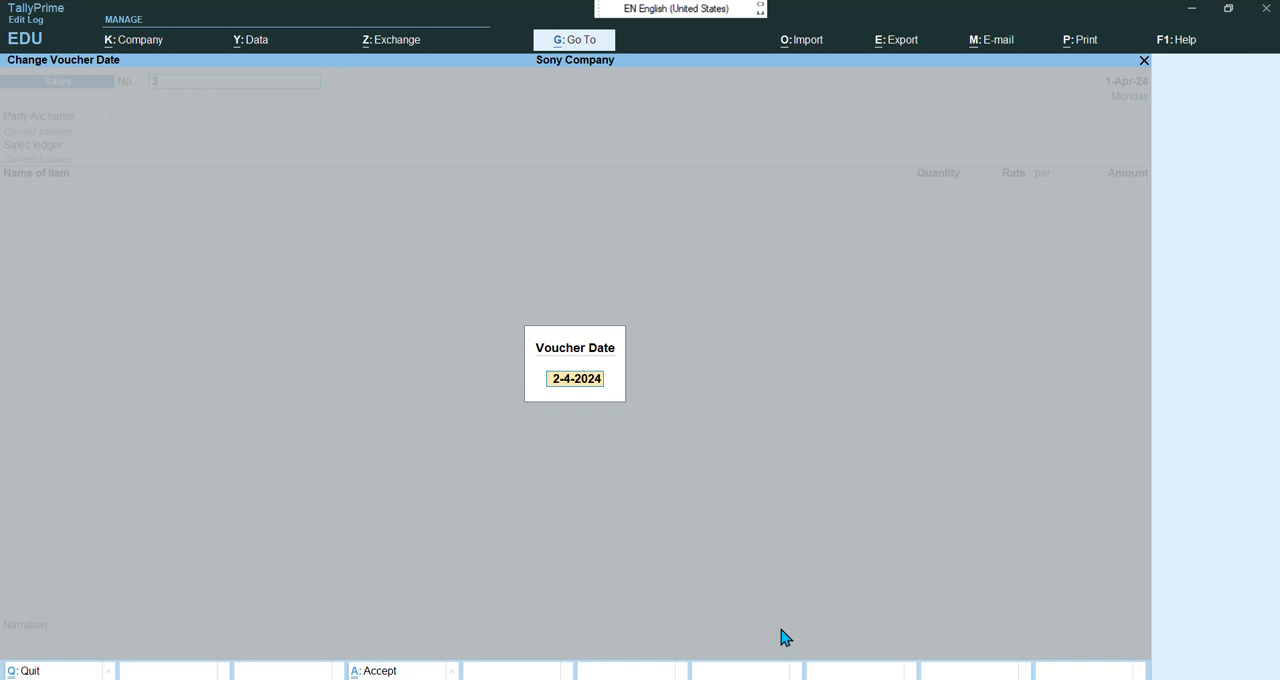
key("Return")
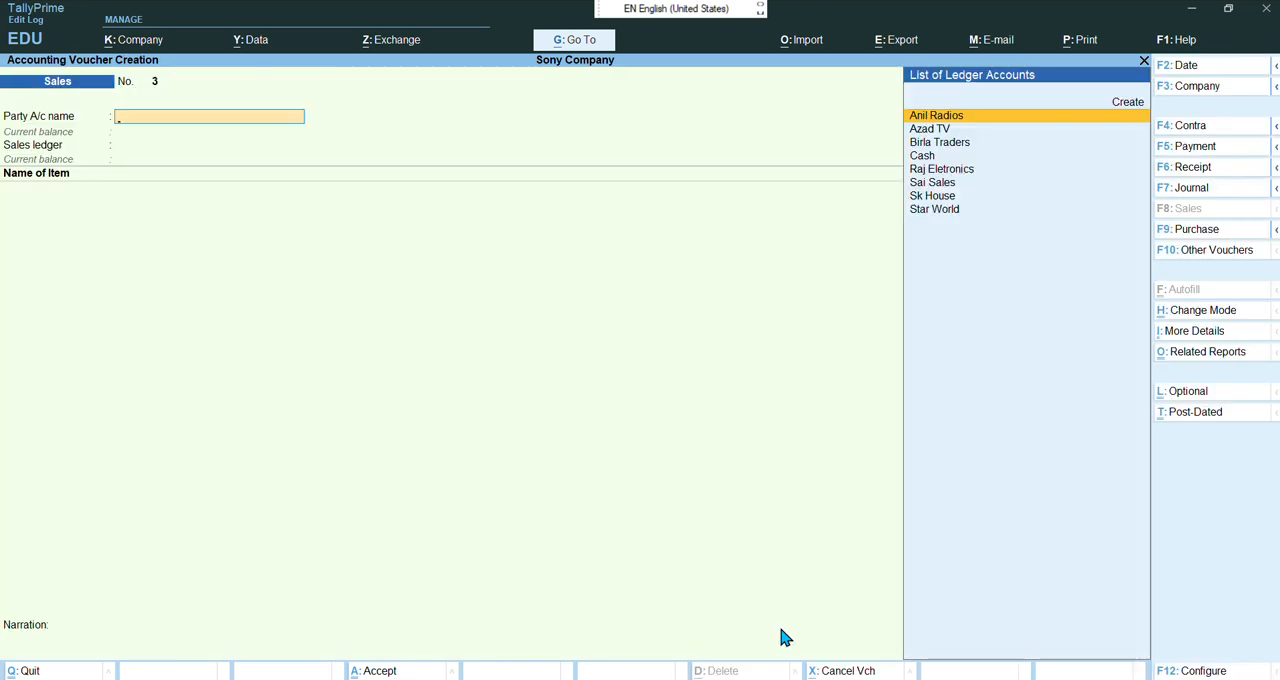
key("Down")
key("Down")
key("Down")
key("Down")
key("Down")
key("Down")
key("Return")
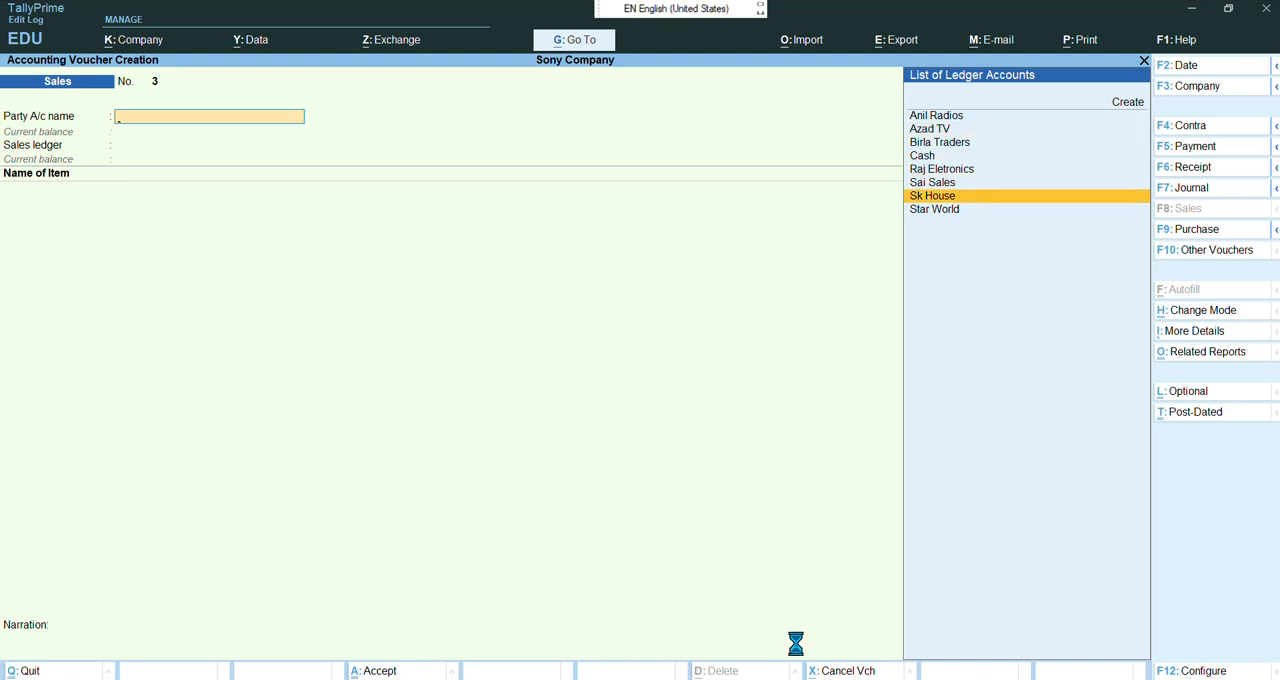
Pass through the dispatch and party details and select Sale as the sales ledger
key("Return")
key("Return")
key("Return")
key("Return")
key("Return")
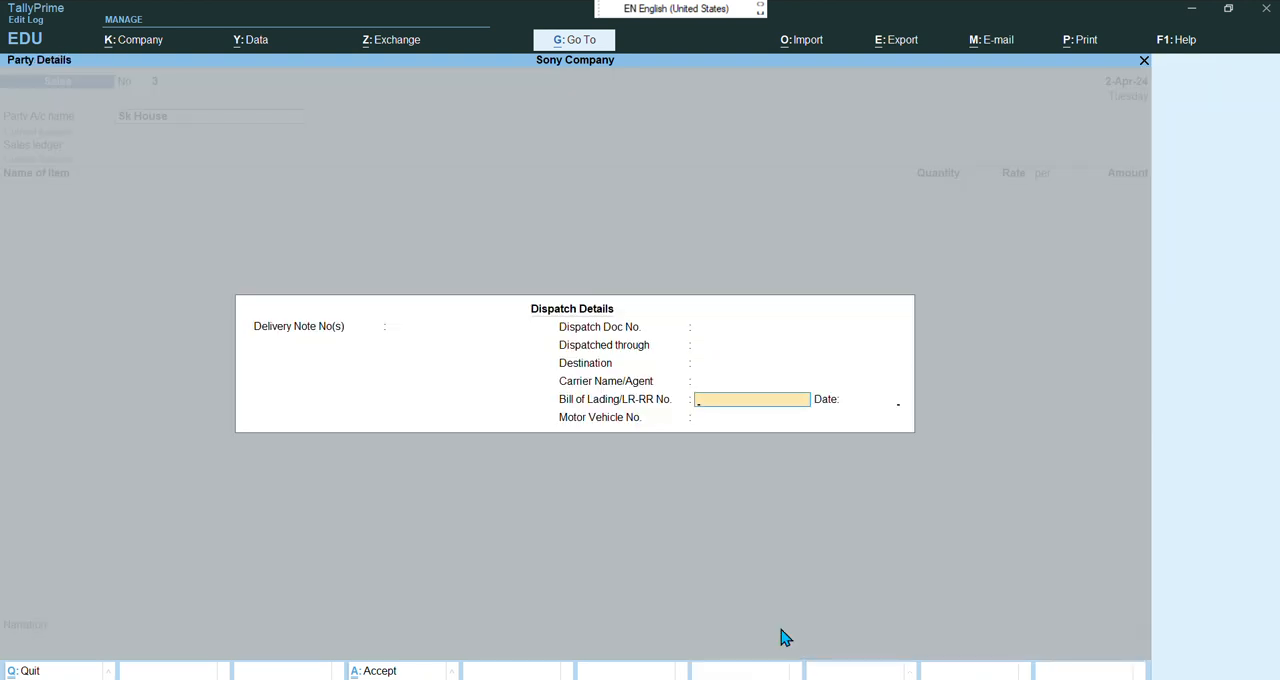
key("Return")
key("Return")
key("Return")
key("Return")
key("Return")
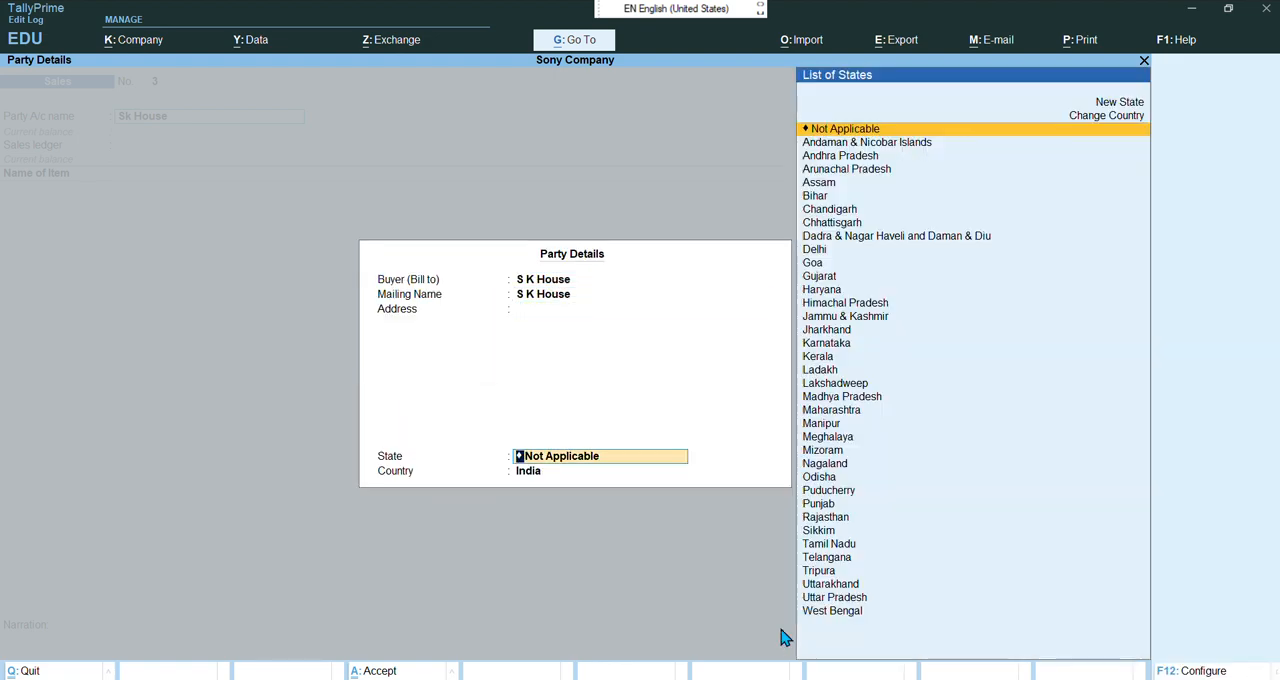
key("Return")
key("Return")
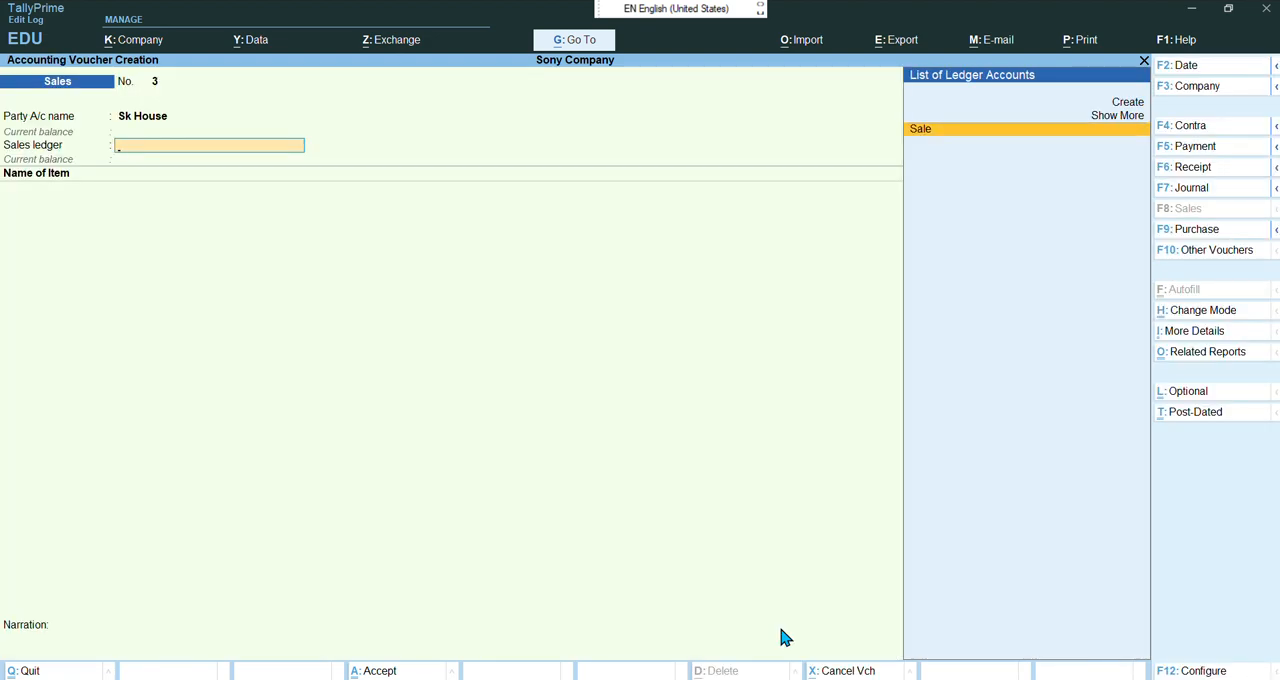
key("Return")
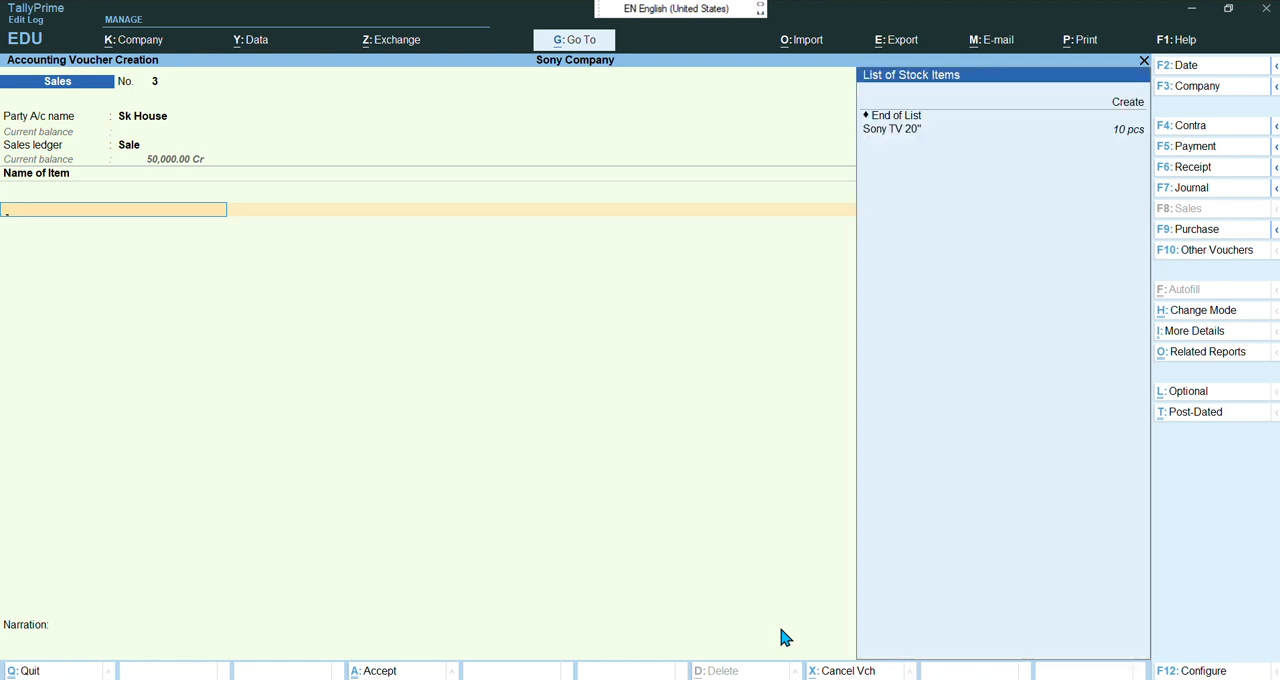
Add one Sony TV 20" unit at a rate of 25,000 and close the item list
key("Return")
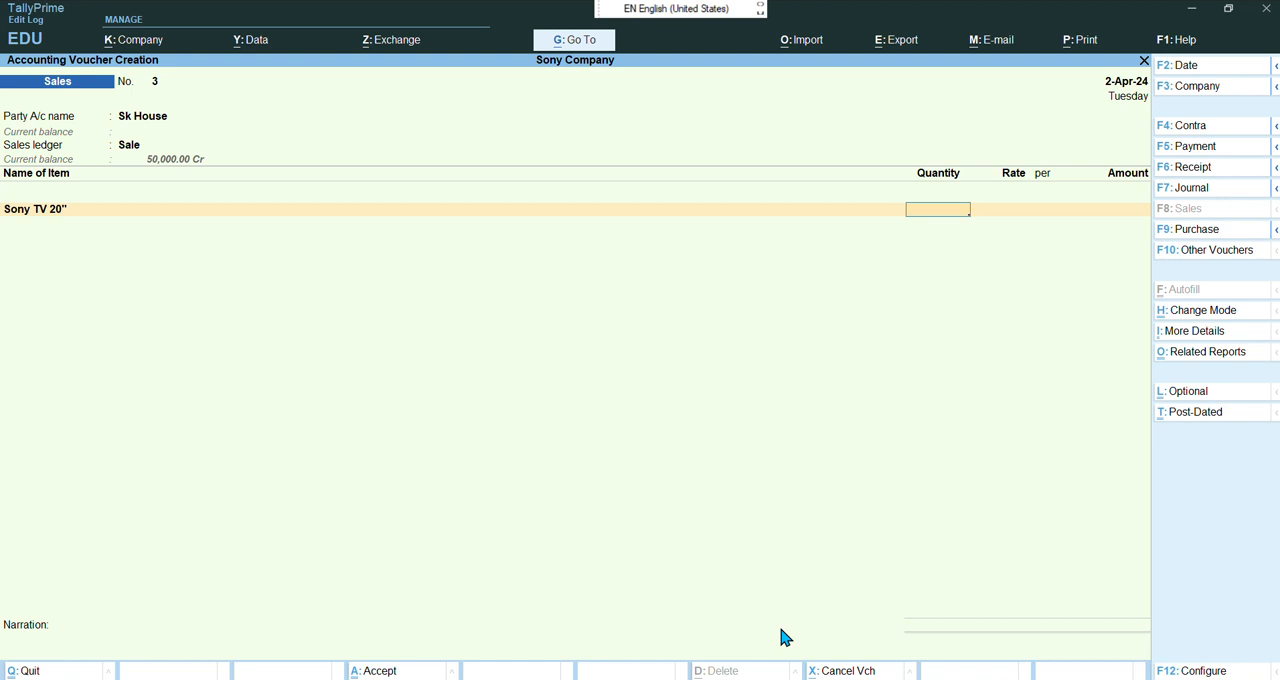
key("Return")
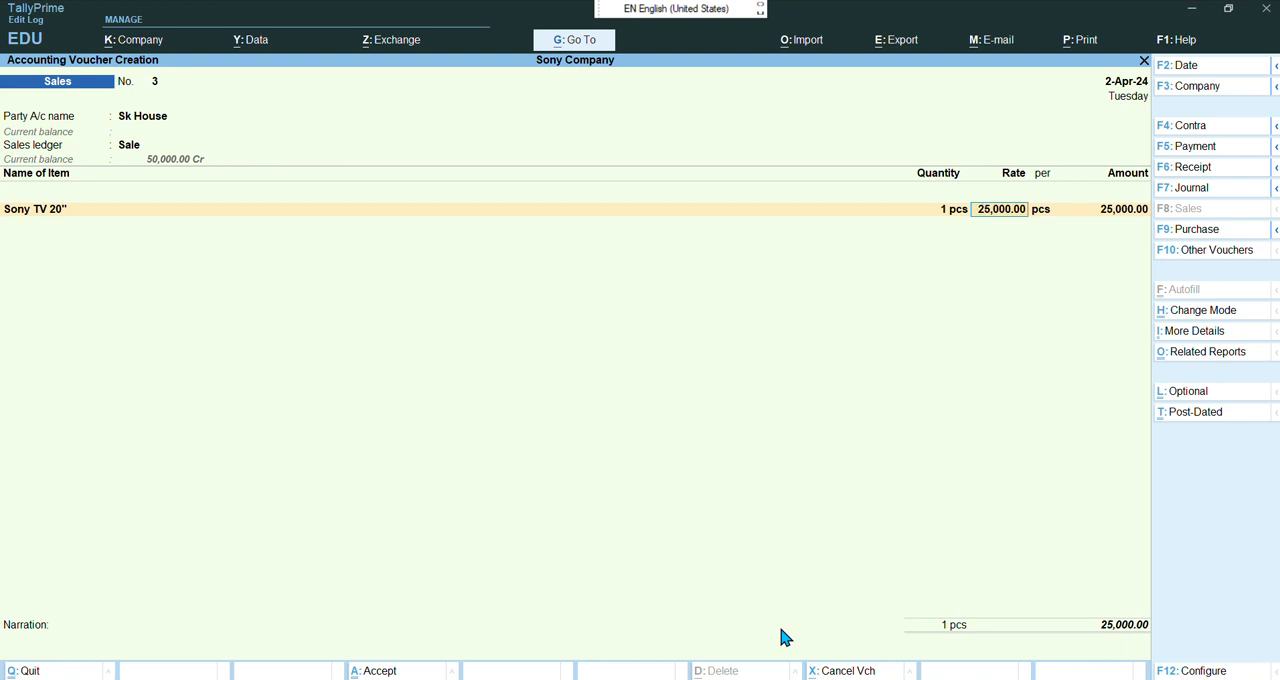
key("Return")
key("Return")
key("Return")
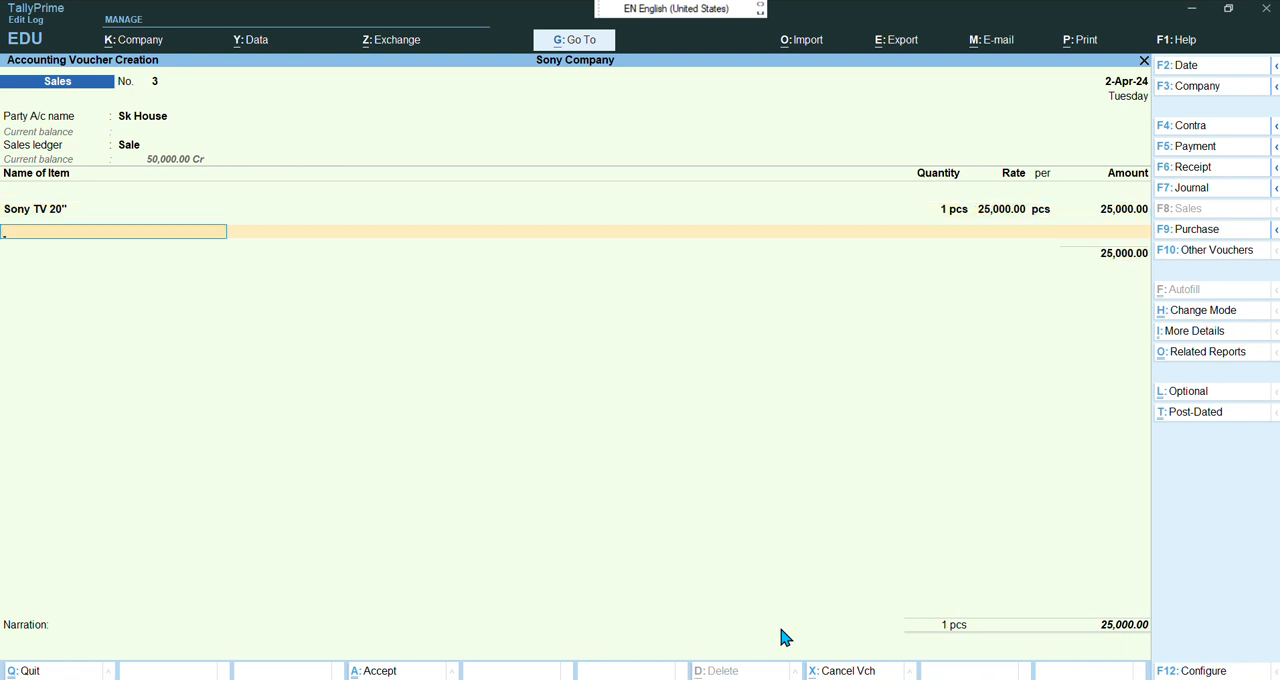
key("Return")
key("Return")
key("Return")
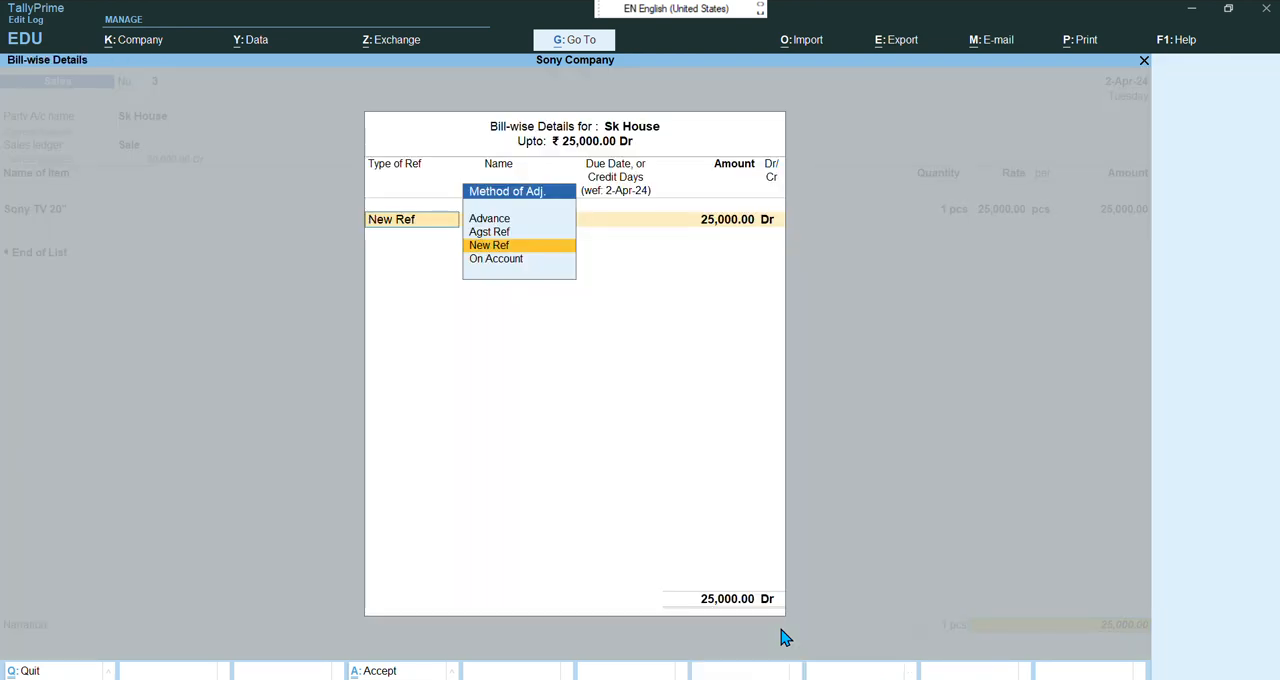
Allocate the amount as a New Ref bill named 3 with 15 days credit and accept the sales voucher
key("Return")
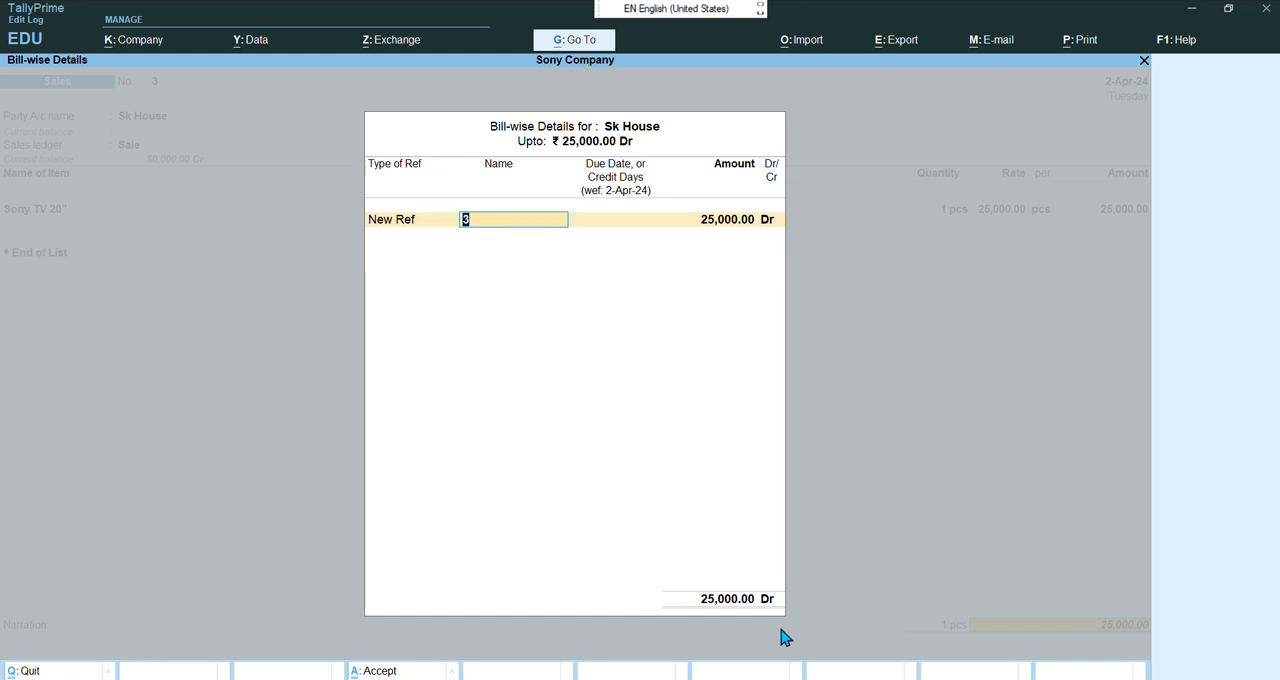
key("Return")
type("15")
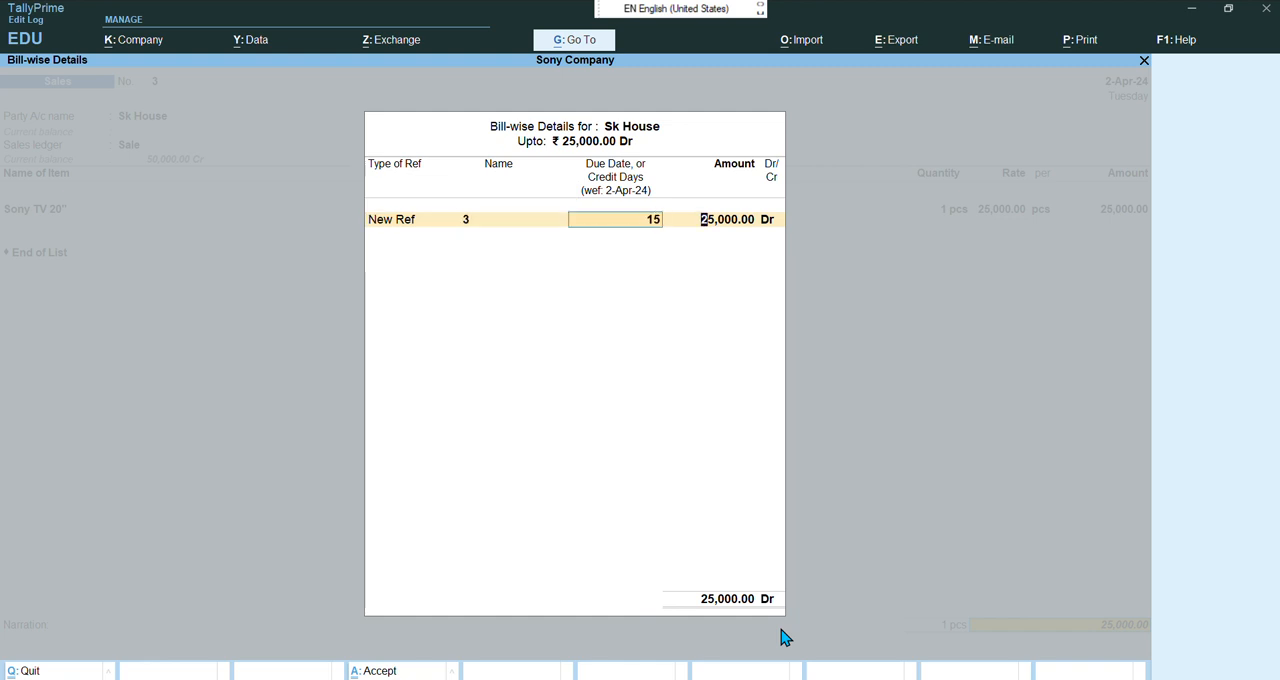
key("Return")
key("Return")
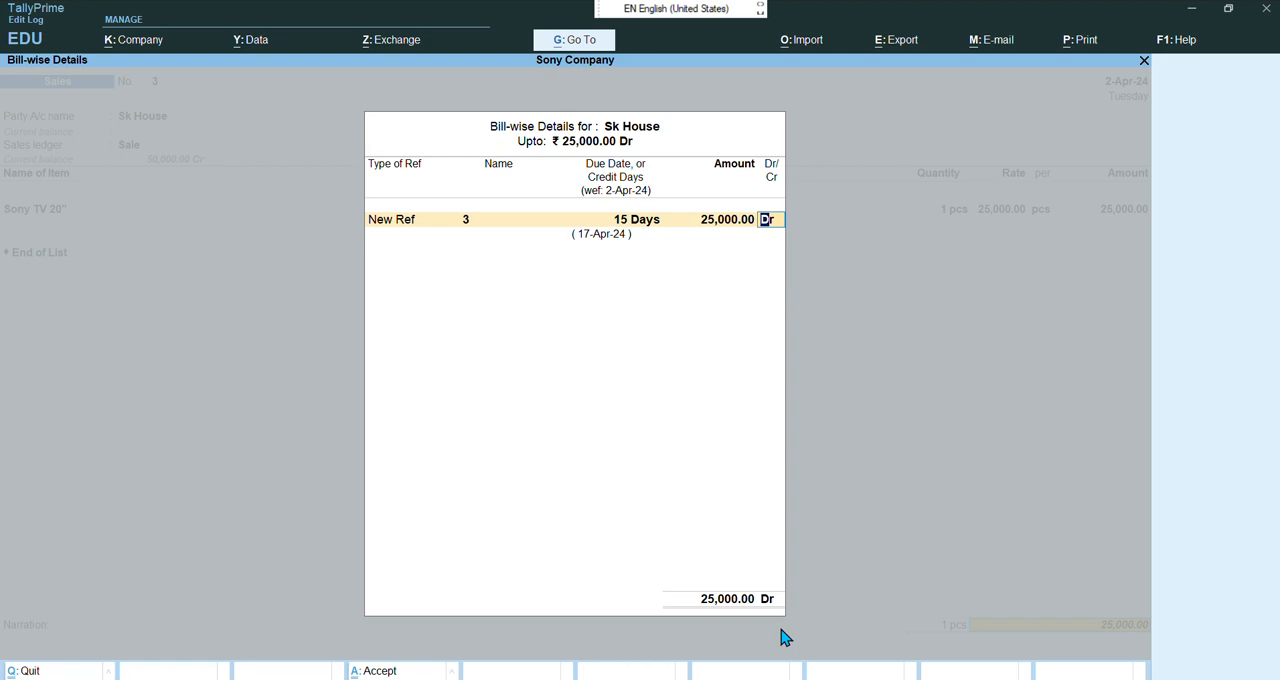
key("Return")
key("Return")
key("Return")
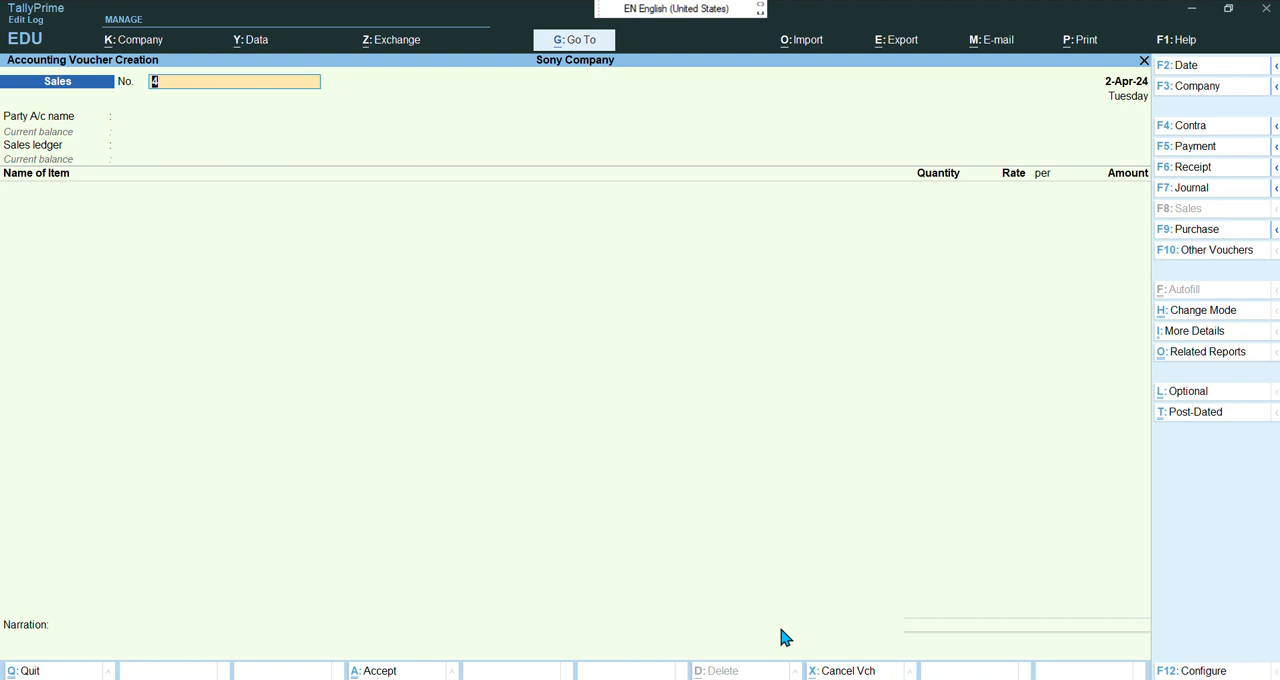
Set the next sales voucher's date to 2-4-2024
key("F2")
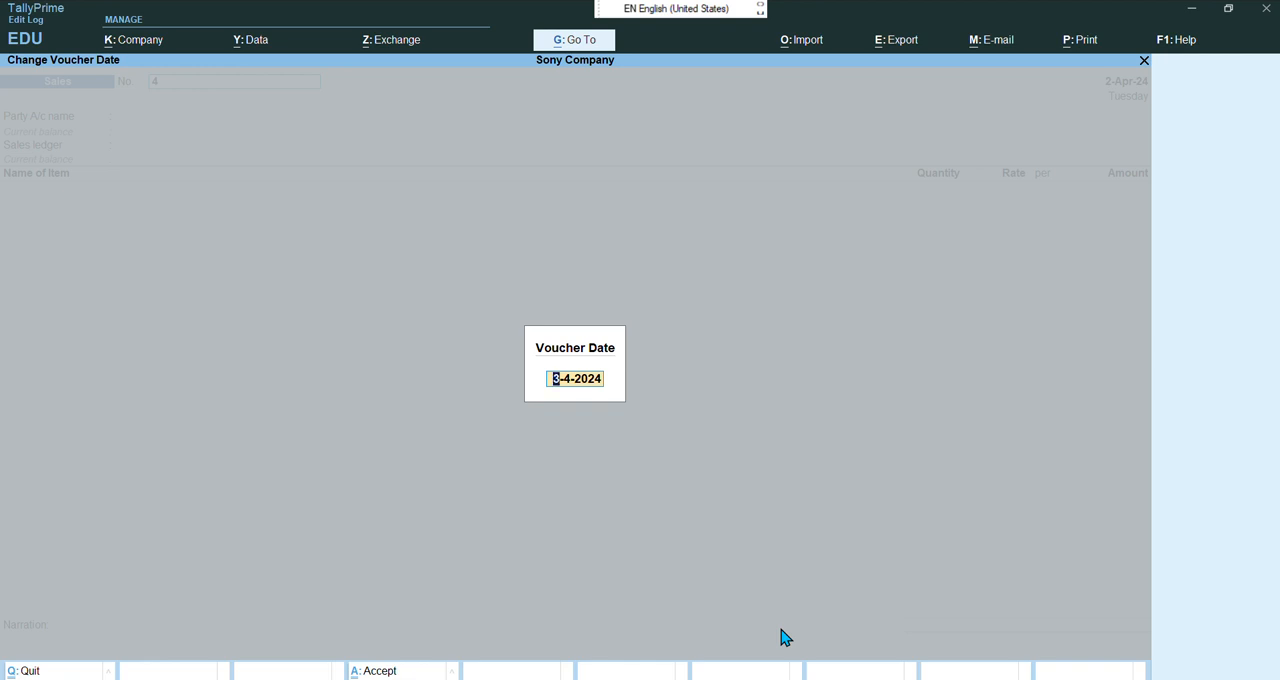
type("2-4-")
type("2024")
key("Return")
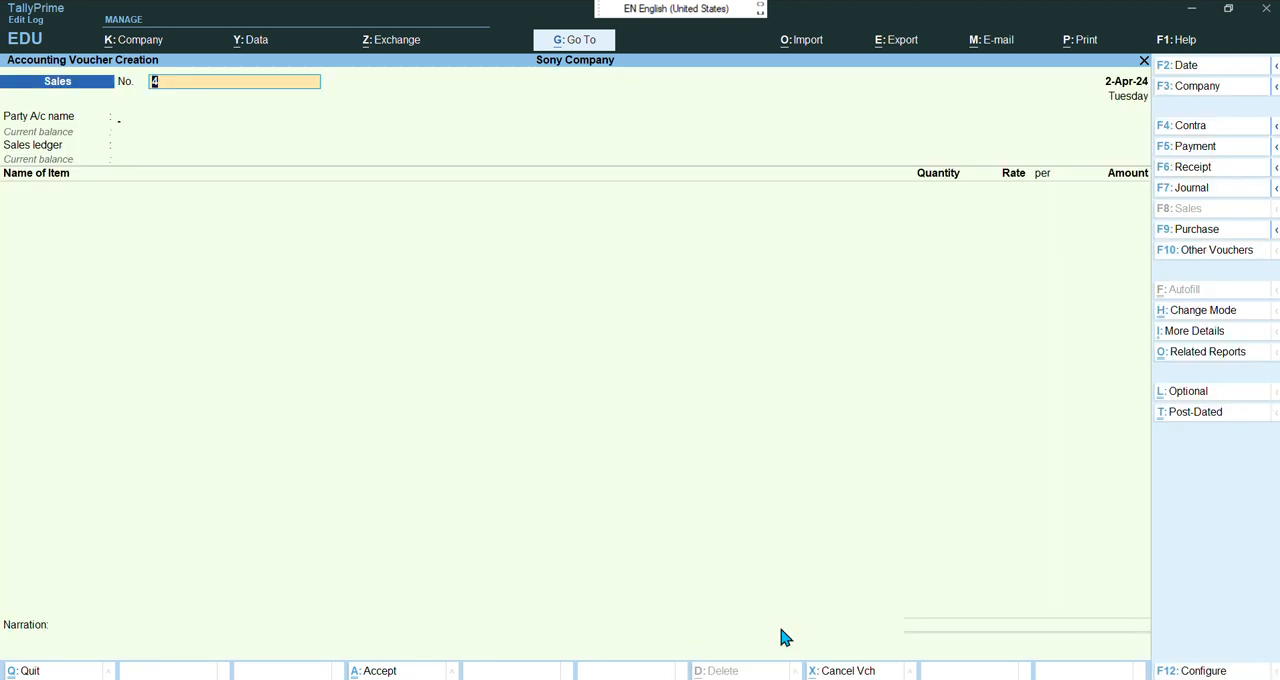
key("Return")
Choose Azad TV as the party, pass through its details, and select Sale as the sales ledger
key("Down")
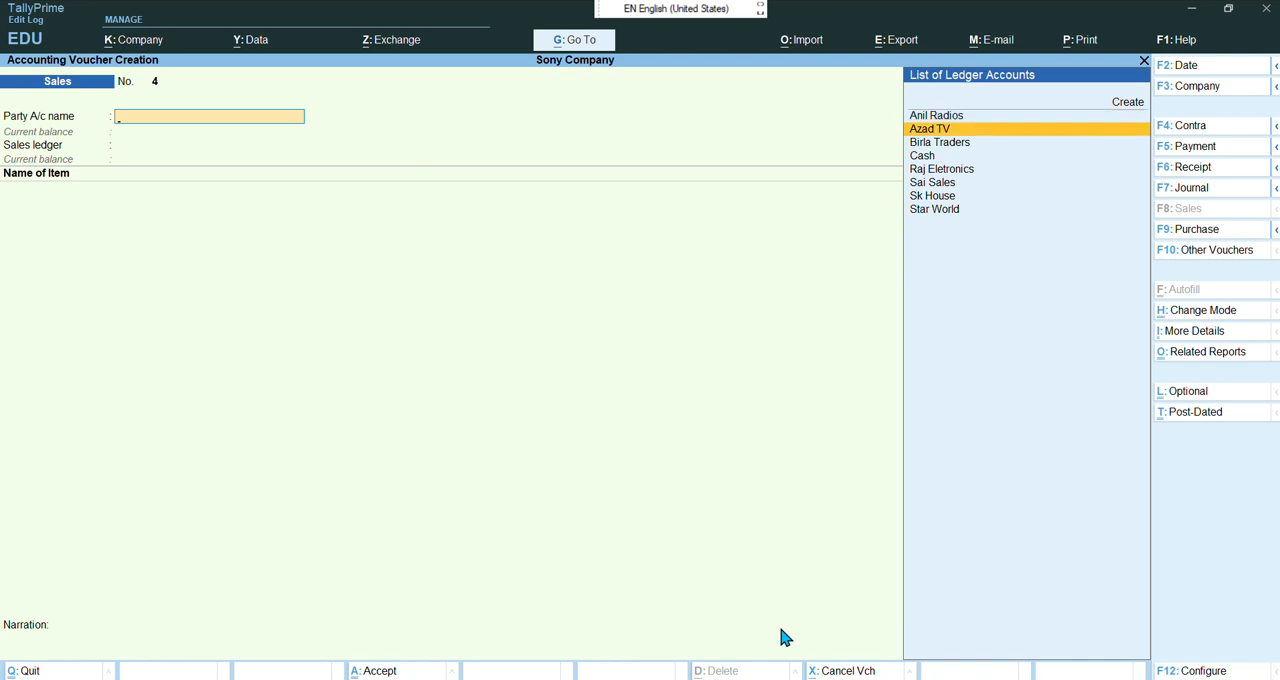
key("Return")
key("Return")
key("Return")
key("Return")
key("Return")
key("Return")
key("Return")
key("Return")
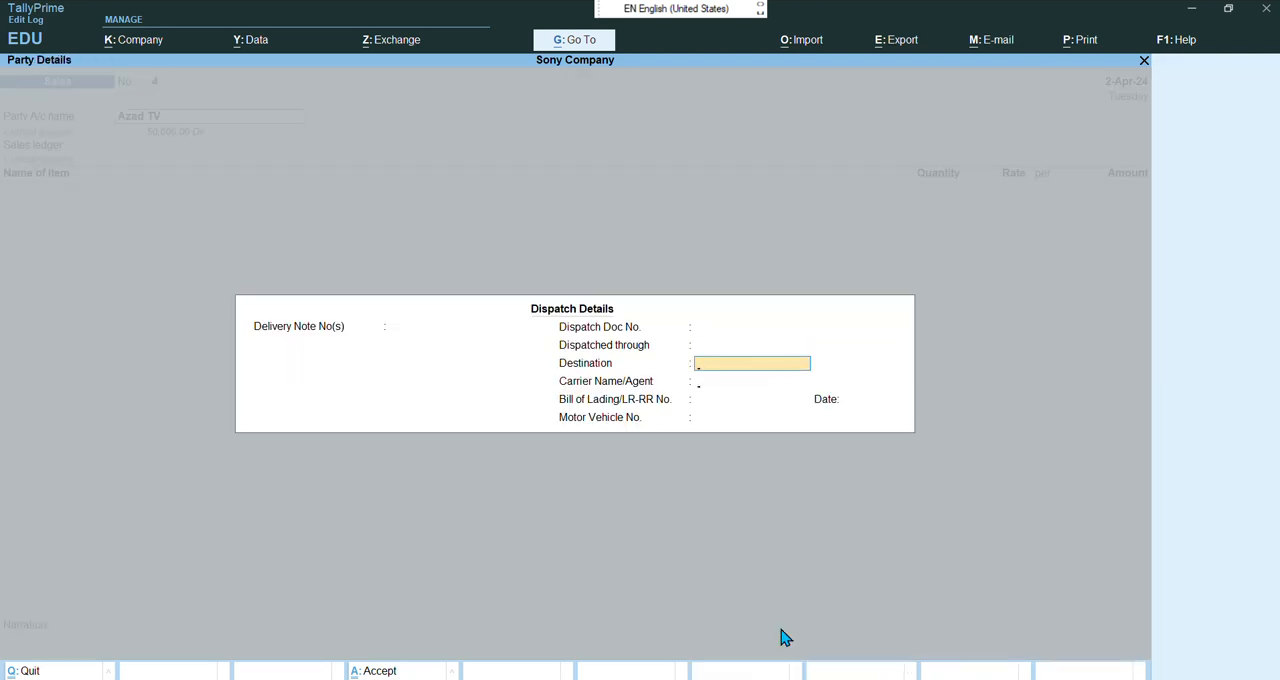
key("Return")
key("Return")
key("Return")
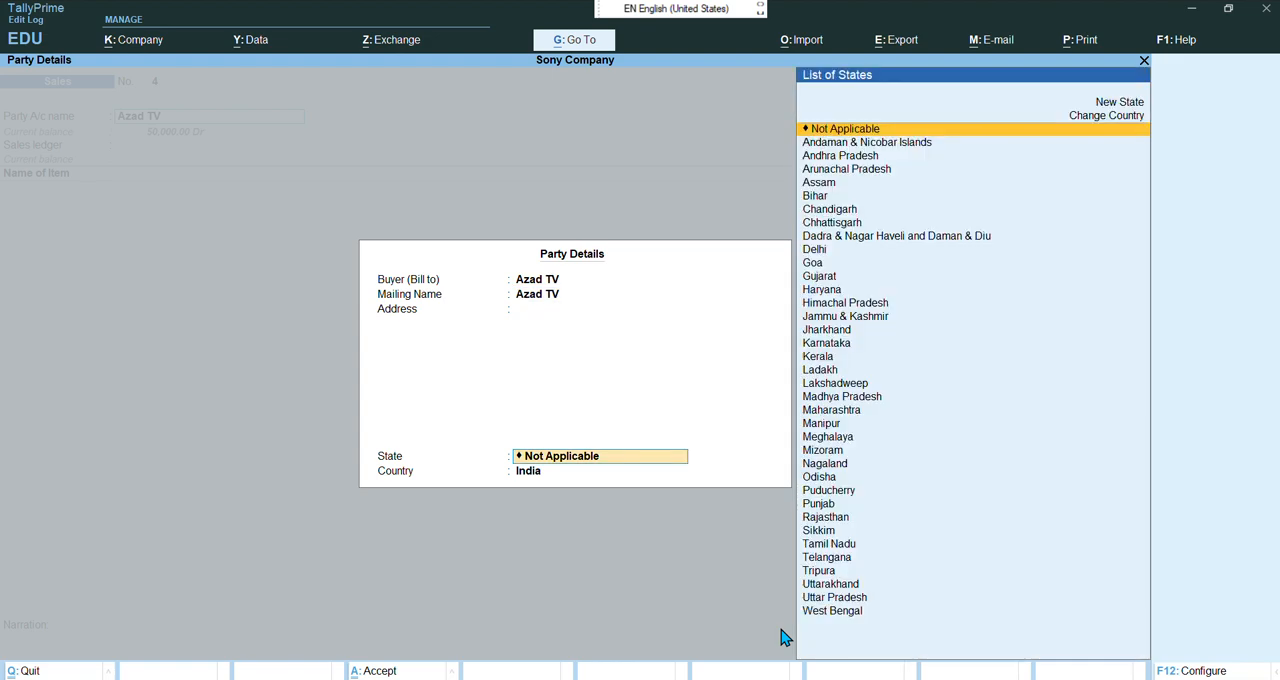
key("Return")
key("Return")
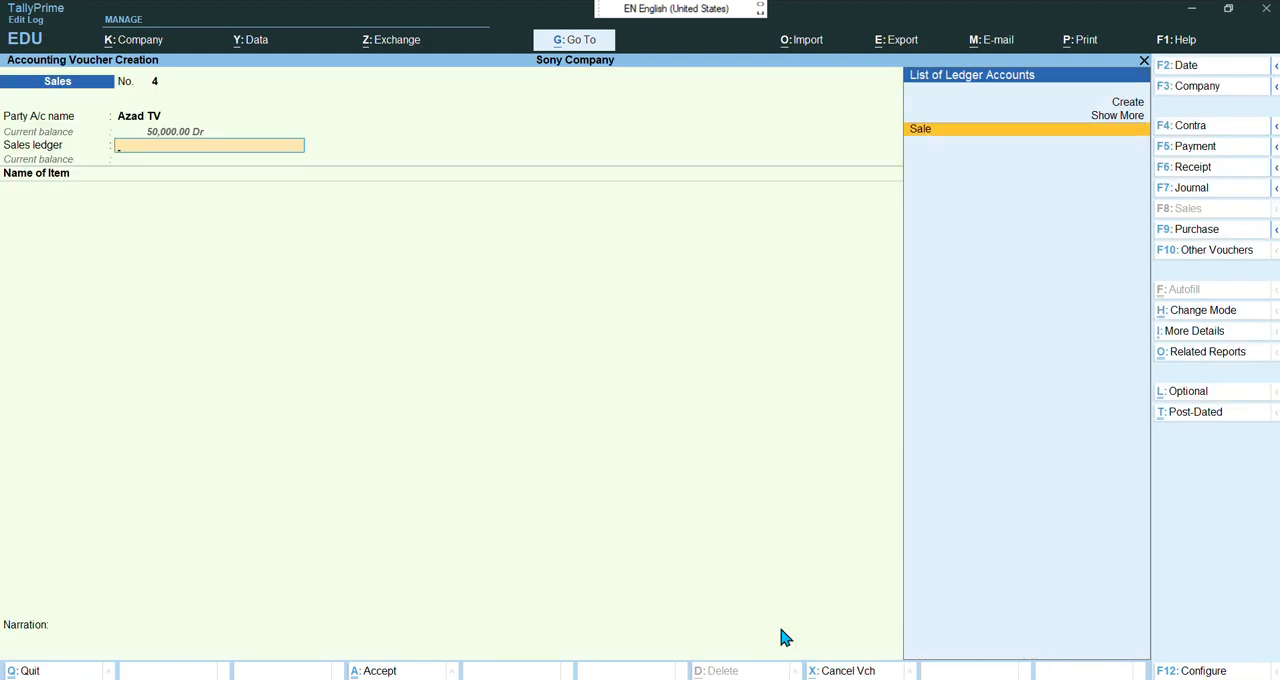
key("Return")
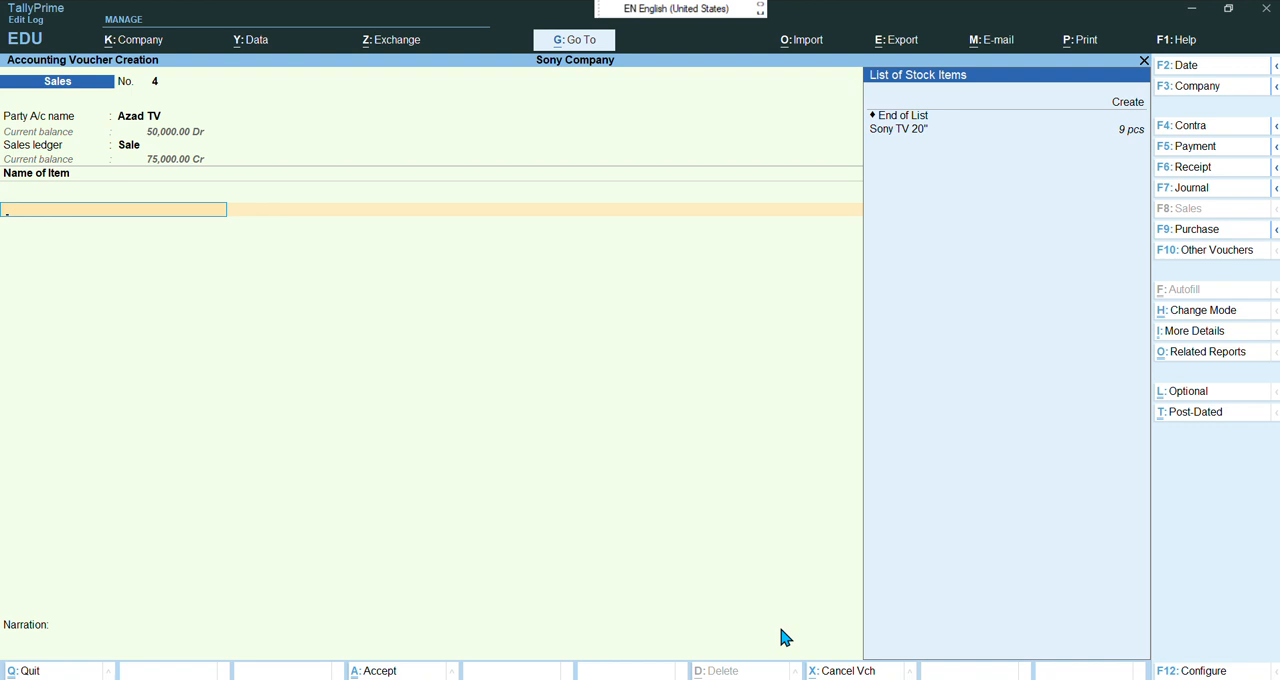
Add one Sony TV 20" unit at 25,000 and close the item list
key("Return")
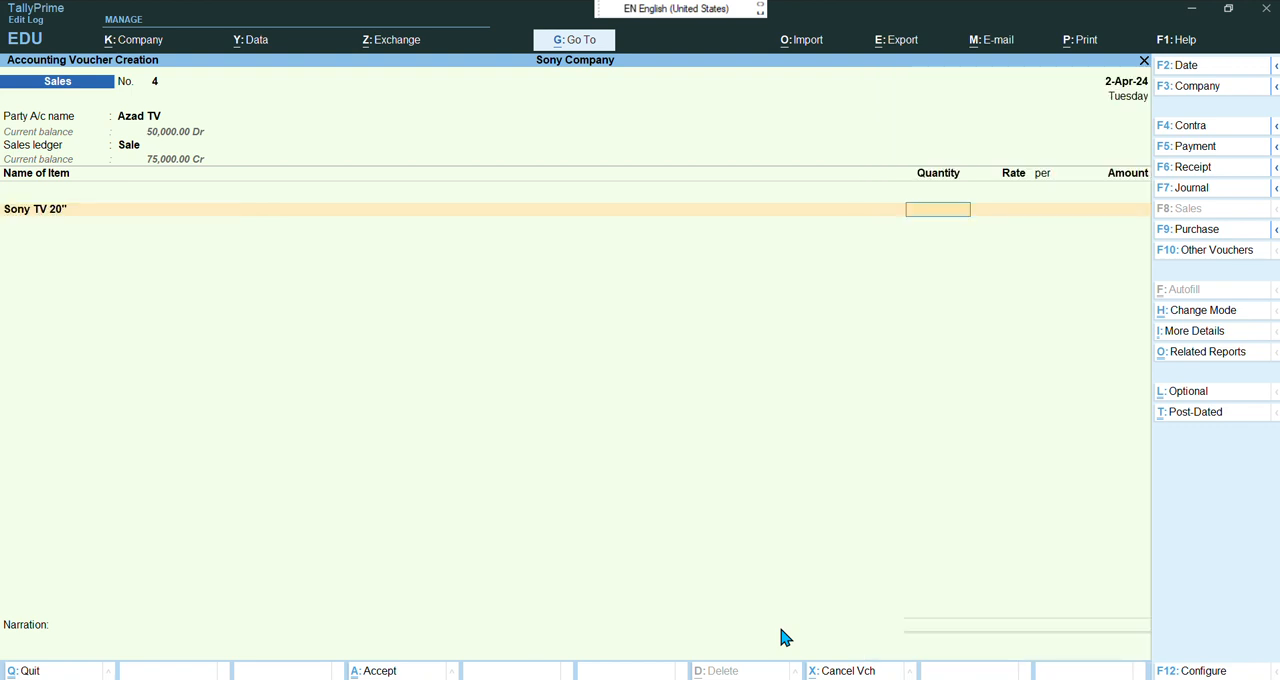
type("1")
key("Return")
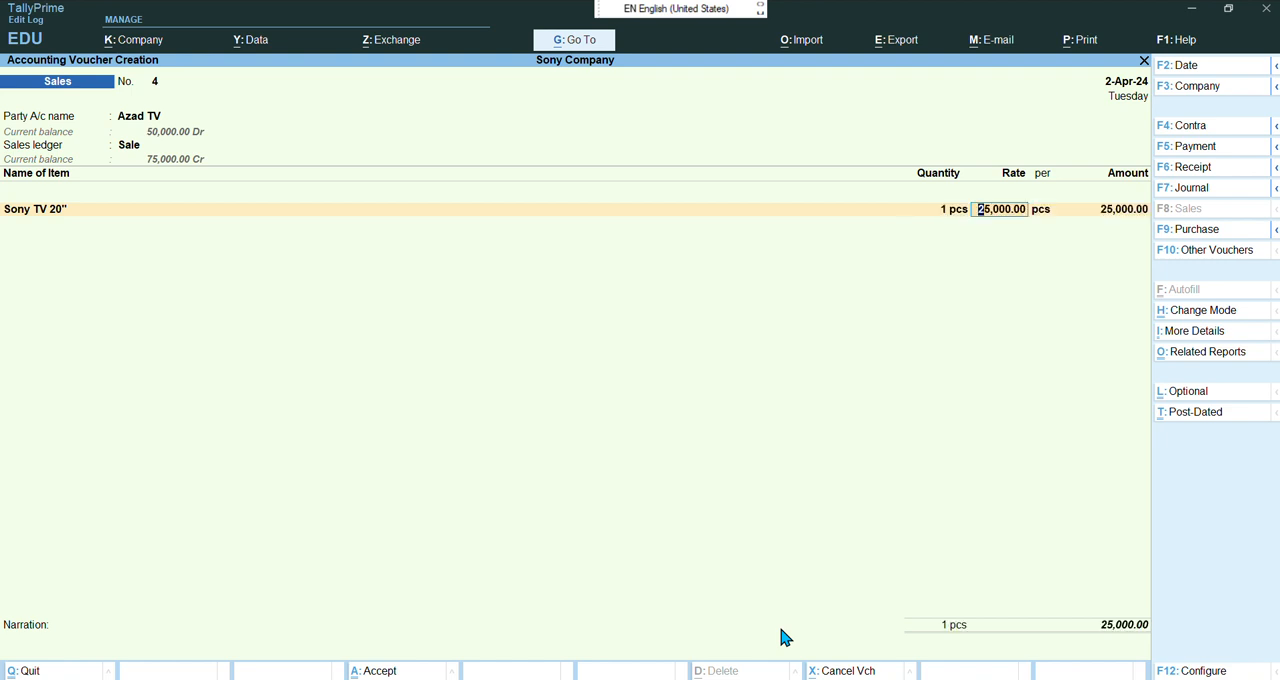
key("Return")
key("Return")
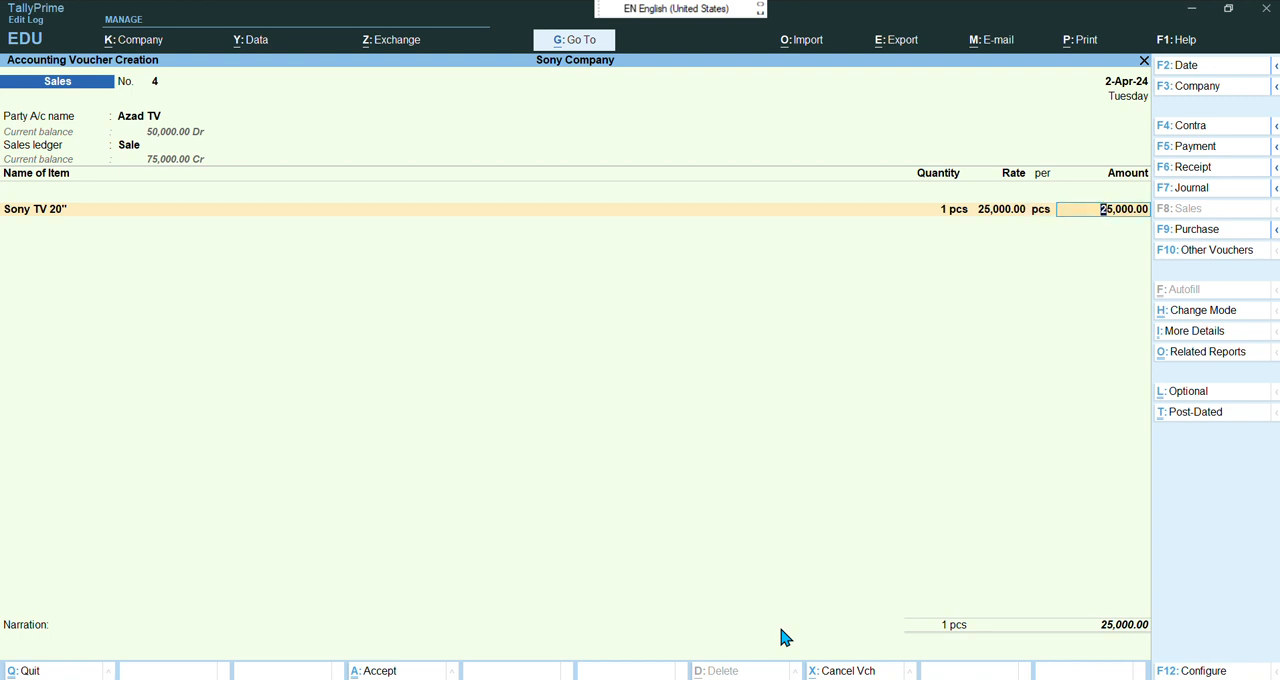
key("Return")
key("Return")
key("Return")
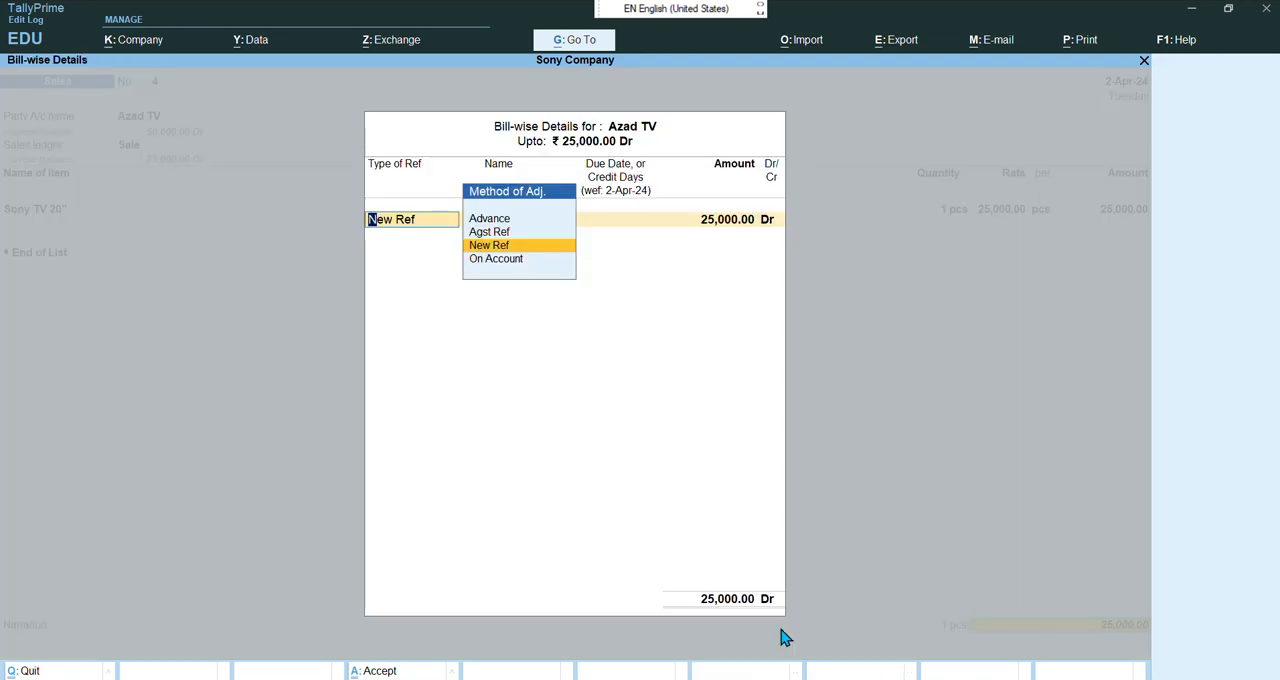
Allocate the amount as a New Ref bill named 4 with 20 days credit and accept the sales voucher
key("Return")
key("Return")
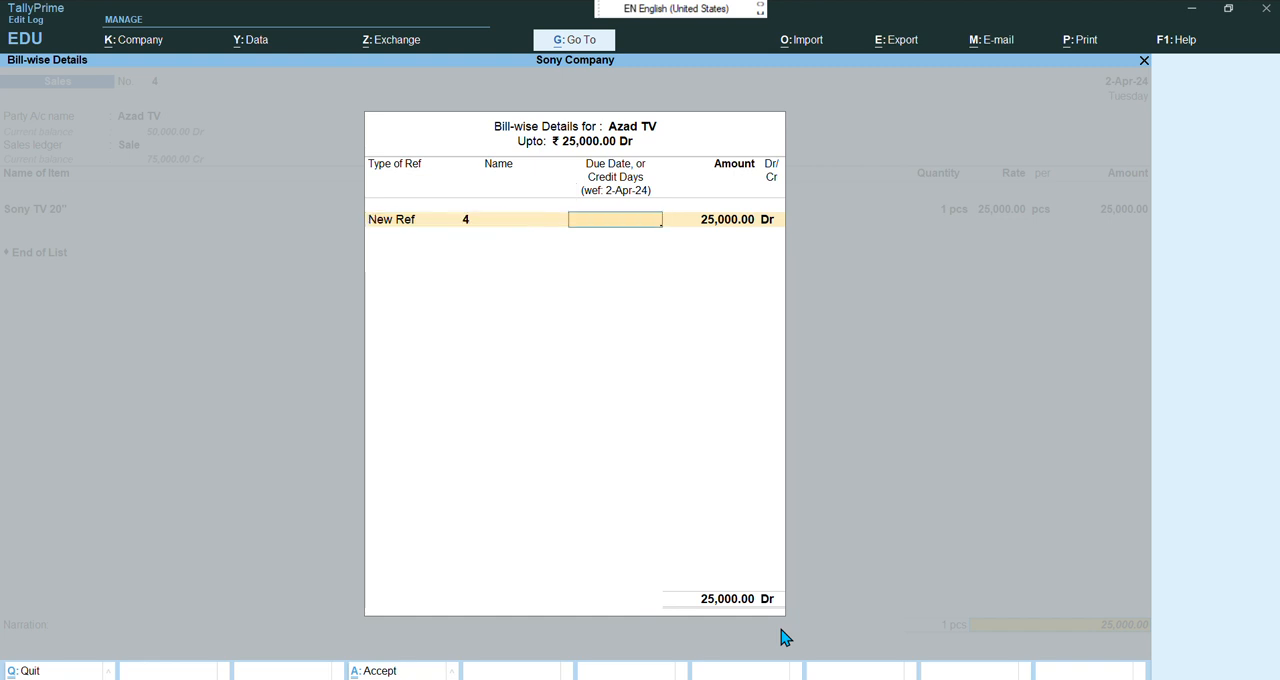
type("20")
key("Return")
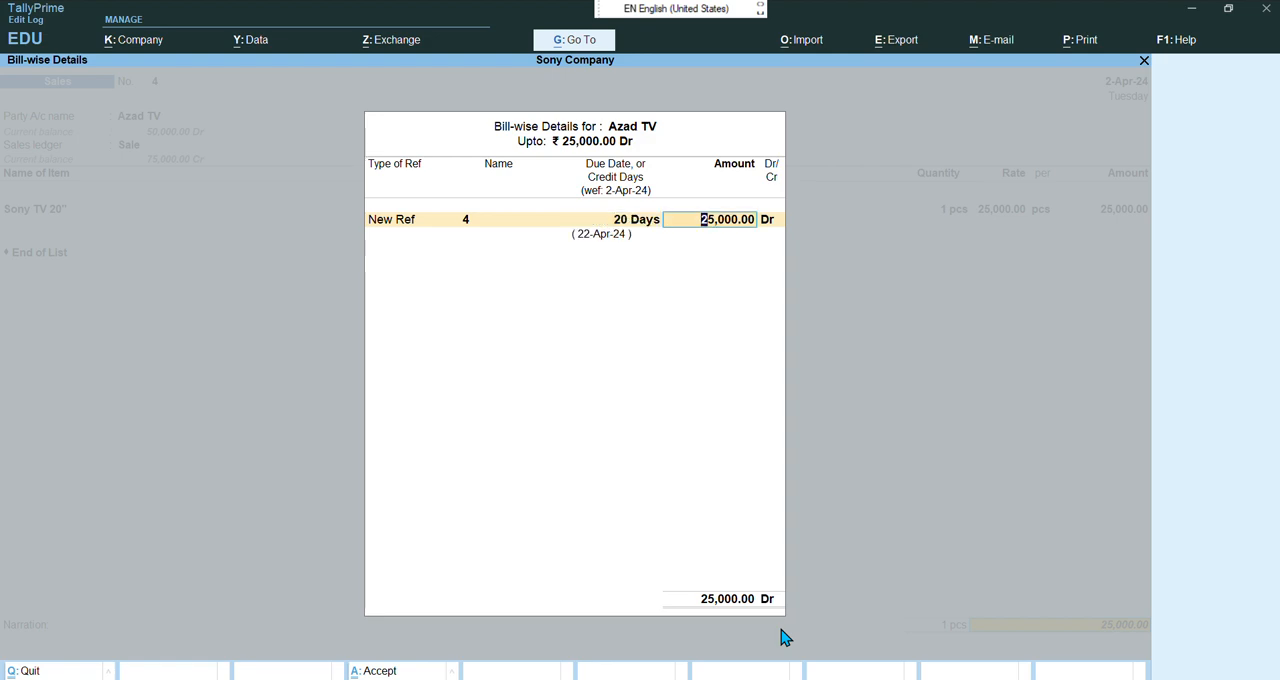
key("Return")
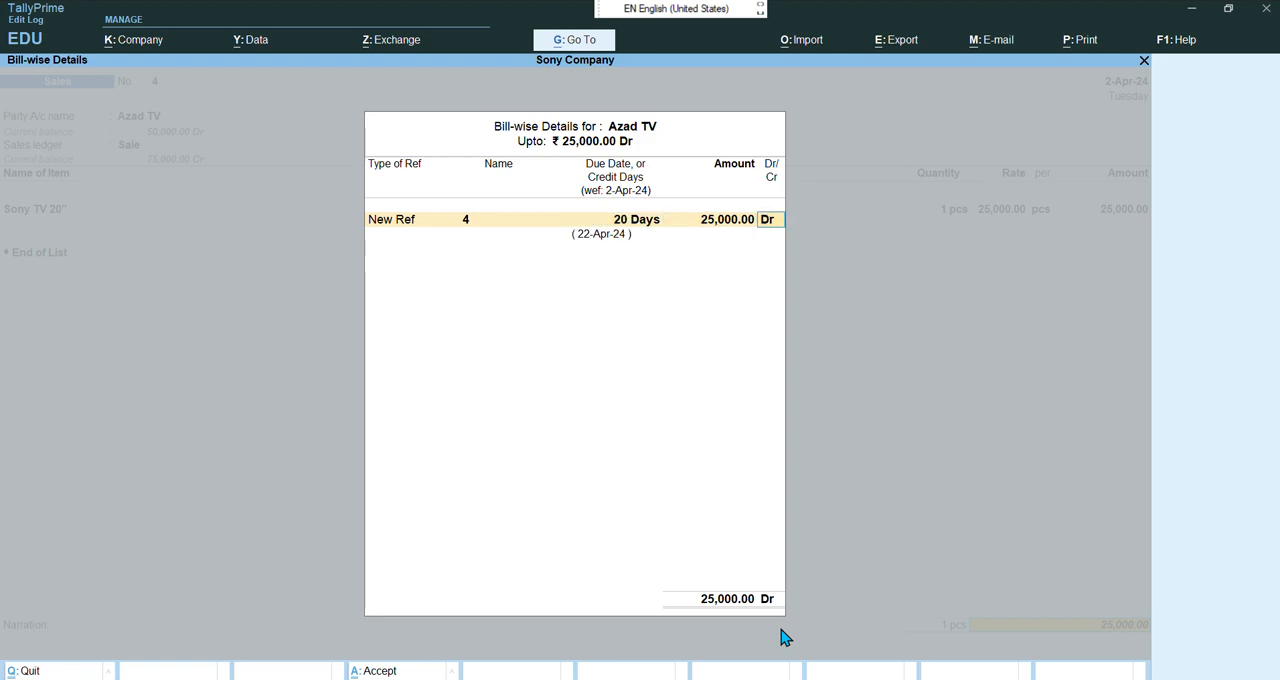
key("Return")
key("Return")
key("Return")
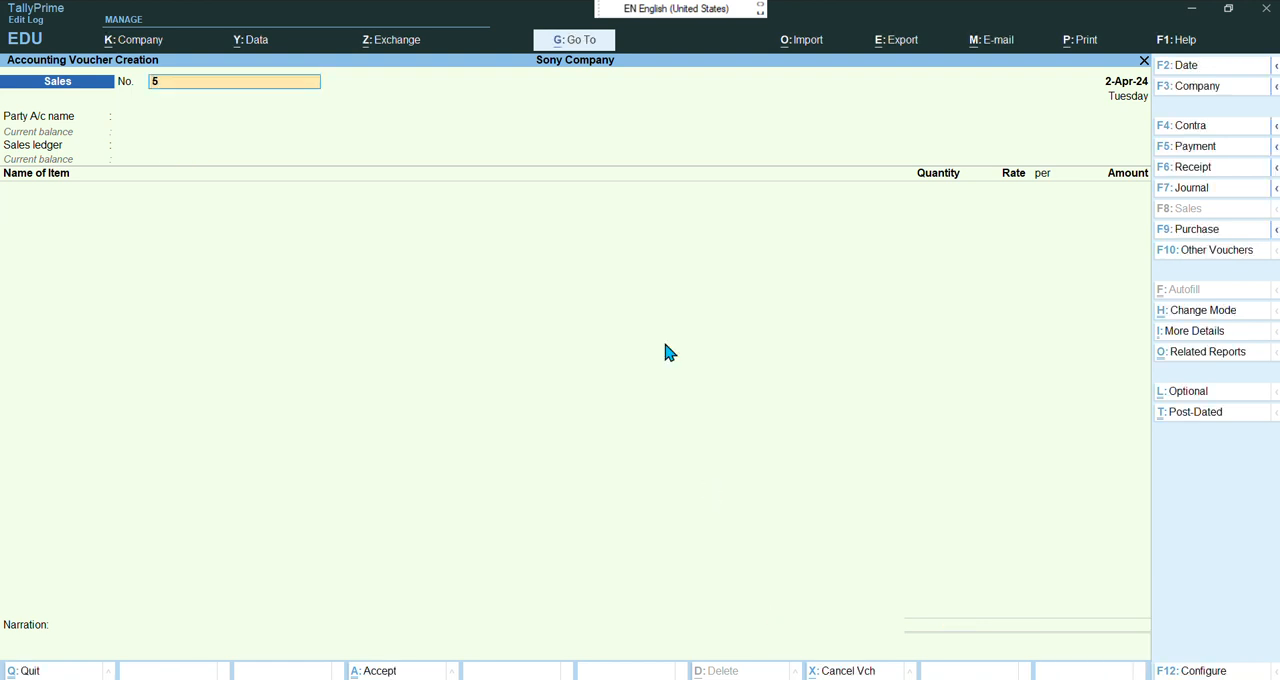
left_click(553, 36)
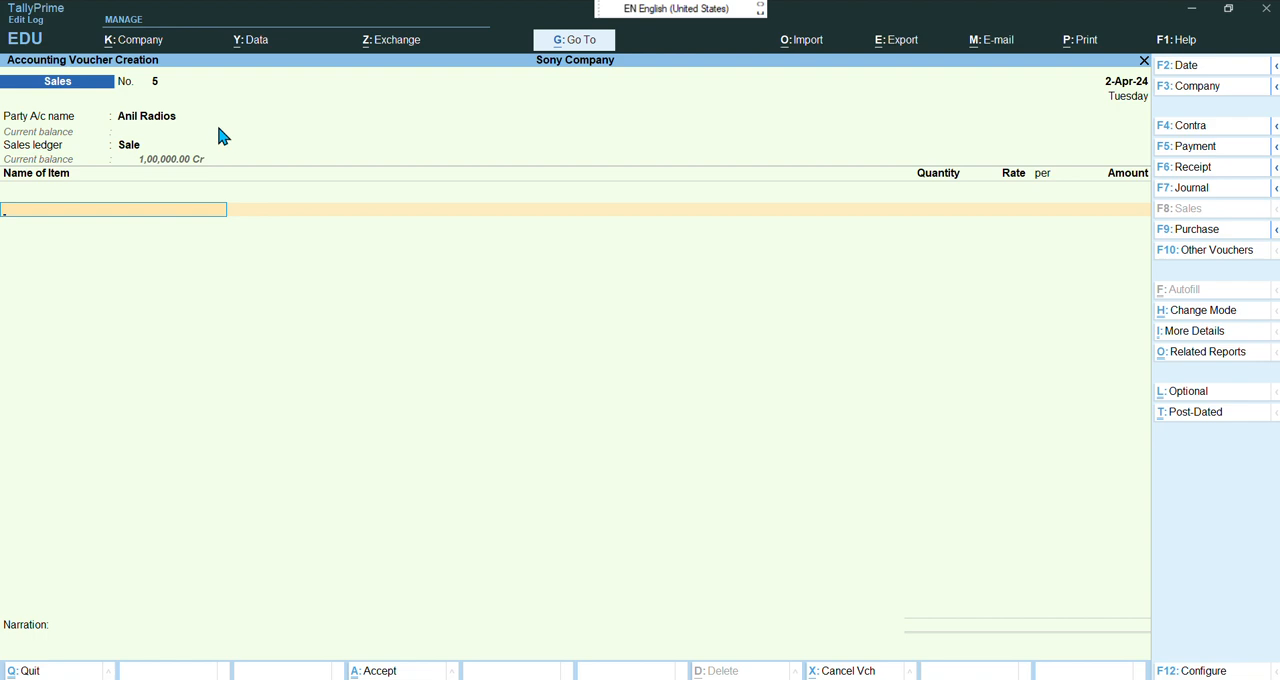
key("Escape")
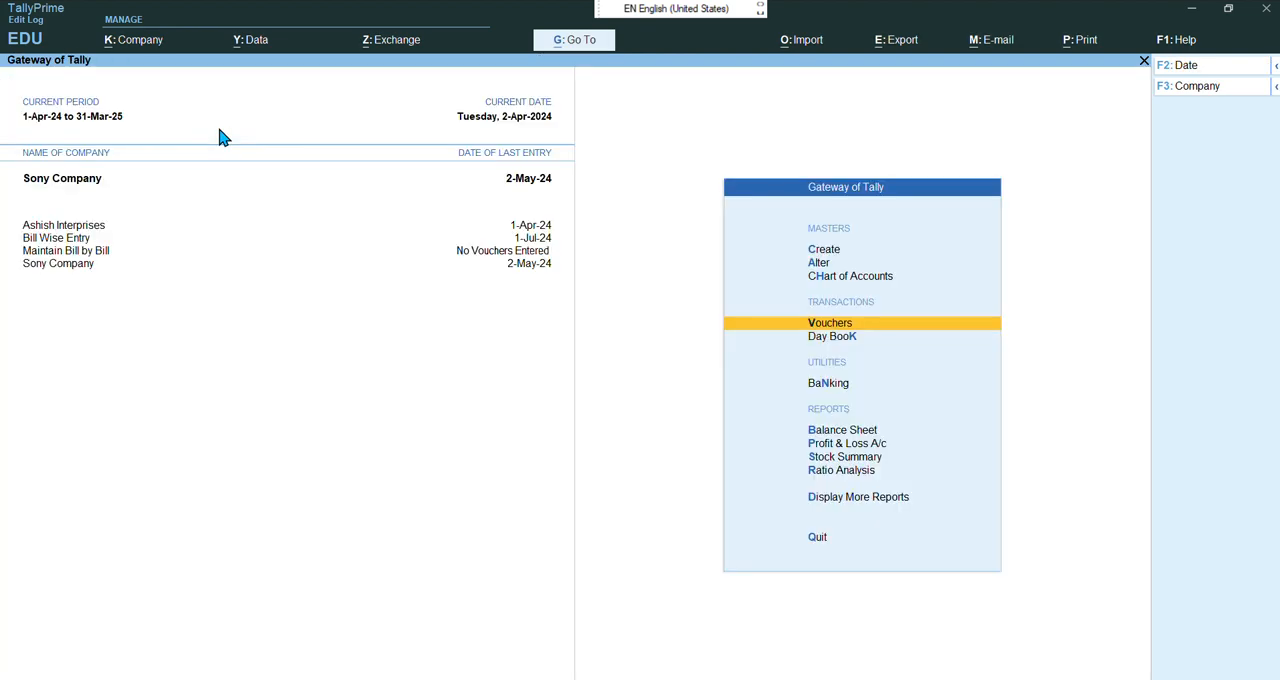
key("Return")
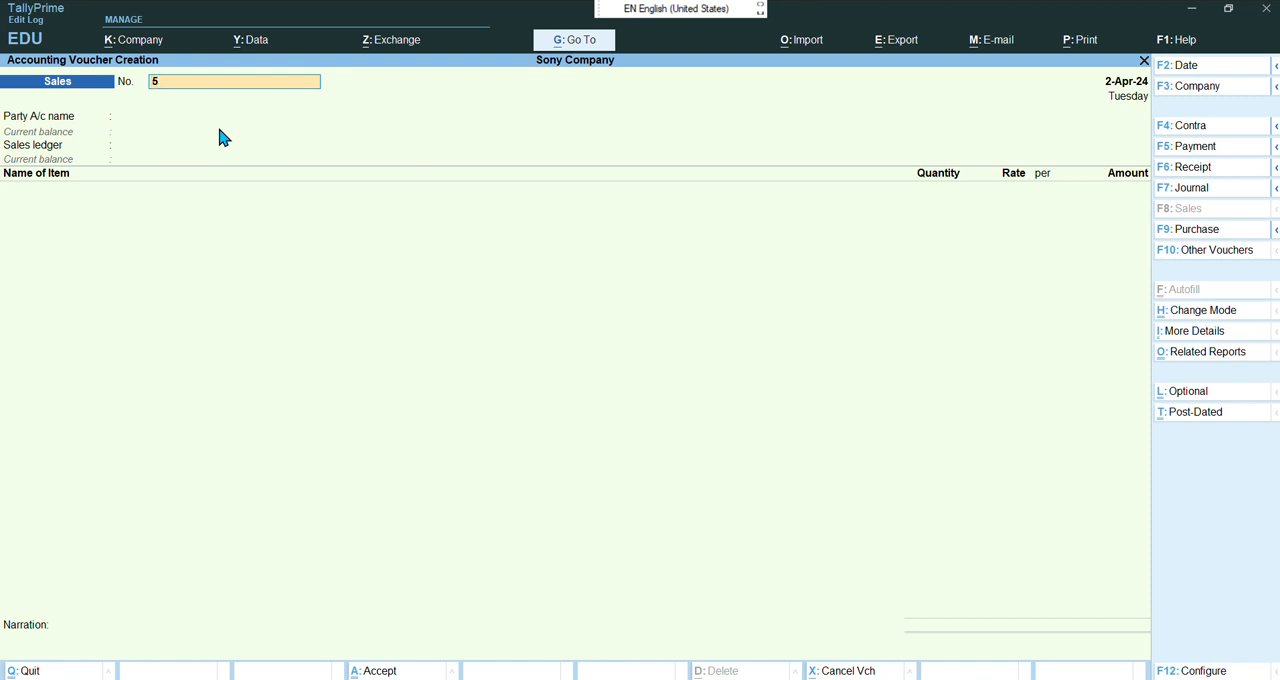
Set the new sales voucher's date to 1-5-2024
key("F2")
type("1-5")
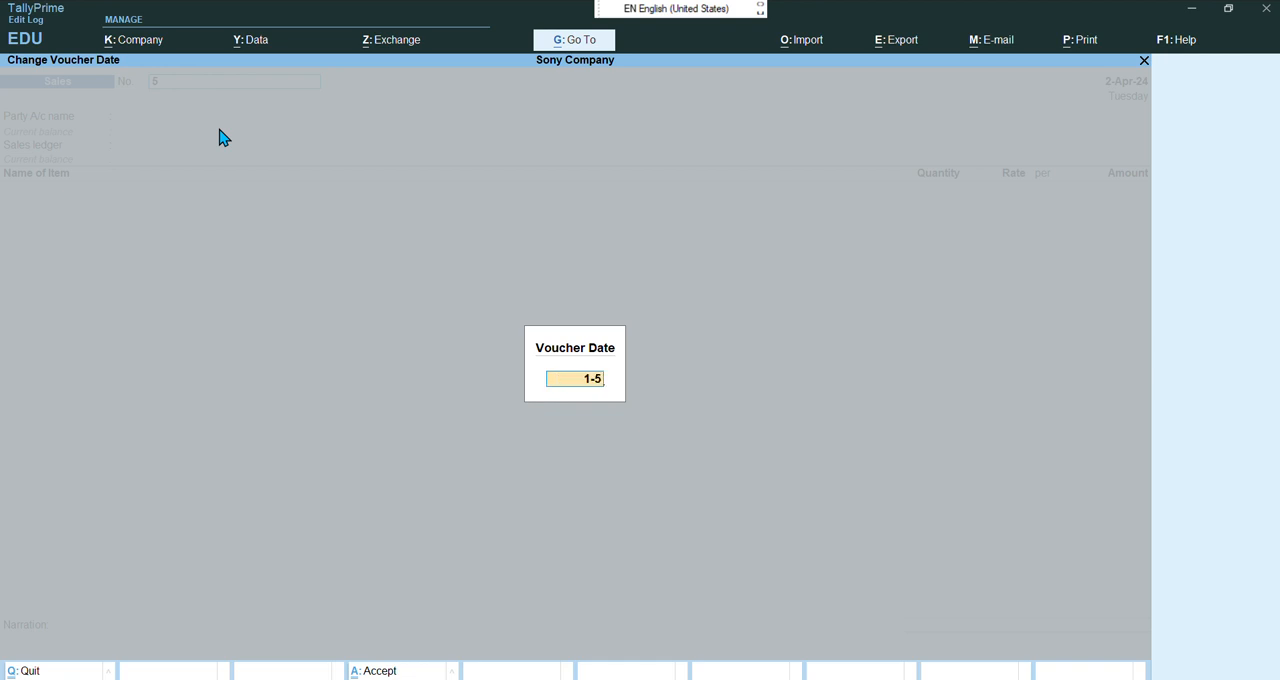
type("-2024")
key("Return")
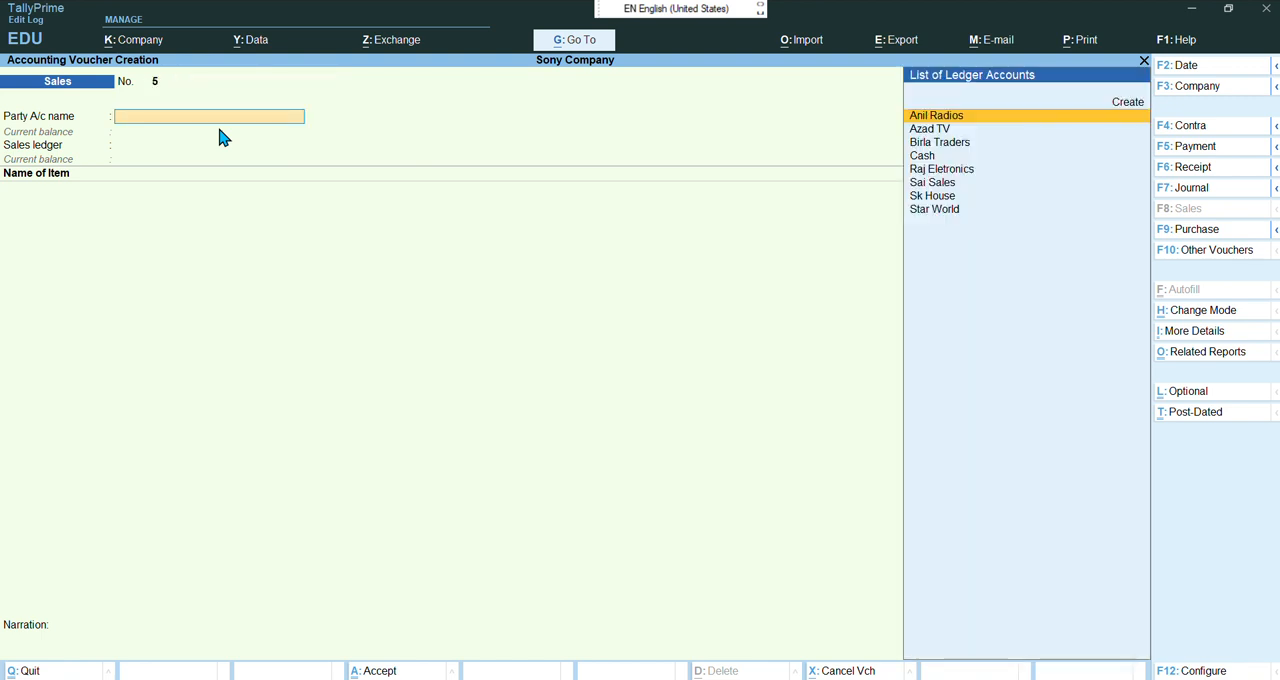
Choose Anil Radios as the party, pass through its dispatch and party details, and select Sale as the sales ledger
key("Return")
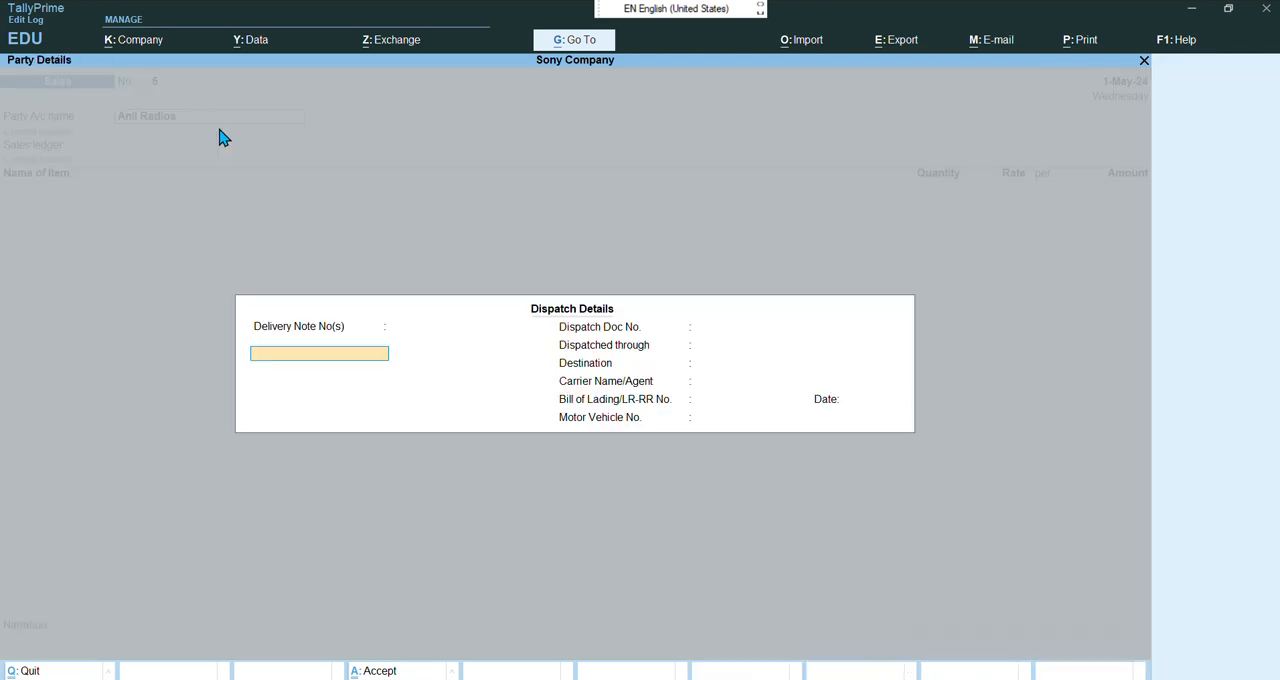
key("Return")
key("Return")
key("Return")
key("Return")
key("Return")
key("Return")
key("Return")
key("Return")
key("Return")
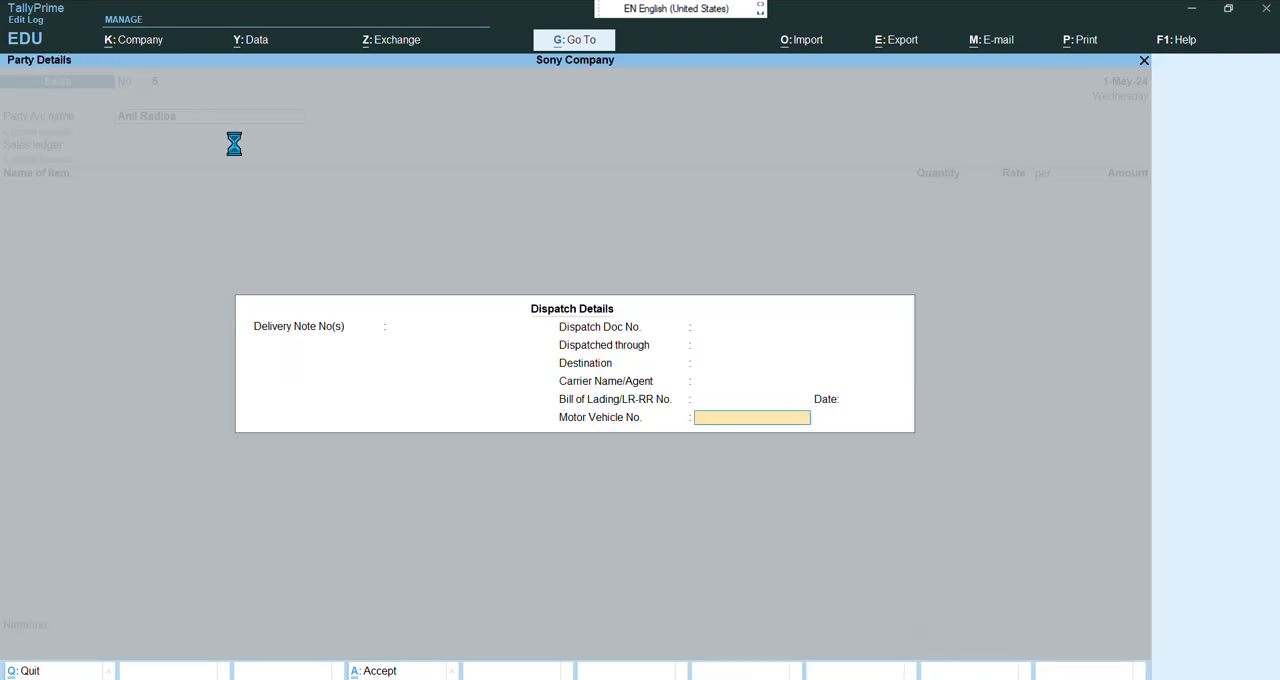
key("Return")
key("Return")
key("Return")
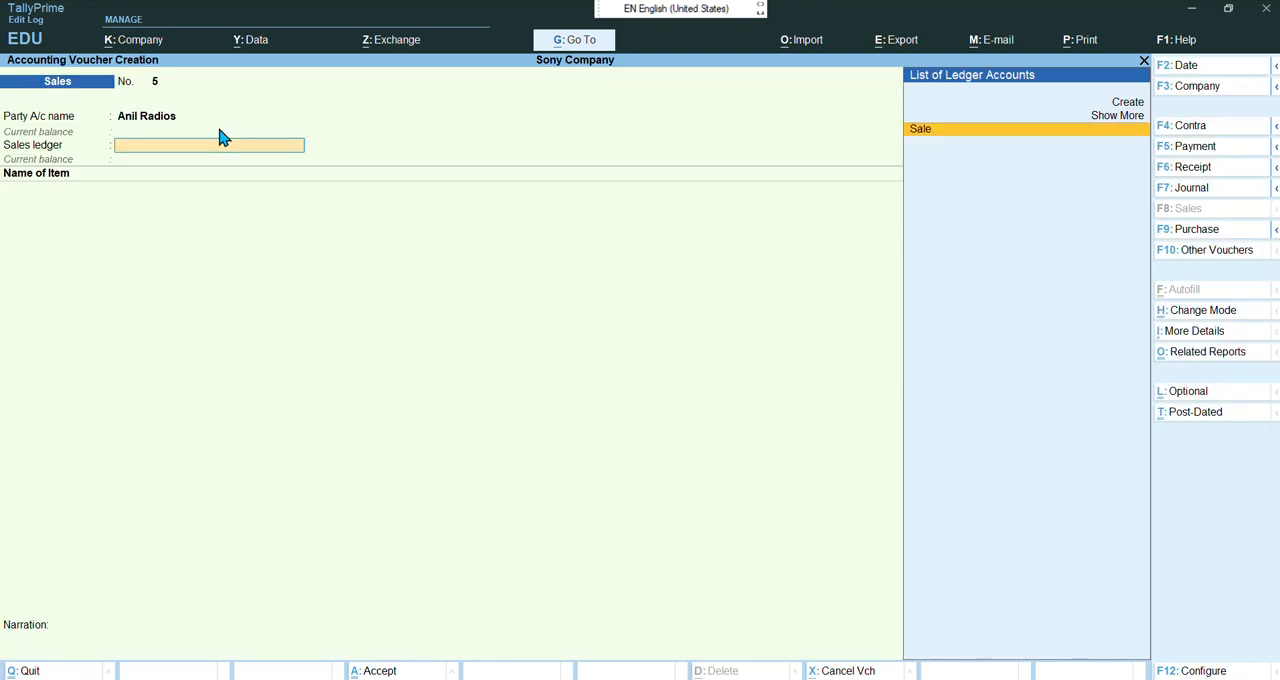
key("Return")
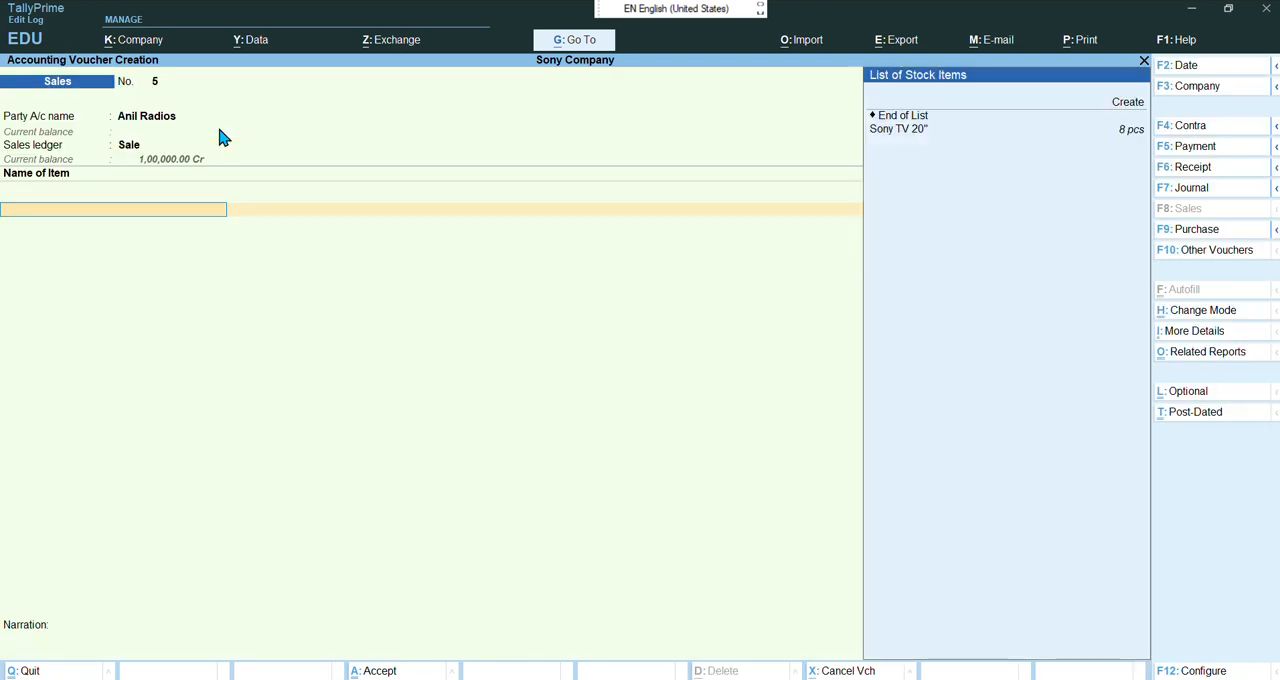
Add two Sony TV 20" units at 25,000 each and close the item list
key("Down")
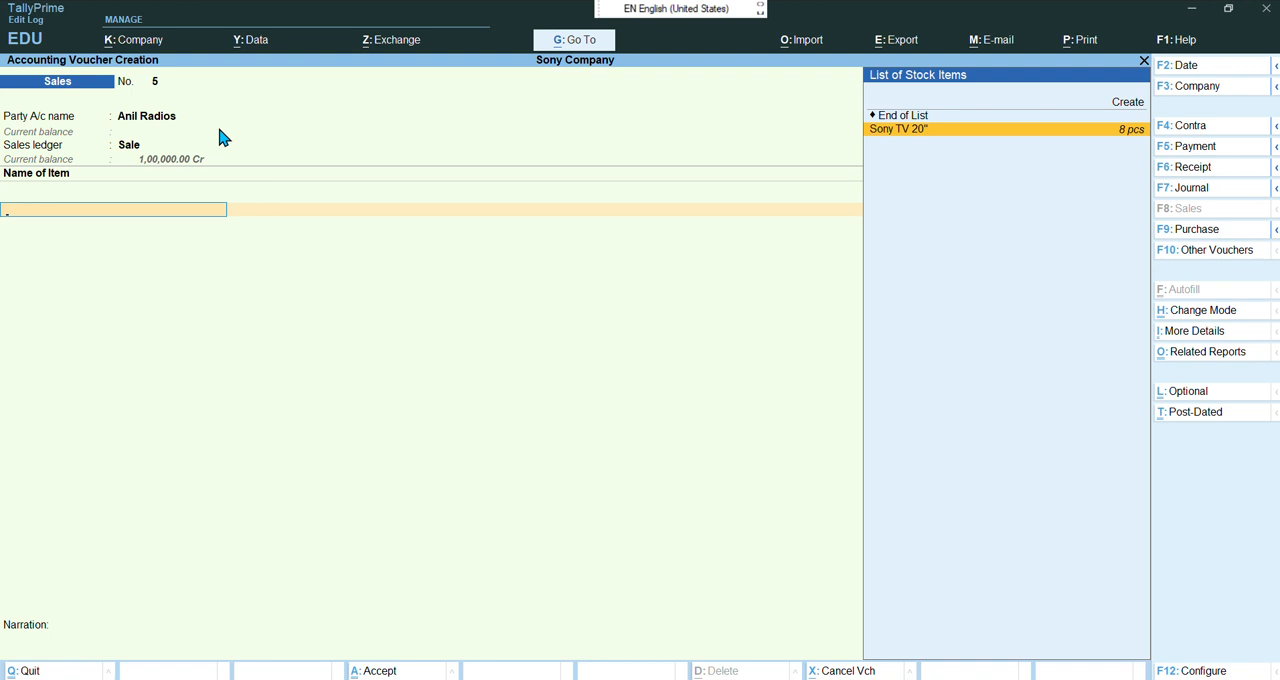
key("Return")
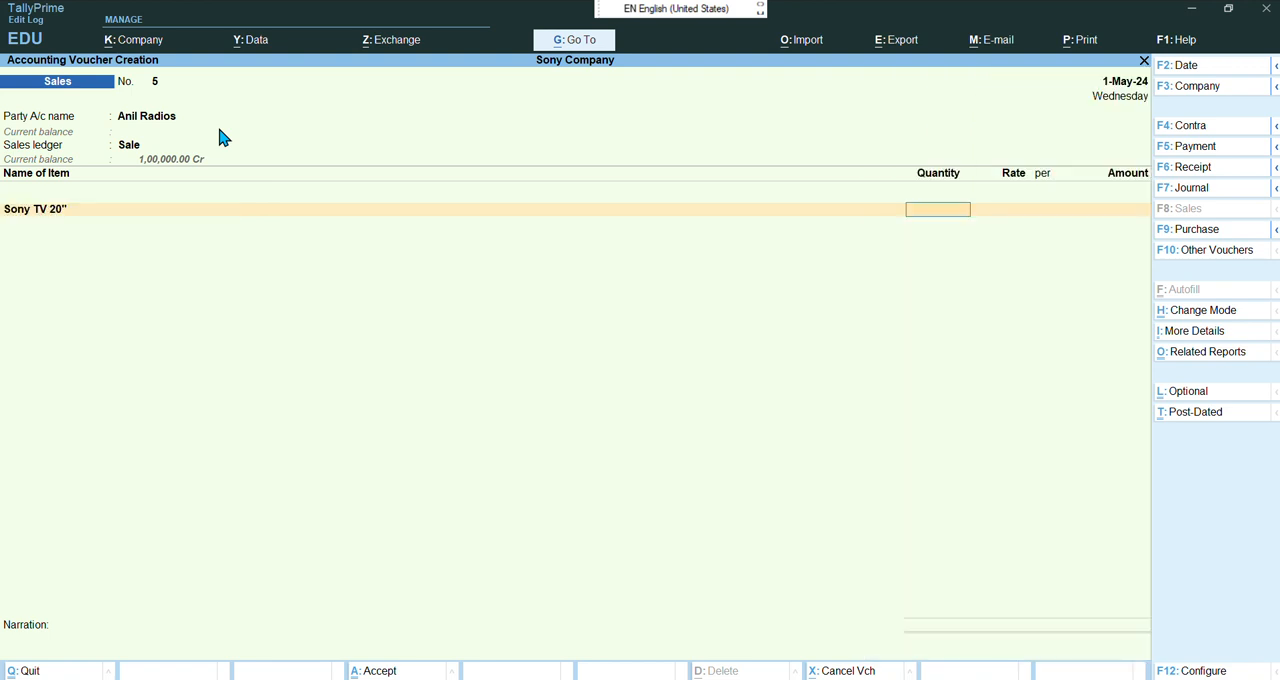
type("2")
key("Return")
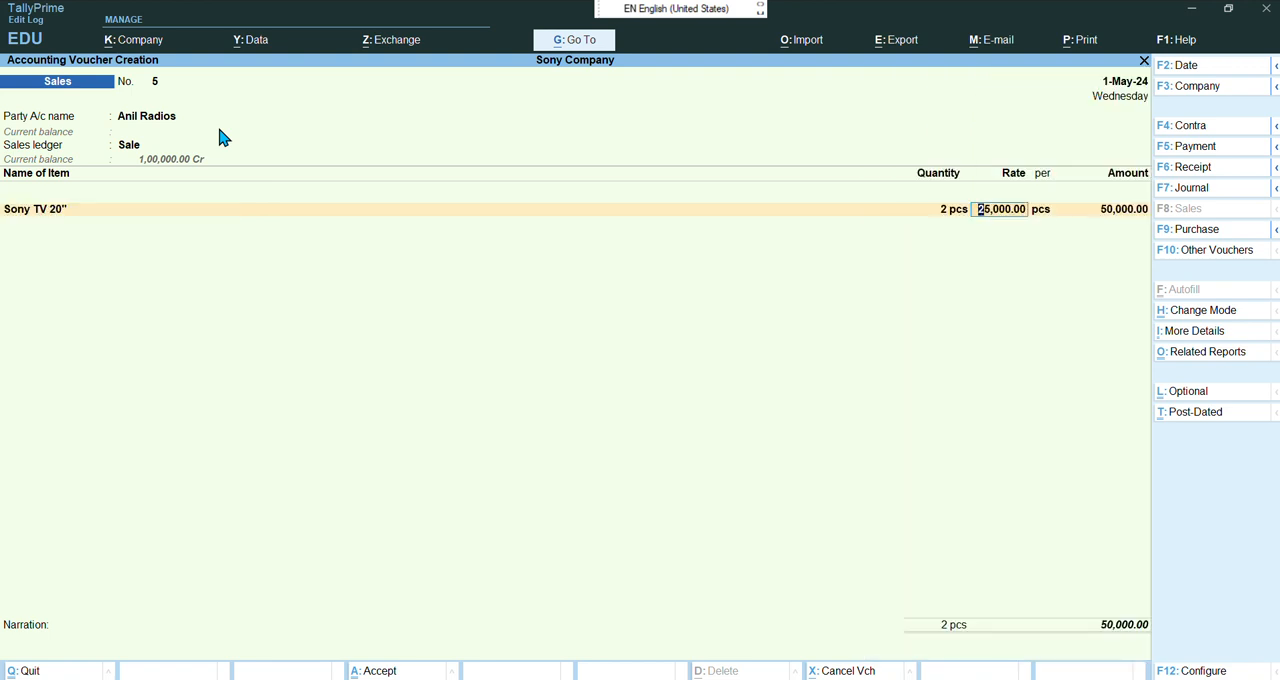
key("Return")
key("Return")
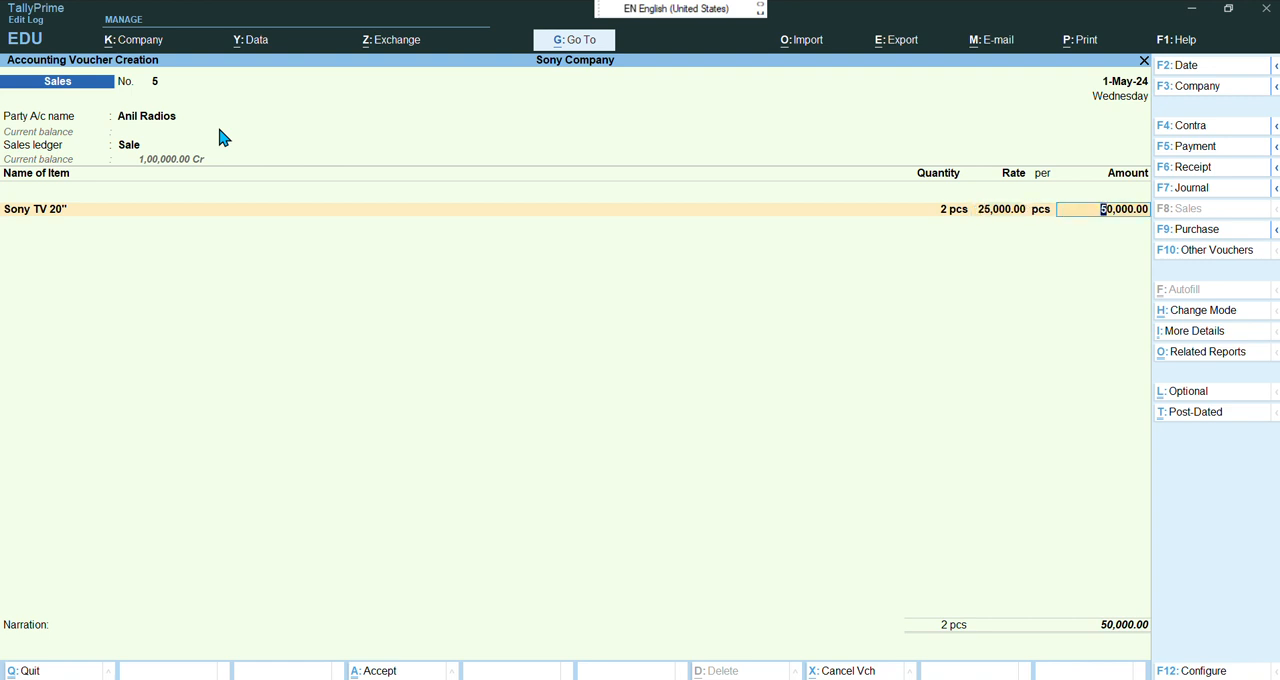
key("Return")
key("Return")
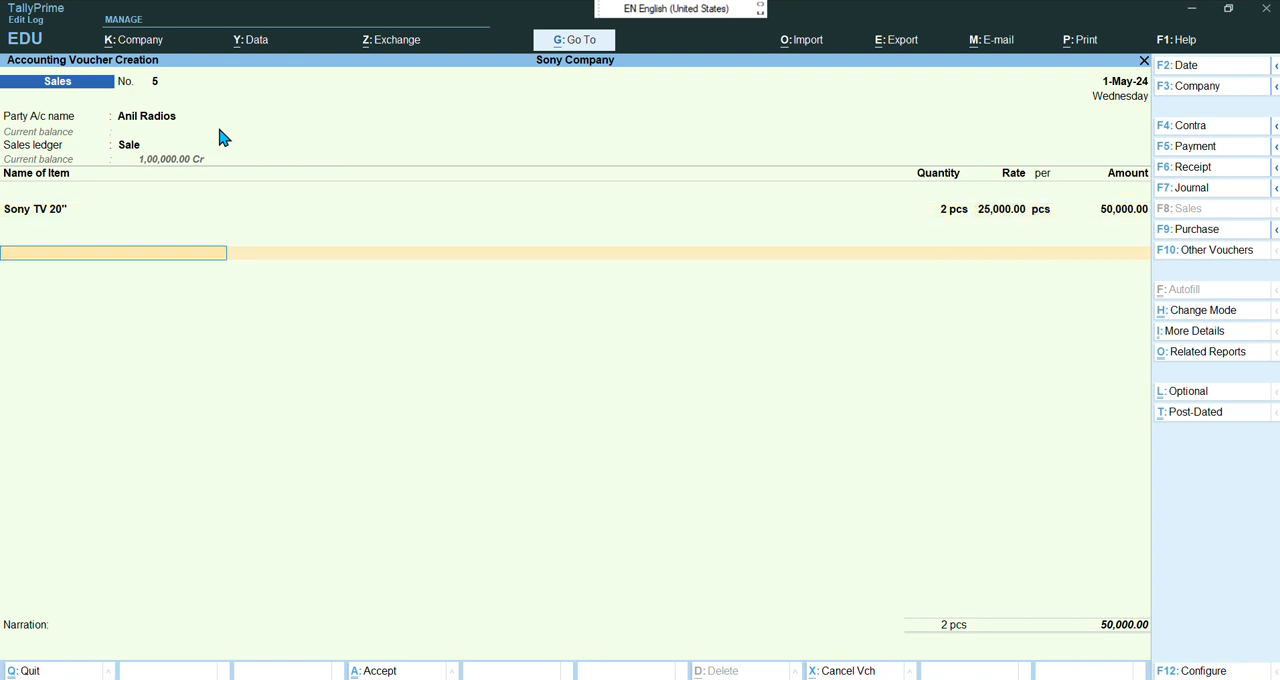
key("Return")
key("Return")
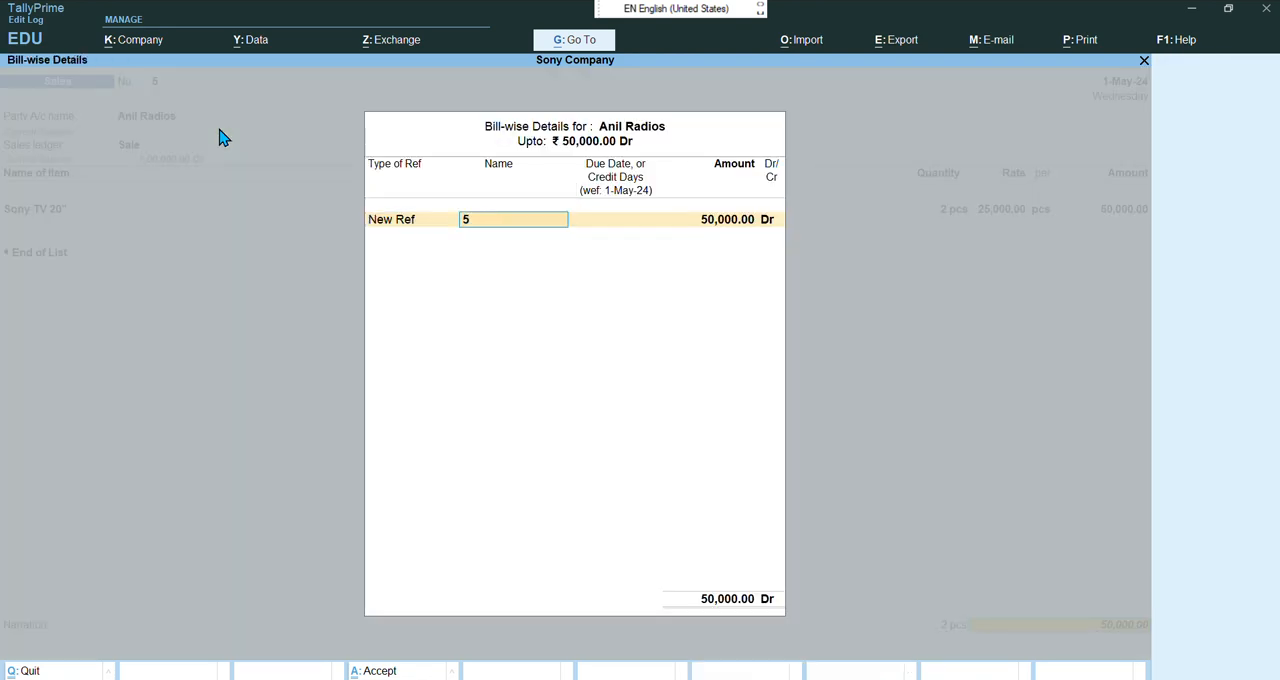
Allocate the amount as a New Ref bill named 5 with 10 days credit and accept the sales voucher
key("Return")
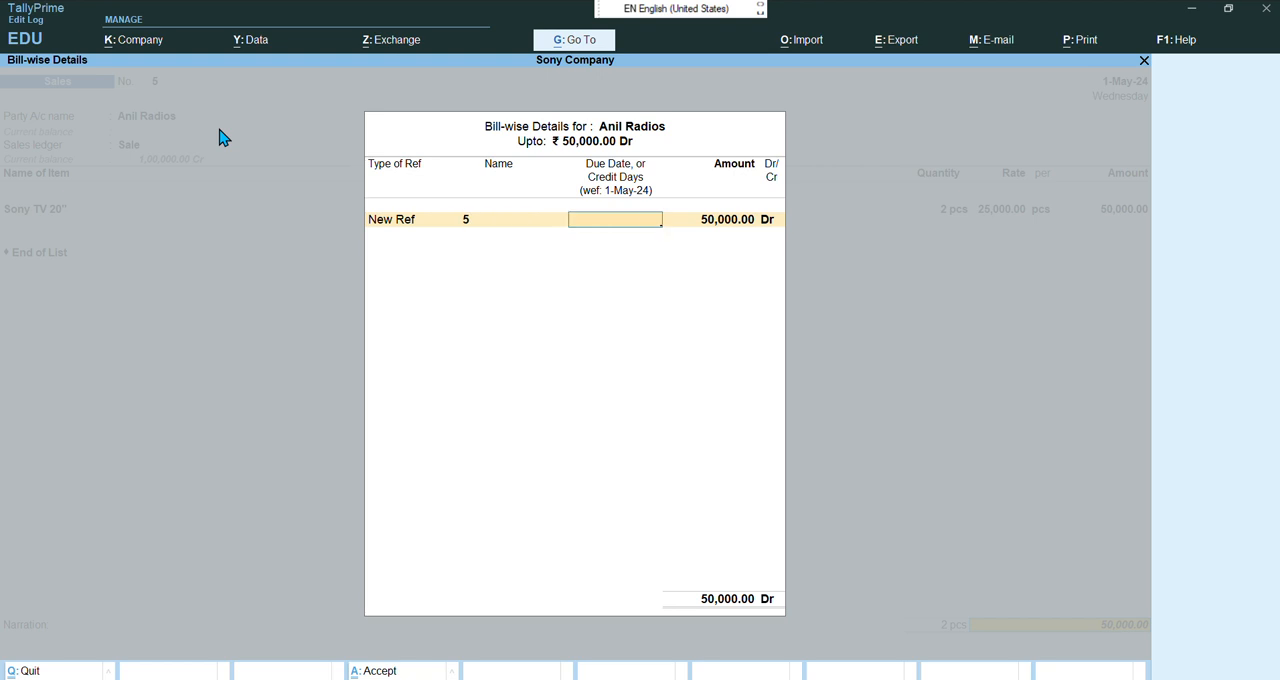
type("10")
key("Return")
key("Return")
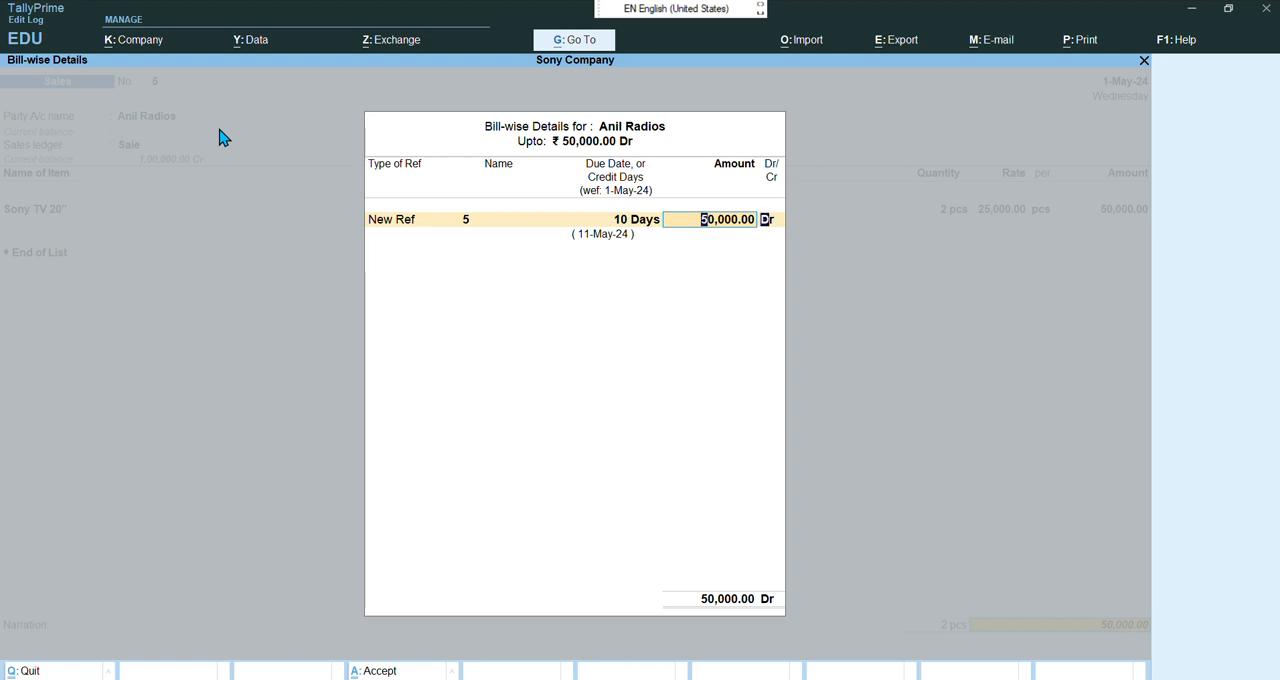
key("Return")
key("Return")
key("Return")
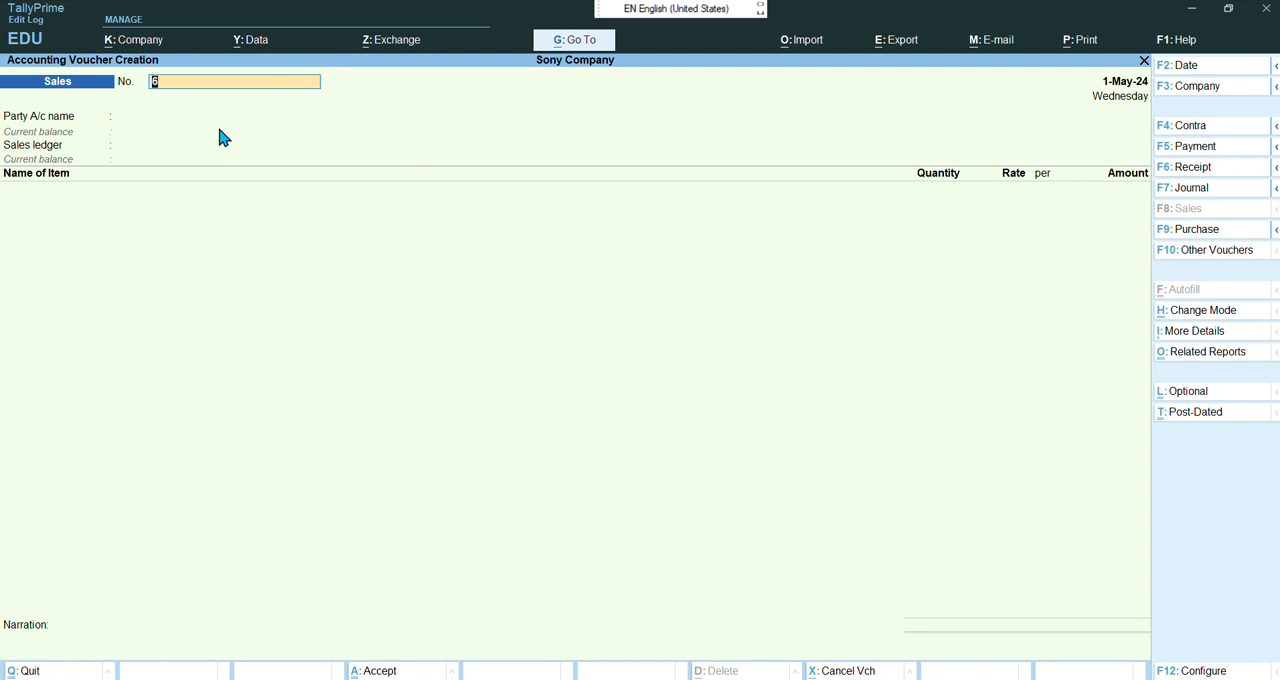
Set the new sales voucher's date to 2-5-2024
key("F2")
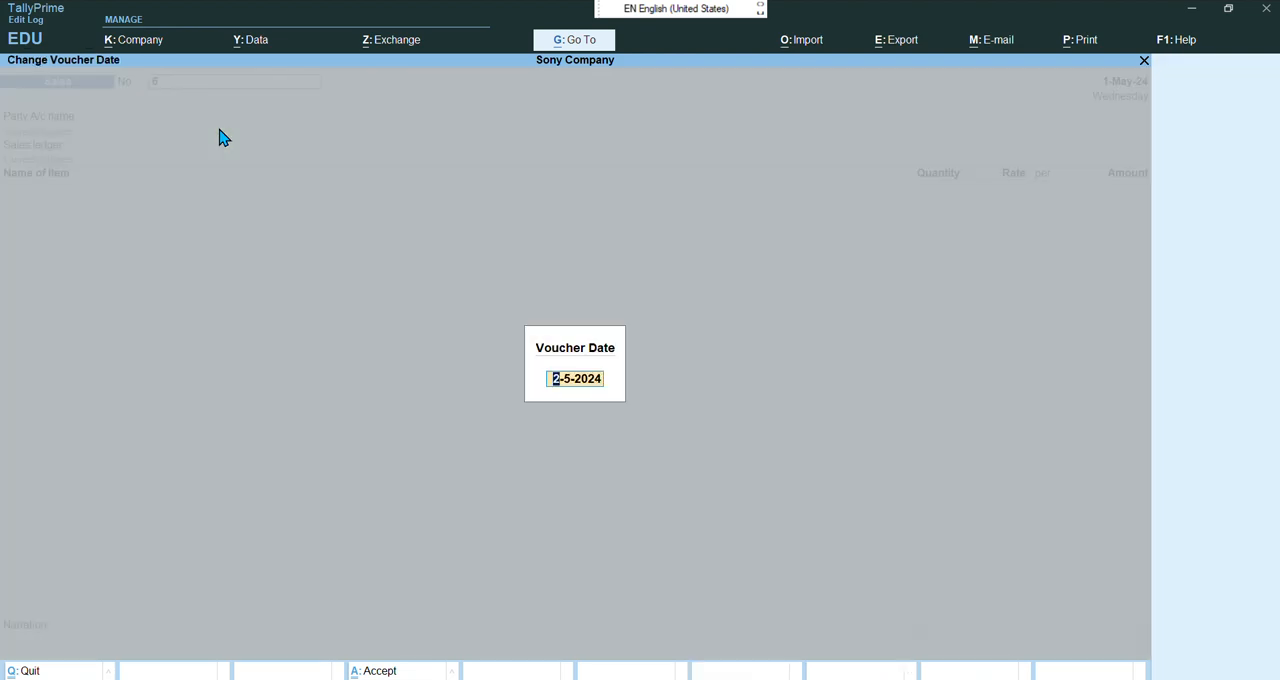
key("Return")
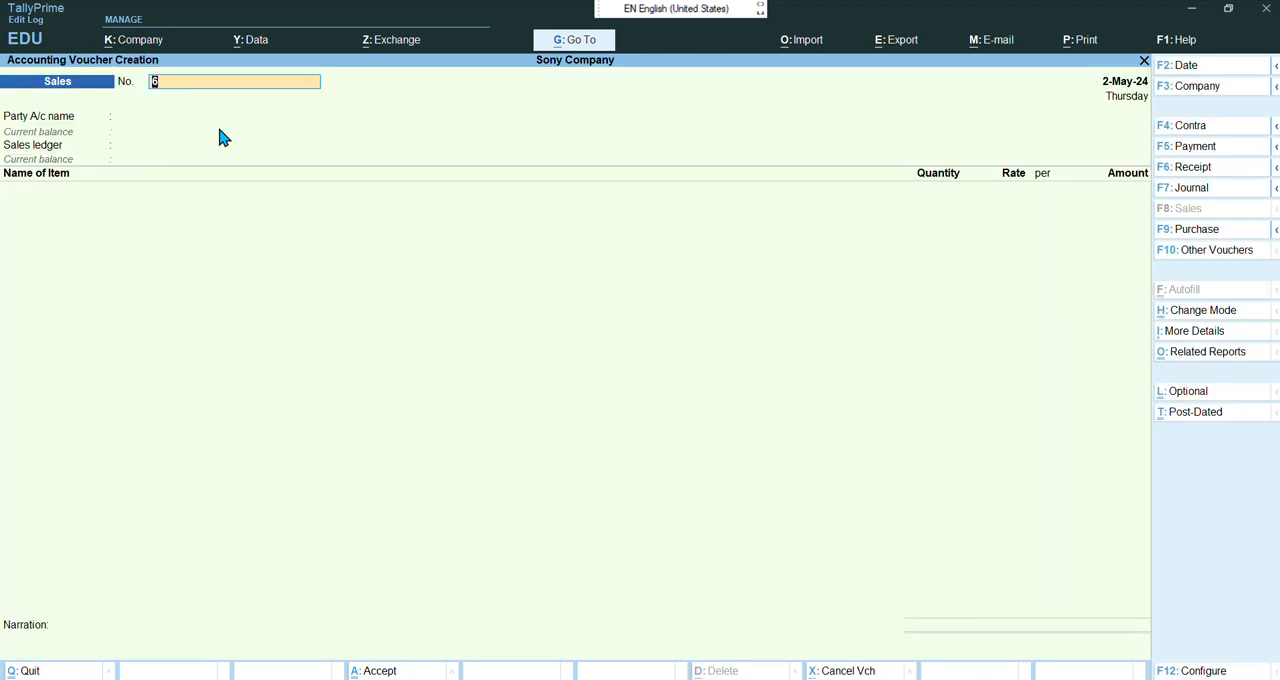
key("Return")
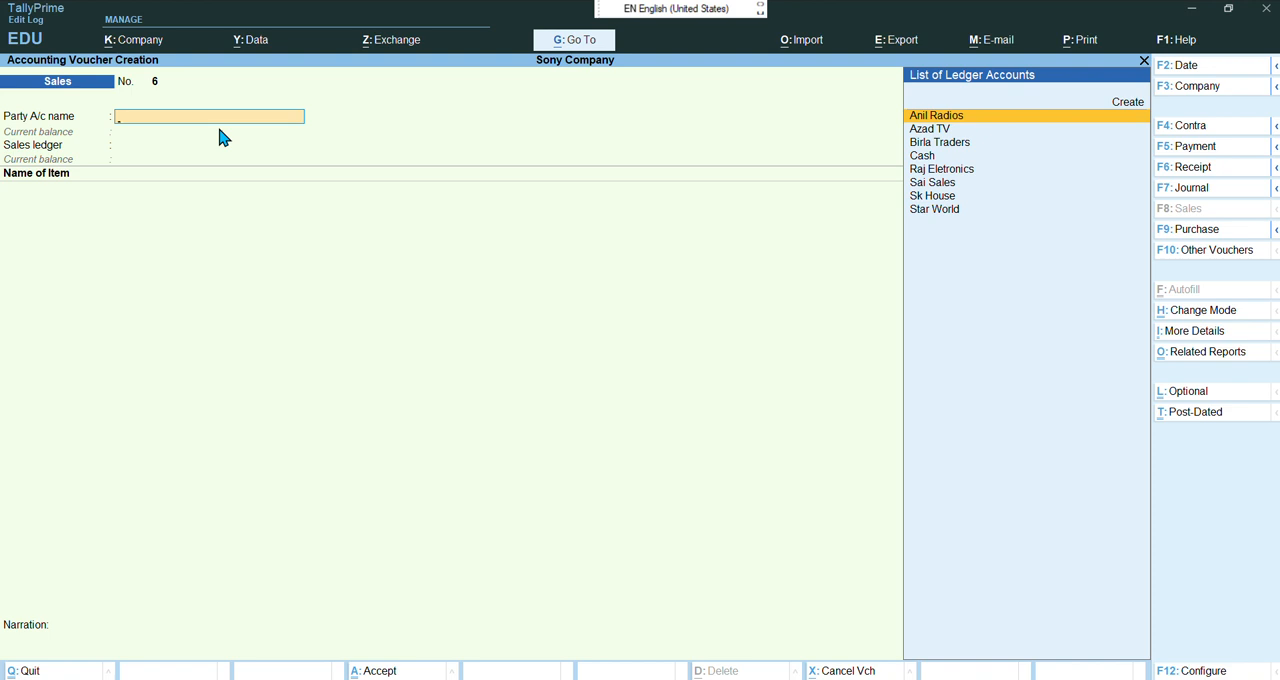
Choose Star World as the party, pass through its details, and select Sale as the sales ledger
key("Down")
key("Down")
key("Down")
key("Down")
key("Down")
key("Down")
key("Down")
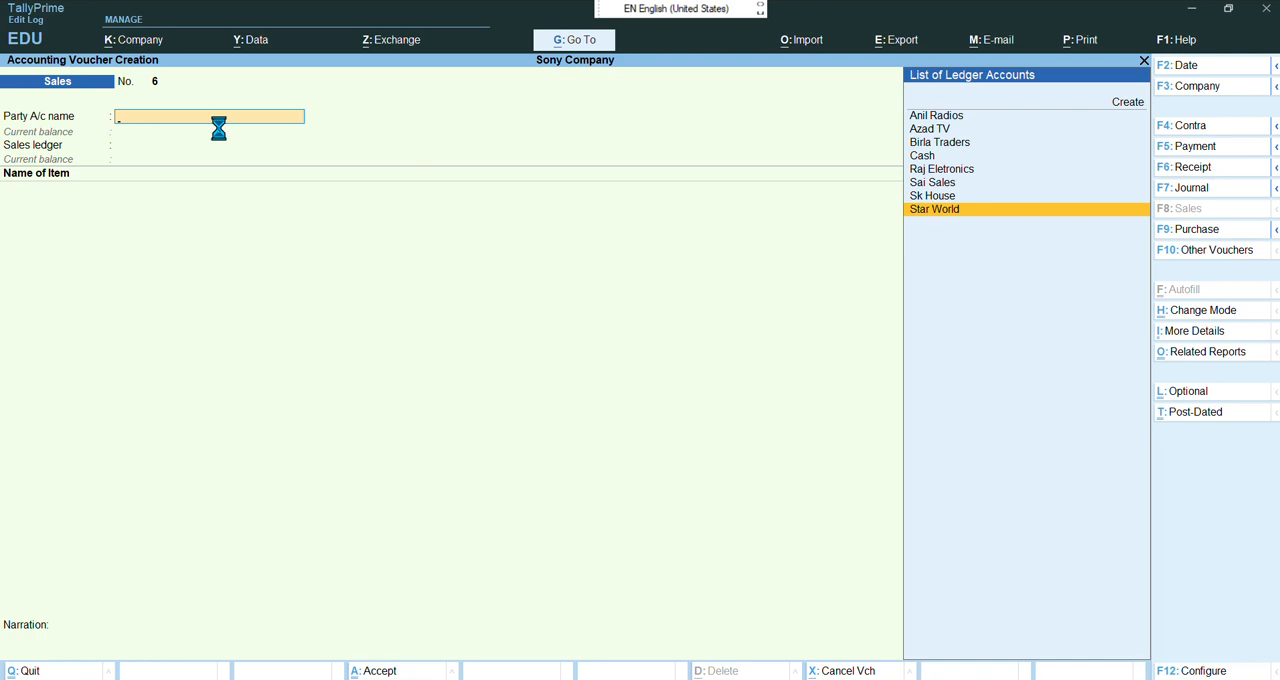
key("Return")
key("Return")
key("Return")
key("Return")
key("Return")
key("Return")
key("Return")
key("Return")
key("Return")
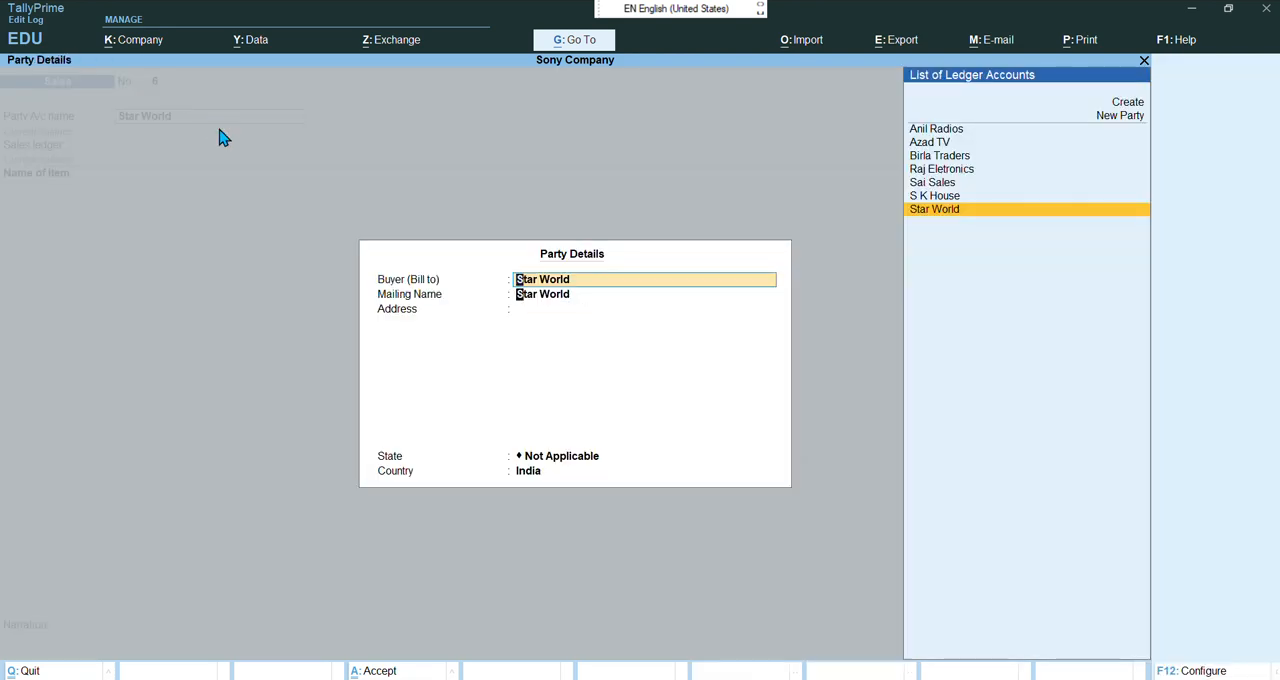
key("Return")
key("Return")
key("Return")
key("Return")
key("Return")
key("Return")
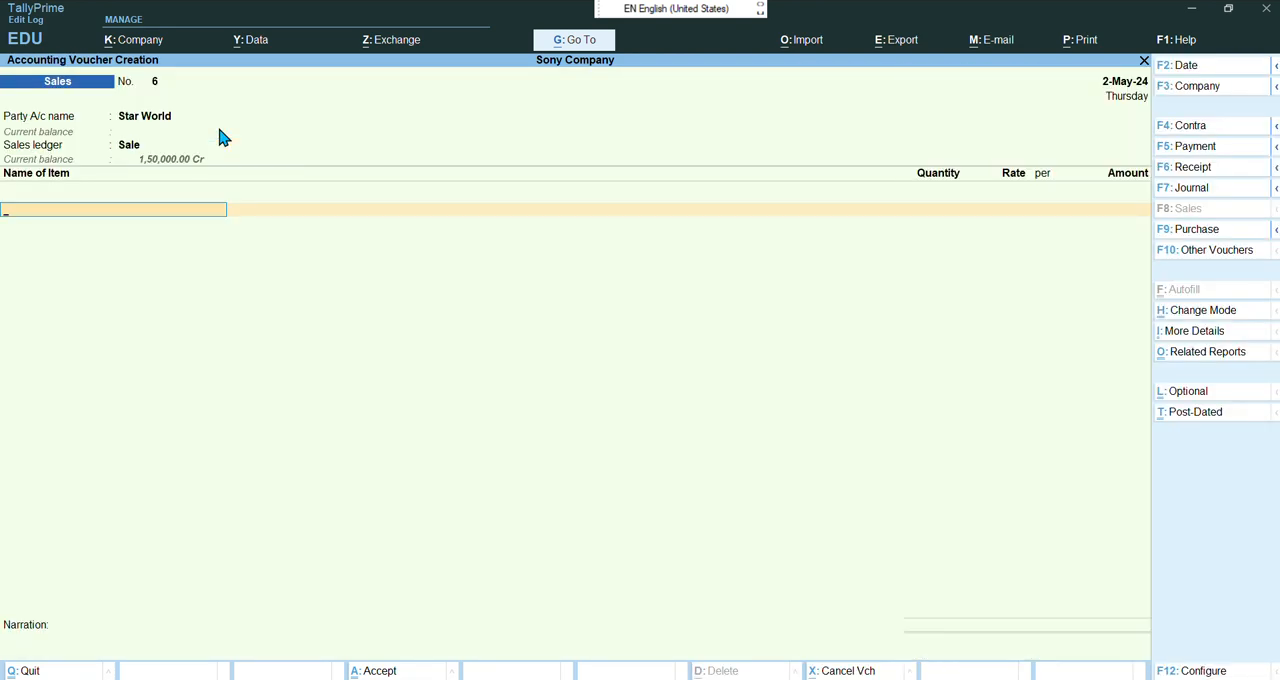
Add one Sony TV 20" unit at 25,000 and close the item list
key("Down")
key("Down")
key("Down")
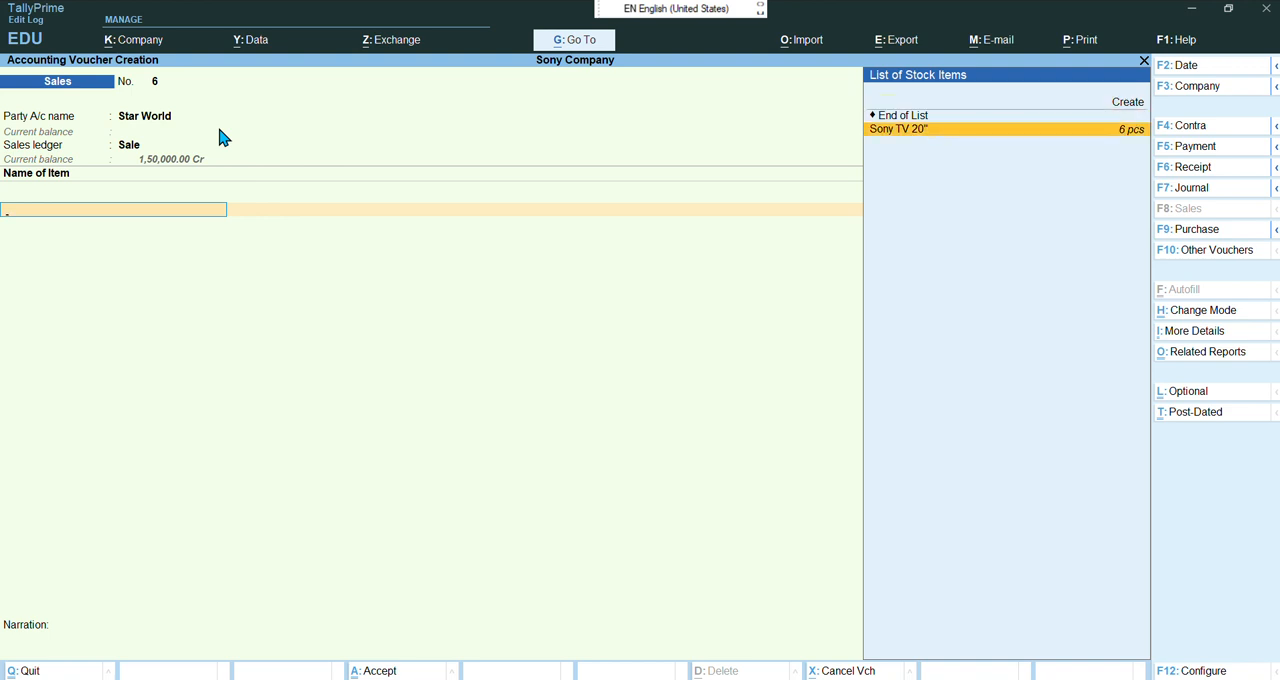
key("Return")
type("1")
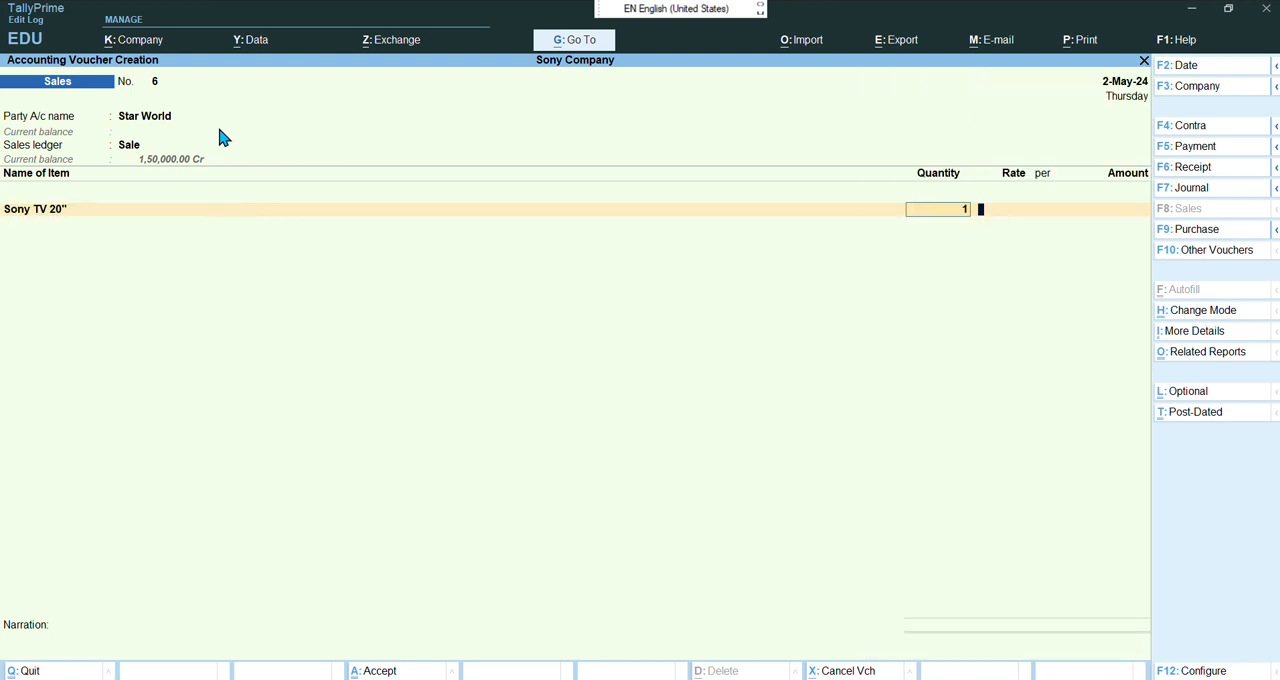
key("Return")
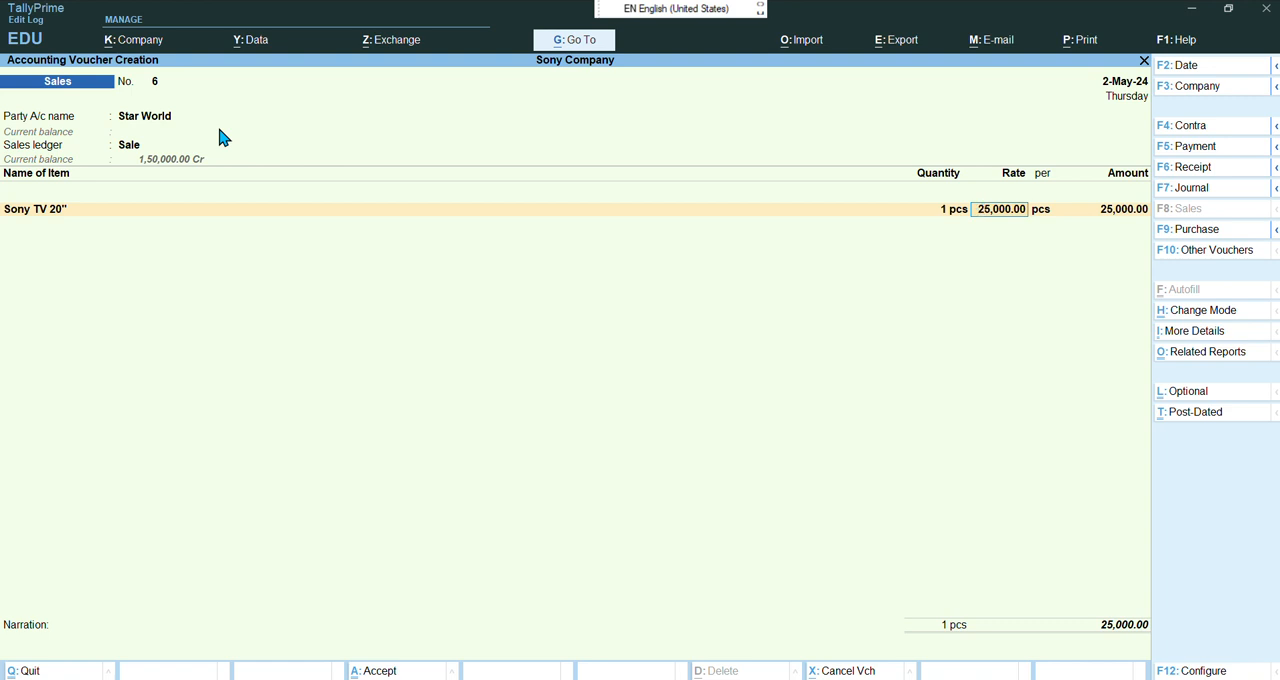
key("Return")
key("Return")
key("Return")
key("Return")
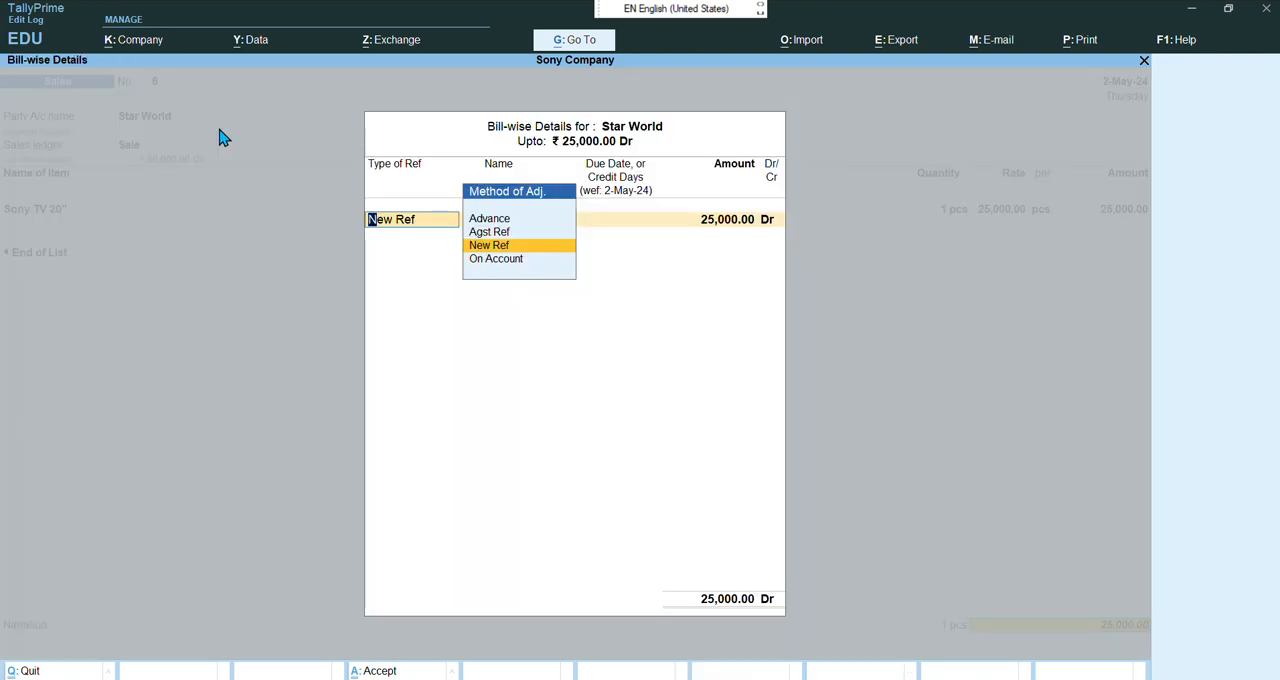
Allocate the amount as a New Ref bill named 6 with 5 days credit and accept the sales voucher
key("Return")
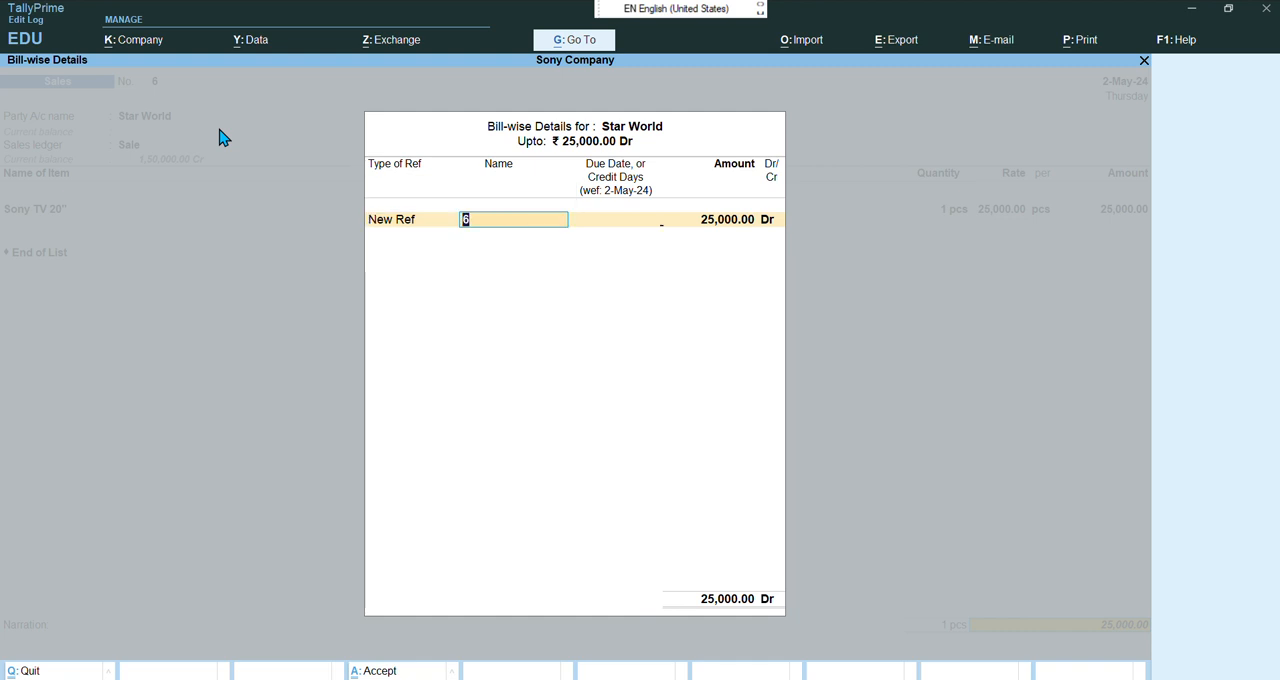
key("Return")
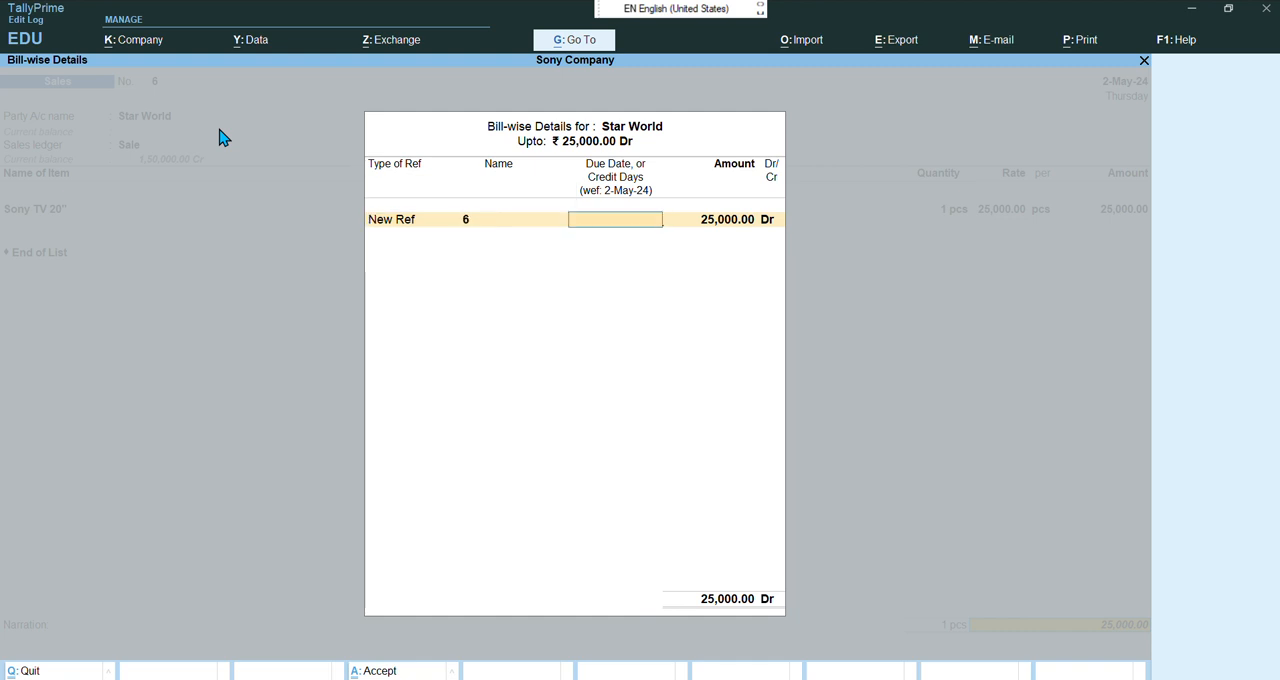
type("5")
key("Return")
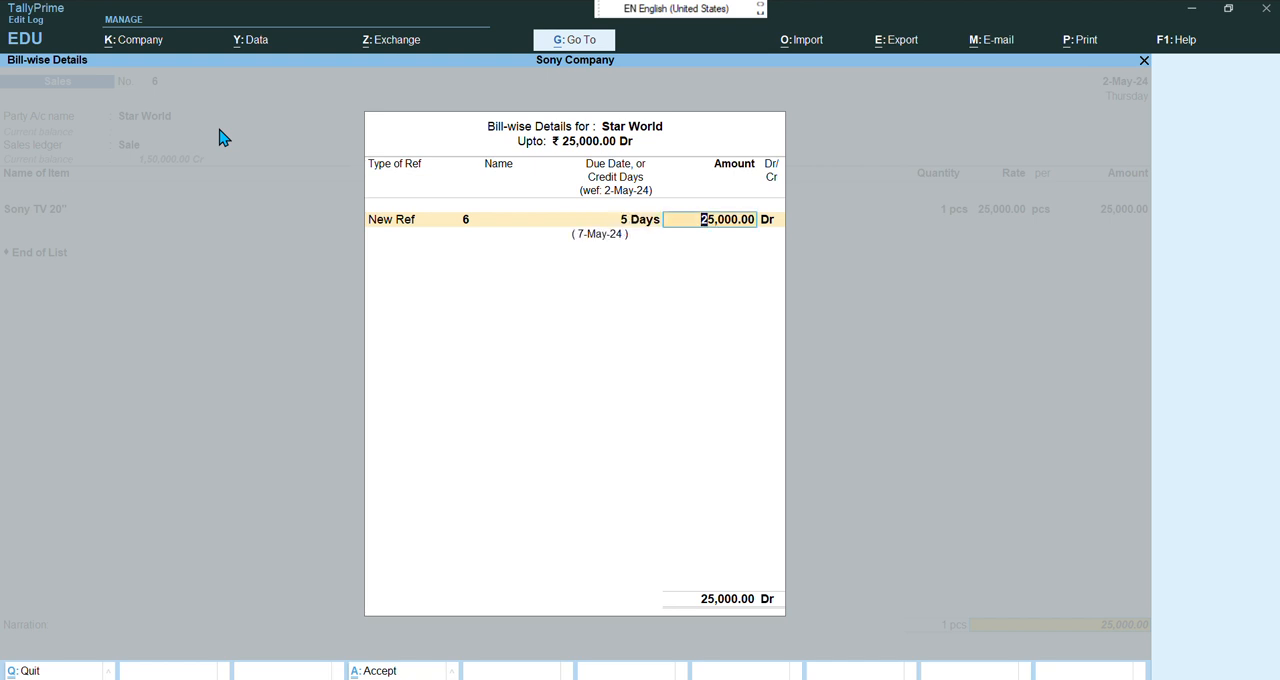
key("Return")
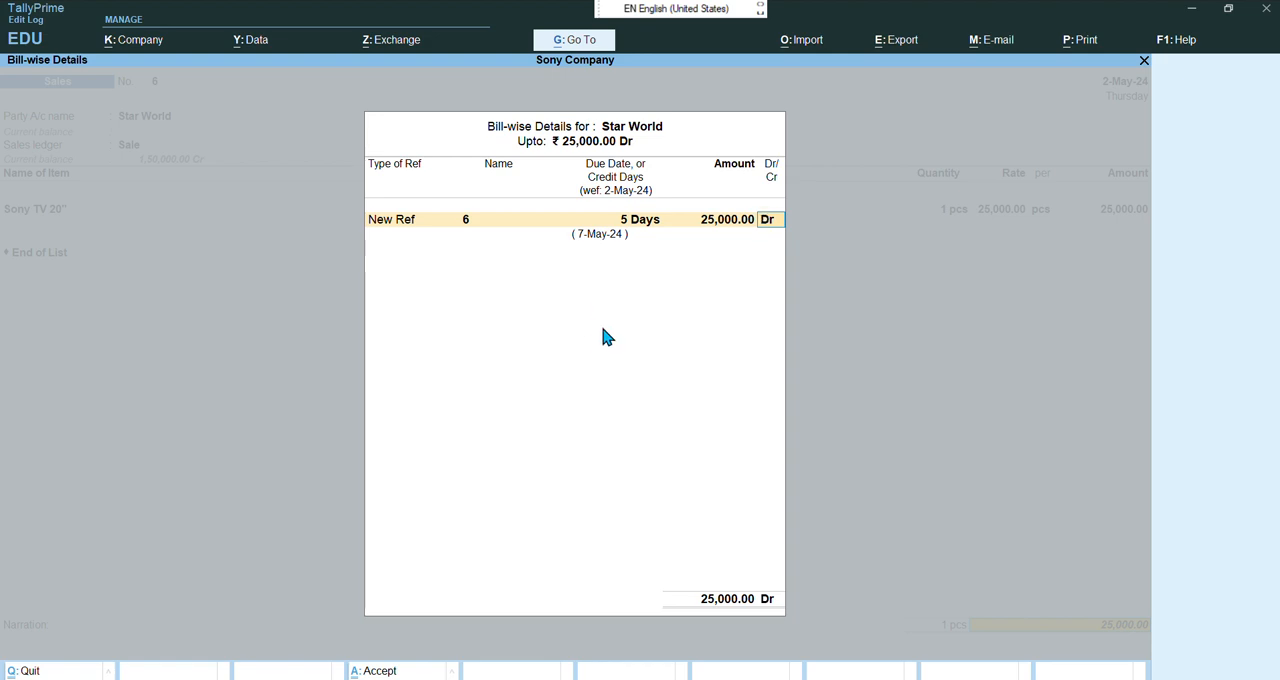
key("Return")
key("Return")
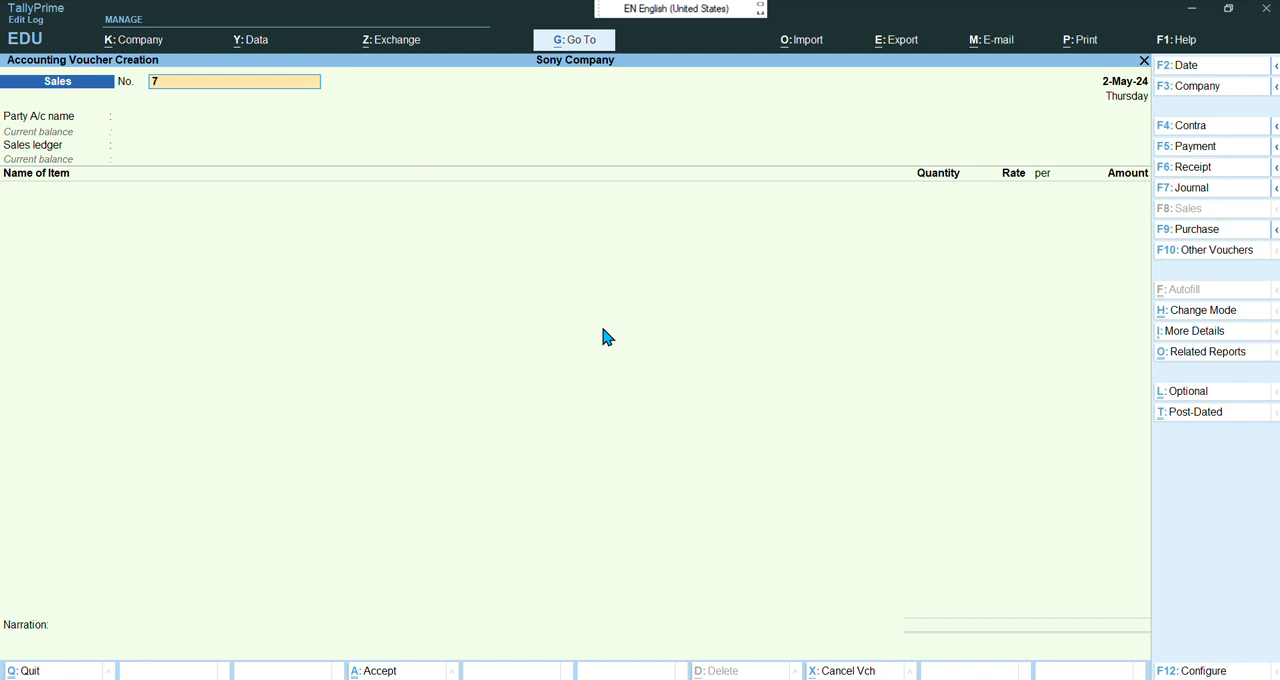
Set the next sales voucher's date to 2-5-2024
key("F2")
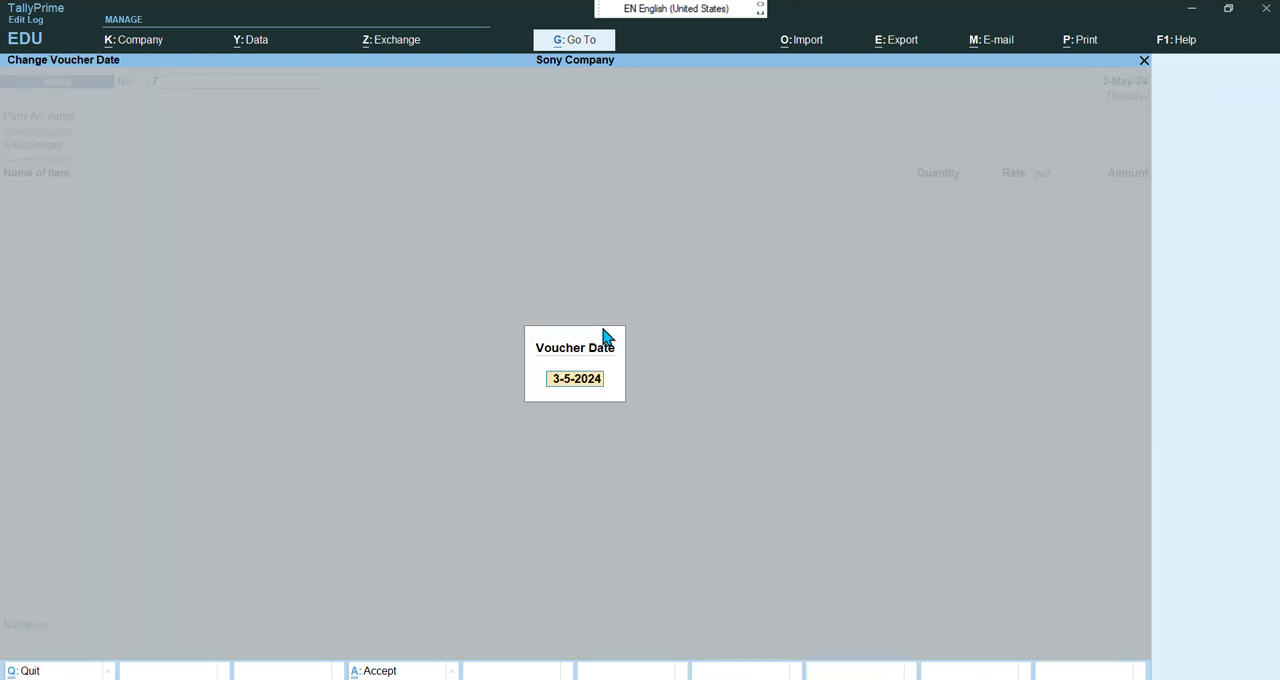
type("2-5-204")
key("BackSpace")
type("24")
key("Return")
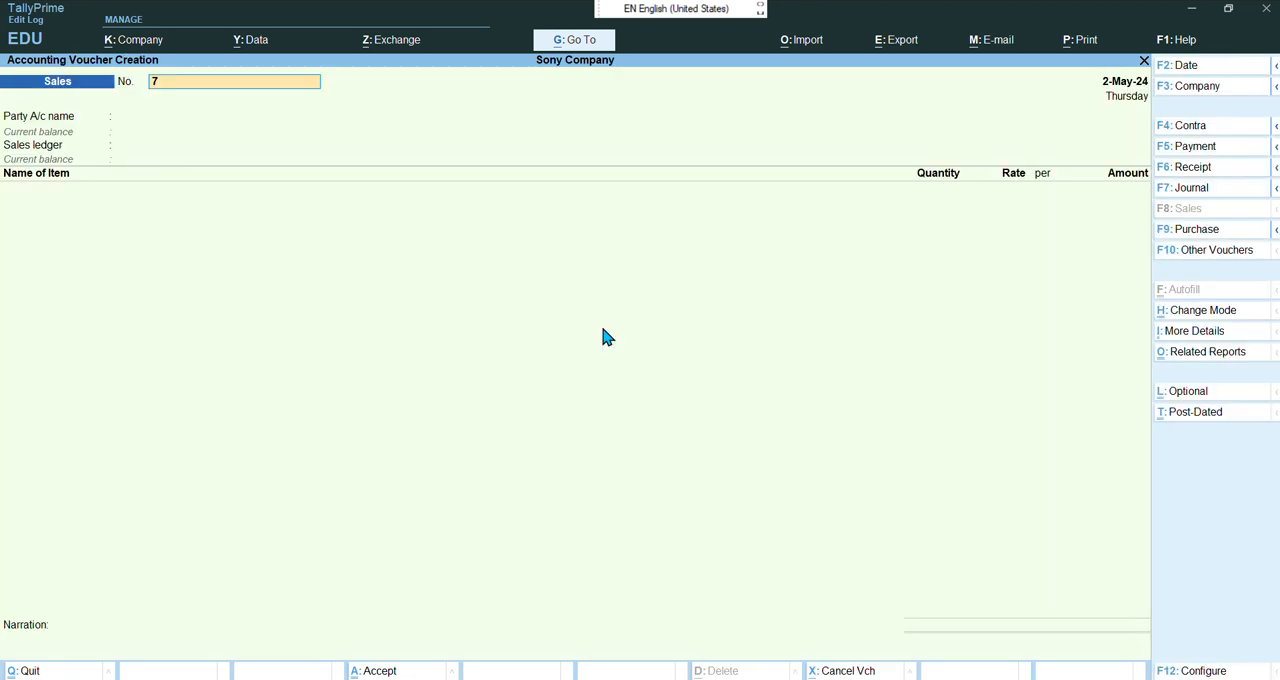
key("Return")
Choose Azad TV as the party, pass through its dispatch and party details, and select Sale as the sales ledger
key("Down")
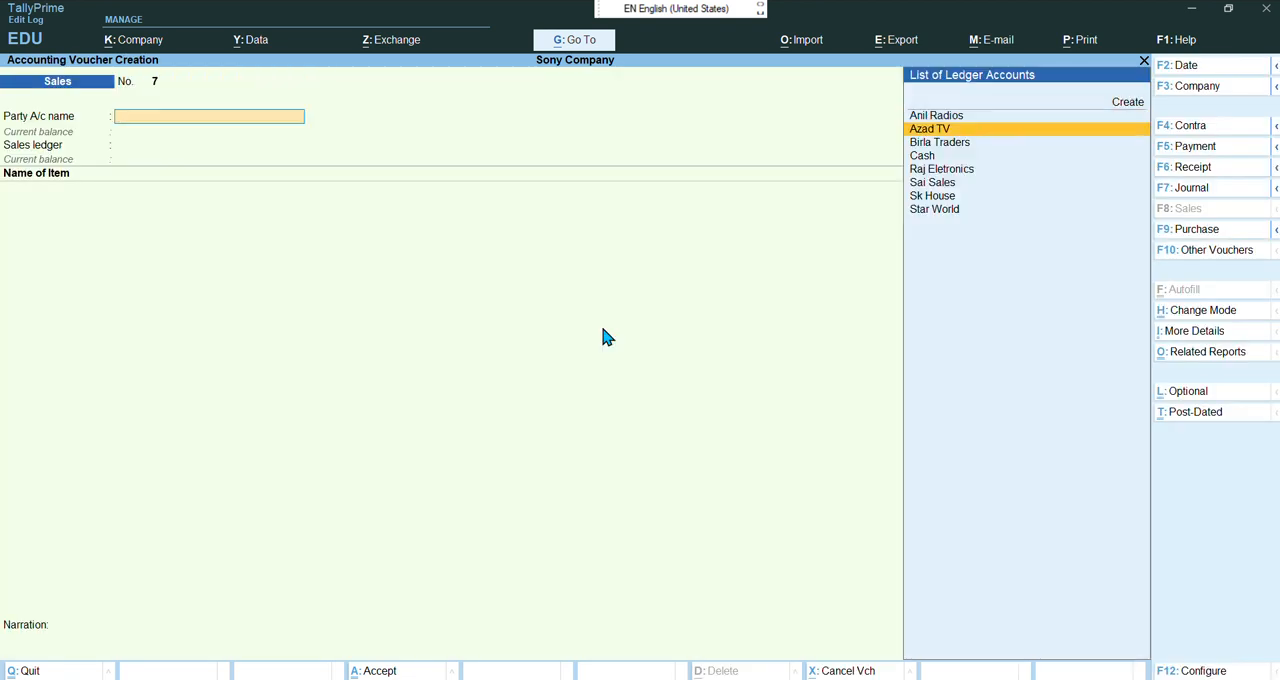
key("Return")
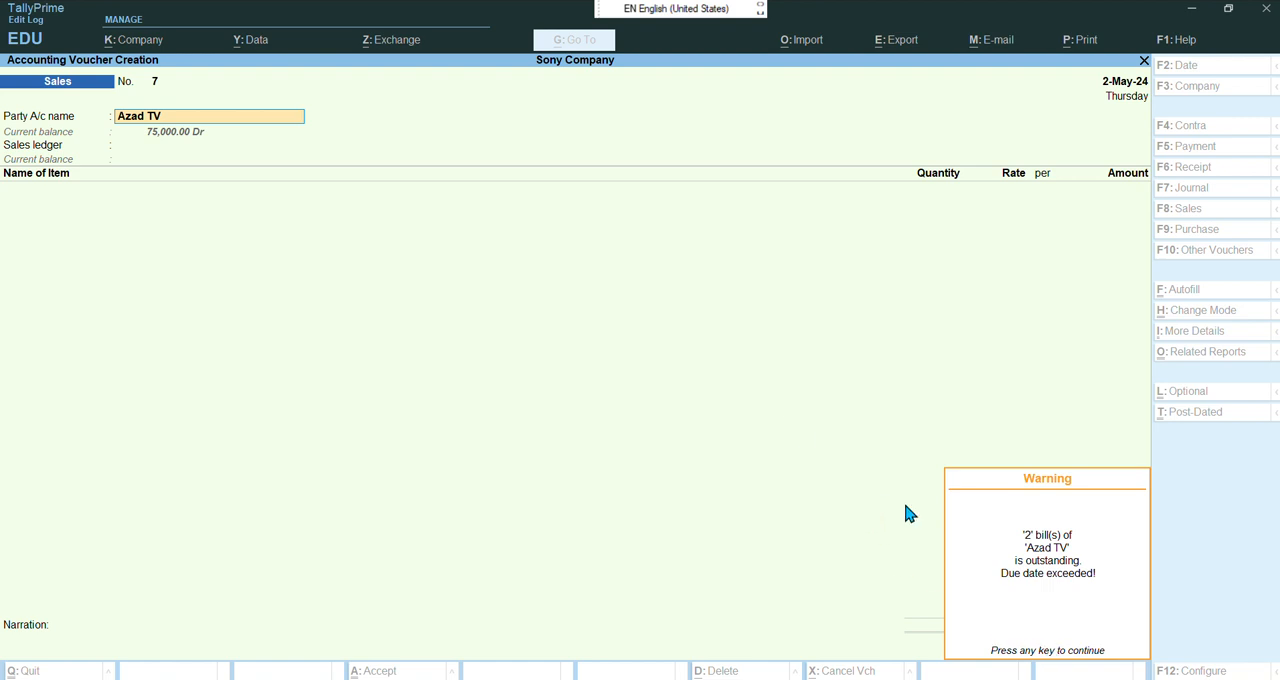
key("Return")
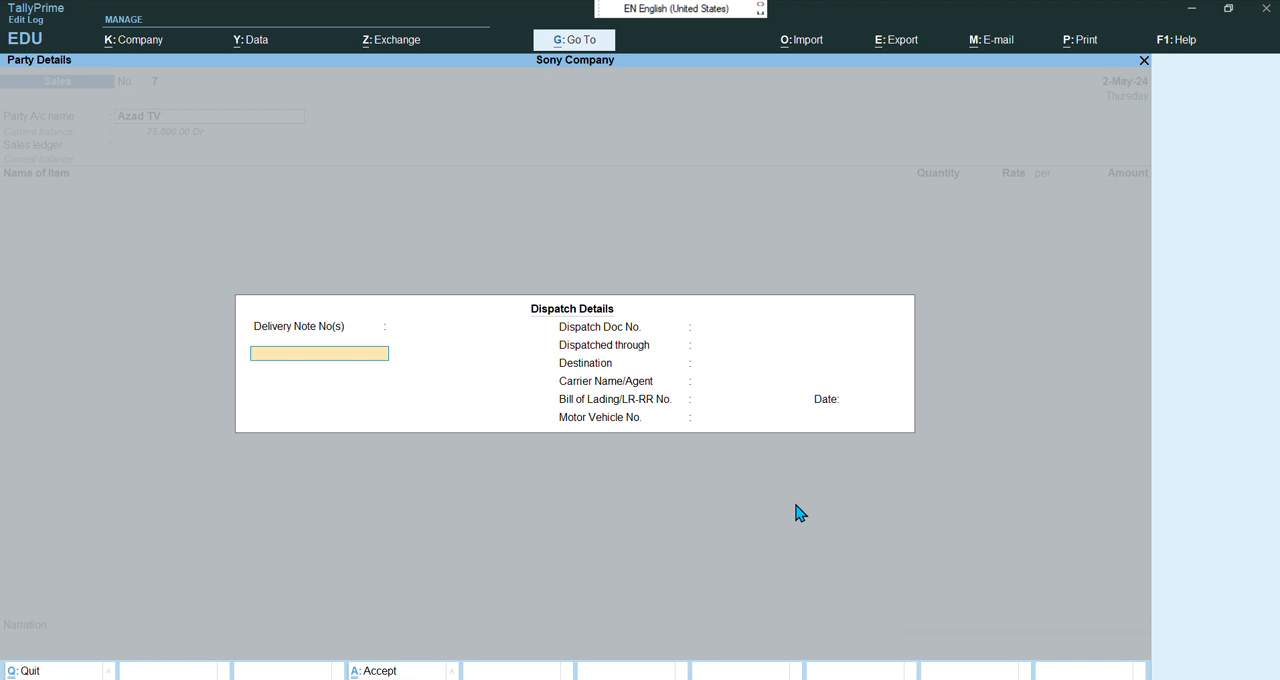
key("Return")
key("Return")
key("Return")
key("Return")
key("Return")
key("Return")
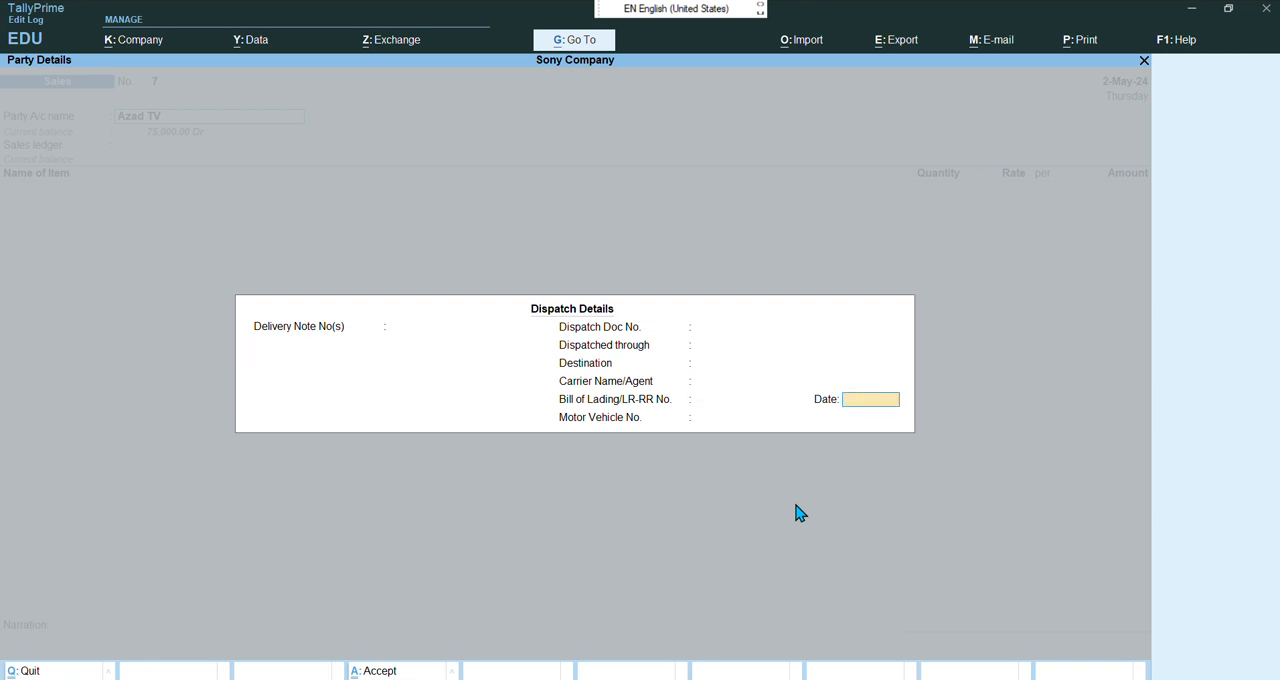
key("Return")
key("Return")
key("Return")
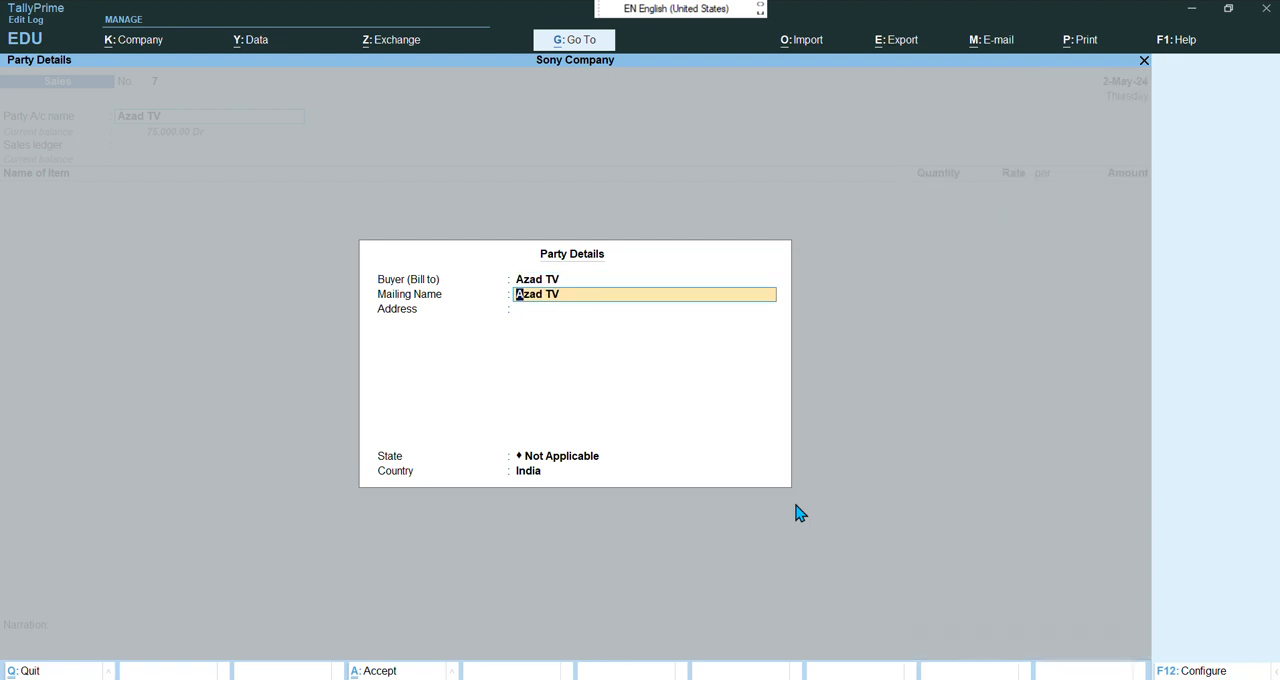
key("Return")
key("Return")
key("Return")
key("Return")
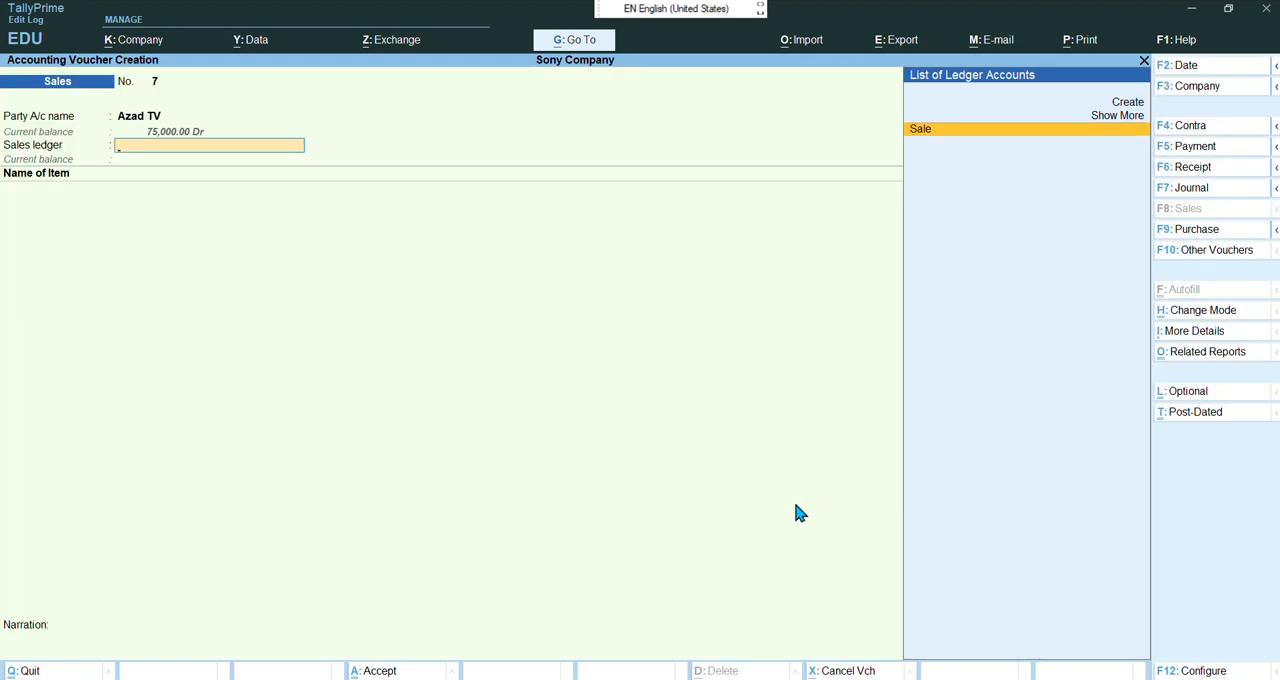
key("Return")
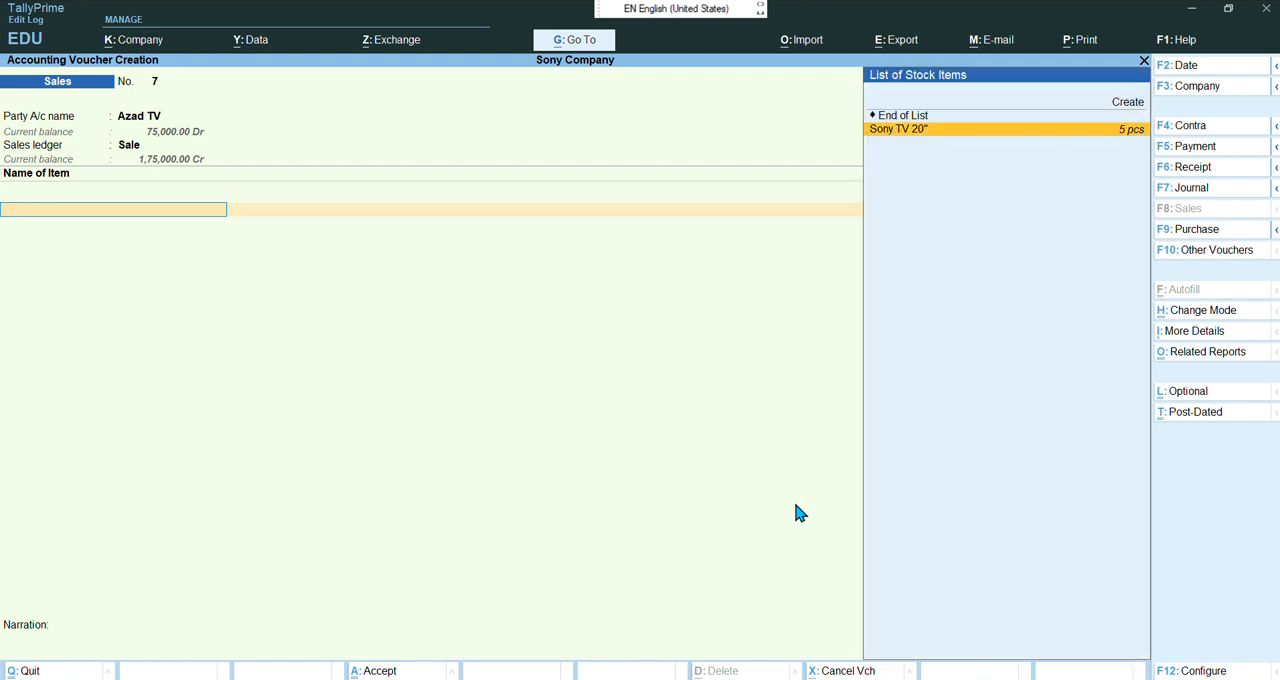
Add three Sony TV 20" units at 25,000 each and close the item list
key("Return")
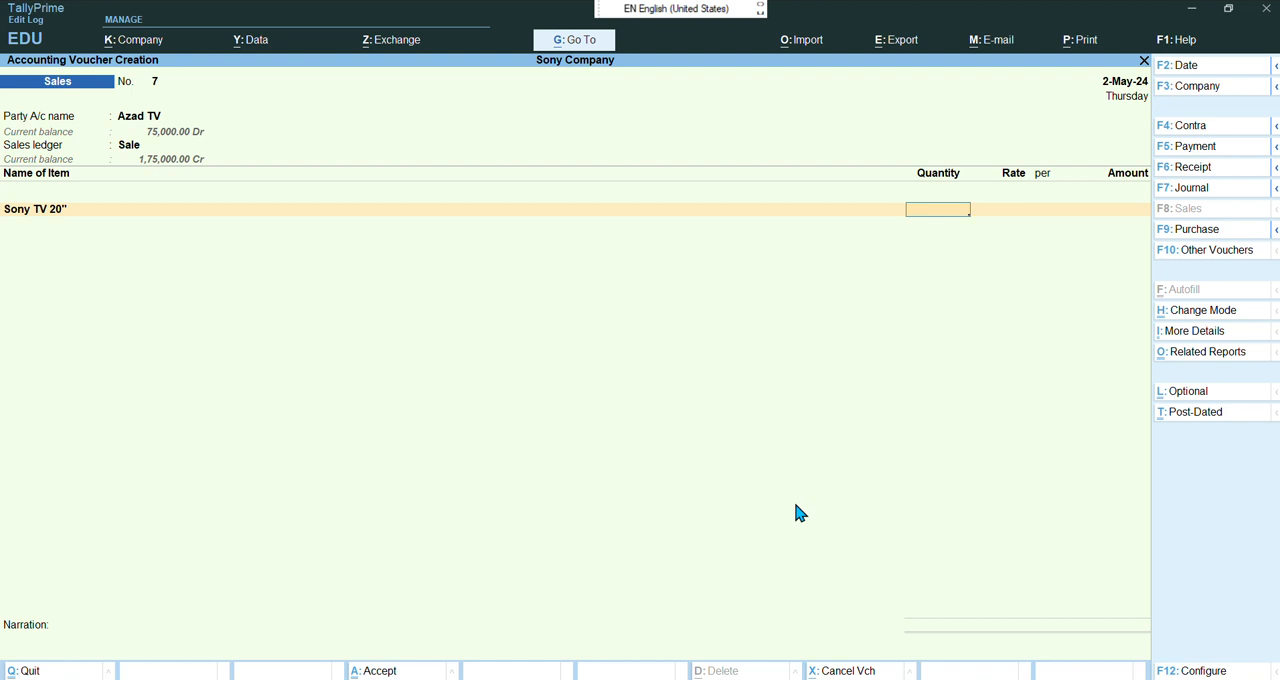
type("3")
key("Return")
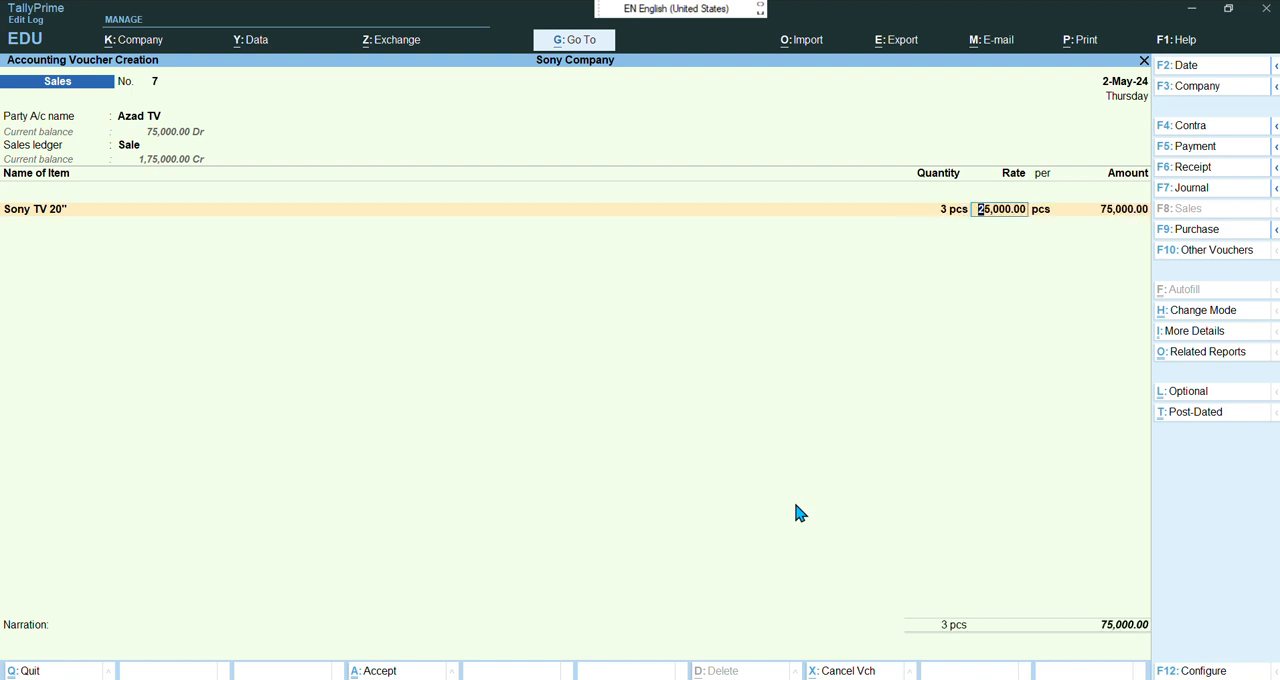
key("Return")
key("Return")
key("Return")
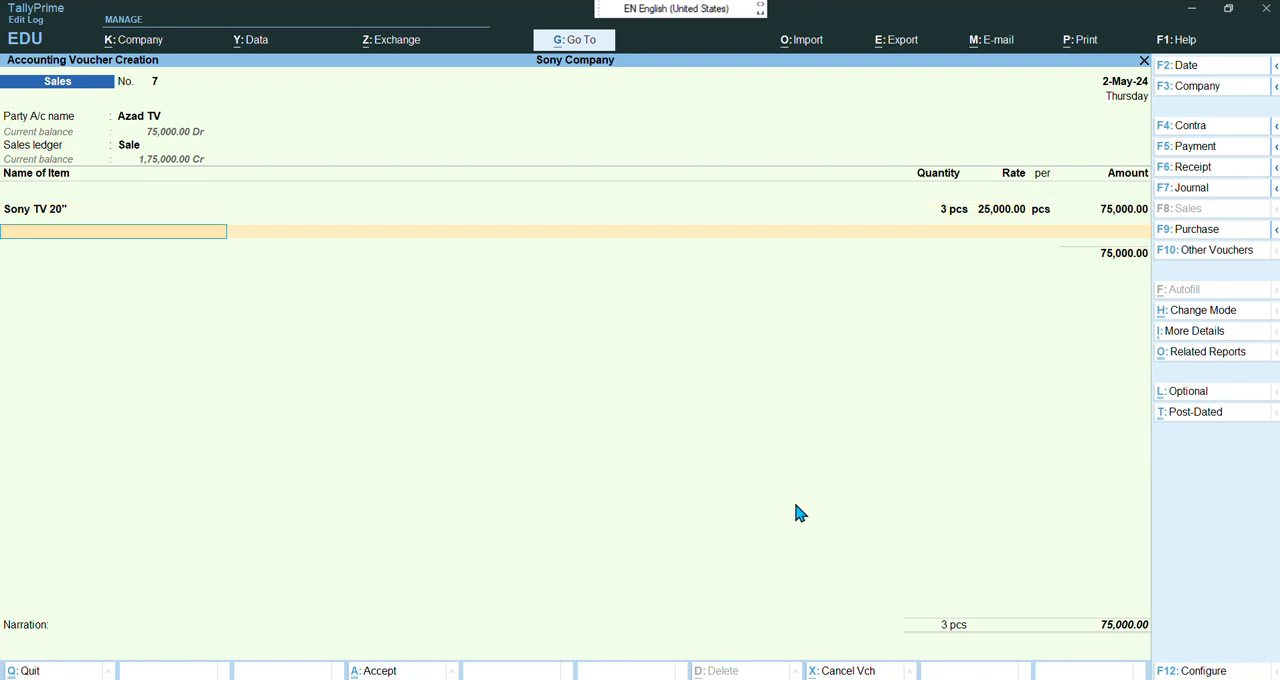
key("Return")
Allocate the amount as a New Ref bill named 7 with 5 days credit and accept the sales voucher
key("Return")
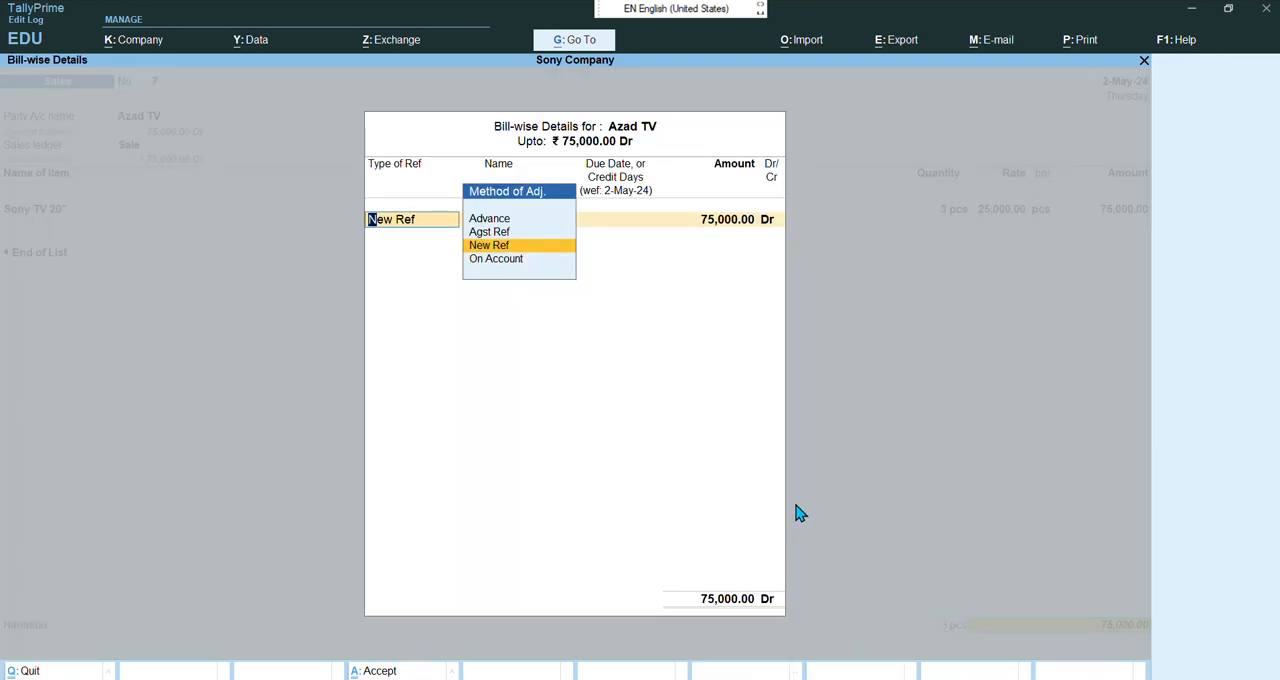
key("Return")
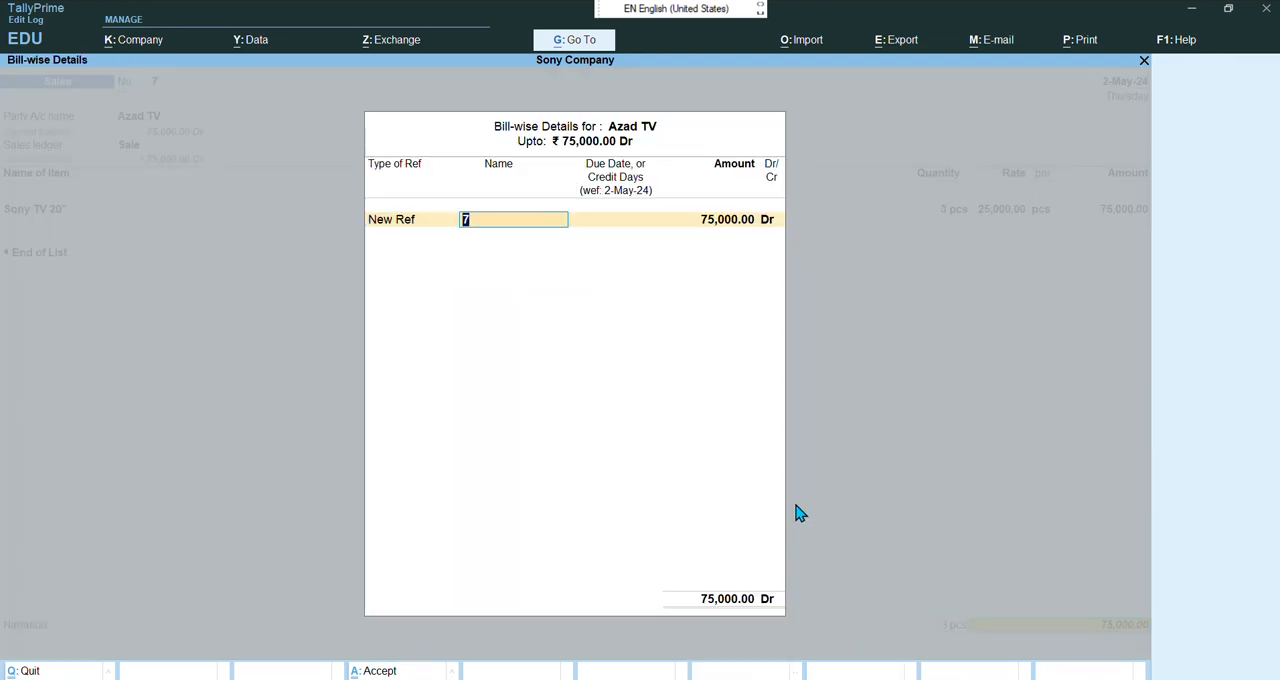
key("Return")
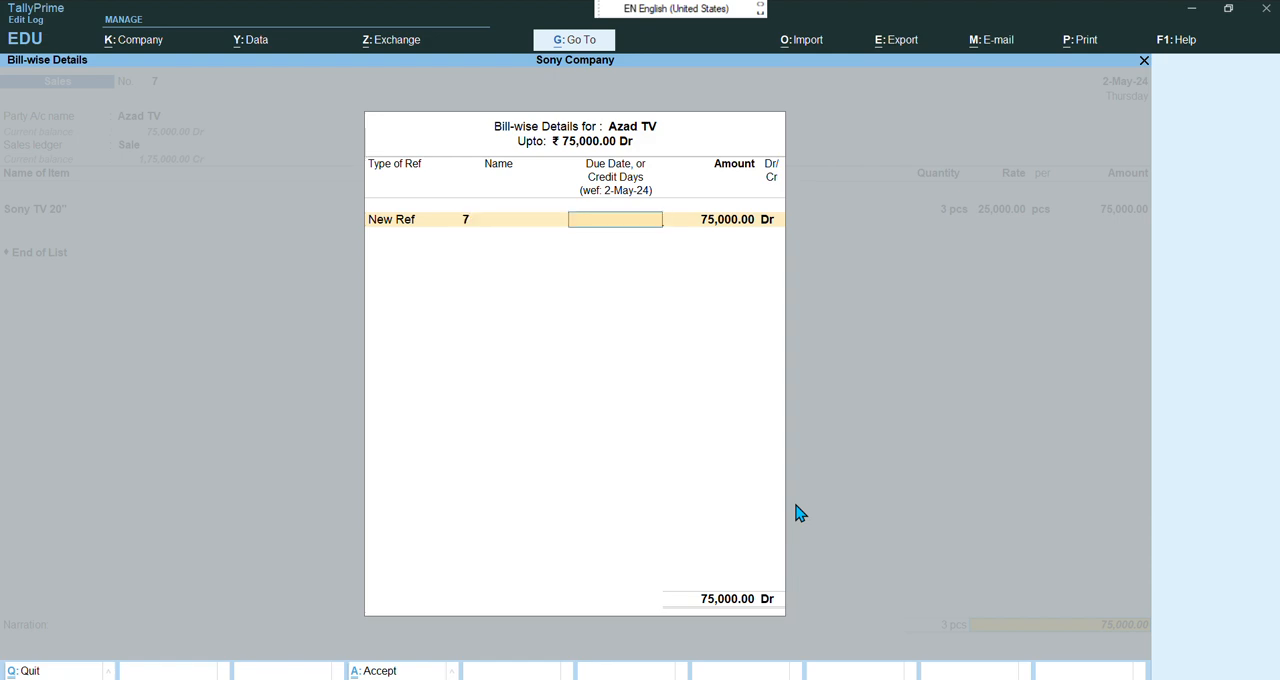
type("5")
key("Return")
key("Return")
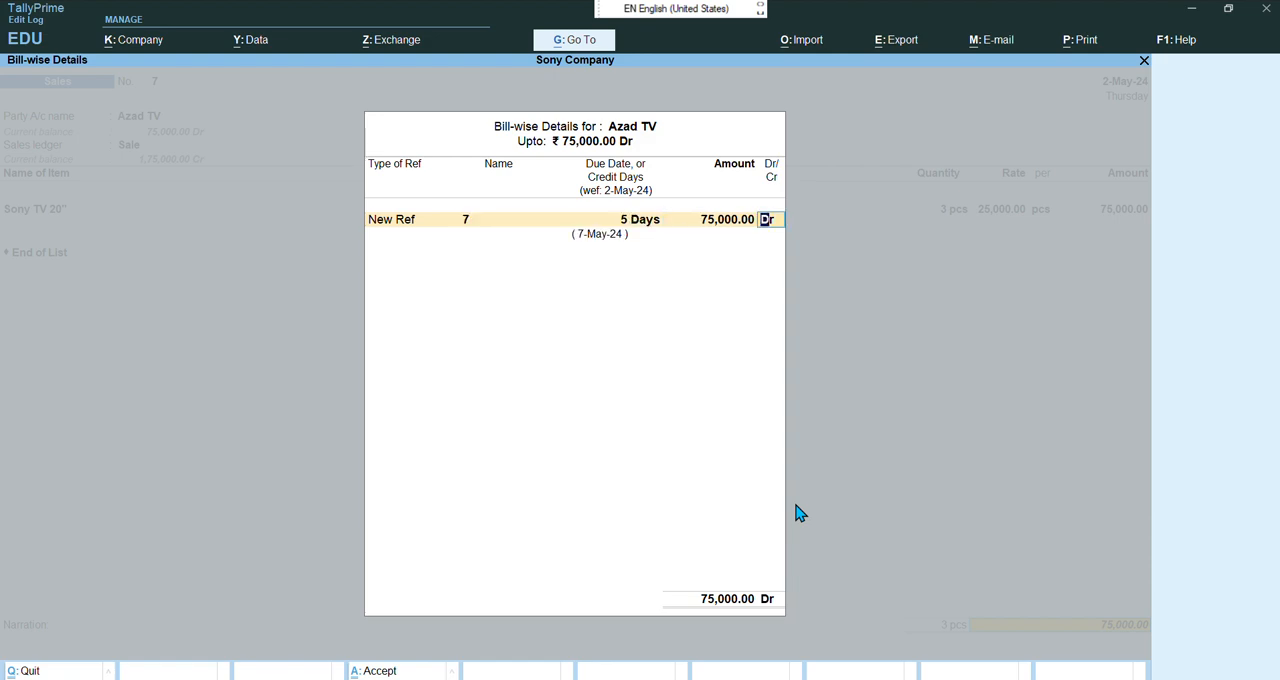
key("Return")
key("Return")
key("Return")
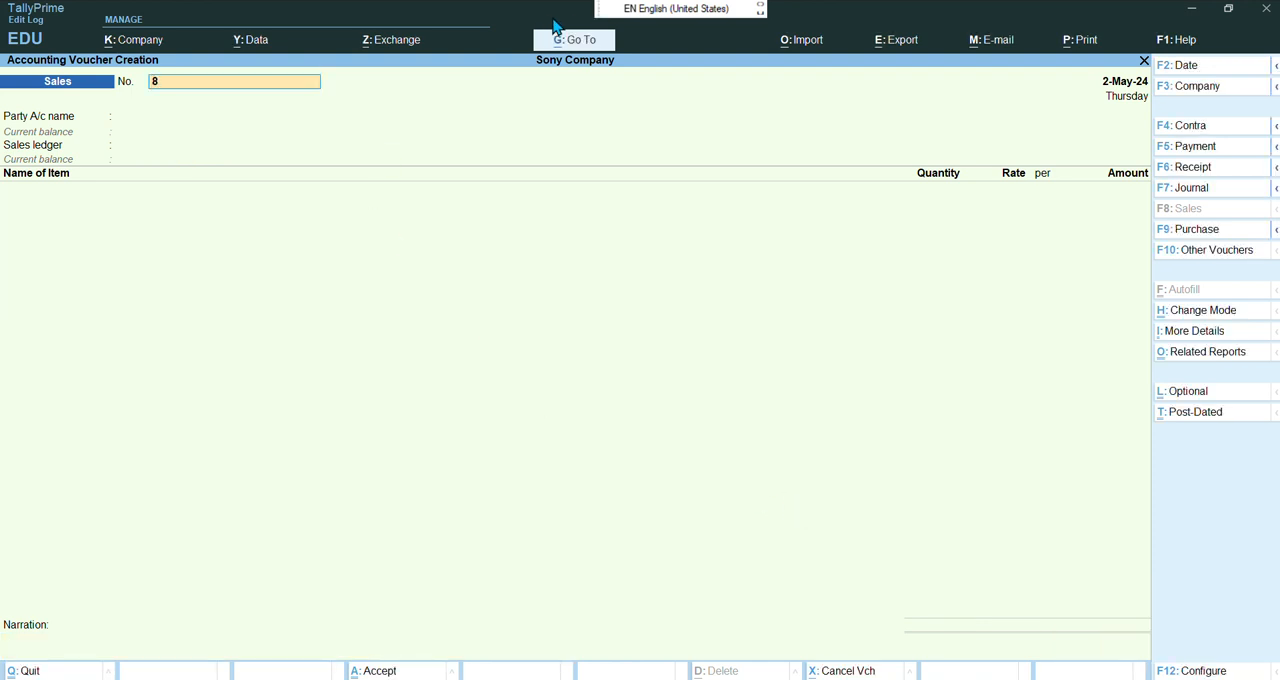
Review the next instructions in the chapter 19 bill-wise entry PDF, then return to TallyPrime
key("alt+Tab")
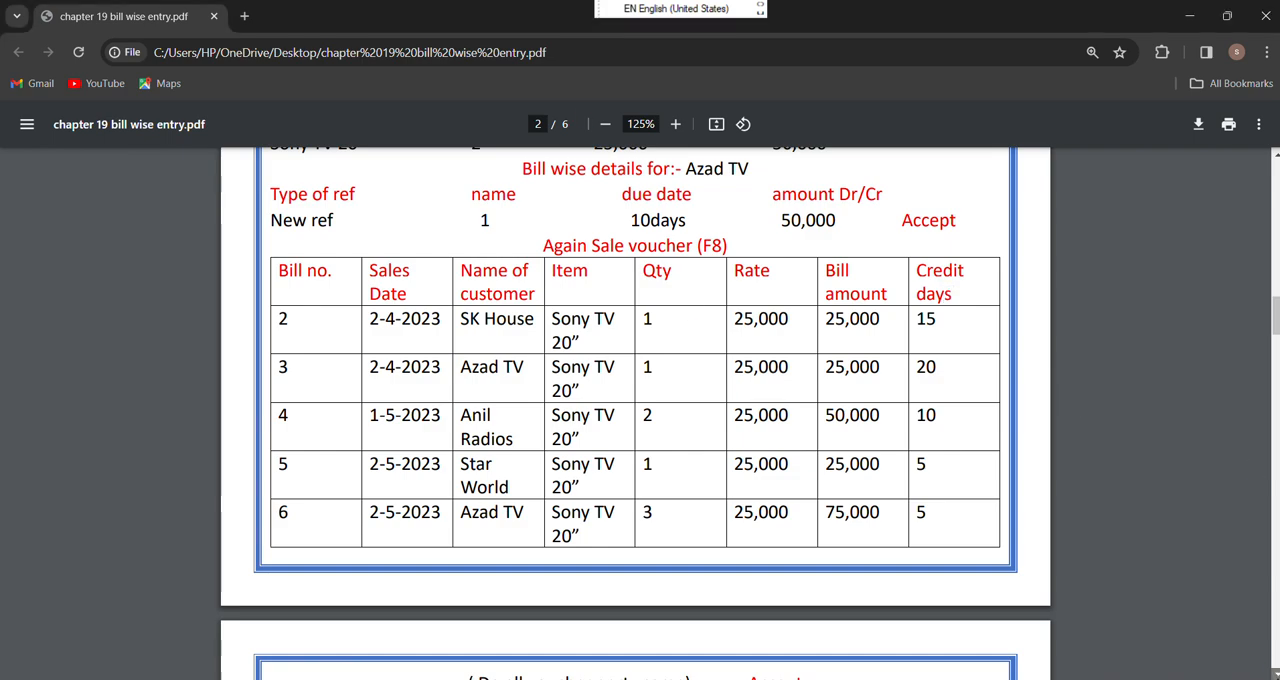
scroll(636, 413, "down", 1)
scroll(925, 507, "down", 6)
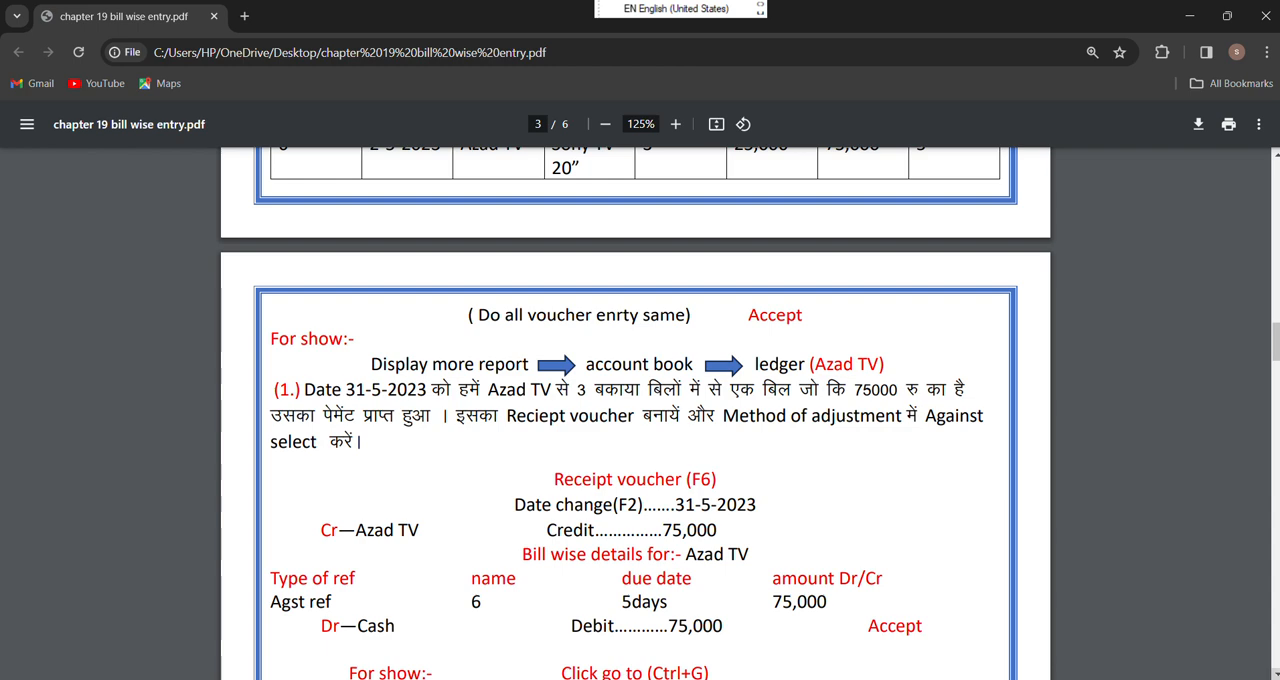
scroll(640, 413, "down", 1)
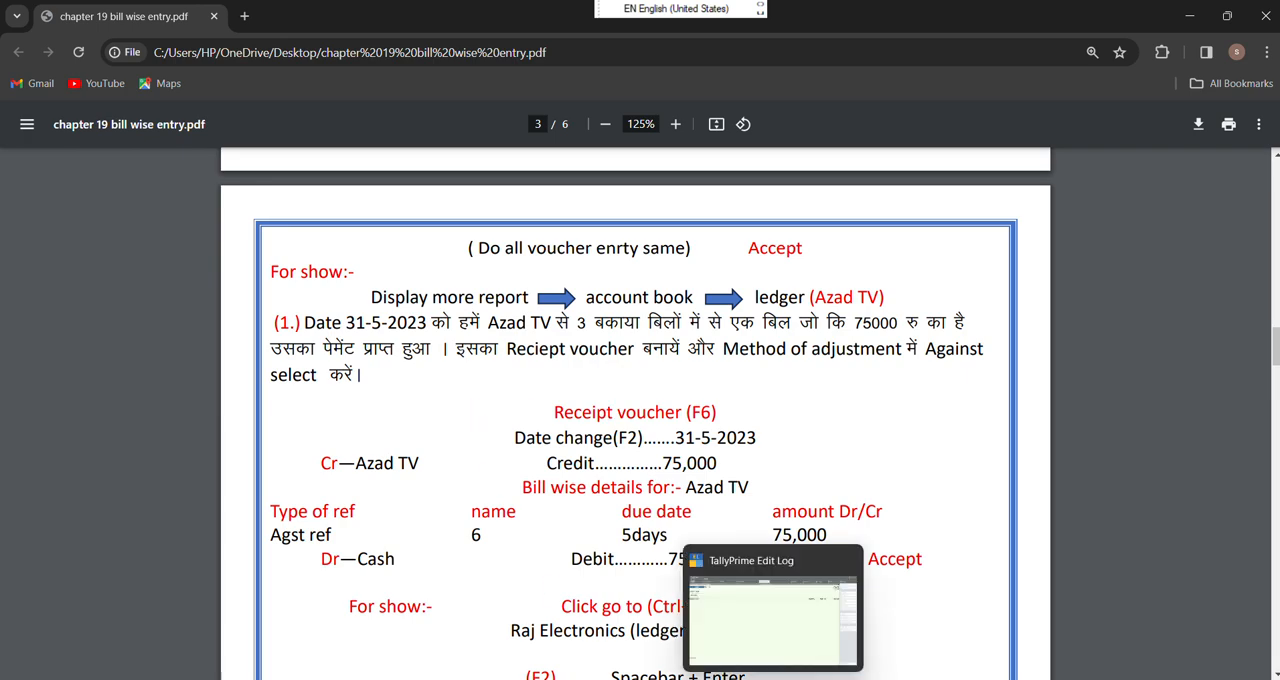
left_click(770, 620)
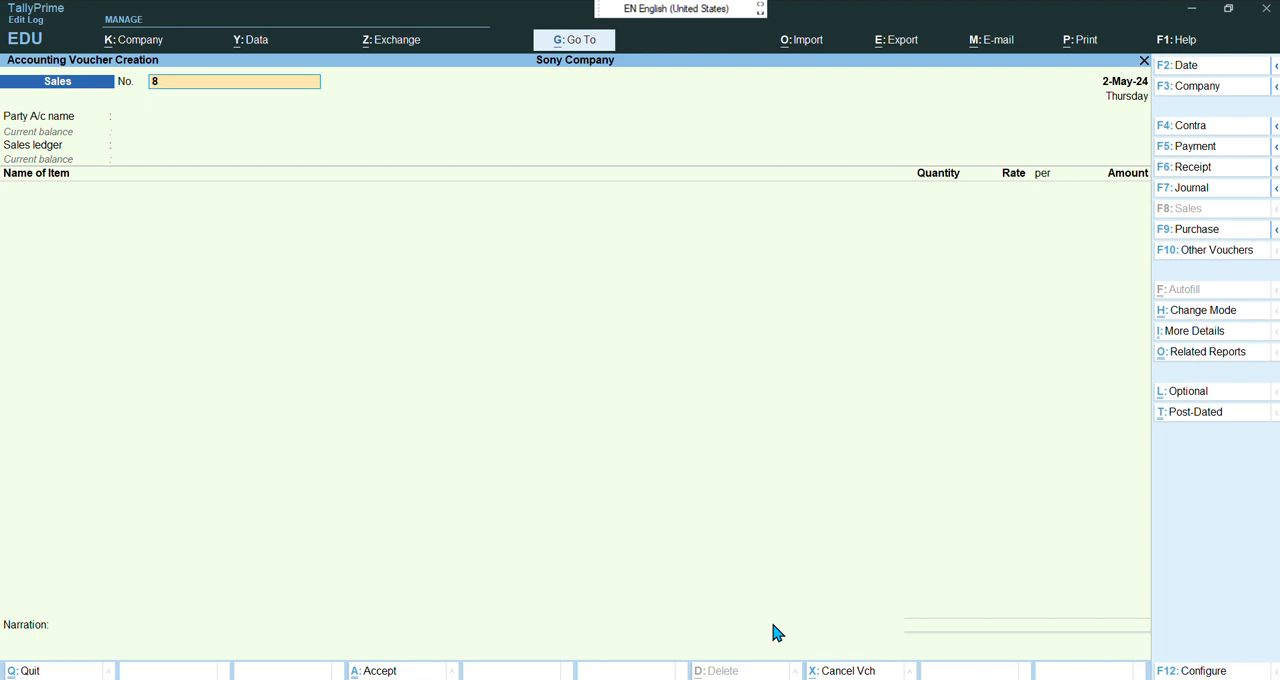
Leave voucher entry and open the Azad TV ledger under Account Books to view its bill-wise outstanding bills
key("Escape")
key("y")
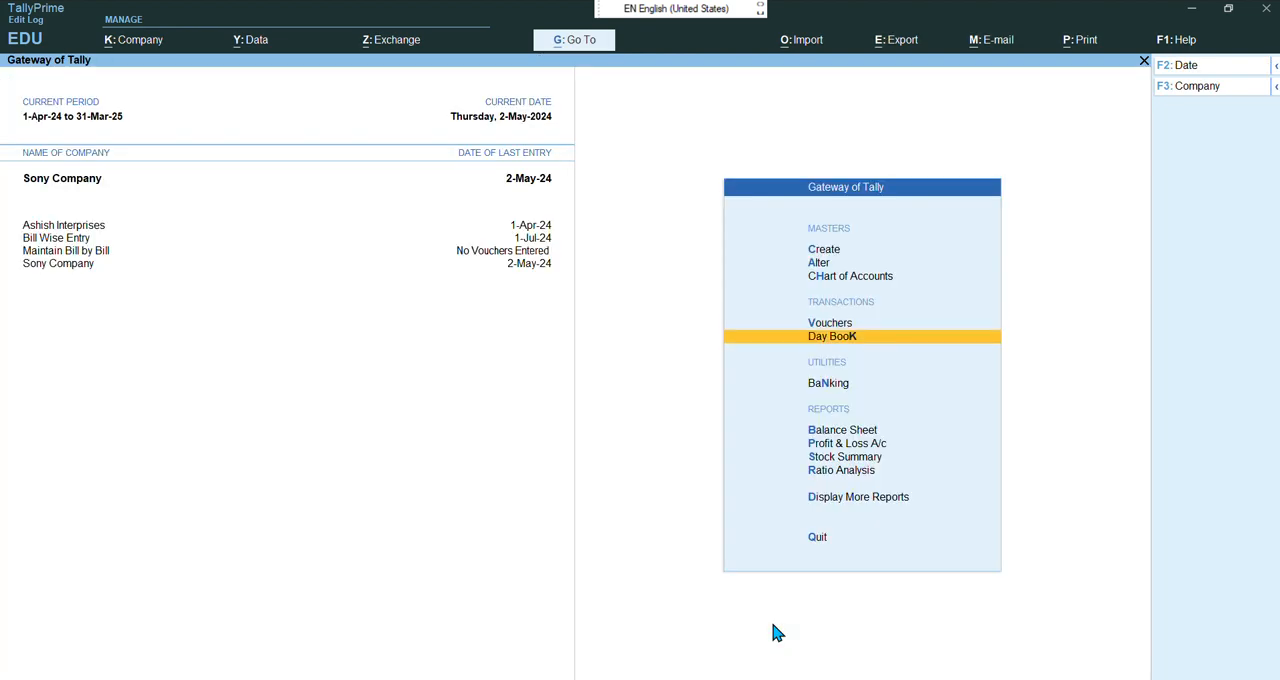
key("Down")
key("Down")
key("Down")
key("Down")
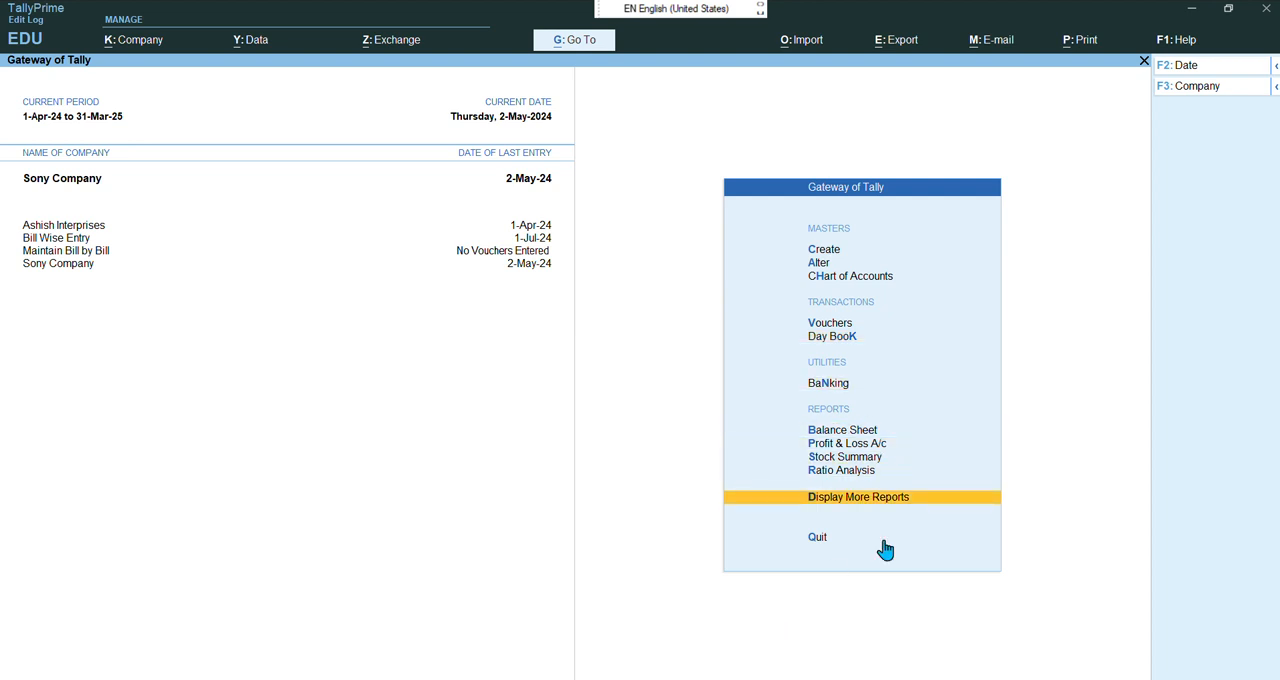
key("Return")
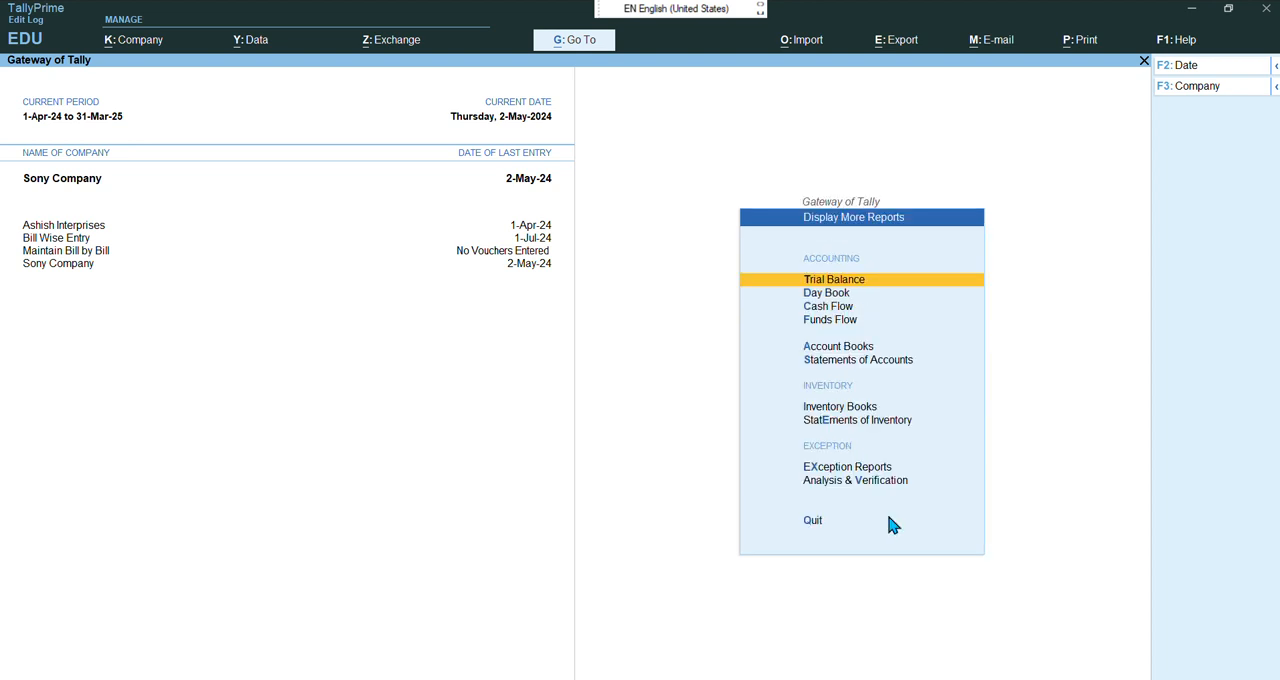
key("Down")
key("Down")
key("Down")
key("Down")
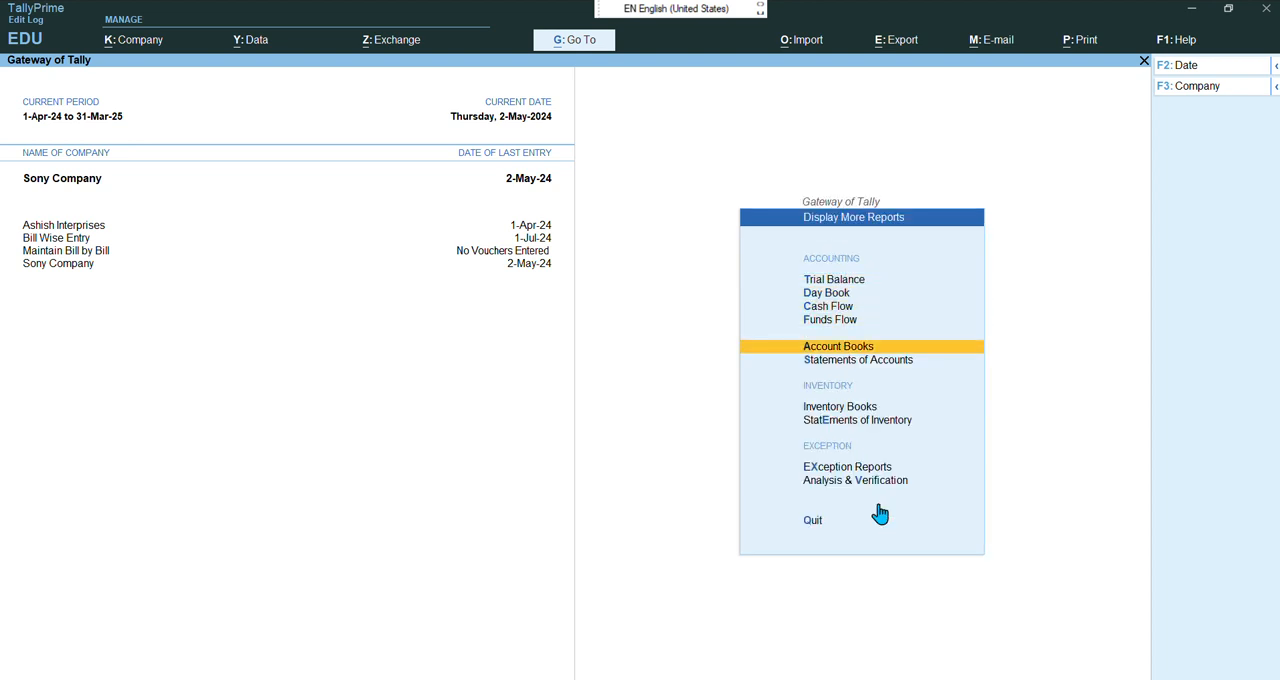
left_click(917, 350)
key("Down")
key("Return")
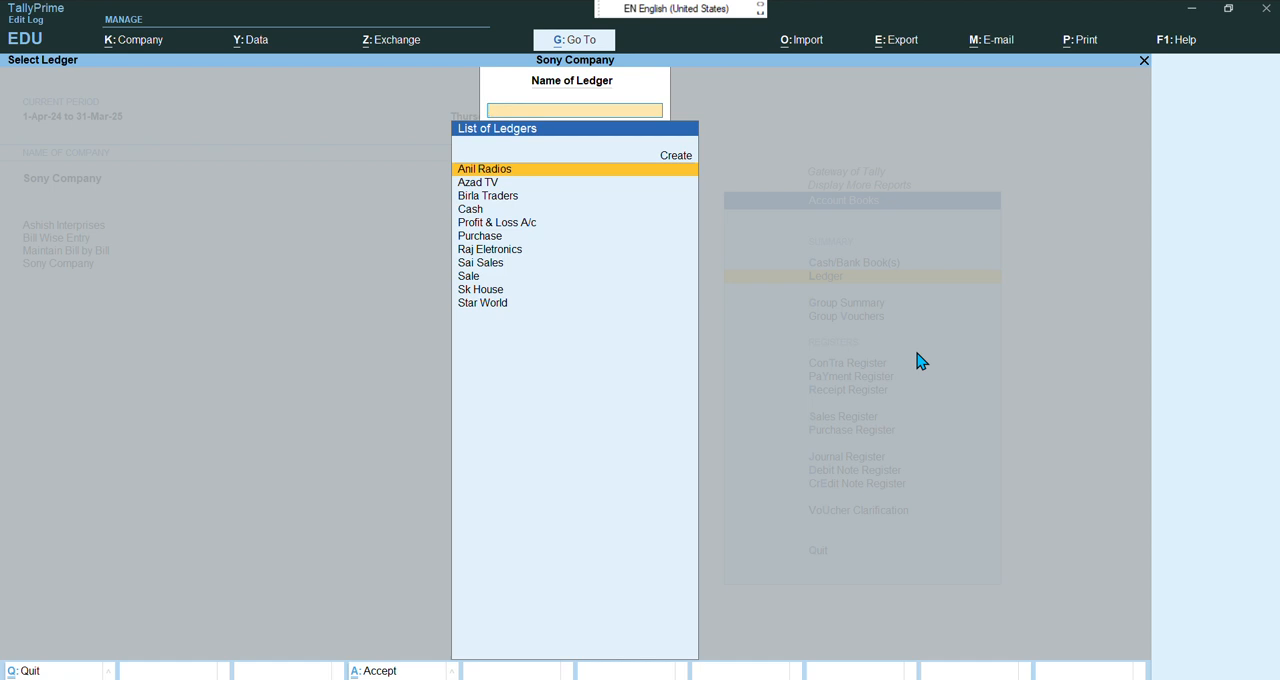
key("Down")
key("Down")
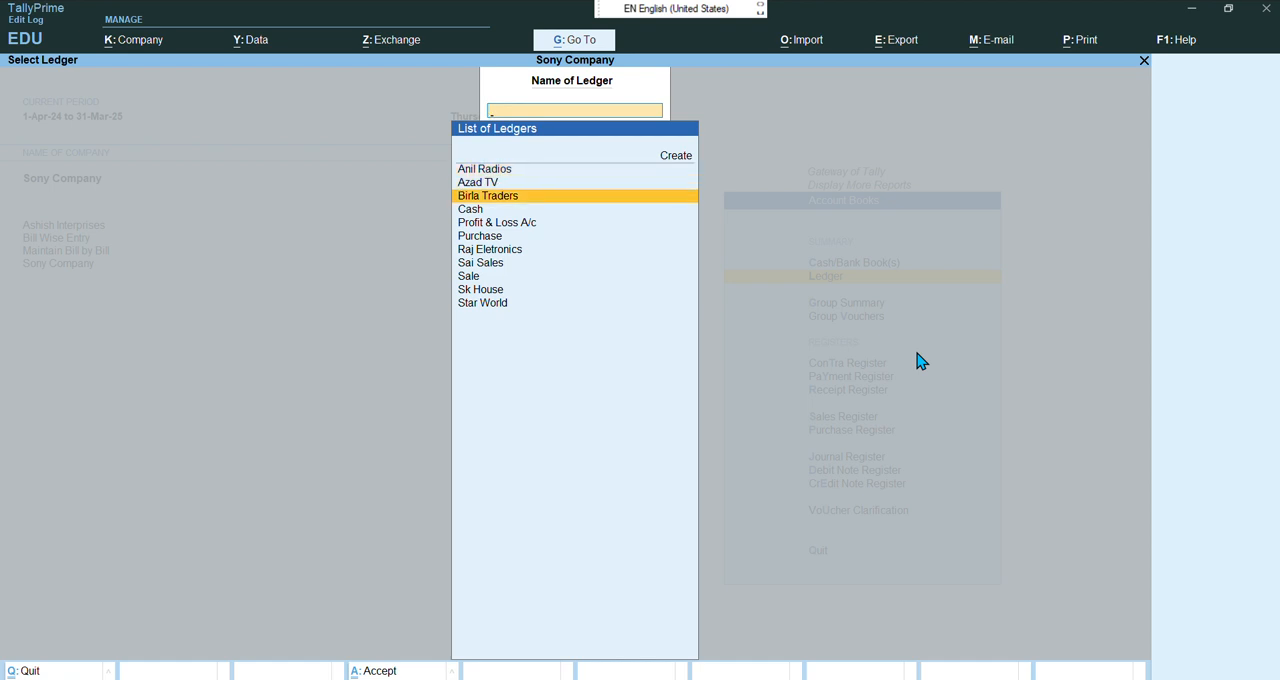
key("Up")
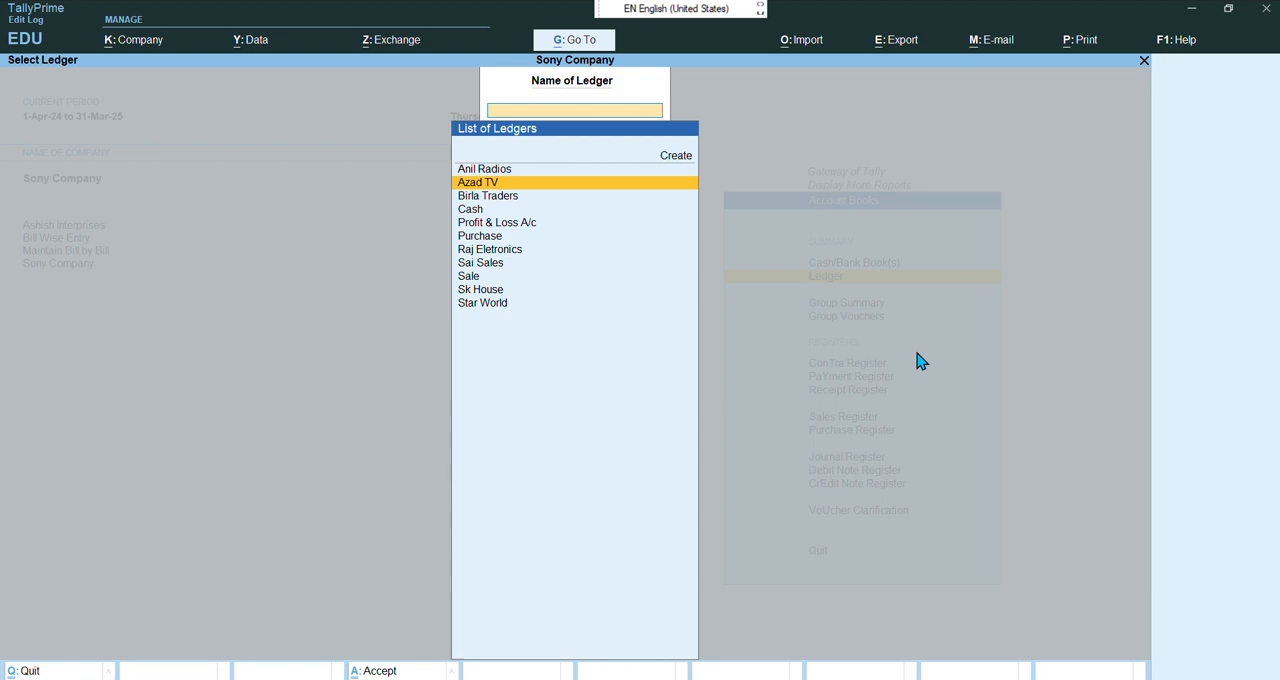
key("Return")
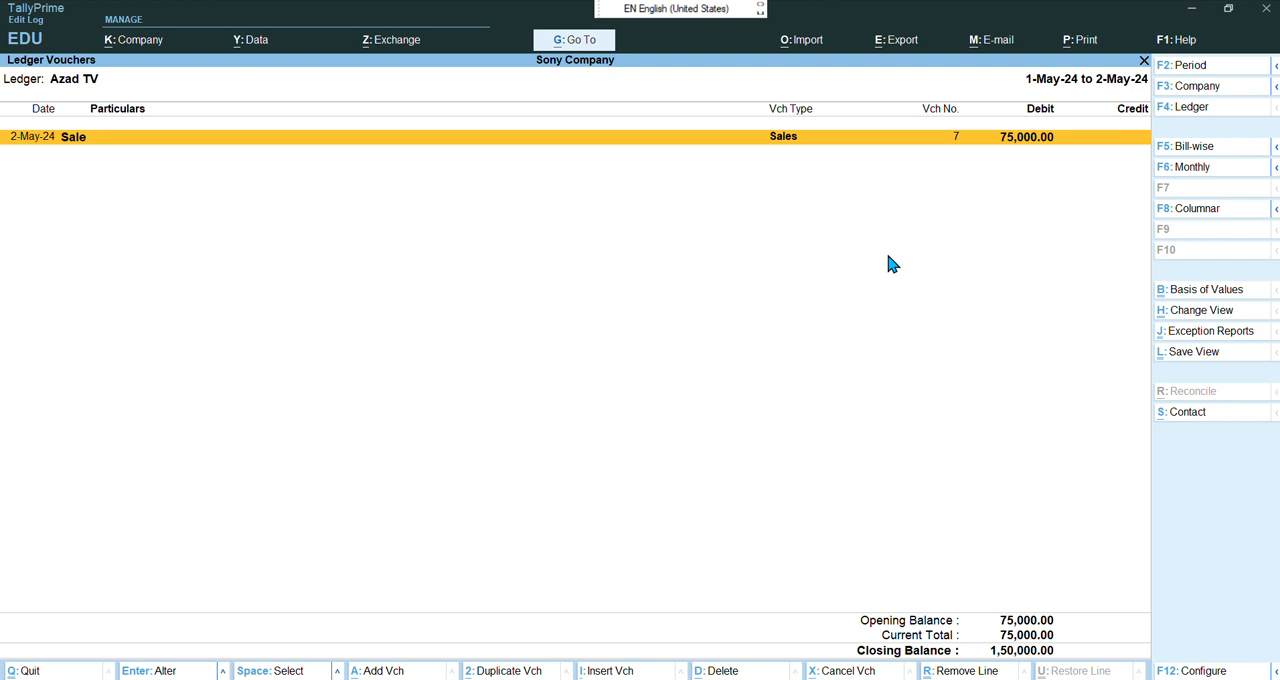
key("F5")
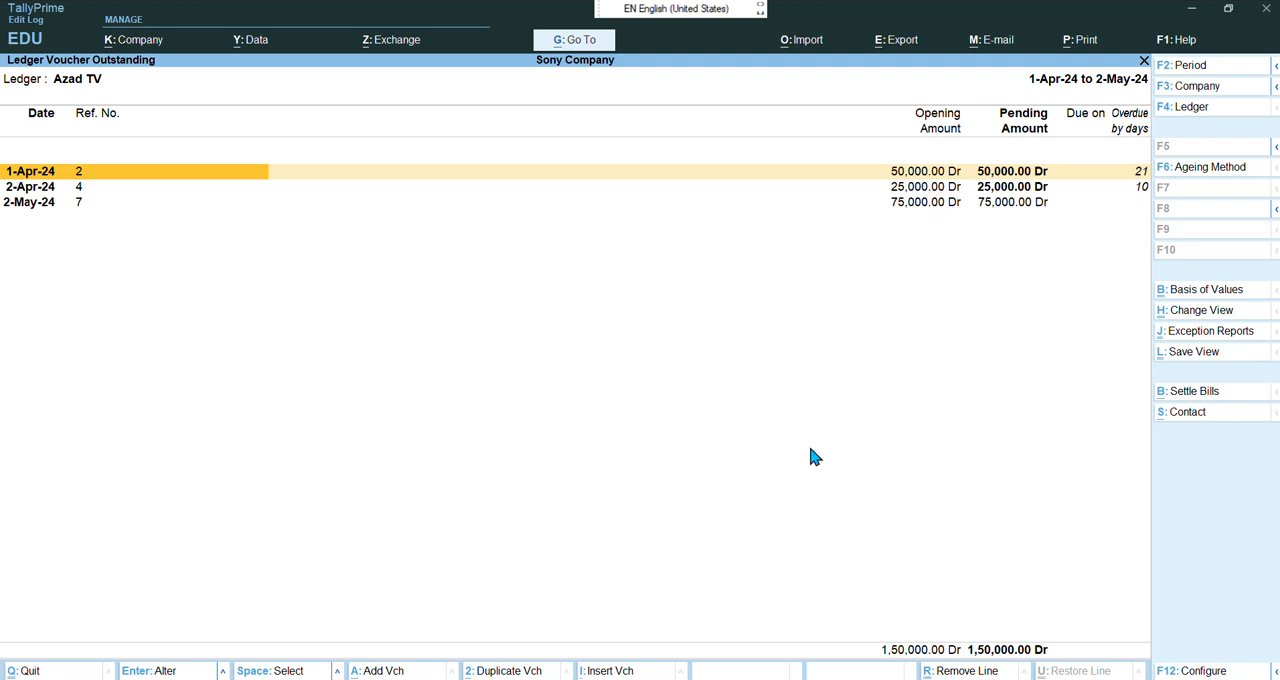
key("Escape")
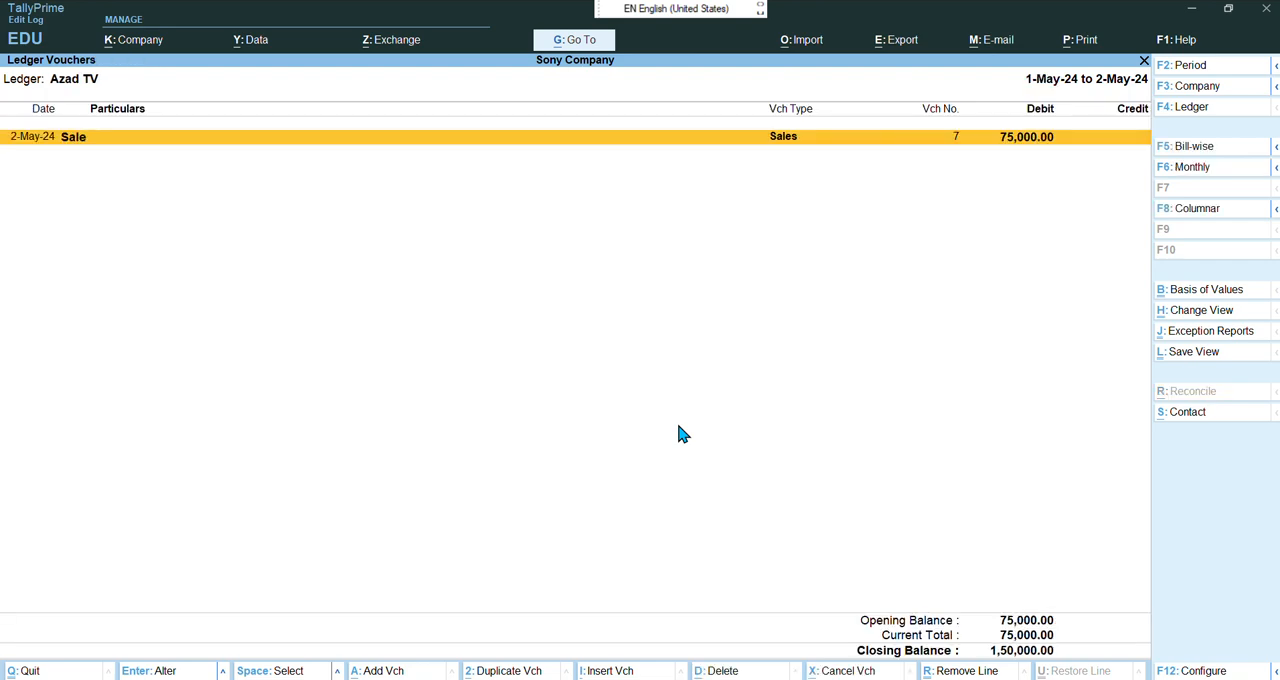
Leave the ledger report, return to voucher entry and switch to a new Receipt voucher
key("Escape")
key("Escape")
key("Escape")
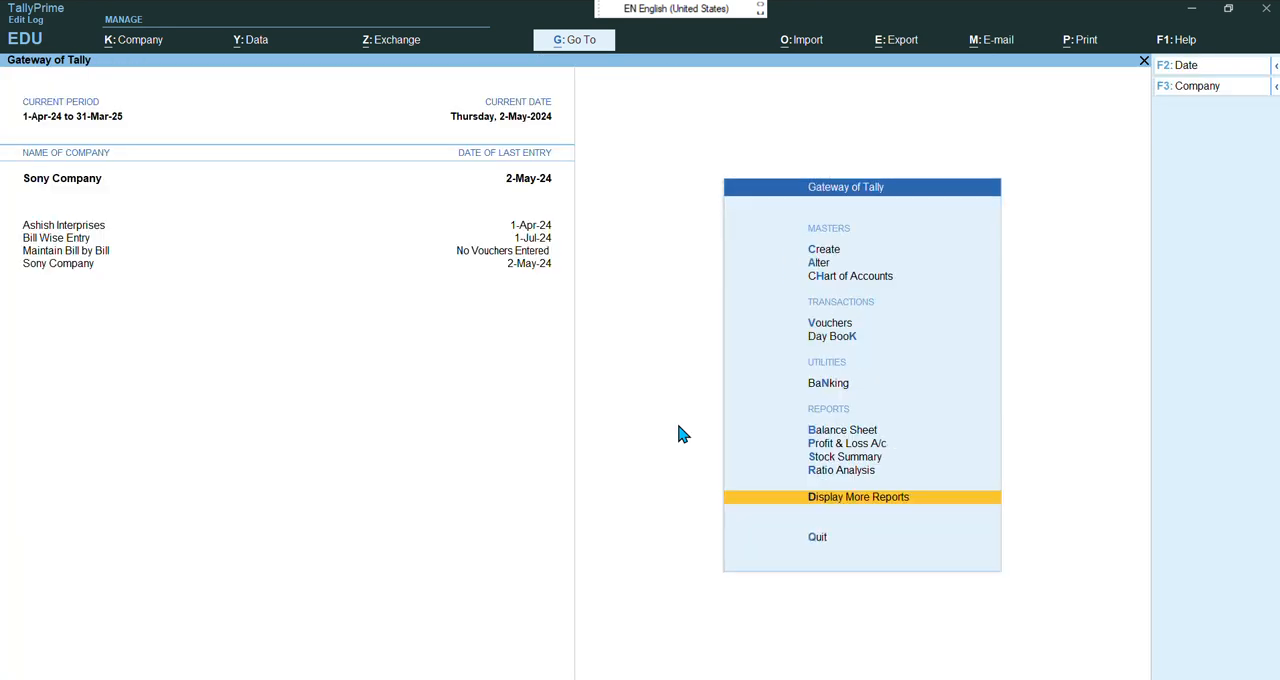
key("Up")
key("Up")
key("Up")
key("Up")
key("Up")
key("Up")
key("Up")
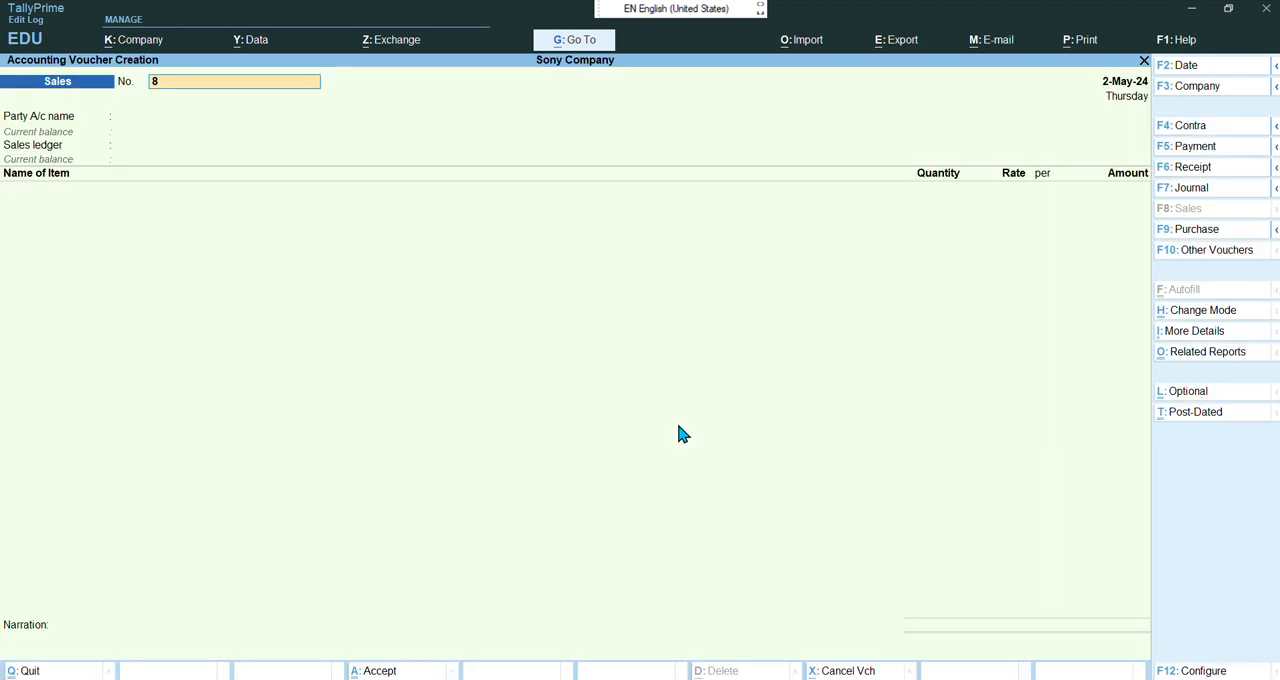
key("F6")
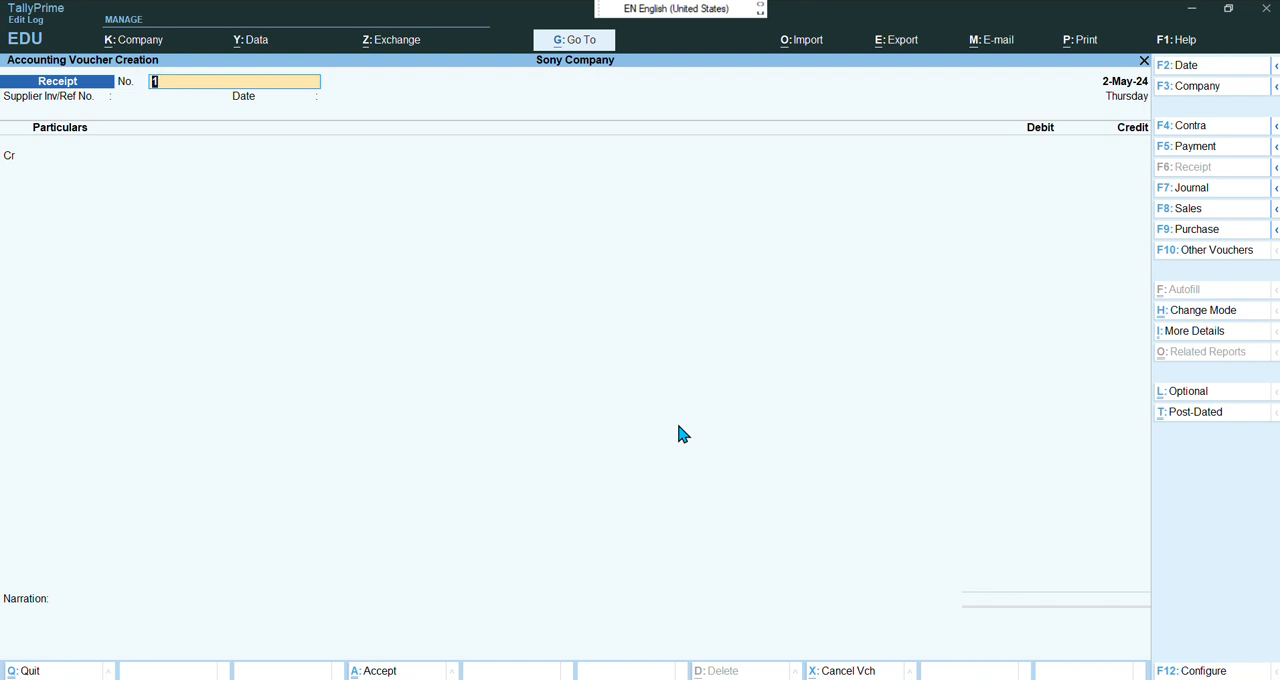
Change the receipt voucher date to 31-5-2024
key("F2")
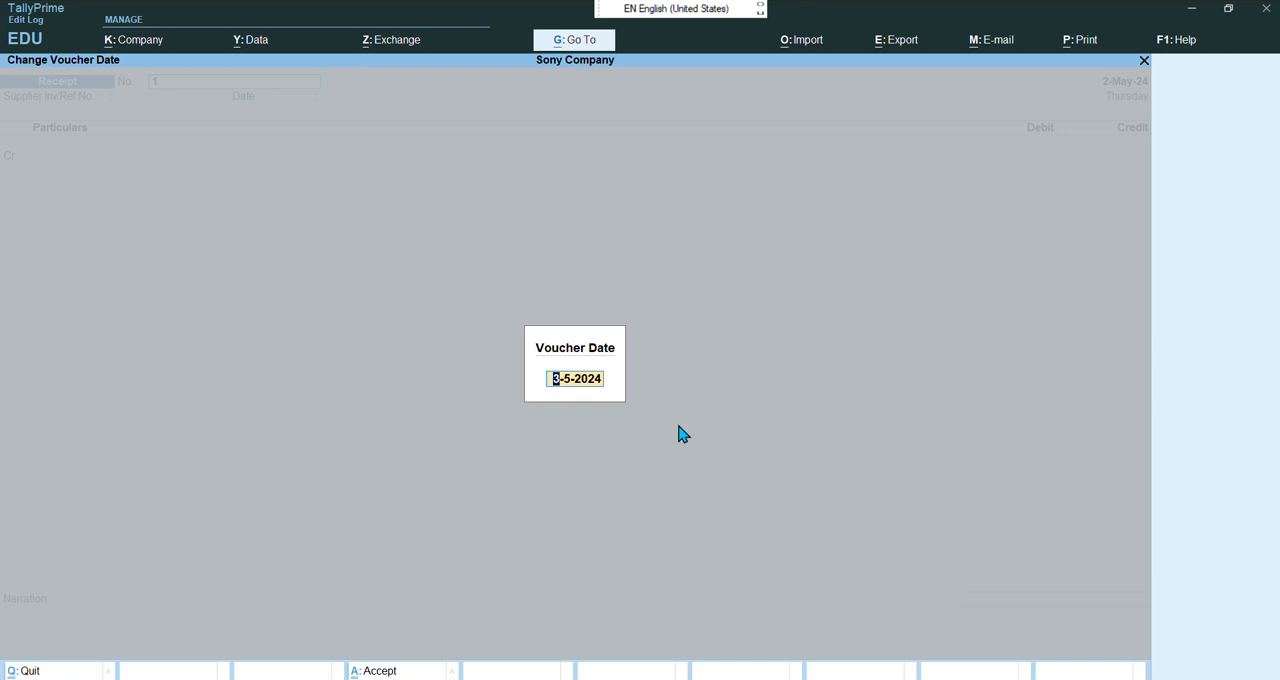
type("31-5-2024")
key("Return")
Credit the Azad TV ledger with 75000 in the receipt voucher
key("Return")
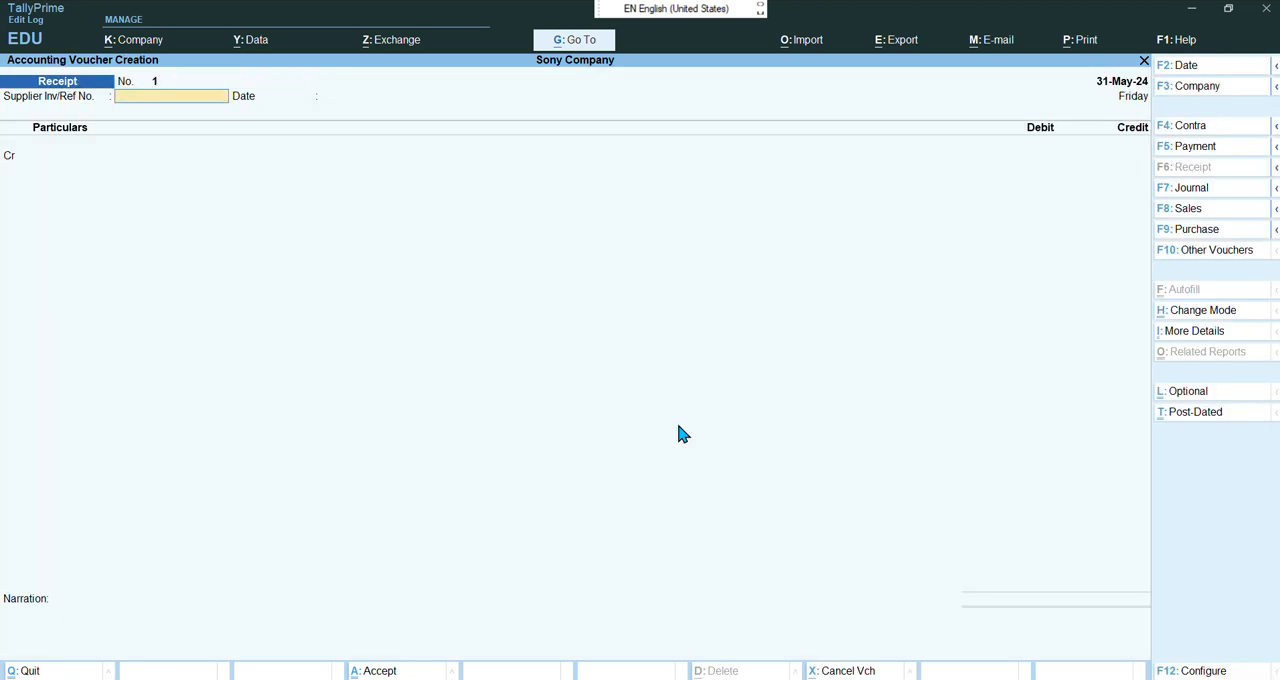
key("Return")
key("Return")
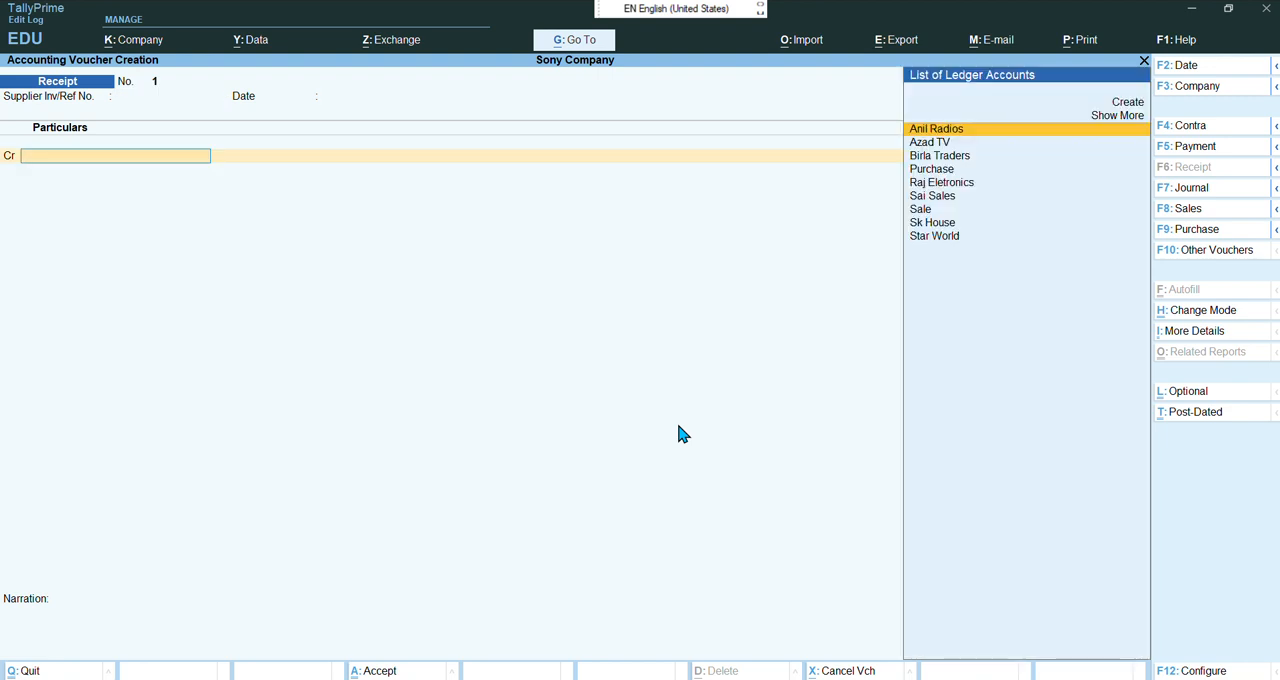
key("Down")
key("Return")
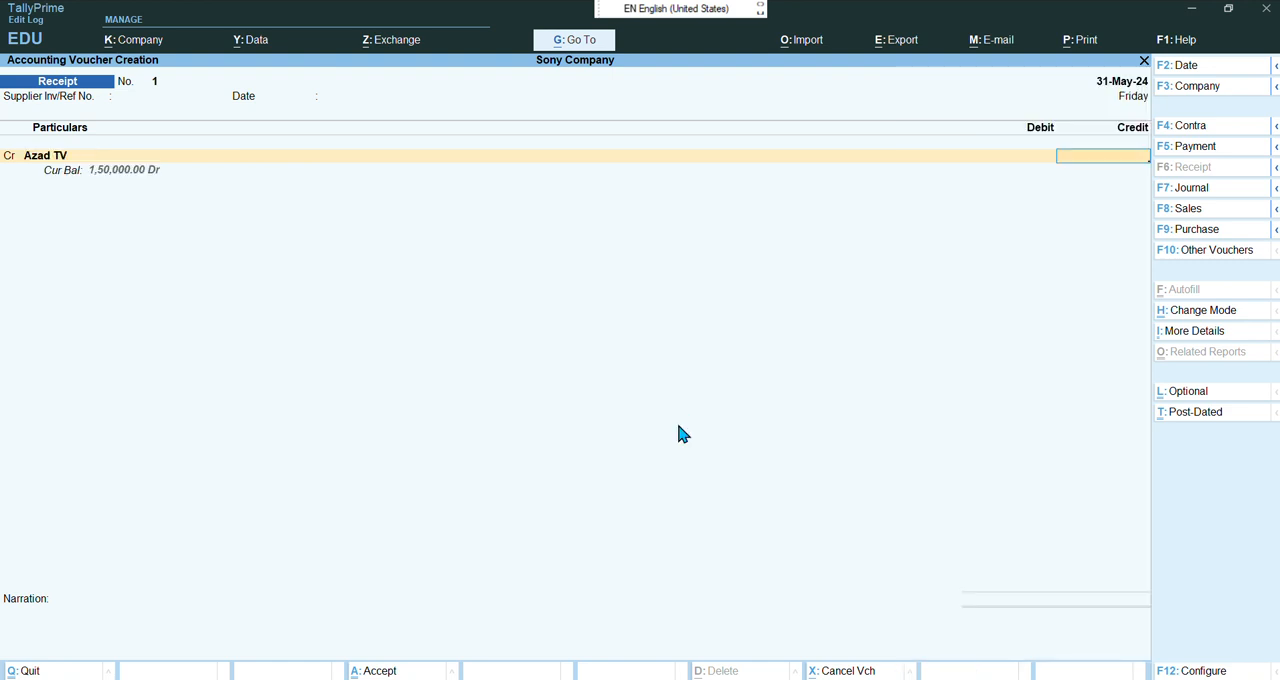
type("75000")
key("Return")
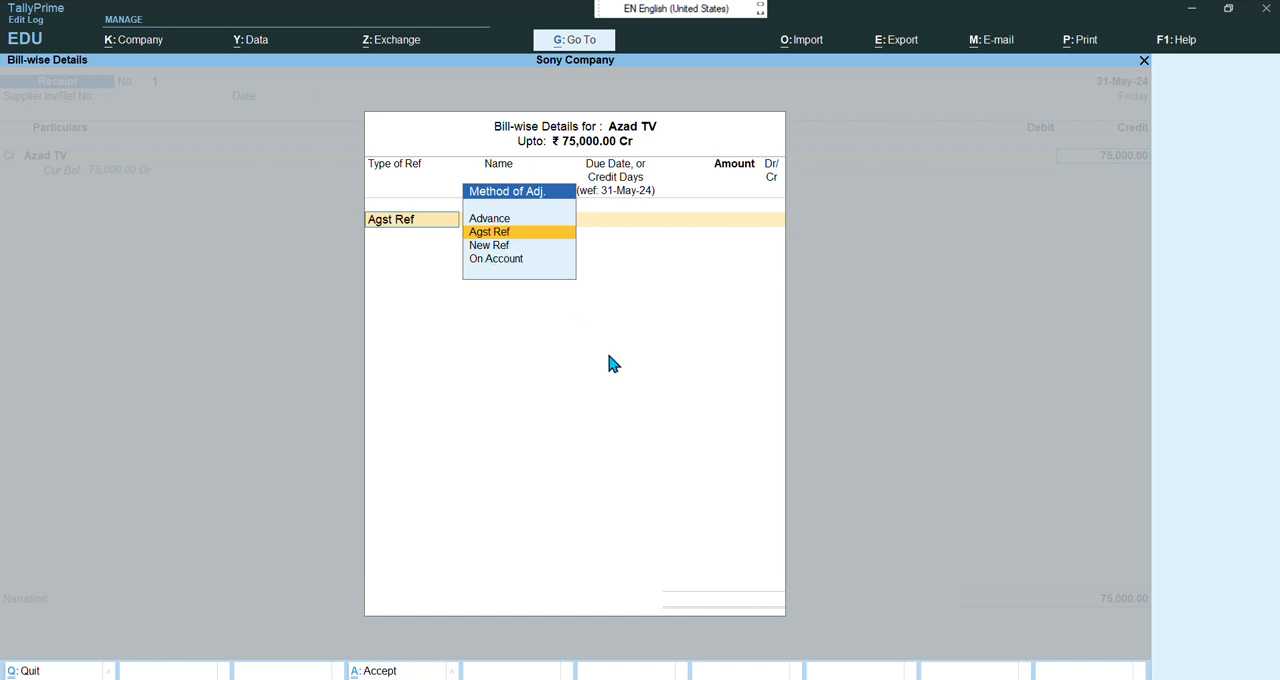
Adjust the 75,000 as an Agst Ref against Azad TV's pending bill 7
key("Return")
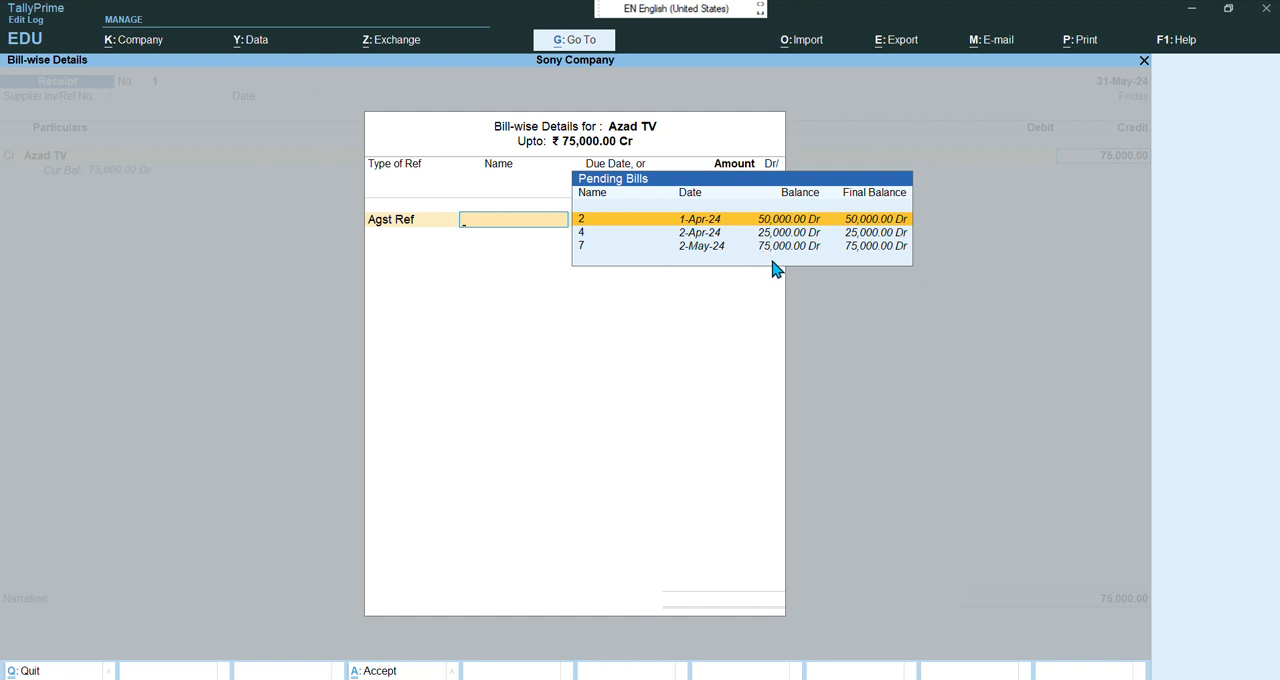
key("Down")
key("Down")
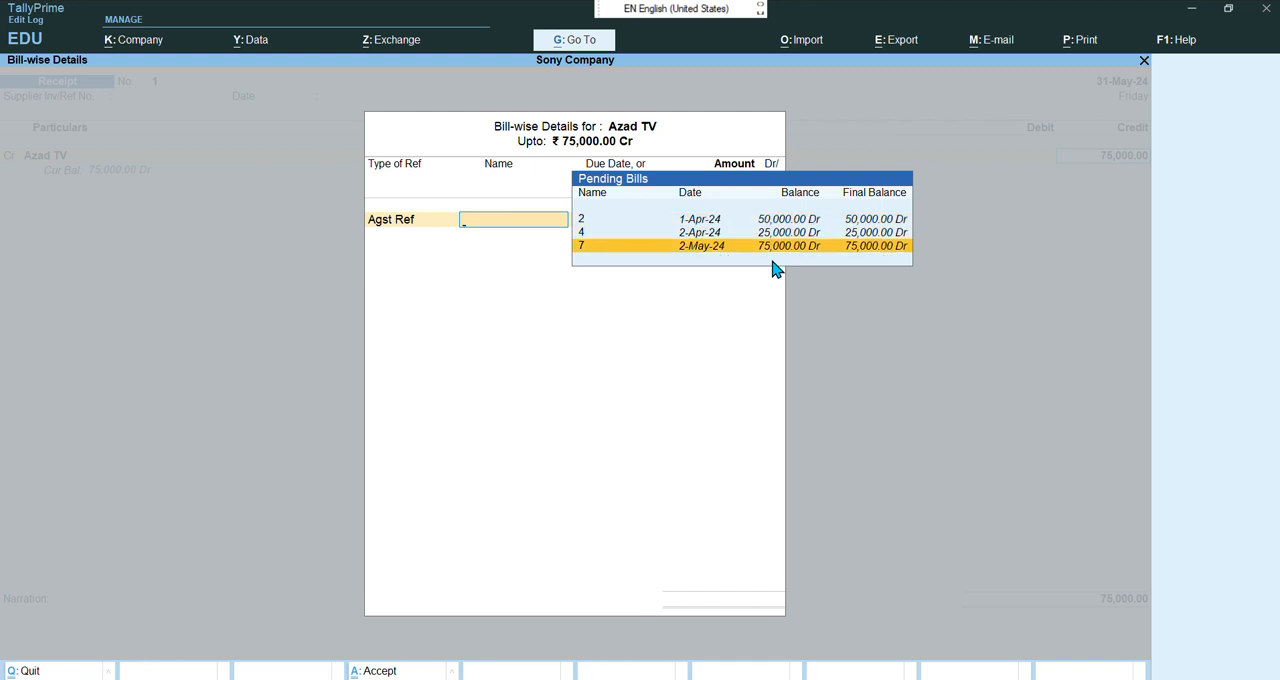
key("Return")
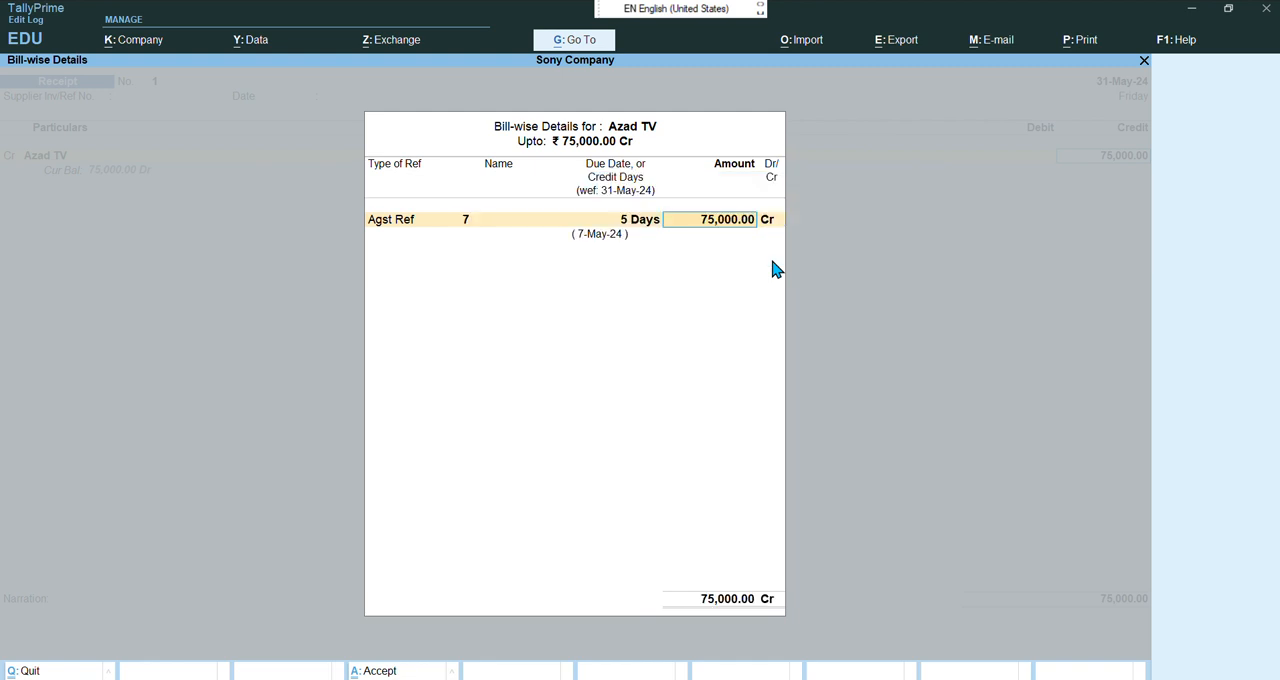
key("Return")
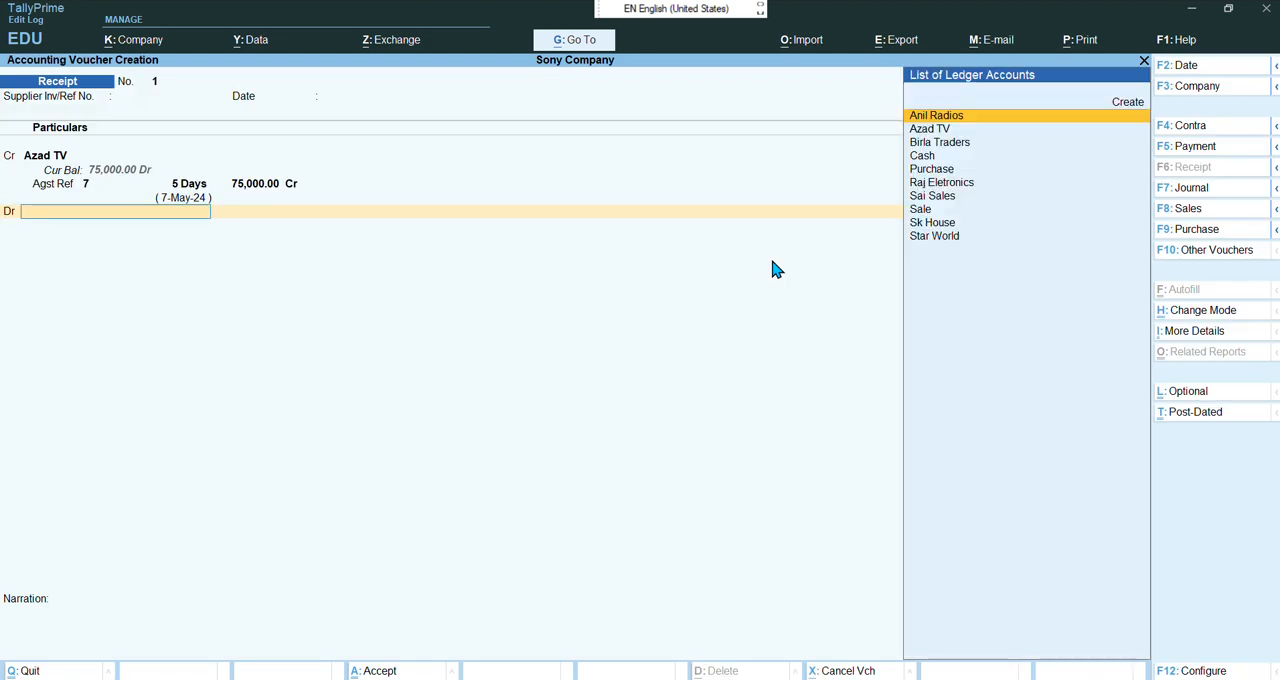
Debit the Cash ledger for the balancing 75,000 and accept the receipt voucher
type("Cash")
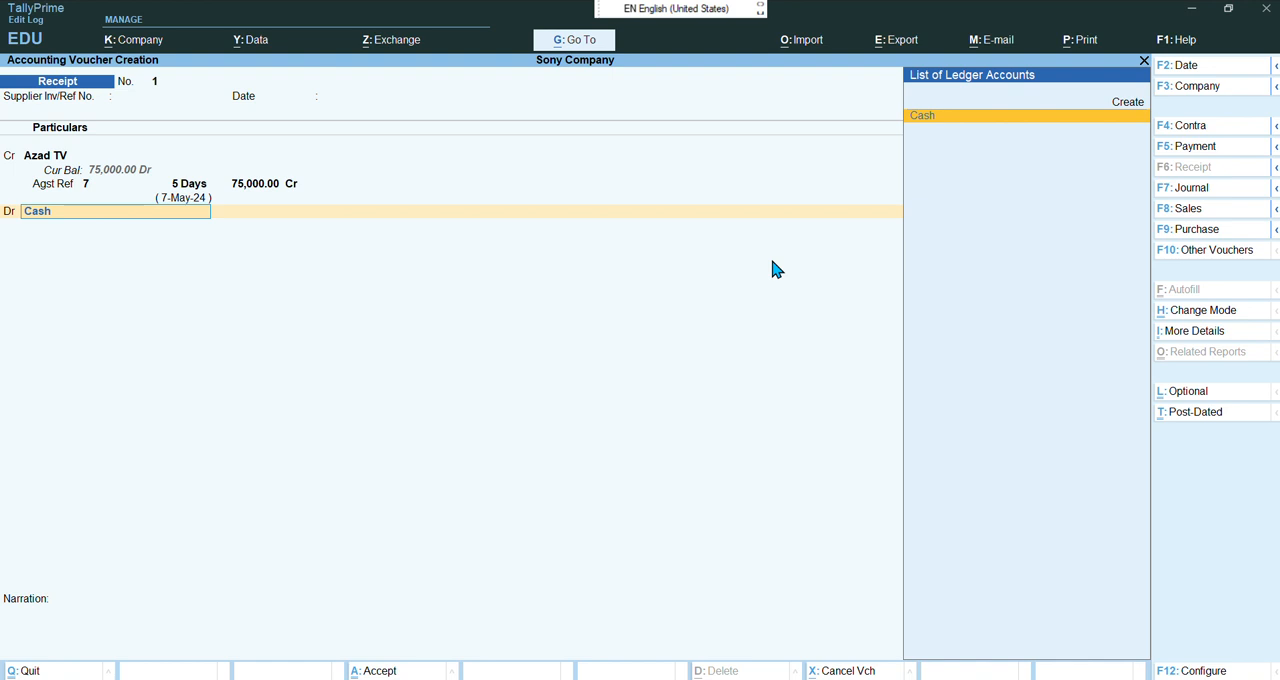
key("Return")
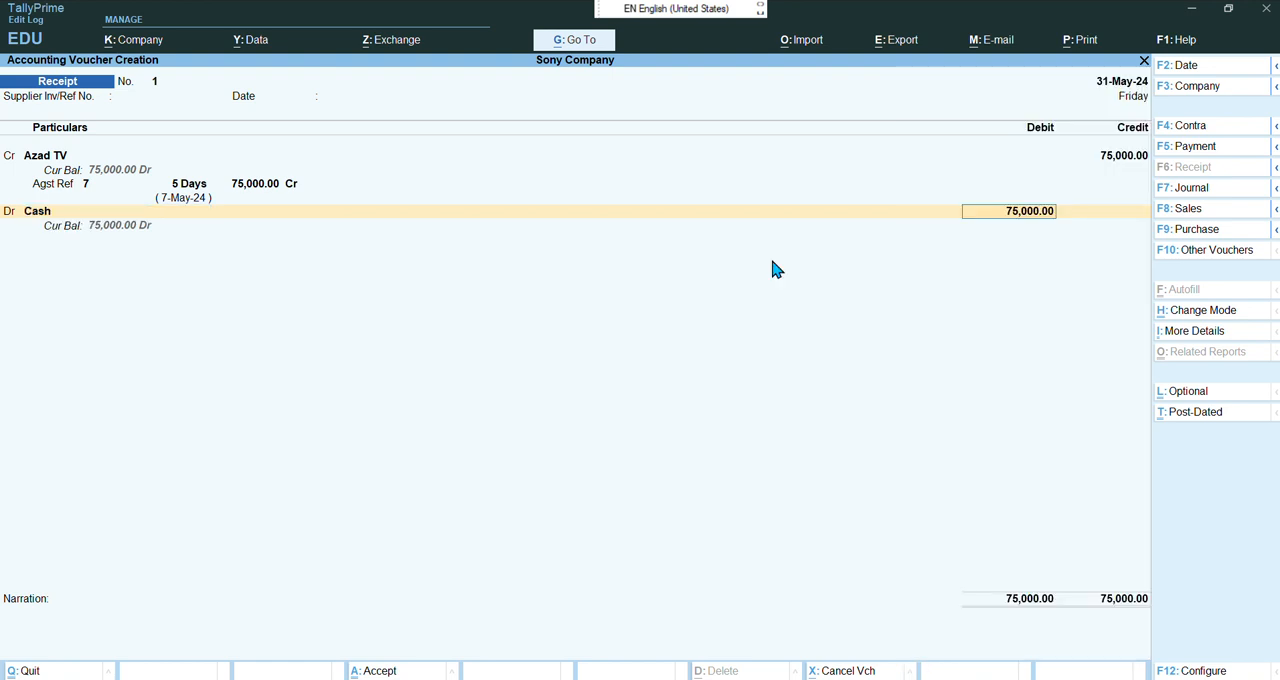
key("Return")
key("Return")
key("Return")
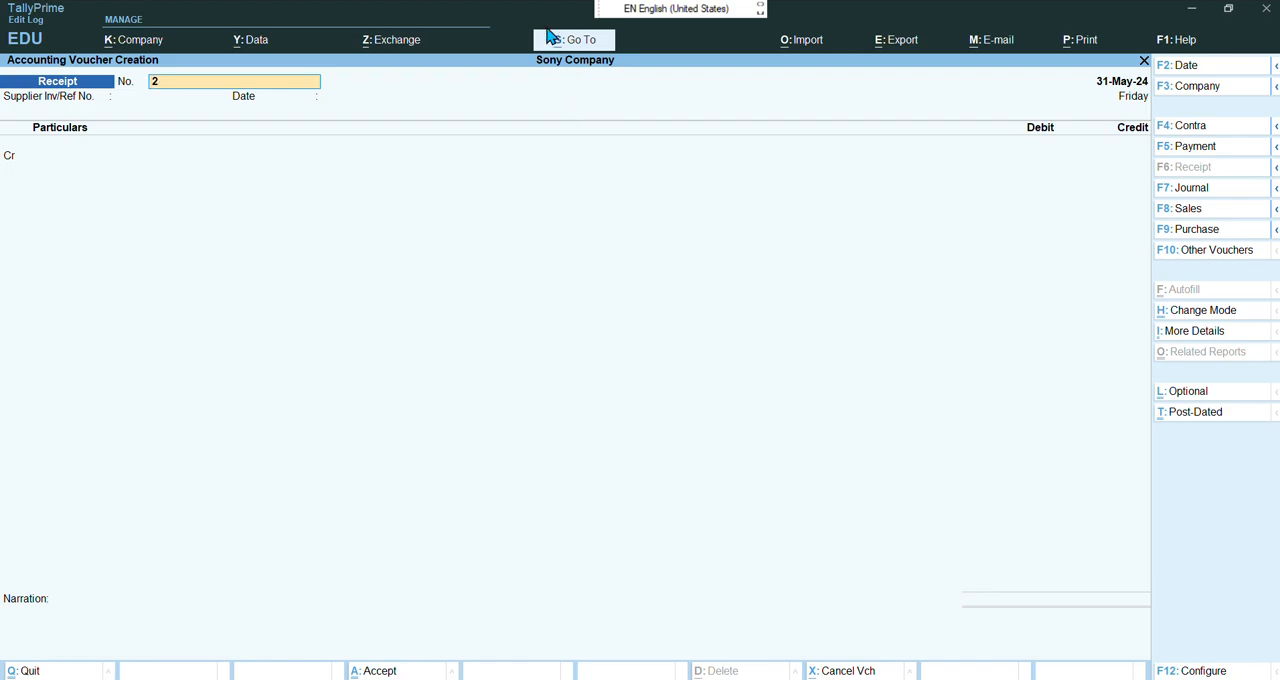
Read the Raj Electronics payment instructions in the chapter 19 PDF, then return to TallyPrime
key("alt+Tab")
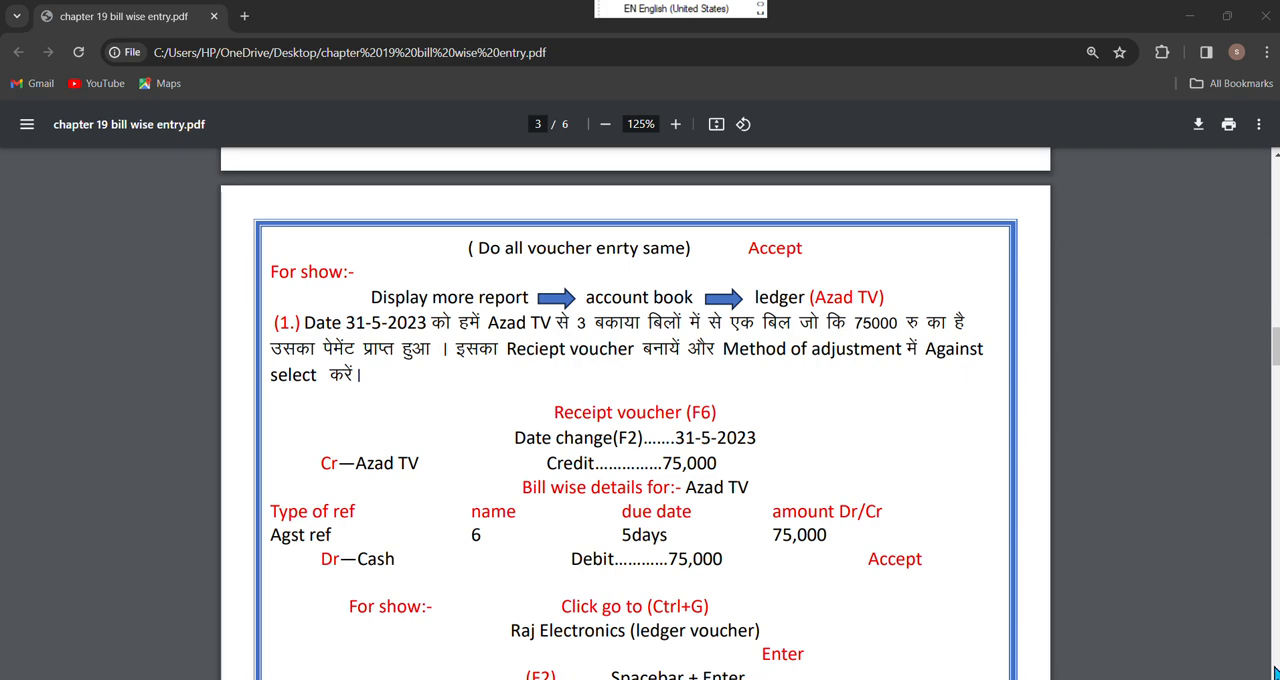
scroll(635, 415, "down", 5)
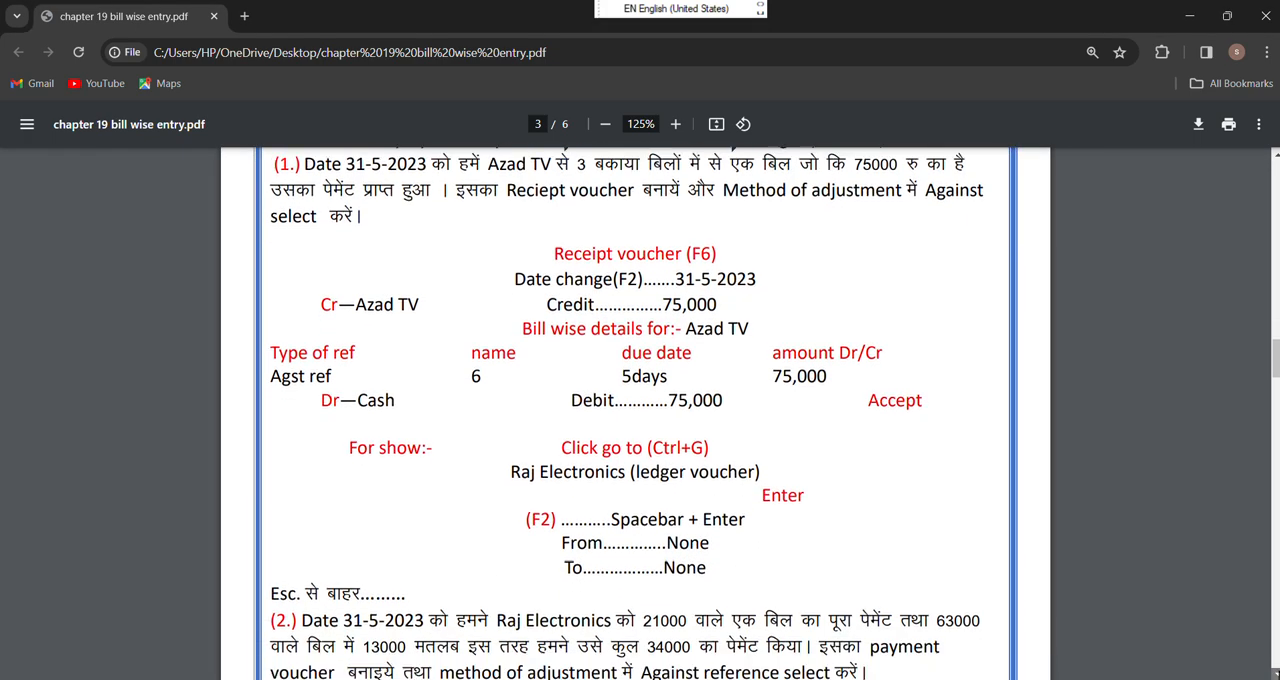
scroll(842, 572, "down", 3)
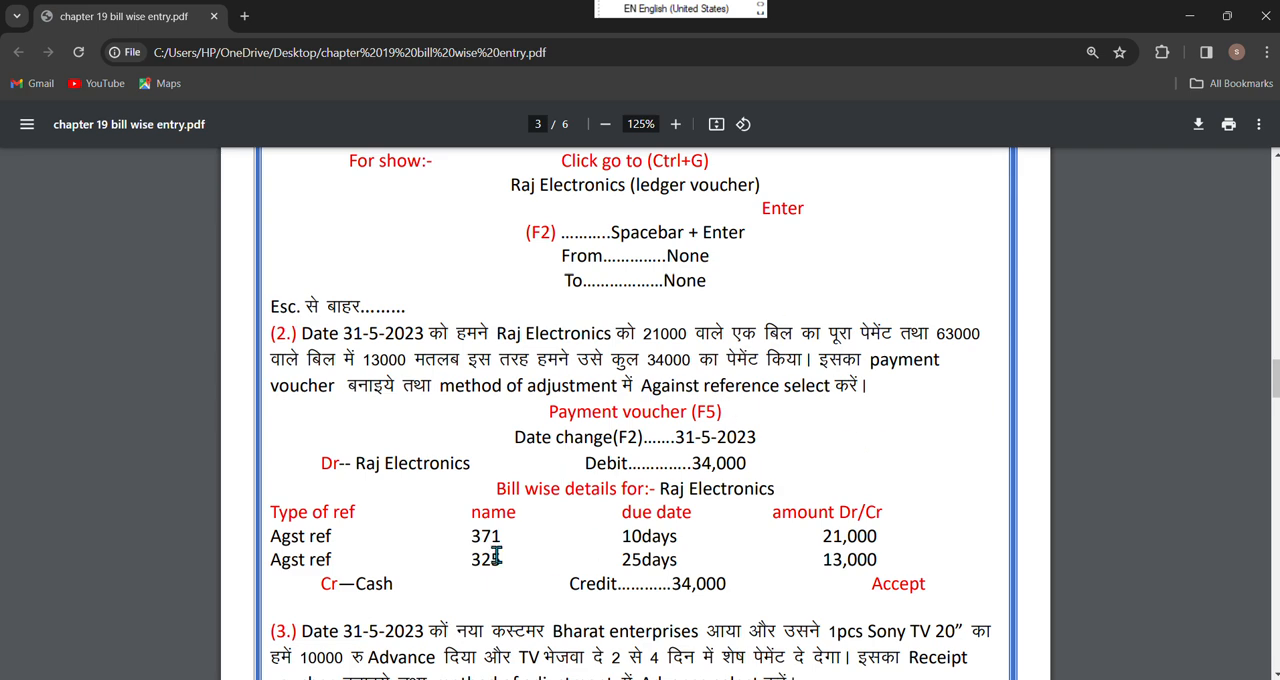
mouse_move(736, 679)
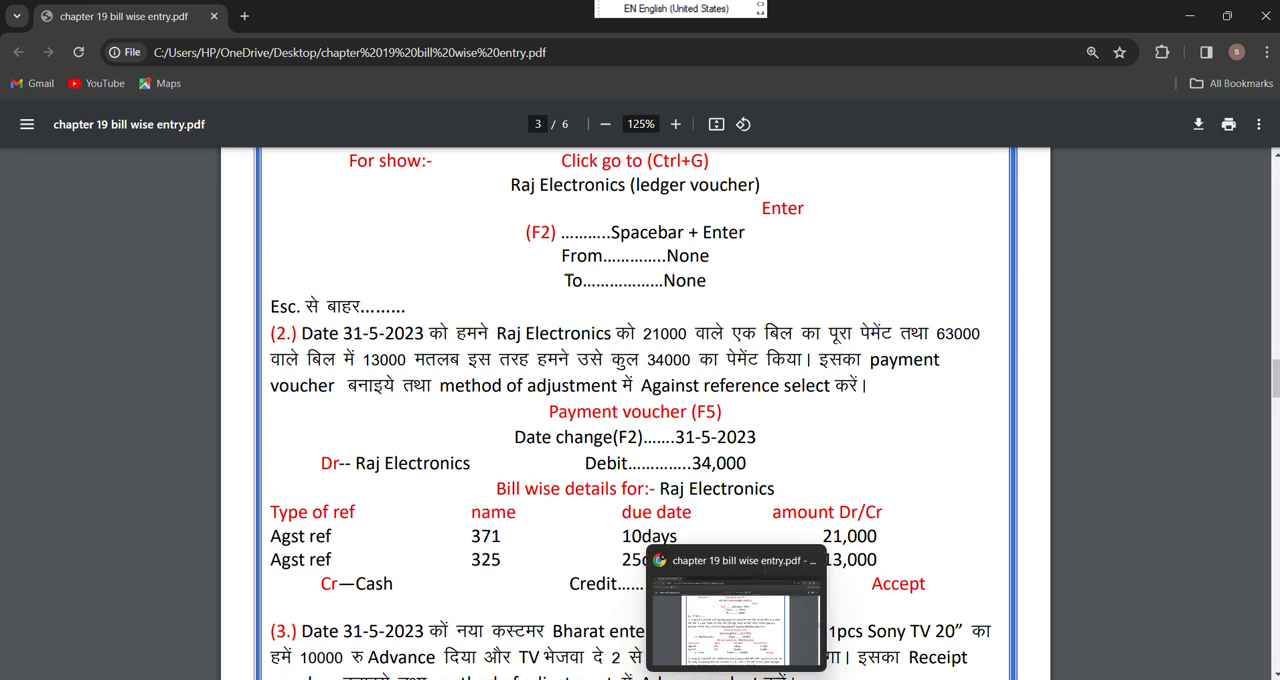
mouse_move(805, 679)
left_click(768, 618)
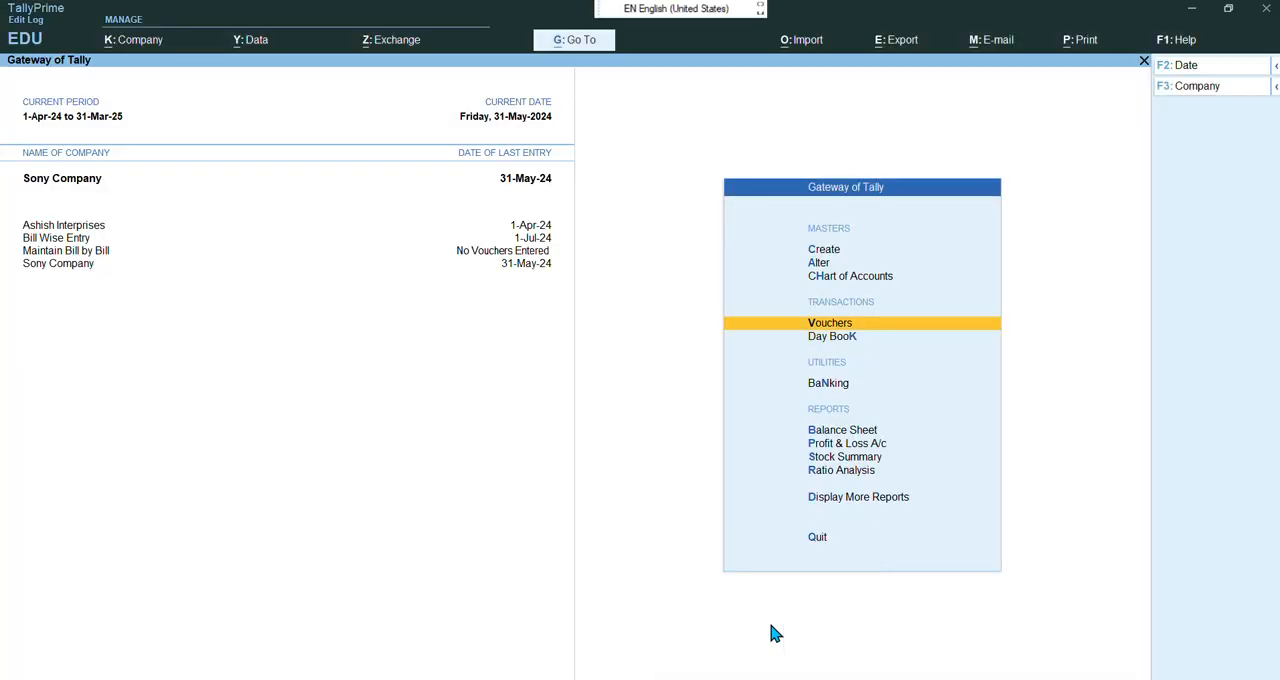
Start a new Payment voucher and set its date to 31-5-2024
key("Return")
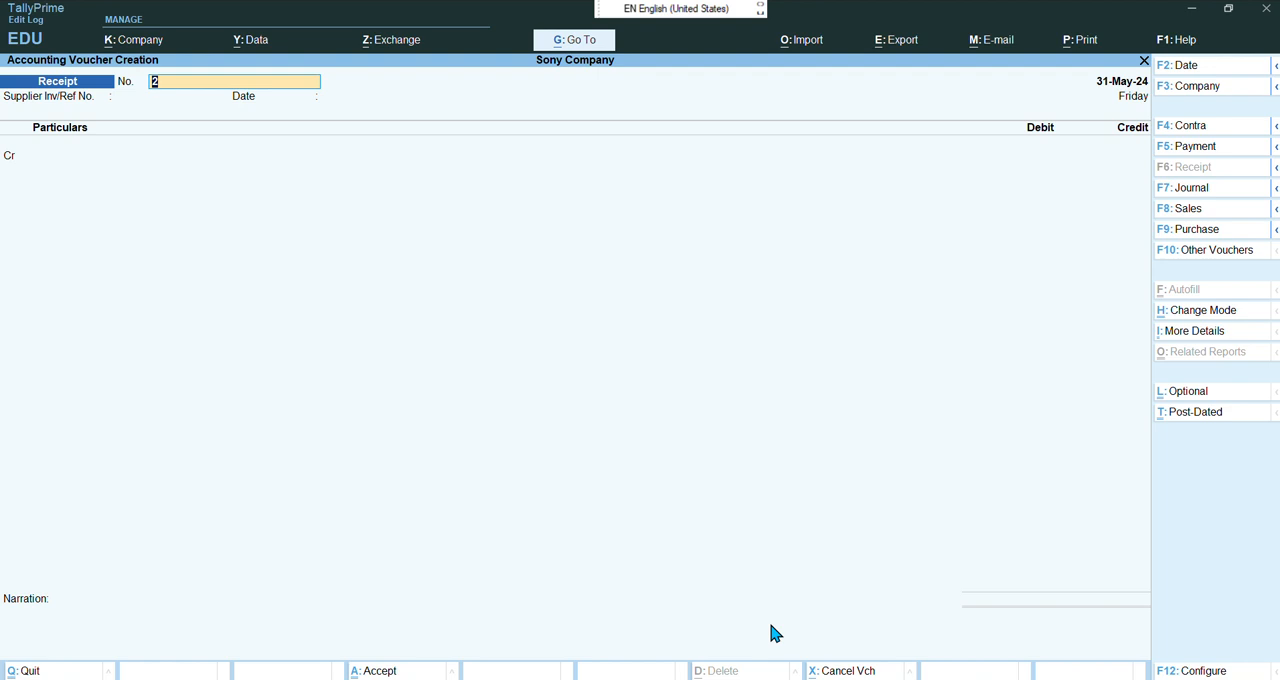
key("F5")
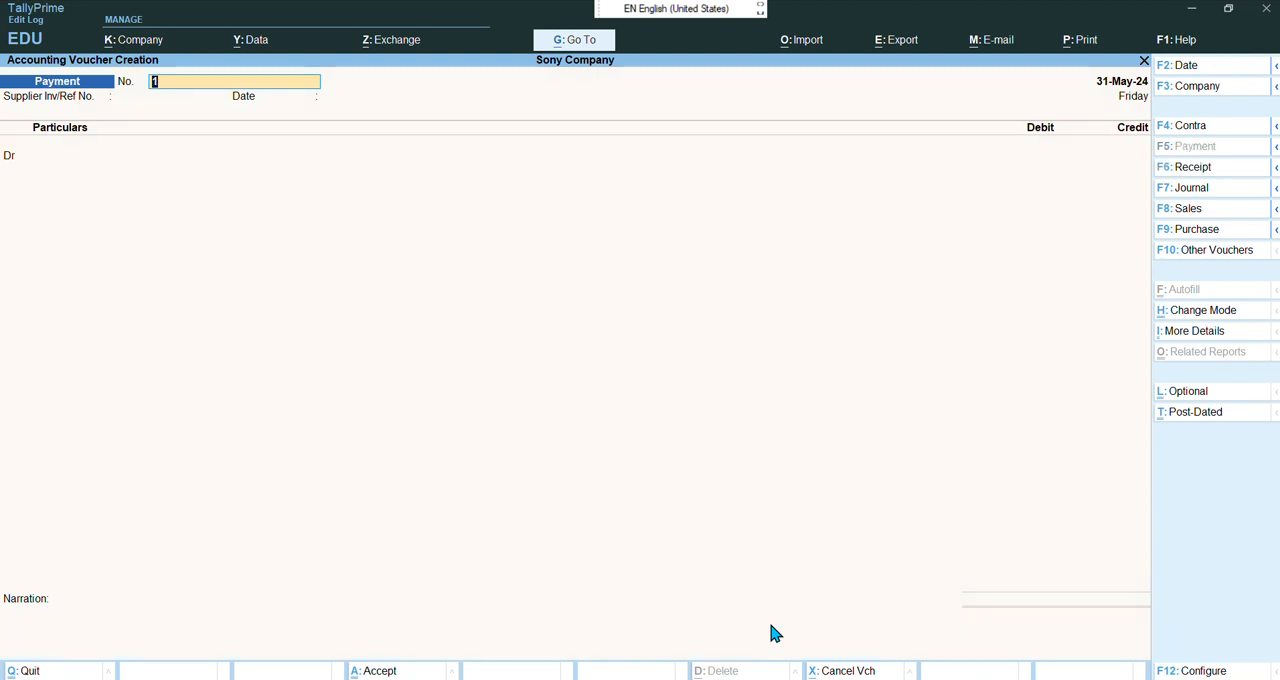
key("F2")
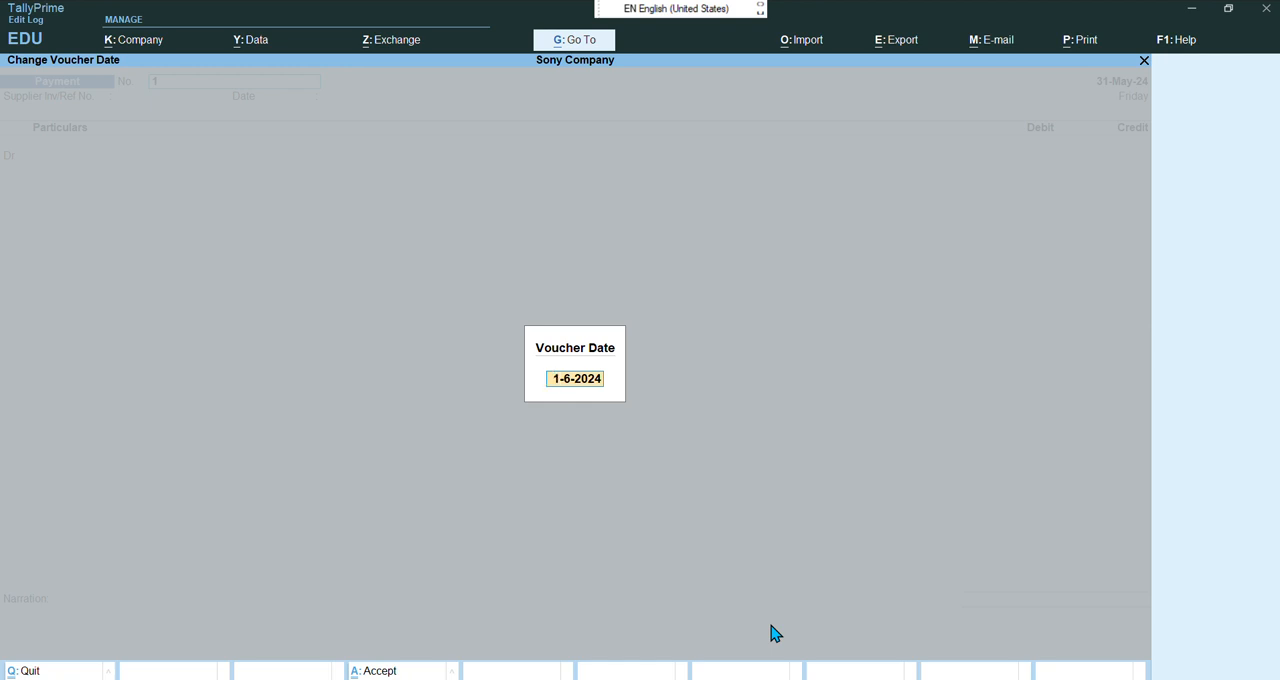
type("6")
key("BackSpace")
type("31-5-2024")
key("Return")
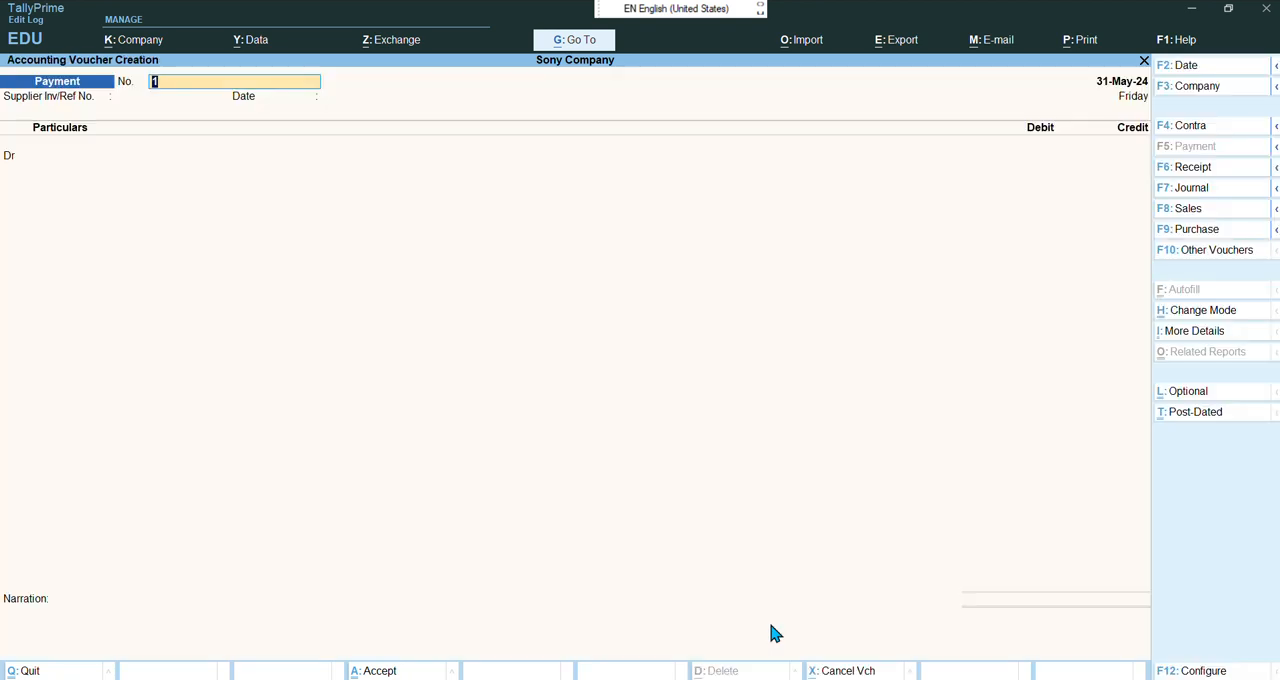
Debit the Raj Eletronics ledger with 34000 in the payment voucher
key("Return")
key("Return")
key("Return")
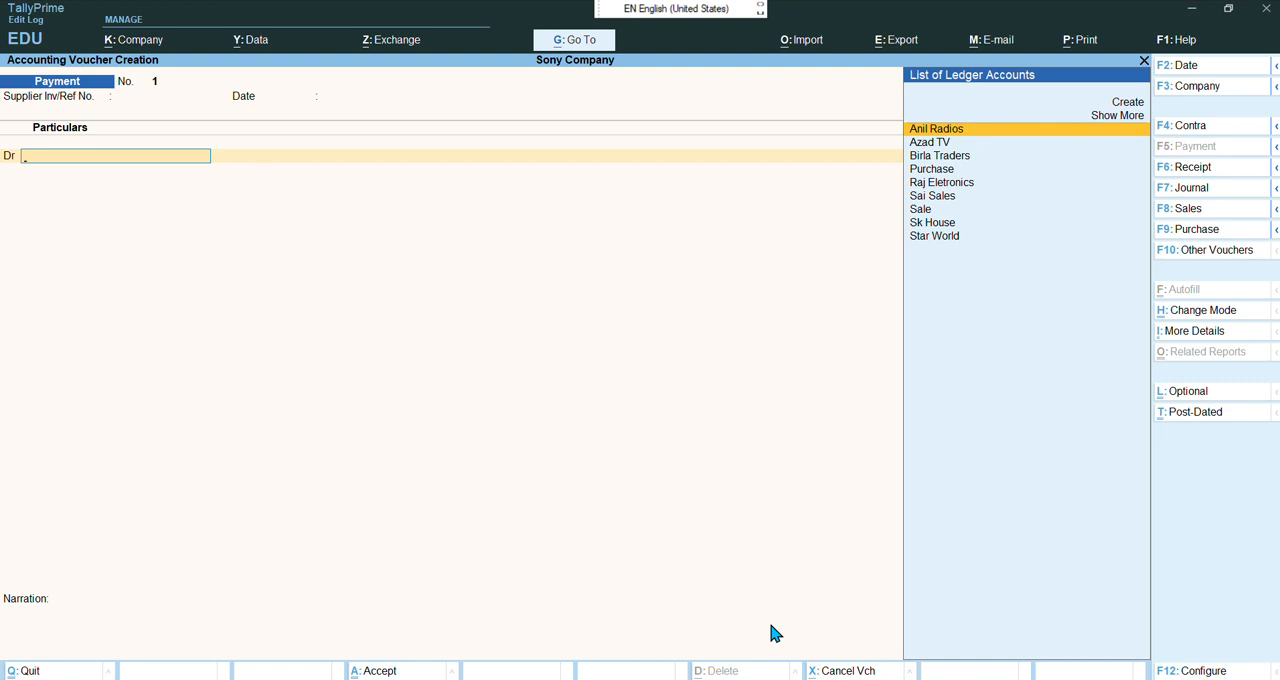
key("Down")
key("Down")
key("Down")
key("Down")
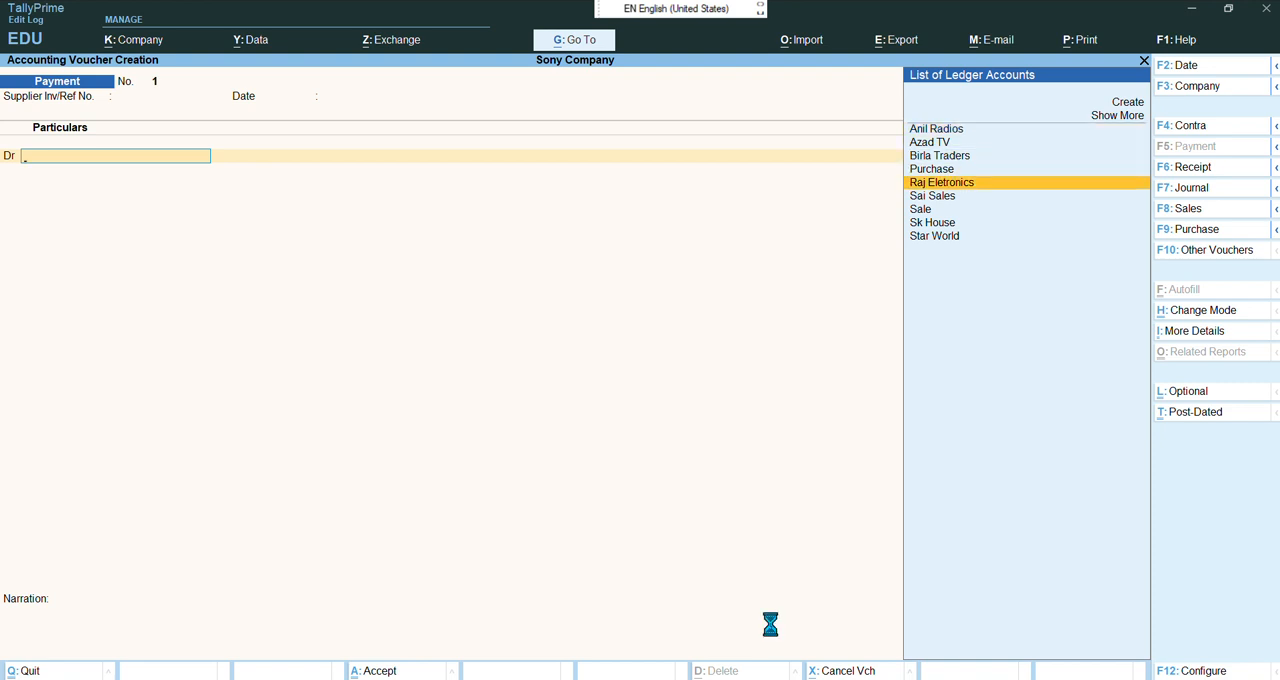
key("Return")
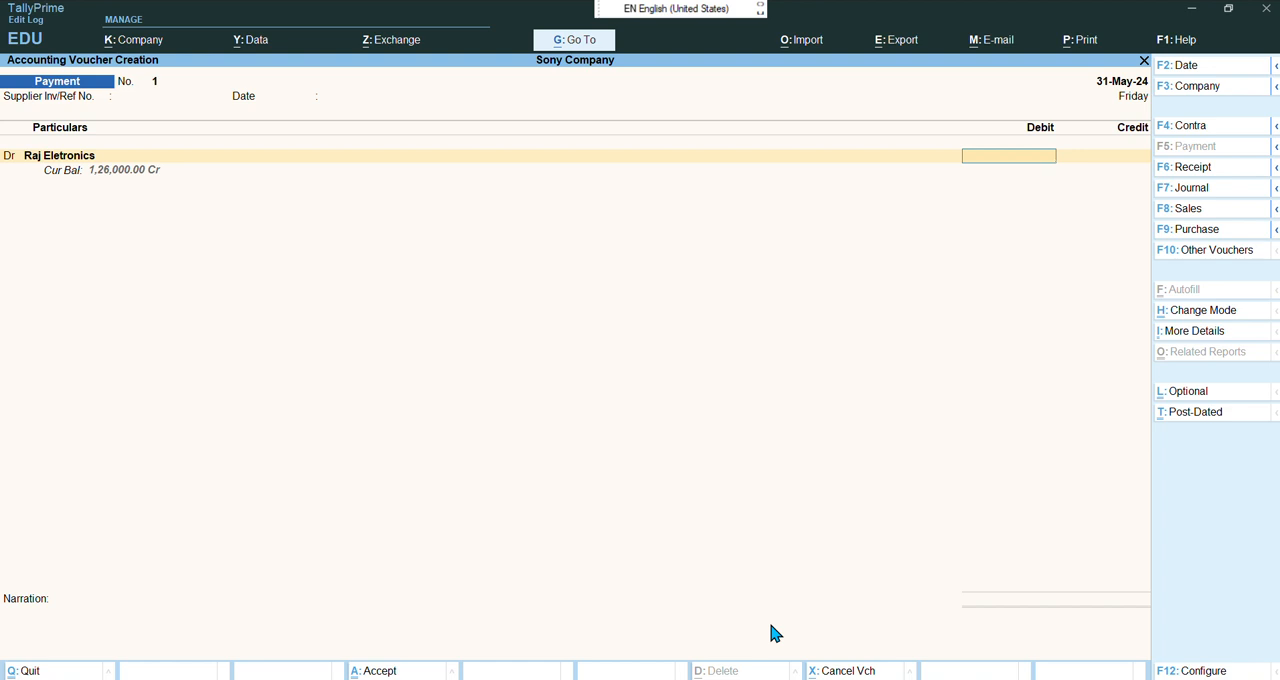
type("34000")
key("Return")
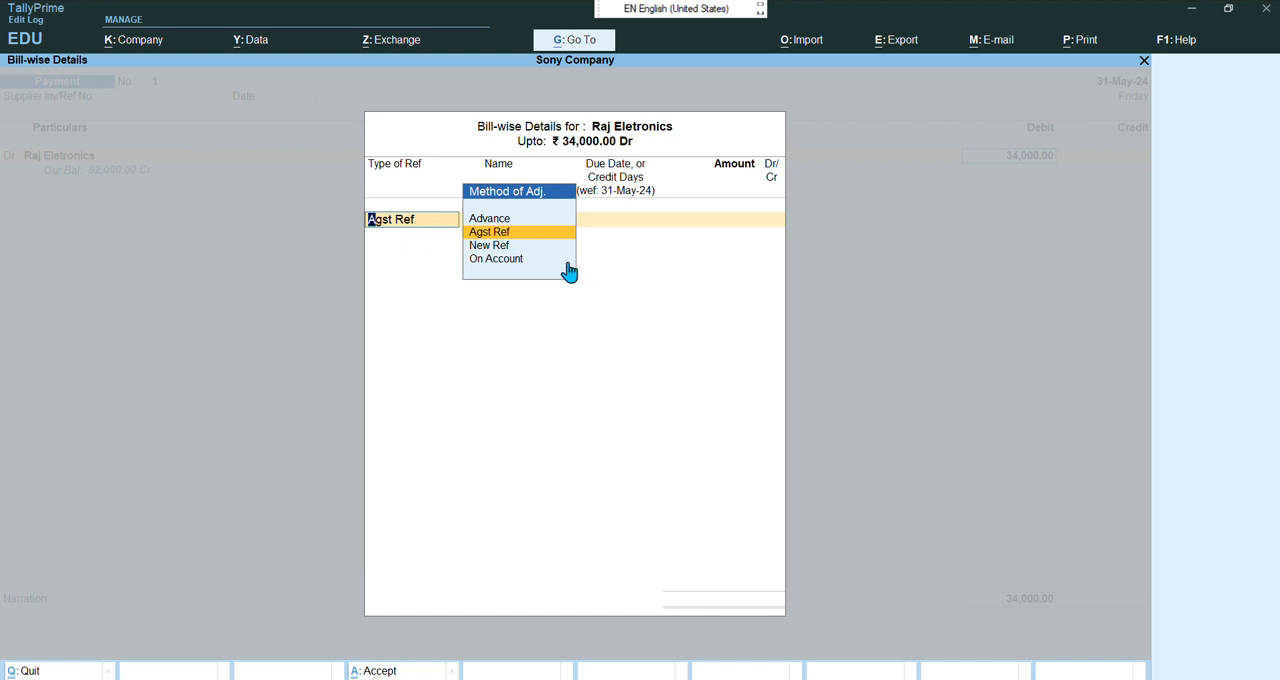
Adjust 21,000 as an Agst Ref against Raj Eletronics' pending bill 371
key("Return")
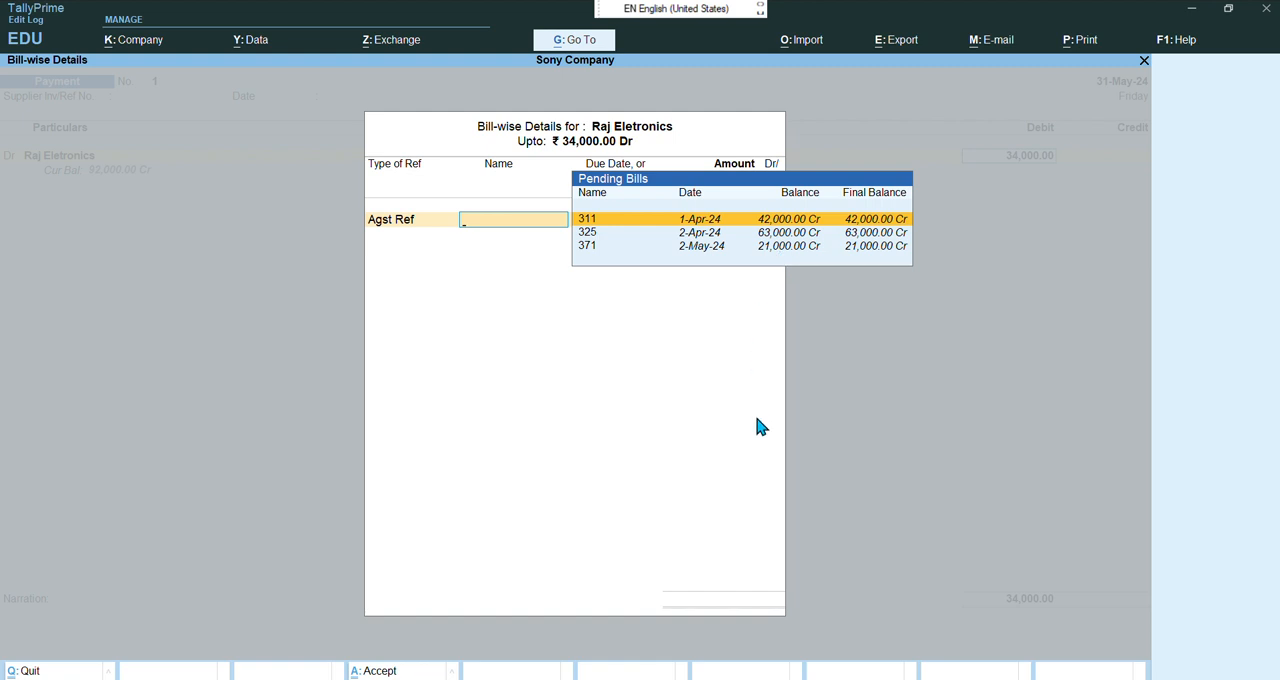
key("Down")
key("Down")
key("Return")
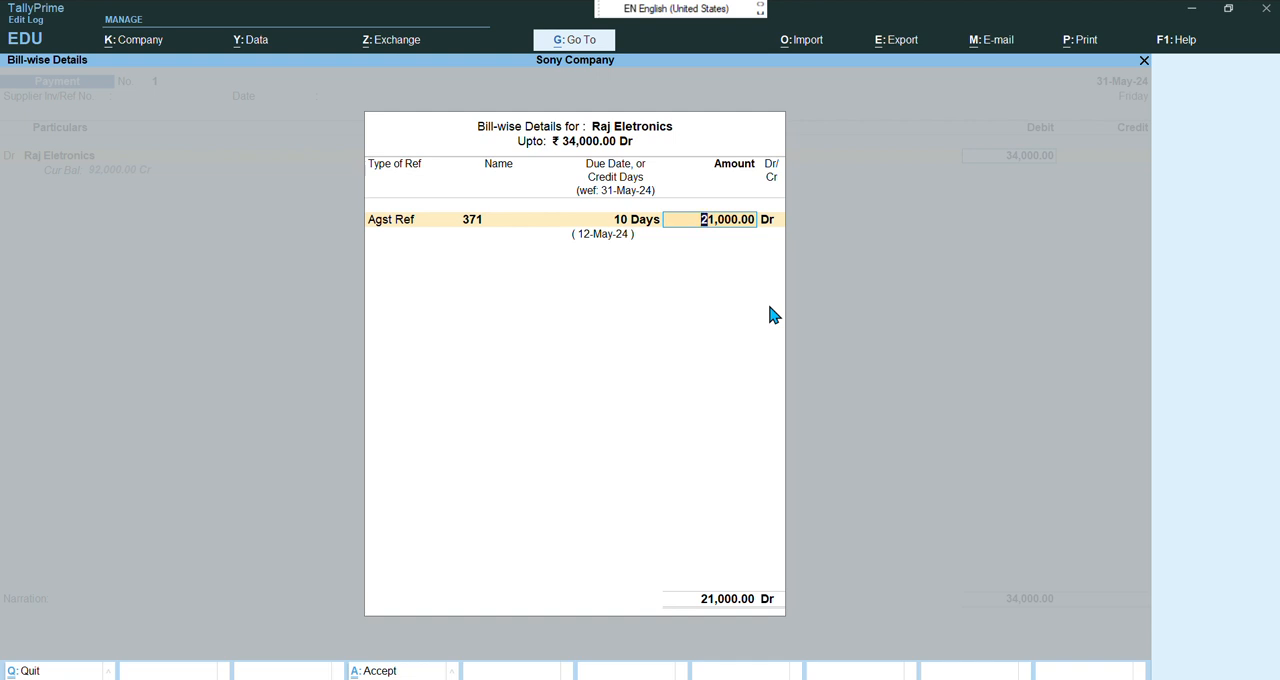
key("Return")
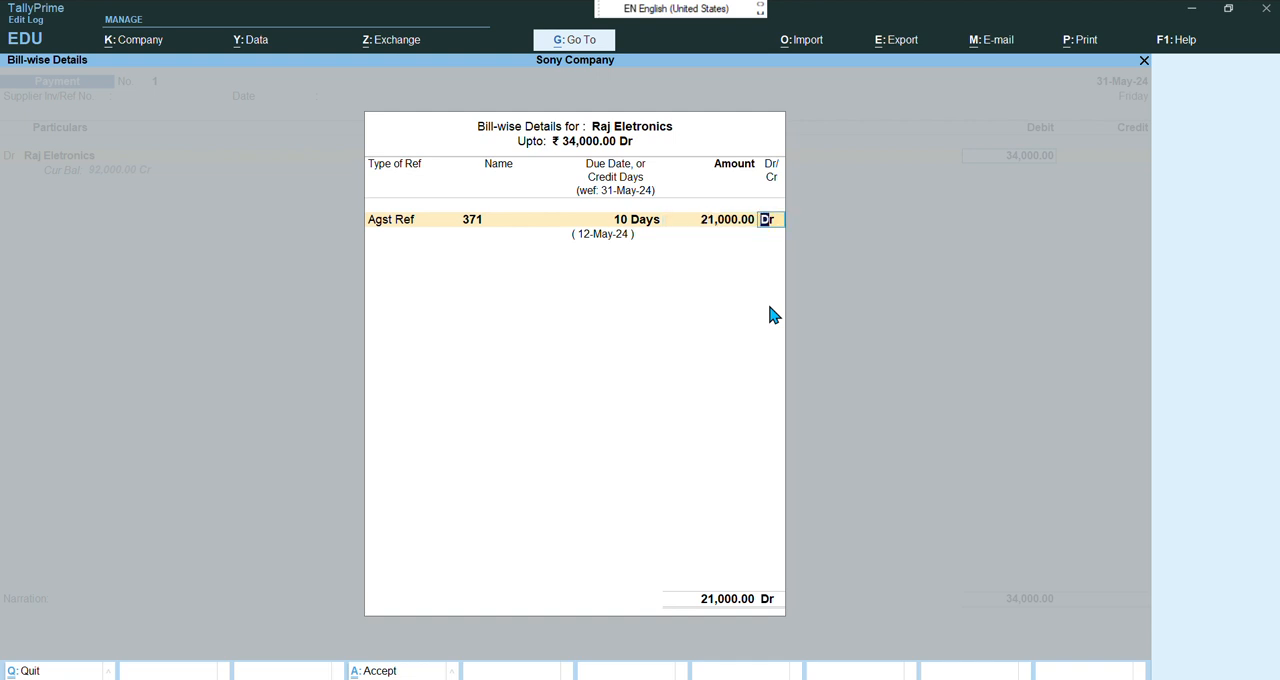
key("Return")
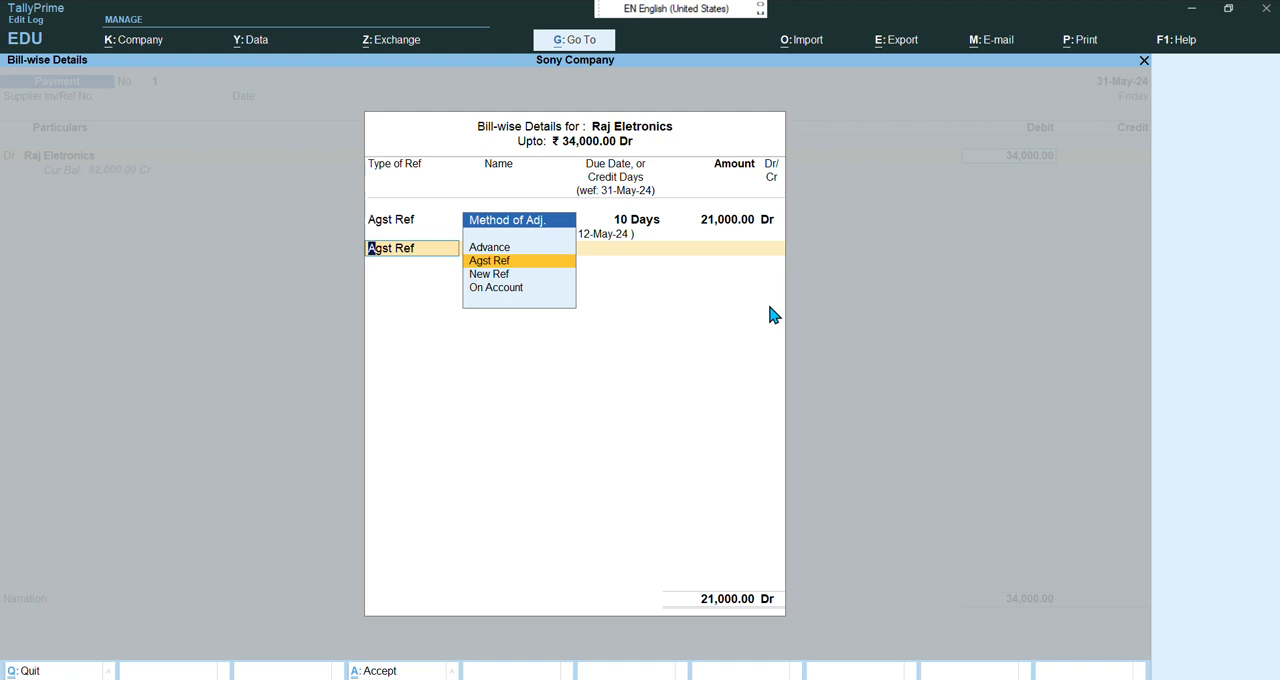
Add a second Agst Ref line against pending bill 325 for the remaining 13,000
key("Return")
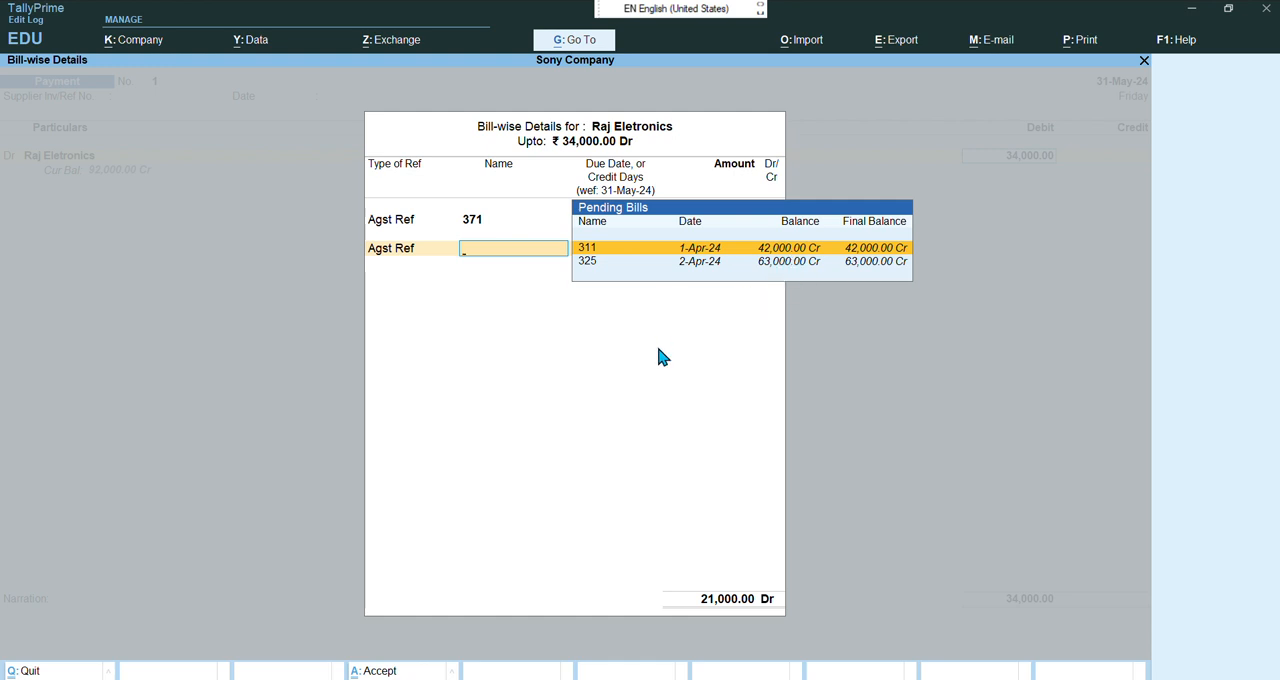
key("Down")
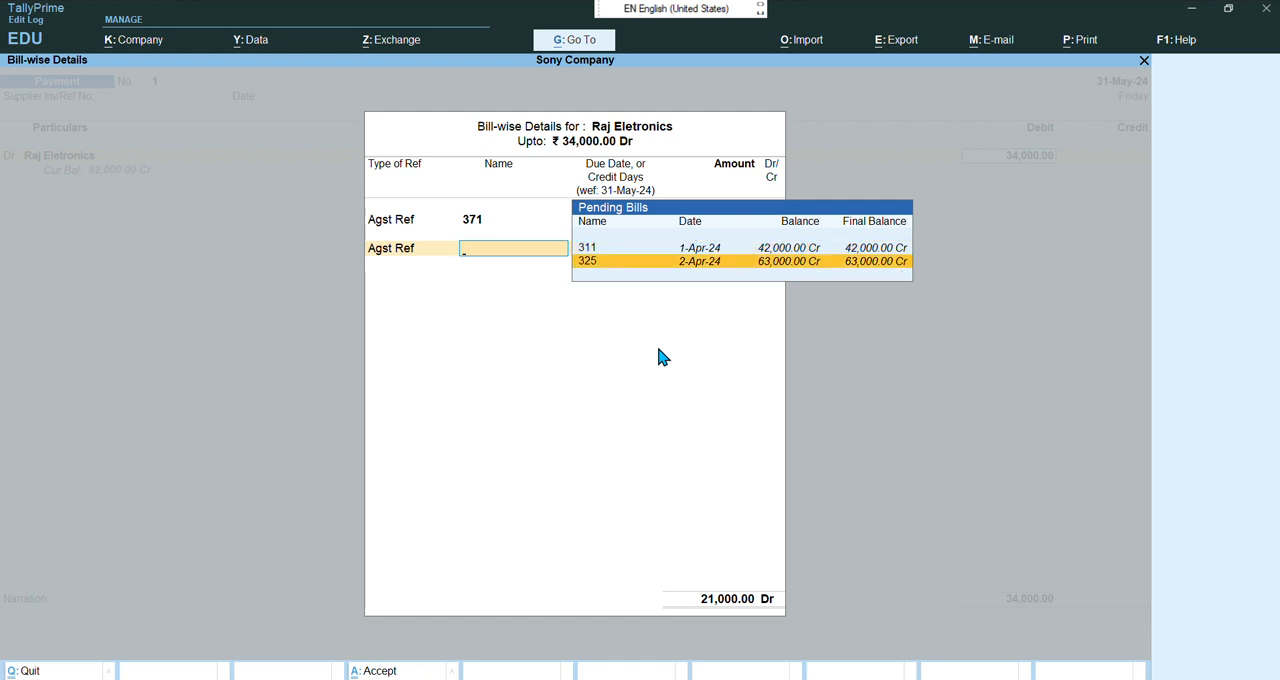
key("Return")
Credit Cash for 34,000 and accept the payment voucher
key("Return")
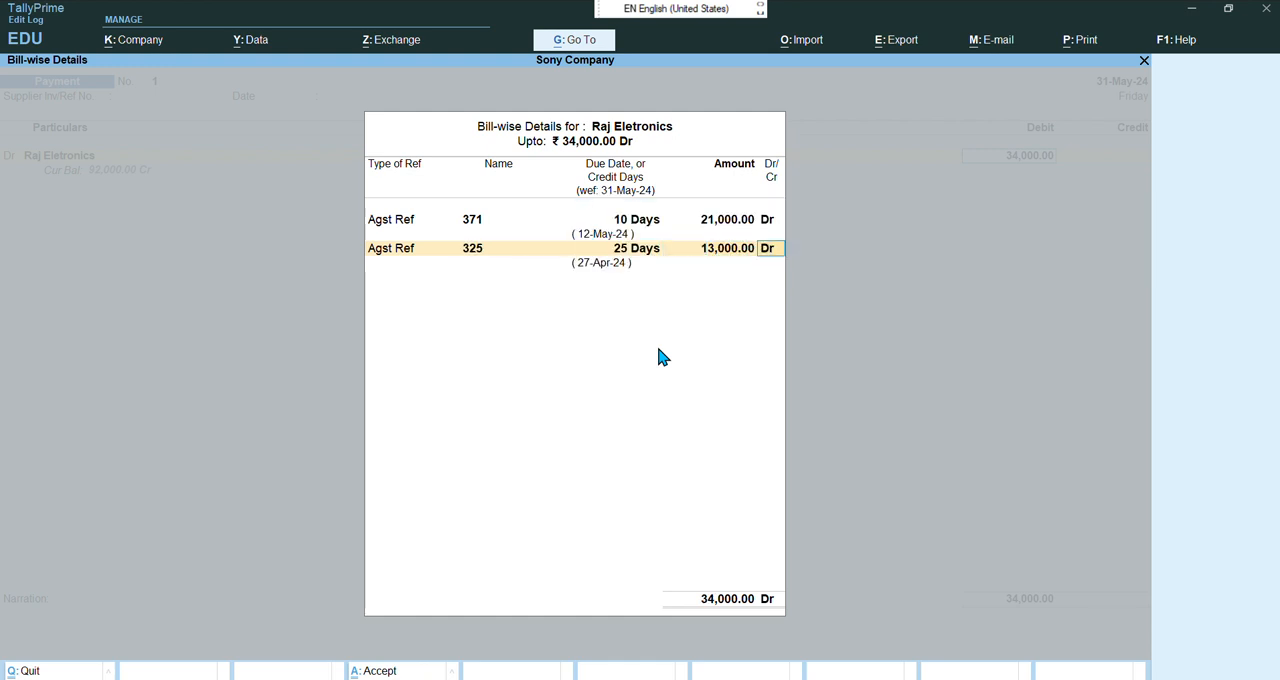
key("Return")
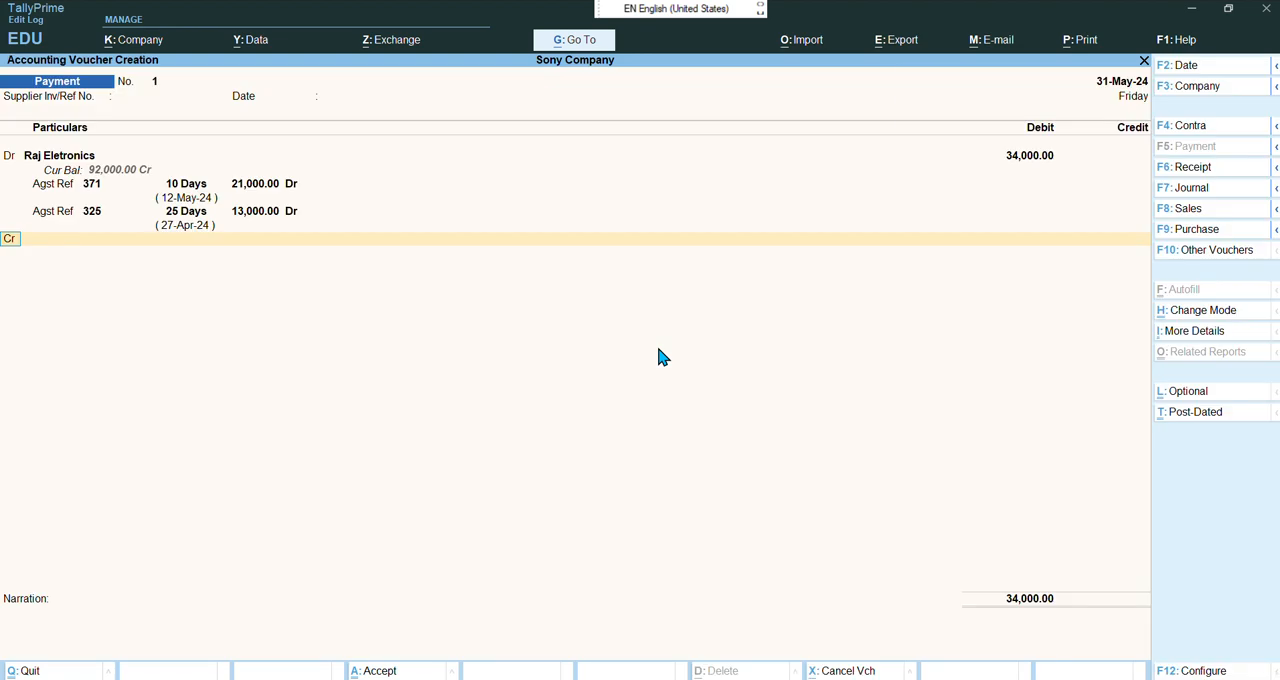
key("Return")
type("Cash")
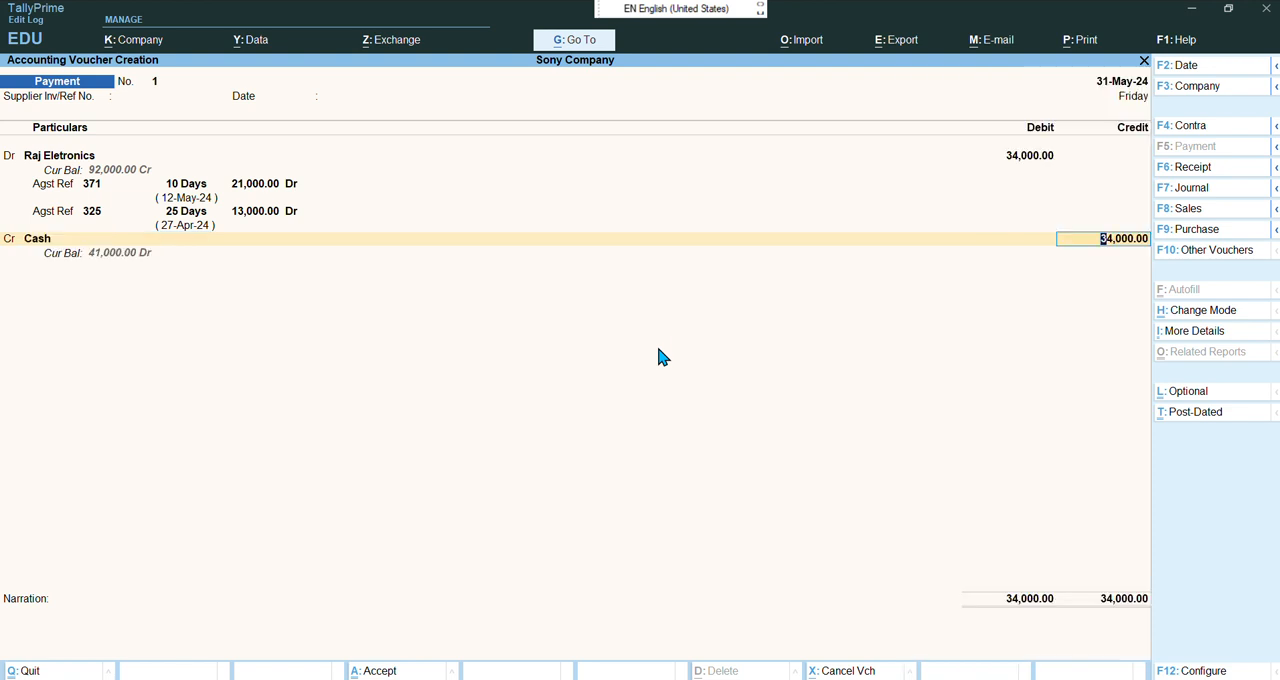
key("Return")
key("Return")
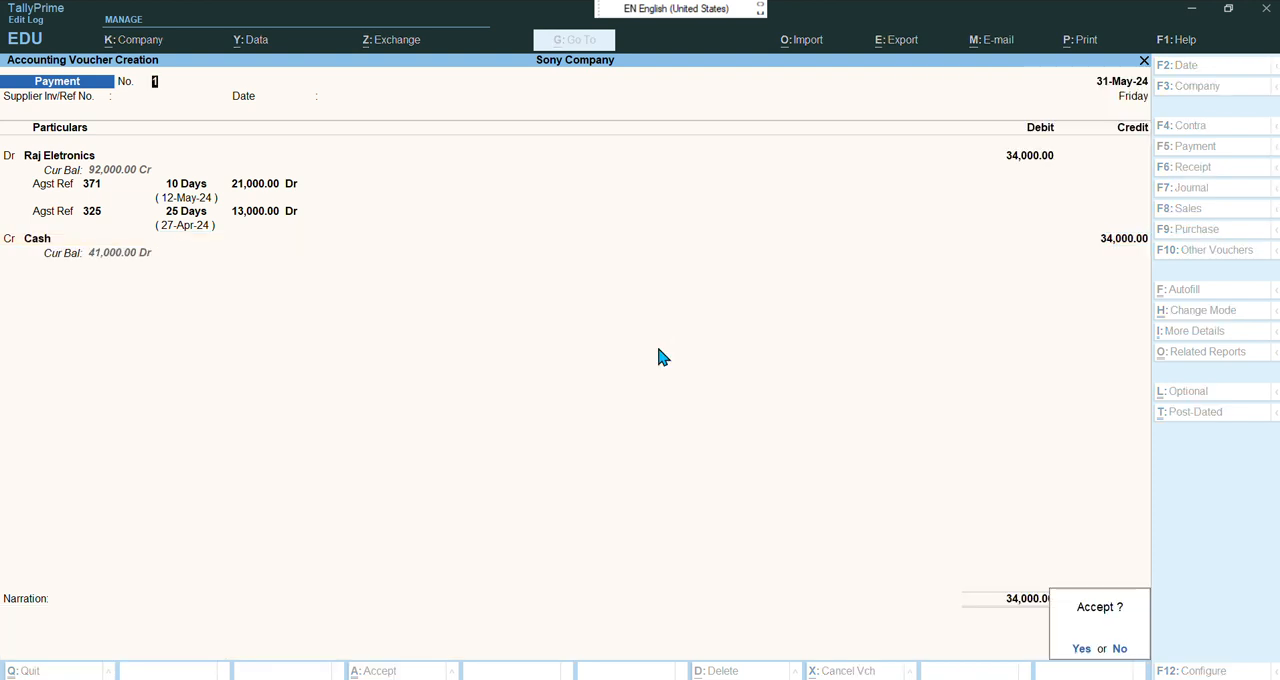
key("Return")
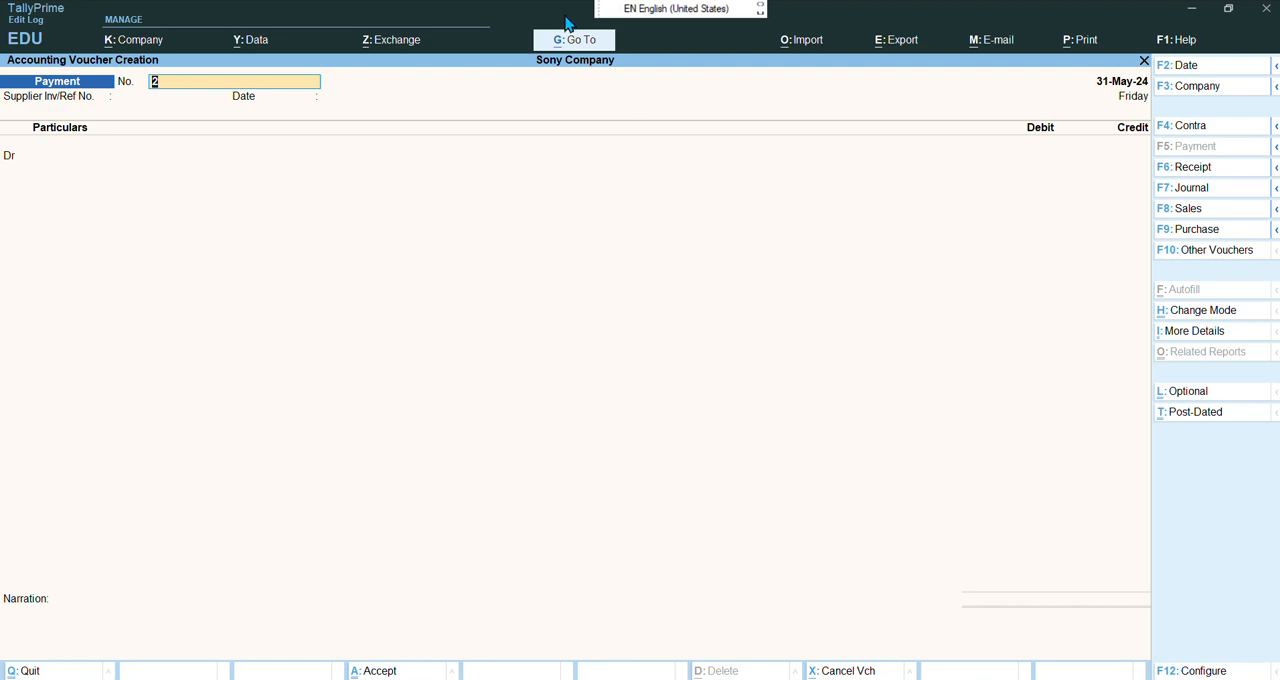
Switch to the chapter 19 bill wise entry PDF and read the next exercise on Bharat Enterprises' advance
key("Escape")
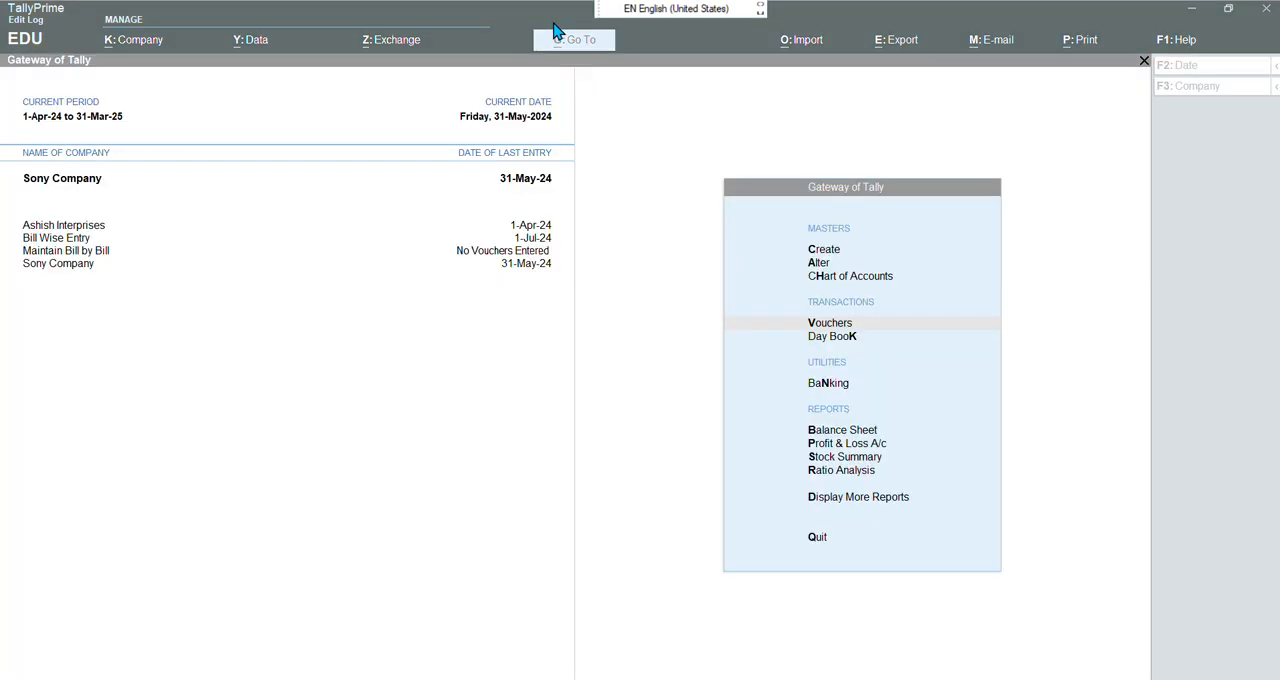
left_click(658, 238)
mouse_move(736, 678)
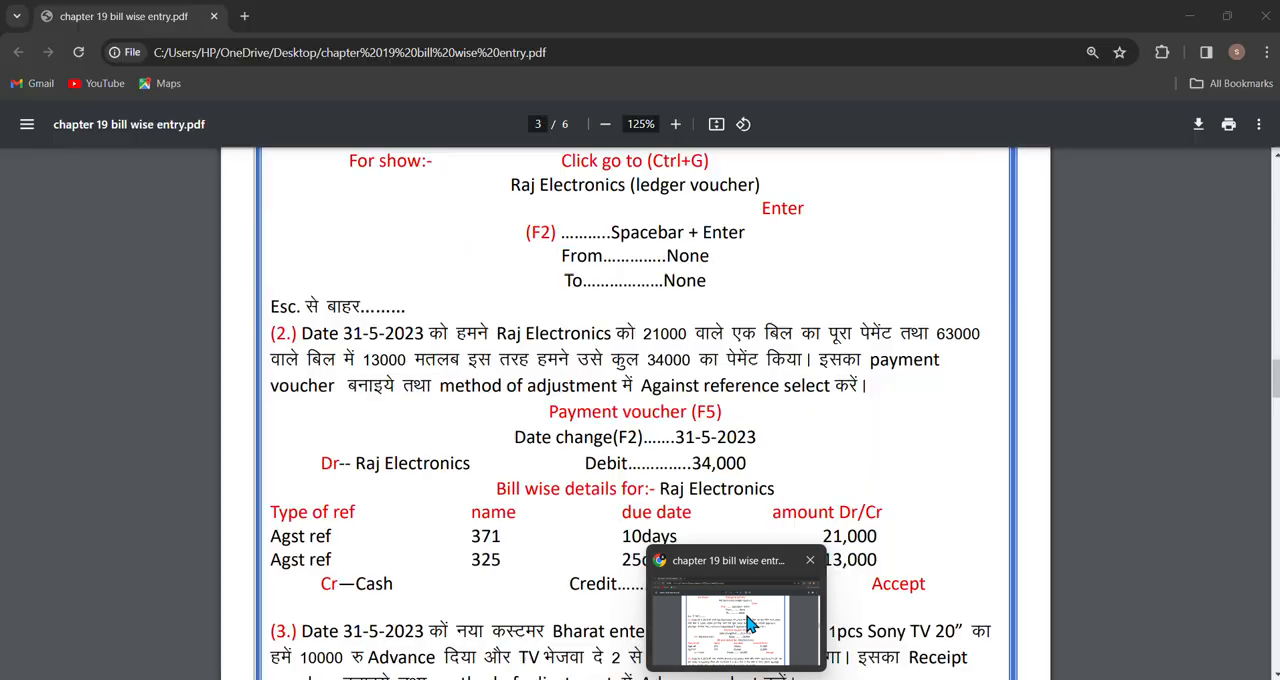
left_click(750, 630)
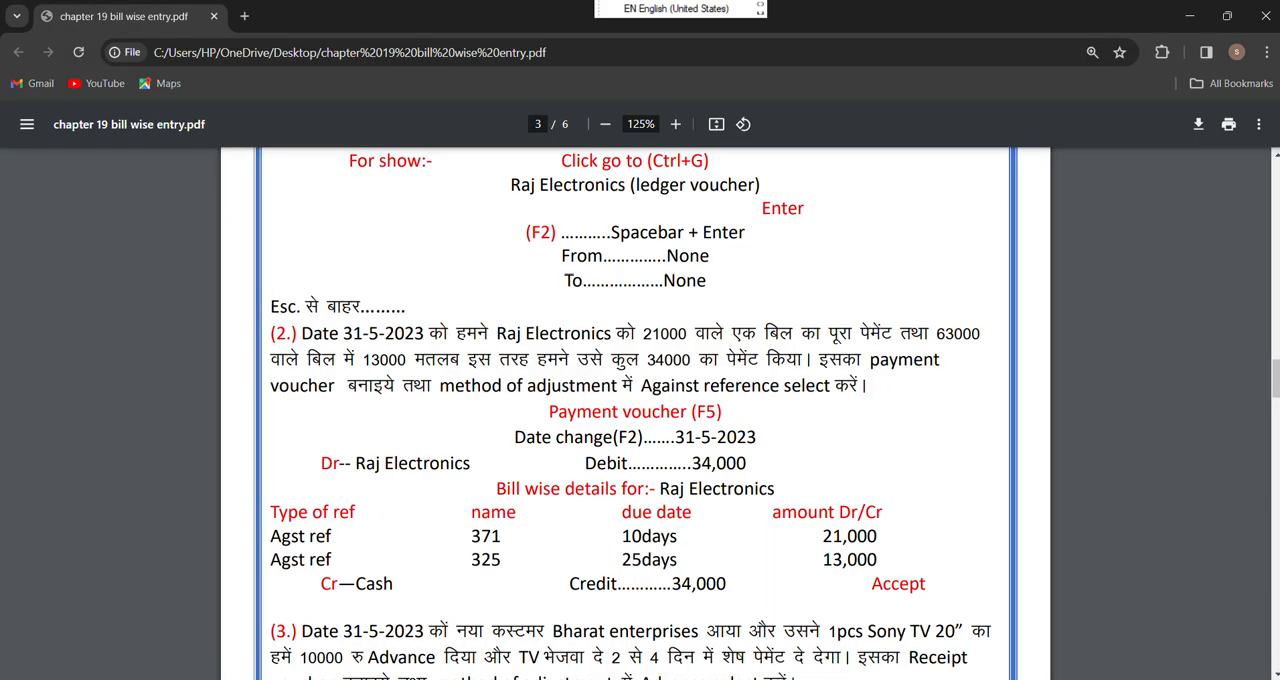
scroll(635, 415, "down", 3)
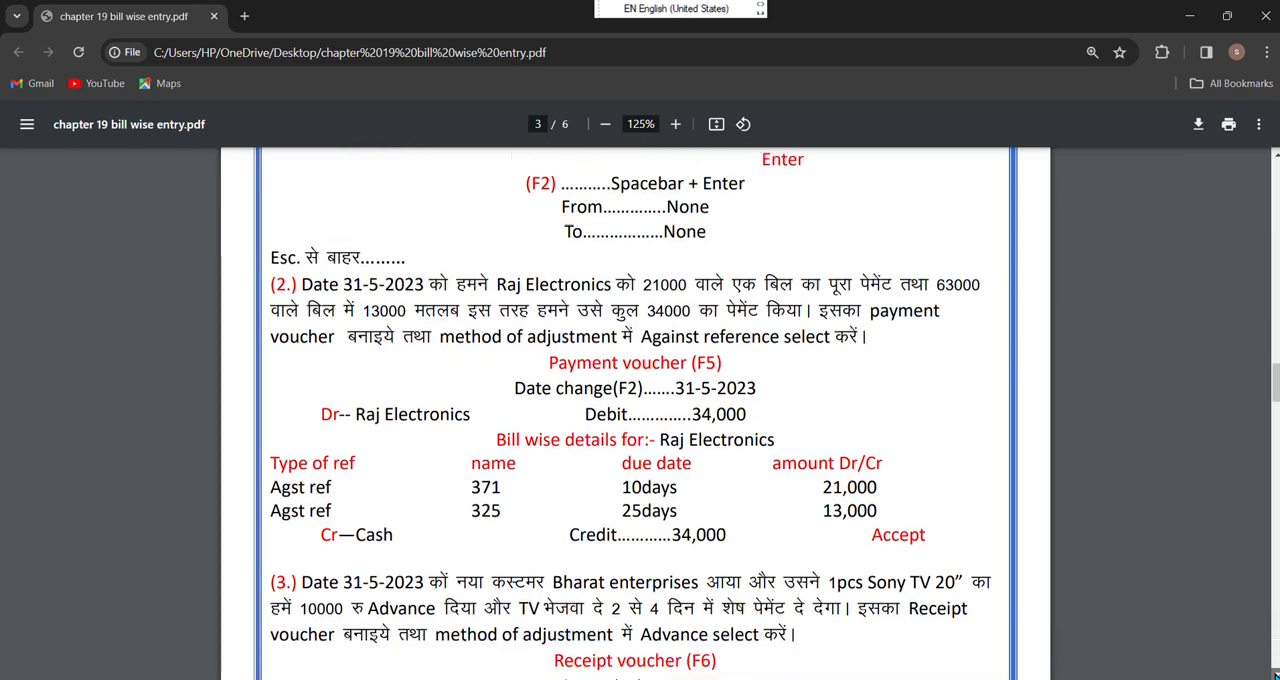
scroll(635, 415, "down", 4)
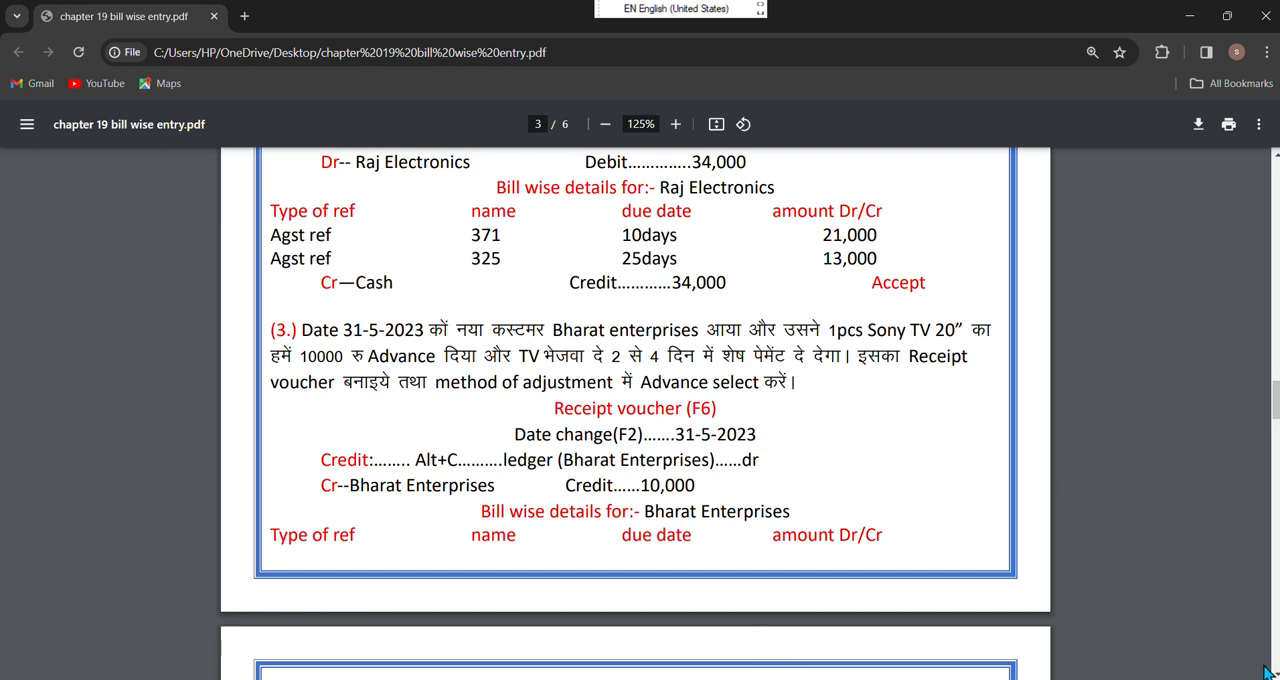
scroll(1184, 640, "down", 1)
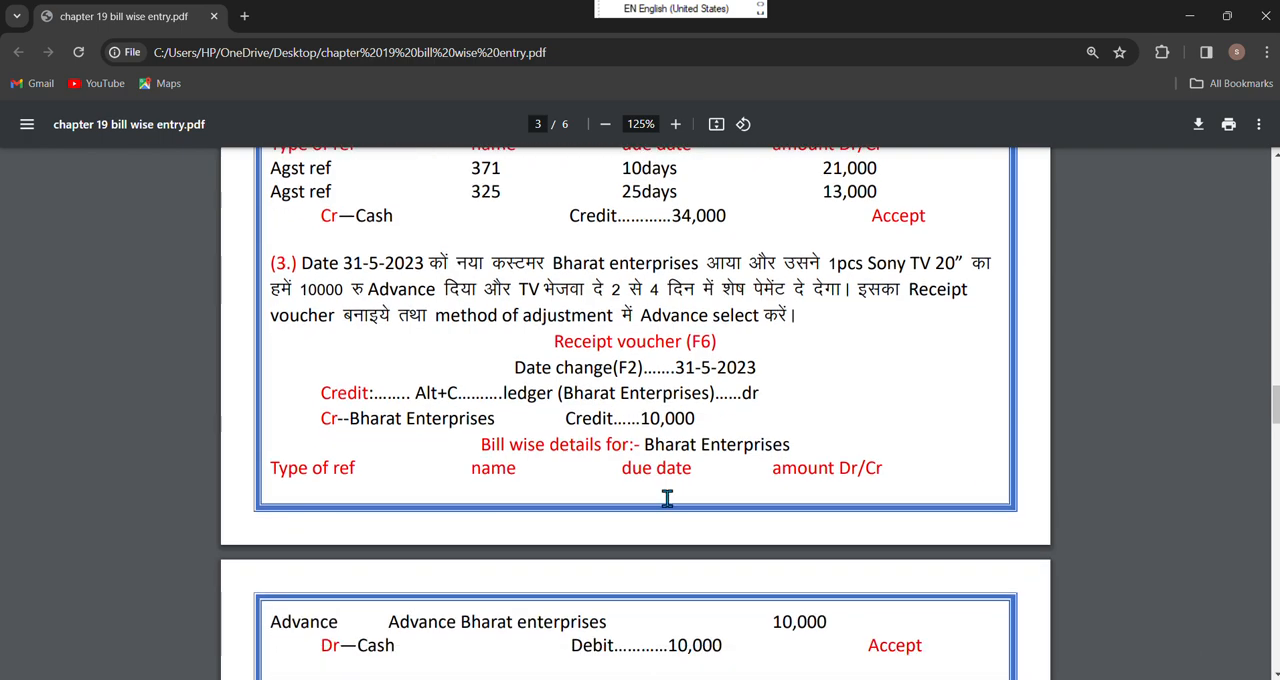
mouse_move(772, 678)
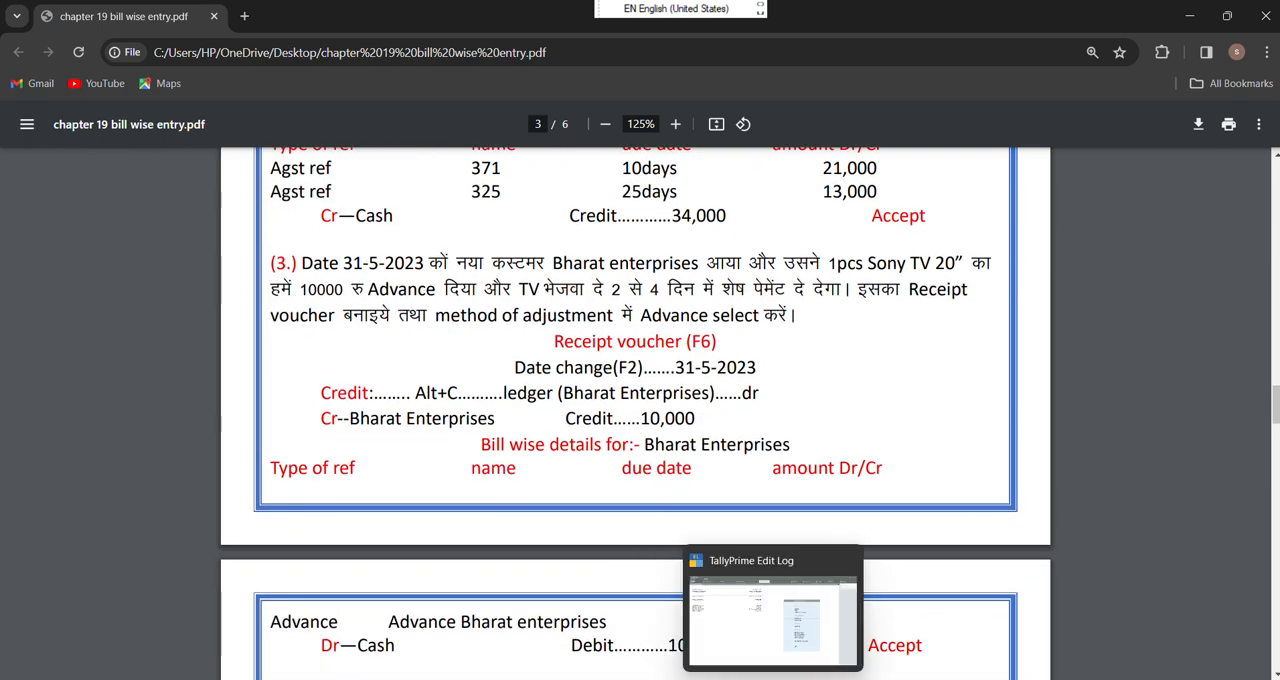
Return to TallyPrime and start a new Receipt voucher dated 31-5-2024
left_click(795, 646)
key("Return")
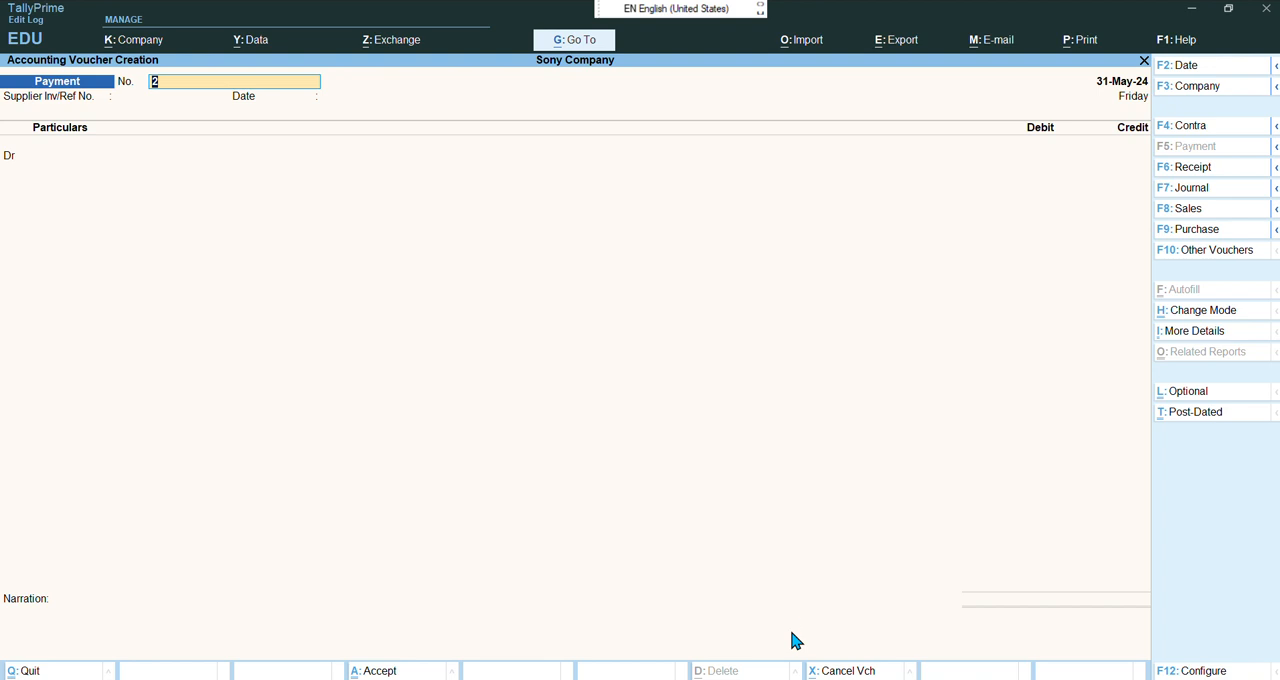
key("F6")
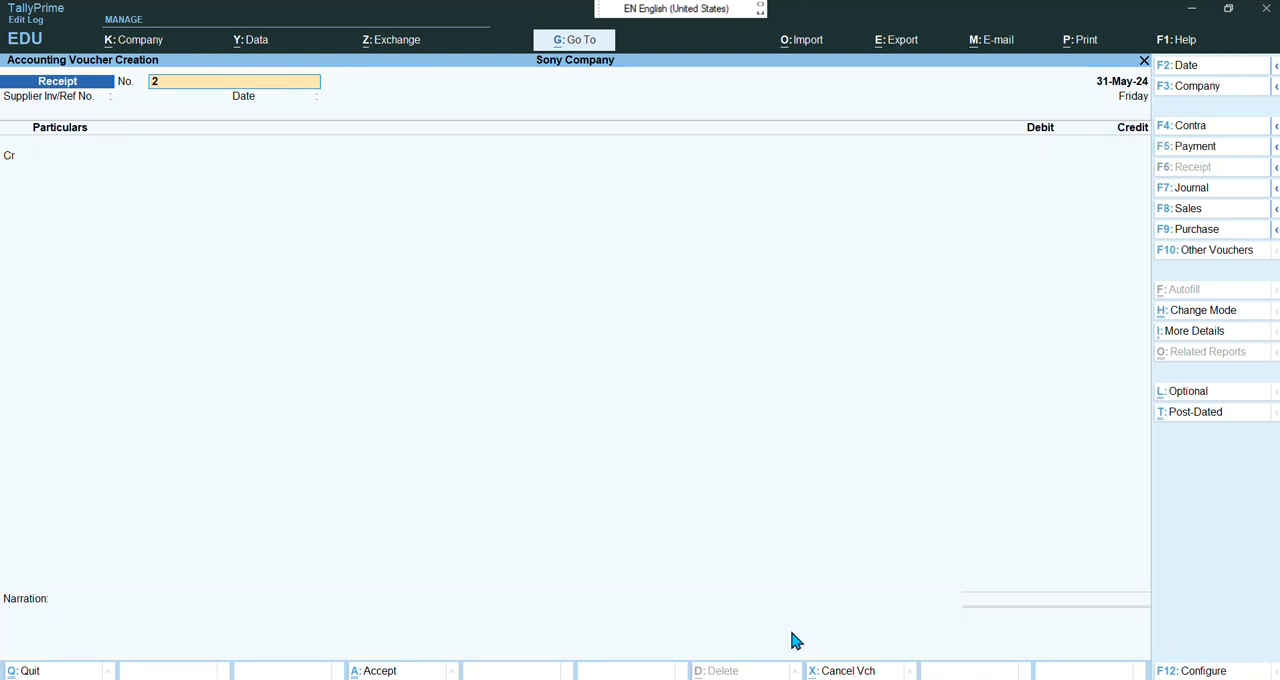
key("Return")
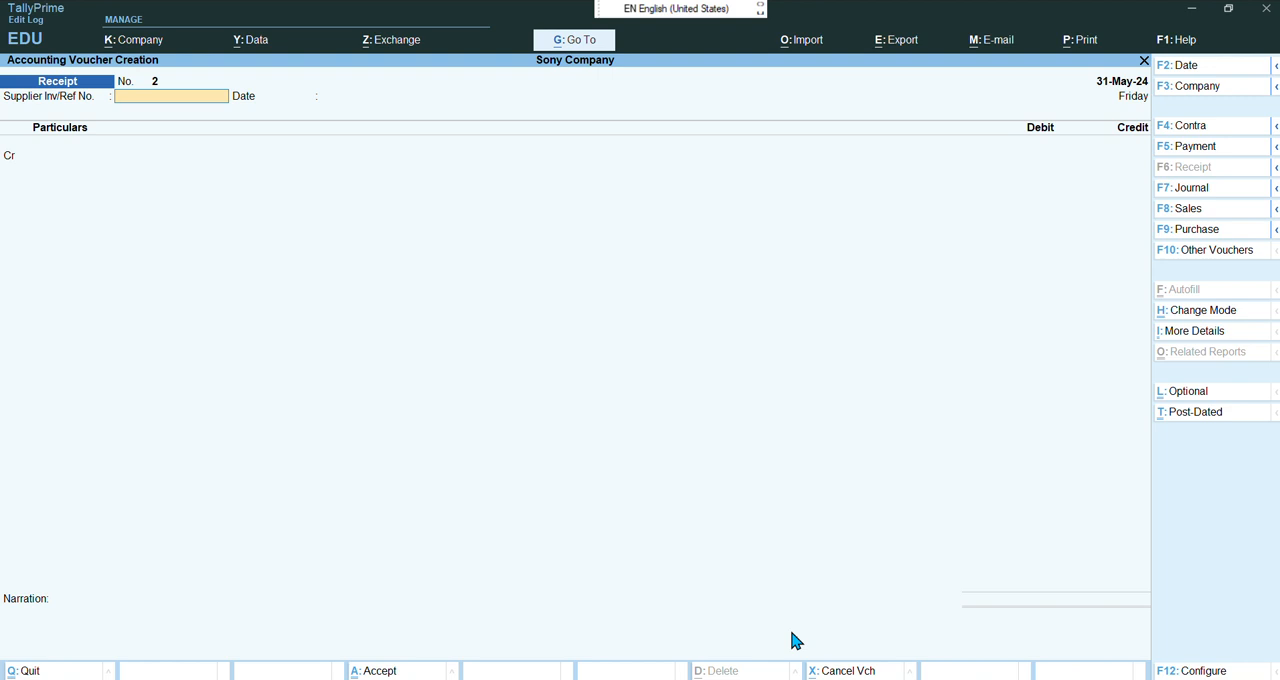
key("F2")
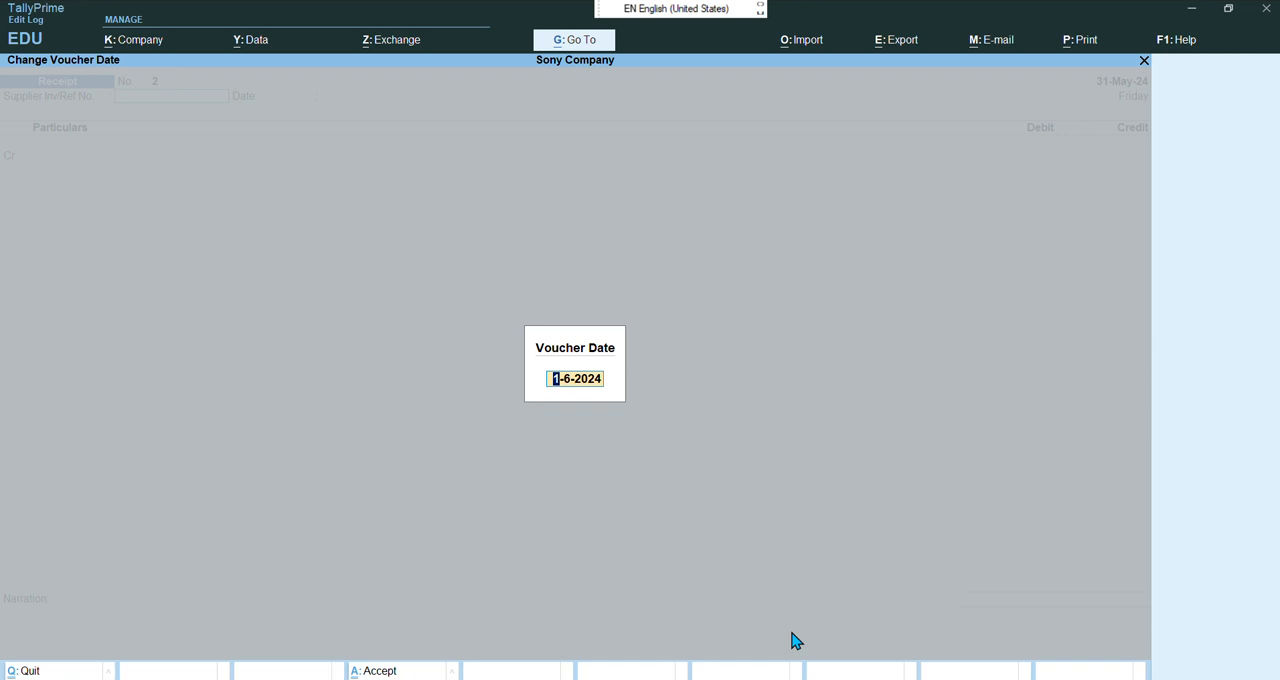
type("31-5-2024")
key("Return")
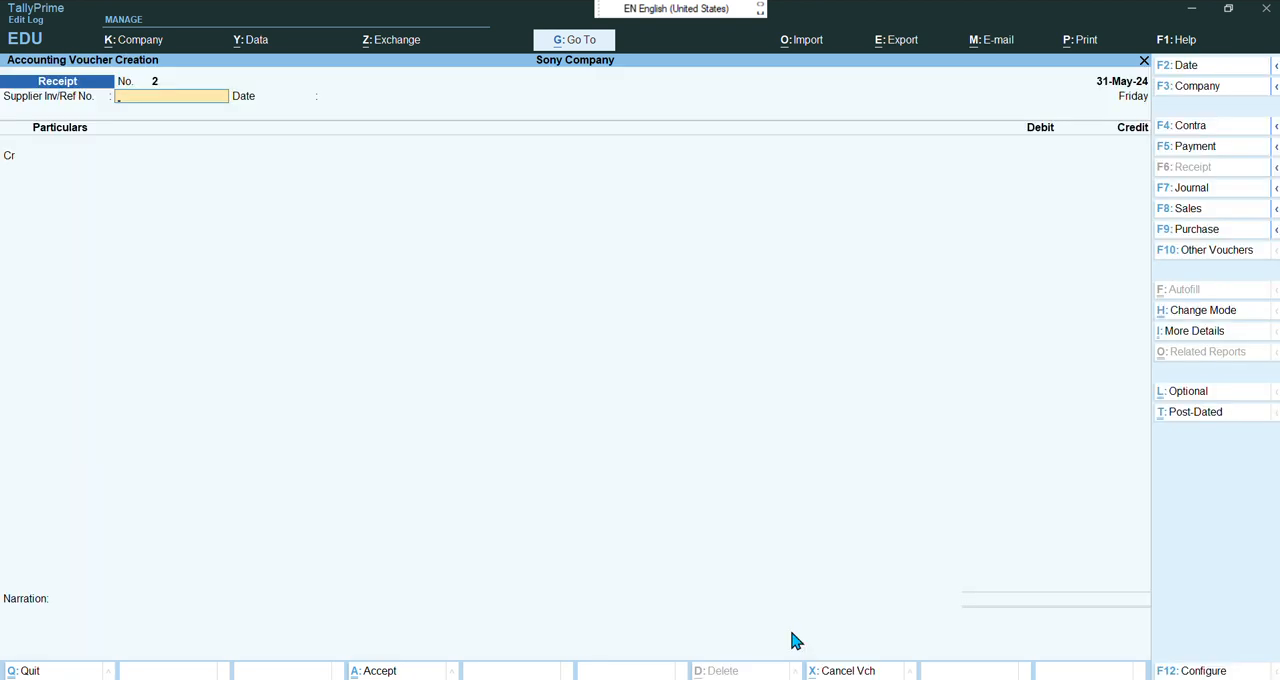
From the receipt's credit line, create a new ledger named Bharat Enterprises
key("Return")
key("Return")
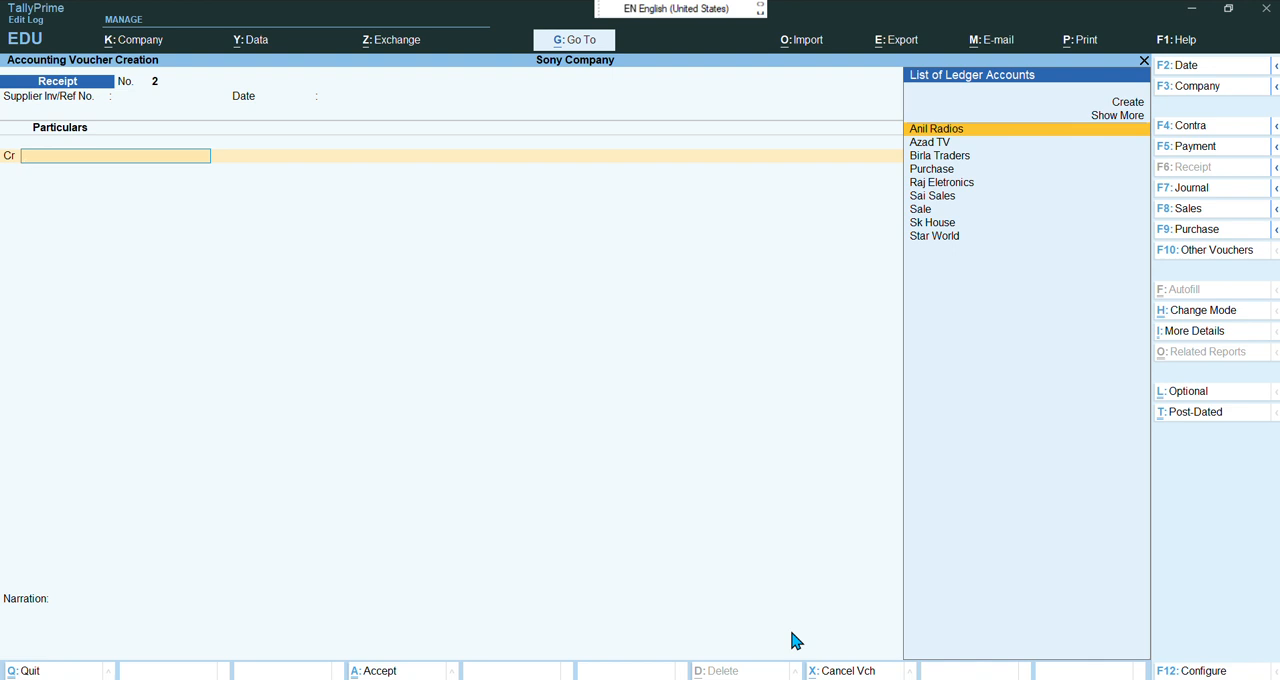
key("alt")
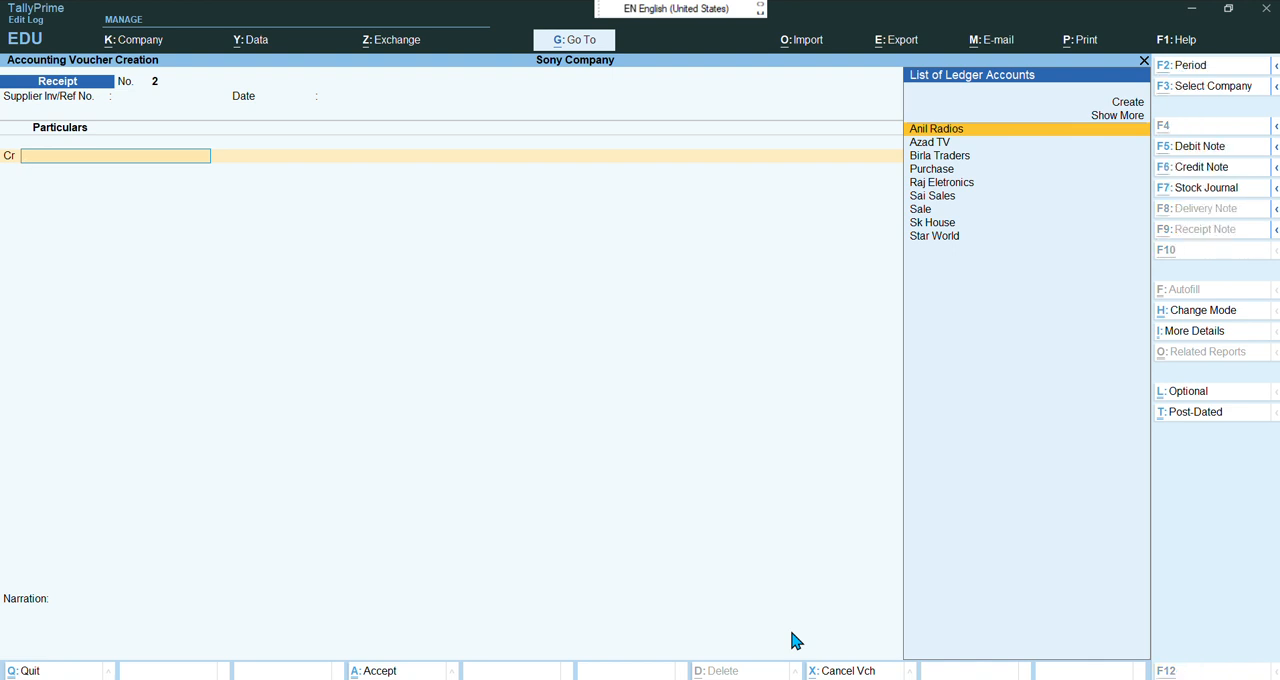
key("alt+c")
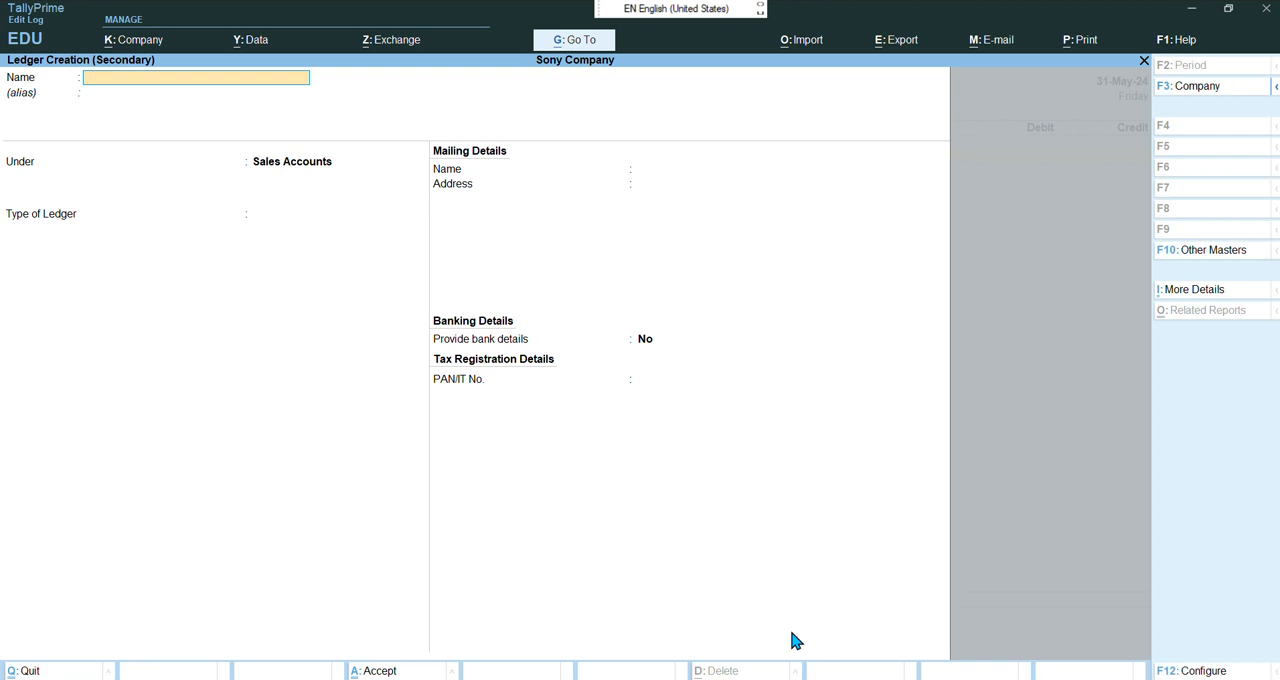
type("Bharat Enterprises")
key("Return")
key("Return")
Place the ledger under Sundry Debtors, enable credit-day checks during voucher entry, and save it
type("Su")
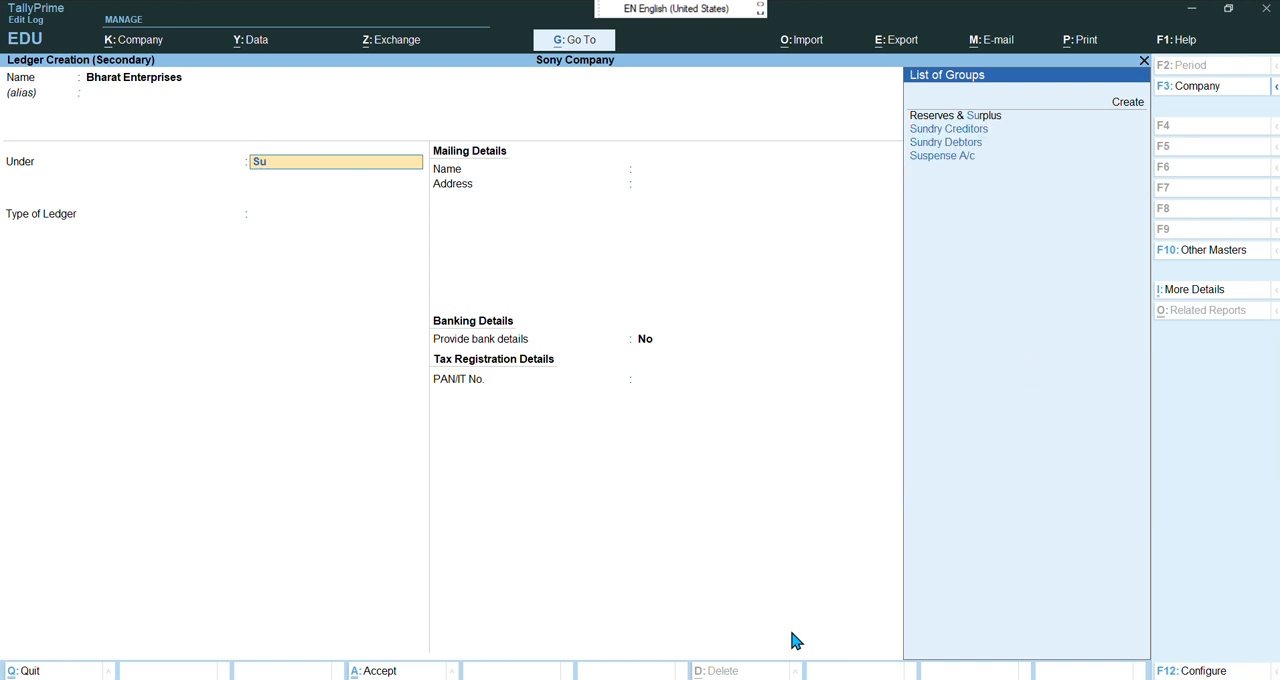
type("n")
key("Down")
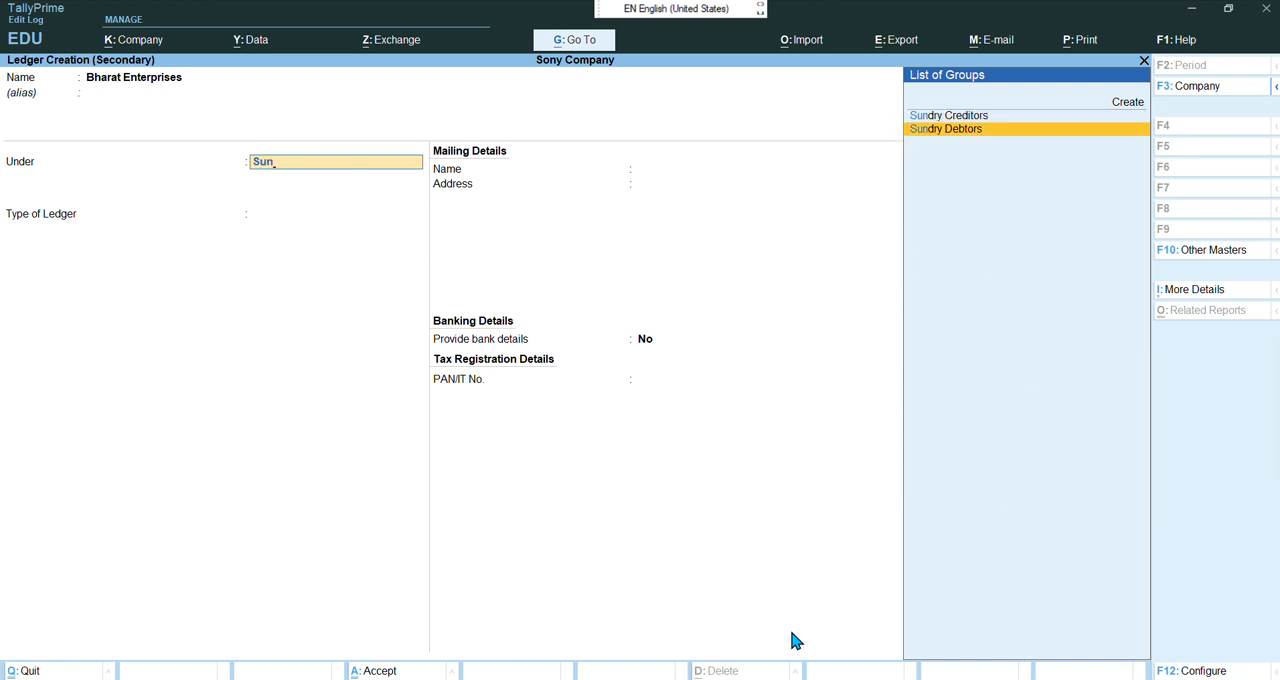
key("Return")
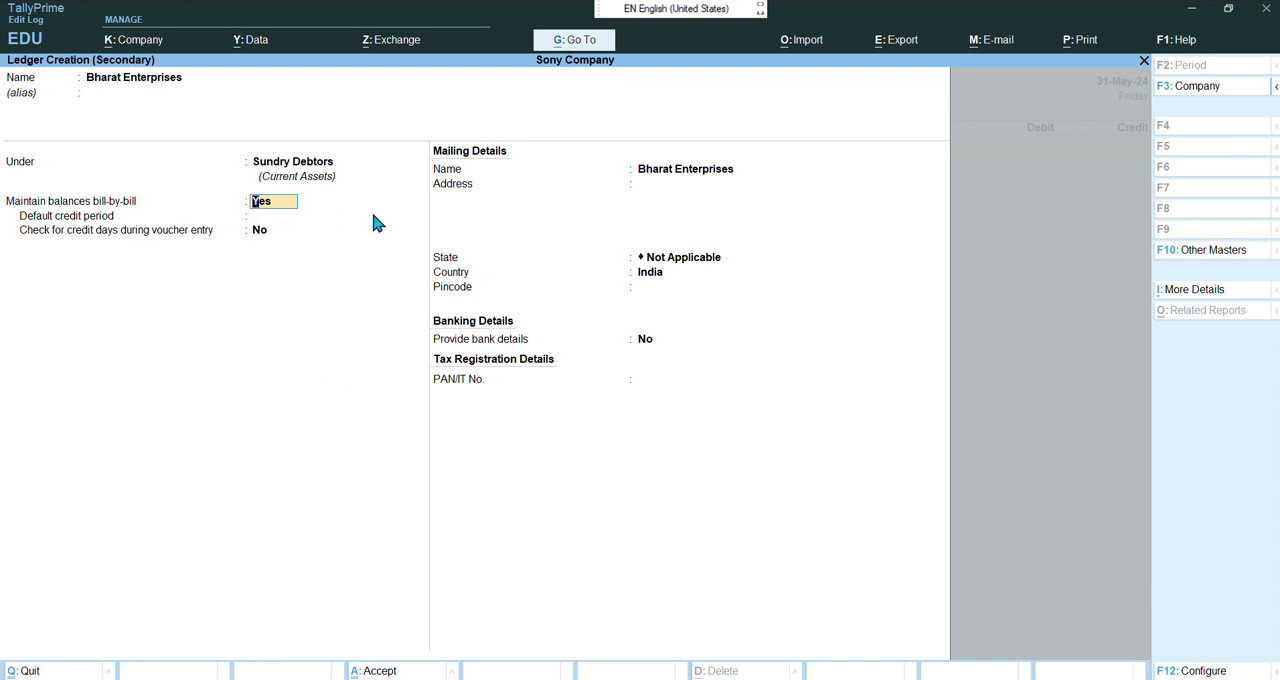
key("Return")
key("Return")
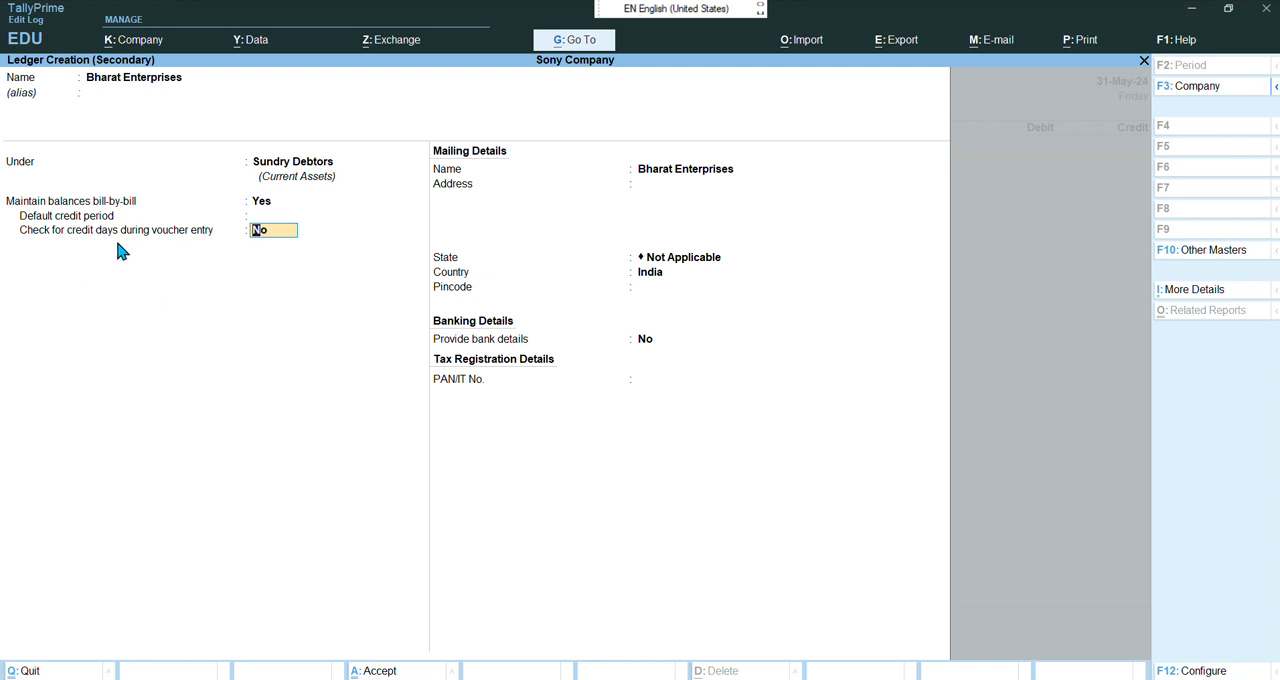
type("Yes")
key("Return")
key("Return")
key("Return")
key("Return")
key("Return")
key("Return")
key("Return")
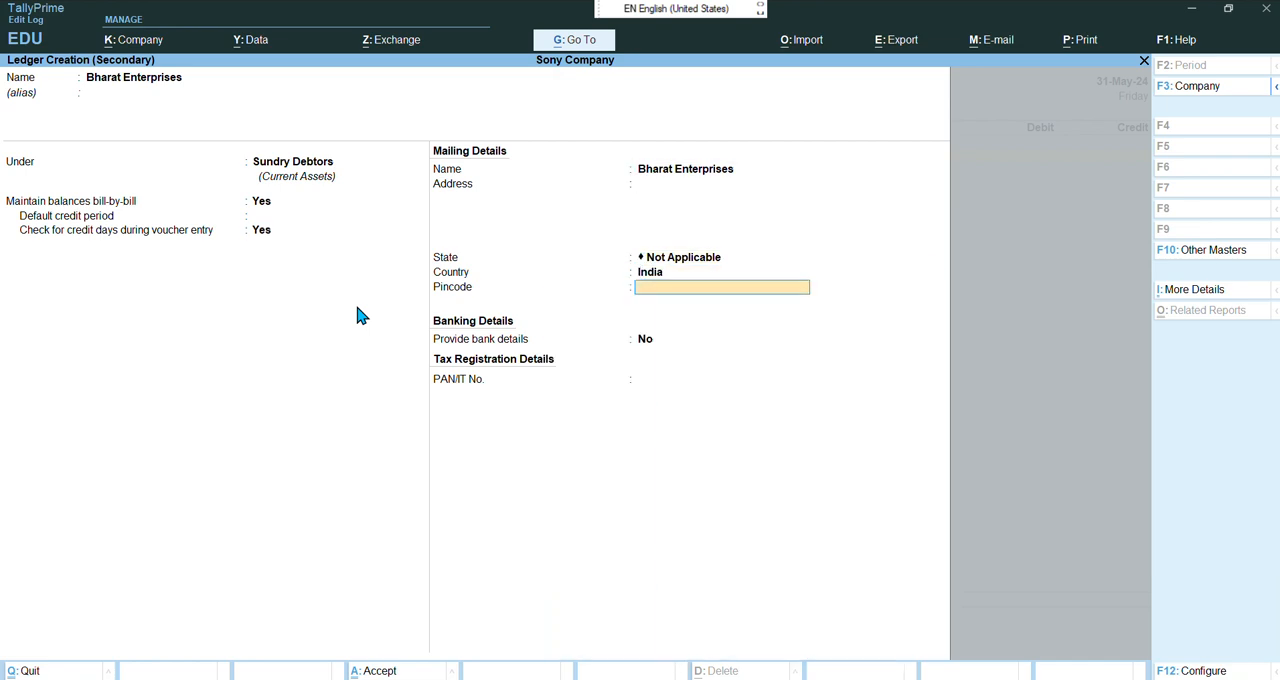
key("Return")
key("Return")
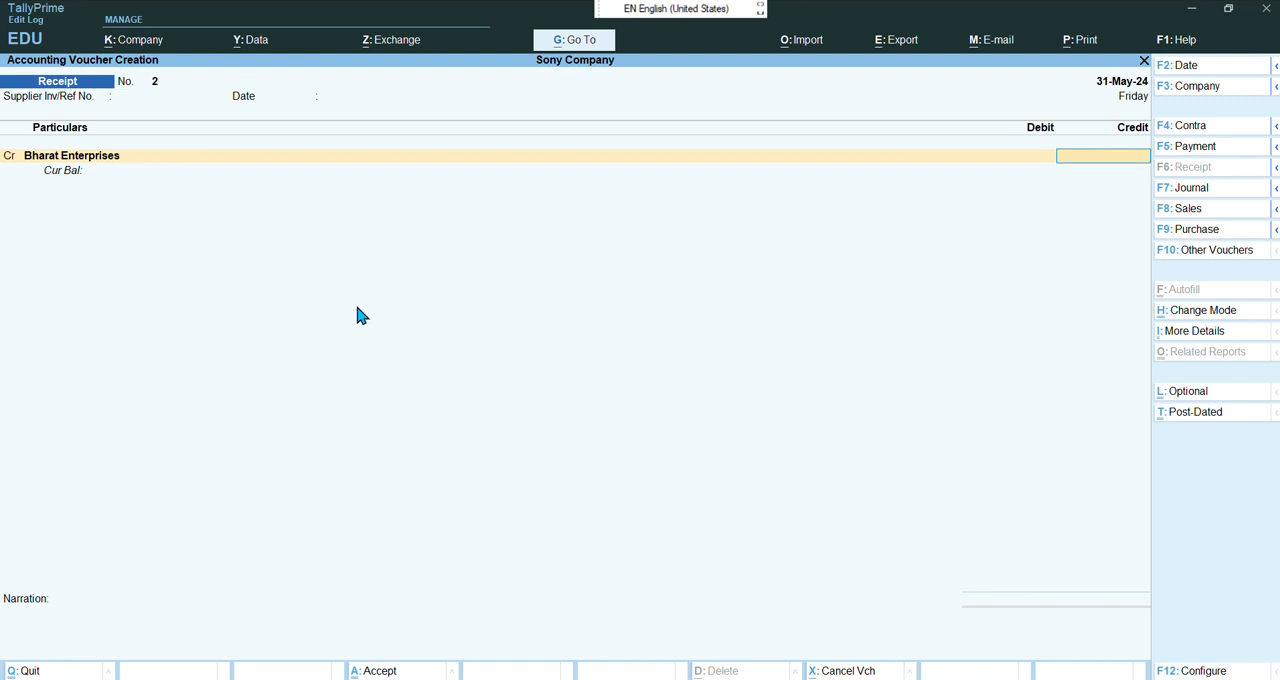
Credit Bharat Enterprises with 10000 as an Advance reference named Adv Bharat Enterprises
type("10000")
key("Return")
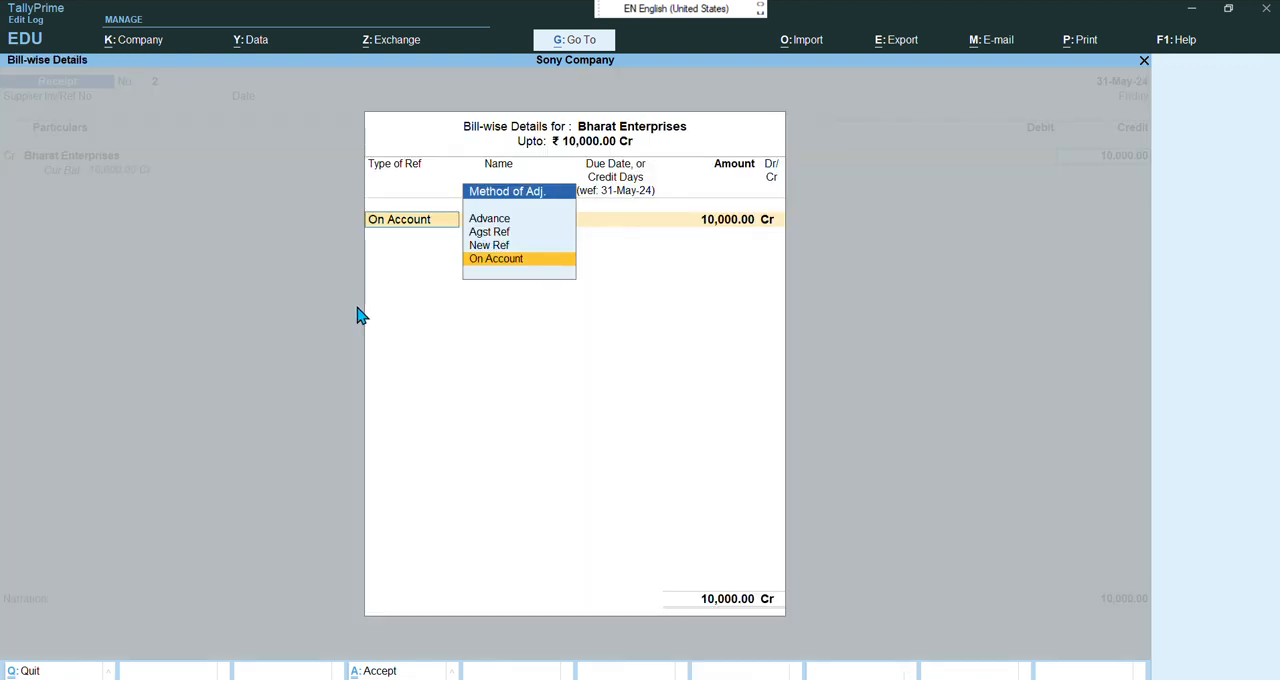
left_click(519, 223)
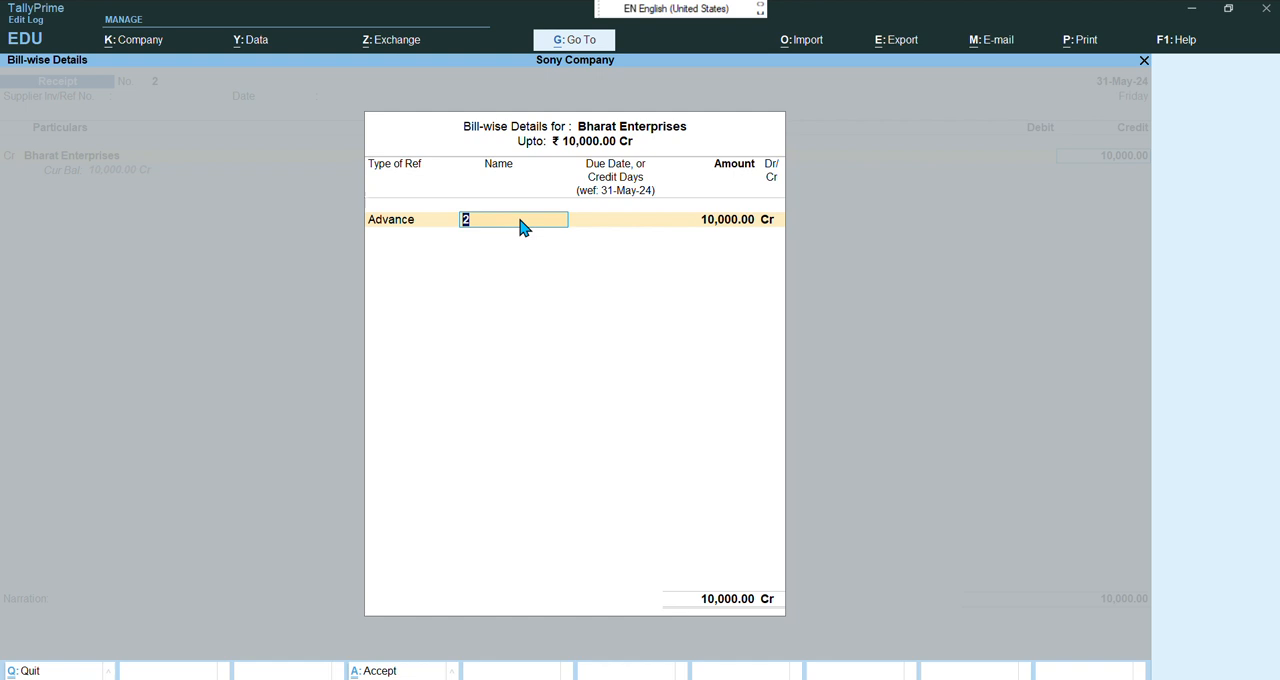
type("Adv bharat Enterprises")
key("Return")
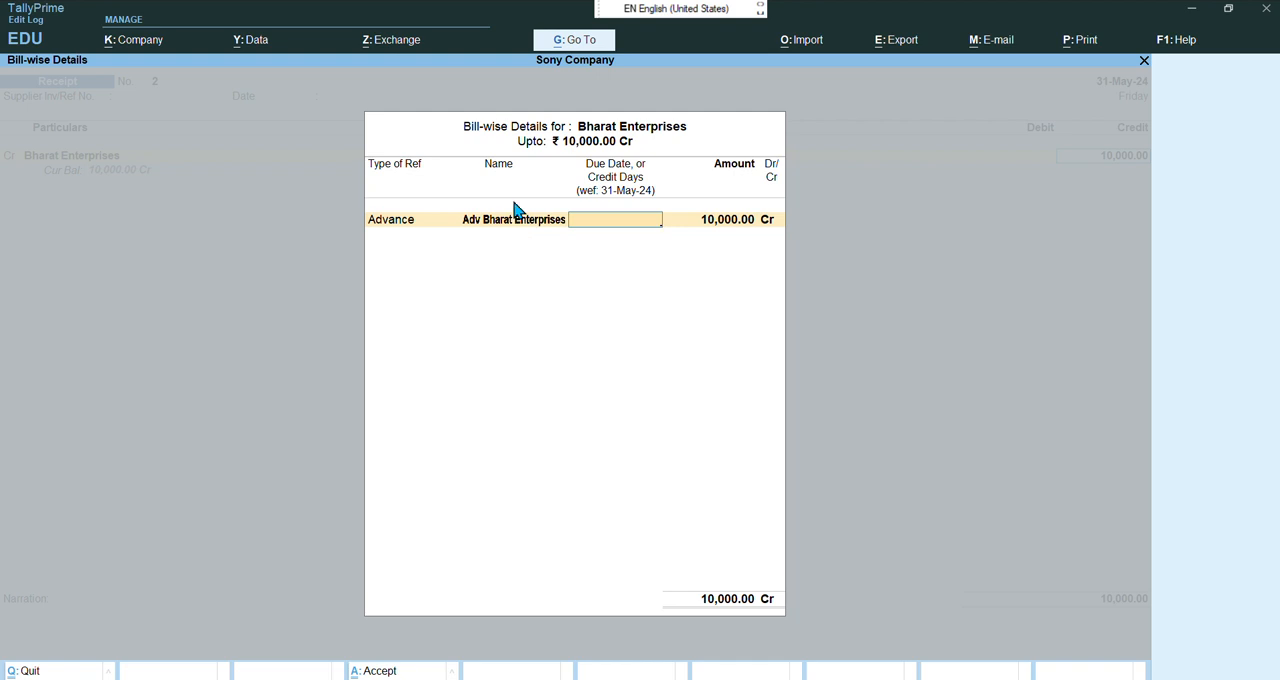
Keep the 10,000 Cr advance amount and close the bill-wise details
left_click(552, 28)
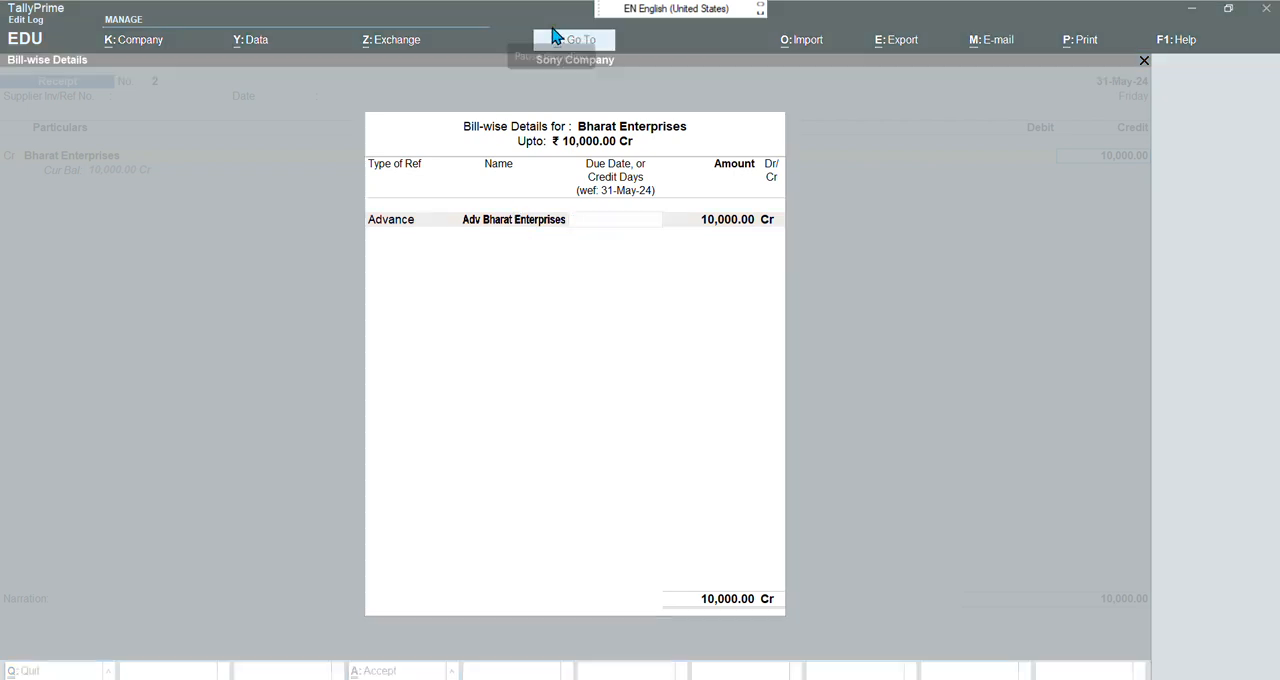
left_click(590, 277)
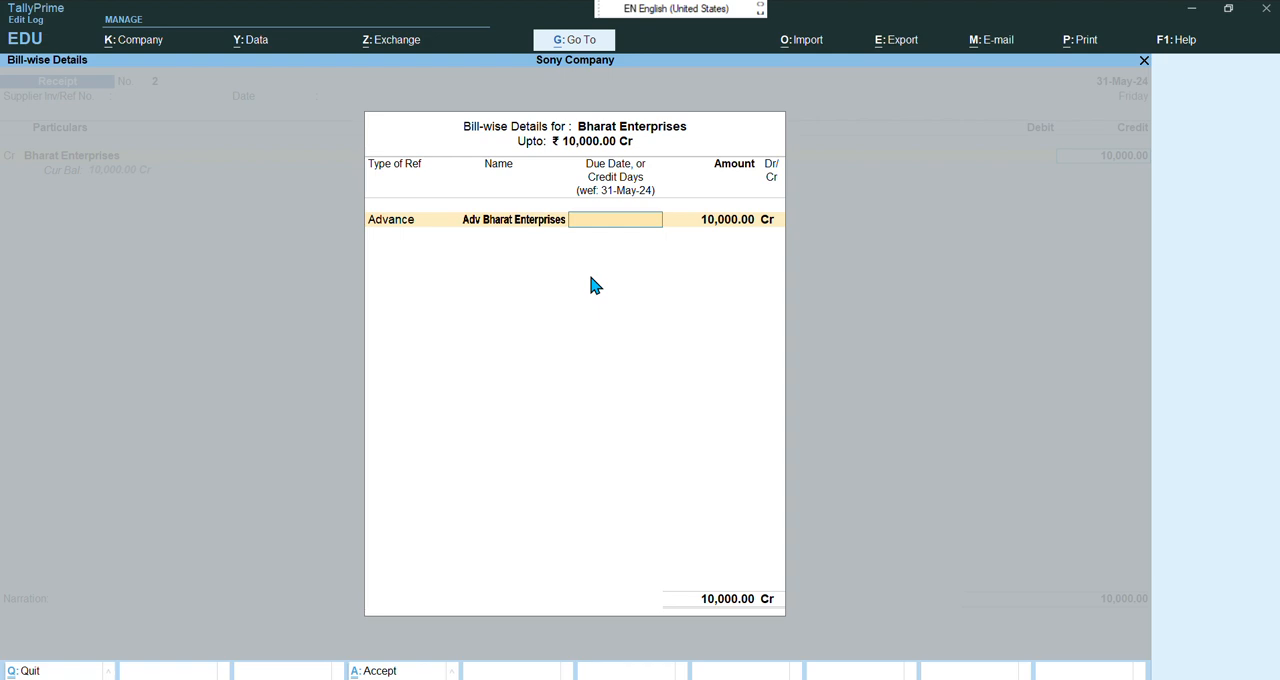
key("Return")
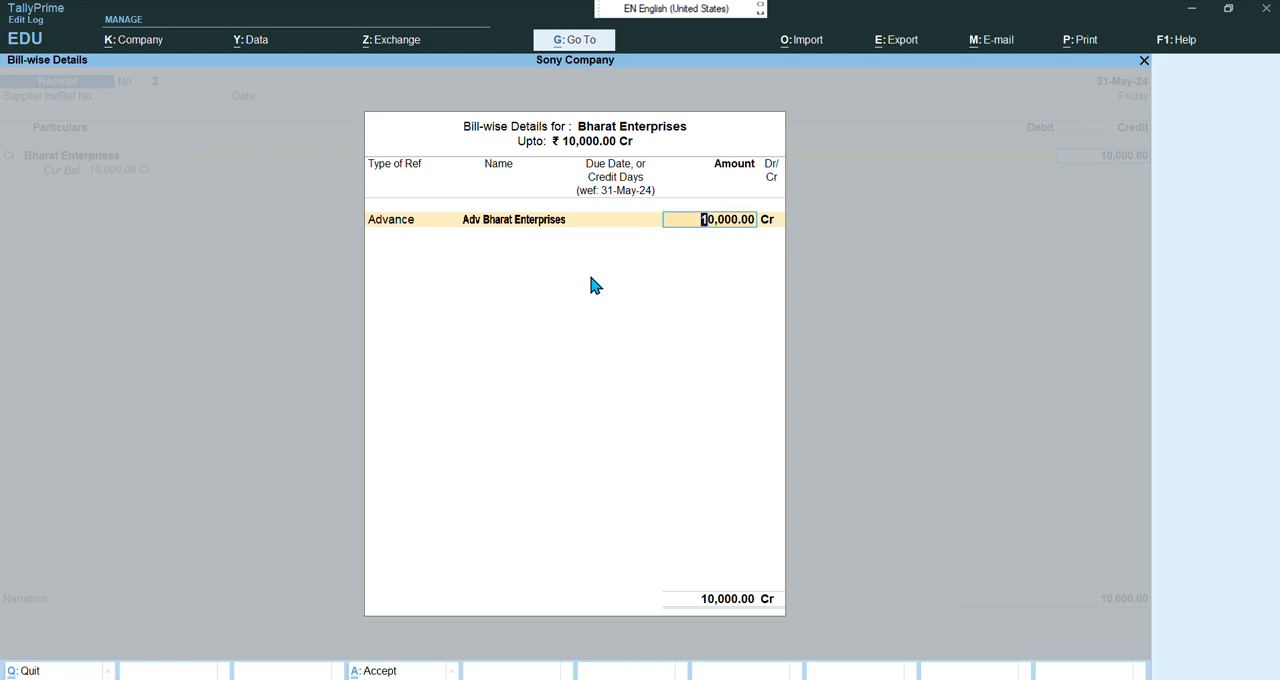
key("Return")
Debit Cash for 10,000 and accept the receipt voucher
key("Return")
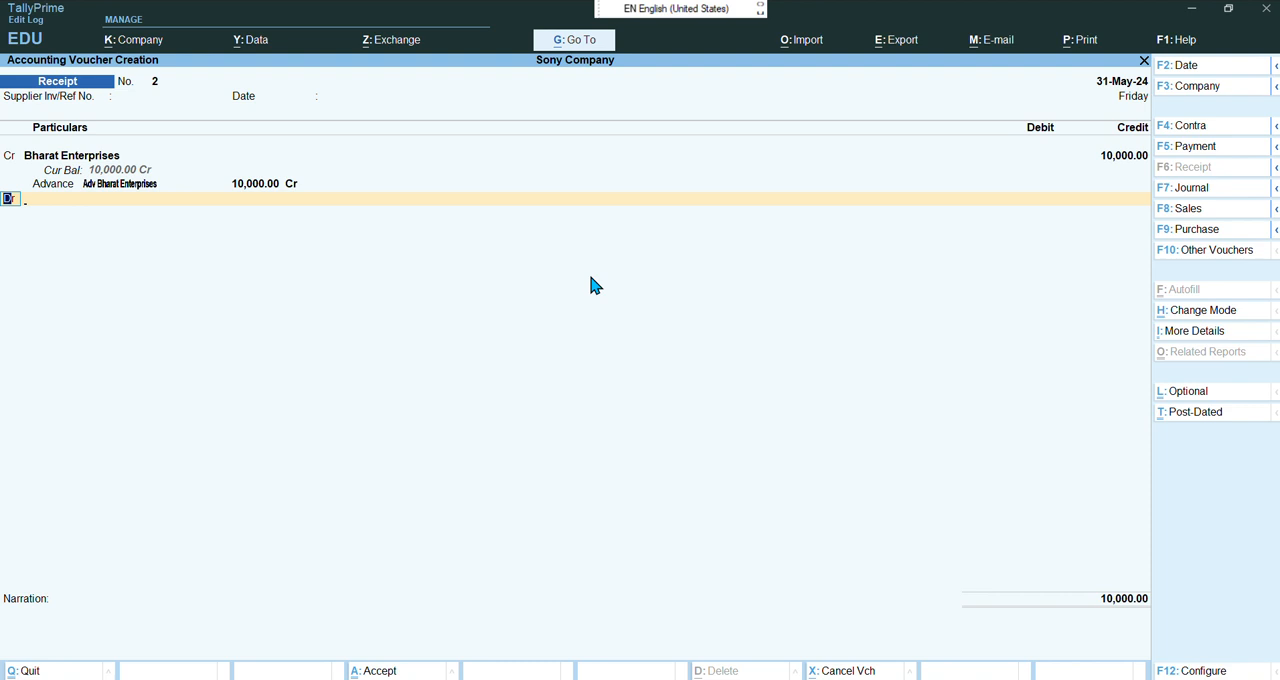
key("Return")
type("Cash")
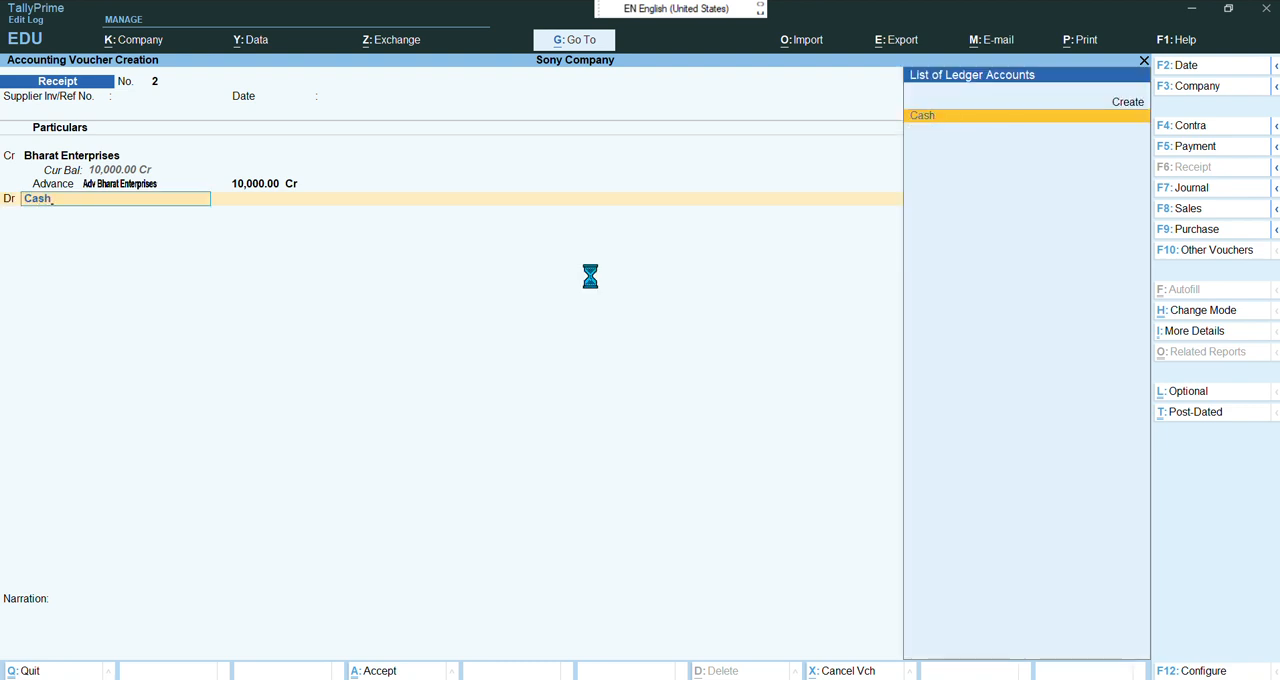
key("Return")
key("Return")
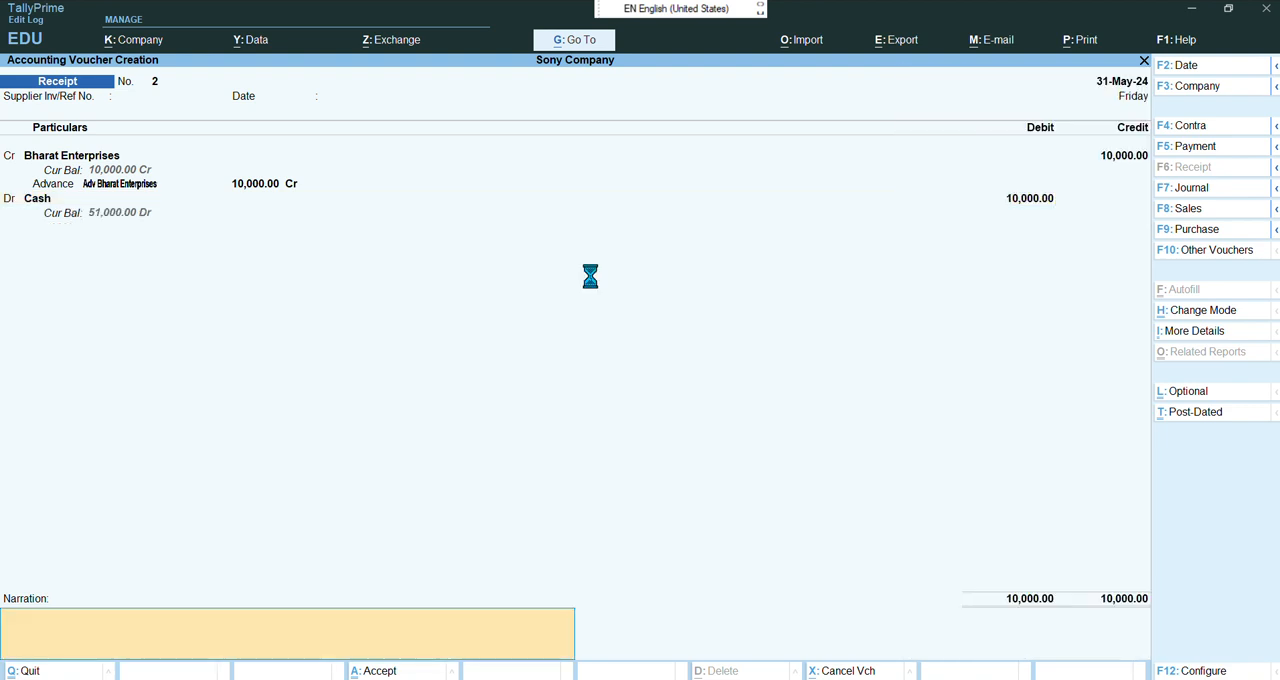
key("Return")
key("Return")
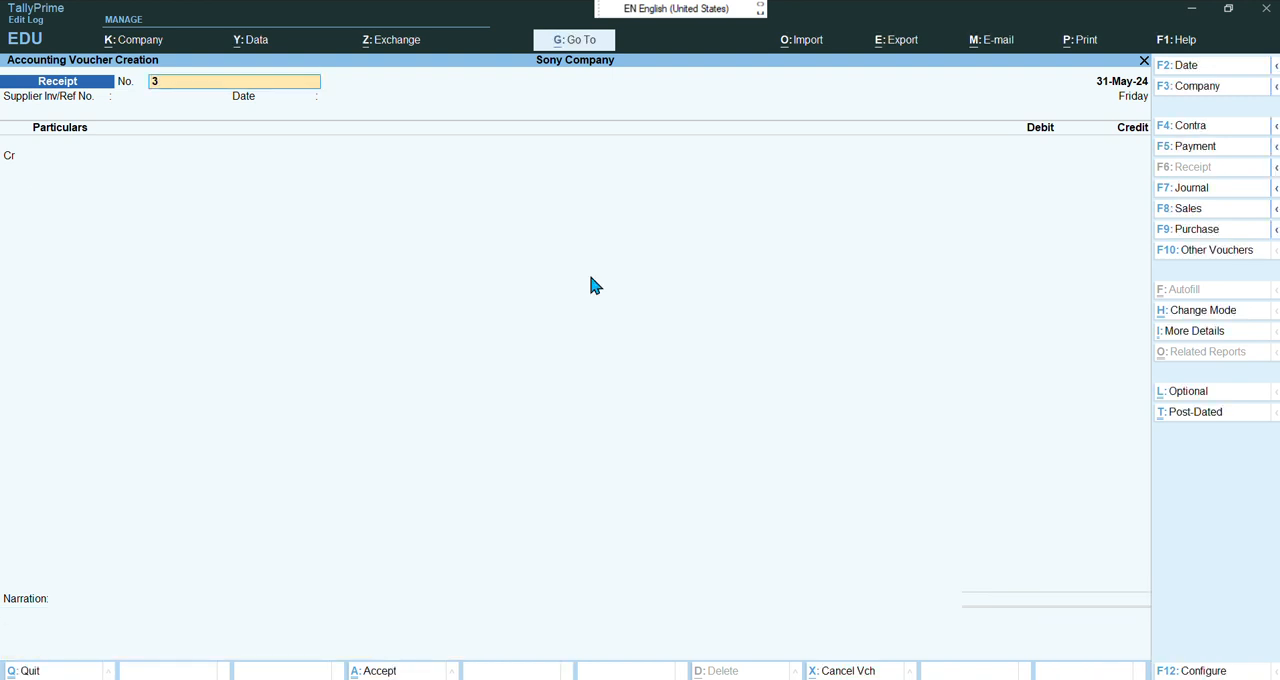
Switch to the PDF and scroll to read the next exercise on the Bharat Enterprises sales voucher
mouse_move(772, 678)
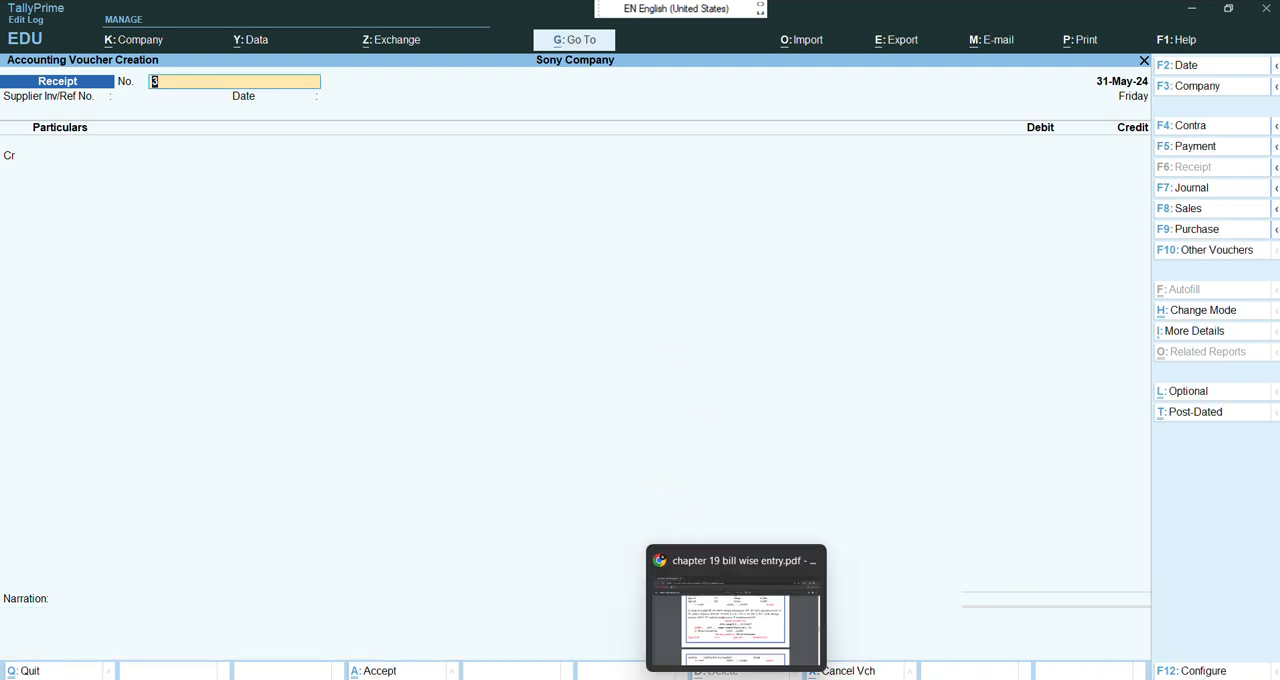
left_click(756, 599)
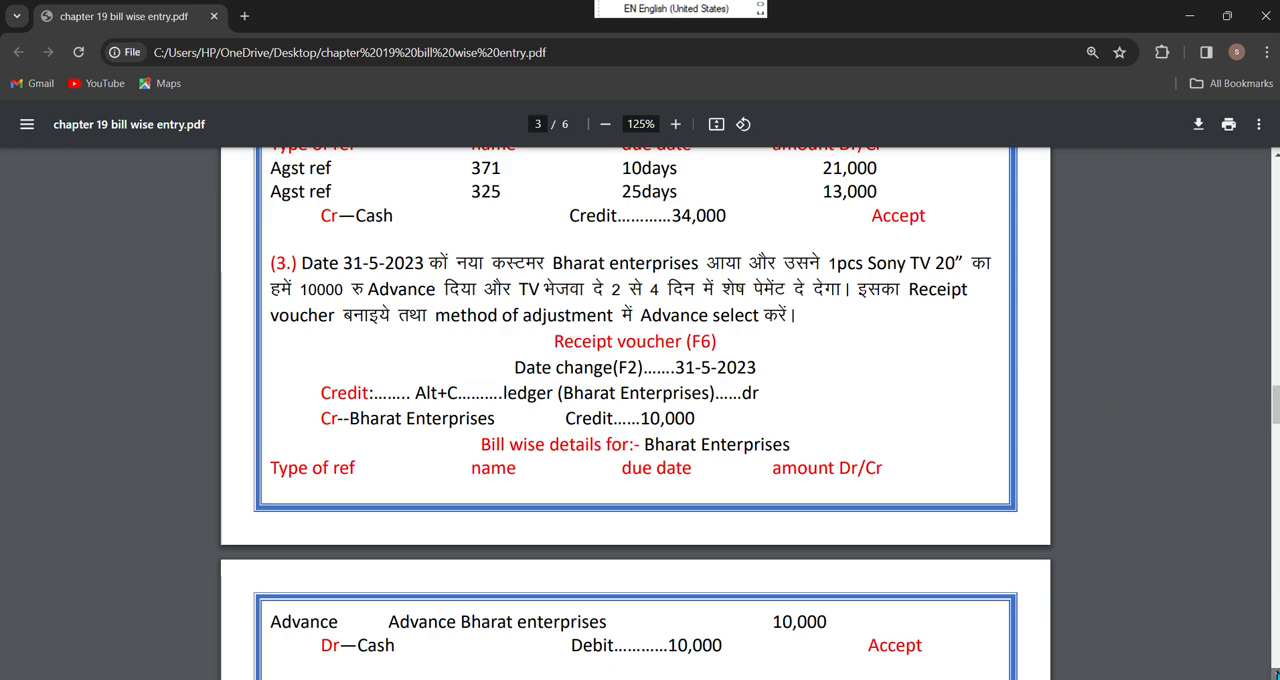
left_click(1276, 674)
left_click(1276, 674)
left_click(1276, 674)
left_click(1276, 674)
scroll(1276, 674, "down", 3)
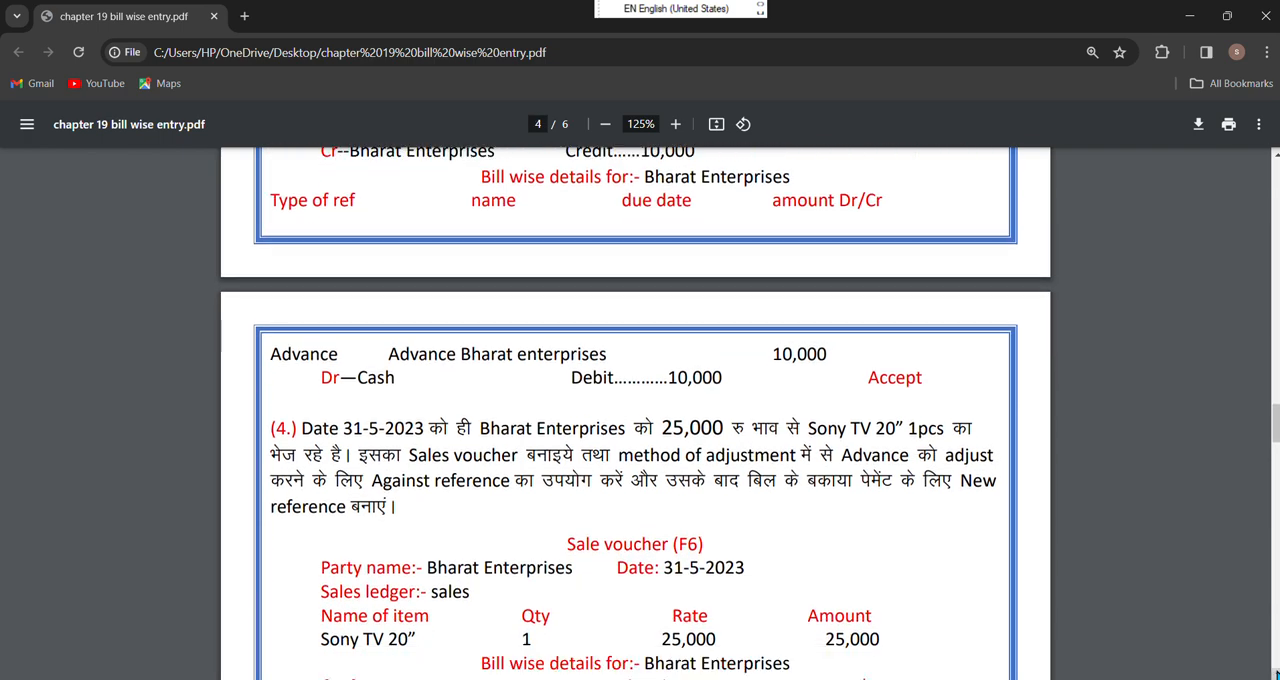
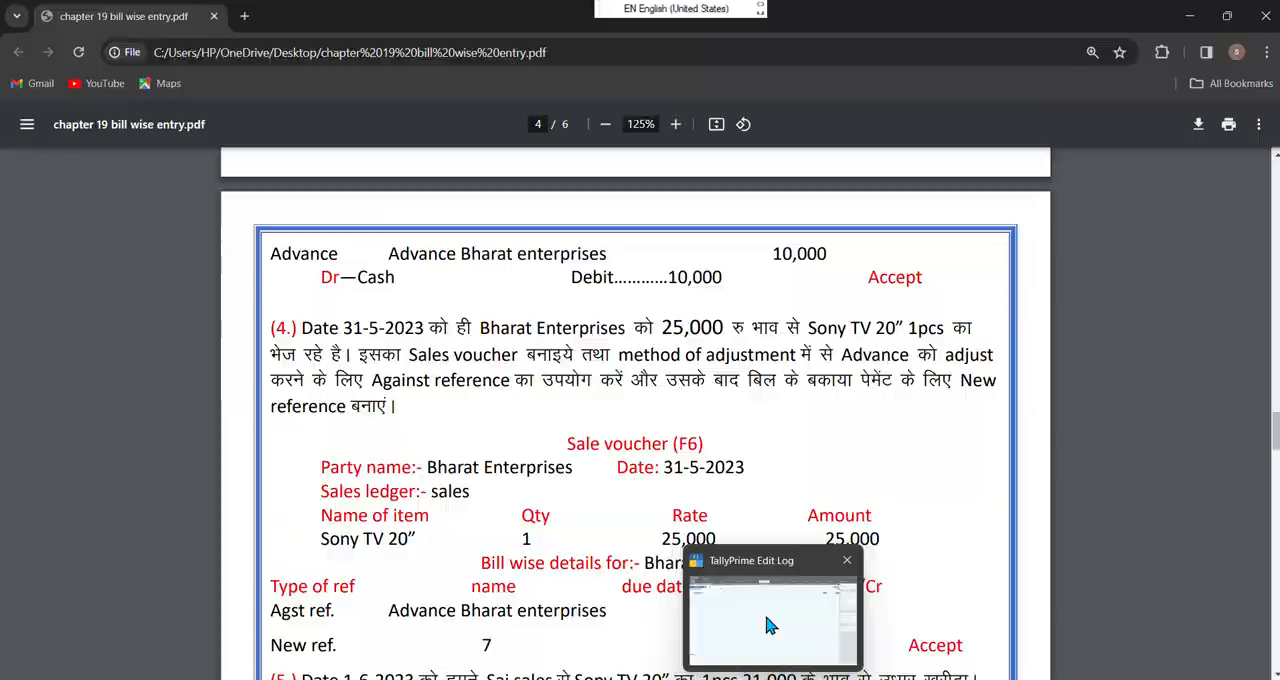
Return to TallyPrime and start a sales voucher dated 31-5-2024
left_click(763, 612)
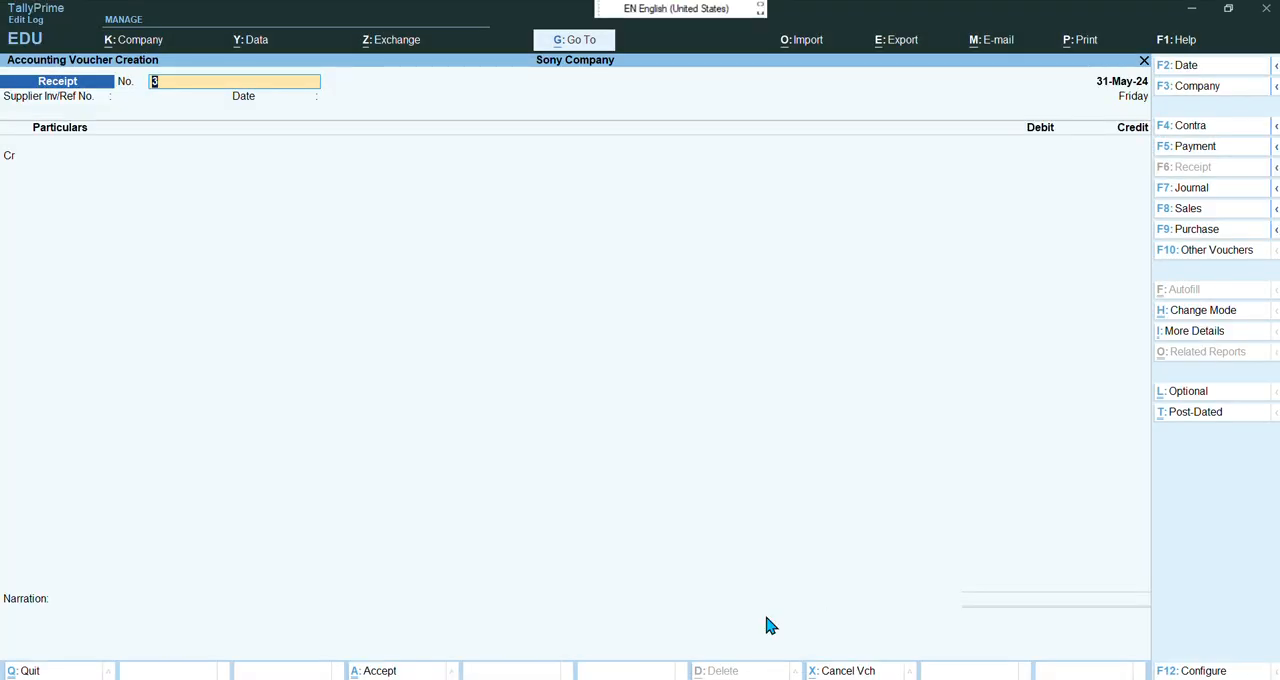
key("F8")
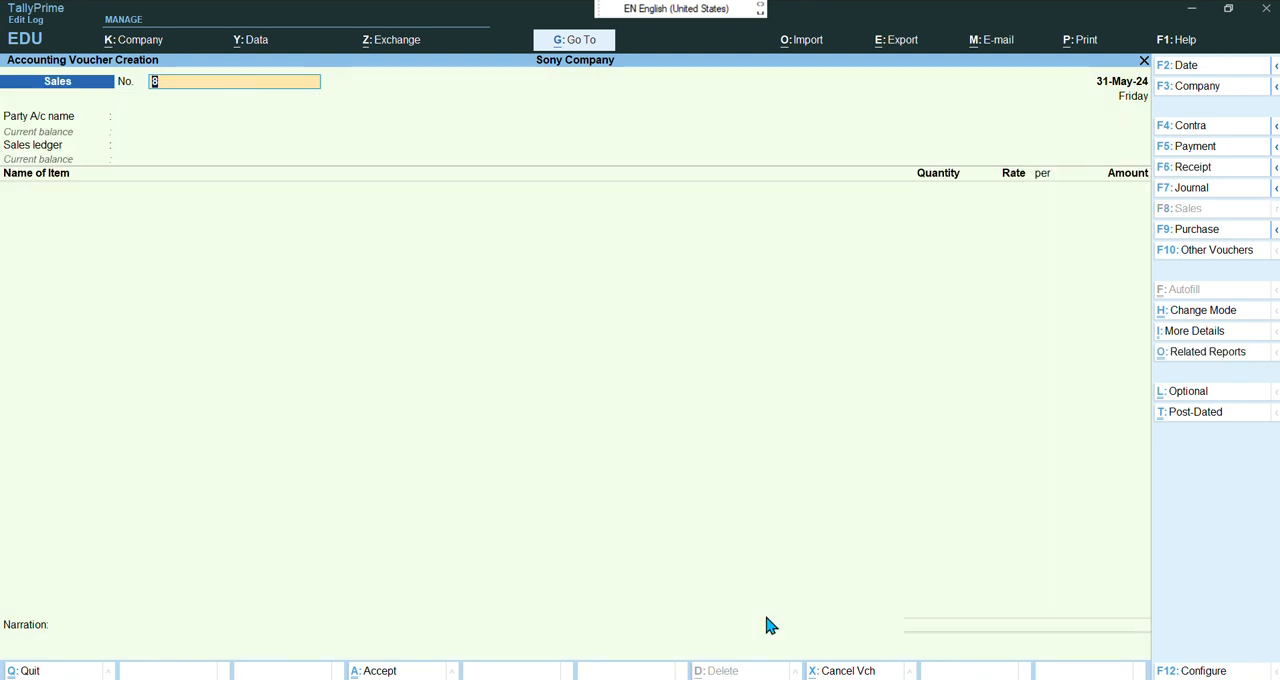
key("F2")
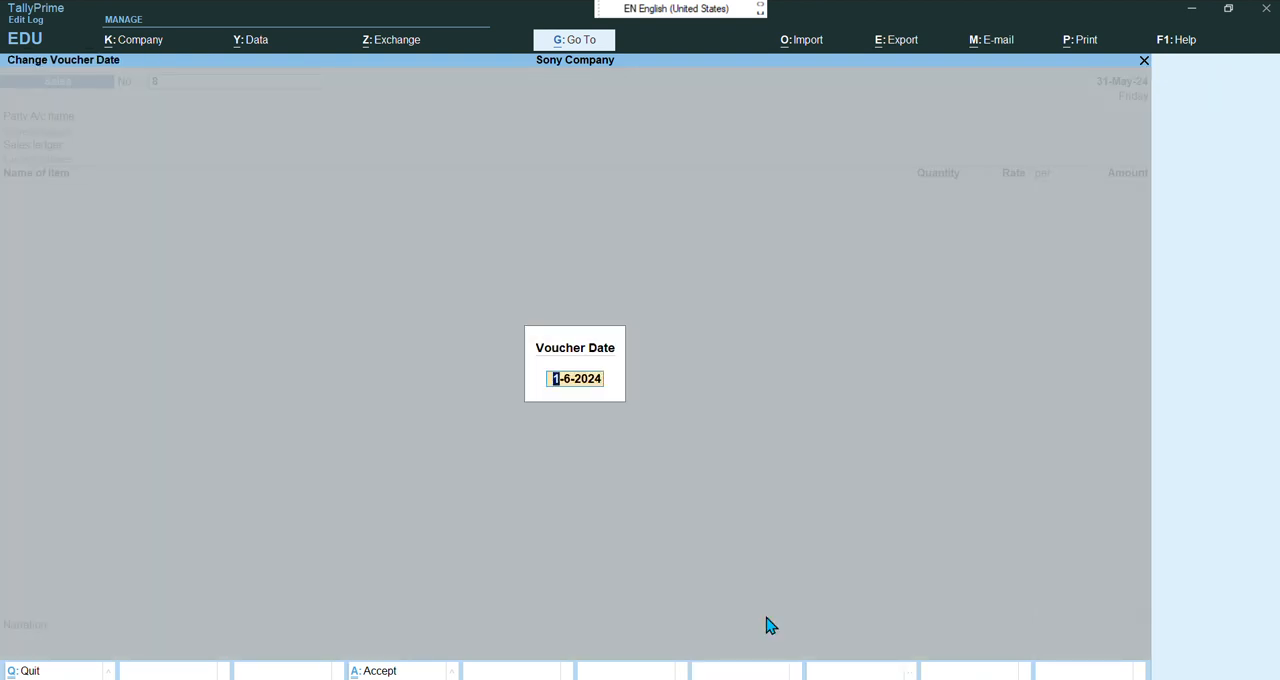
type("31-5-2024")
key("Return")
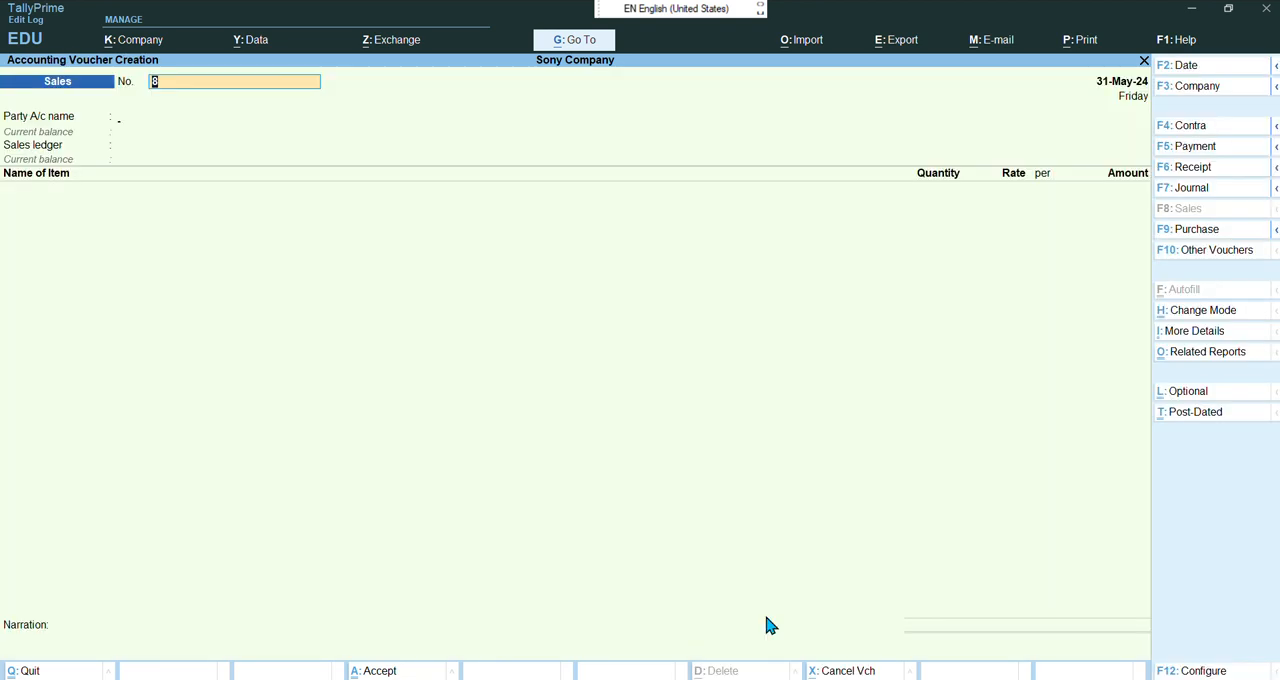
Select Bharat Enterprises as the party, skip the dispatch and party details, and accept Sale as the sales ledger
key("Down")
key("Down")
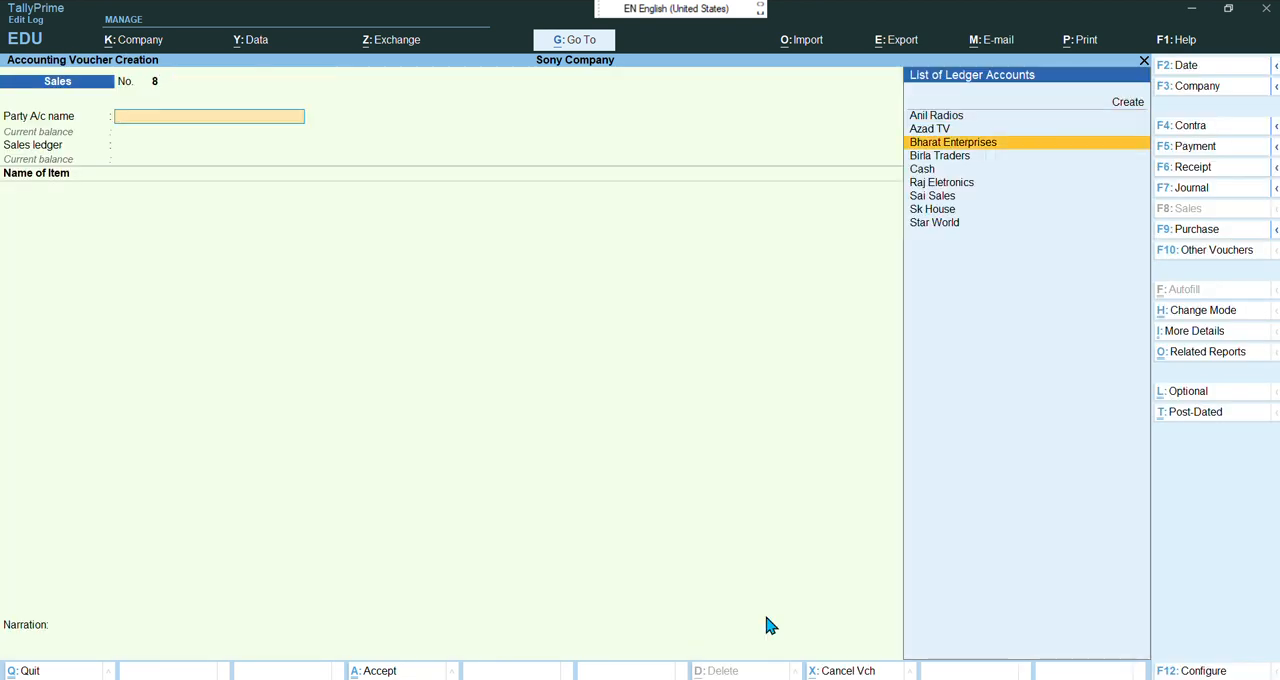
key("Return")
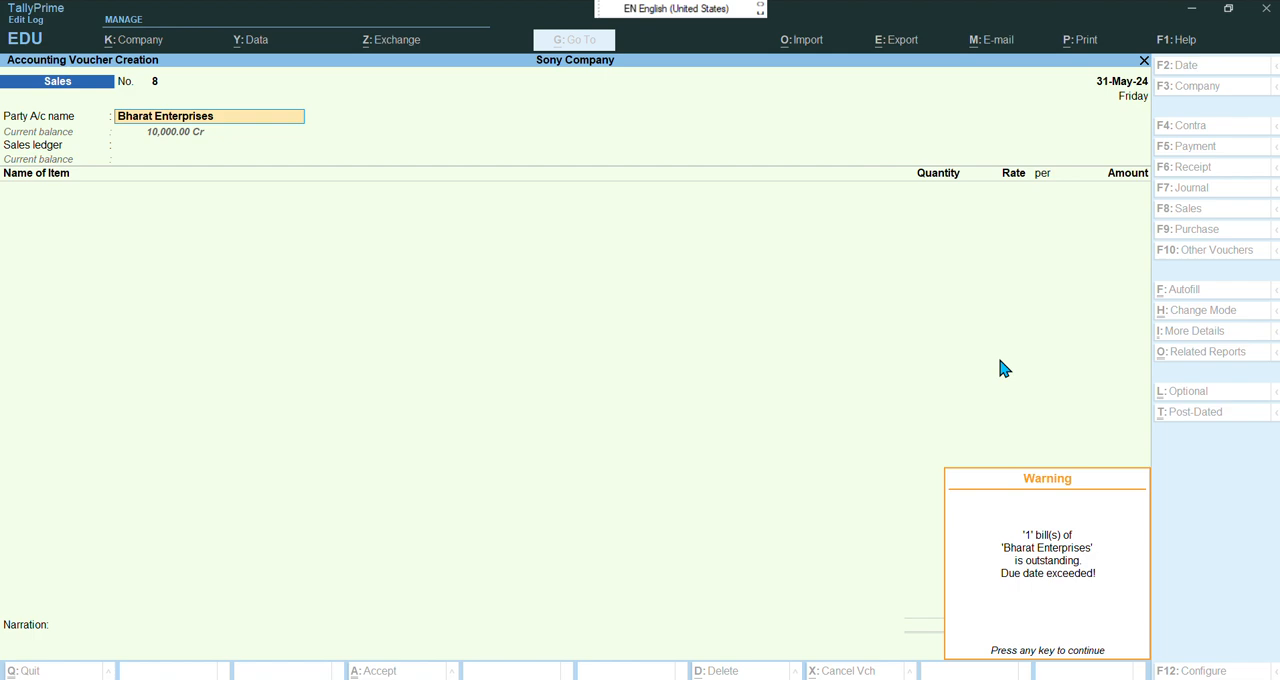
key("Return")
key("Return")
key("Return")
key("Return")
key("Return")
key("Return")
key("Return")
key("Return")
key("Return")
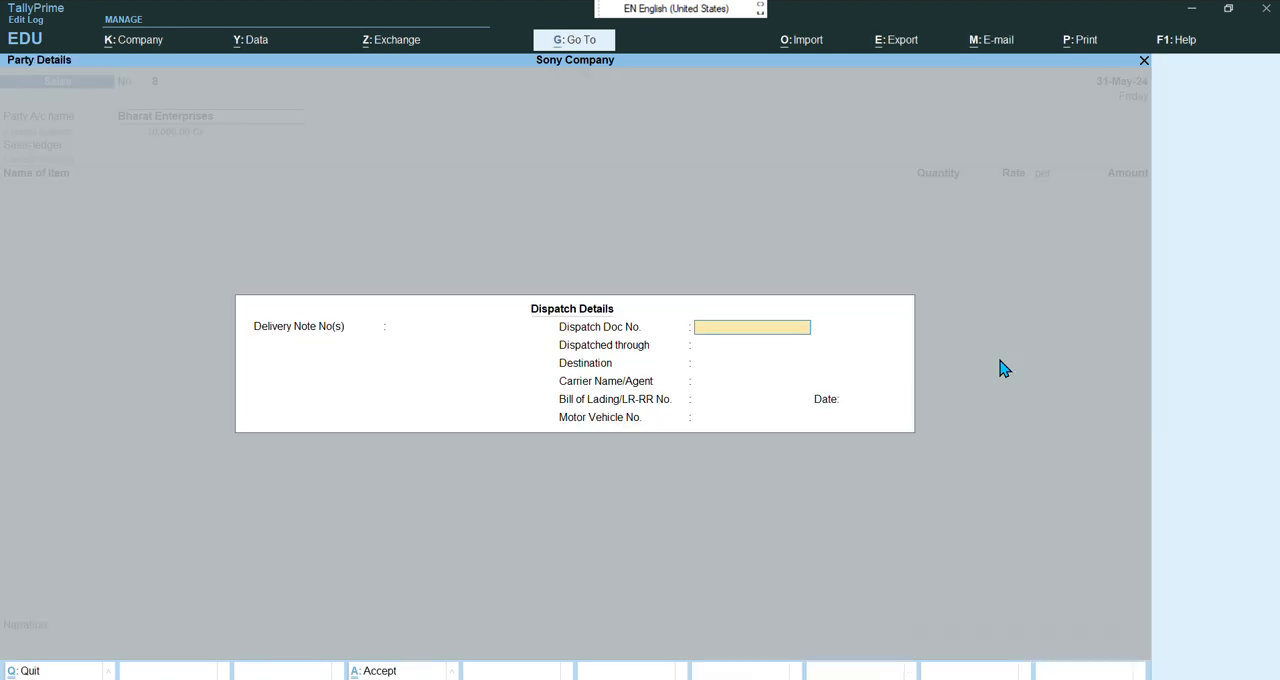
key("Return")
key("Return")
key("Return")
key("Return")
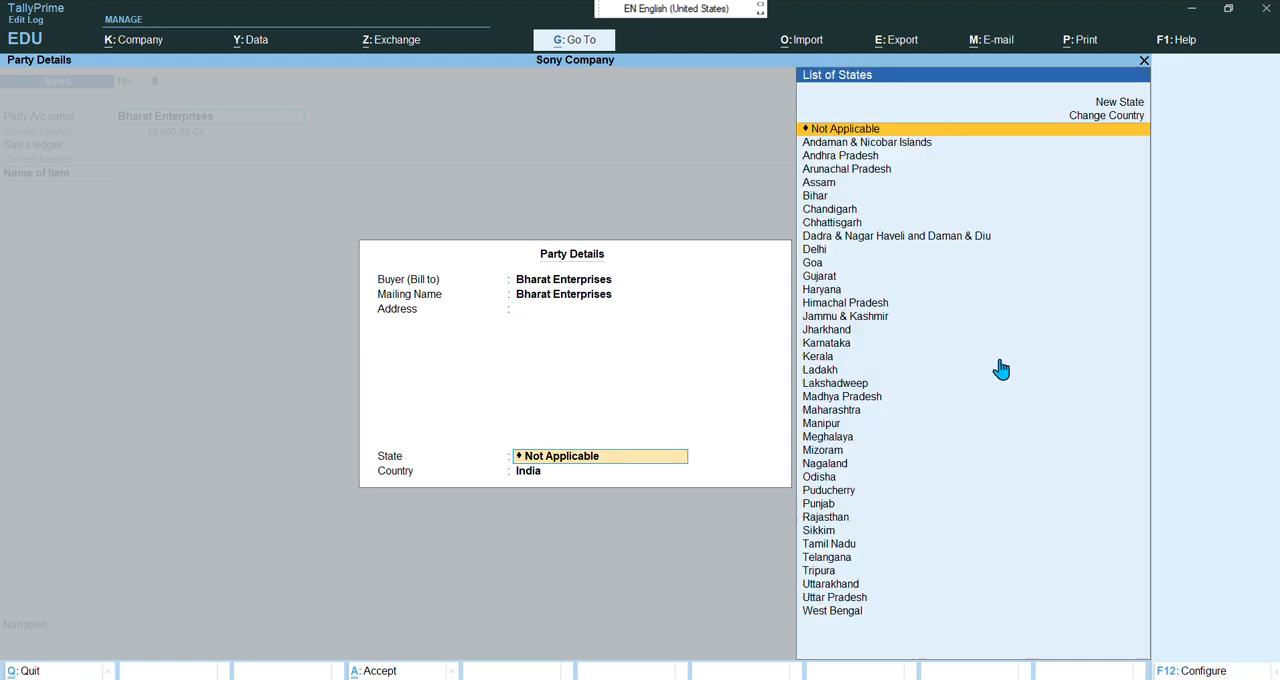
key("Return")
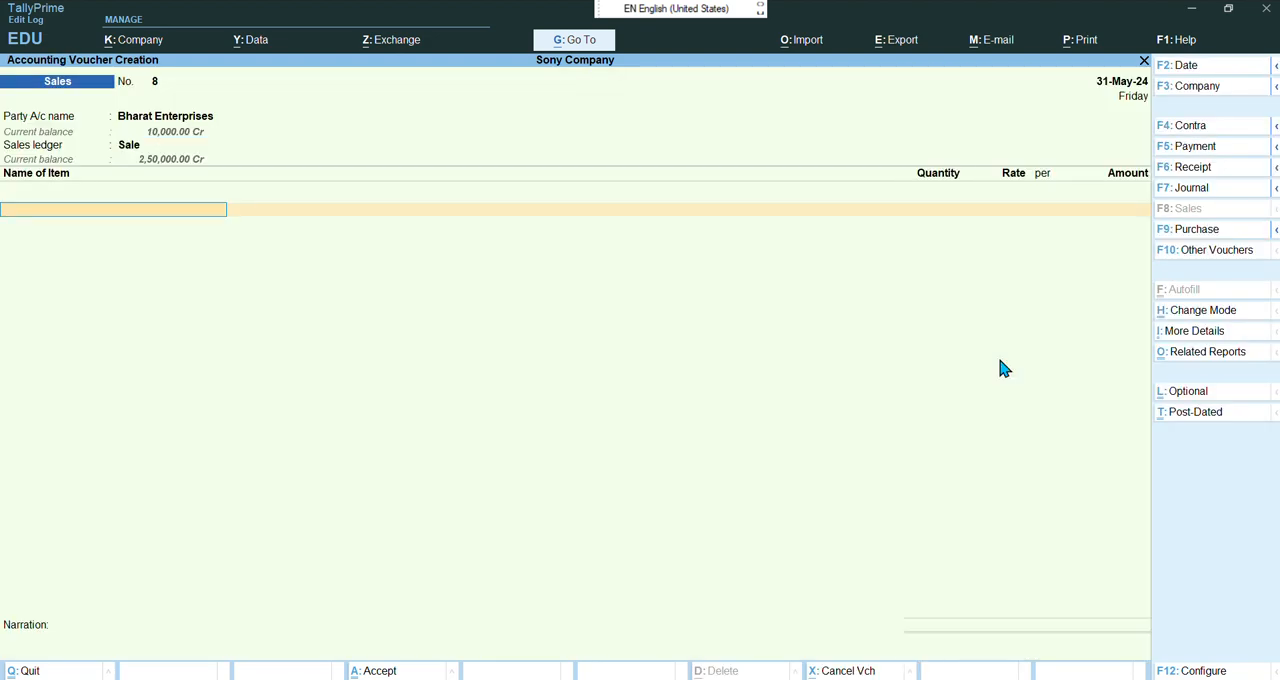
Sell 1 pcs of Sony TV 20" at 25,000 and close the item list to open the bill-wise details
key("Down")
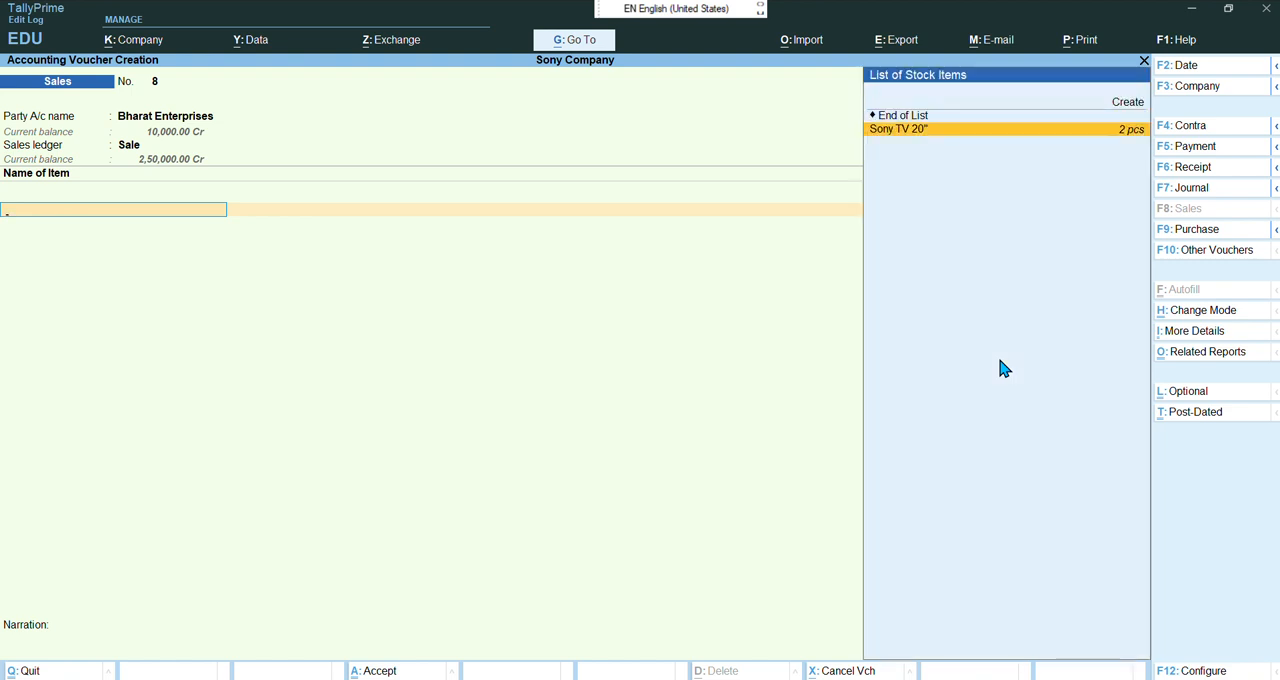
key("Return")
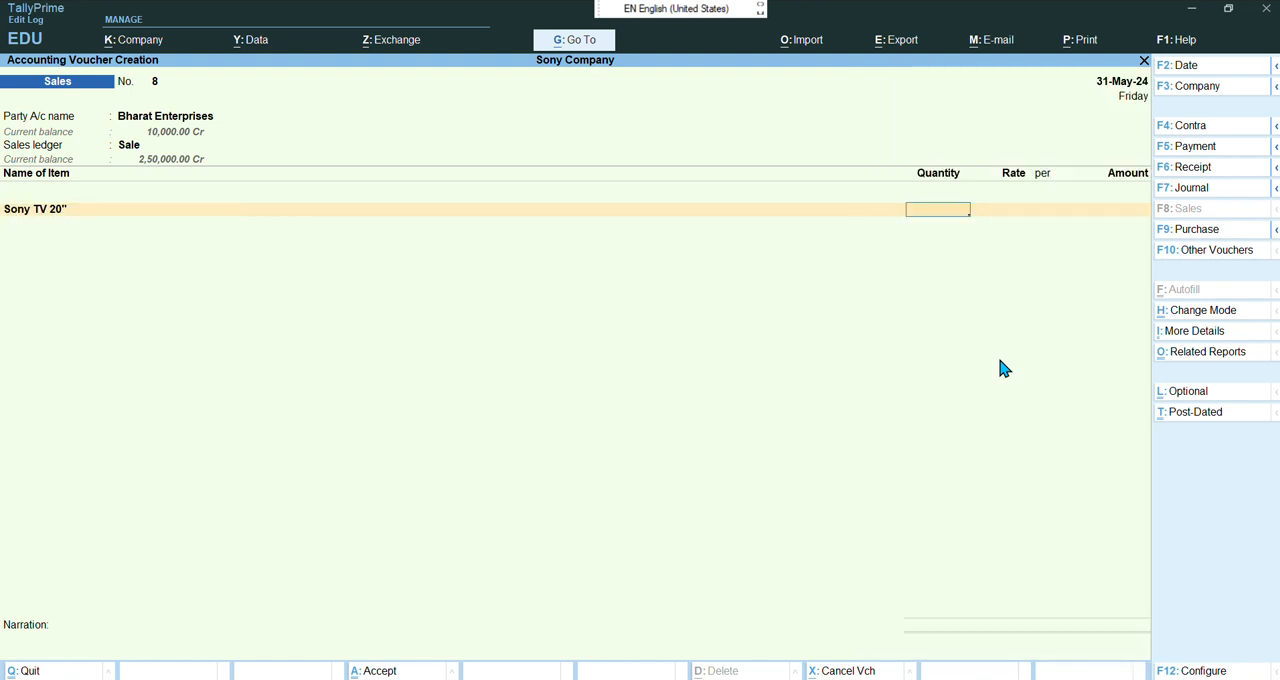
type("1")
key("Return")
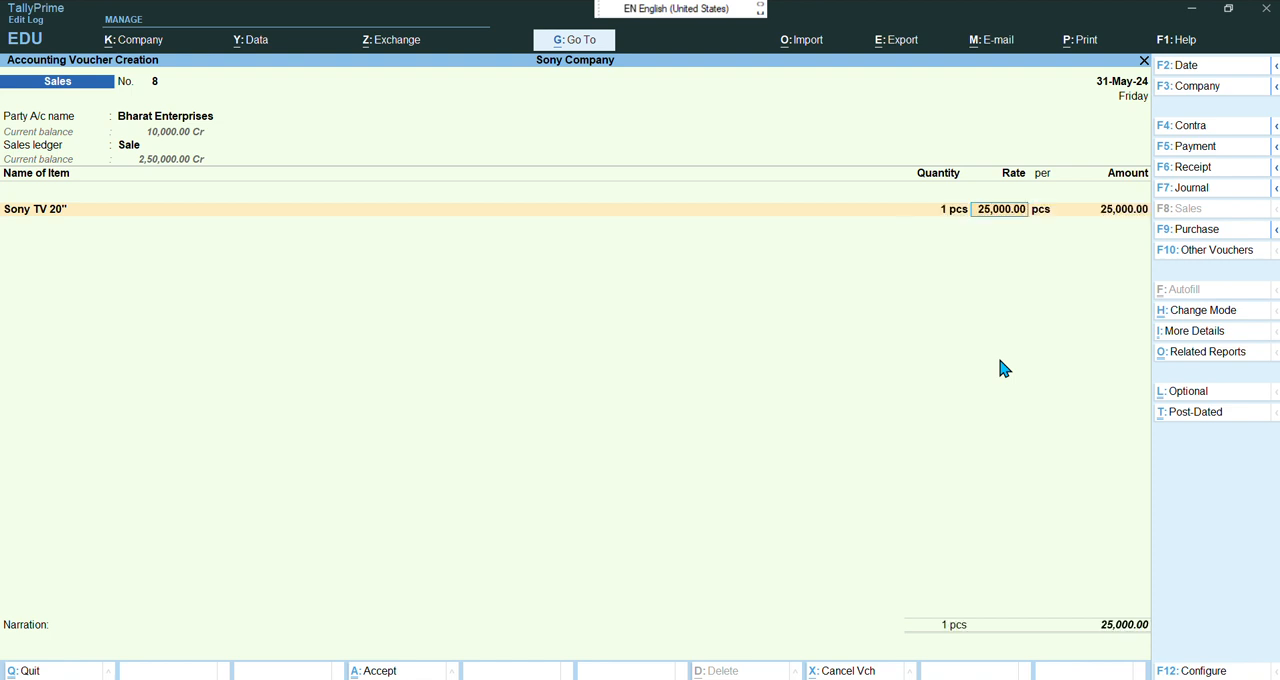
key("Return")
key("Return")
key("Return")
key("Return")
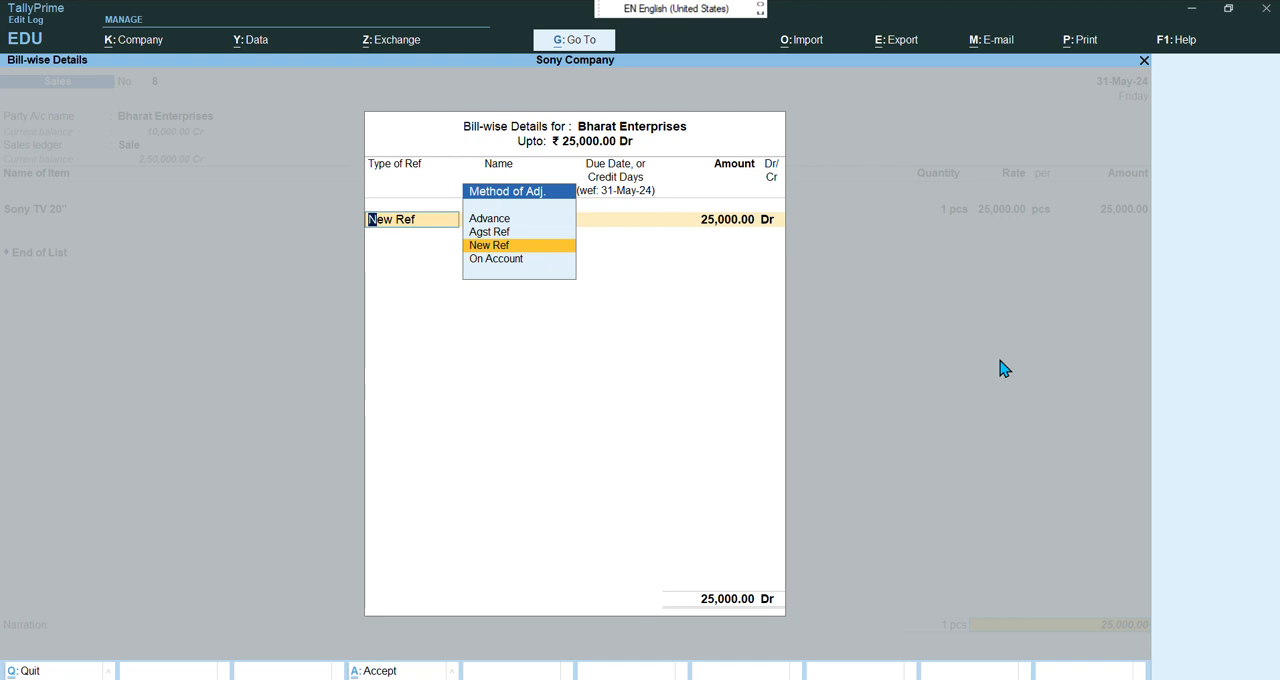
Adjust the sale Against Reference Adv Bharat Enterprises with an amount of 10000
key("Up")
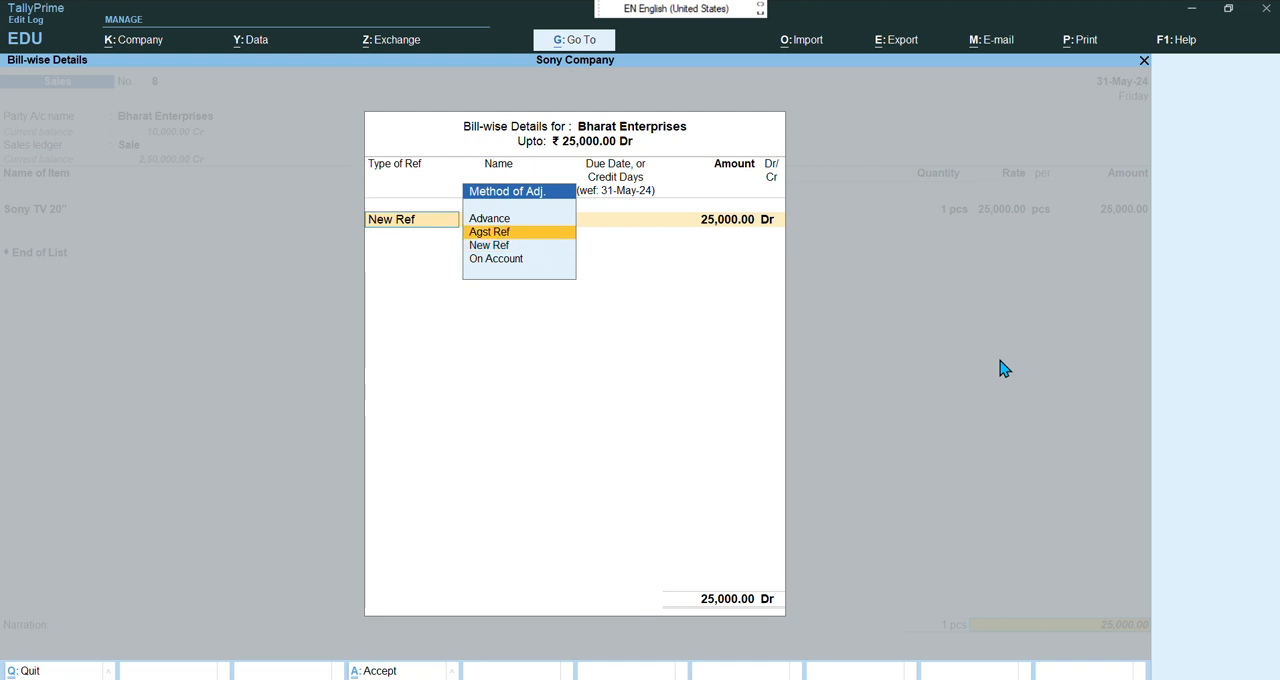
key("Return")
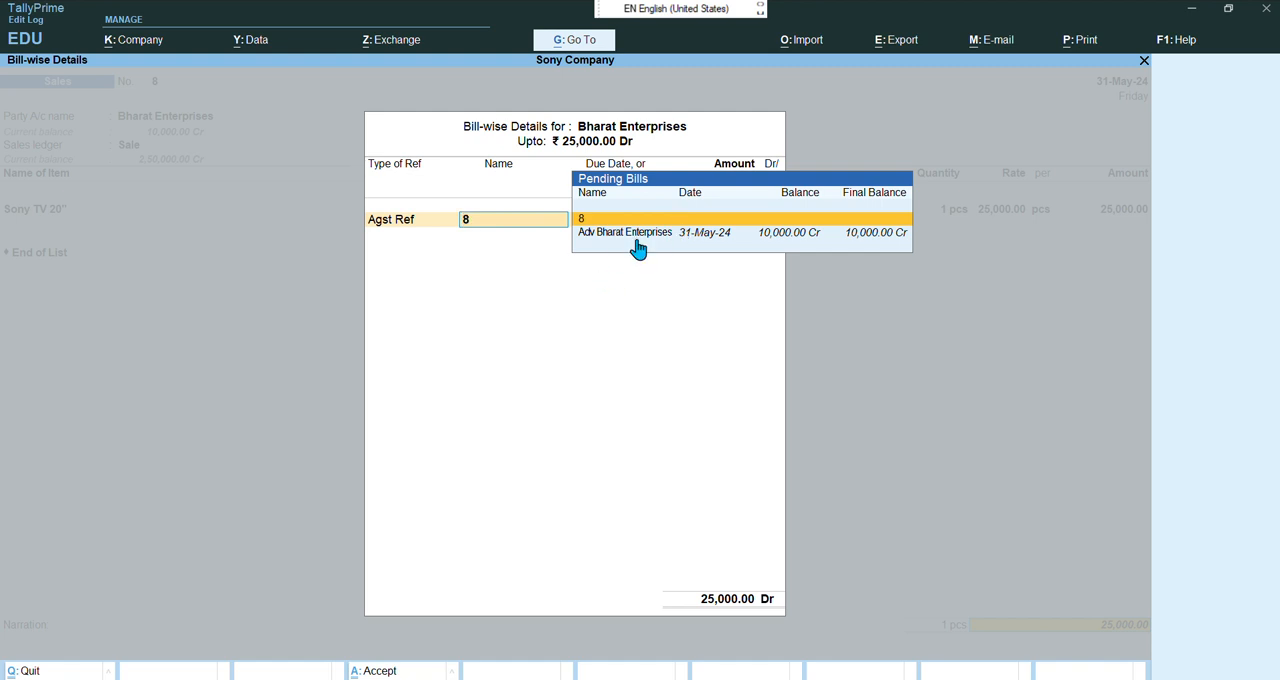
left_click(796, 240)
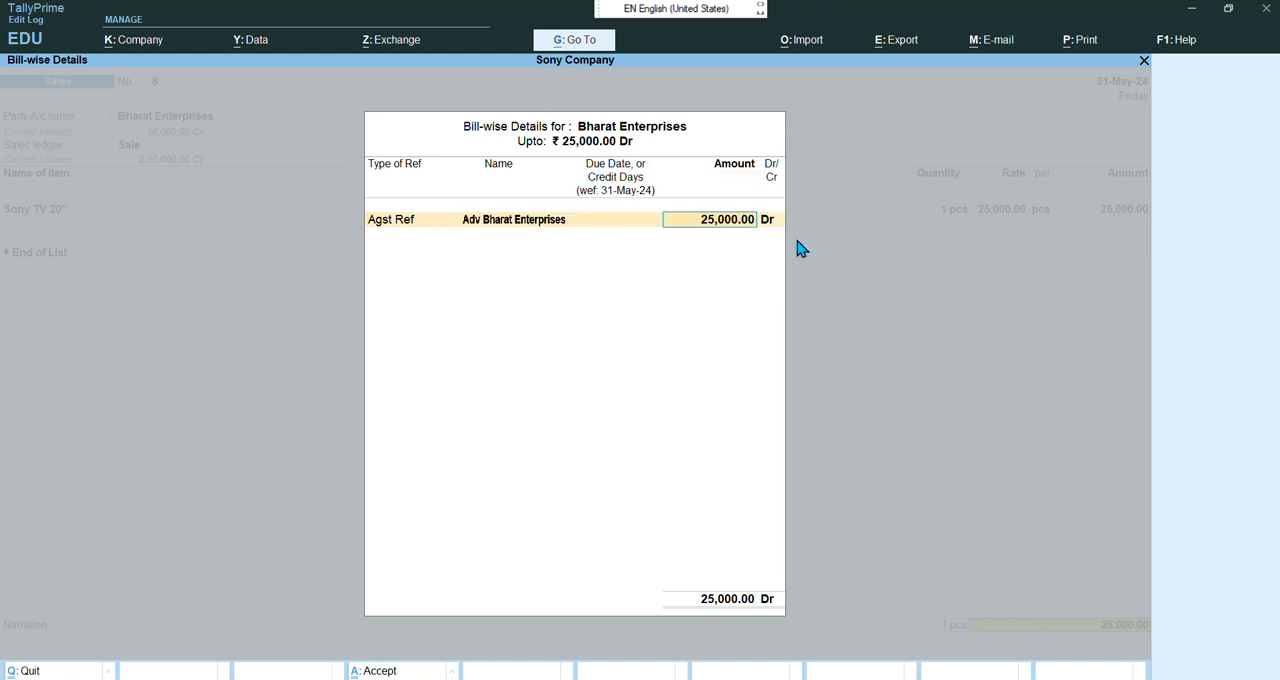
type("1000")
key("Return")
key("Return")
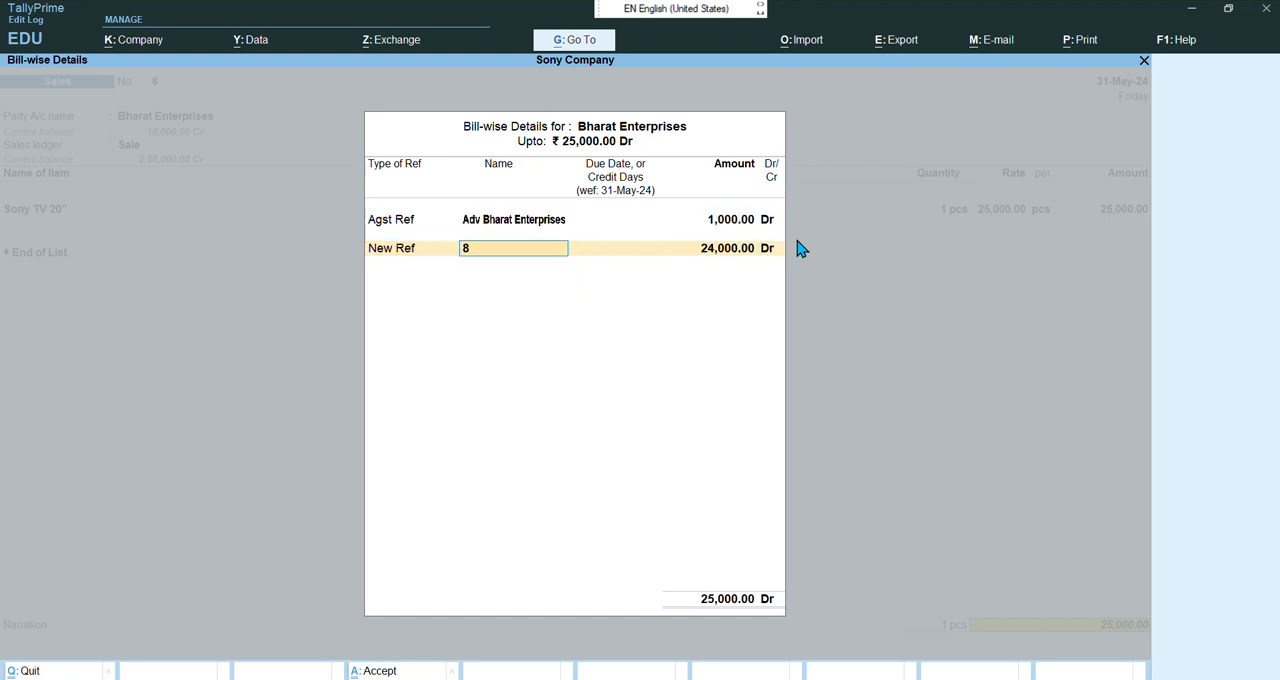
key("Return")
key("BackSpace")
key("BackSpace")
key("BackSpace")
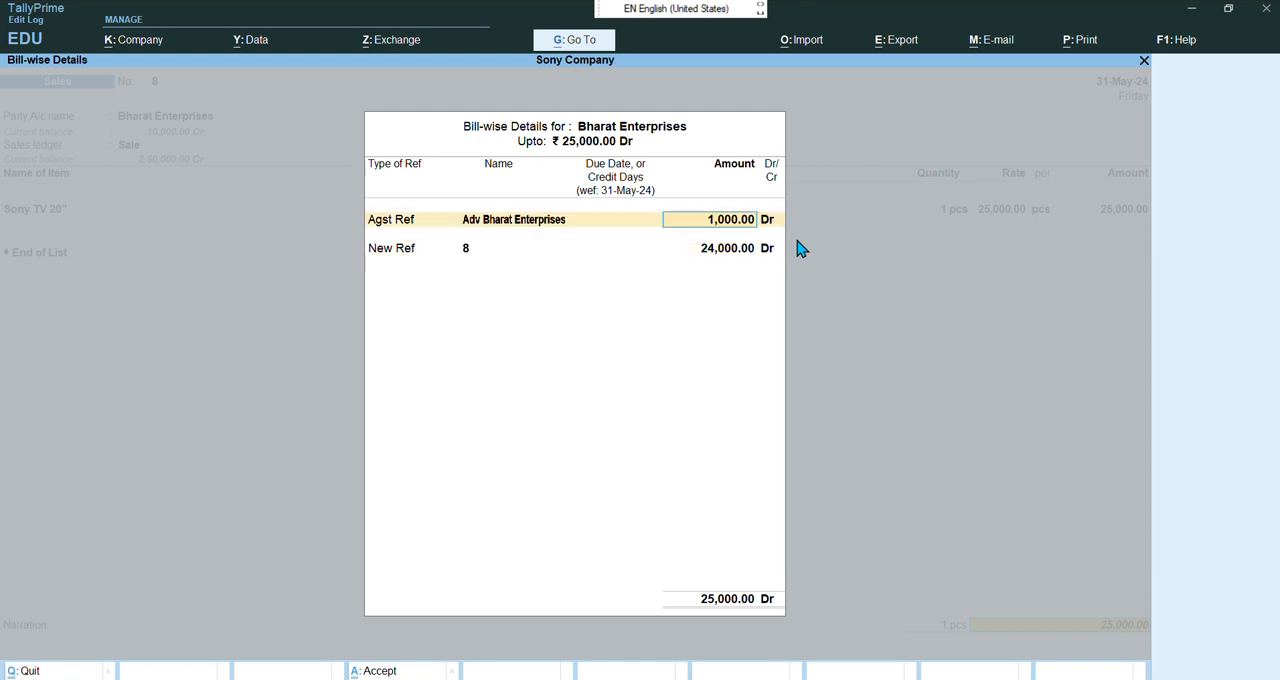
type("10000")
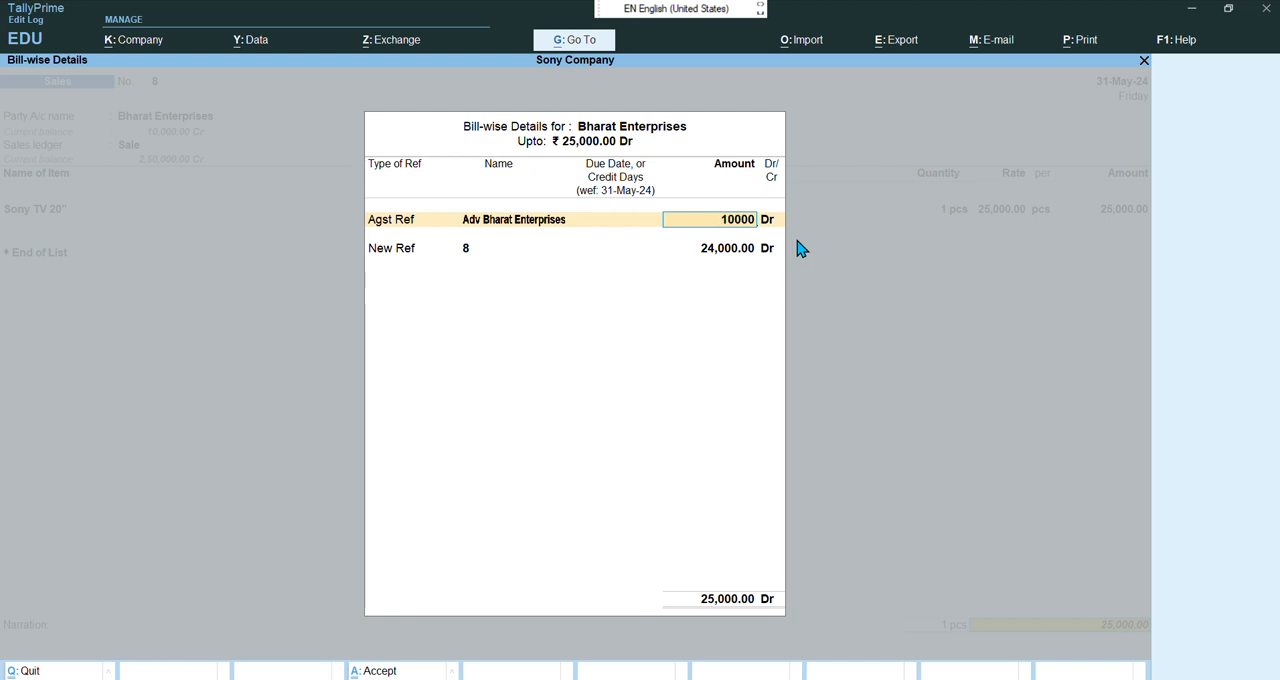
Add a New Ref named 8 for the remaining 15000 Dr and accept the sales voucher
key("Return")
key("Return")
key("Return")
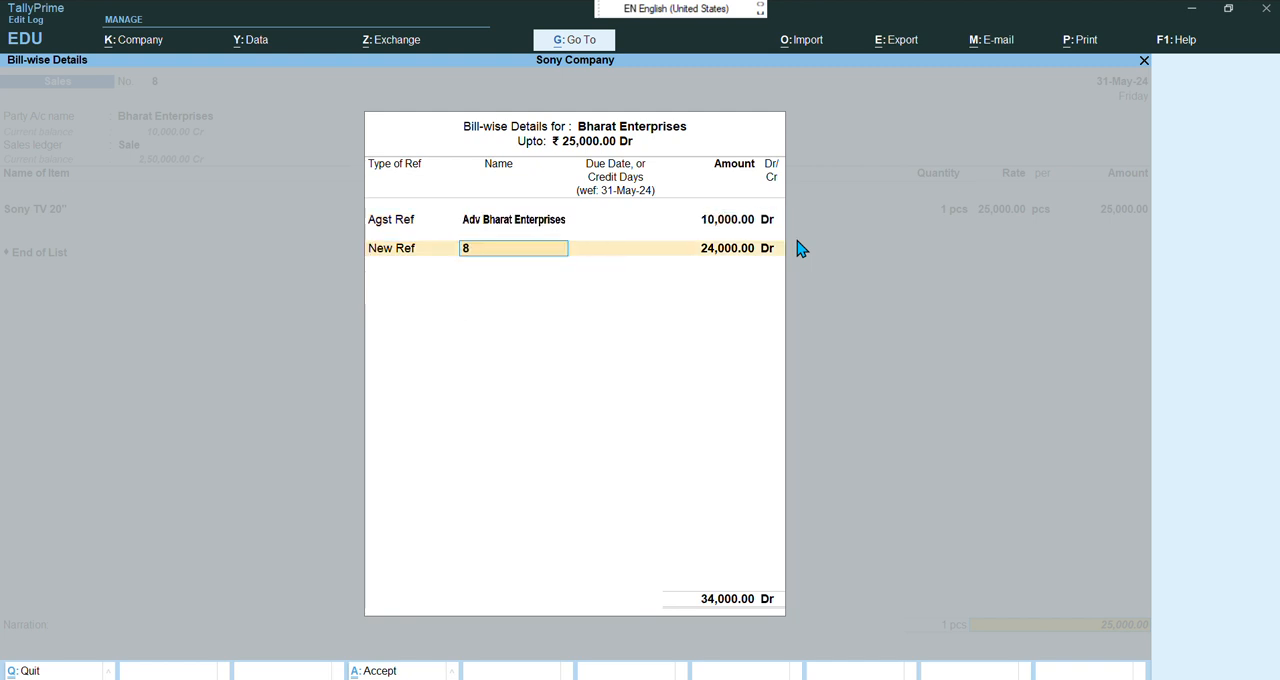
key("Return")
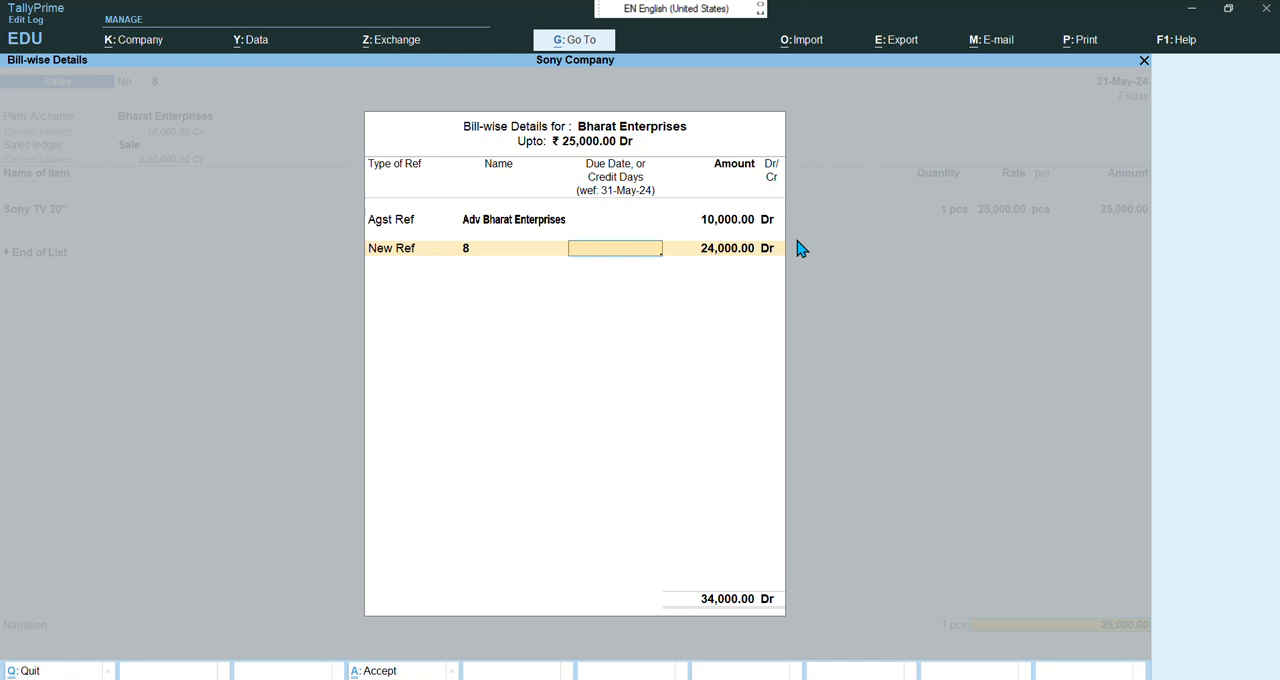
key("Return")
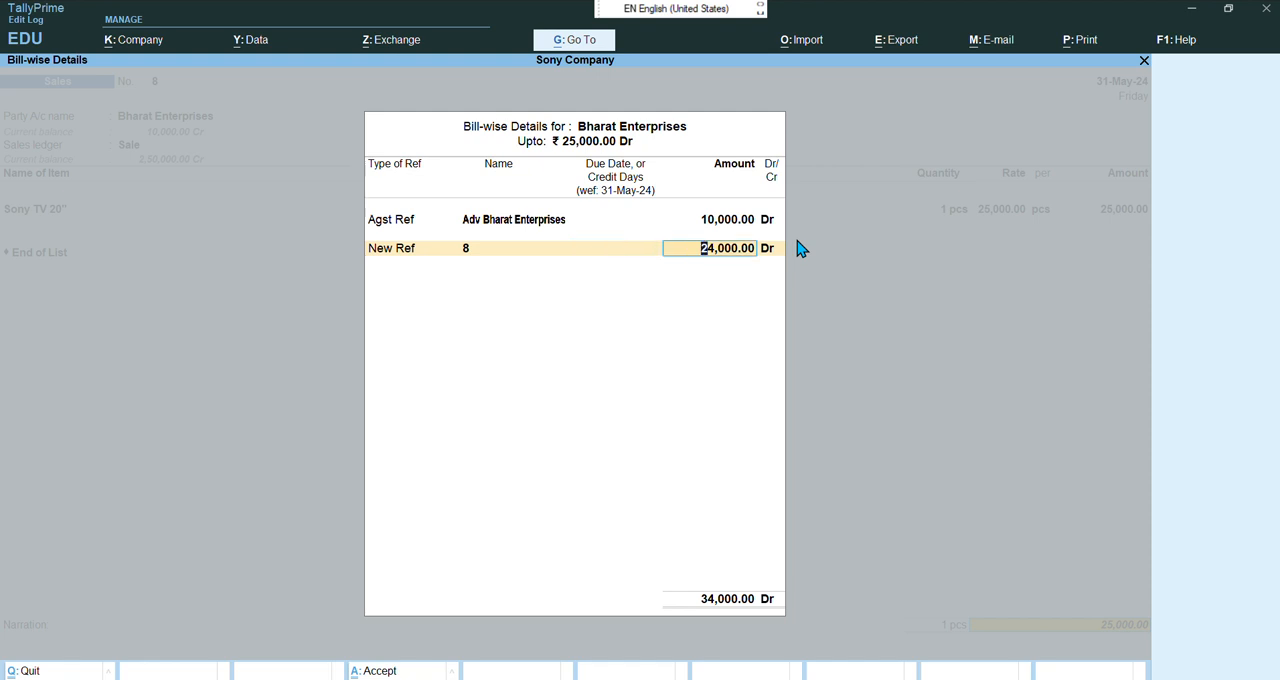
type("15000")
key("Return")
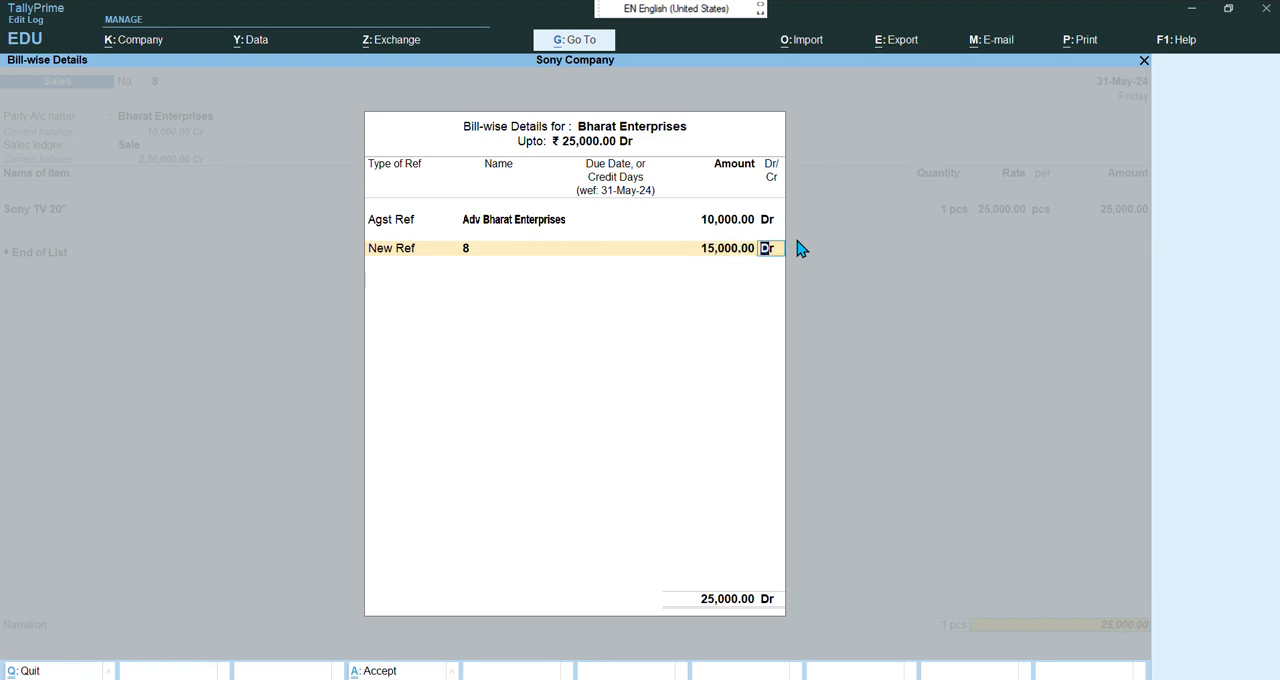
key("Return")
key("Return")
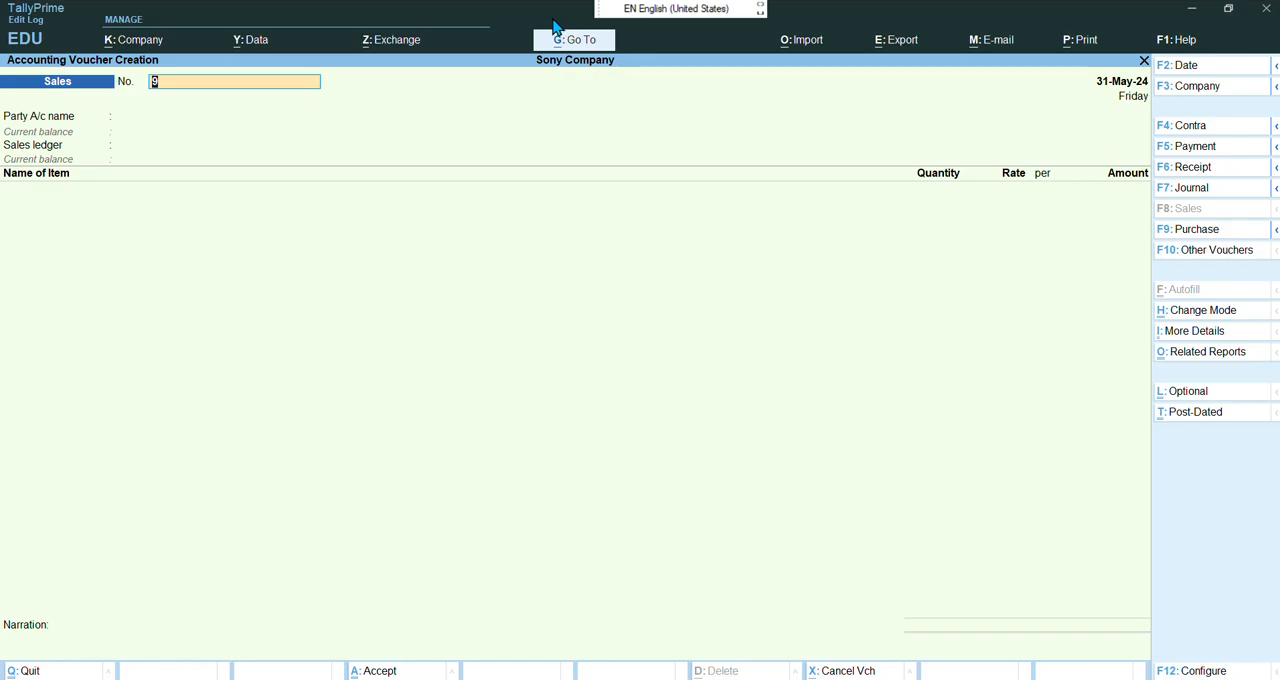
Switch to the PDF to read the Sai Sales purchase exercise, then return to TallyPrime
key("alt+Tab")
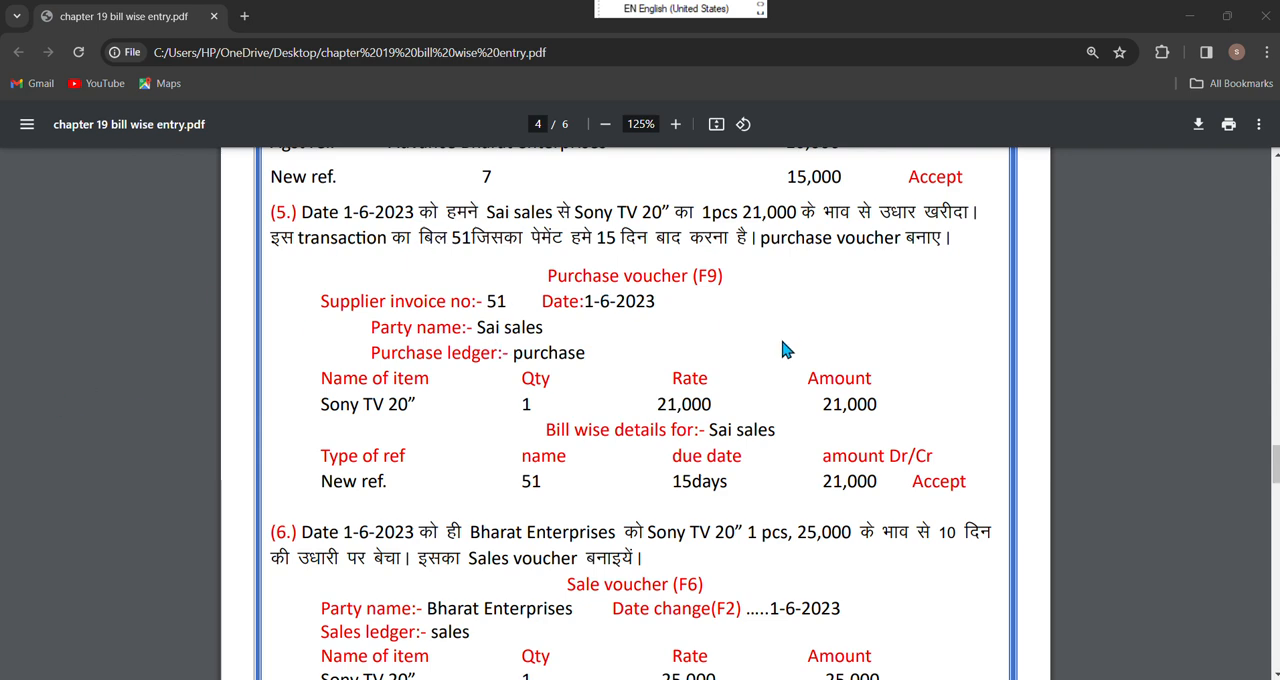
mouse_move(775, 672)
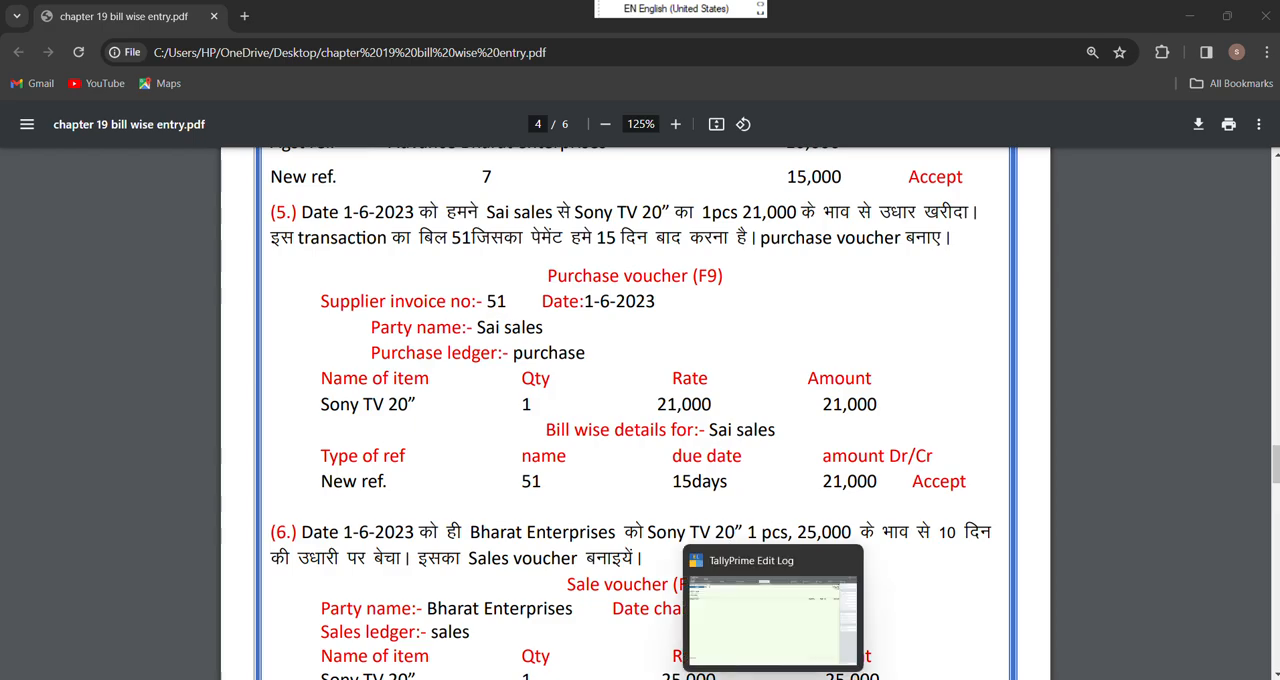
left_click(778, 624)
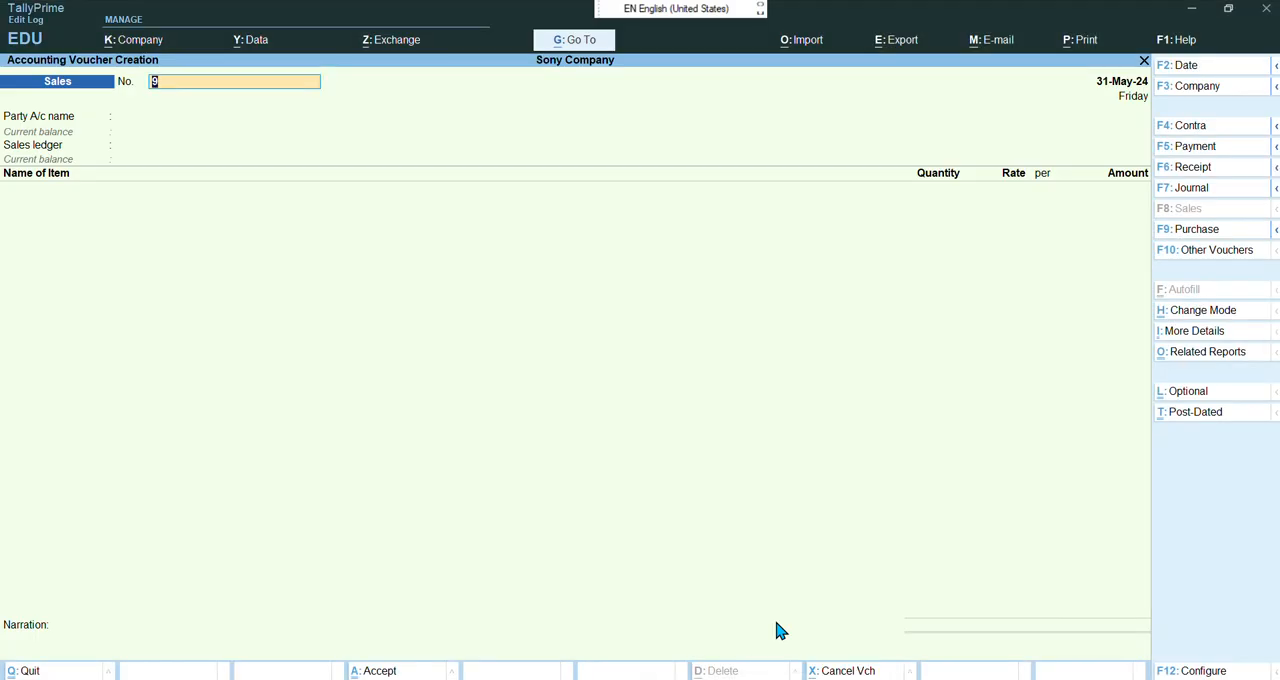
Start a purchase voucher dated 1-6-2024 with supplier invoice number 51
key("F9")
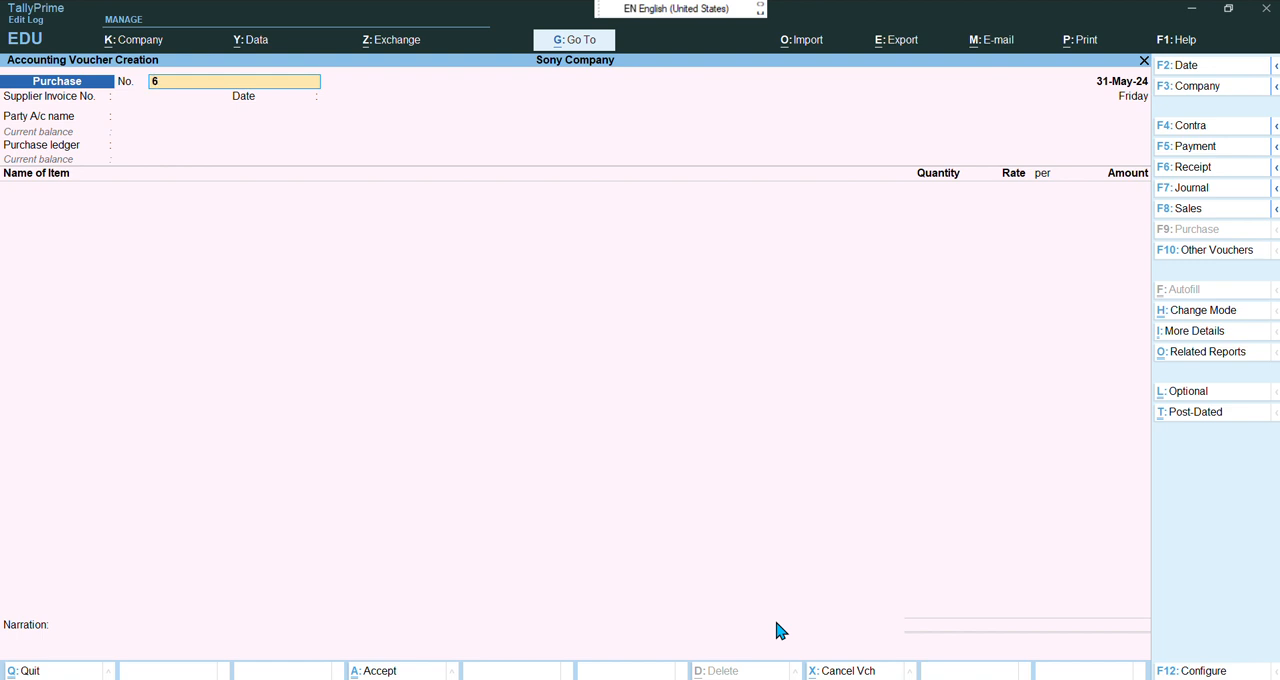
key("F2")
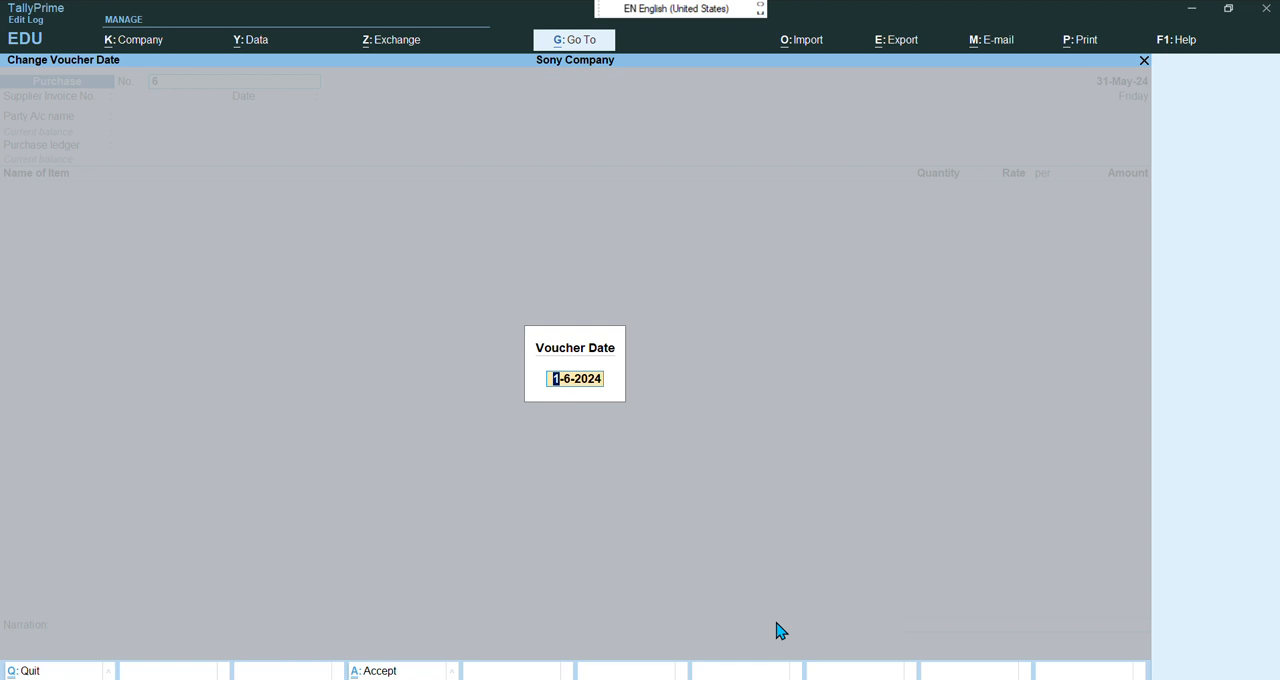
key("Return")
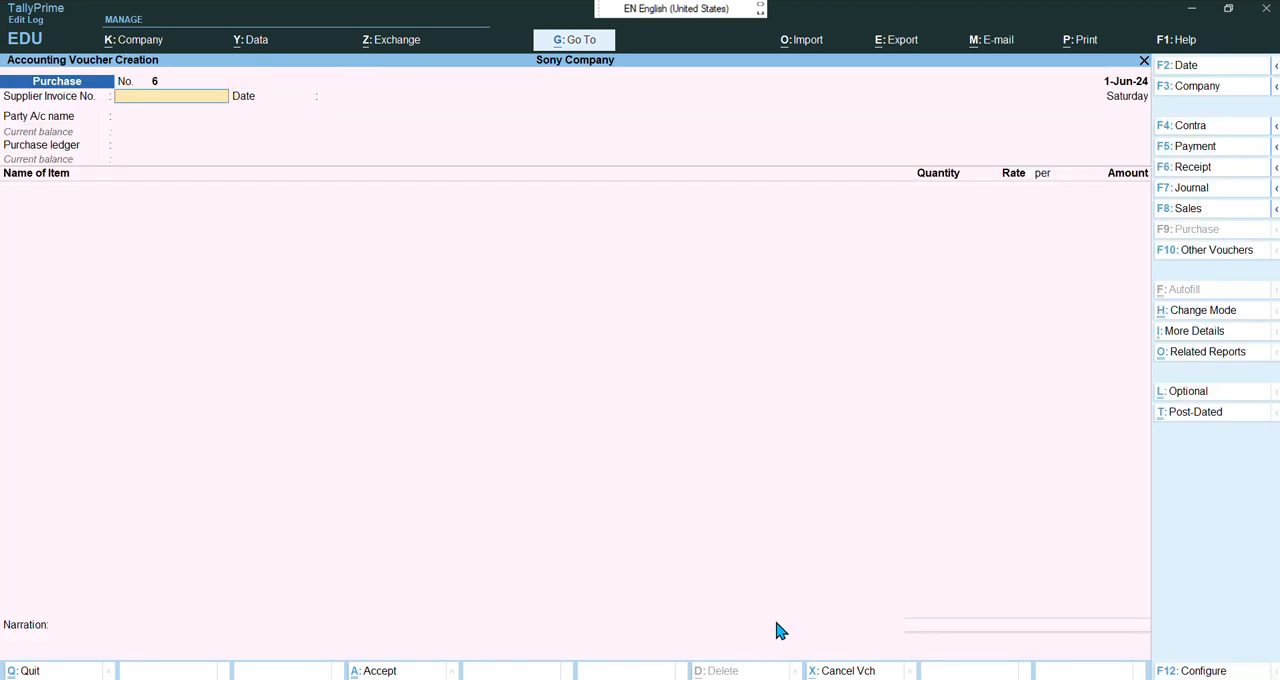
type("51")
key("Return")
key("Return")
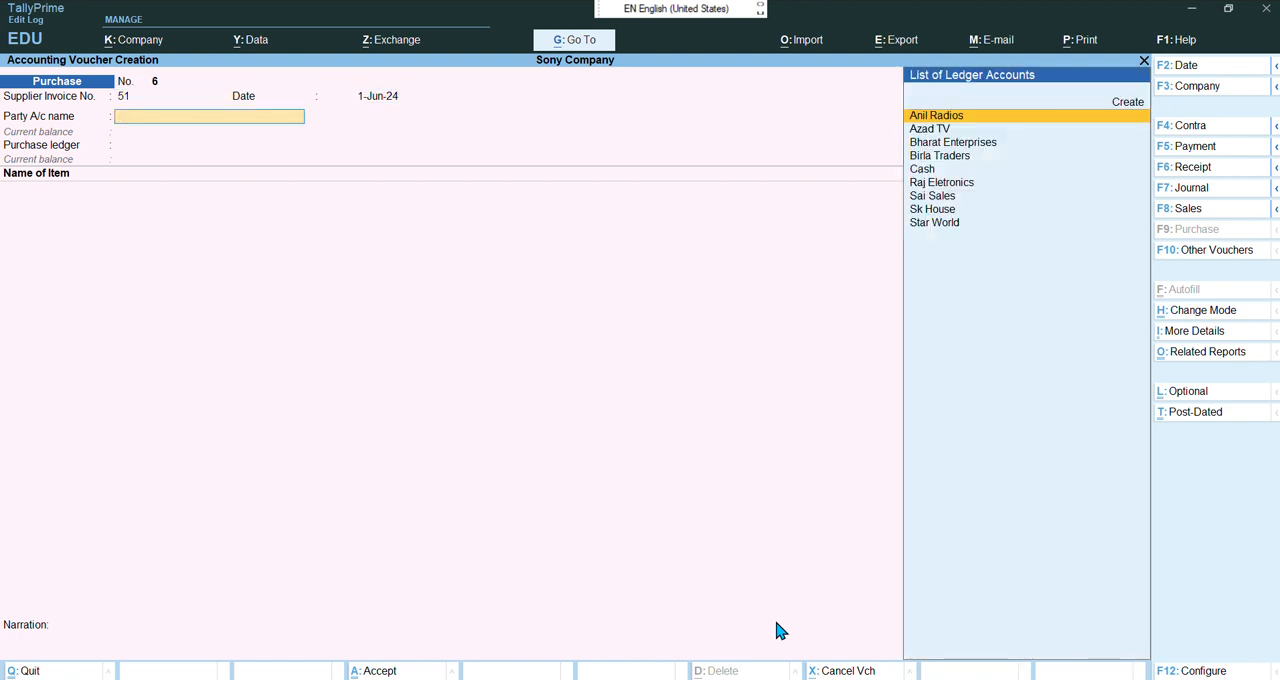
Select Sai Sales as the party, skip the receipt and party details, and accept Purchase as the purchase ledger
key("Down")
key("Down")
key("Down")
key("Down")
key("Down")
key("Down")
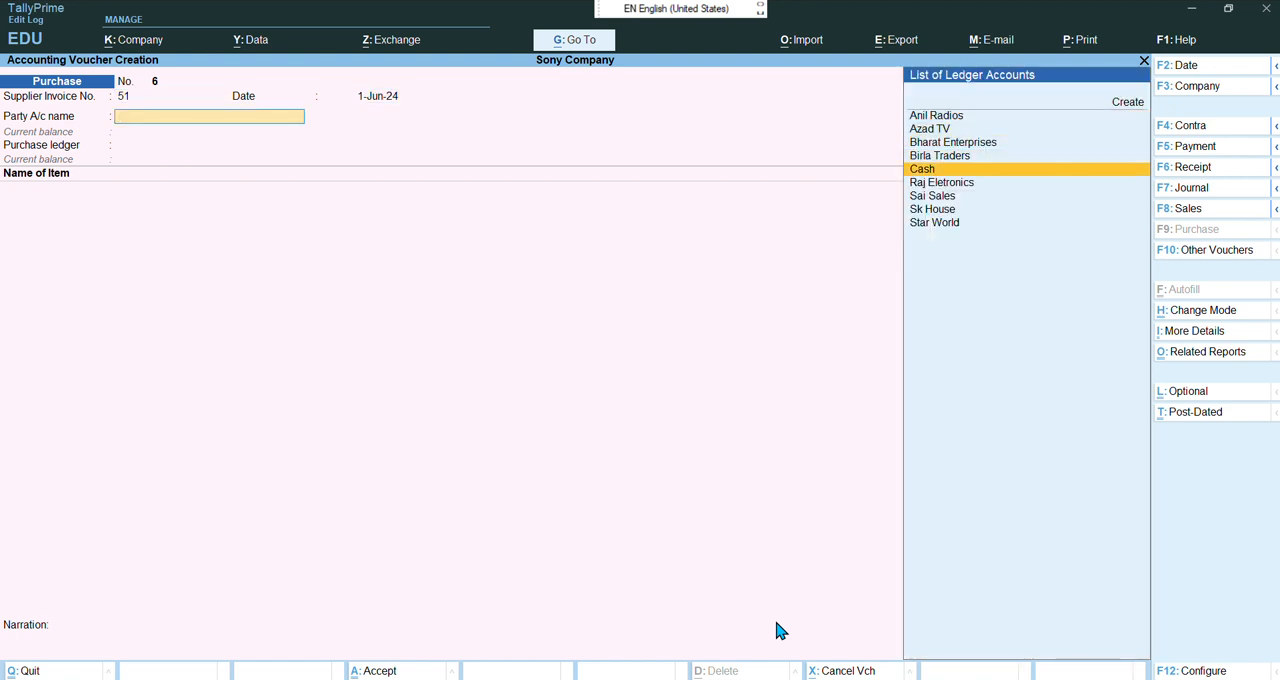
key("Return")
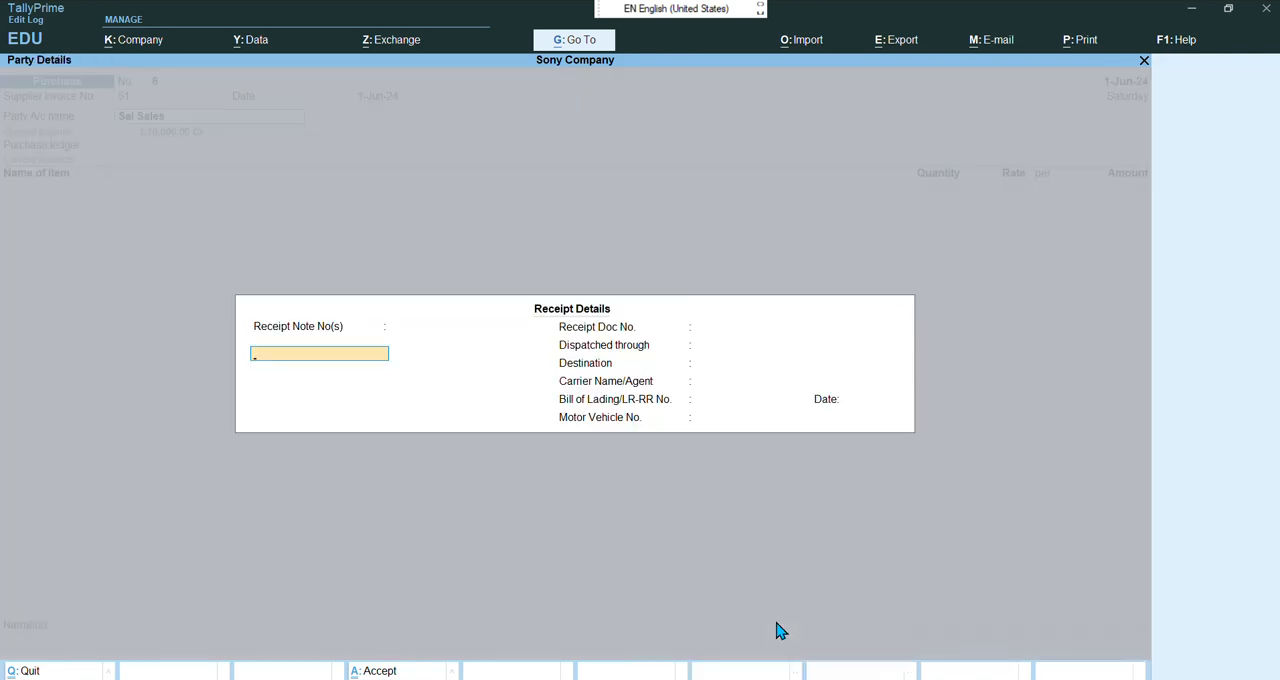
key("Return")
key("Return")
key("Return")
key("Return")
key("Return")
key("Return")
key("Return")
key("Return")
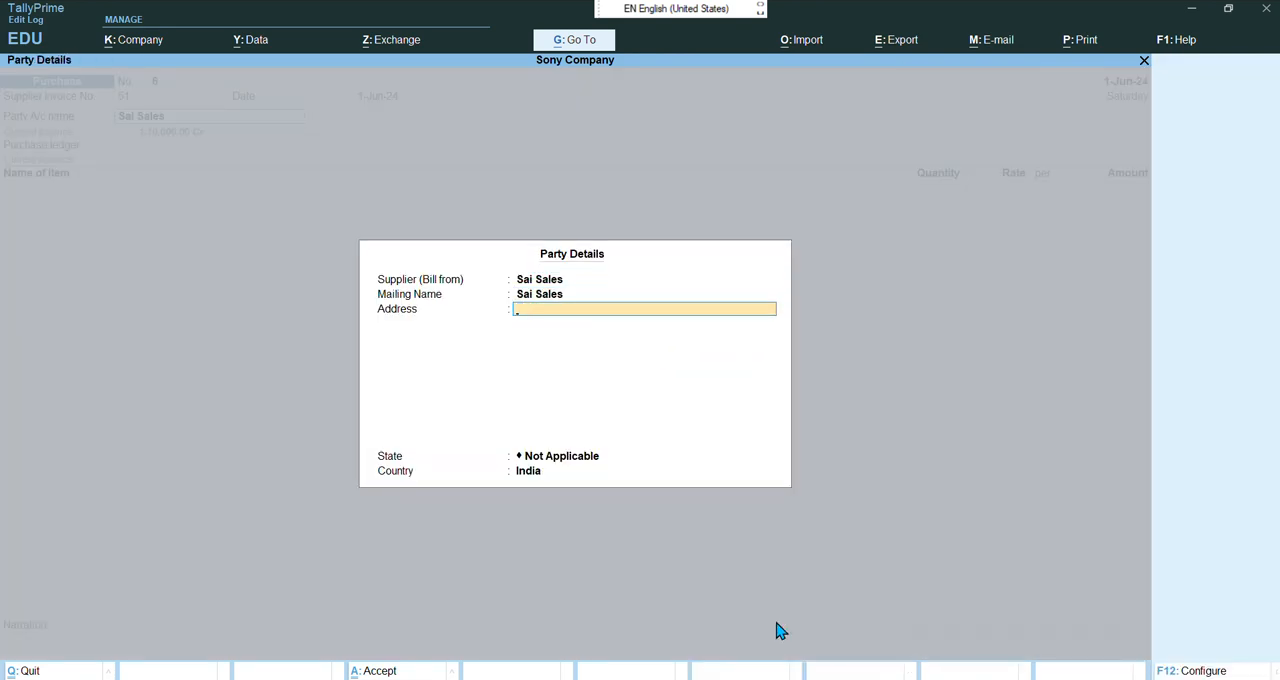
key("Return")
key("Return")
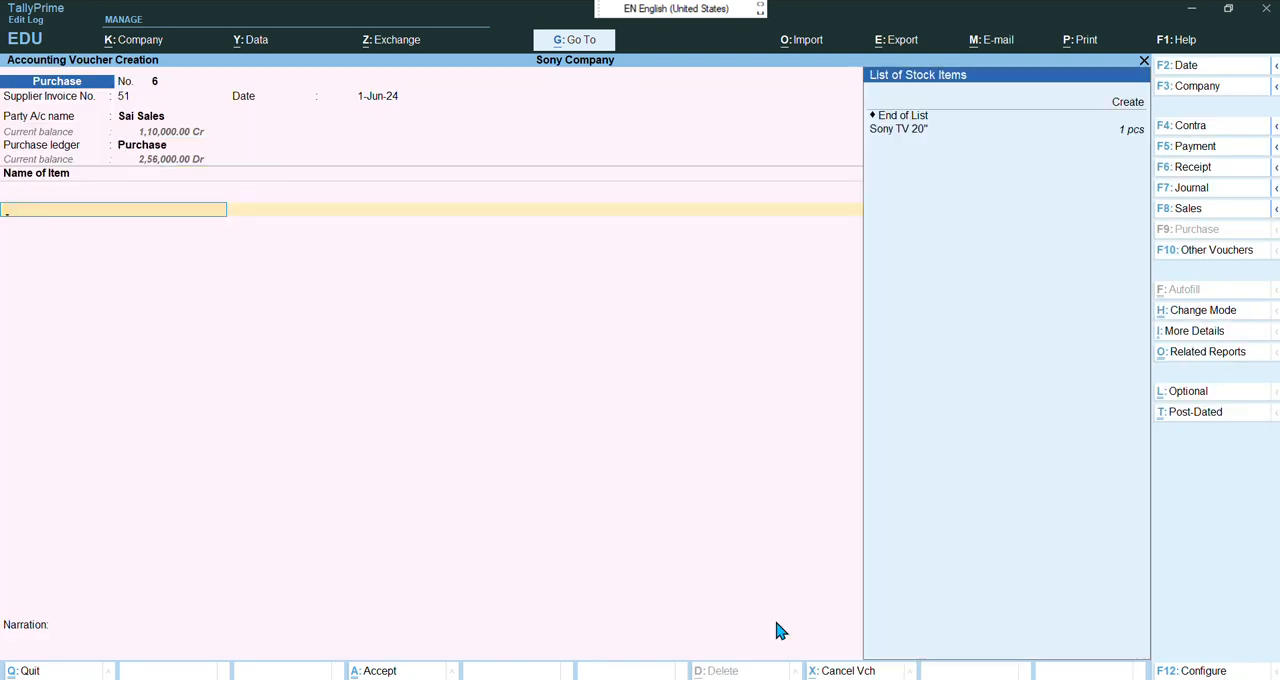
Add one Sony TV 20" at a rate of 21,000 to the purchase voucher's item list
key("Down")
key("Down")
key("Down")
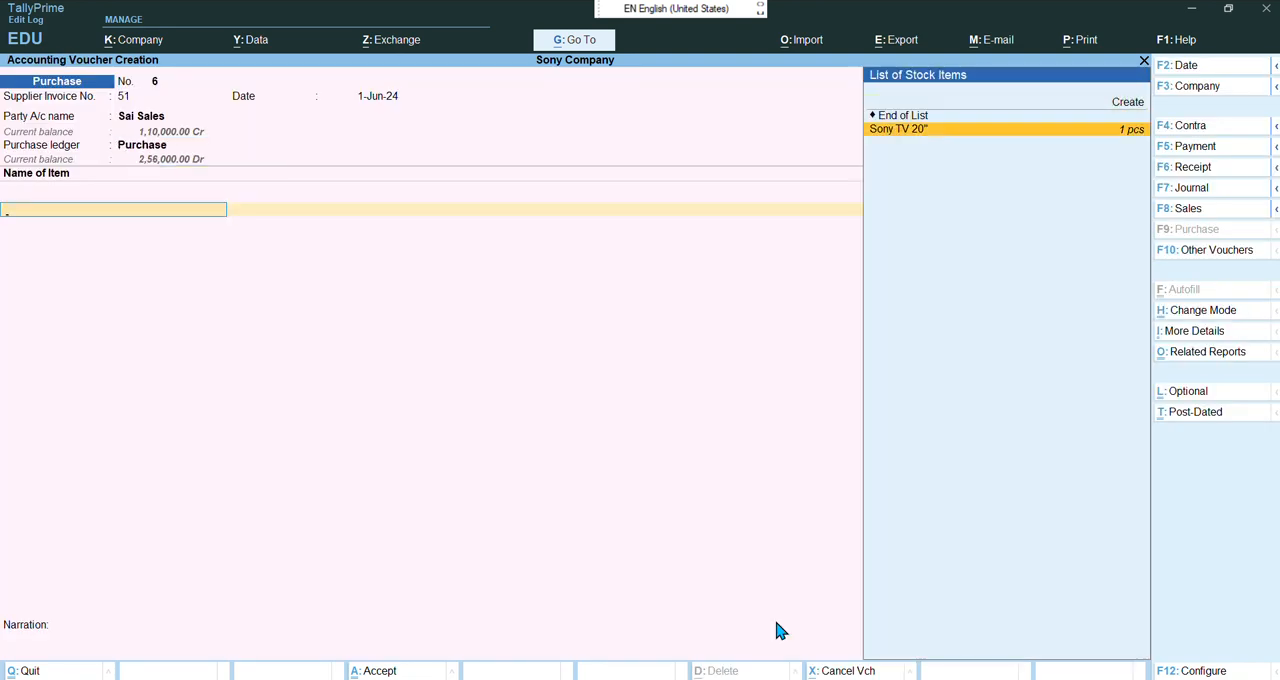
key("Return")
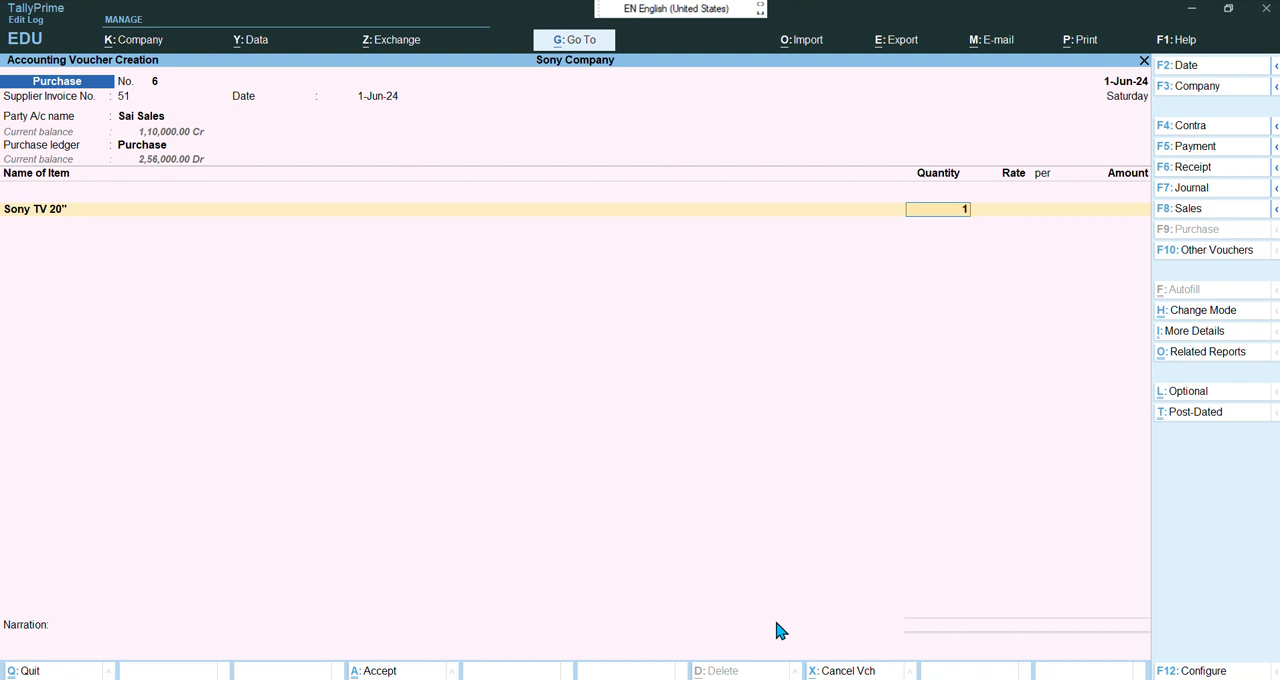
type("1")
key("Return")
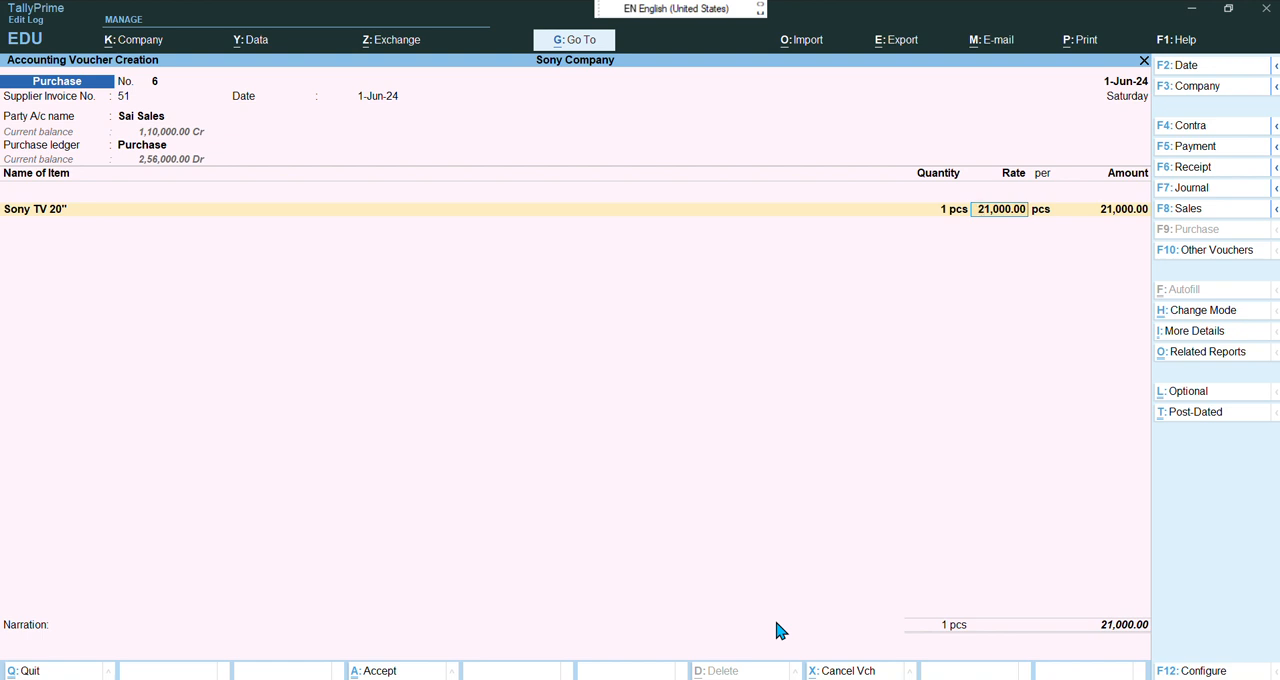
key("Return")
key("Return")
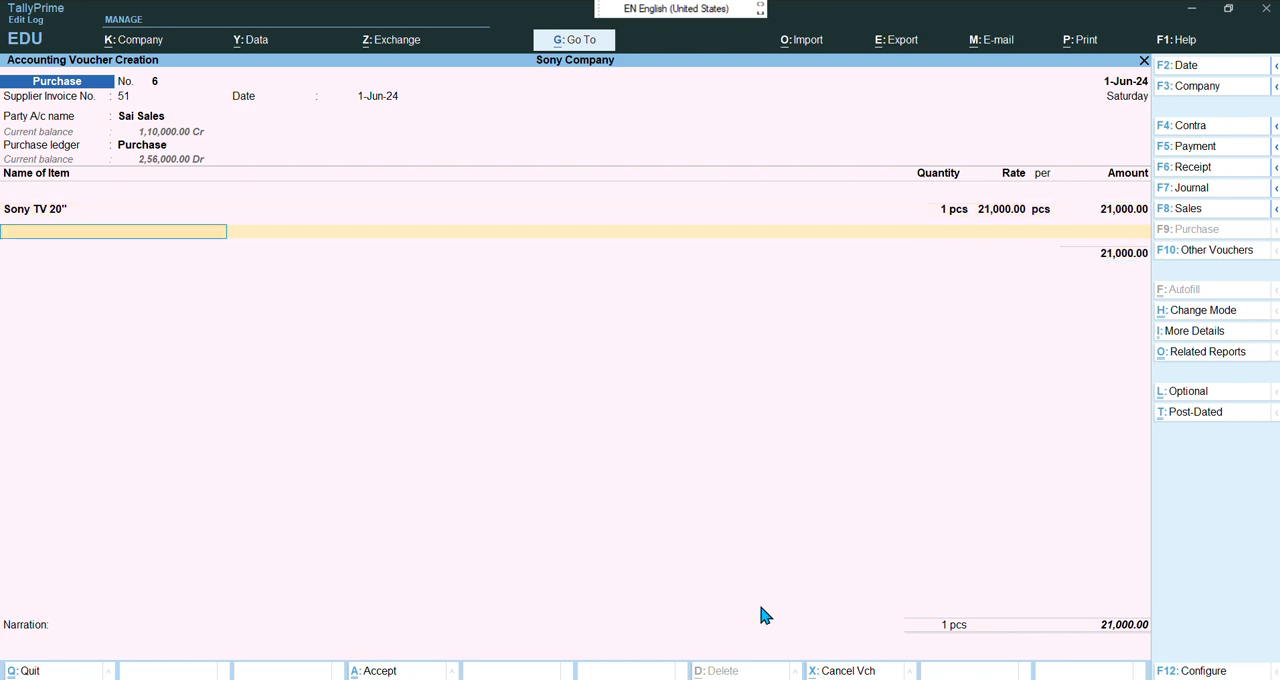
Enter bill-wise details as New Ref 51 with 15 days credit, then accept the purchase voucher
key("Return")
key("Return")
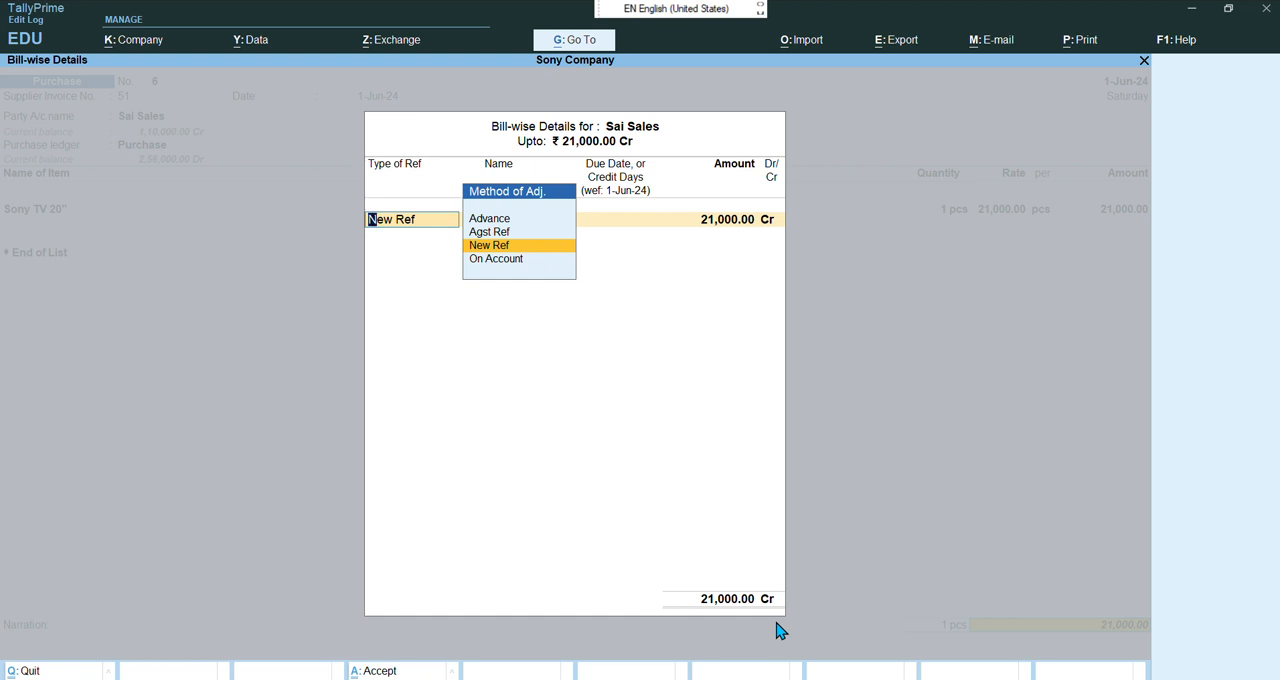
key("Return")
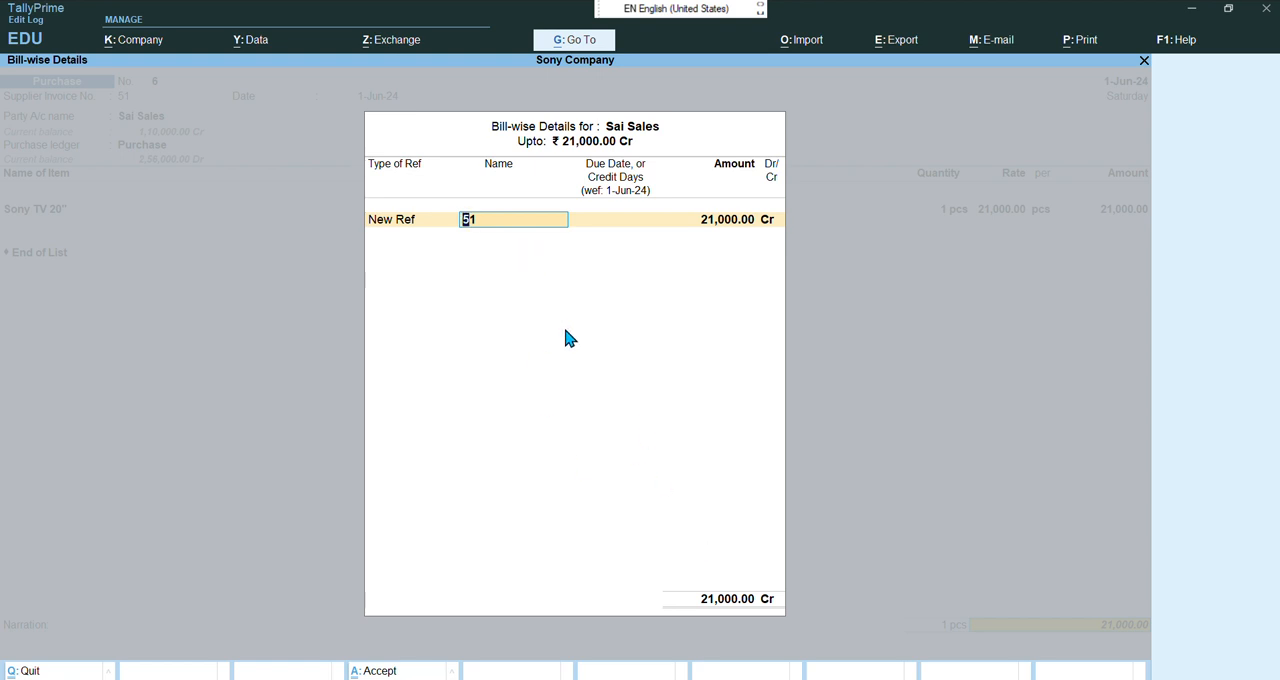
key("Return")
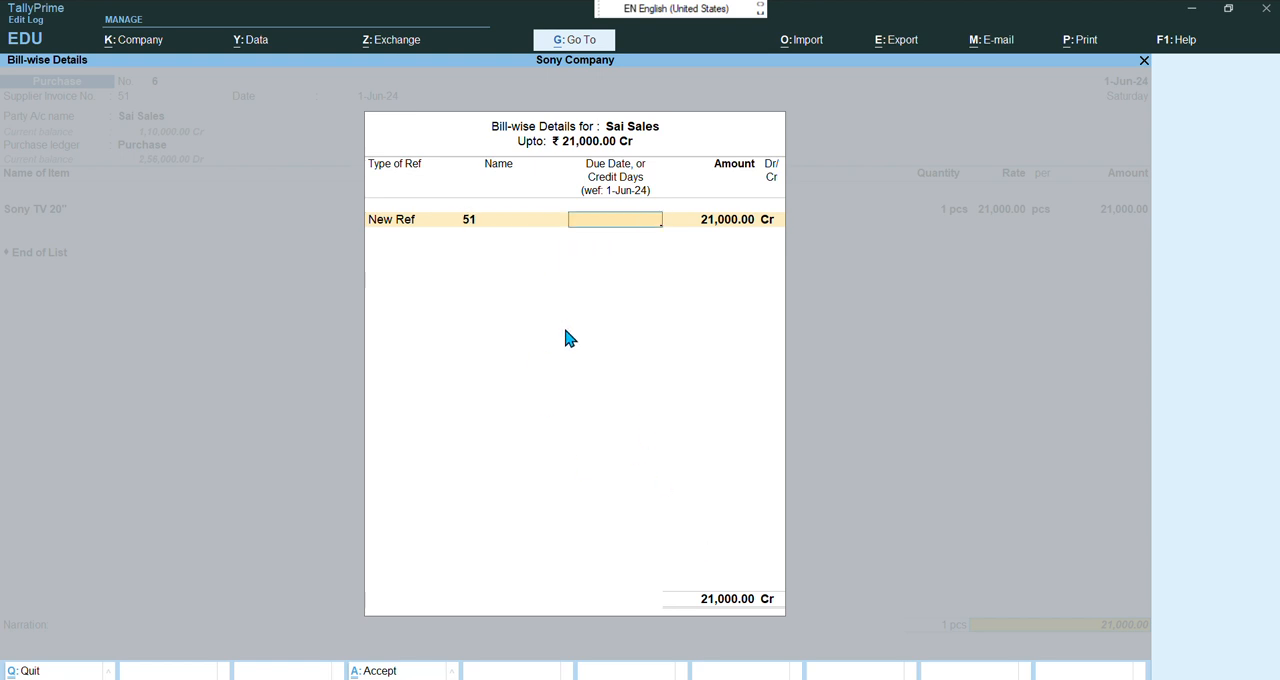
type("15")
key("Return")
key("Return")
key("Return")
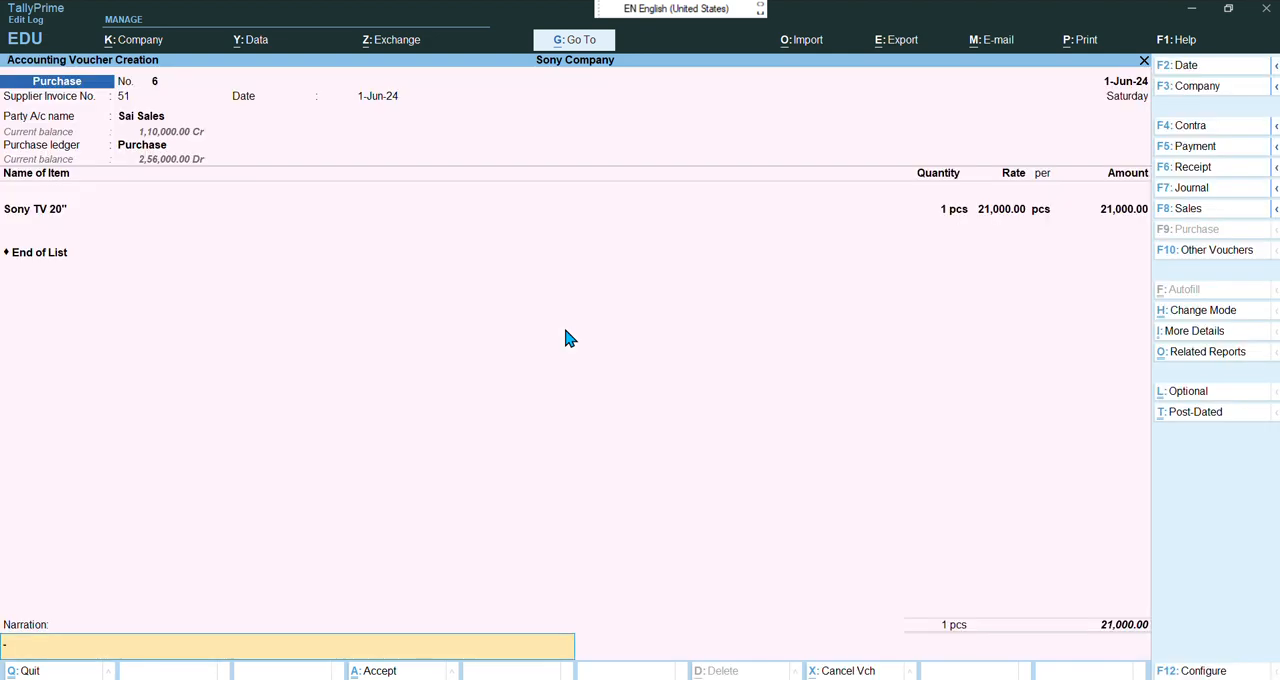
key("Return")
key("Return")
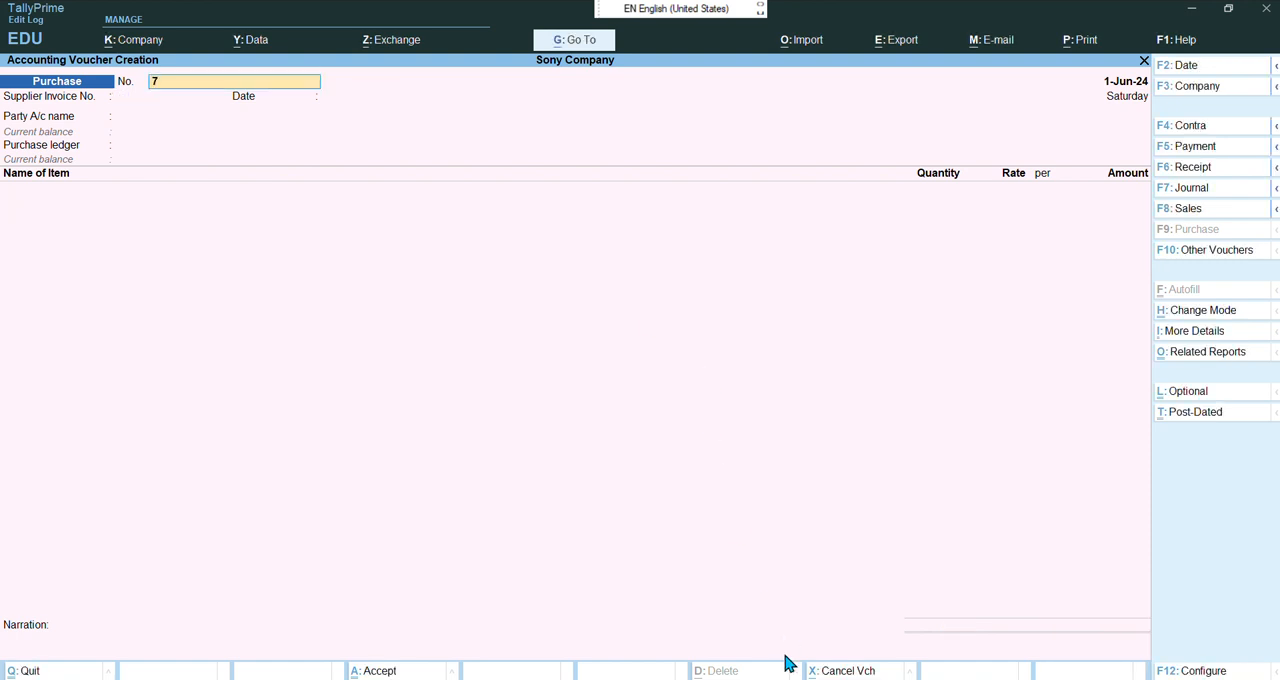
Switch to the PDF to read the Bharat Enterprises sales exercise, then return to TallyPrime
mouse_move(736, 679)
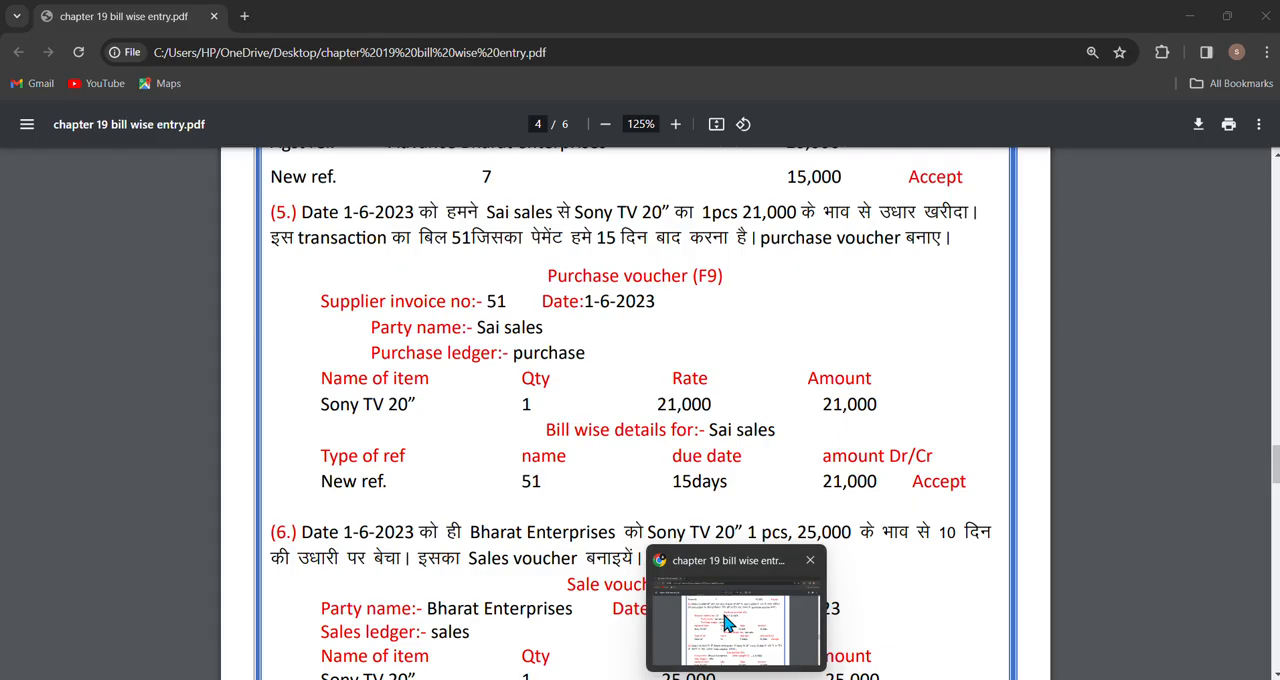
left_click(729, 627)
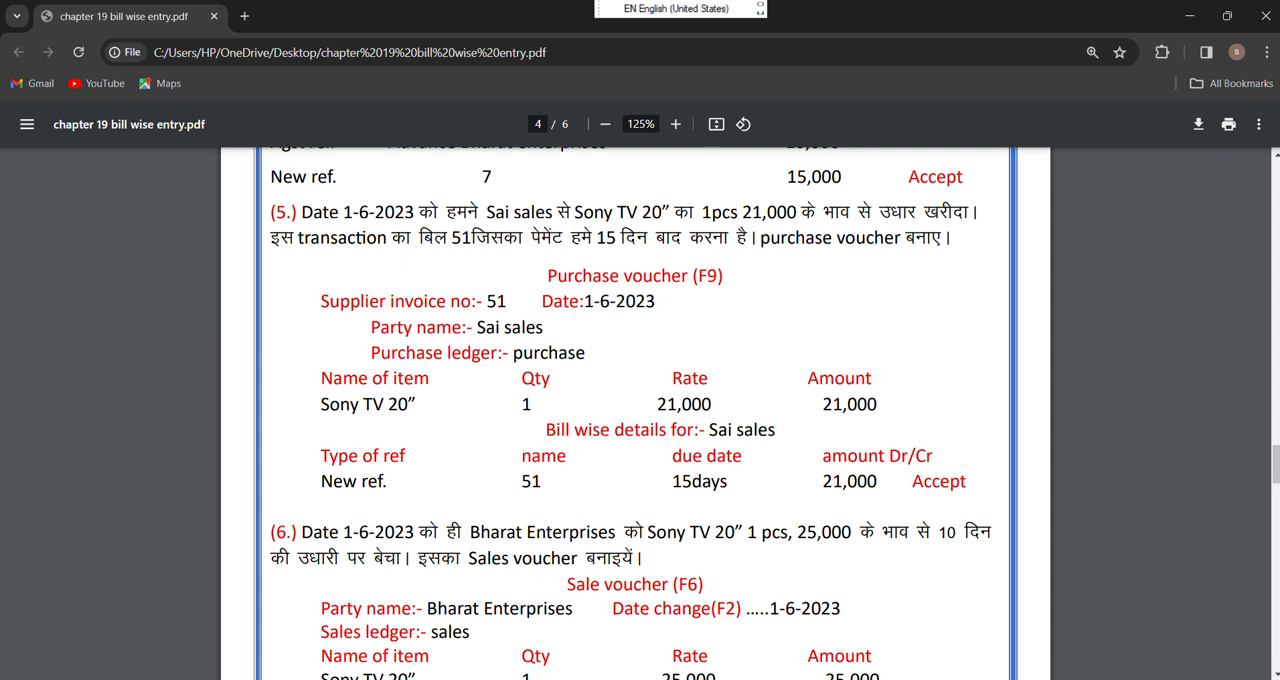
mouse_move(736, 679)
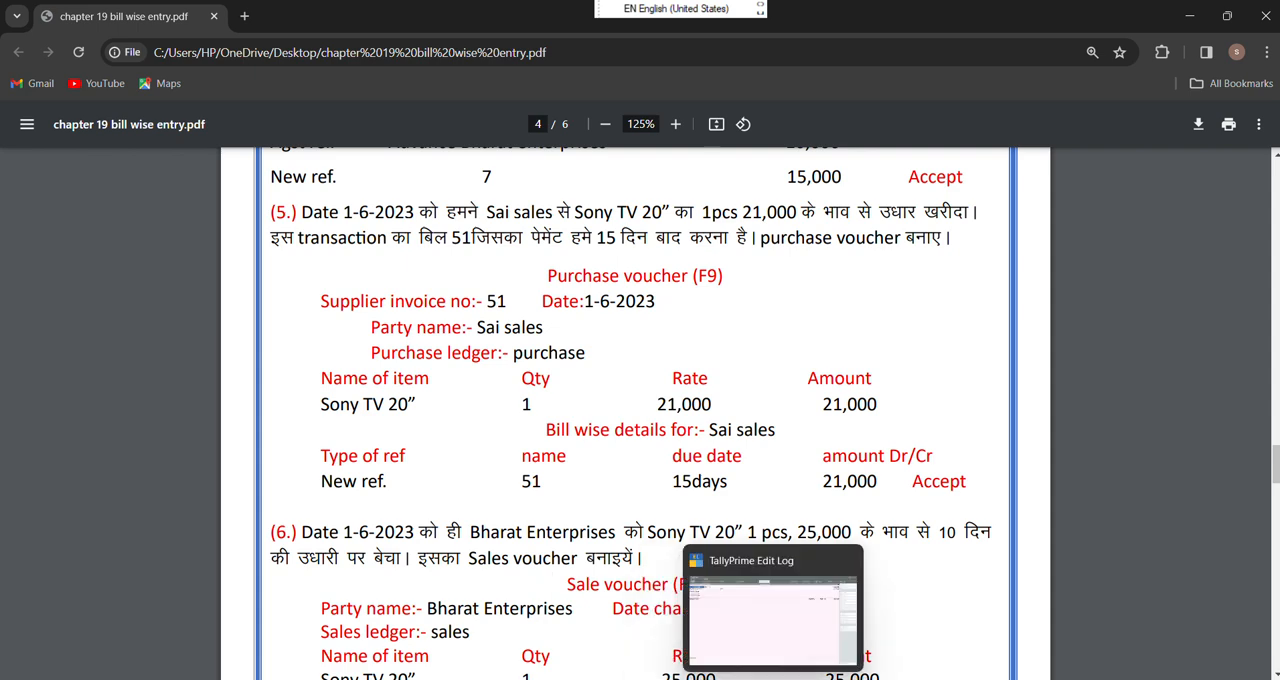
left_click(760, 663)
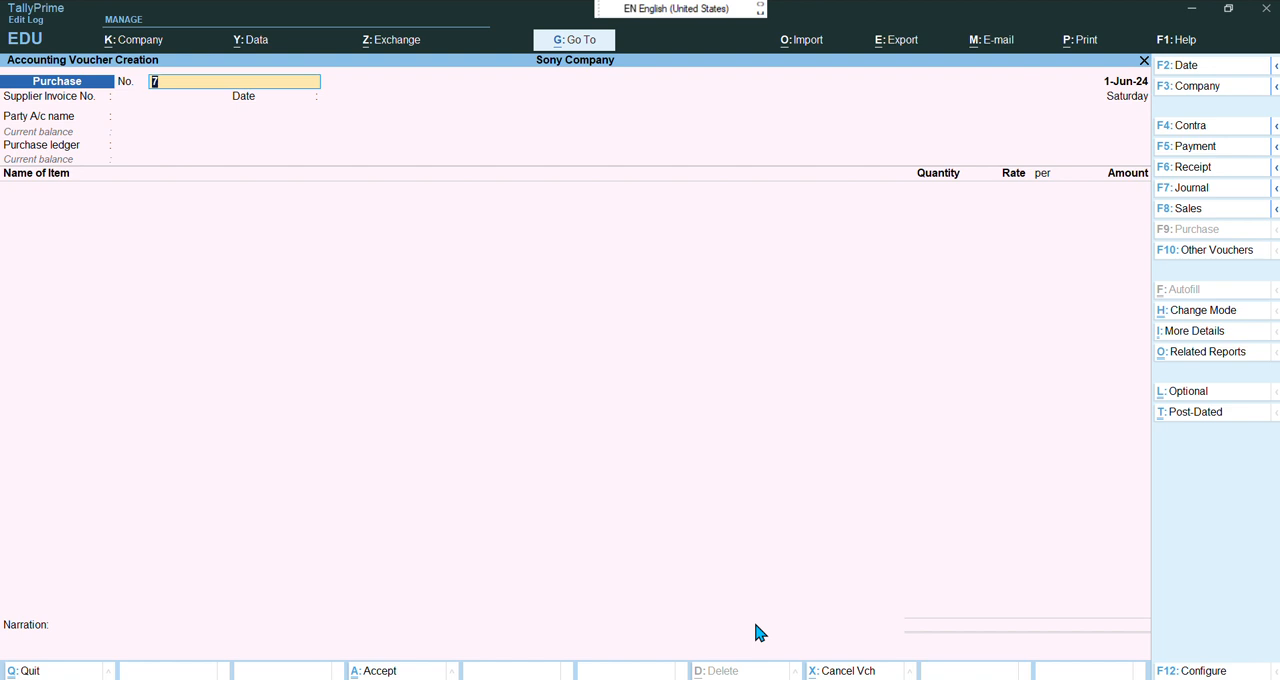
Switch to a sales voucher and change its date to 1-6-2024
key("F8")
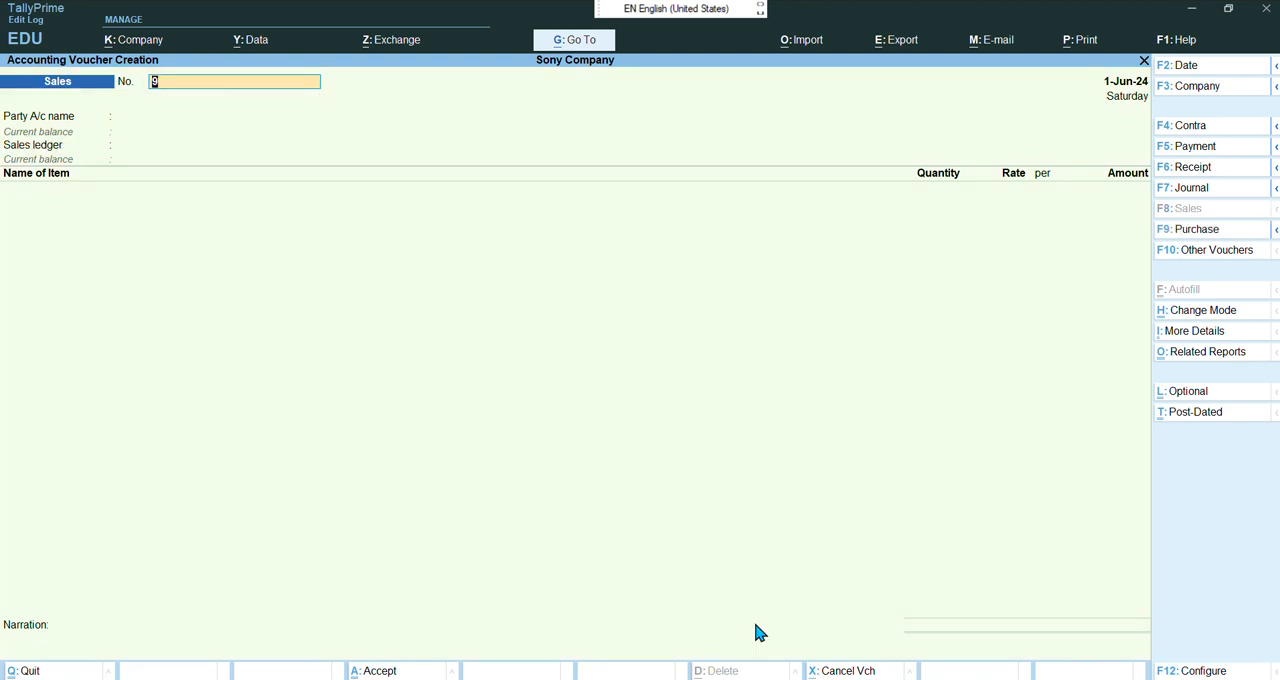
key("F2")
type("1")
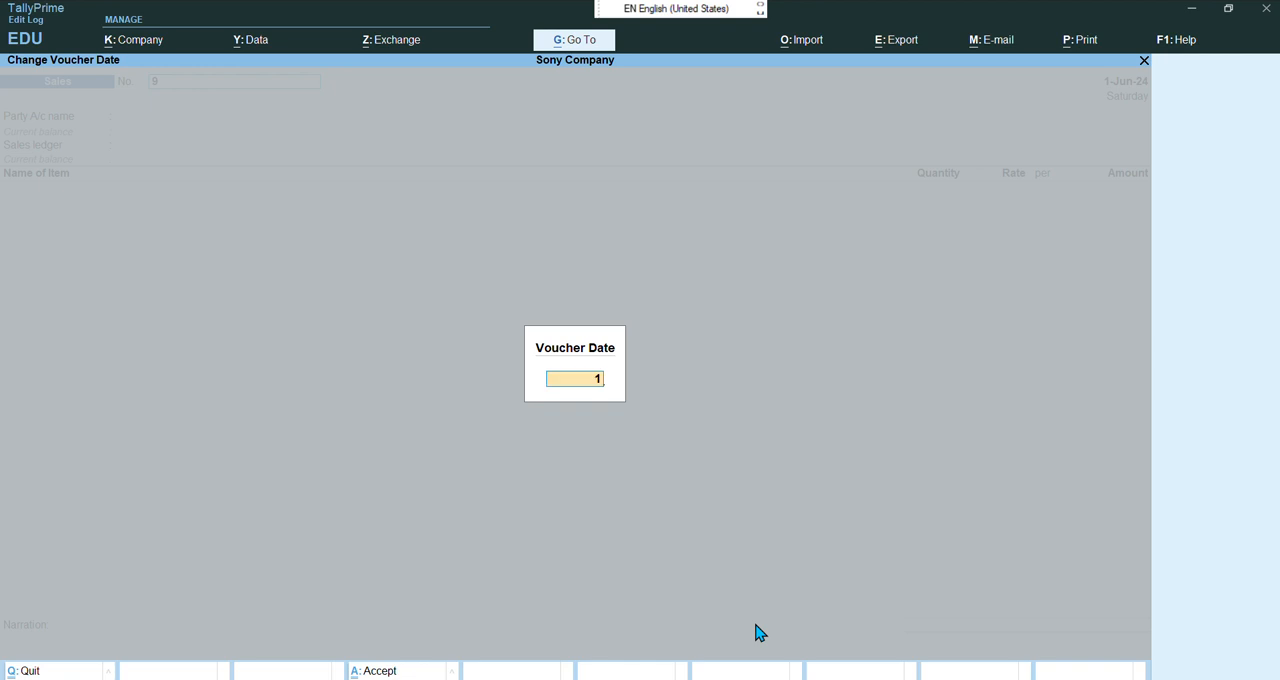
type("-6-2024")
key("Return")
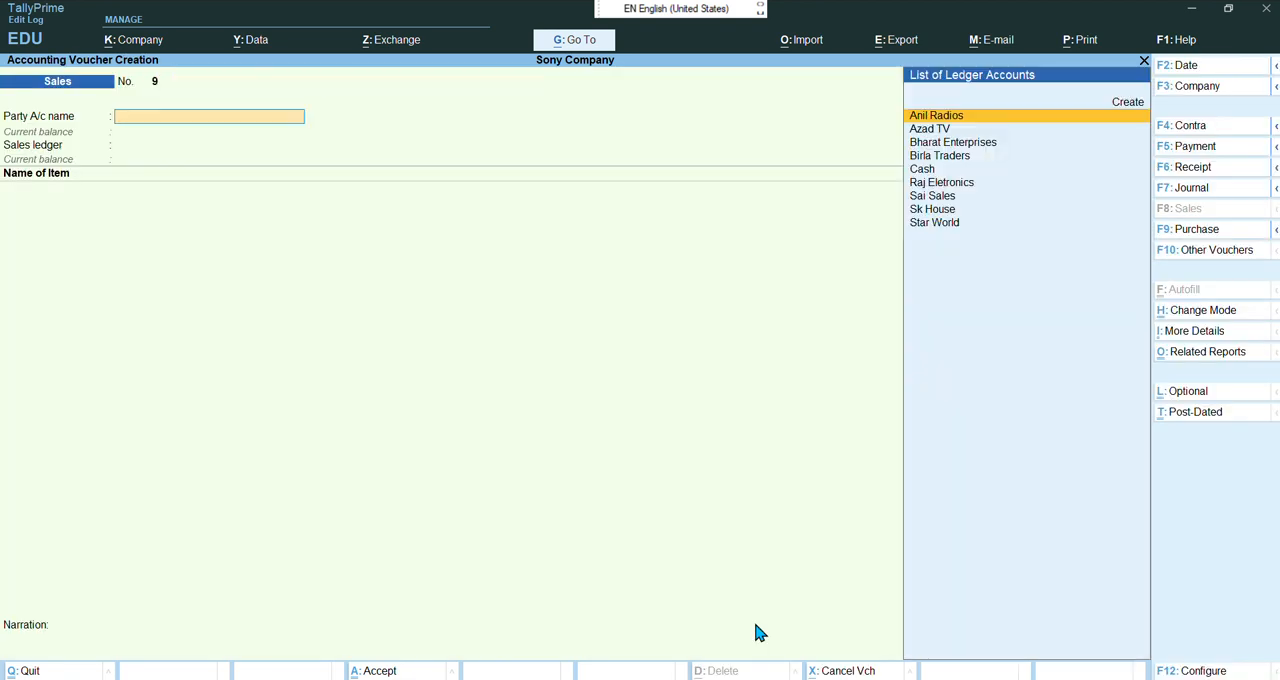
Select Bharat Enterprises as the party, skip dispatch and party details, and choose Sale as the sales ledger
key("Down")
key("Down")
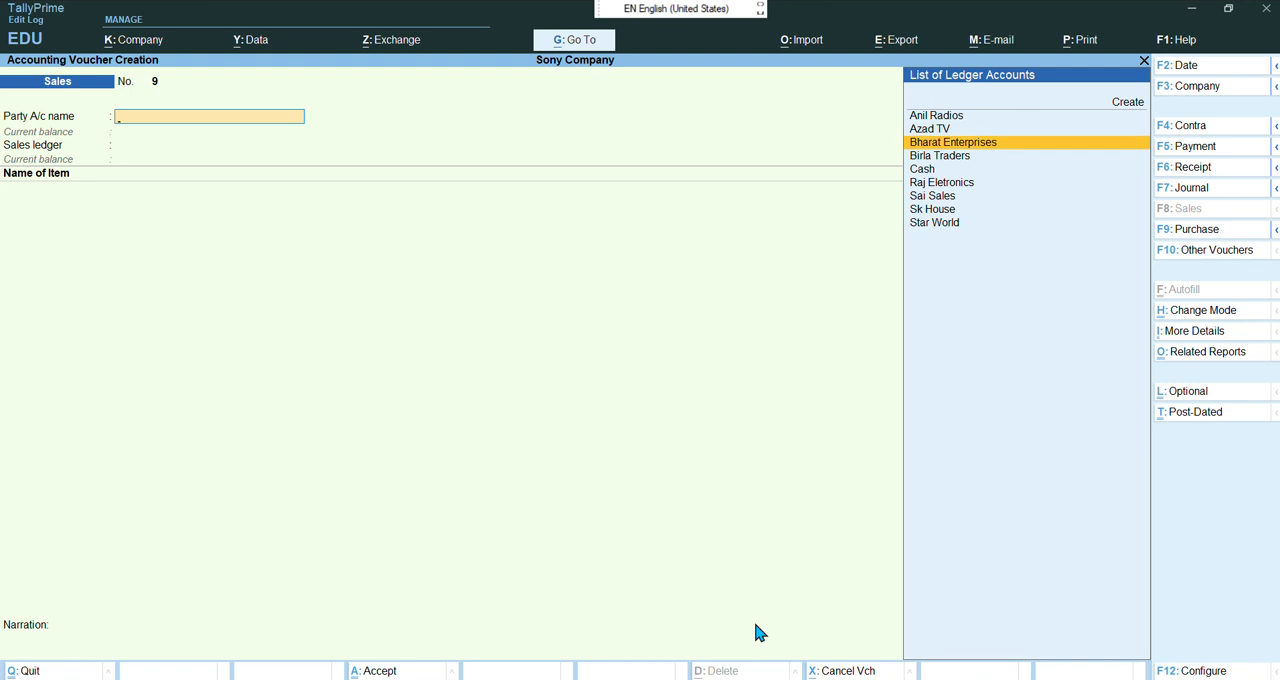
key("Return")
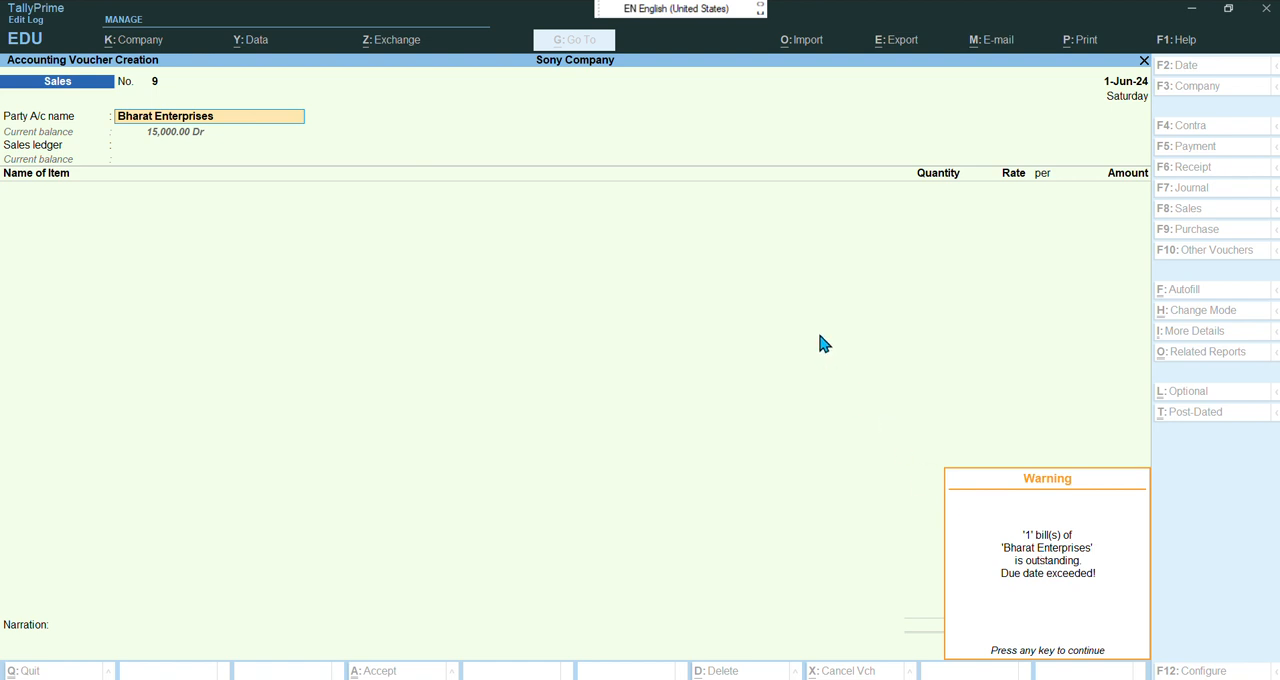
key("Return")
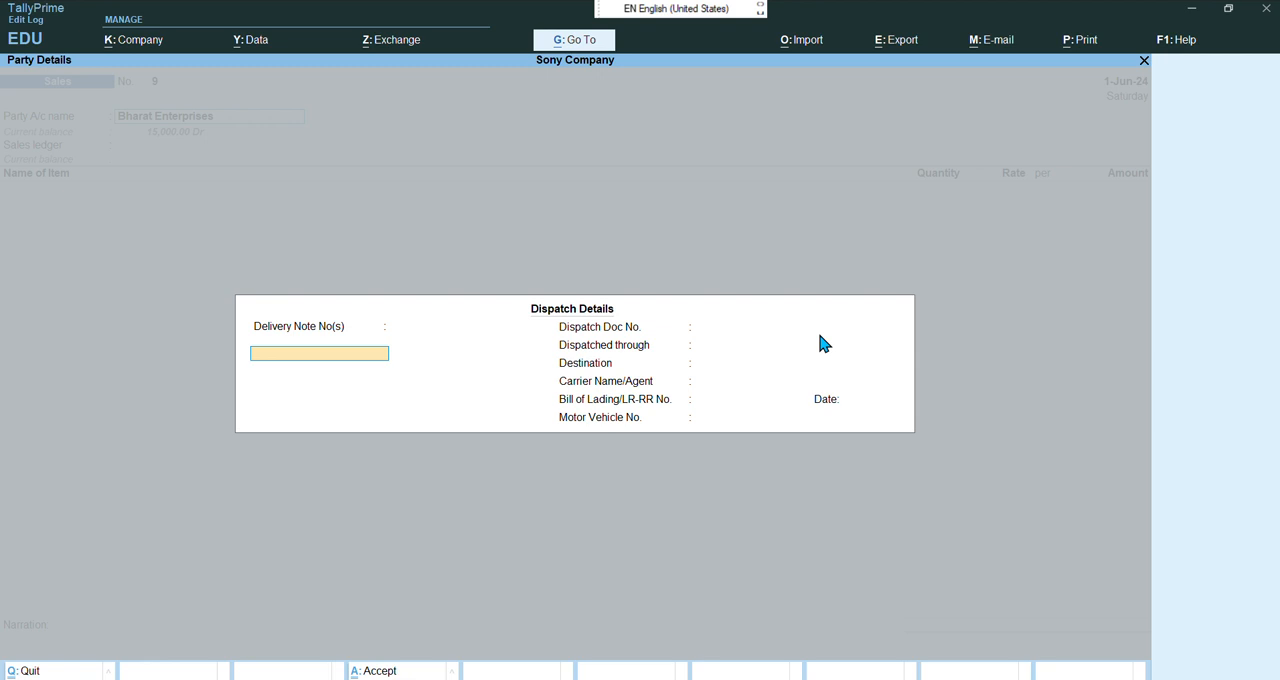
key("Return")
key("Return")
key("Return")
key("Return")
key("Return")
key("Return")
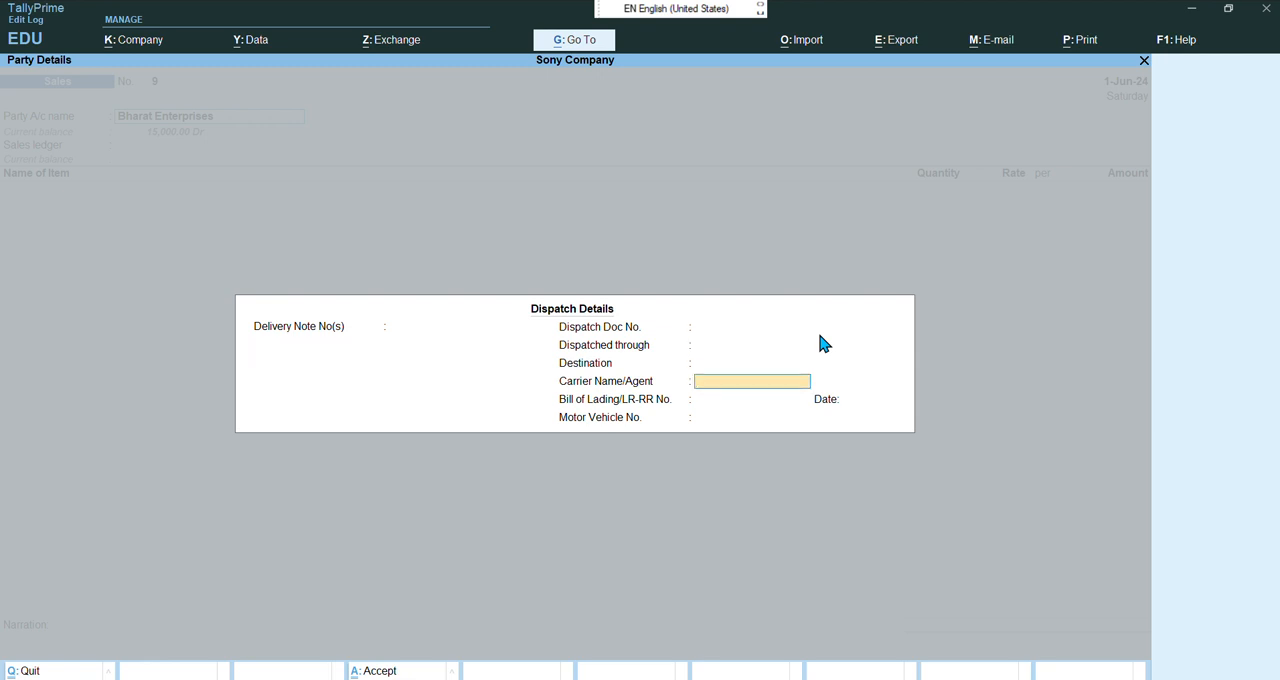
key("Return")
key("Return")
key("Return")
key("Return")
key("Return")
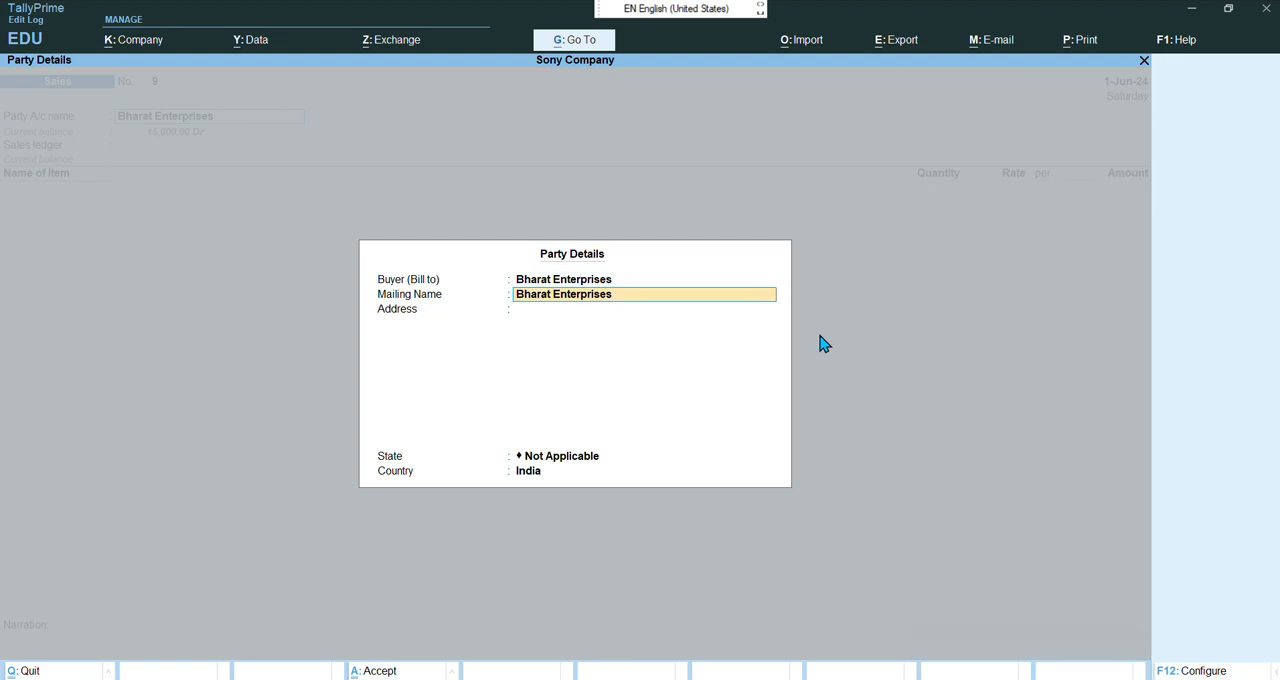
key("Return")
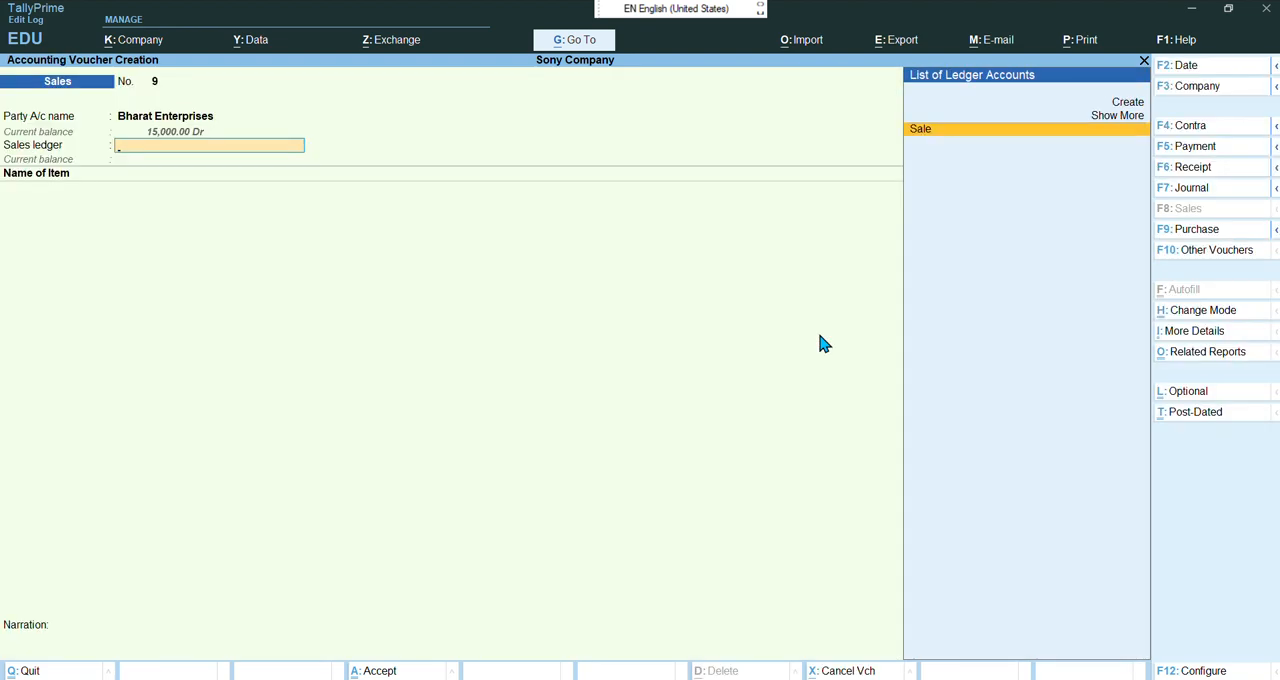
key("Return")
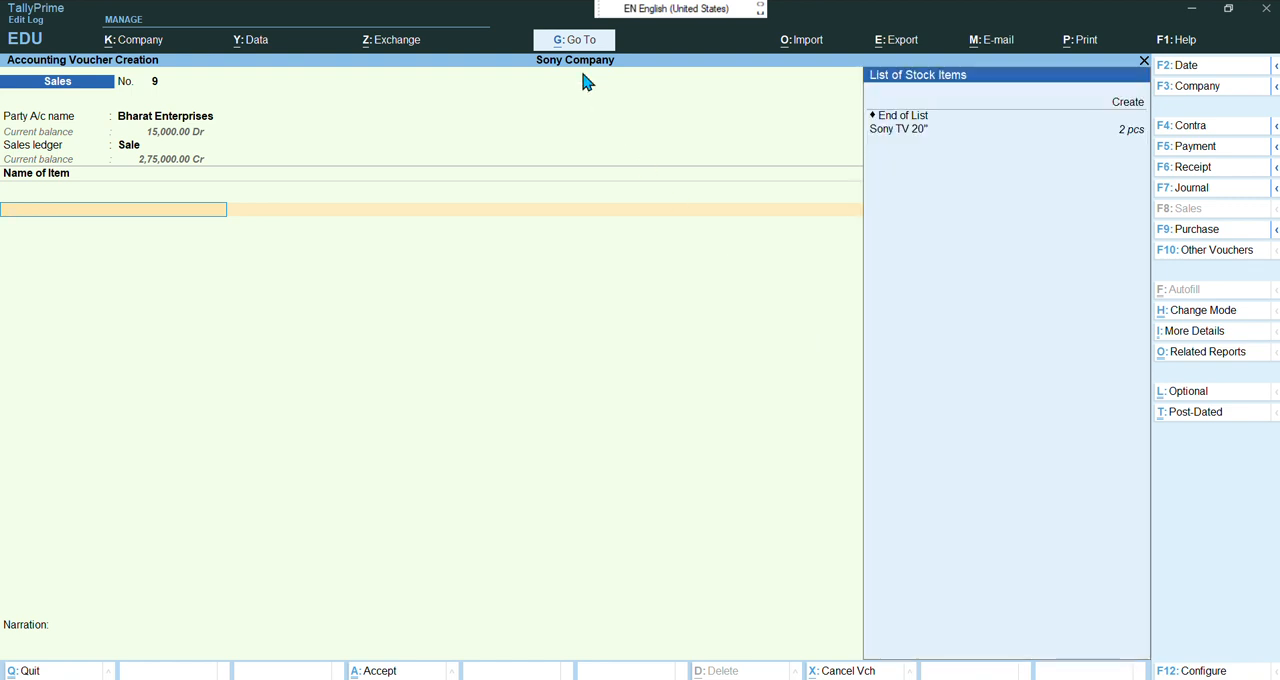
Add one Sony TV 20" at a rate of 25,000 to the sales voucher's item list
left_click(556, 33)
left_click(597, 300)
key("Down")
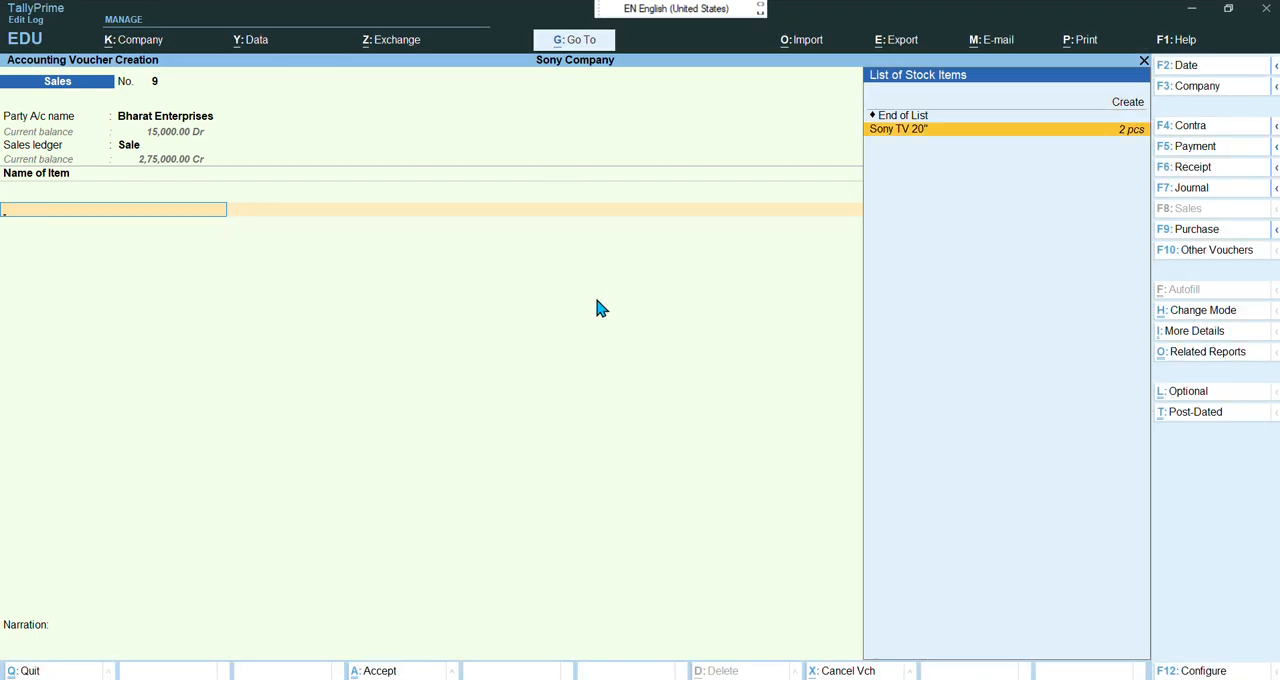
key("Return")
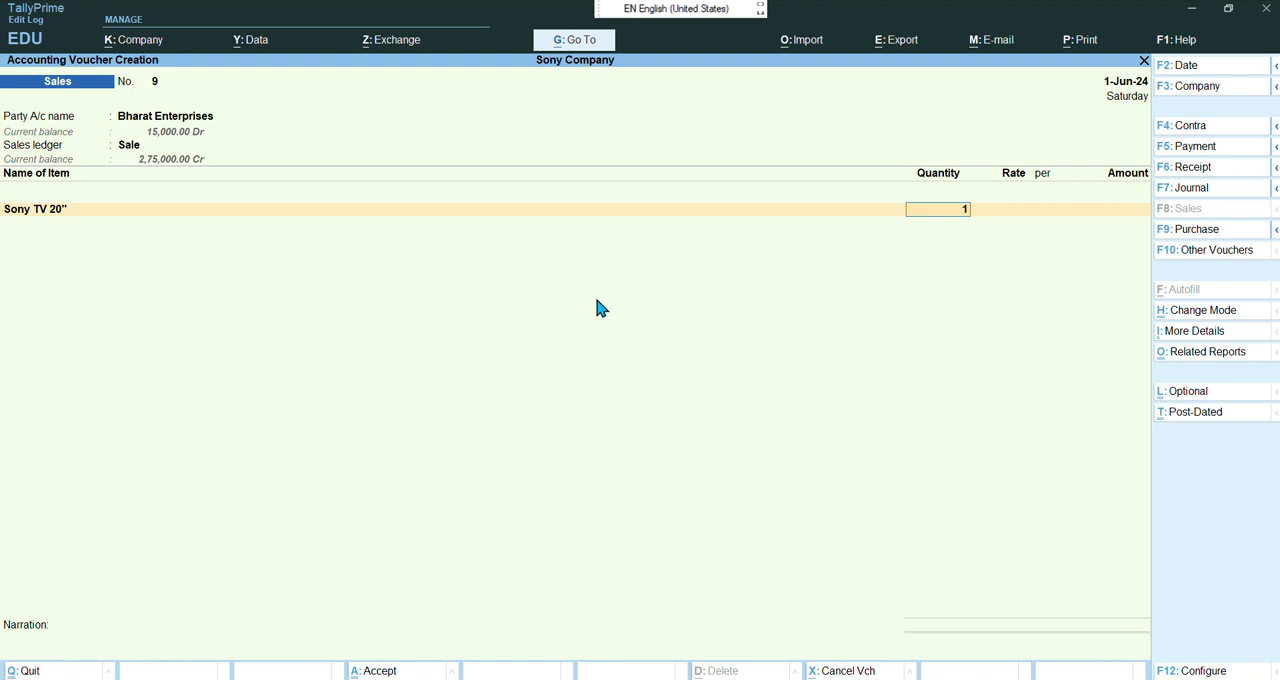
key("Return")
key("Return")
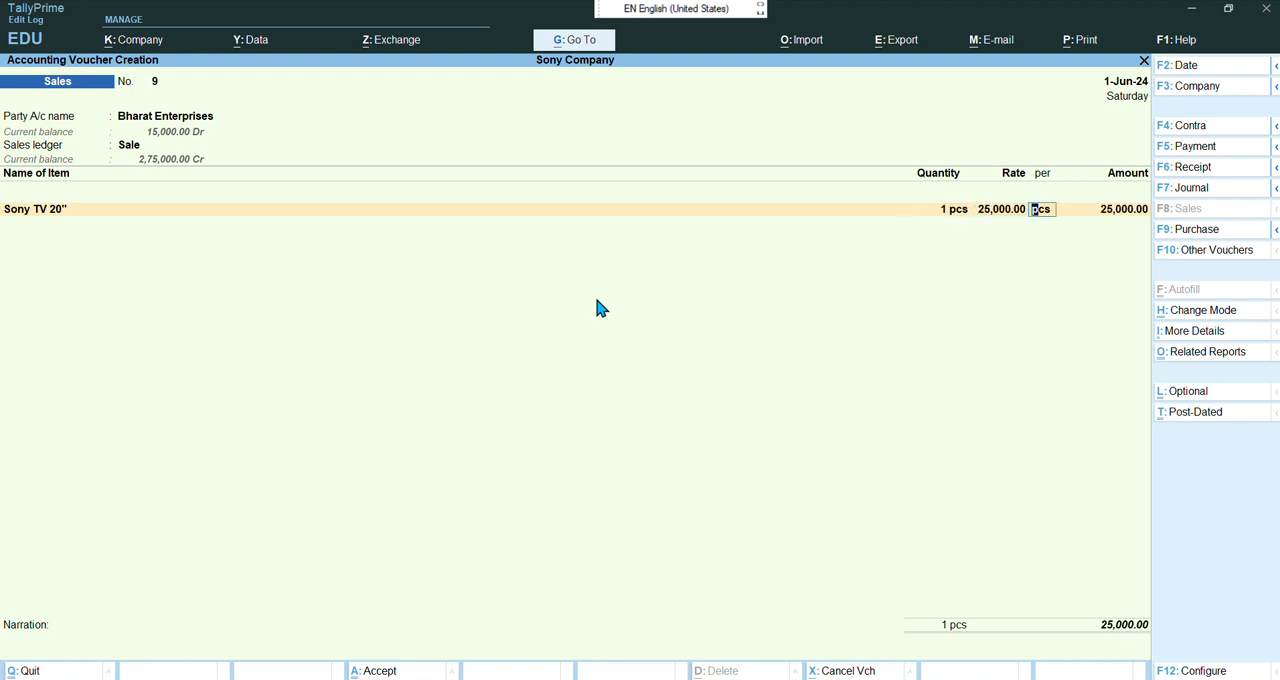
key("Return")
Enter bill-wise details as New Ref 9 with 8 days credit, then accept the sales voucher
key("Return")
key("Return")
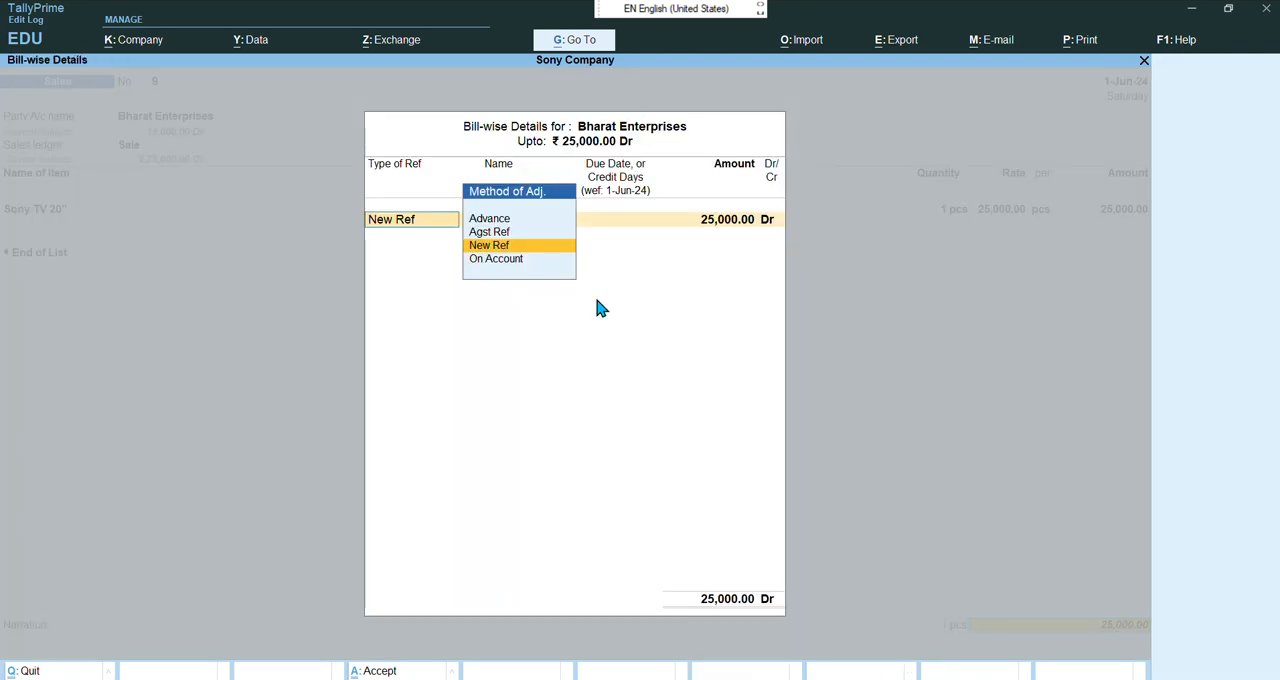
key("Return")
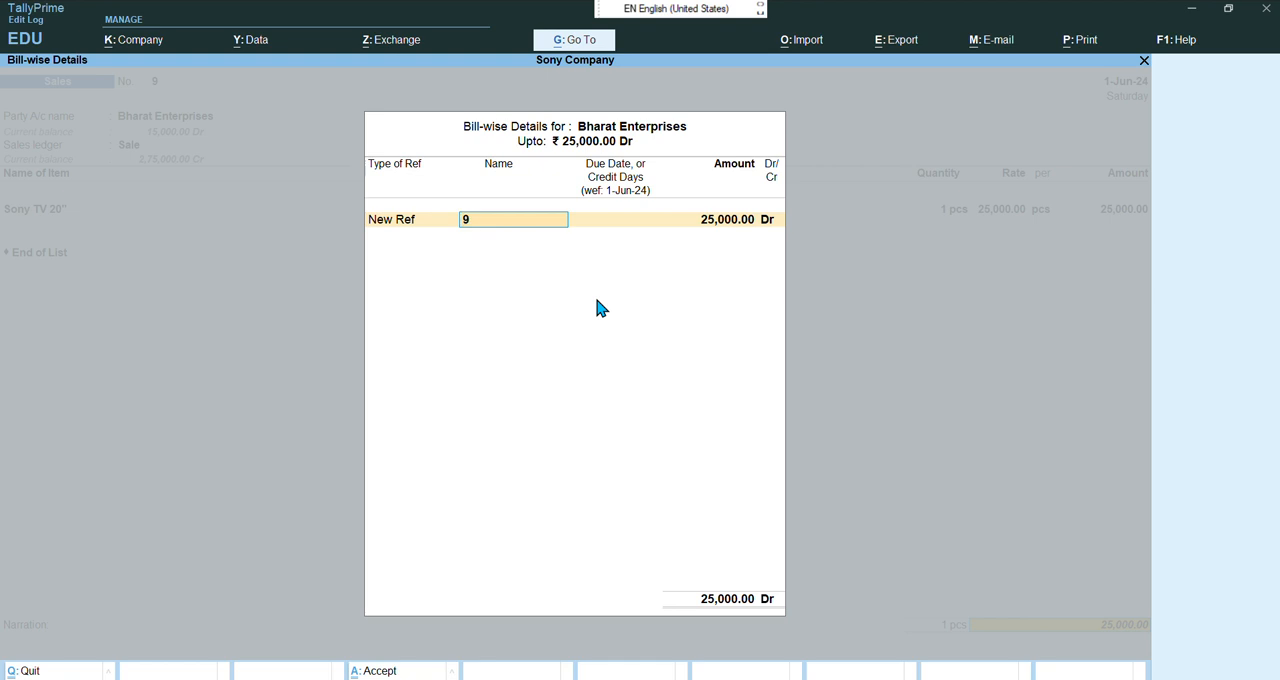
key("Return")
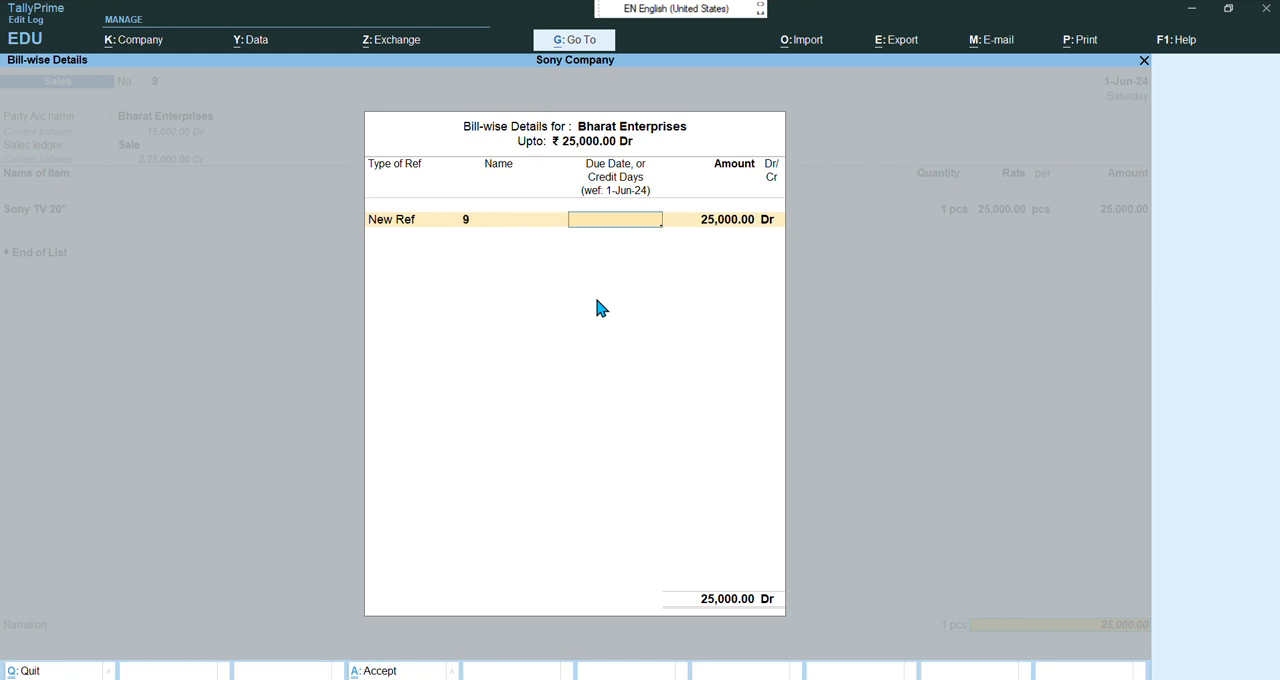
type("8")
key("Return")
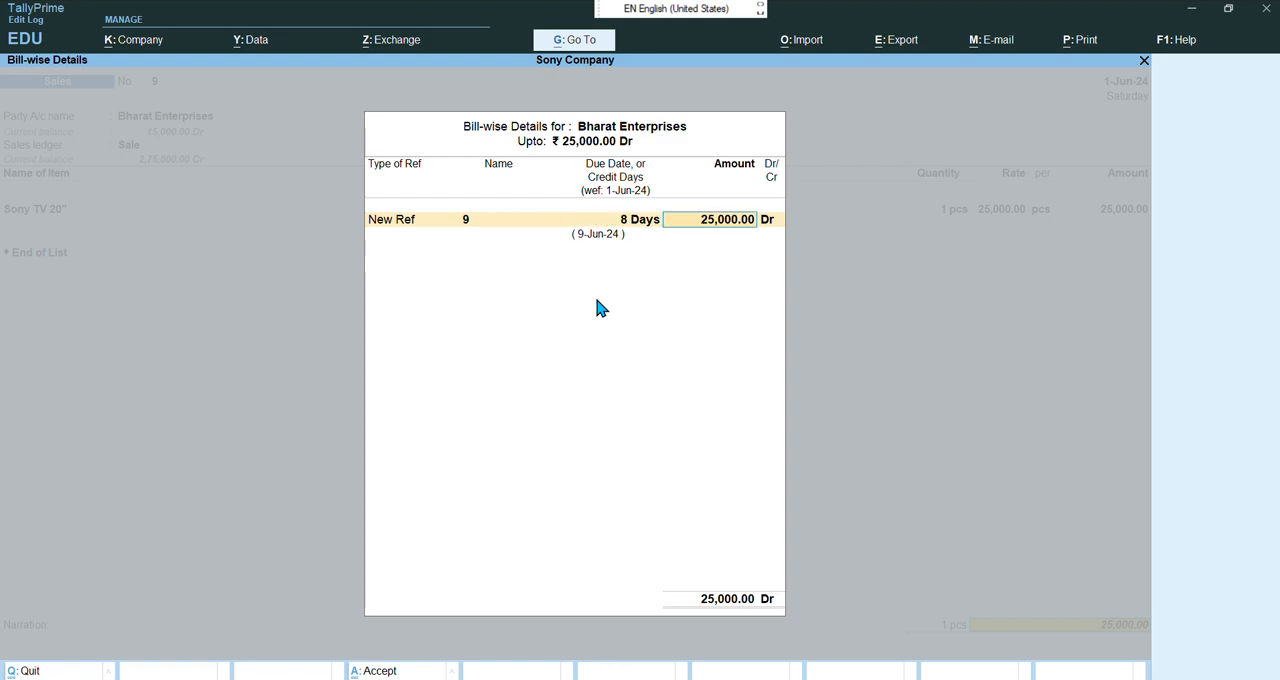
key("Return")
key("Return")
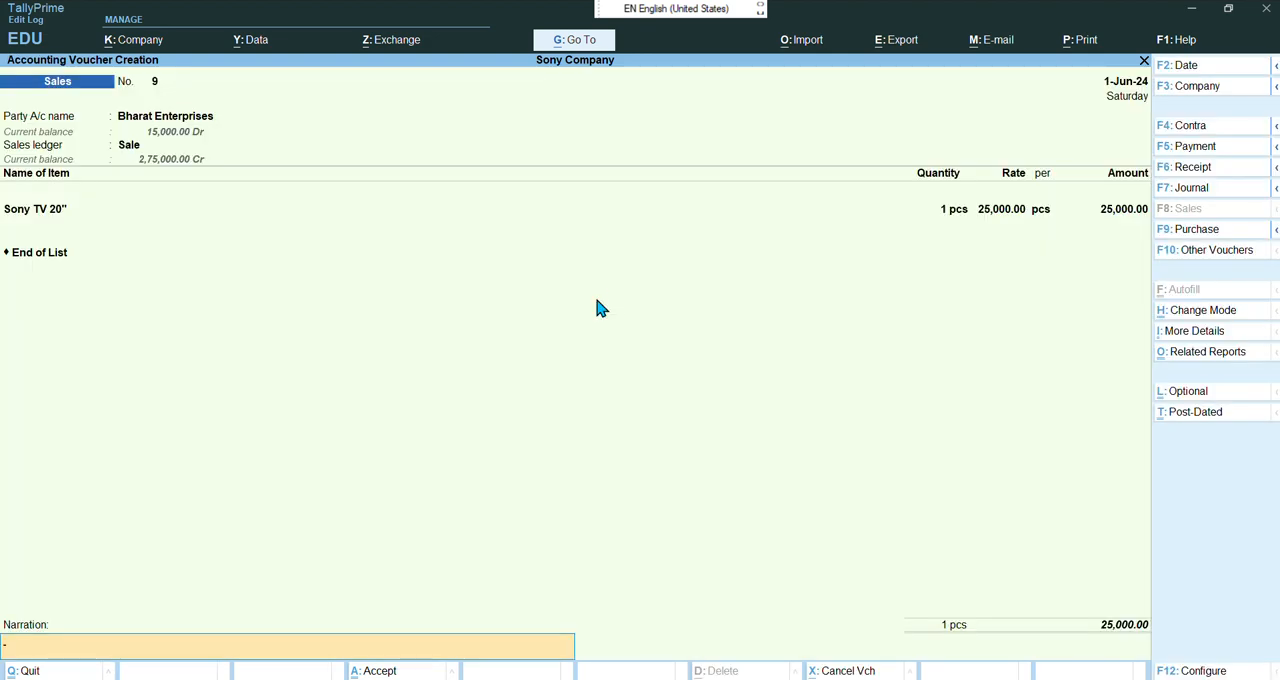
key("Return")
key("Return")
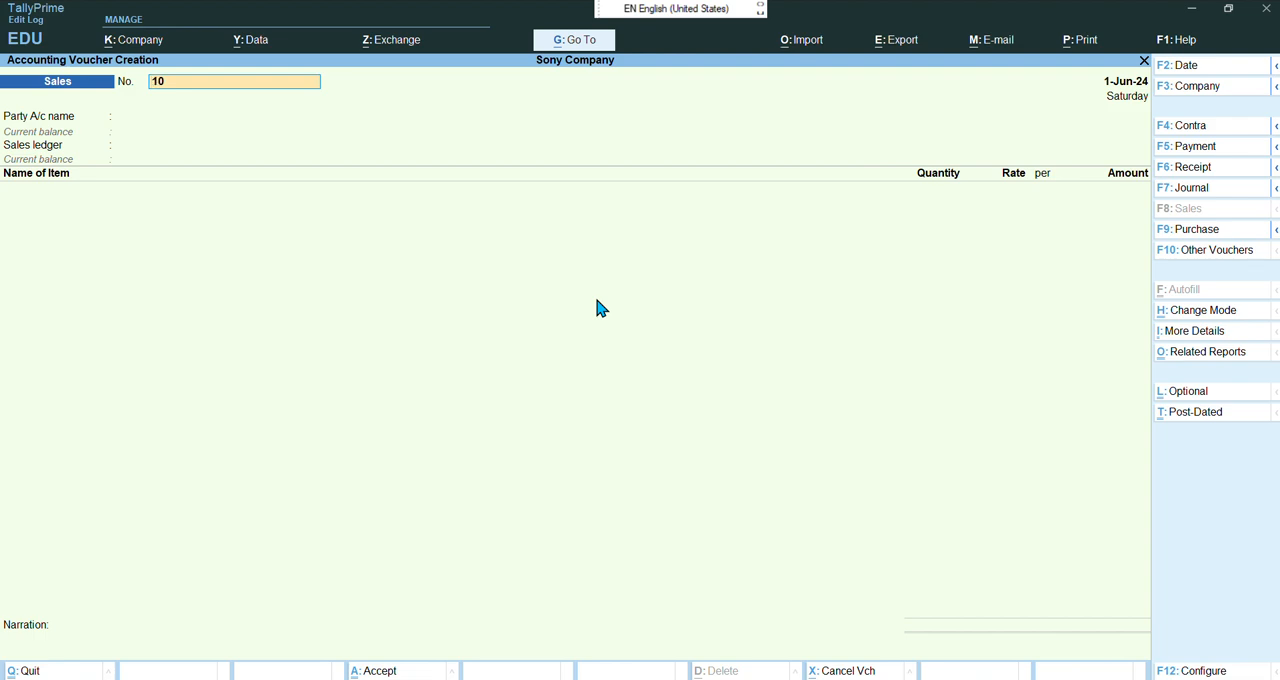
Close the empty sales voucher without saving and open the Outstandings Receivables report
key("BackSpace")
key("BackSpace")
key("Escape")
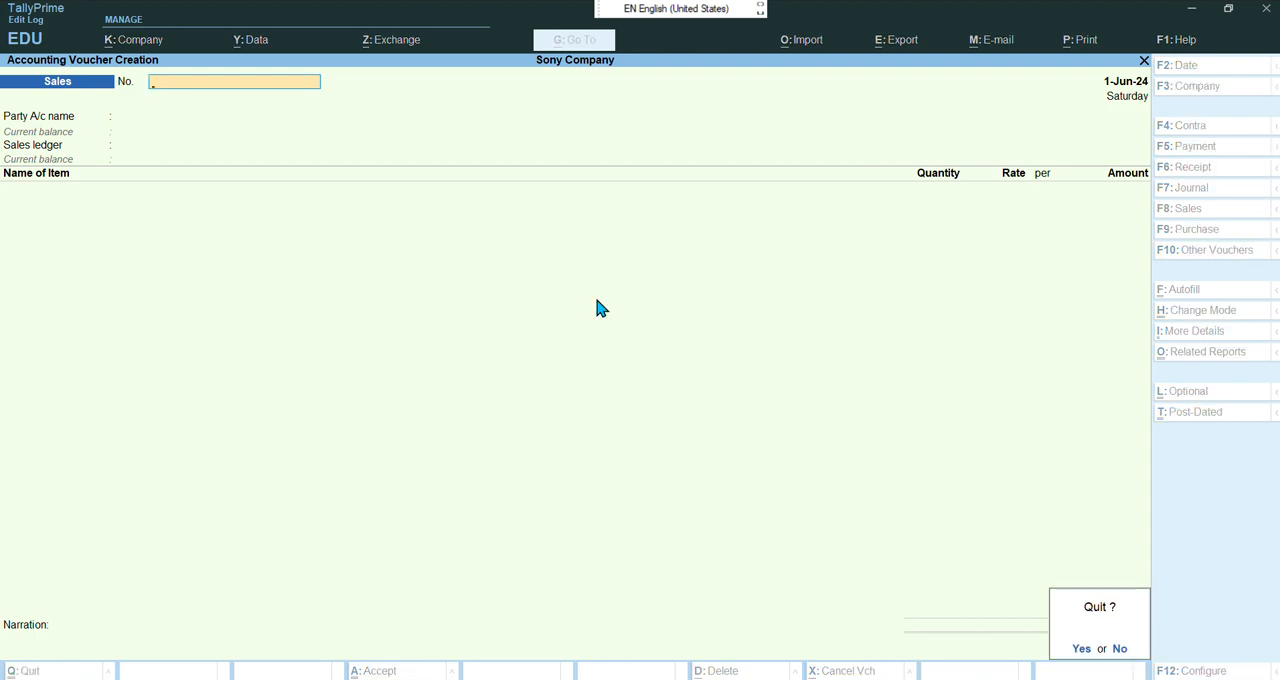
key("y")
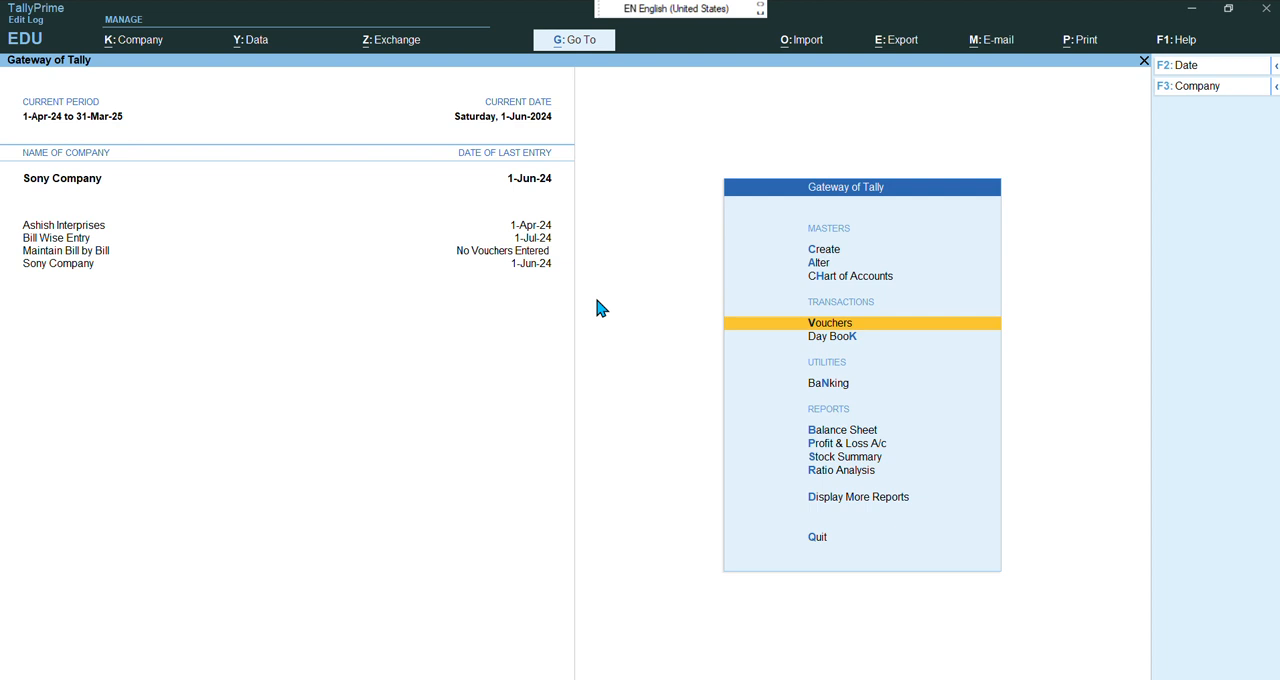
key("Down")
key("Down")
key("Down")
key("Down")
key("Down")
key("Down")
key("Down")
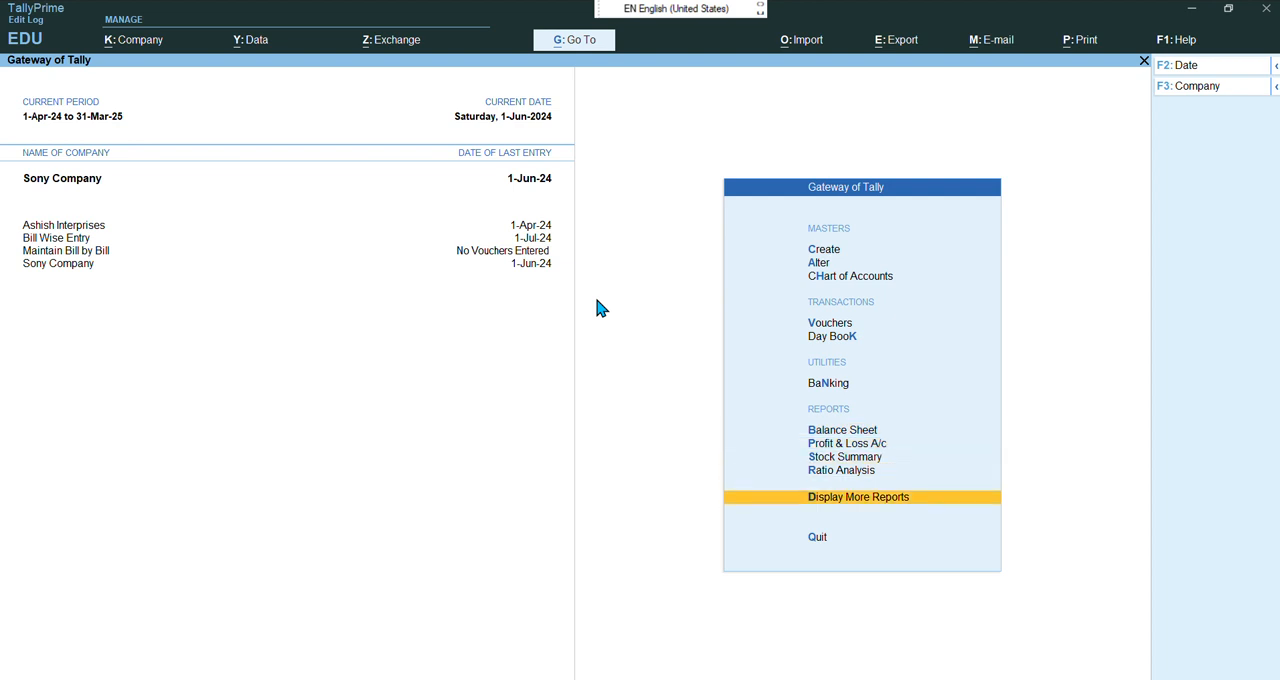
key("Return")
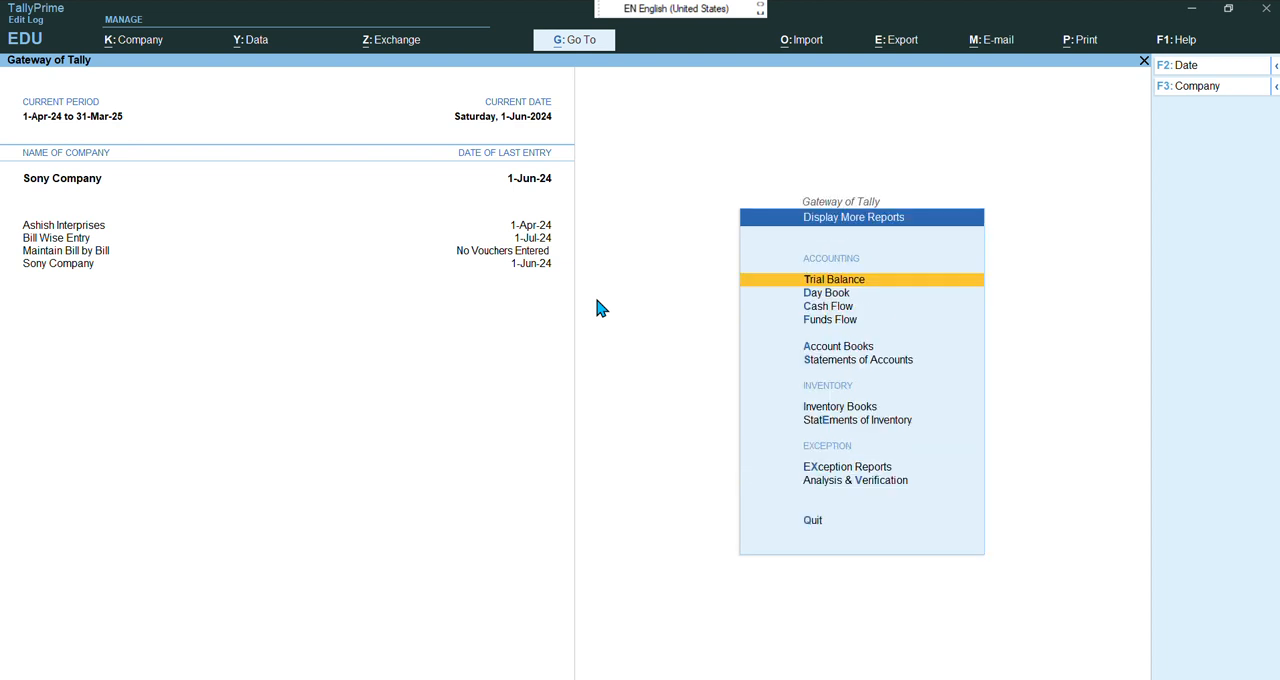
key("Down")
key("Down")
key("Down")
key("Down")
key("Down")
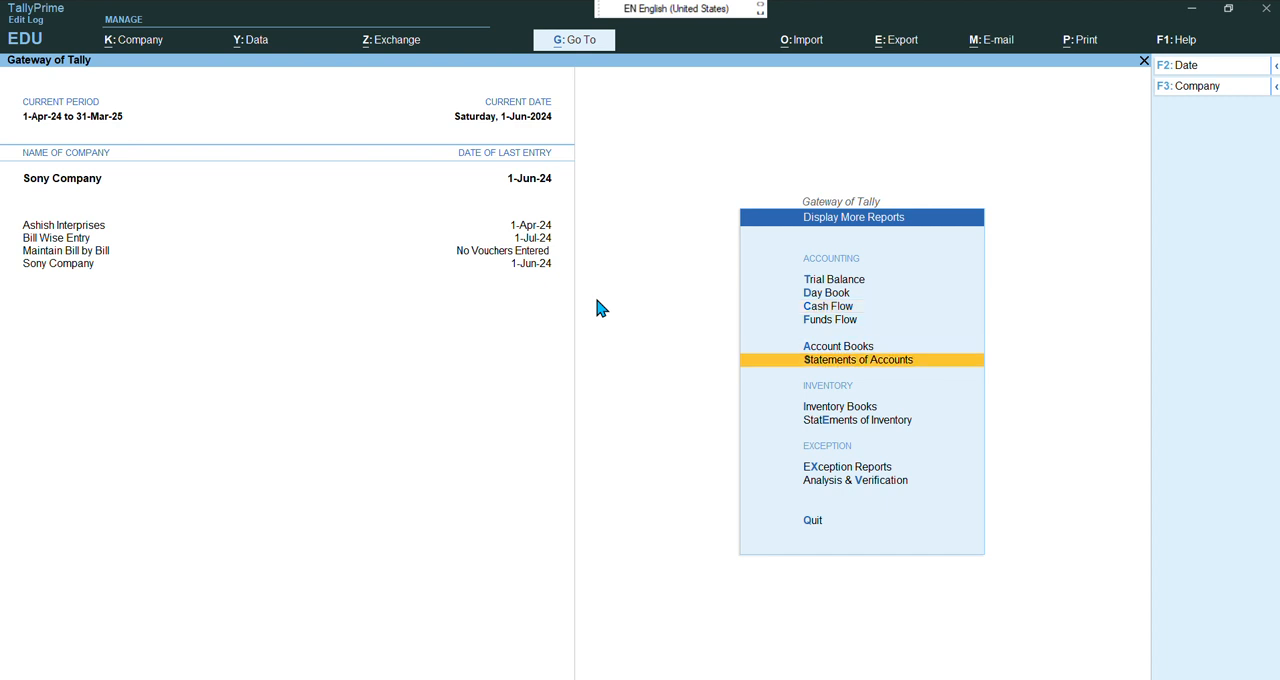
key("Return")
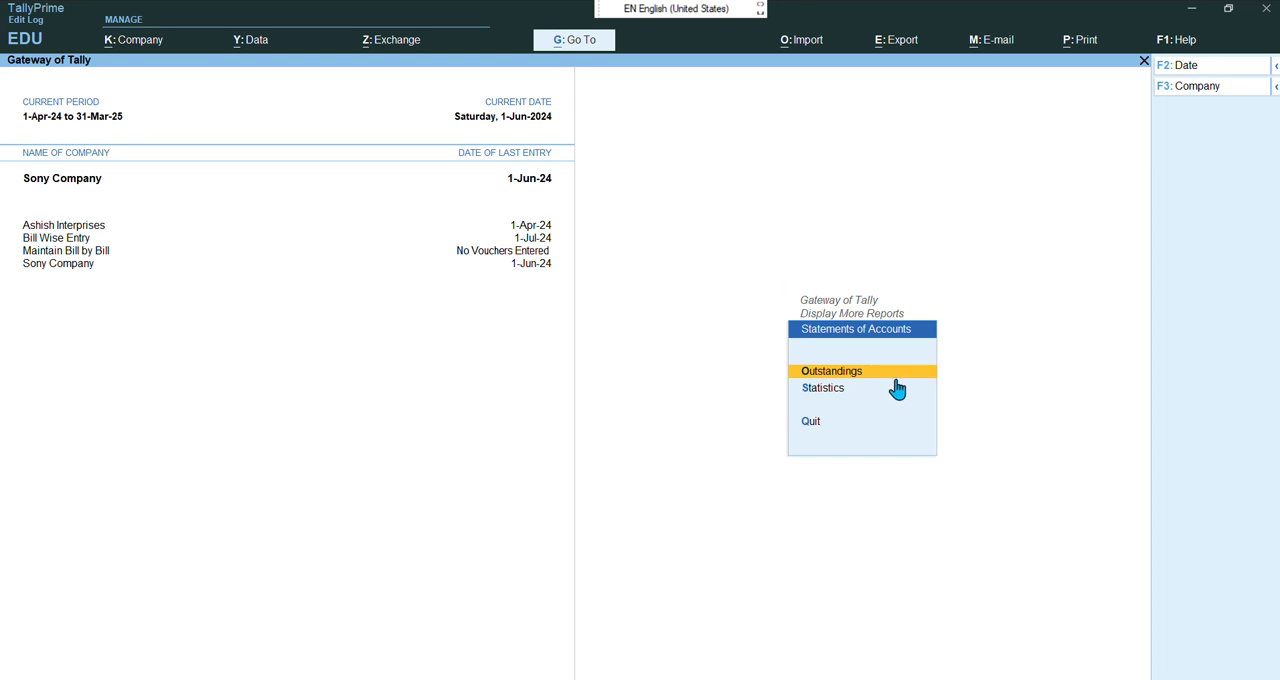
key("Return")
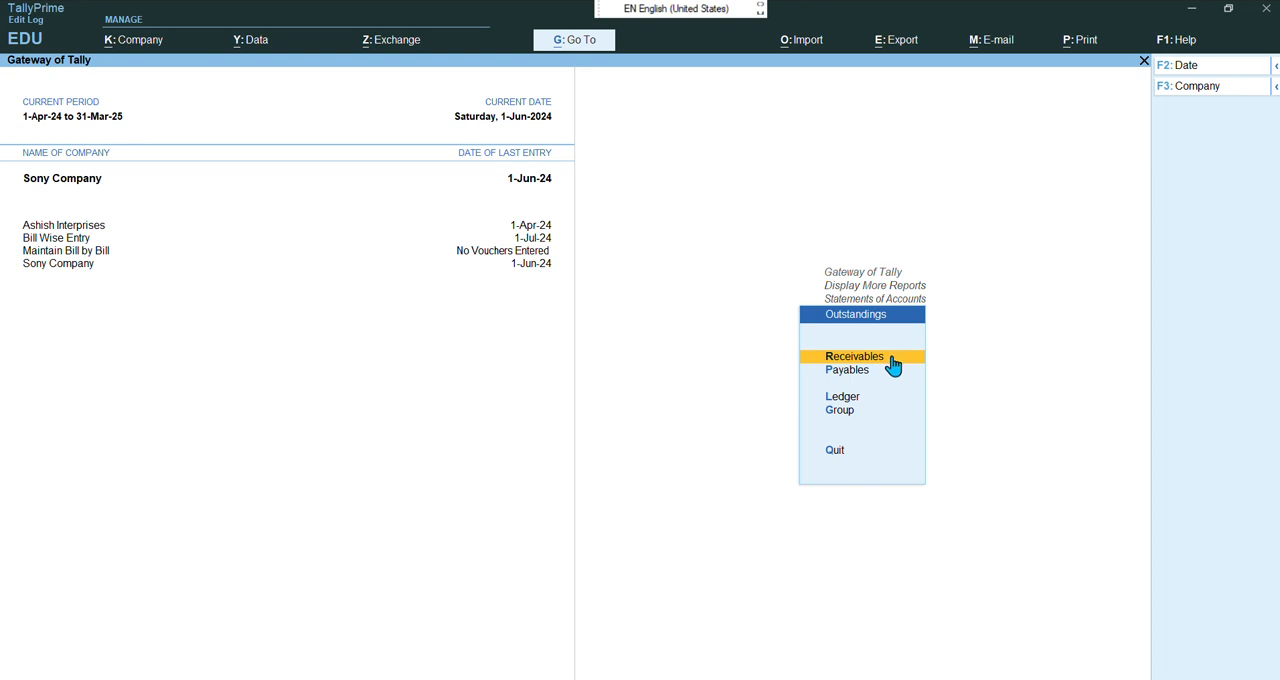
left_click(891, 362)
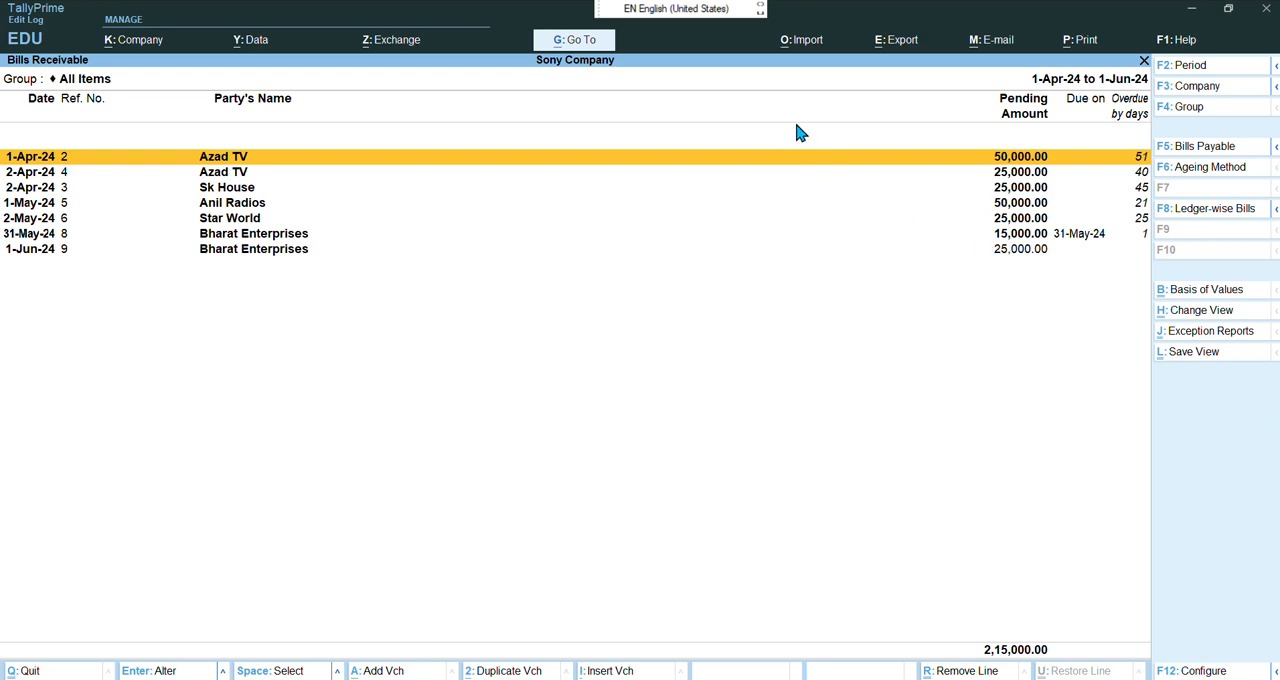
Switch the Bills Receivable report to a ledger-wise view of pending bills
left_click(557, 41)
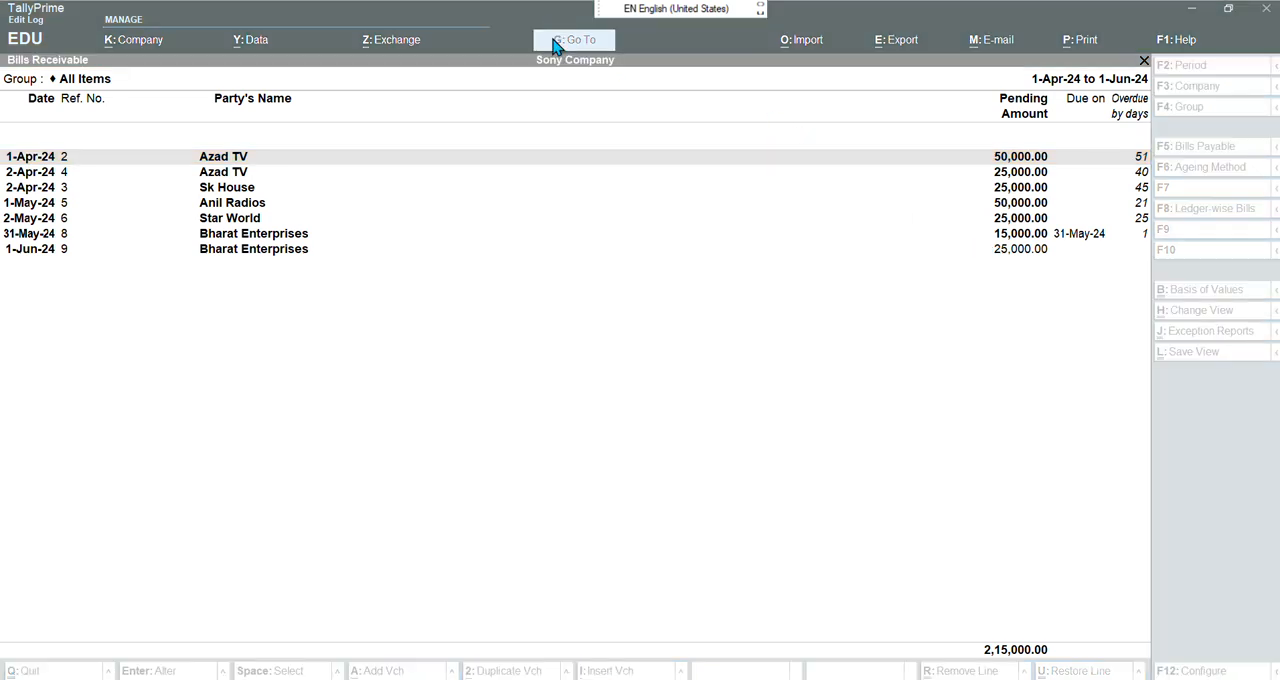
left_click(597, 254)
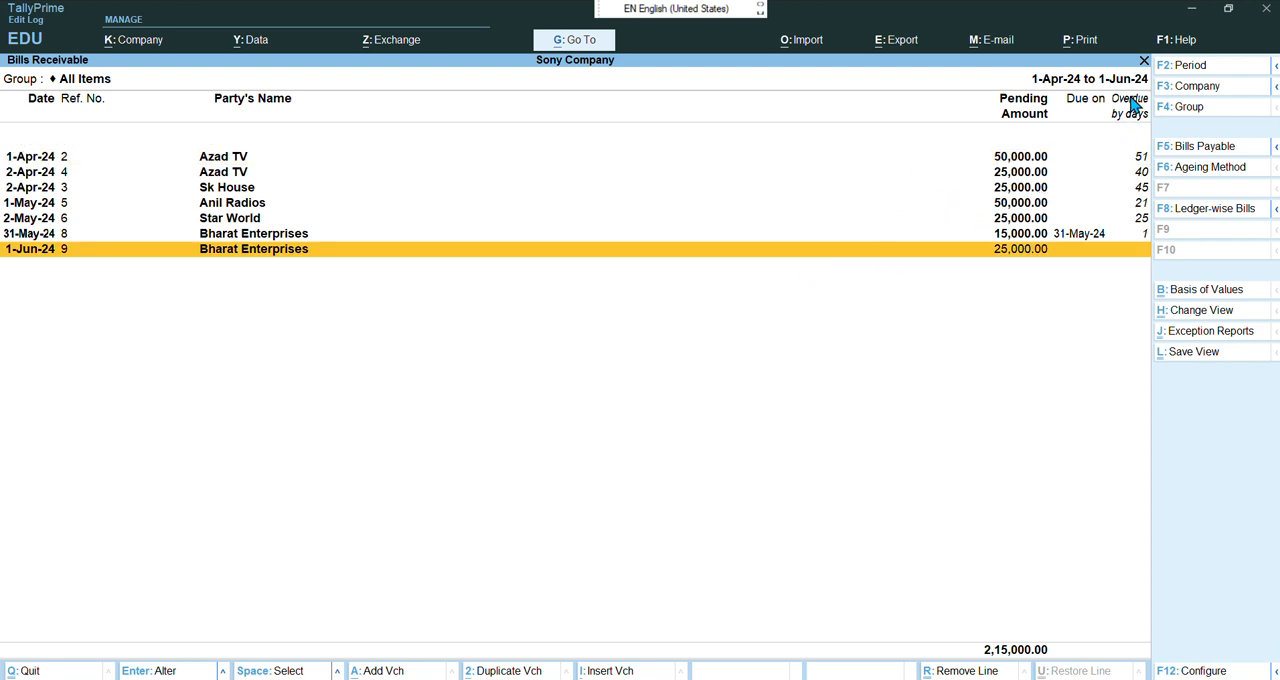
left_click(974, 163)
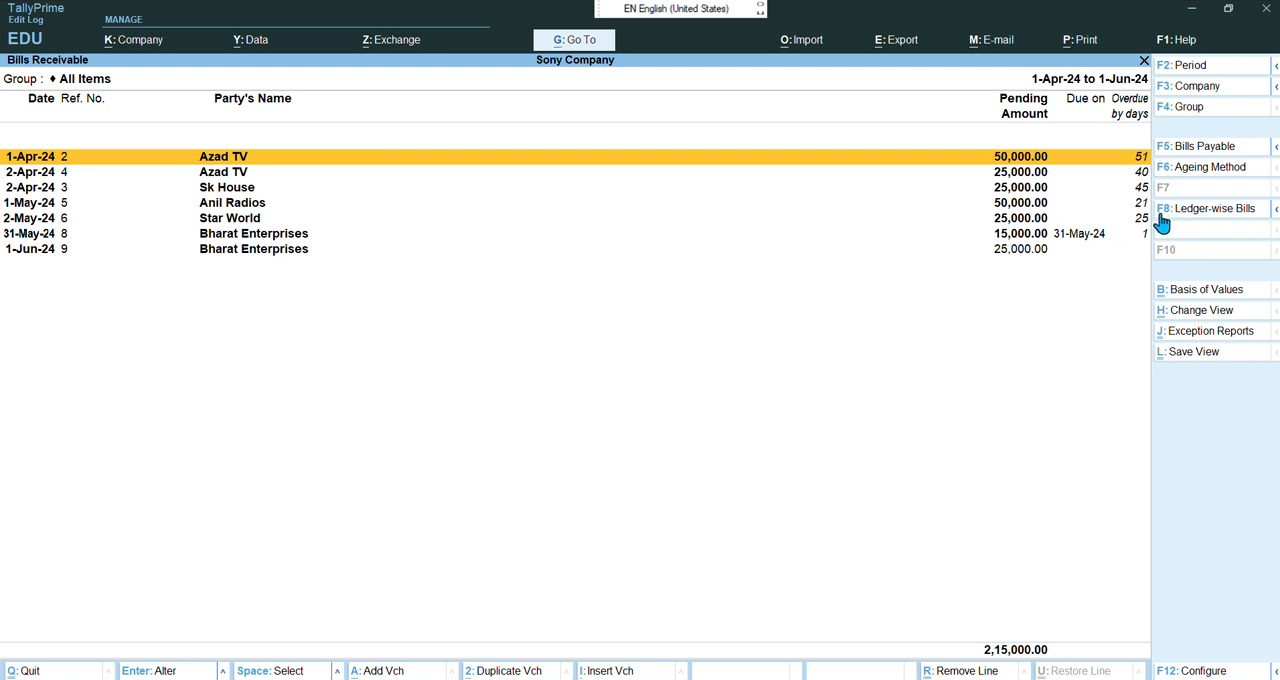
key("F8")
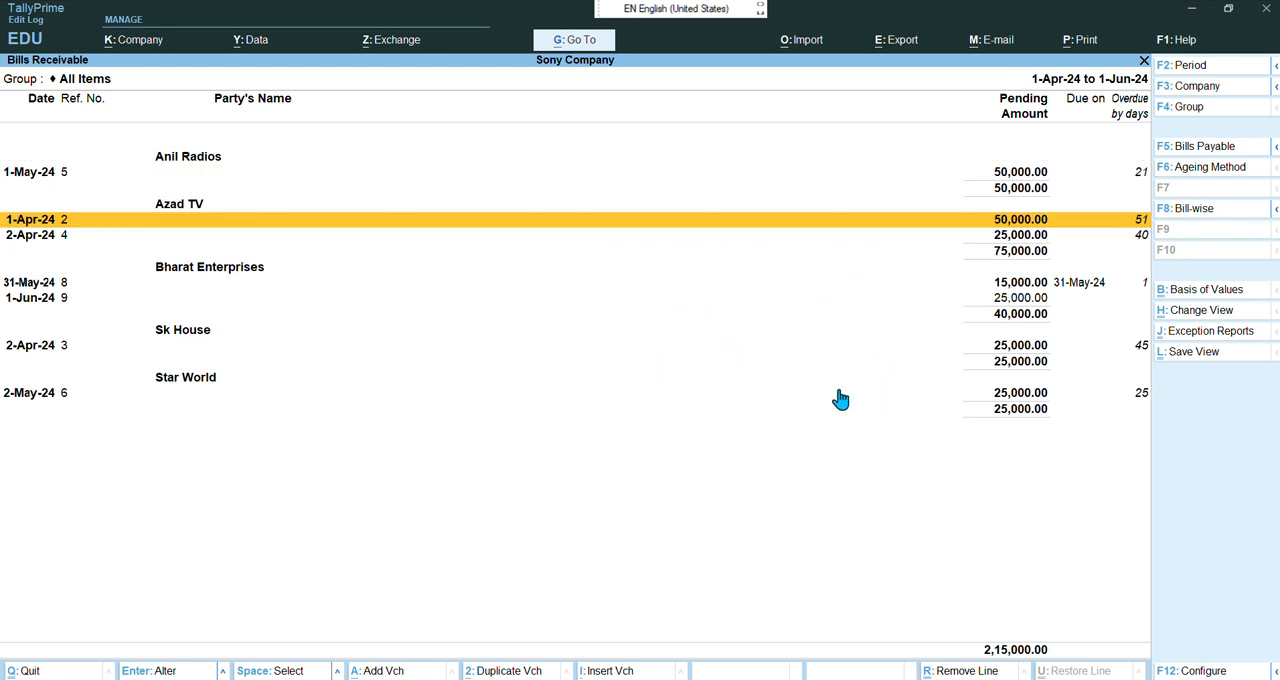
Open the Outstandings Payables report and switch it to a ledger-wise view
key("Escape")
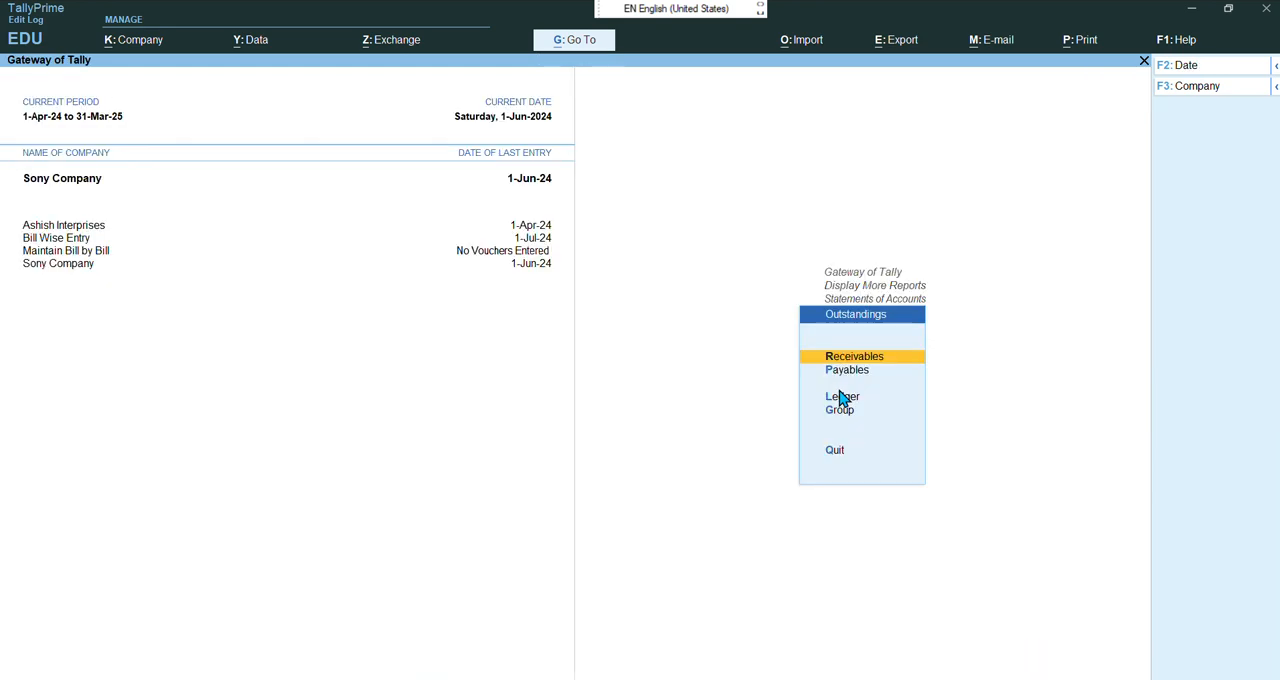
key("Down")
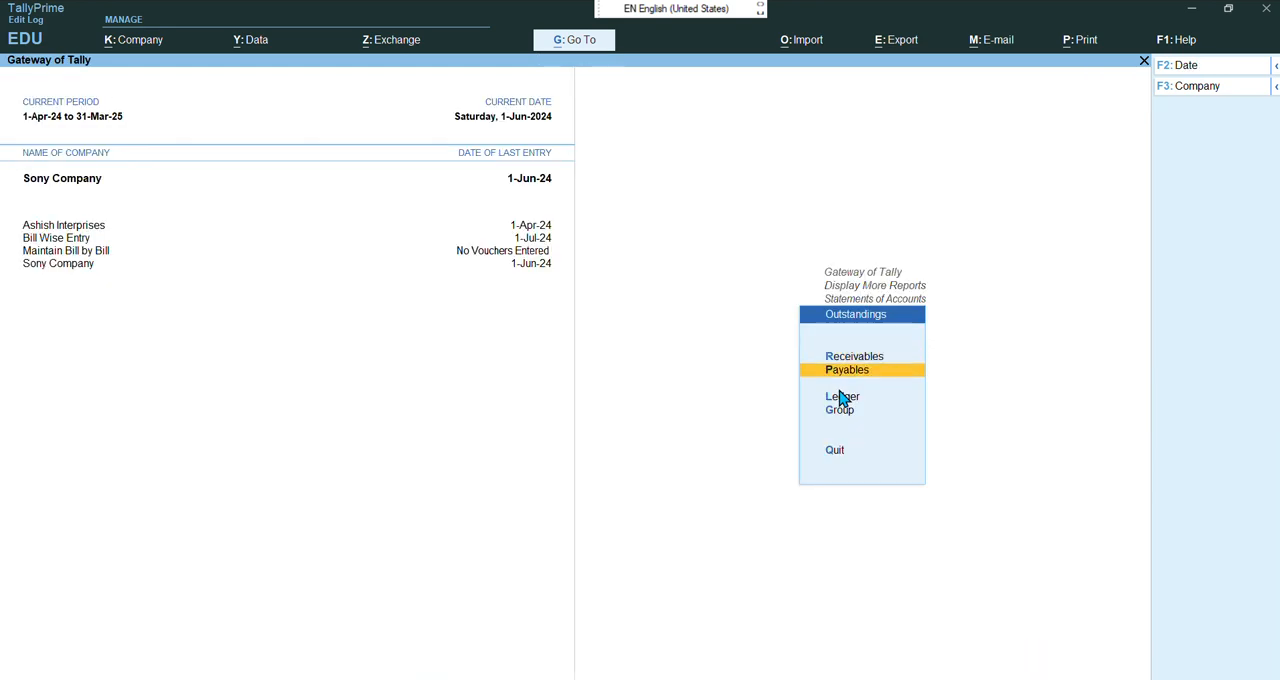
key("Return")
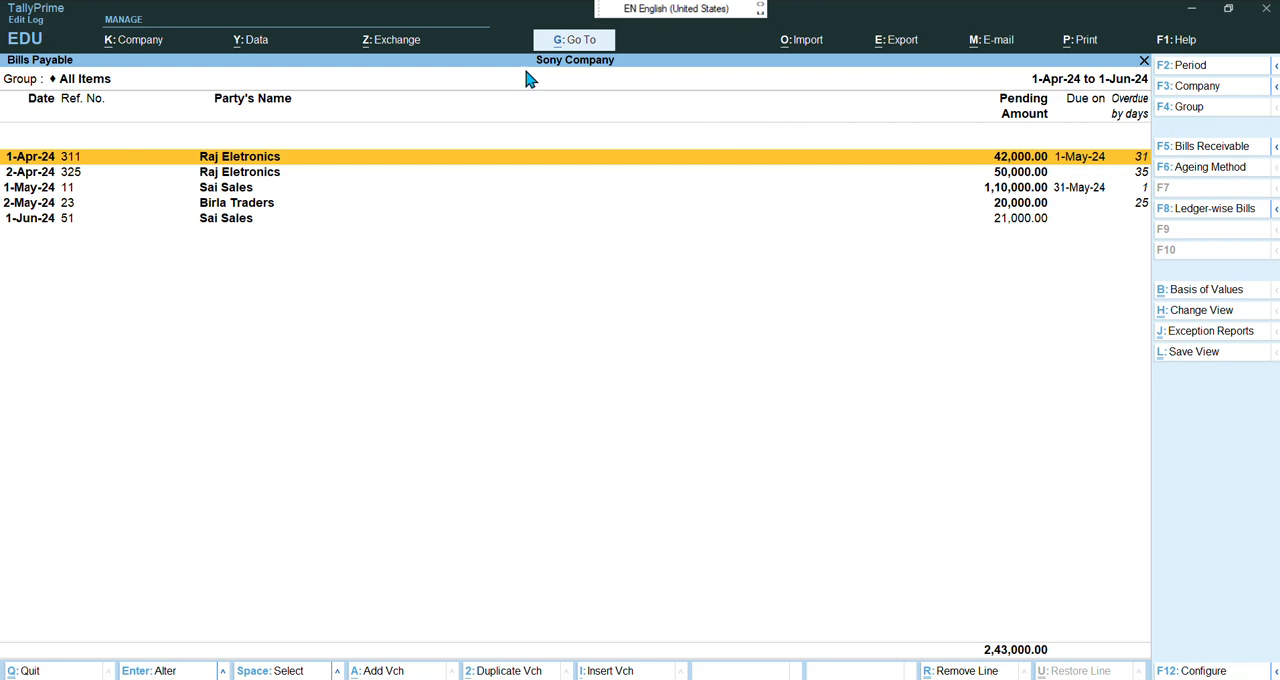
left_click(556, 36)
left_click(576, 245)
left_click(1189, 216)
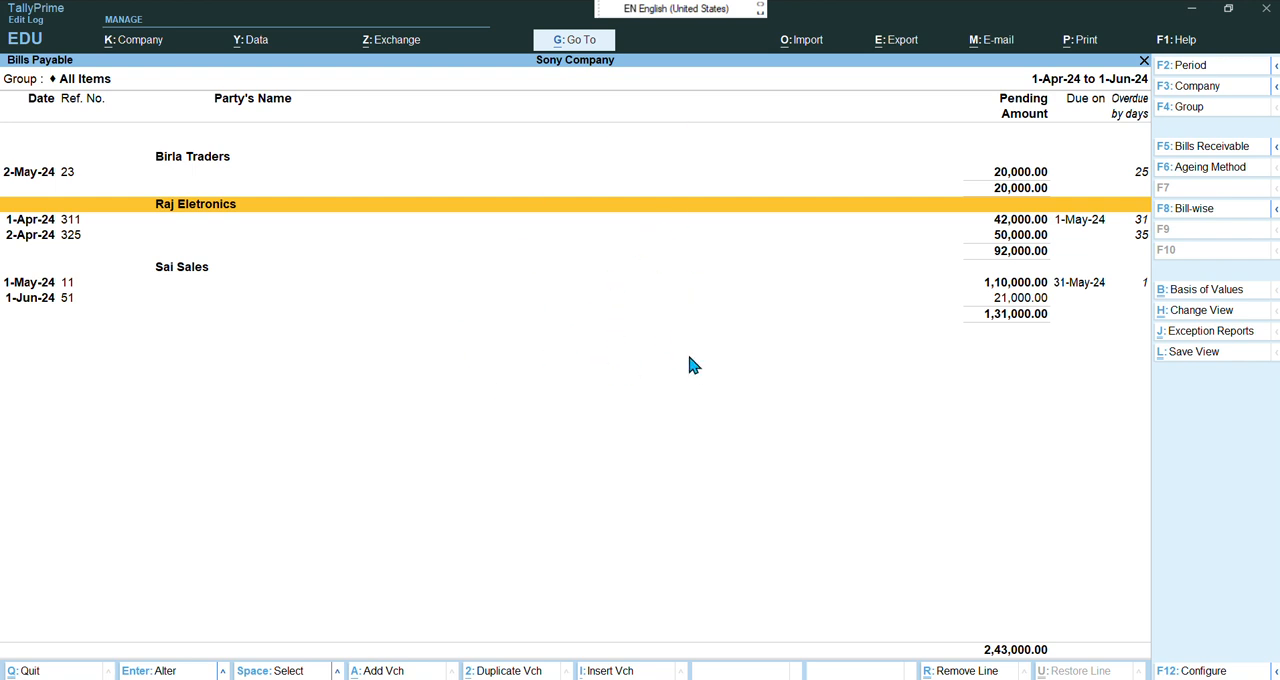
Return to the Gateway of Tally and read the next exercise in the chapter 19 bill wise entry PDF
key("Escape")
key("Escape")
key("Escape")
key("Escape")
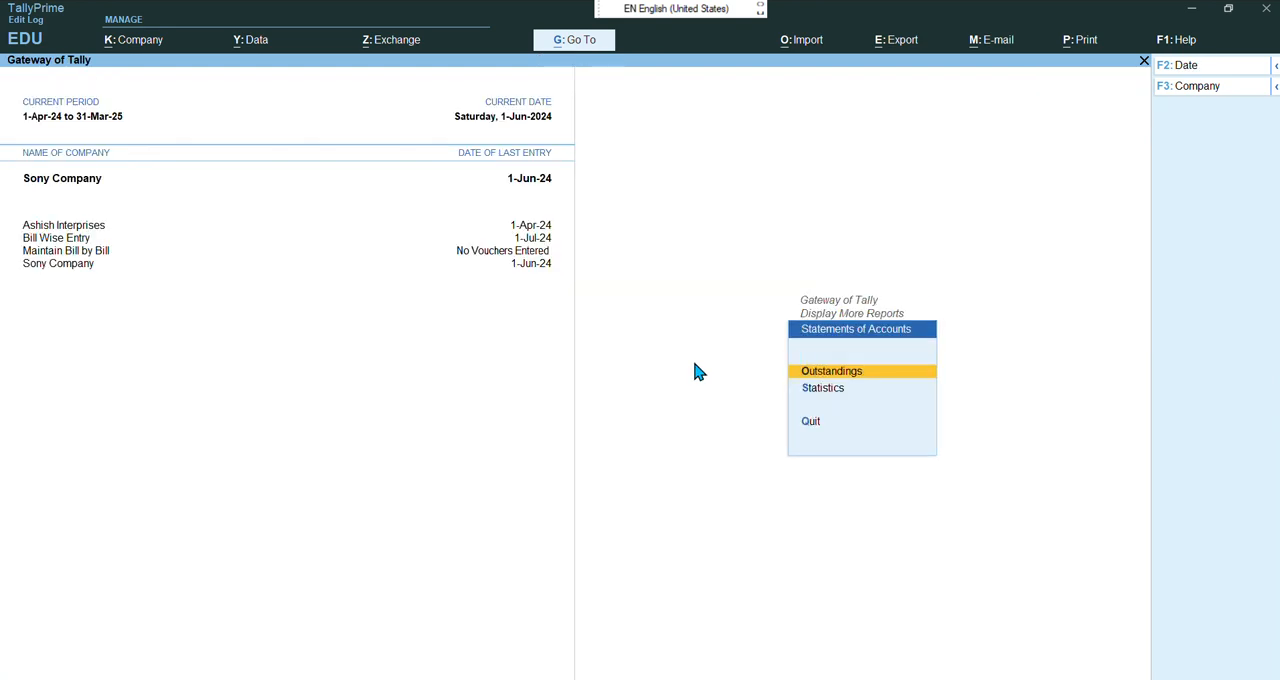
key("Escape")
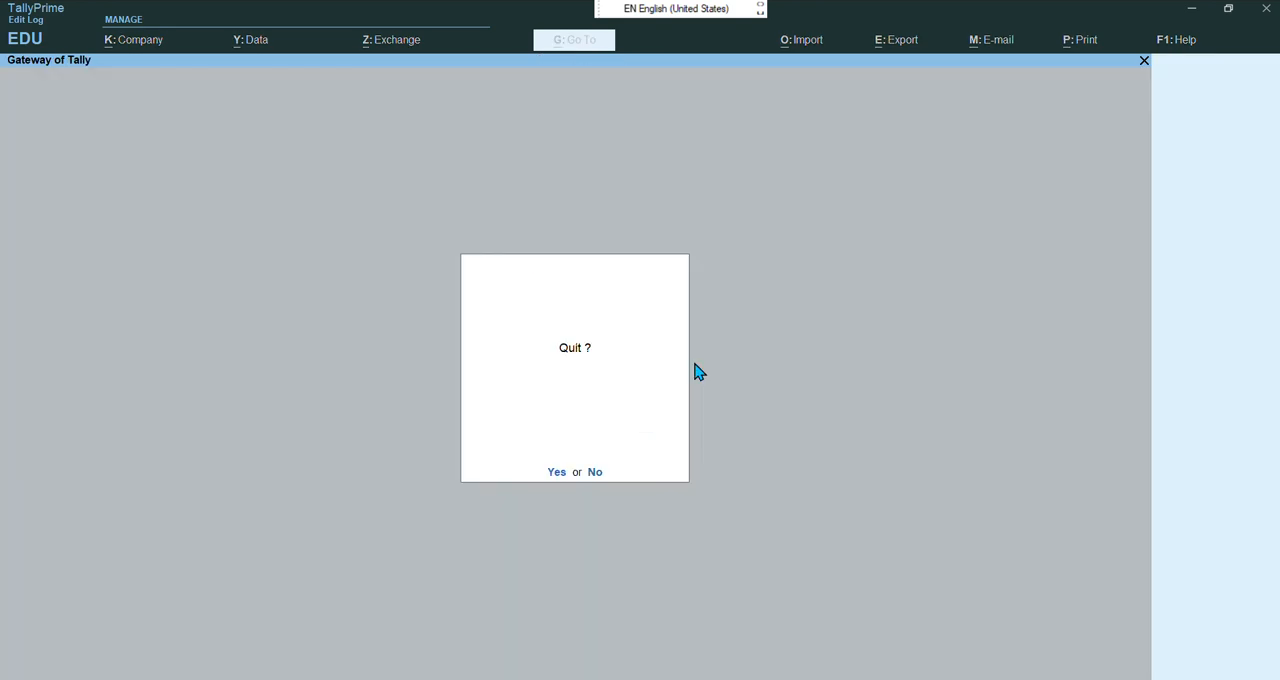
key("Escape")
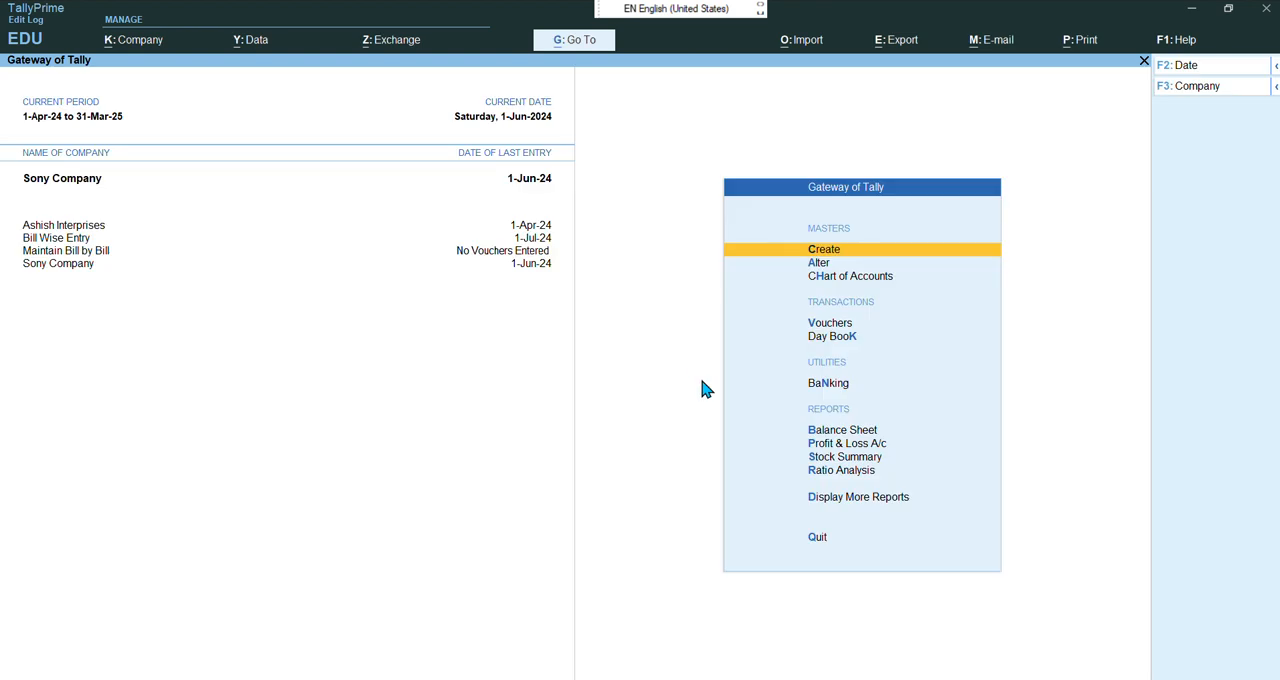
mouse_move(736, 678)
left_click(745, 630)
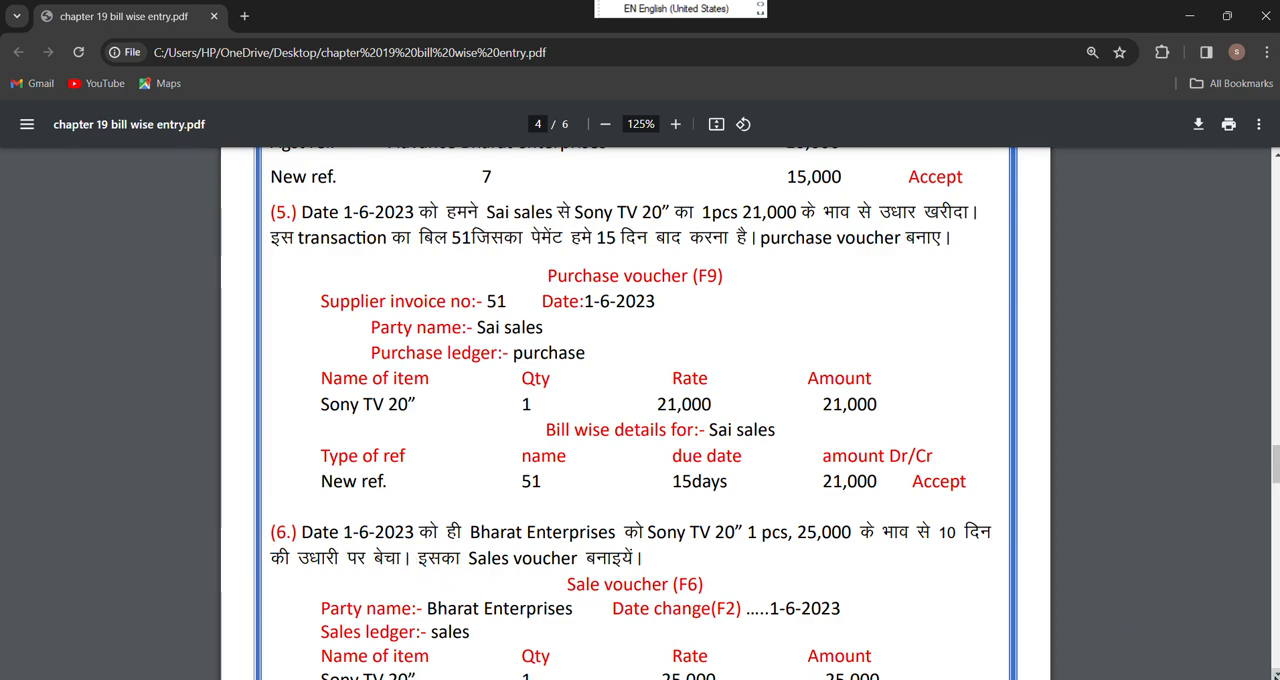
scroll(1185, 652, "down", 2)
scroll(635, 413, "down", 10)
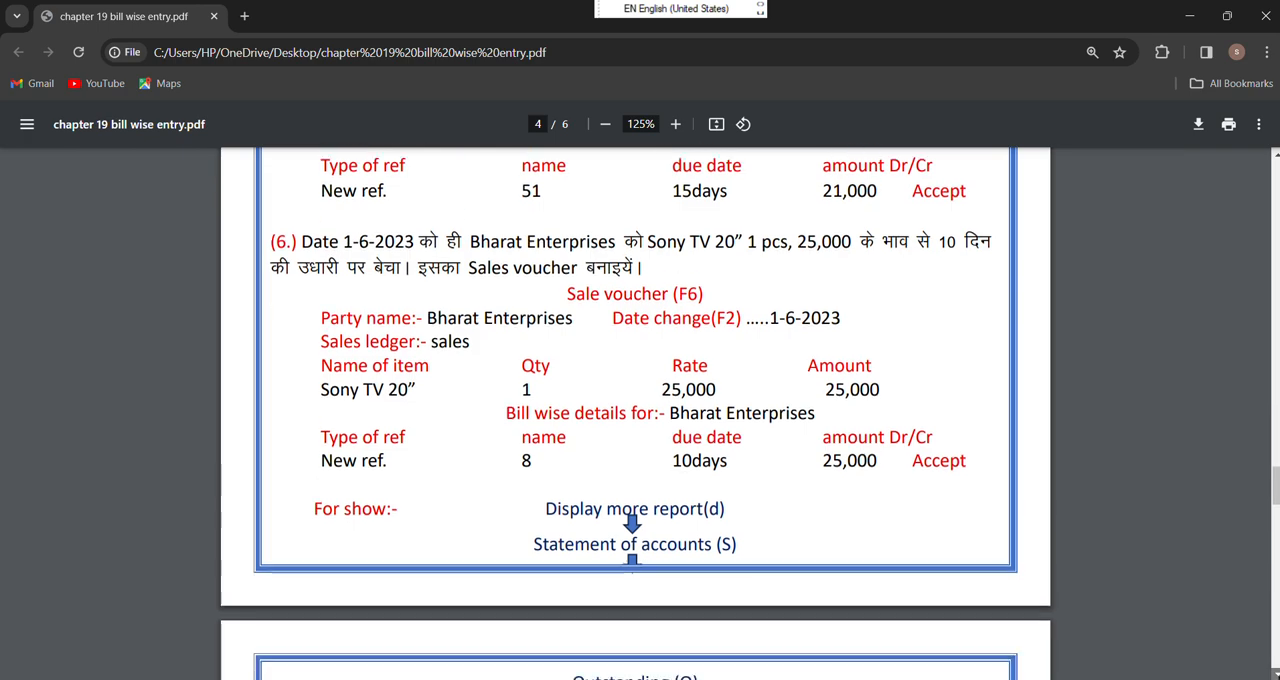
scroll(1258, 674, "down", 5)
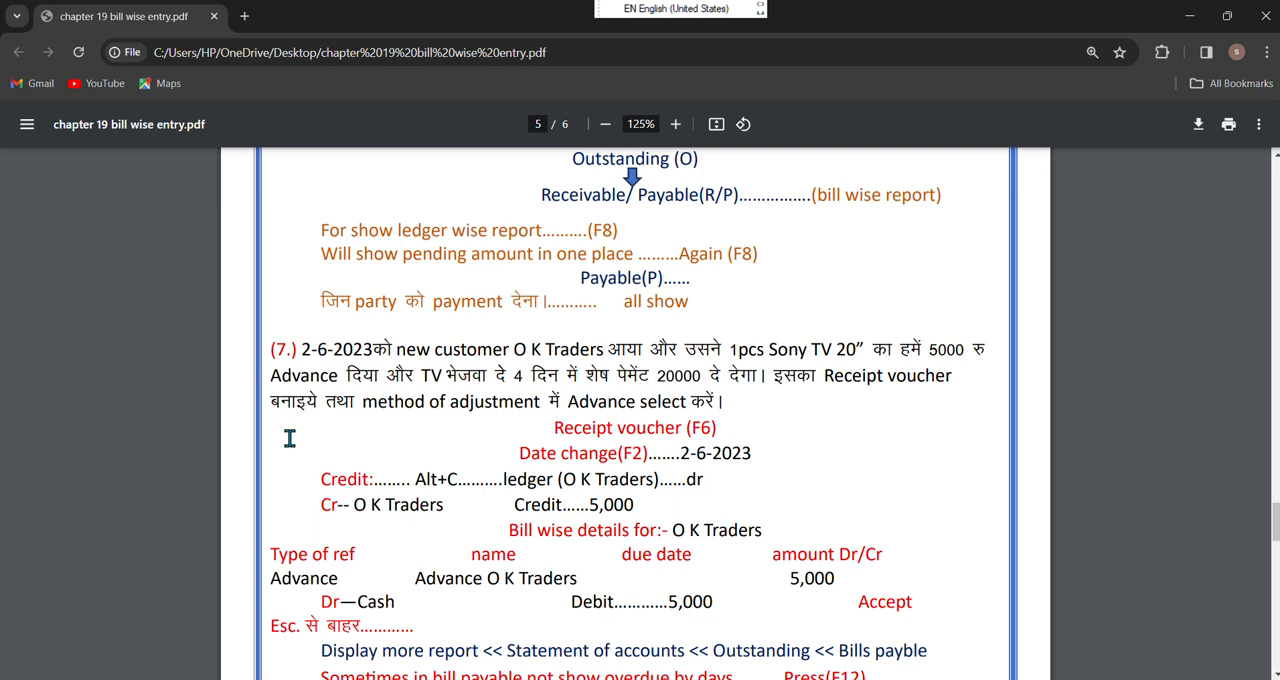
Switch back to Tally, start a receipt voucher and set its date to 2-6-2024
mouse_move(773, 679)
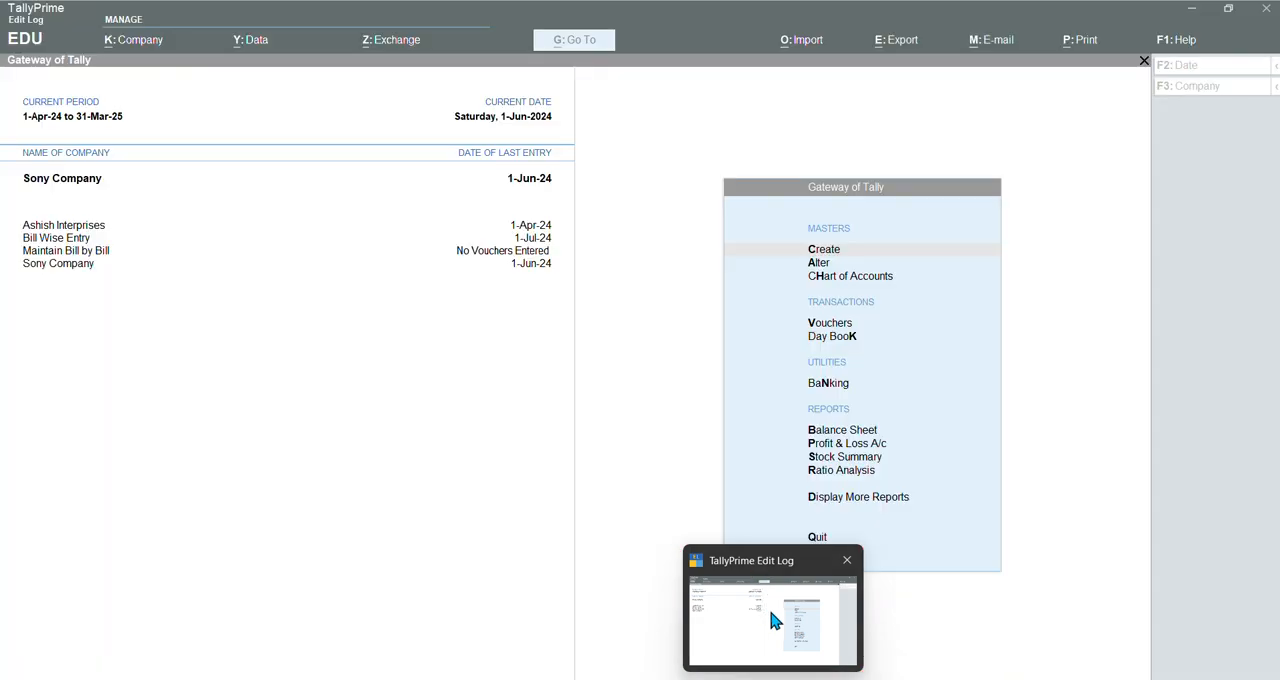
left_click(770, 608)
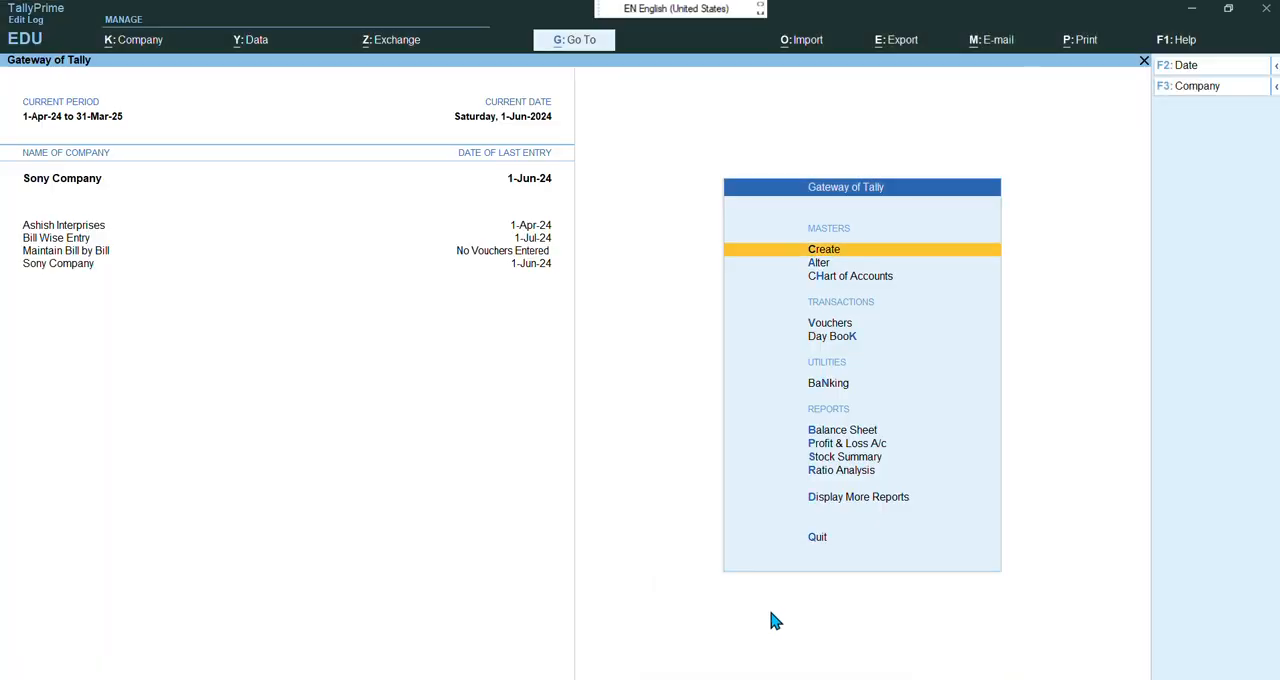
key("Down")
key("Down")
key("Down")
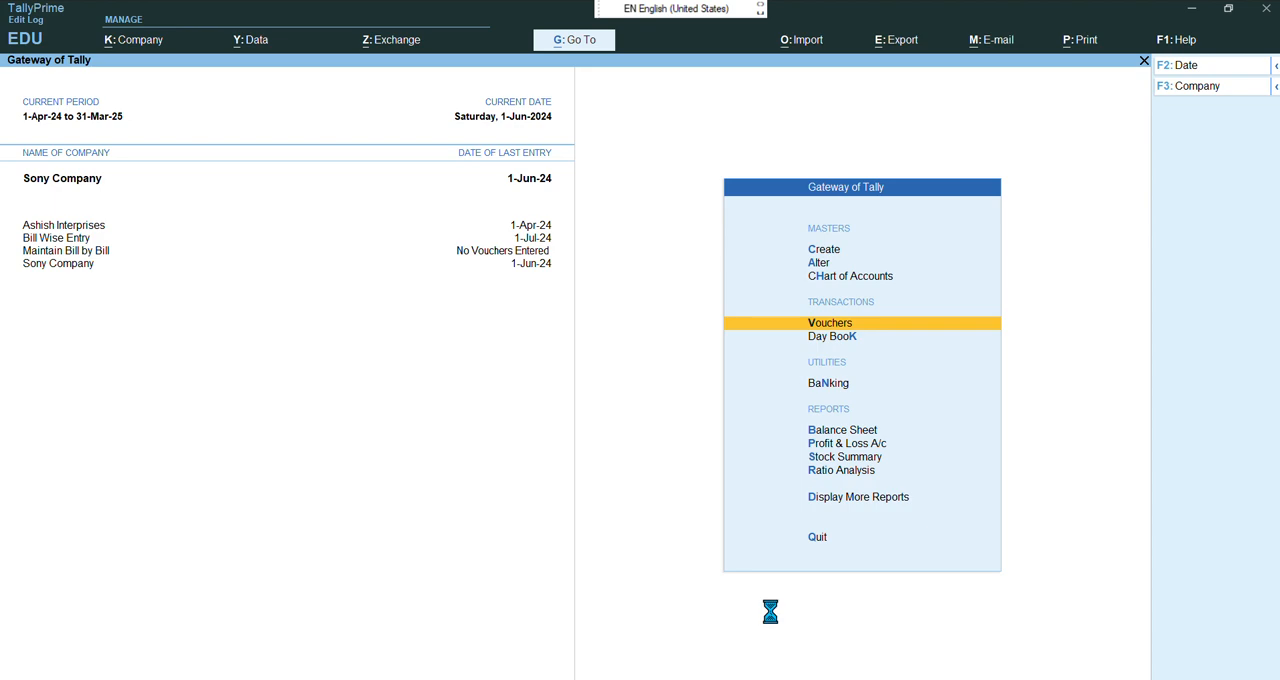
key("Return")
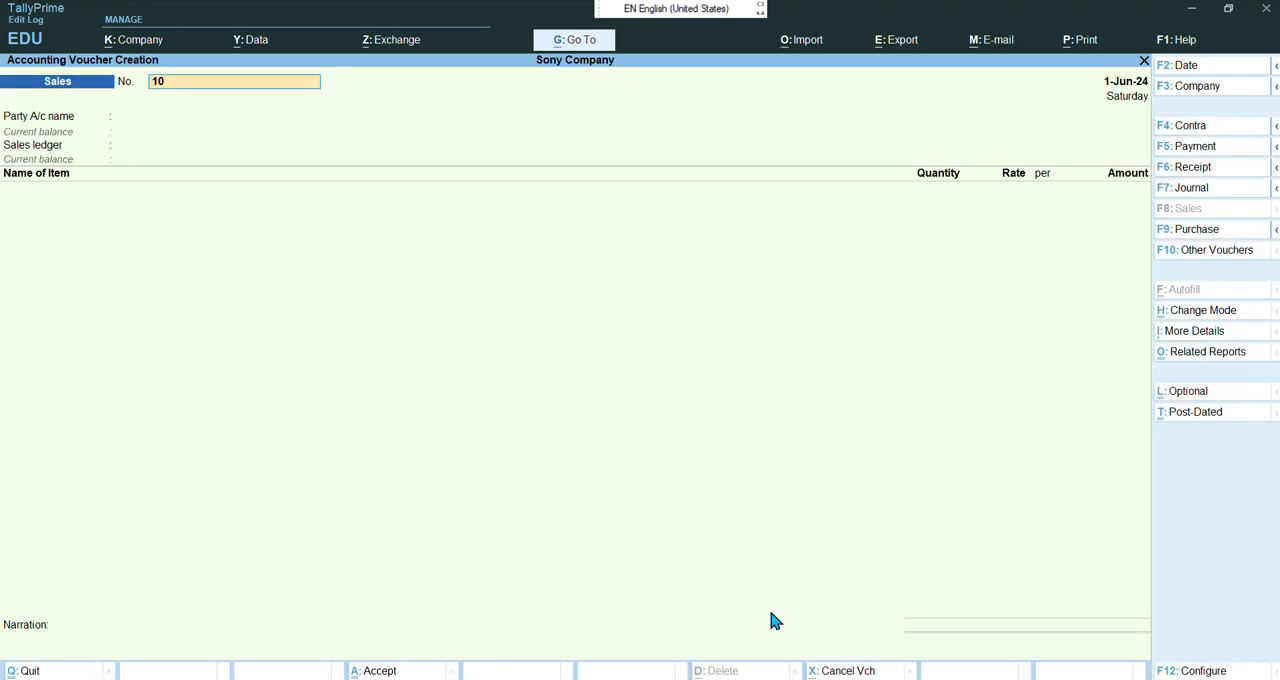
key("F6")
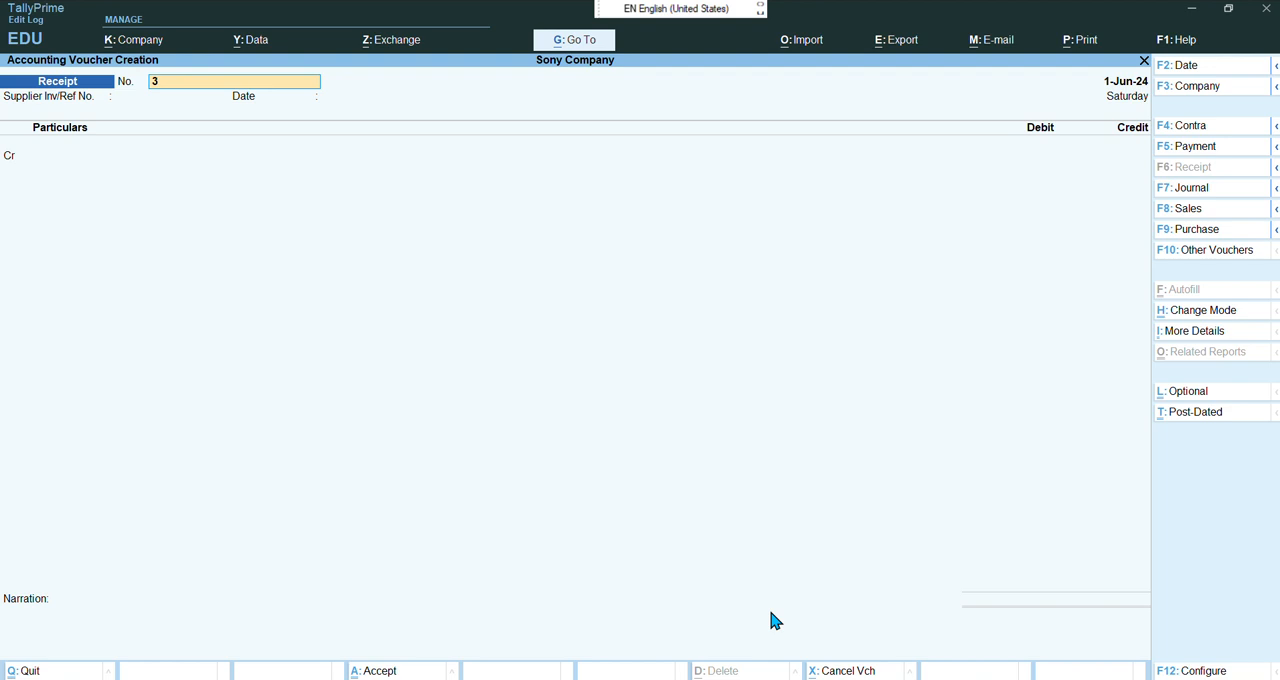
key("F2")
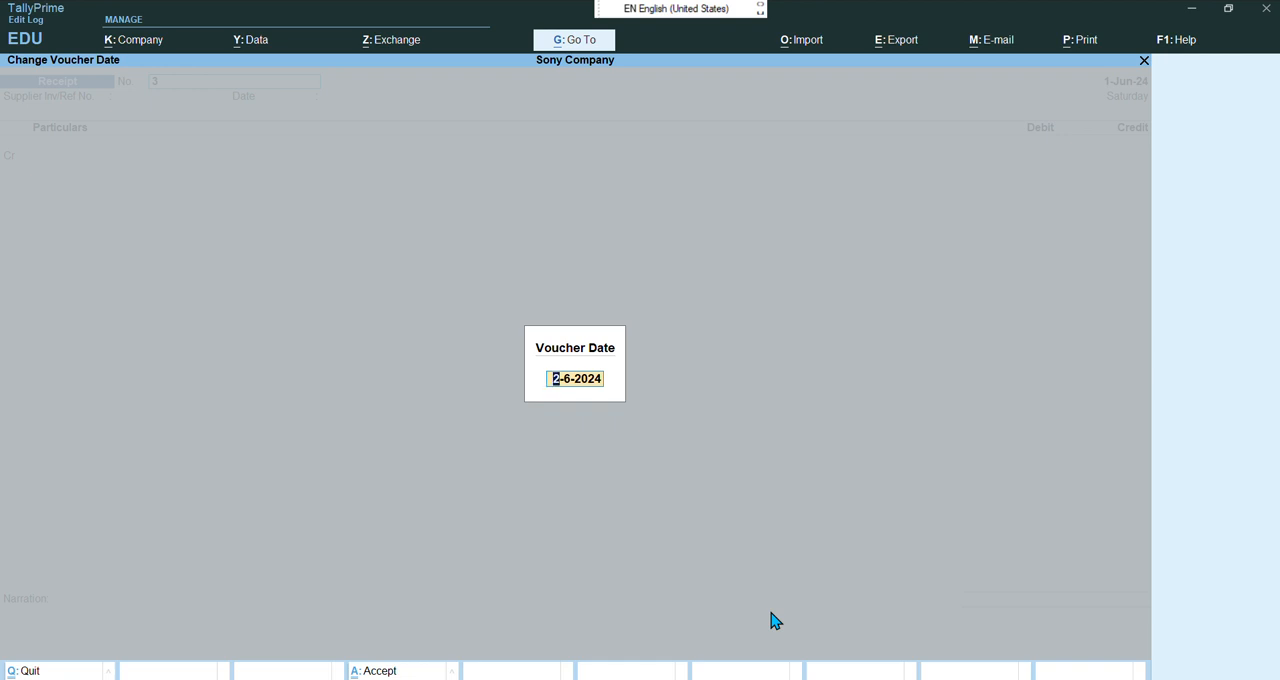
key("Return")
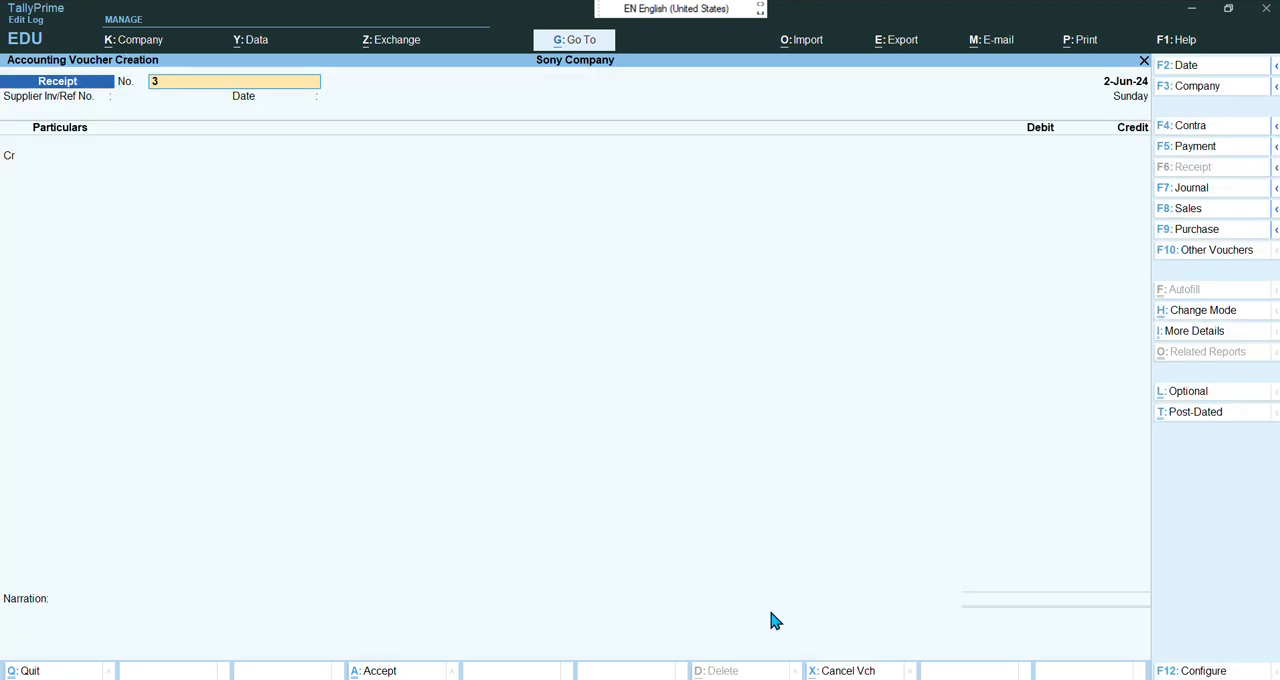
key("Return")
key("Return")
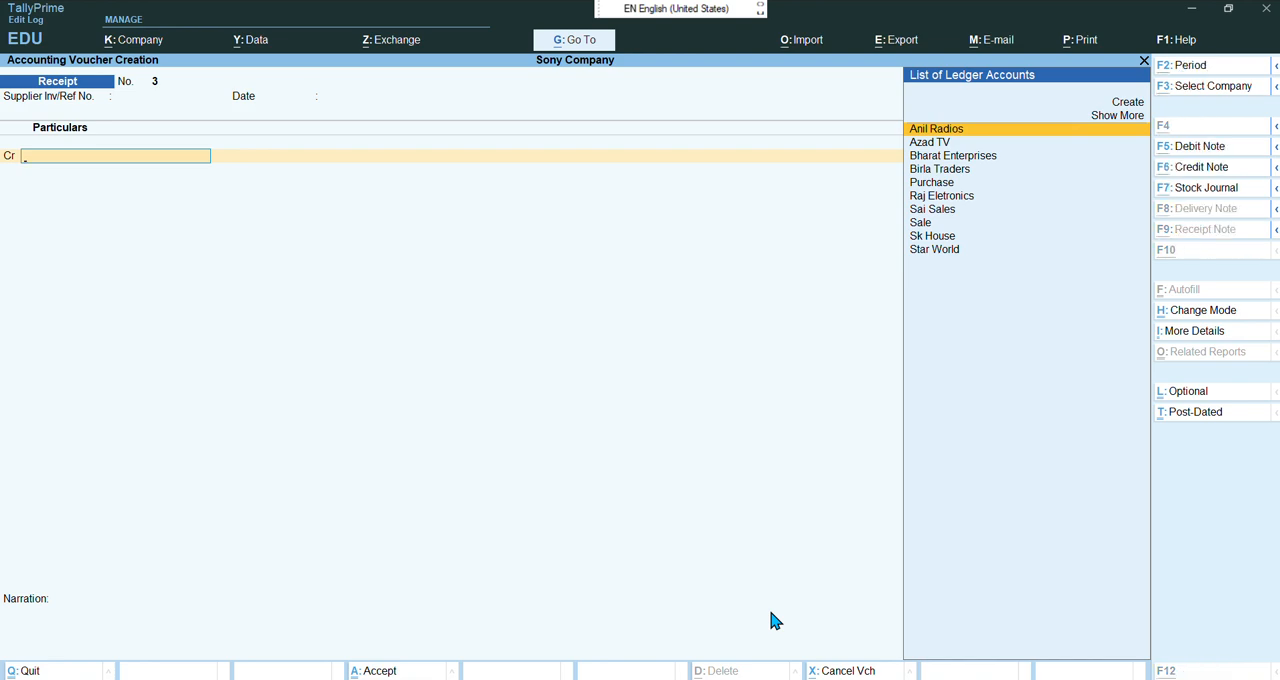
Create a new ledger named Ok Traders under the Sundry Debtors group from the voucher's ledger field
key("alt+c")
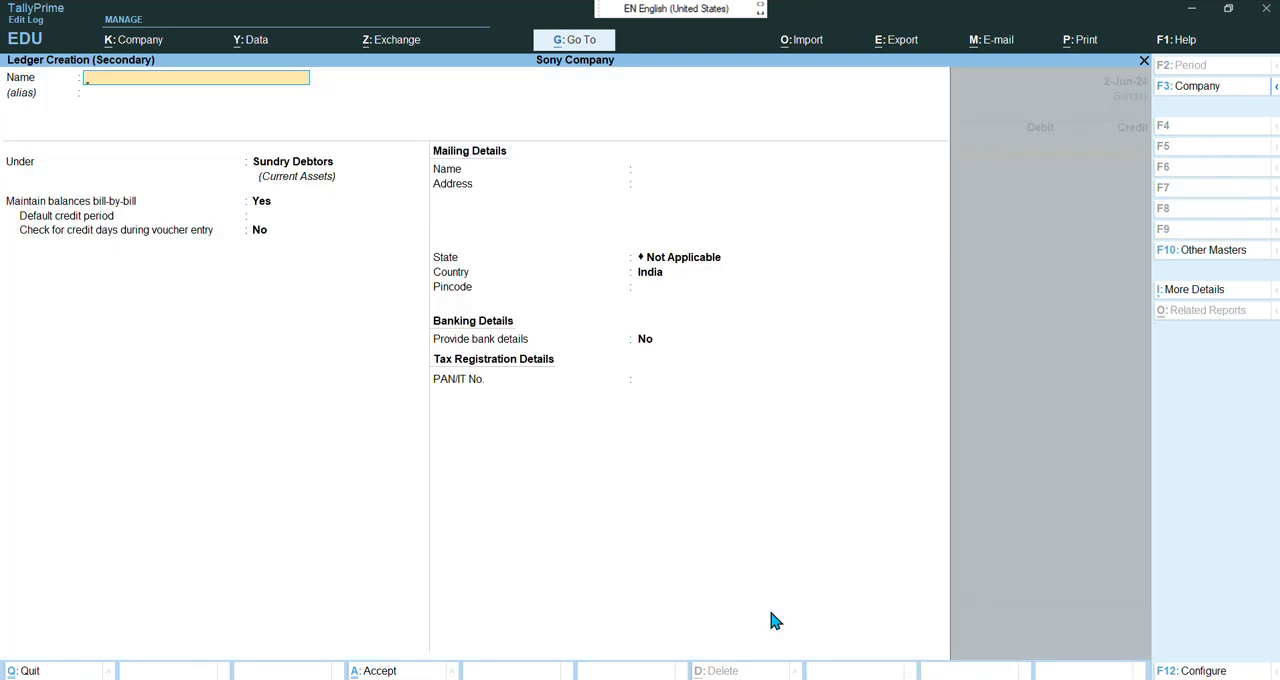
type("Ok Traders")
key("Return")
key("Return")
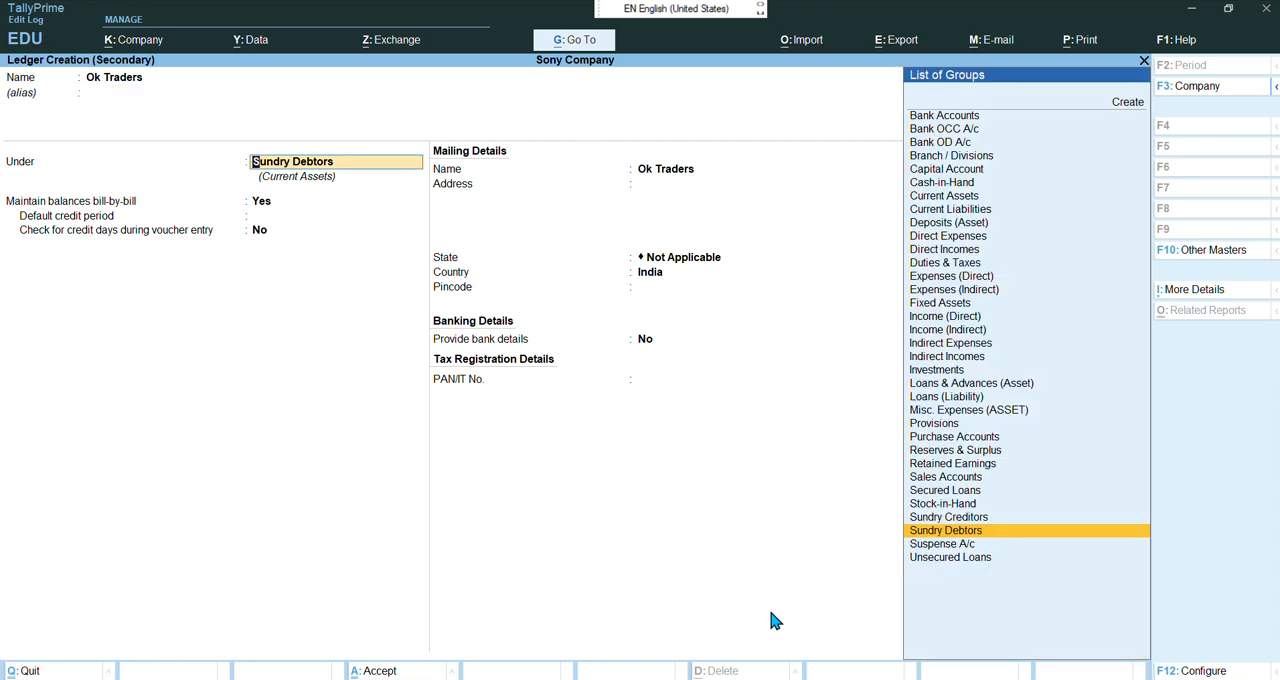
Keep bill-by-bill balances, enable checking credit days during voucher entry, and save the Ok Traders ledger
key("Return")
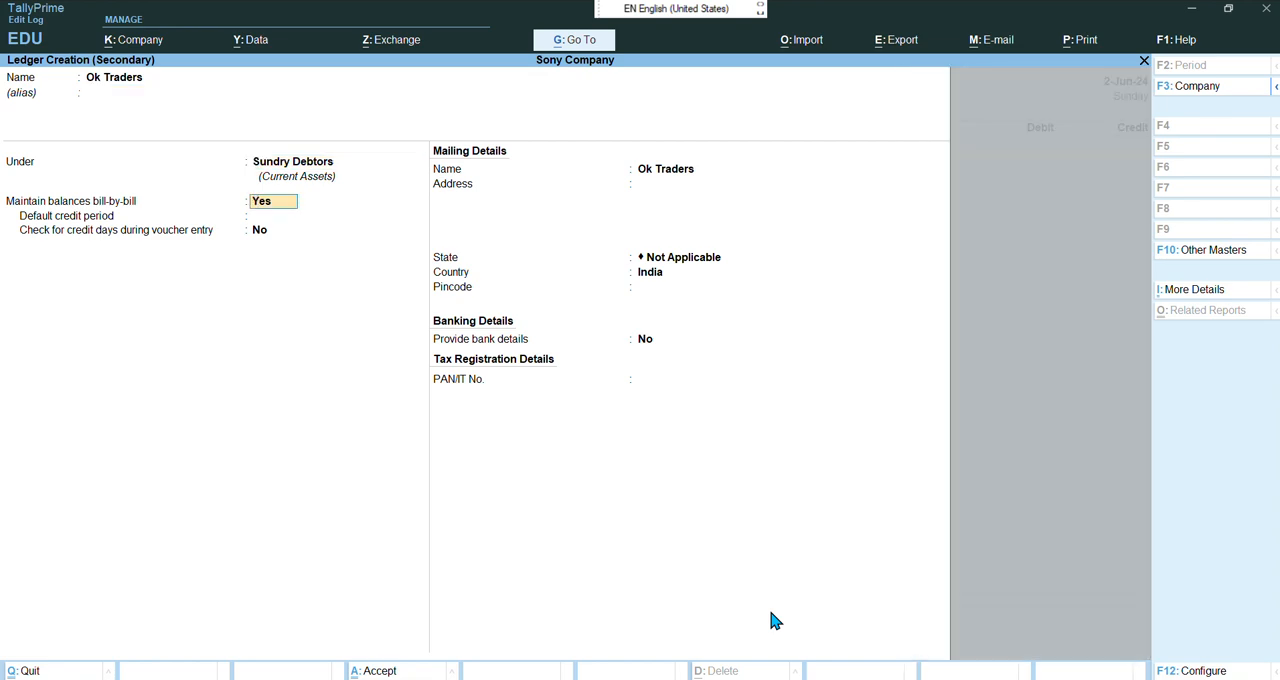
key("Return")
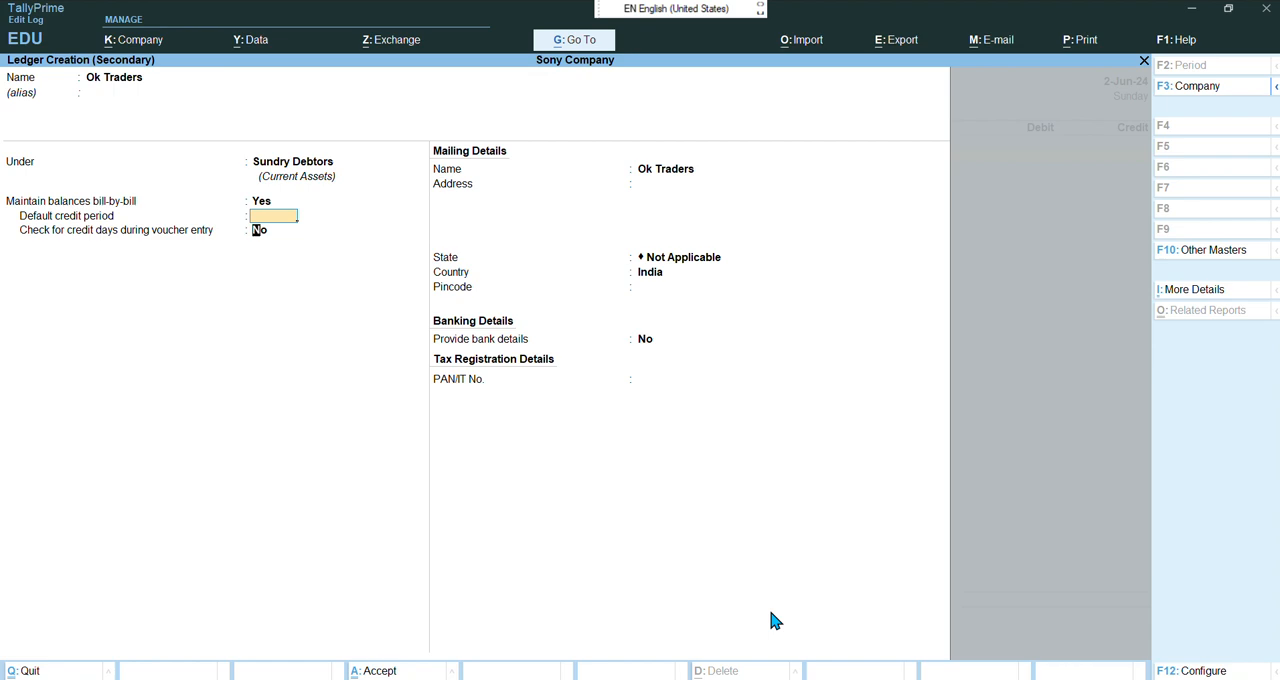
key("Return")
type("yes")
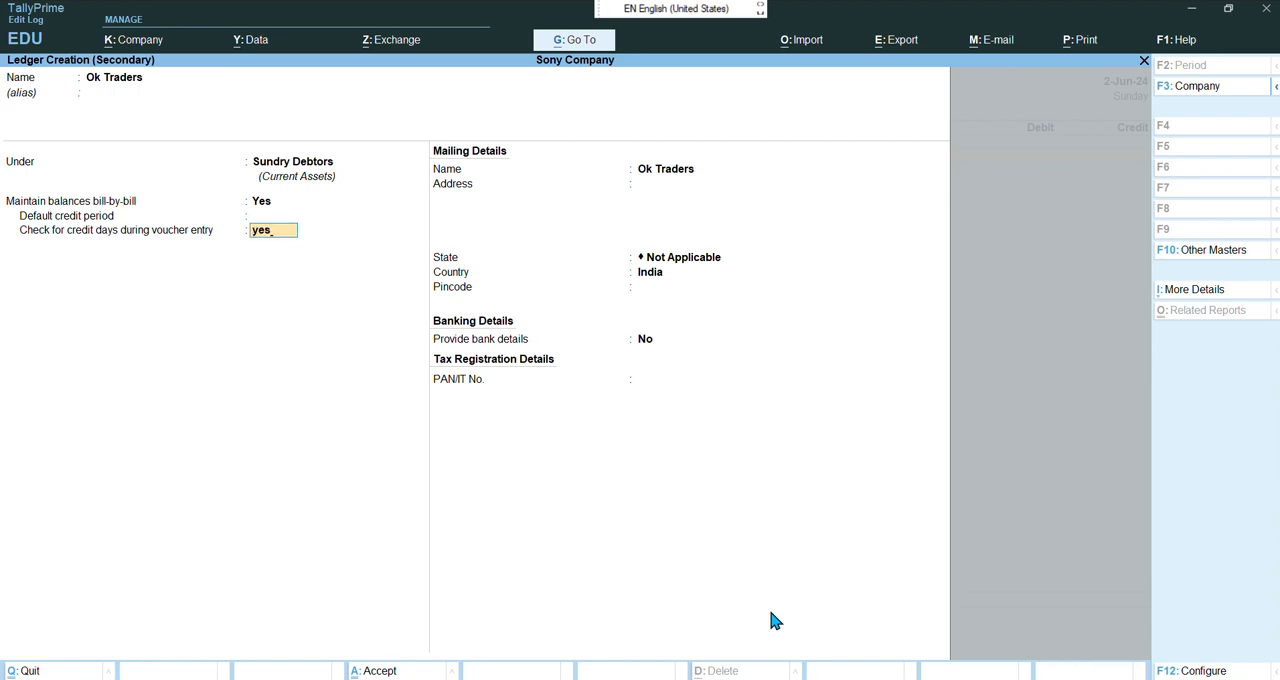
key("Return")
key("Return")
key("Return")
key("Return")
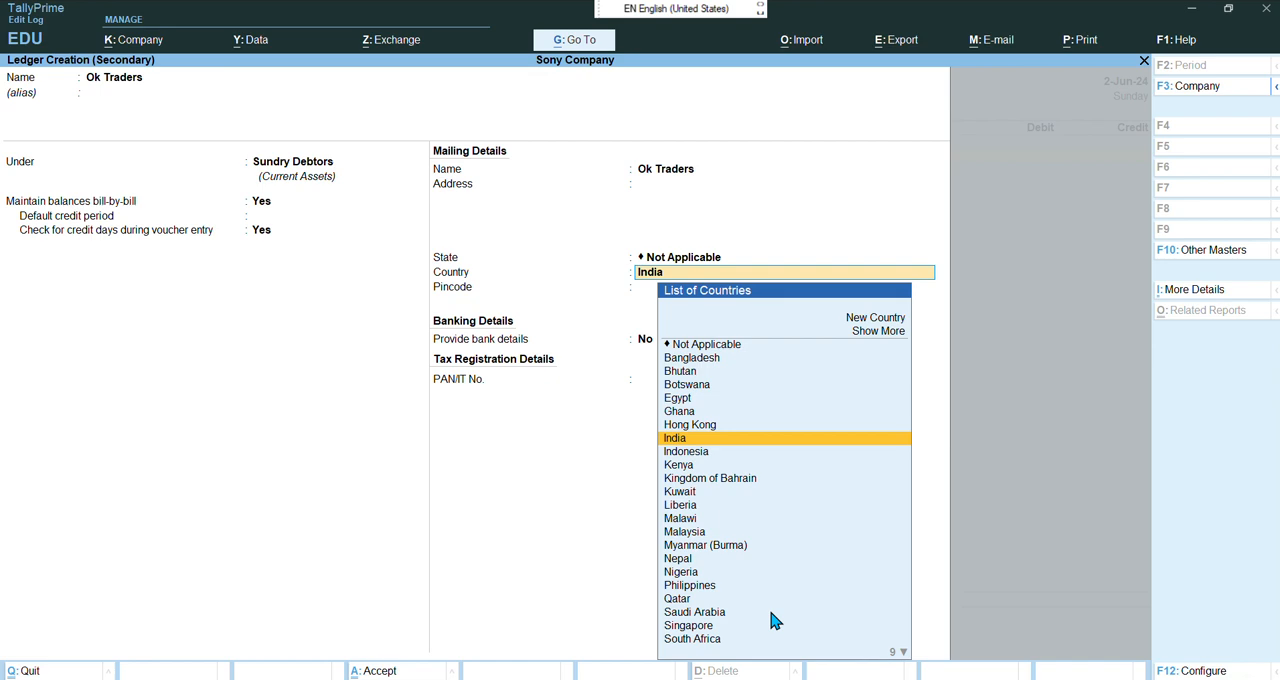
key("Return")
key("Return")
key("Return")
key("Return")
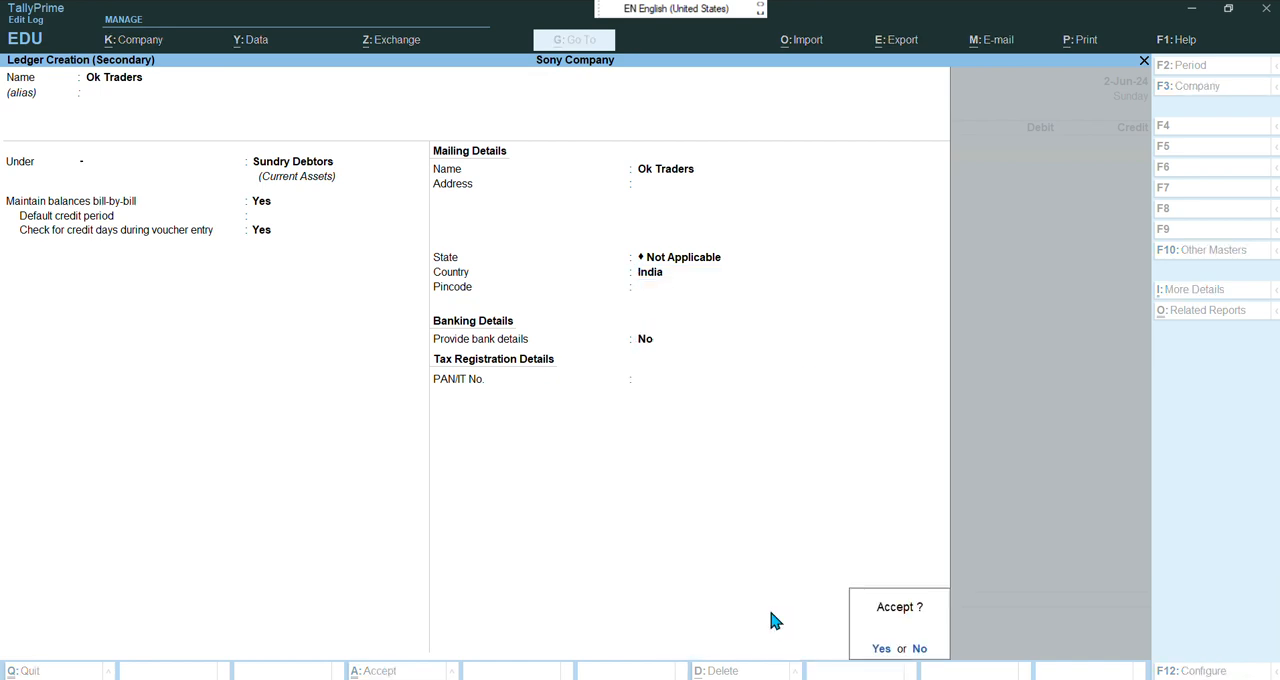
key("Return")
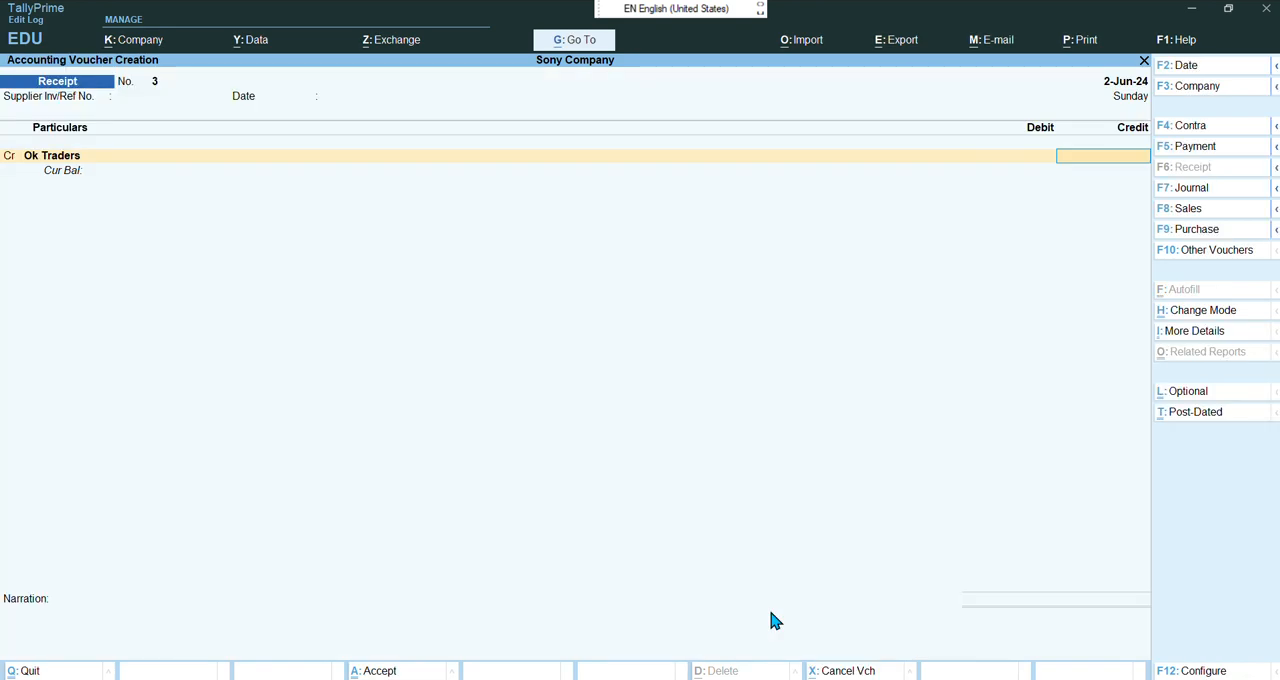
Credit Ok Traders with 5000 and record it as an Advance bill reference named Adv Ok Traders
type("5000")
key("Return")
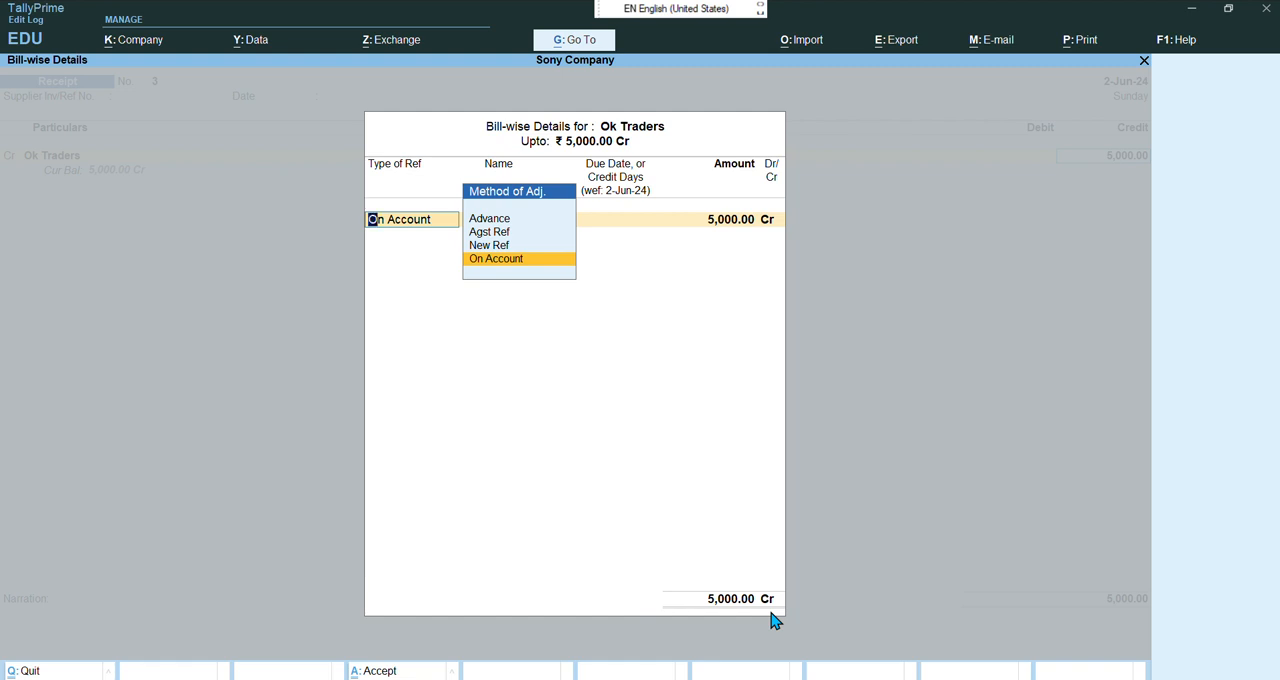
key("Up")
key("Up")
key("Up")
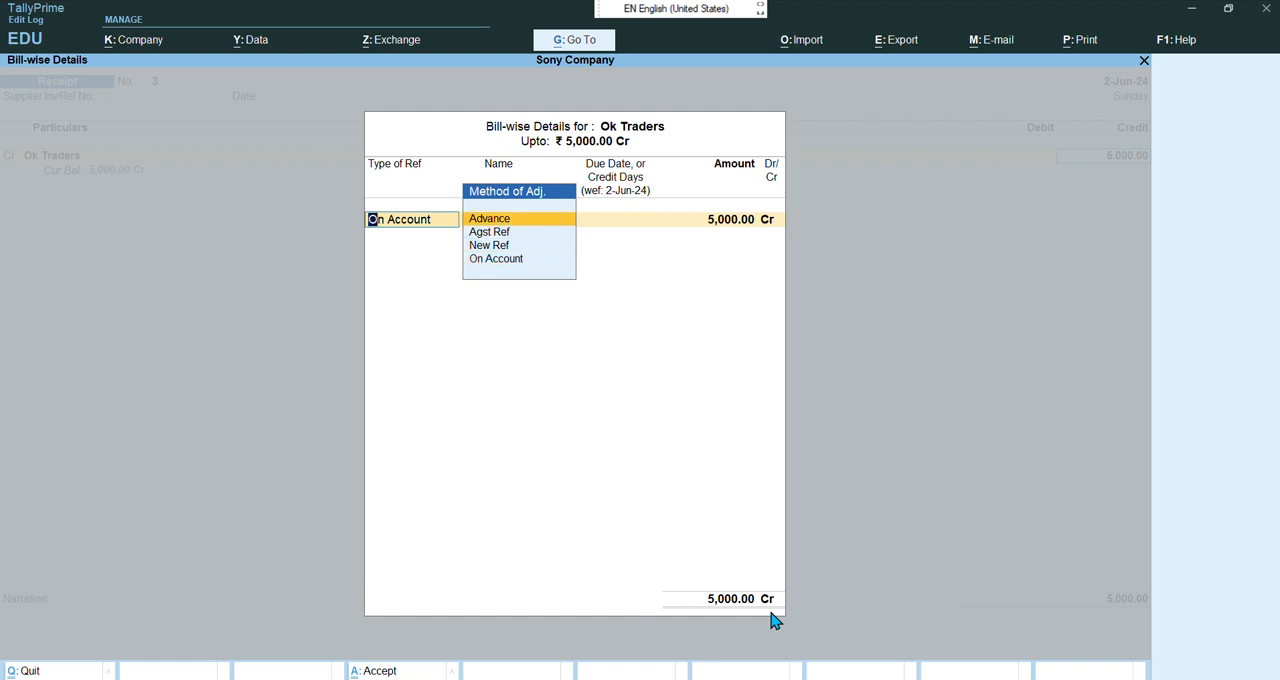
key("Return")
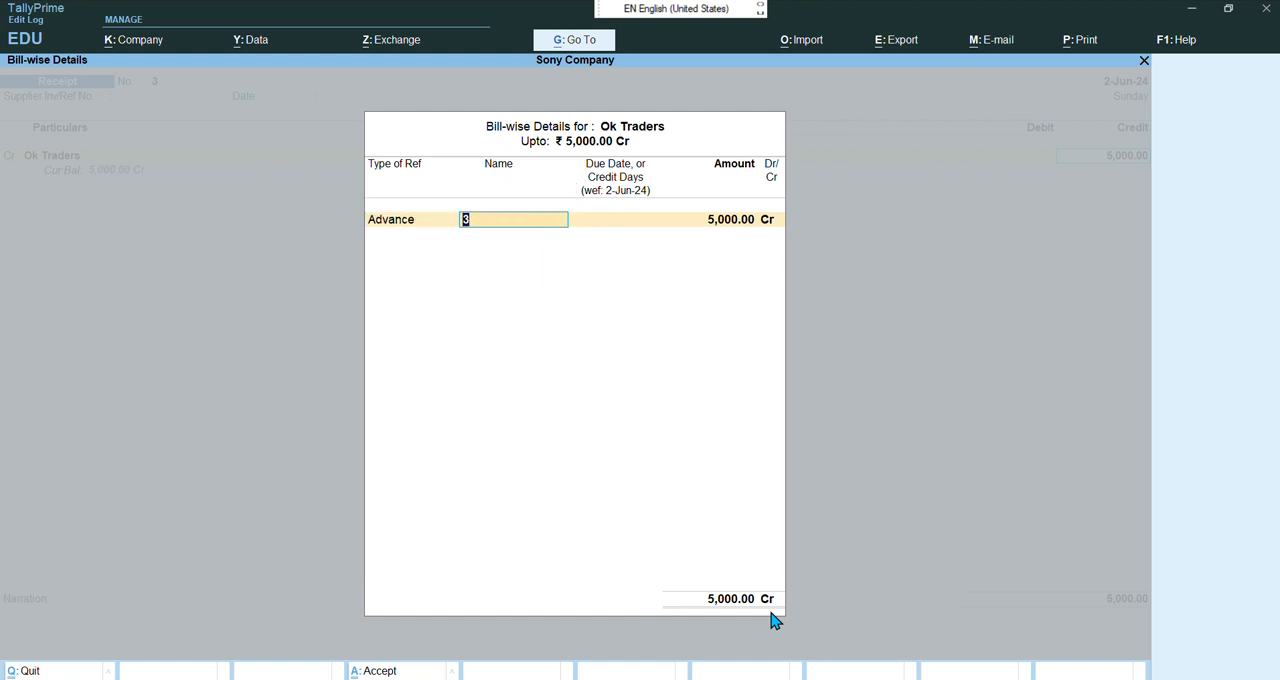
type("Adv Ok Traders")
key("Return")
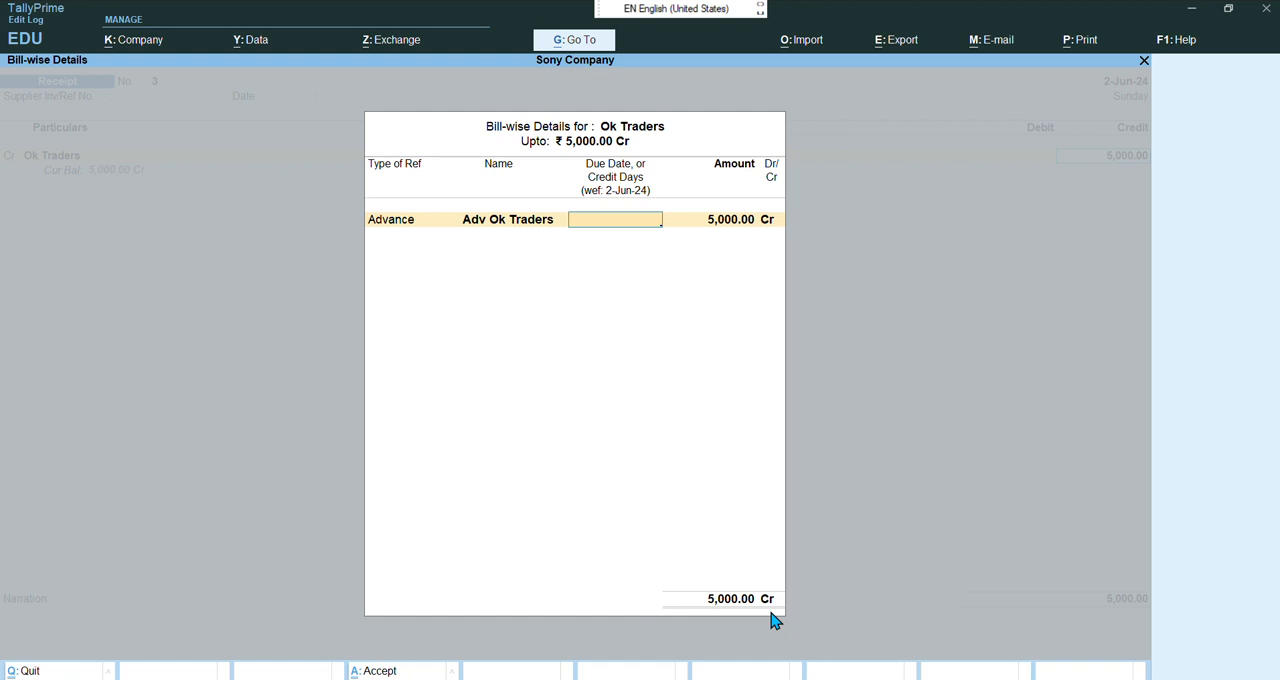
Debit Cash for the 5000 receipt and save the receipt voucher
key("Return")
key("Return")
key("Return")
key("Return")
type("Cas")
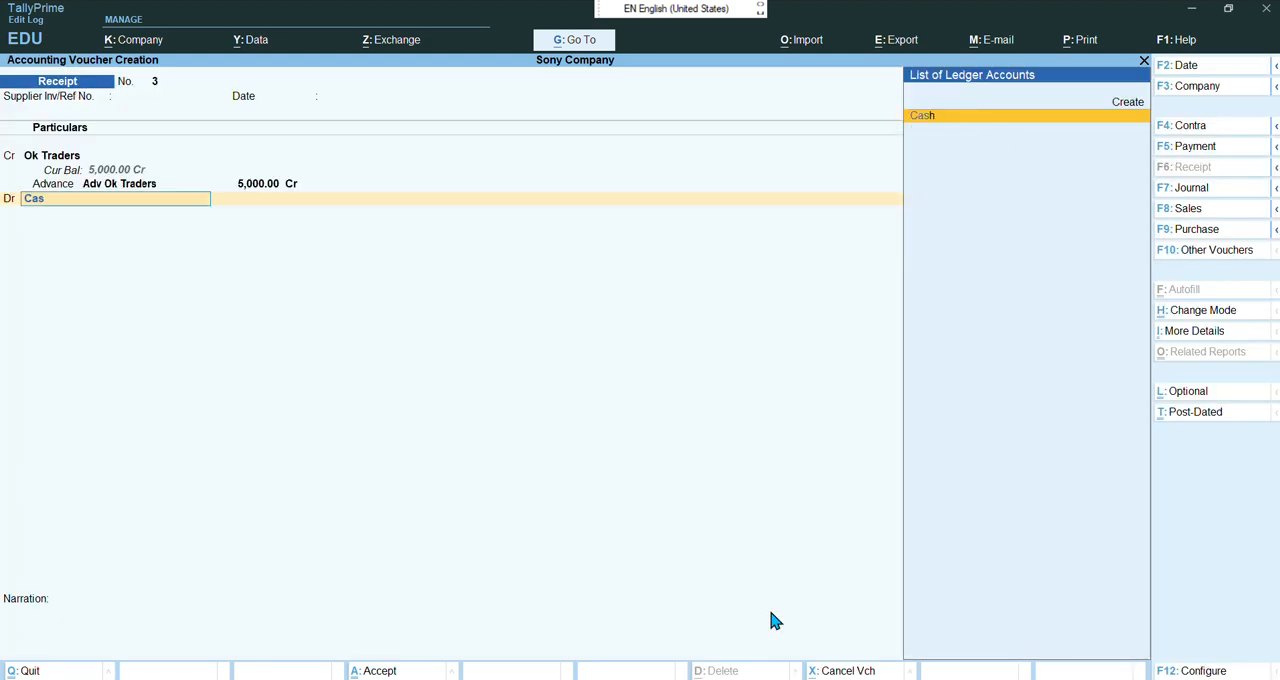
key("Return")
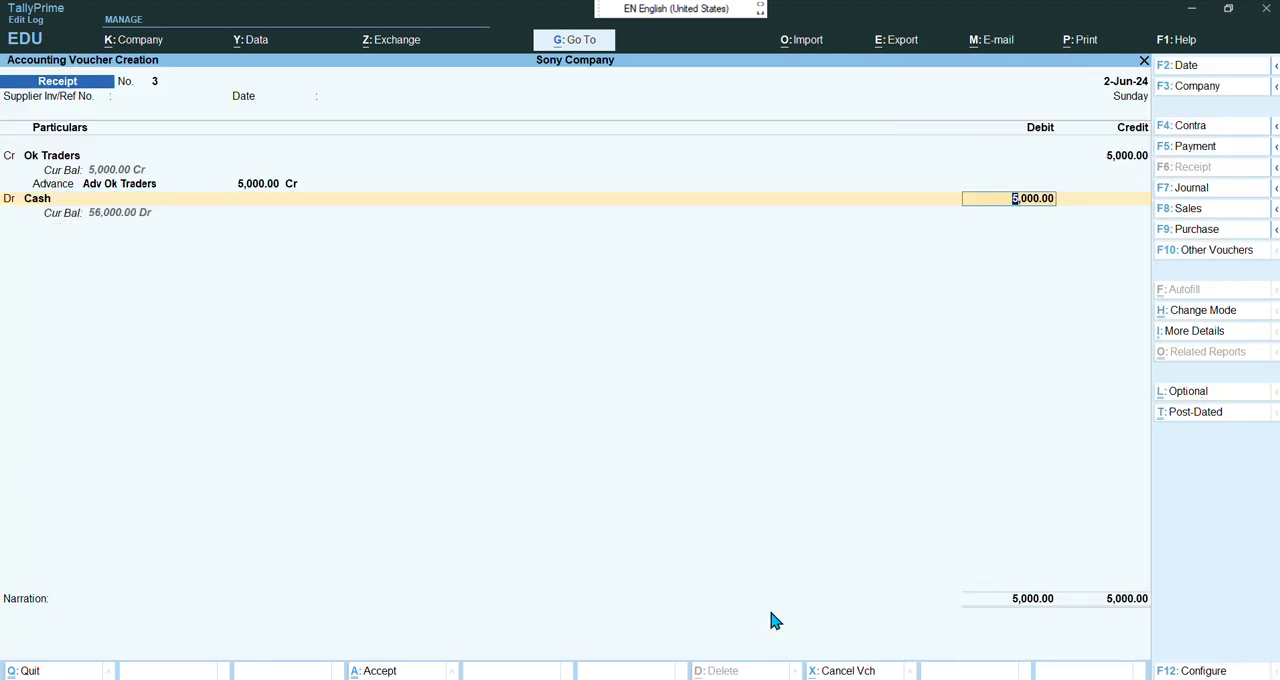
key("Return")
key("Return")
key("Return")
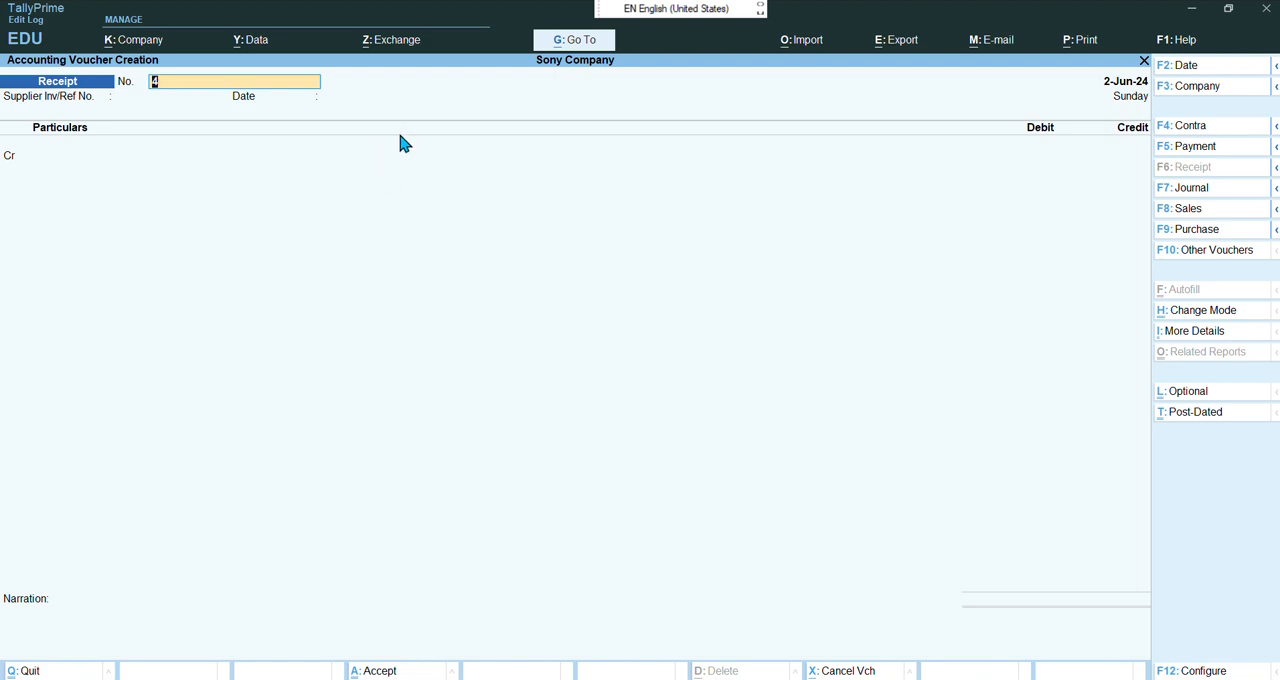
Leave voucher entry and open the Outstandings Receivables report from Display More Reports, Statements of Accounts
key("Escape")
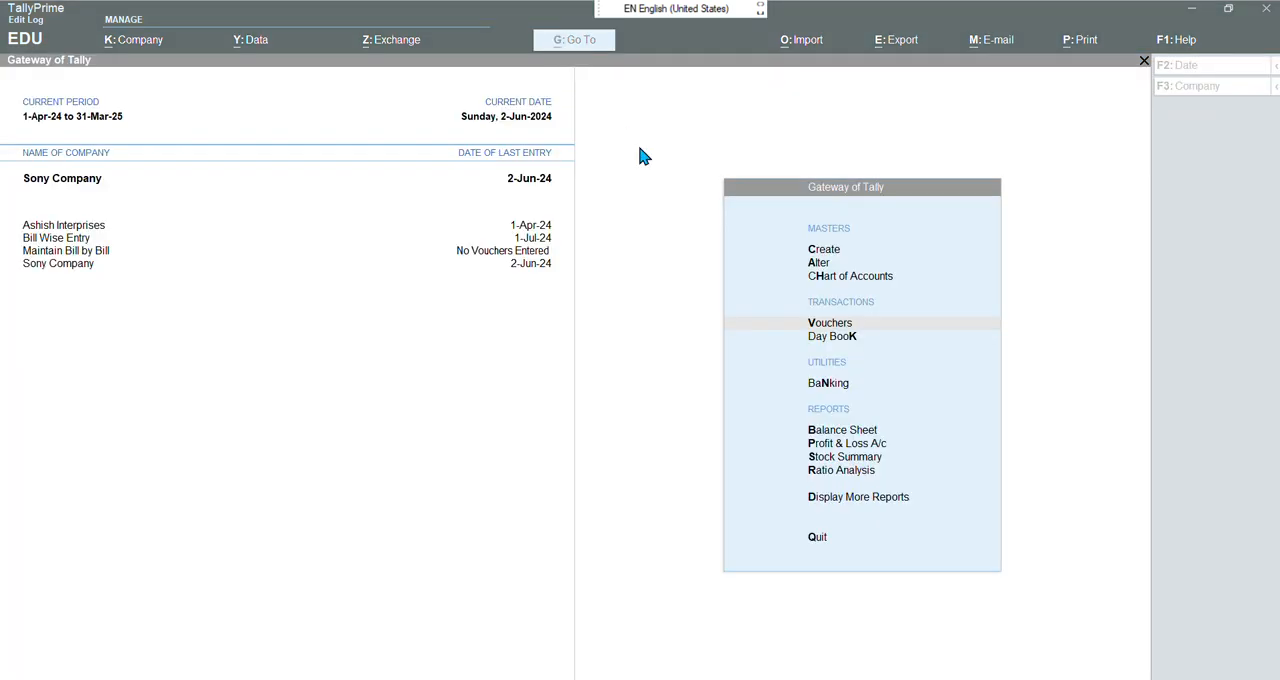
key("Down")
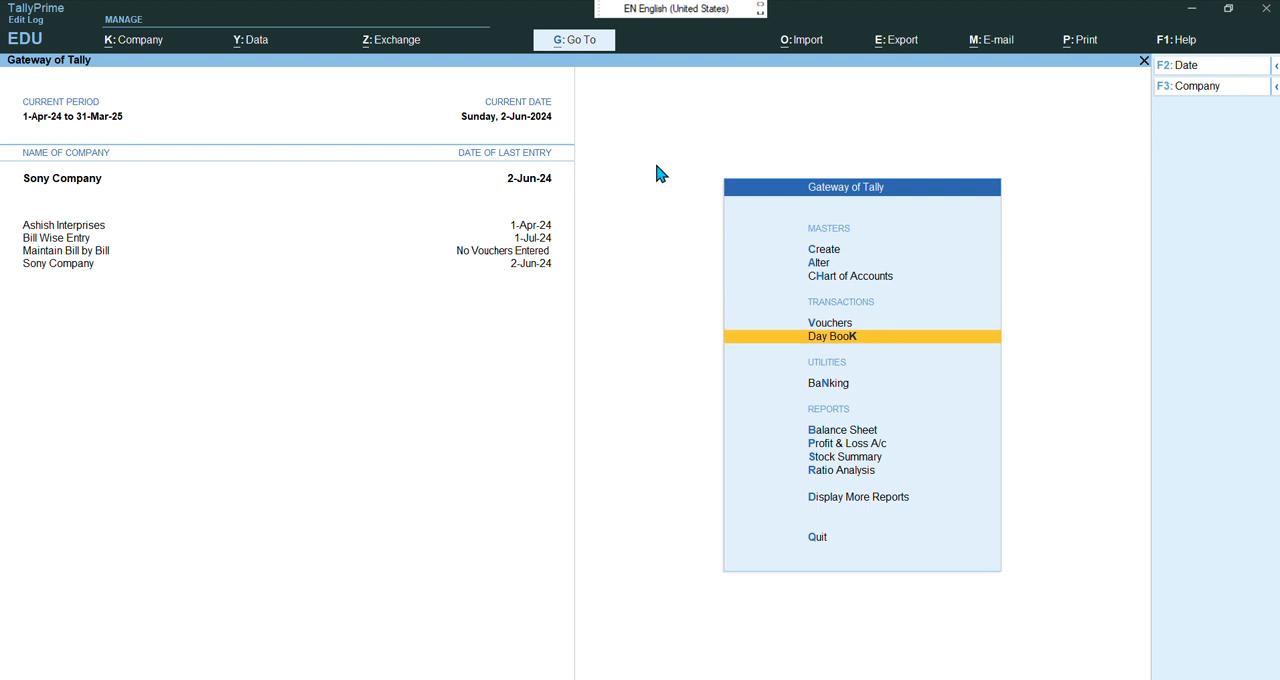
key("Down")
key("Down")
key("Down")
key("Down")
key("Down")
key("Down")
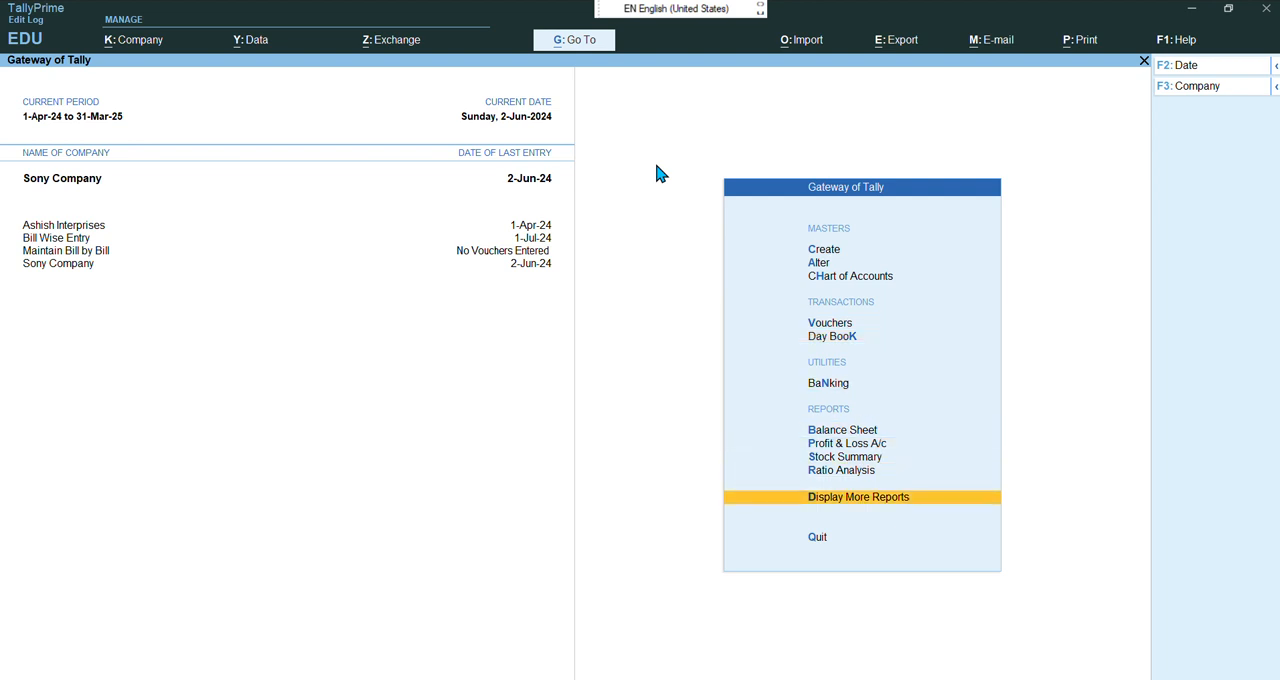
key("Return")
key("Down")
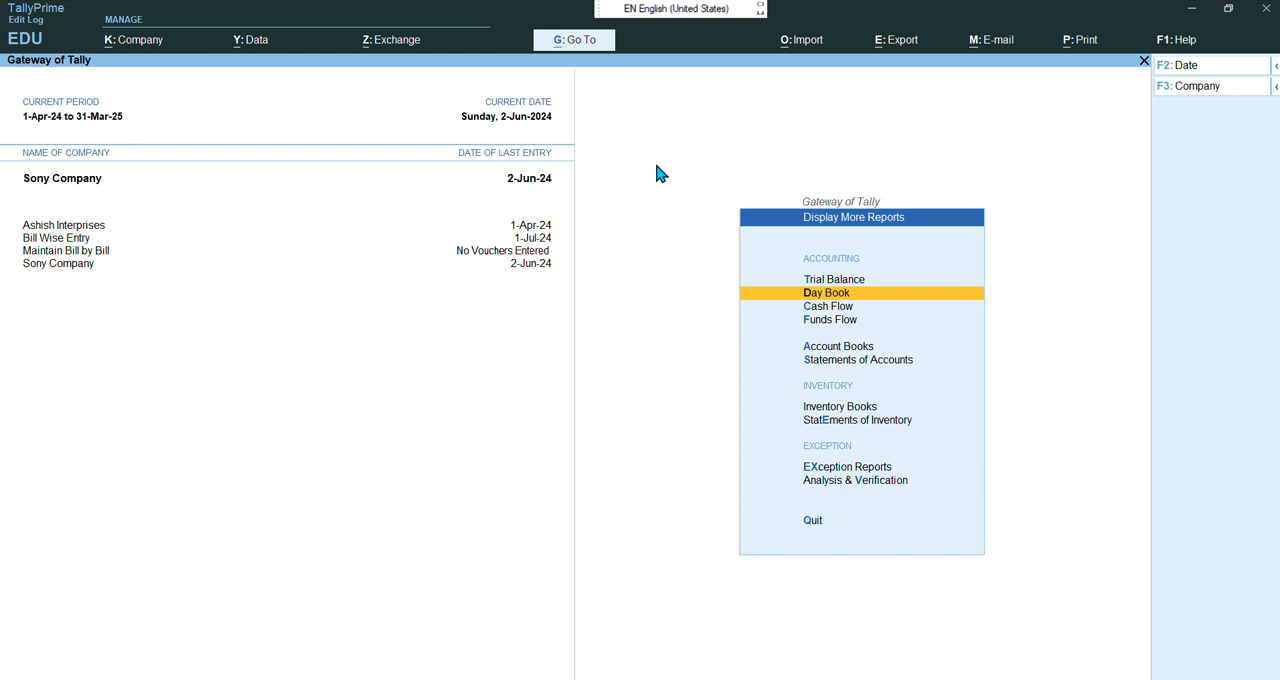
key("Down")
key("Down")
key("Down")
key("Down")
key("Return")
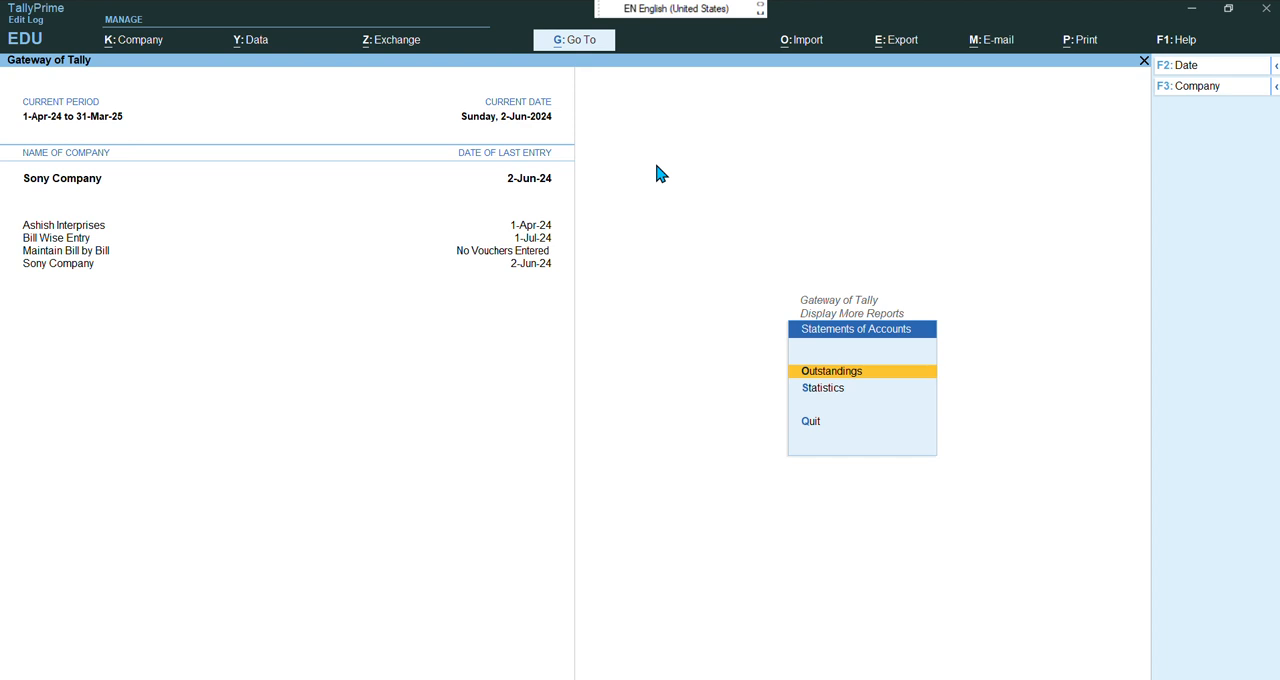
key("Return")
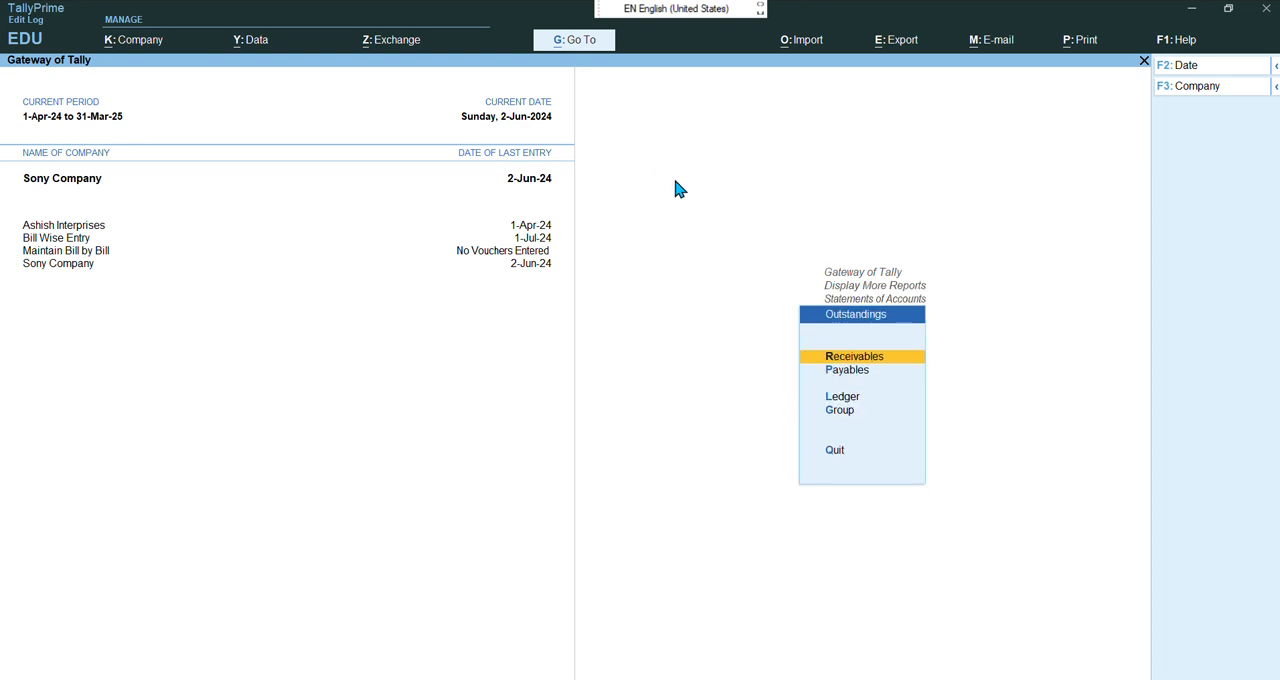
left_click(896, 356)
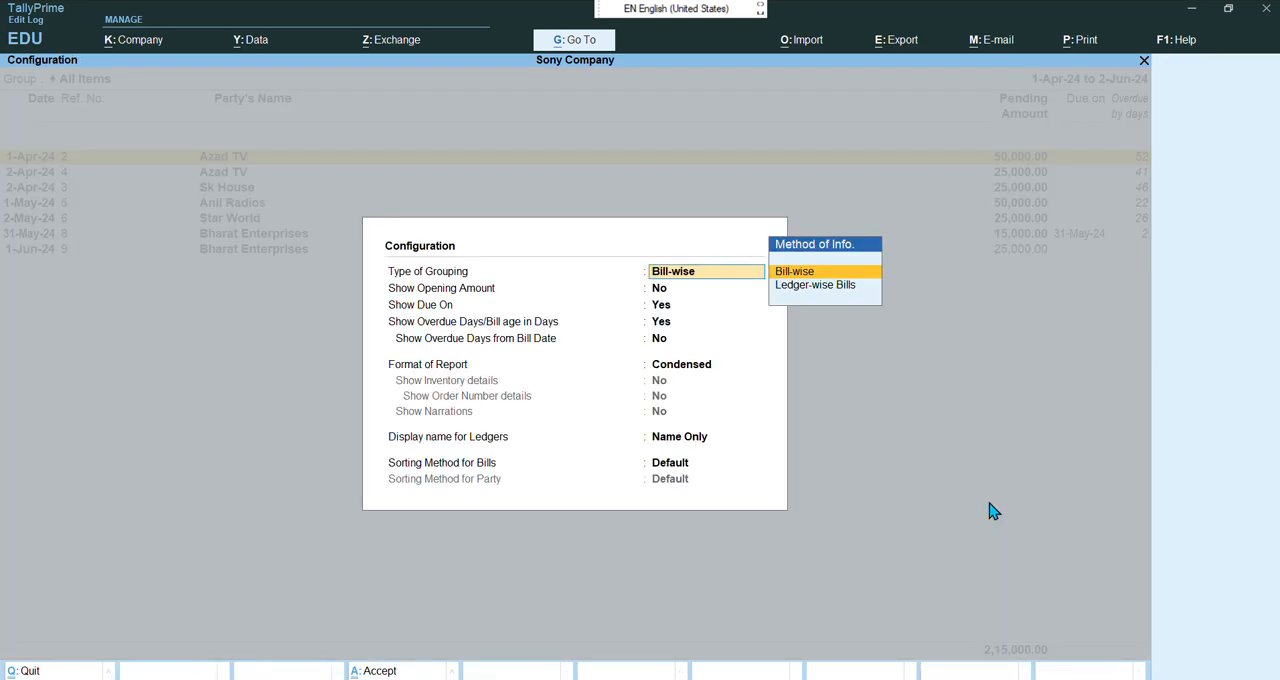
Configure the receivables report to keep bill-wise grouping and show overdue days from the bill date
key("Return")
key("Return")
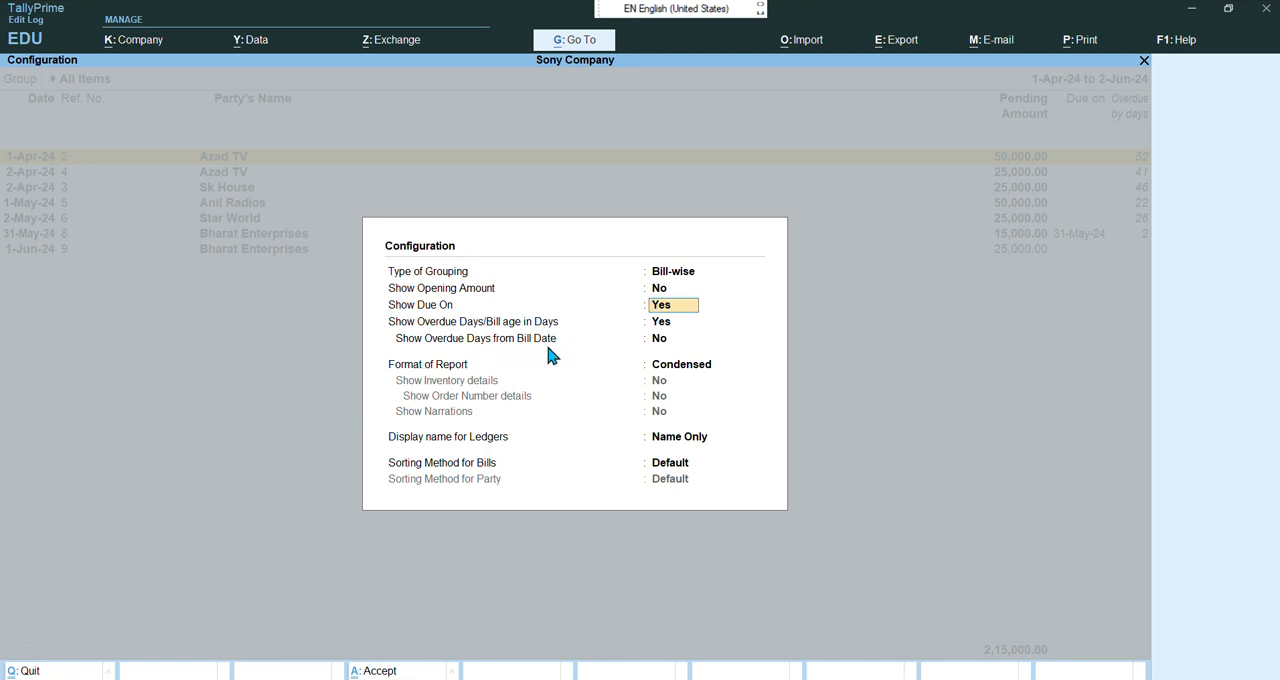
left_click(662, 341)
type("yes")
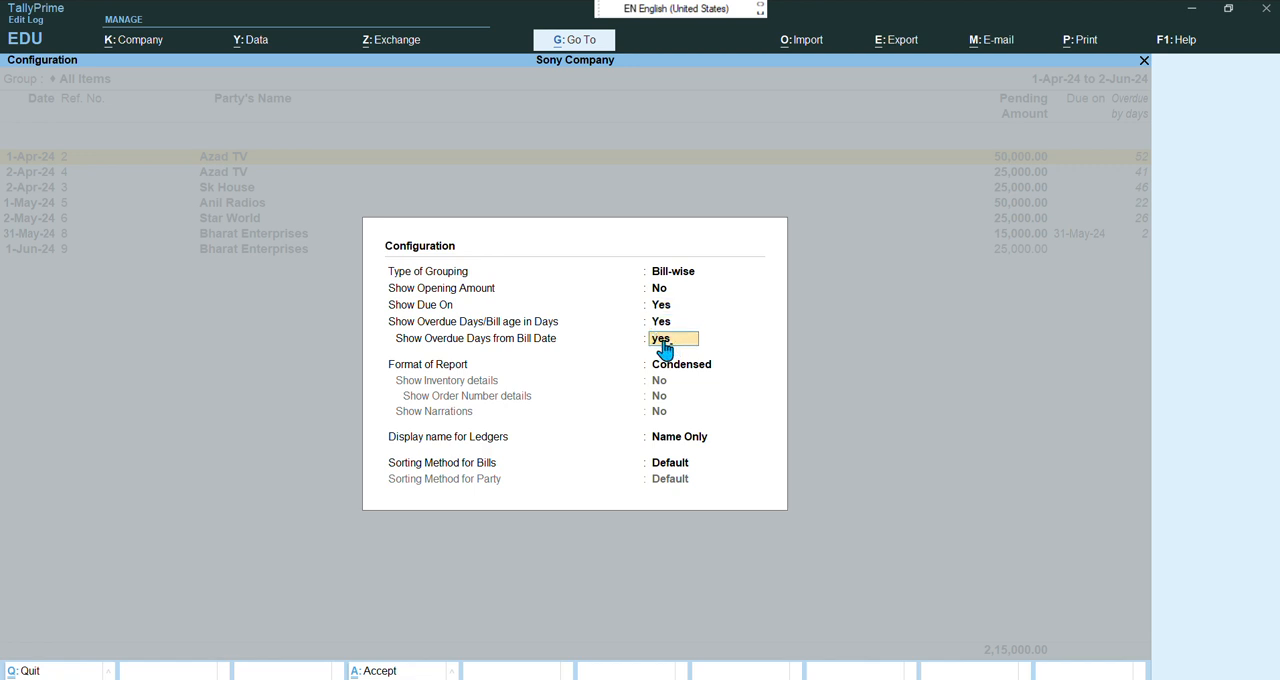
key("Return")
key("Return")
key("Return")
key("Return")
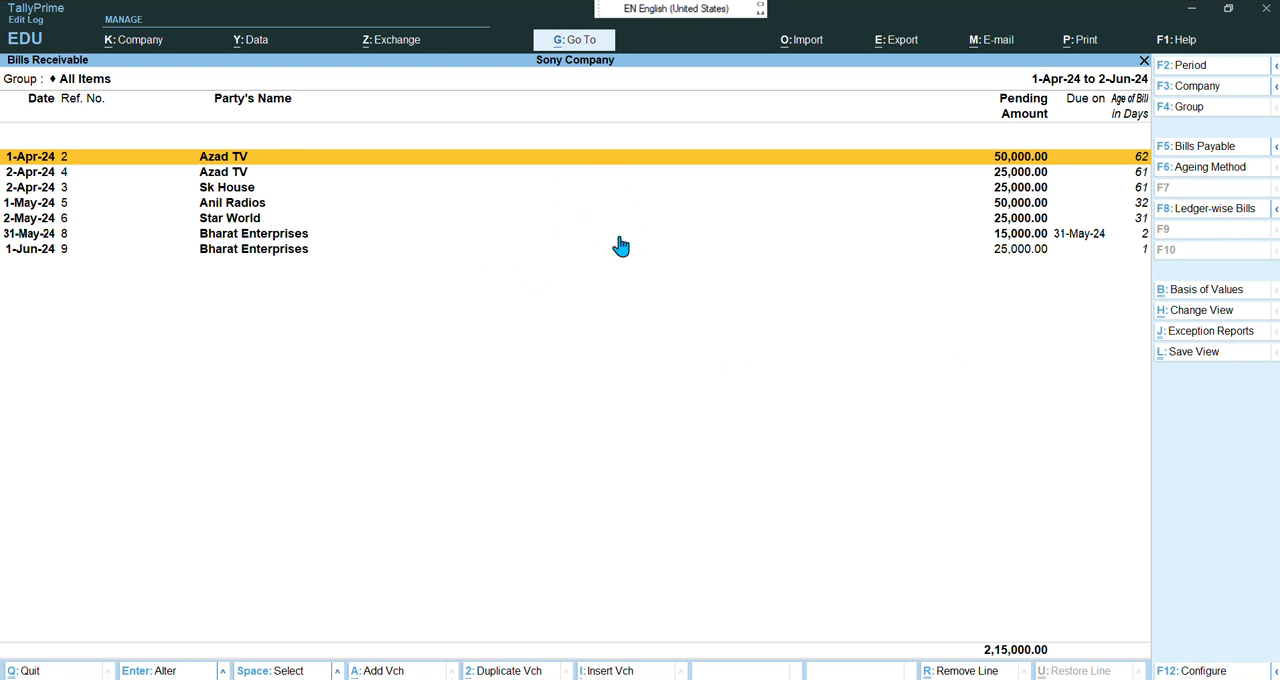
In Bills Payable, apply ageing by due date with slabs 0–15, 15–30, 30–45 and from 45 days, then switch to Bills Receivable
left_click(1199, 152)
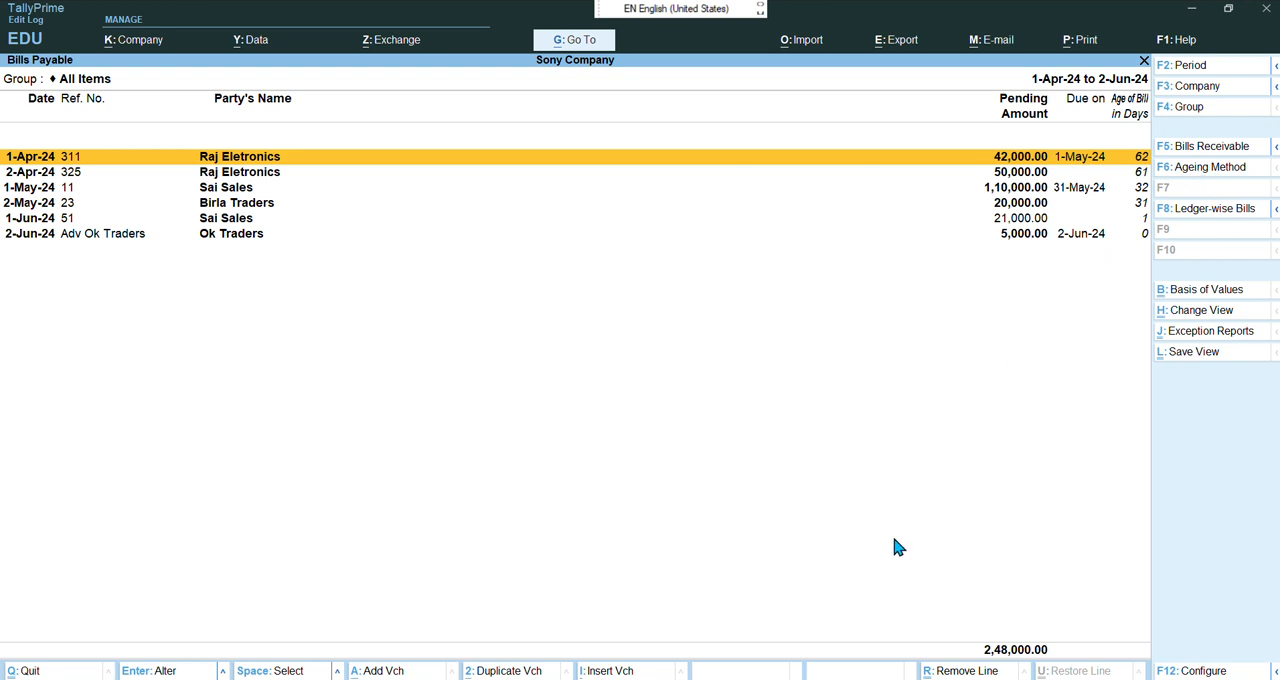
key("F6")
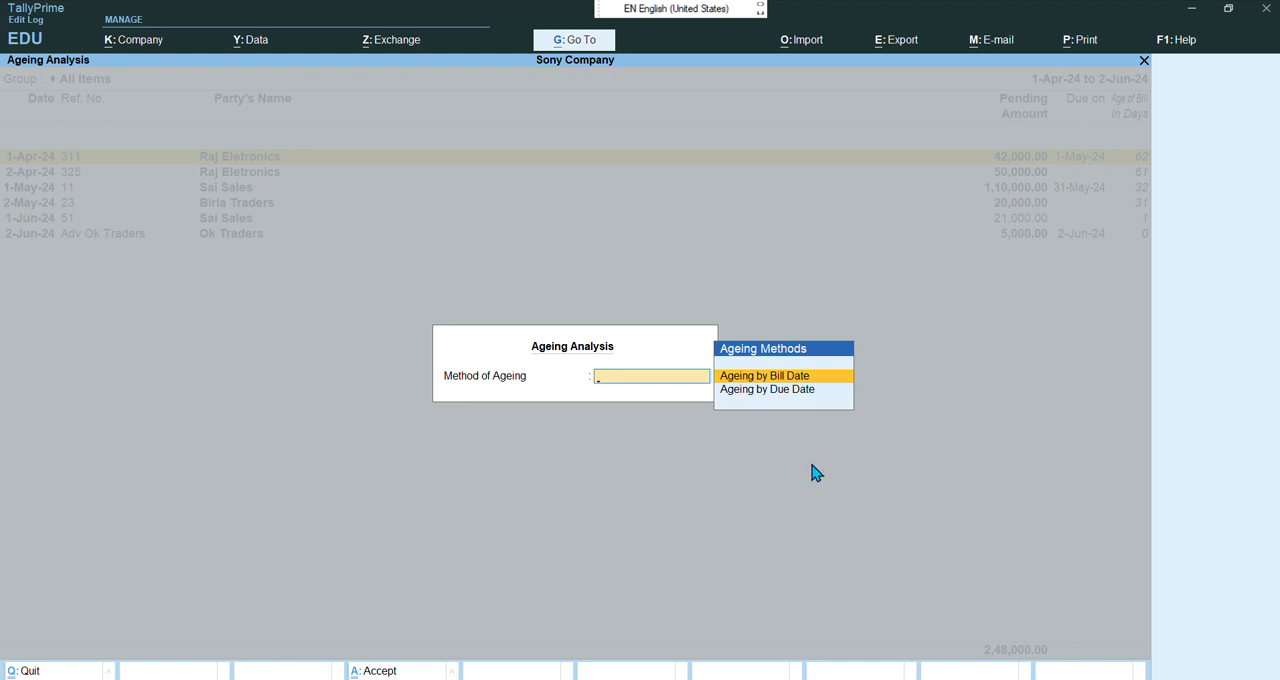
key("Down")
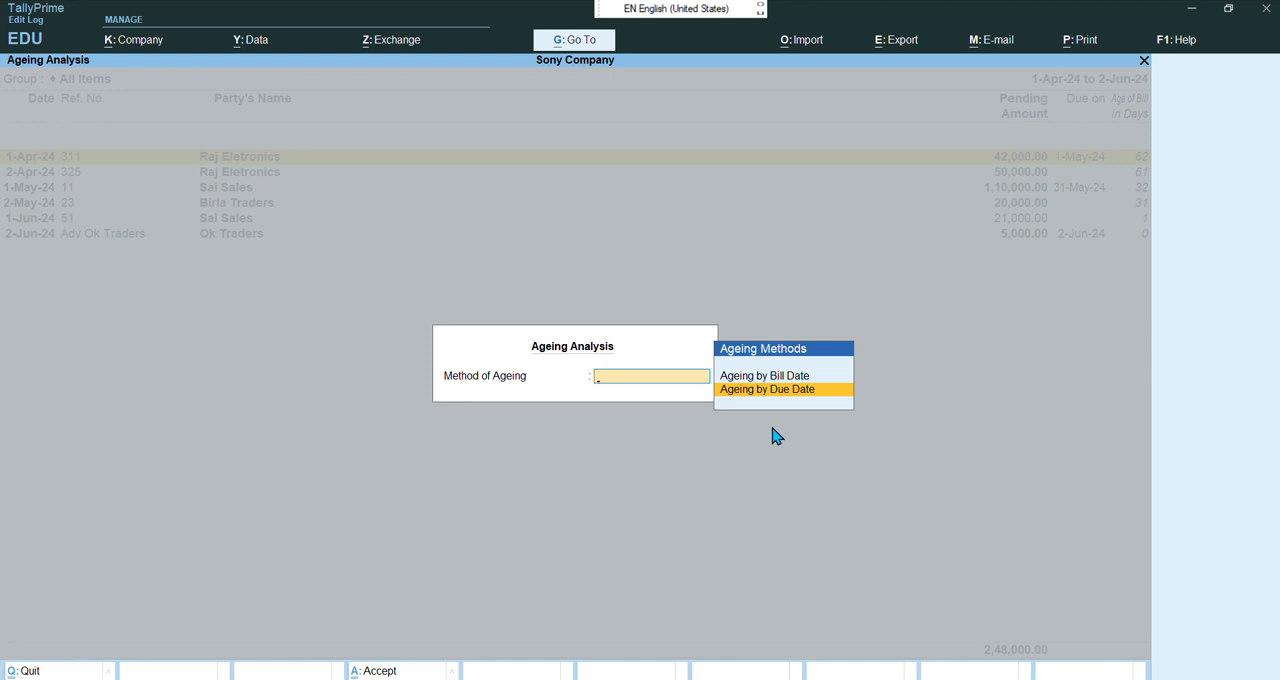
key("Return")
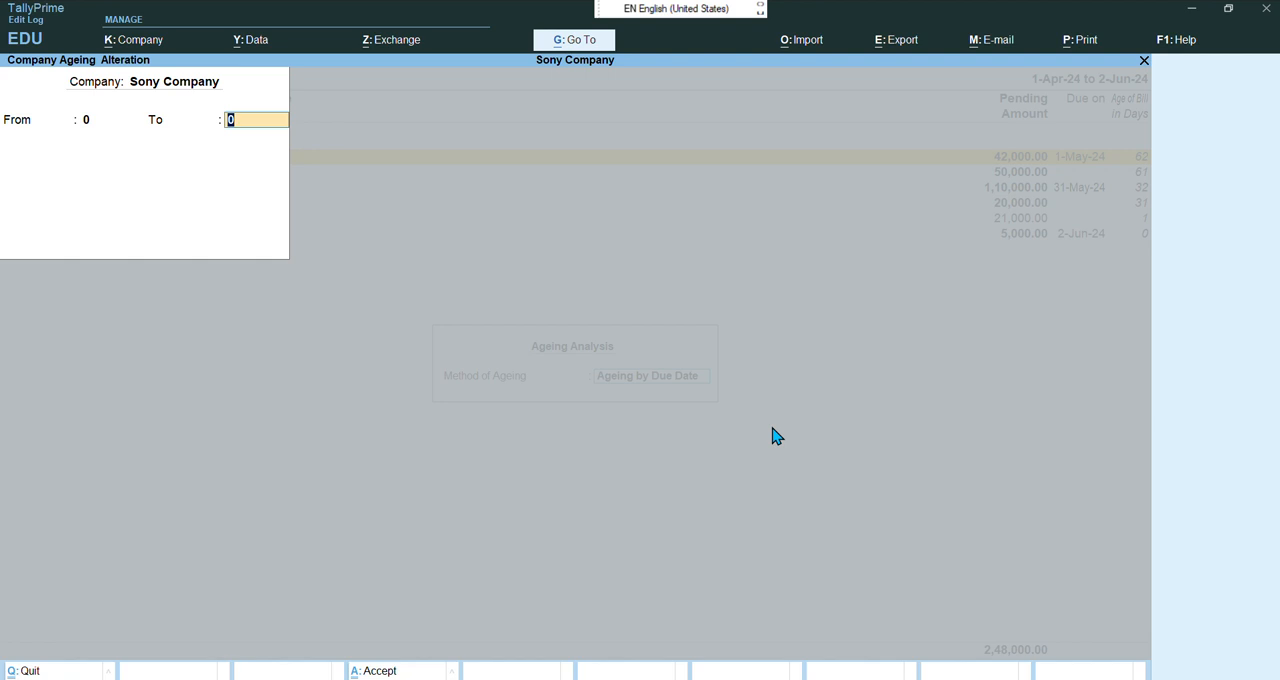
type("15")
key("Return")
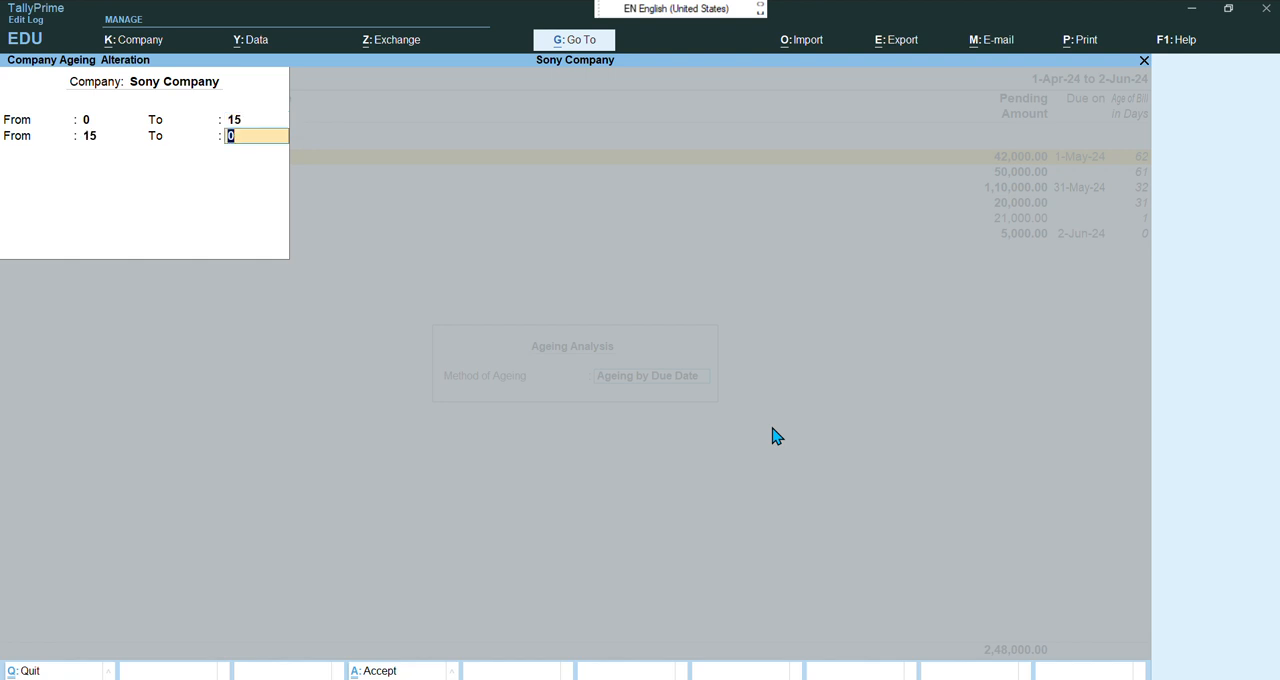
type("30")
key("Return")
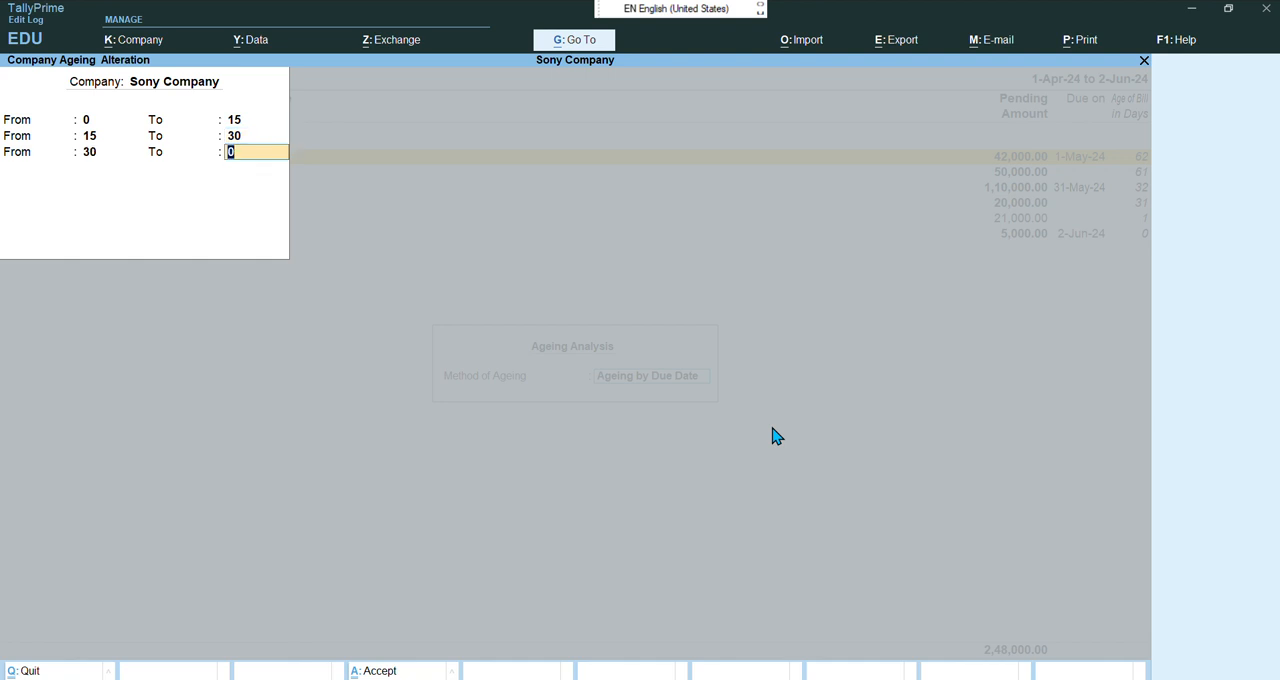
type("45")
key("Return")
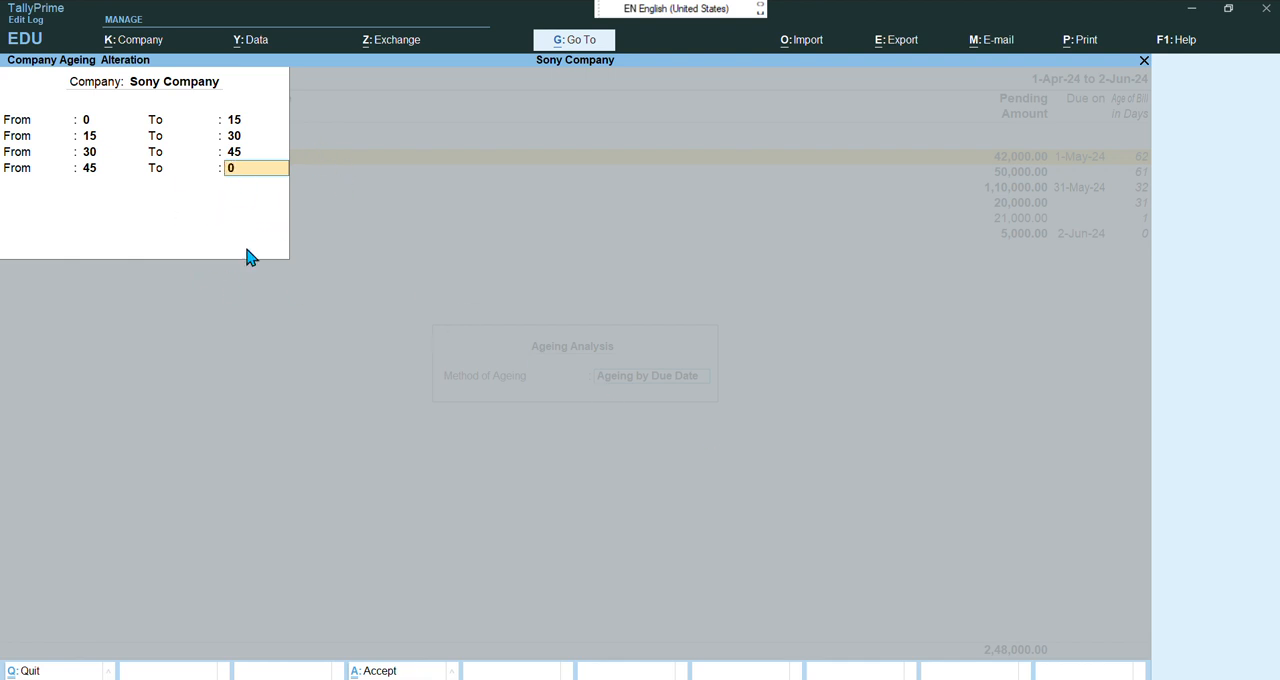
key("Return")
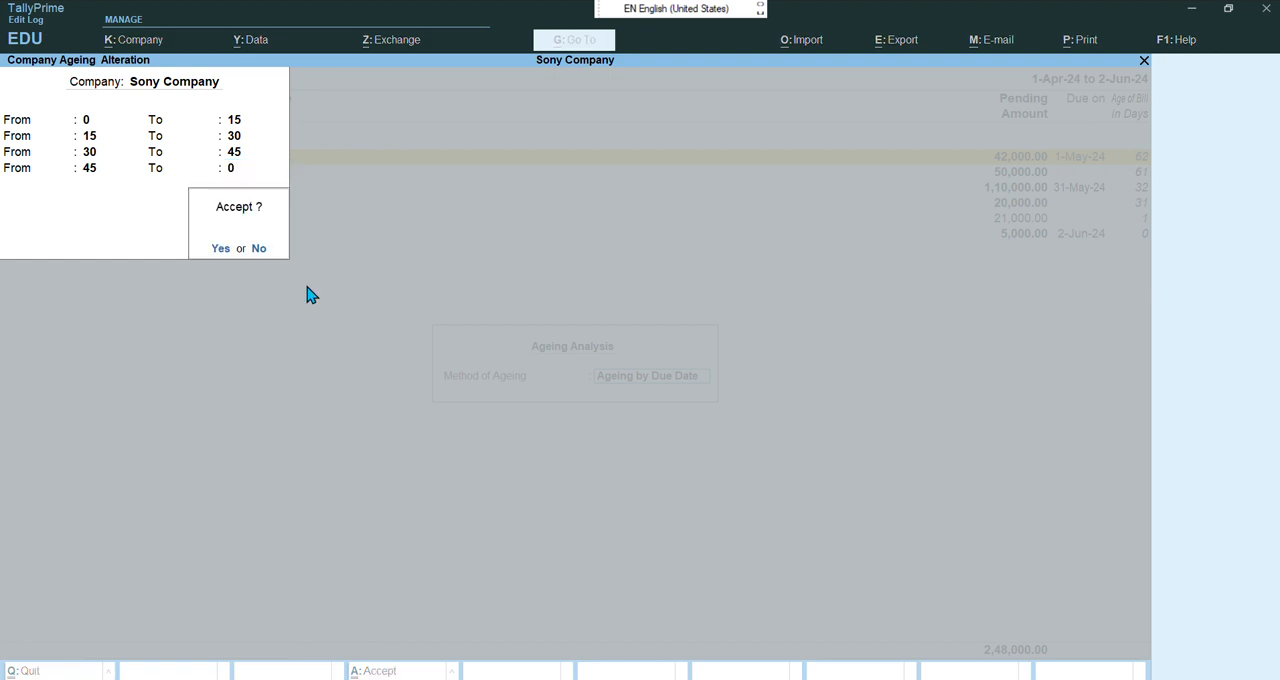
key("Return")
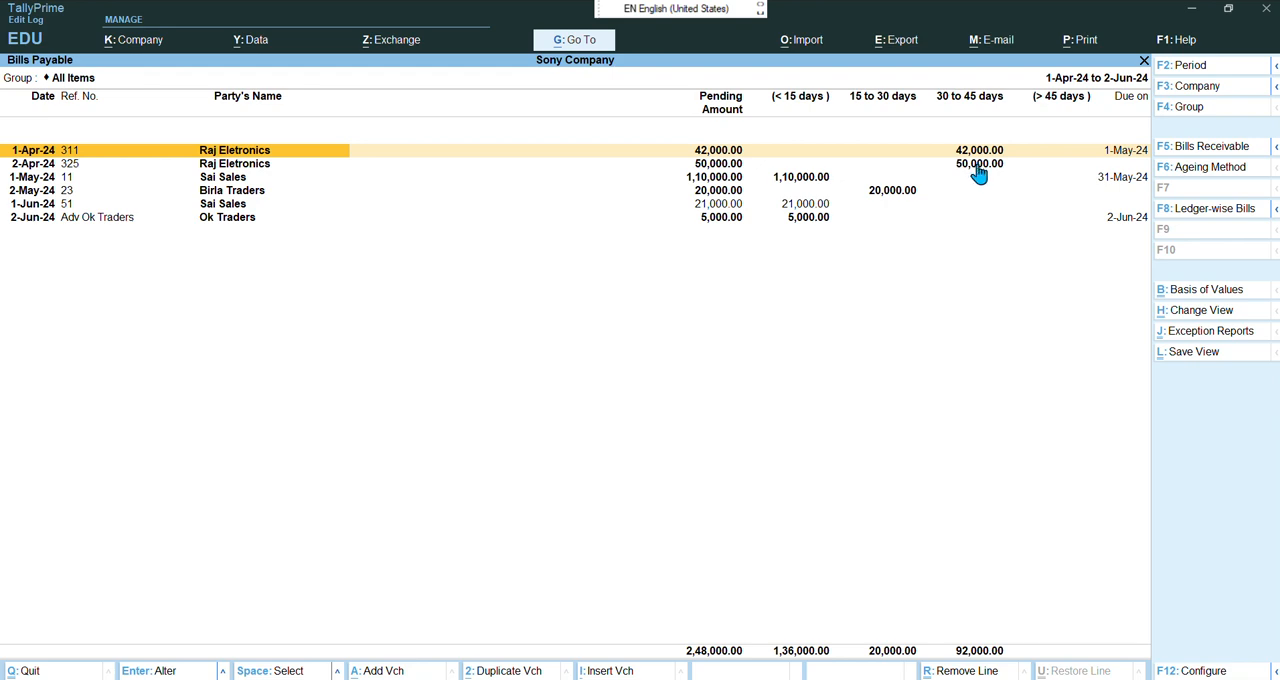
left_click(1208, 148)
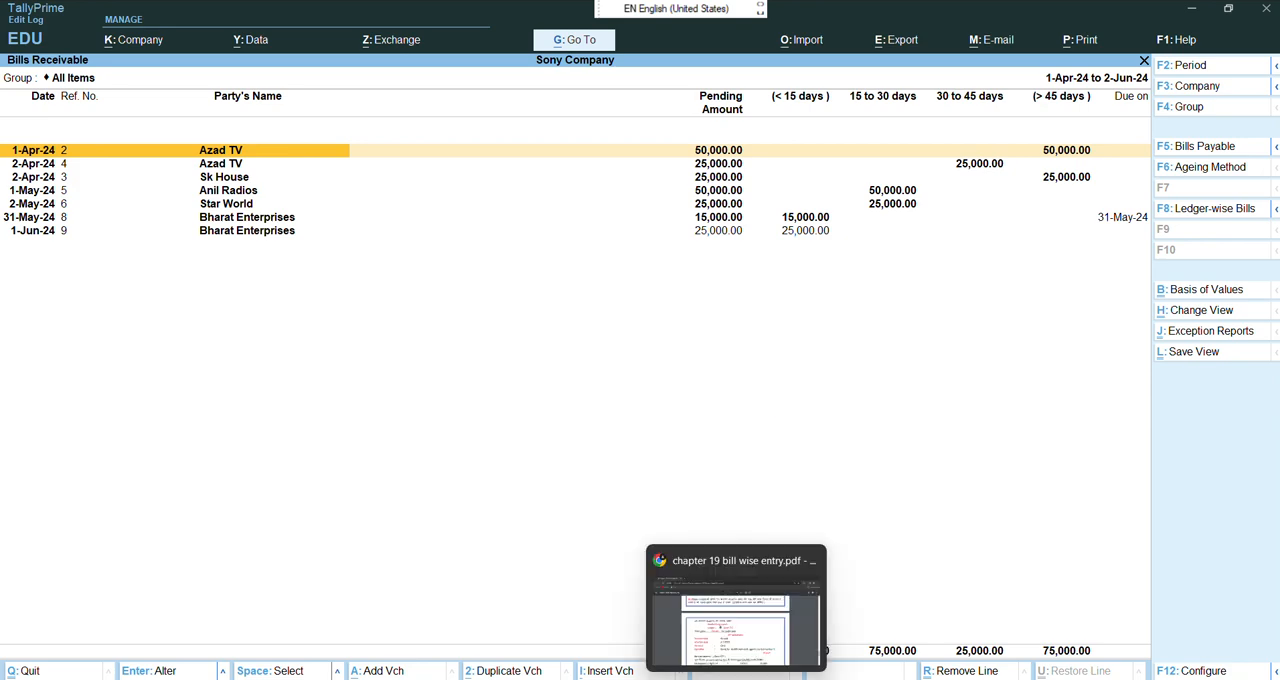
Switch to the chapter 19 PDF to read the Azad TV bill settlement instructions, then return to TallyPrime
left_click(733, 651)
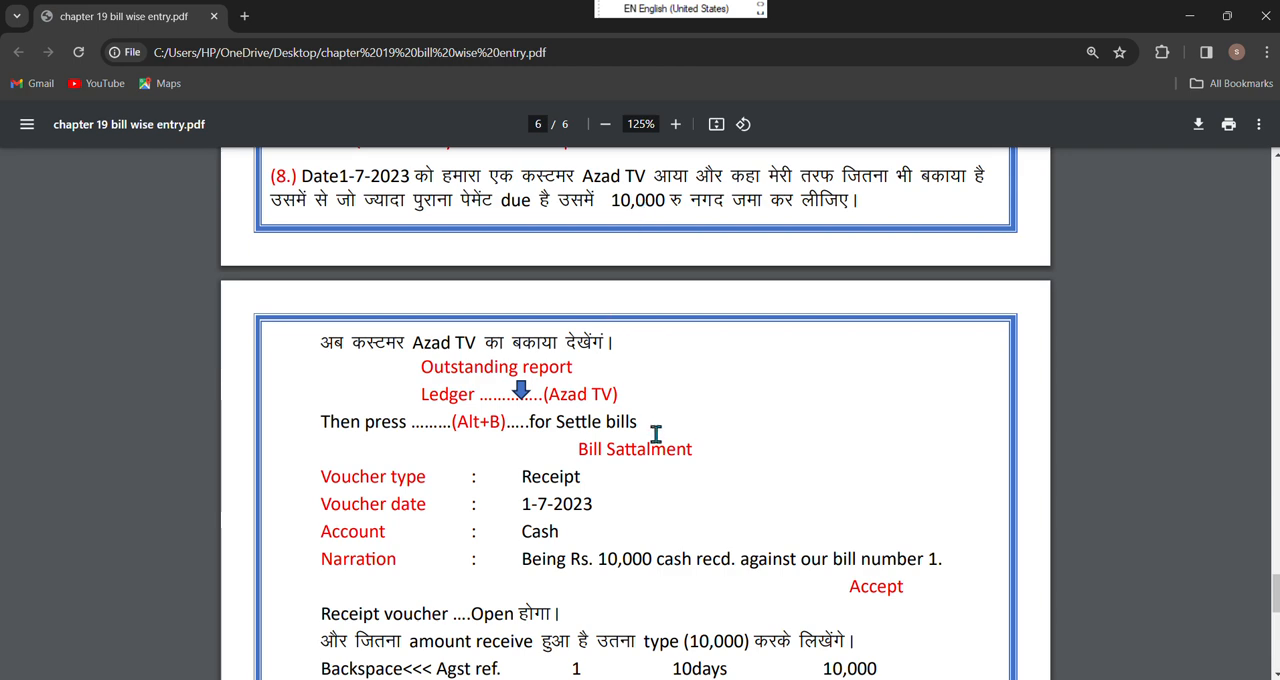
mouse_move(810, 679)
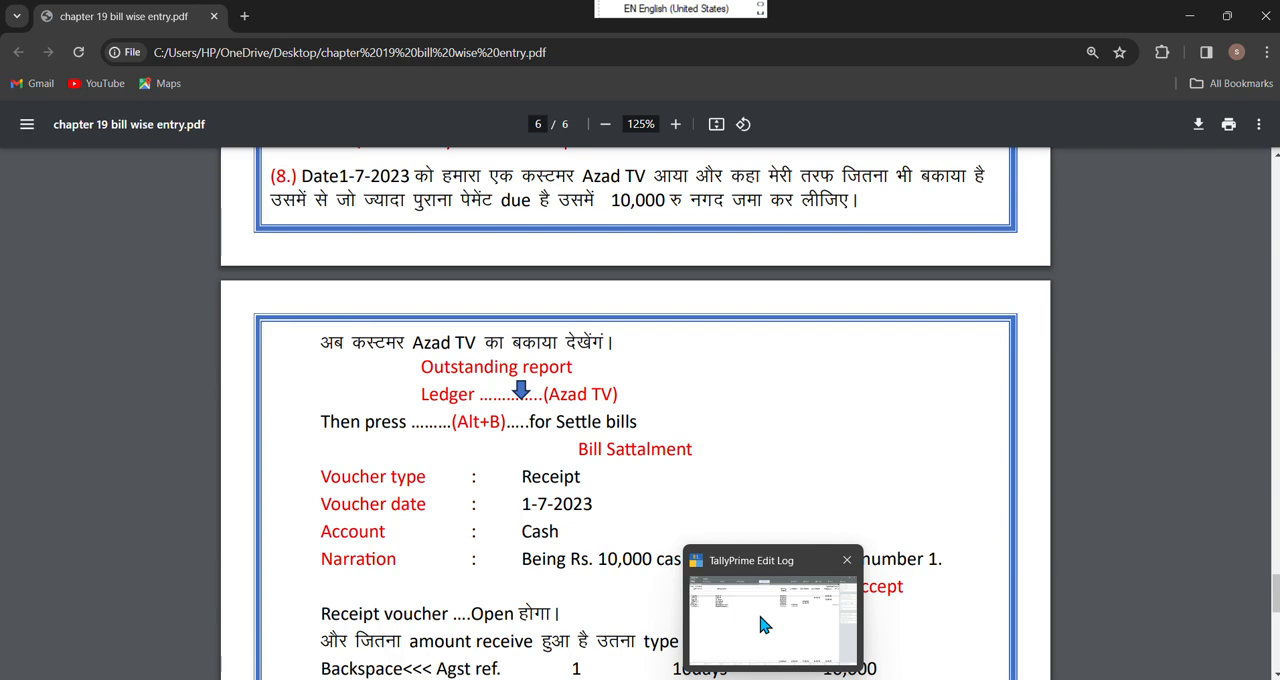
left_click(759, 622)
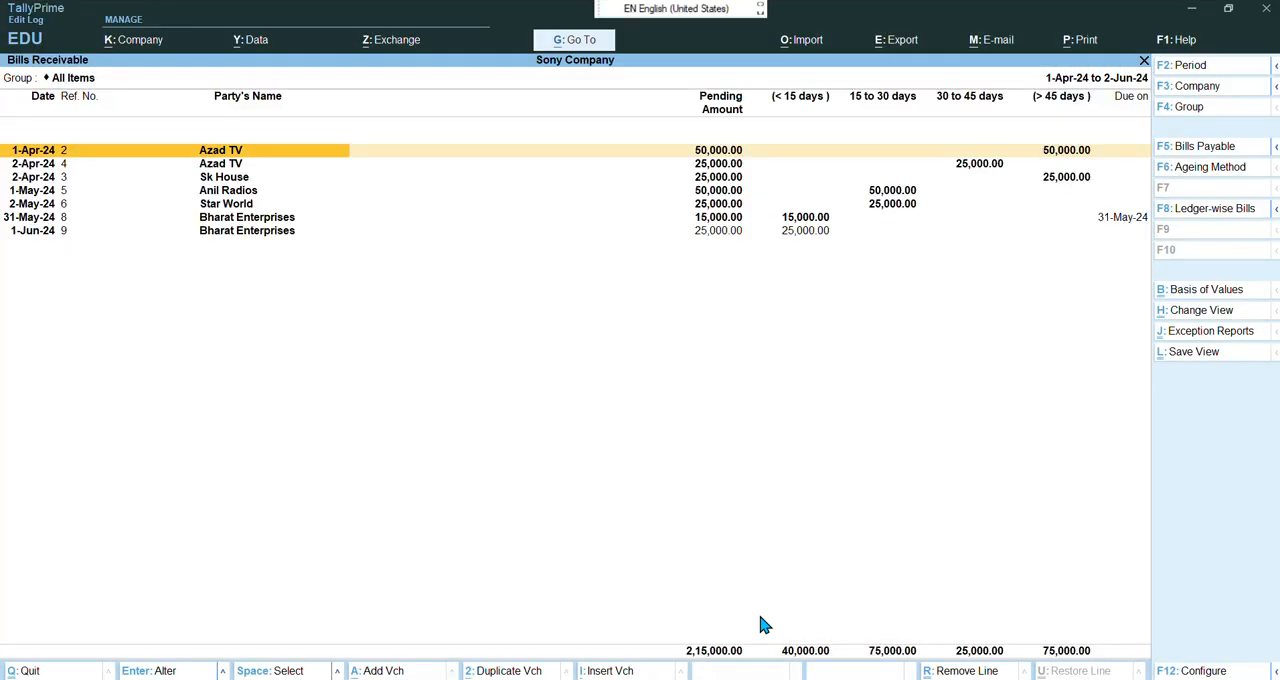
Open the Ledger Outstandings report for Azad TV from the Outstandings menu
key("Escape")
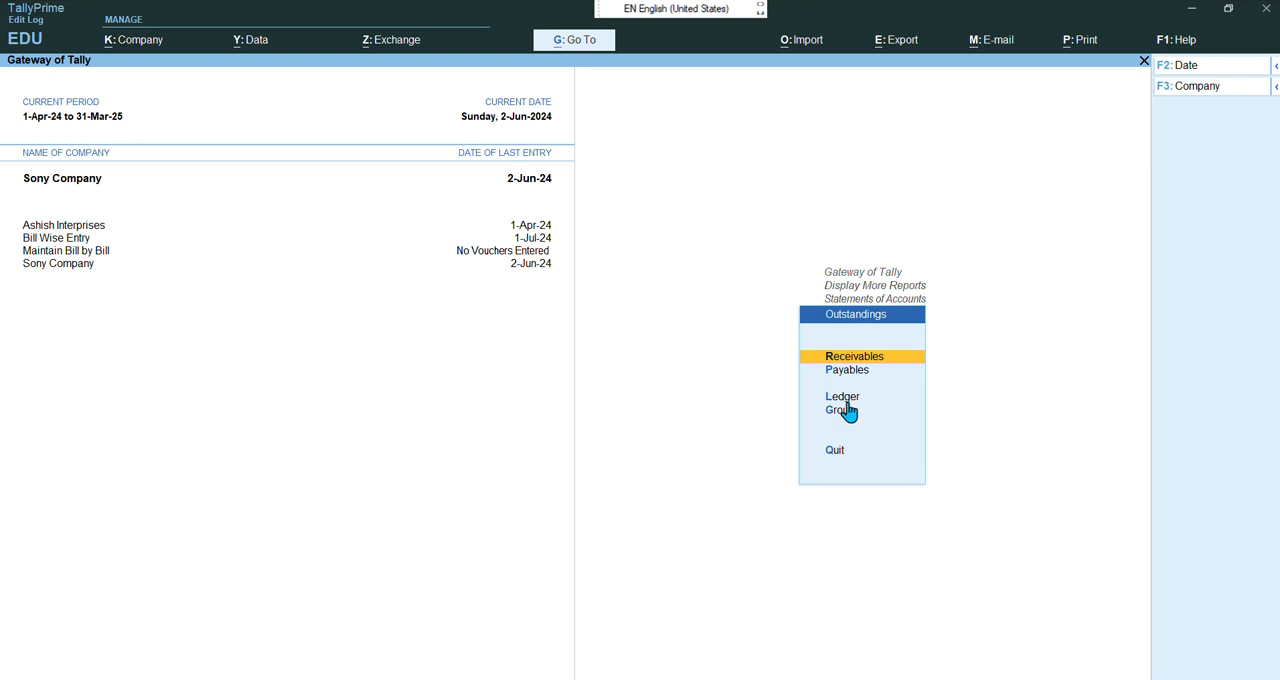
key("Down")
key("Down")
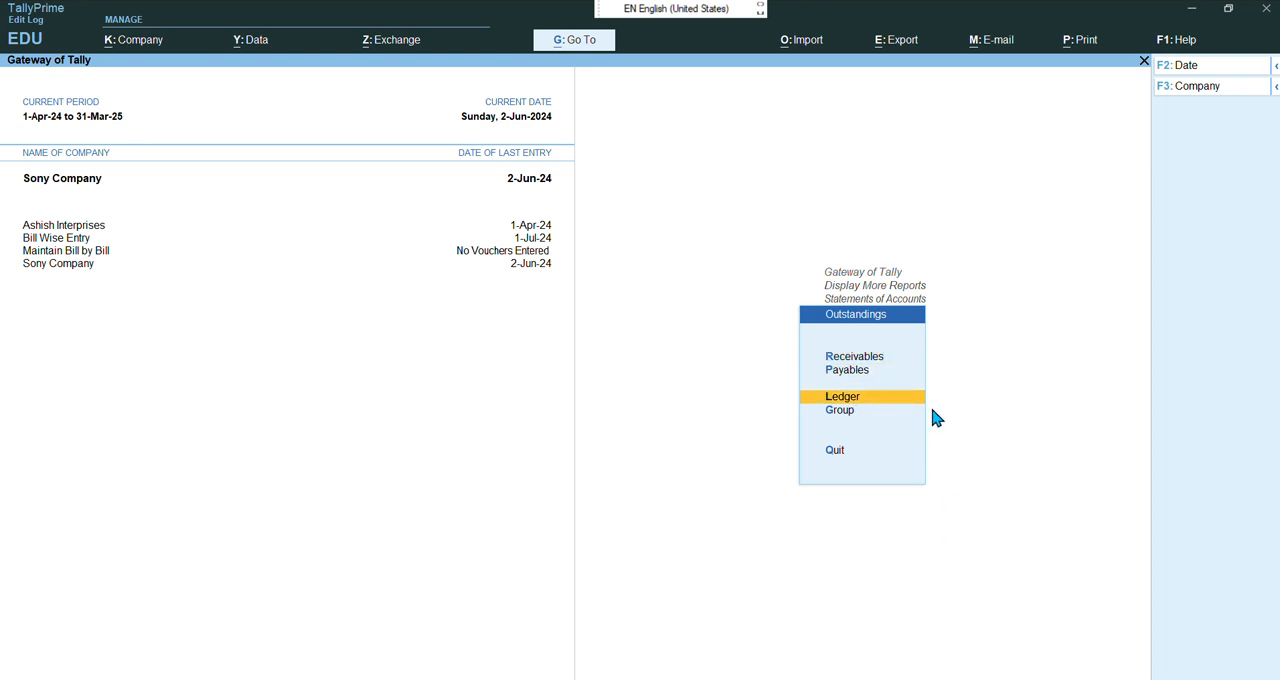
key("Return")
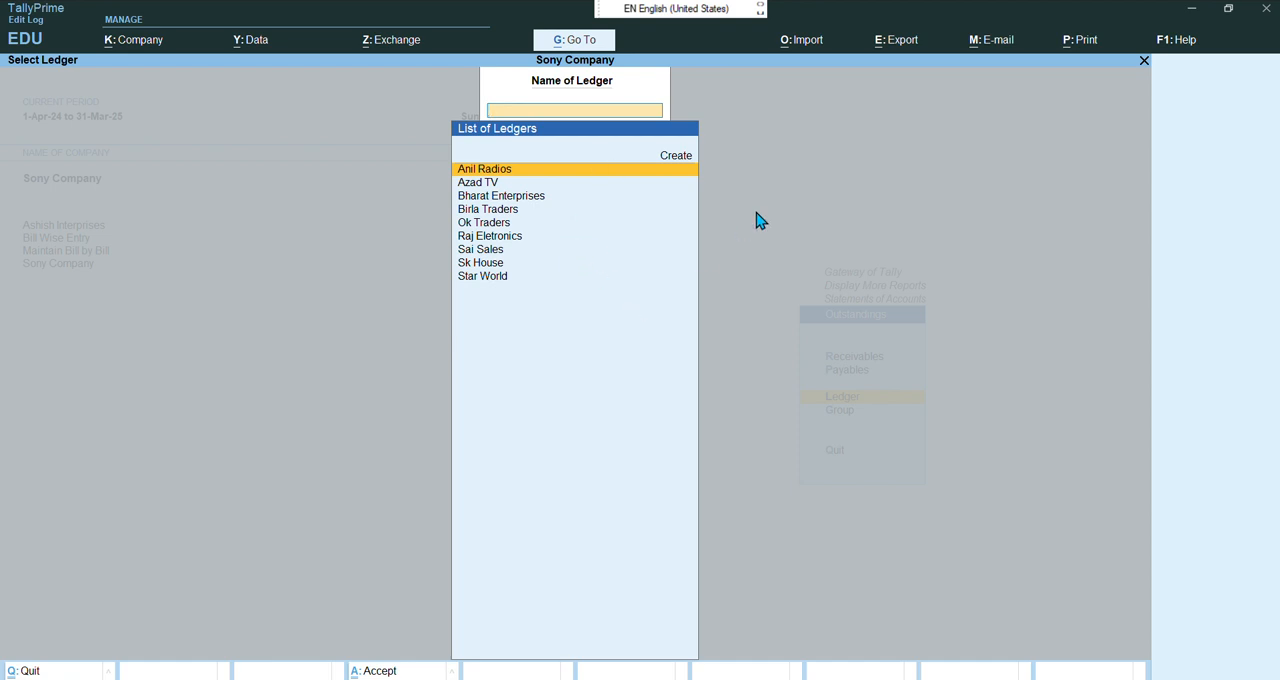
key("Down")
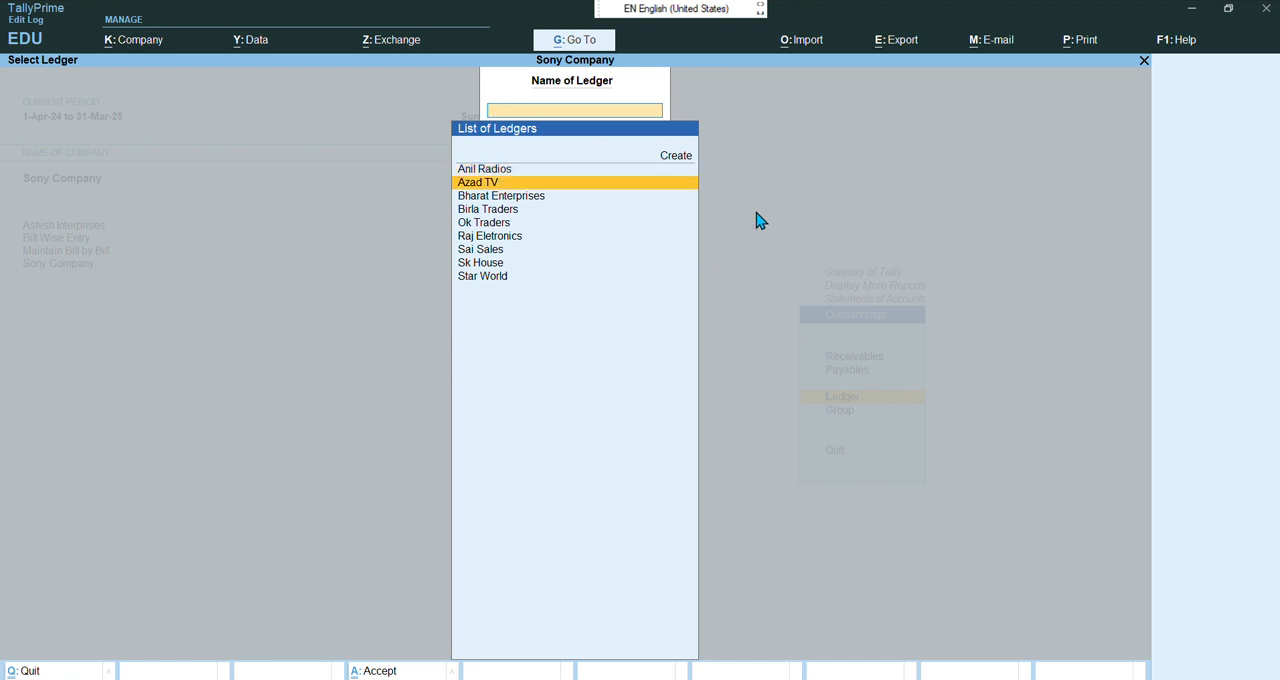
key("Return")
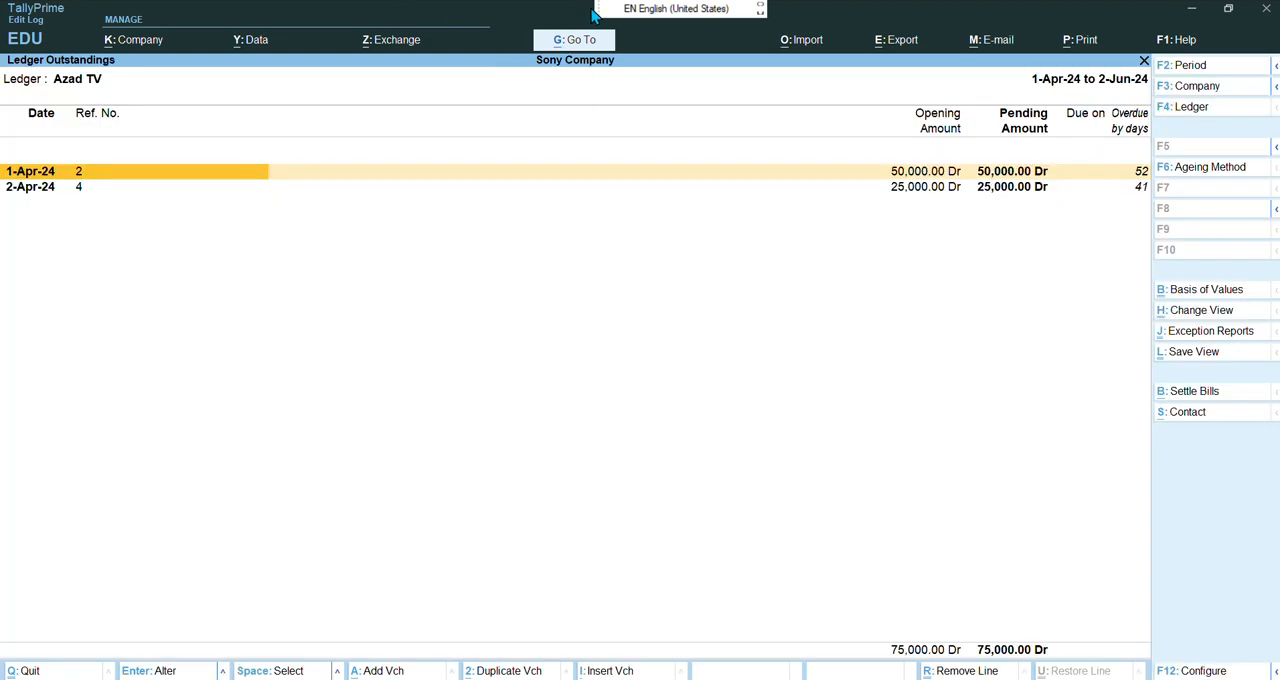
left_click(553, 29)
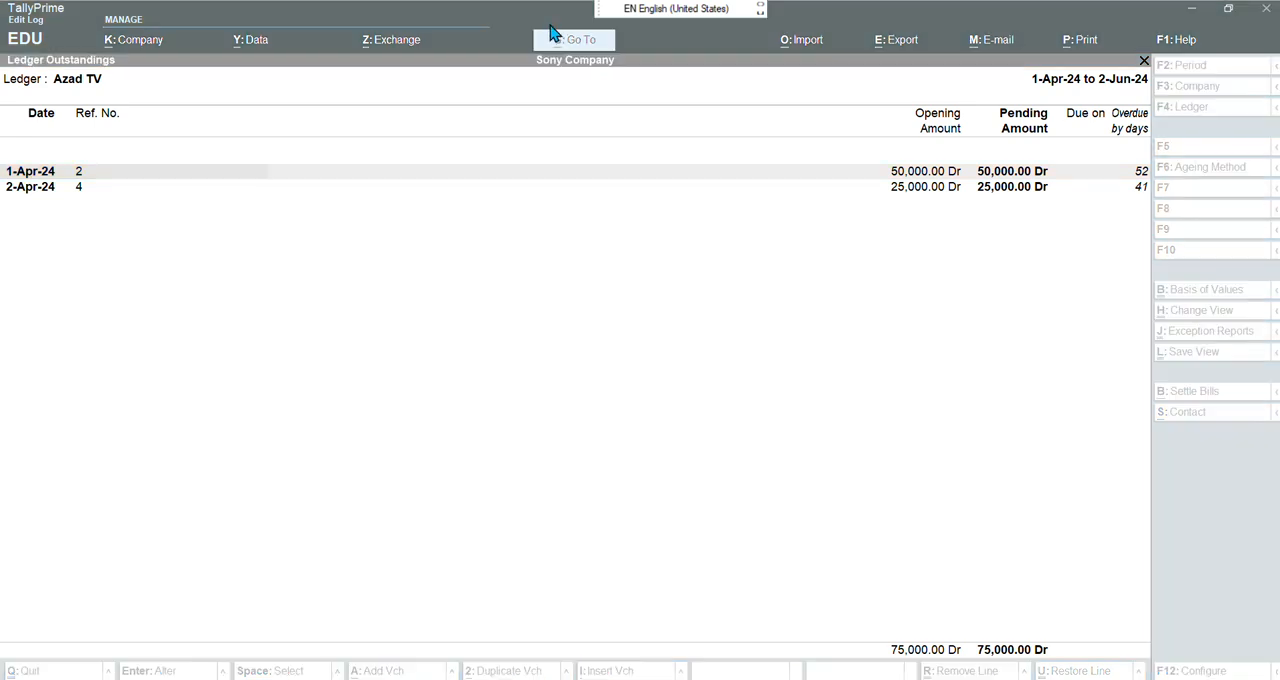
left_click(553, 273)
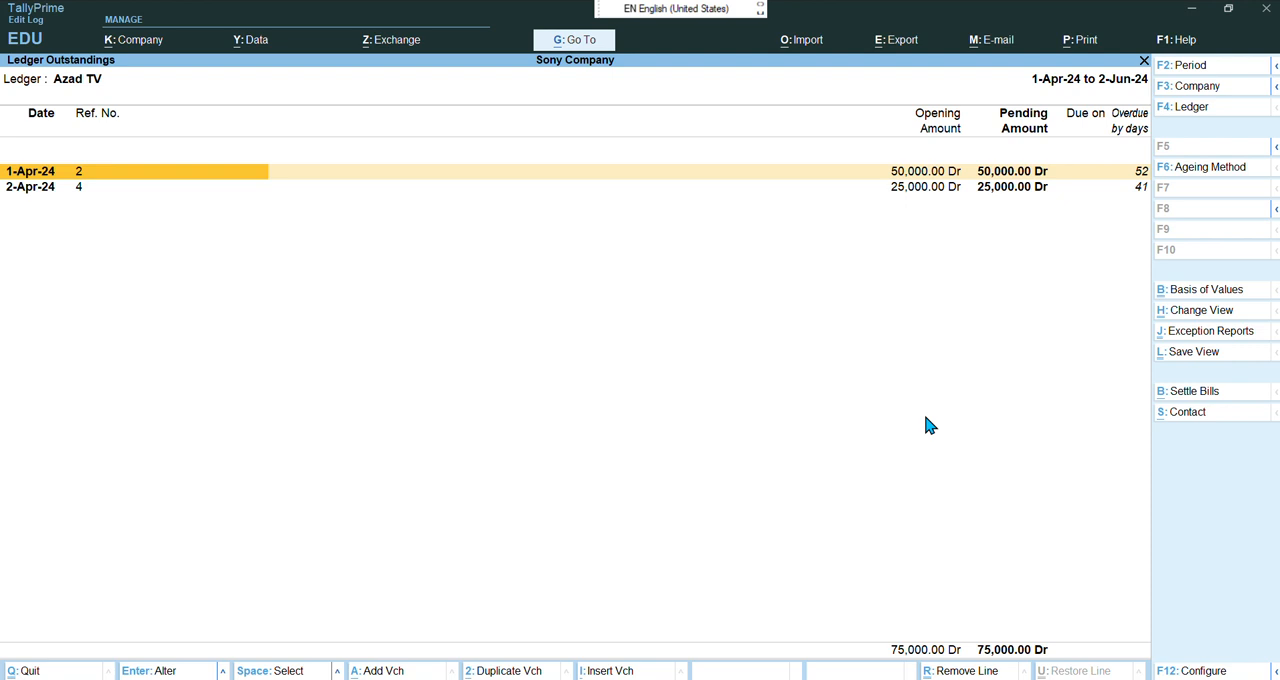
Start a Bill Settlement receipt for Azad TV dated 1-Jul-24 on Cash, narrated 'being Rs. 10,000 cash recd. against our bill no. 1'
key("alt+b")
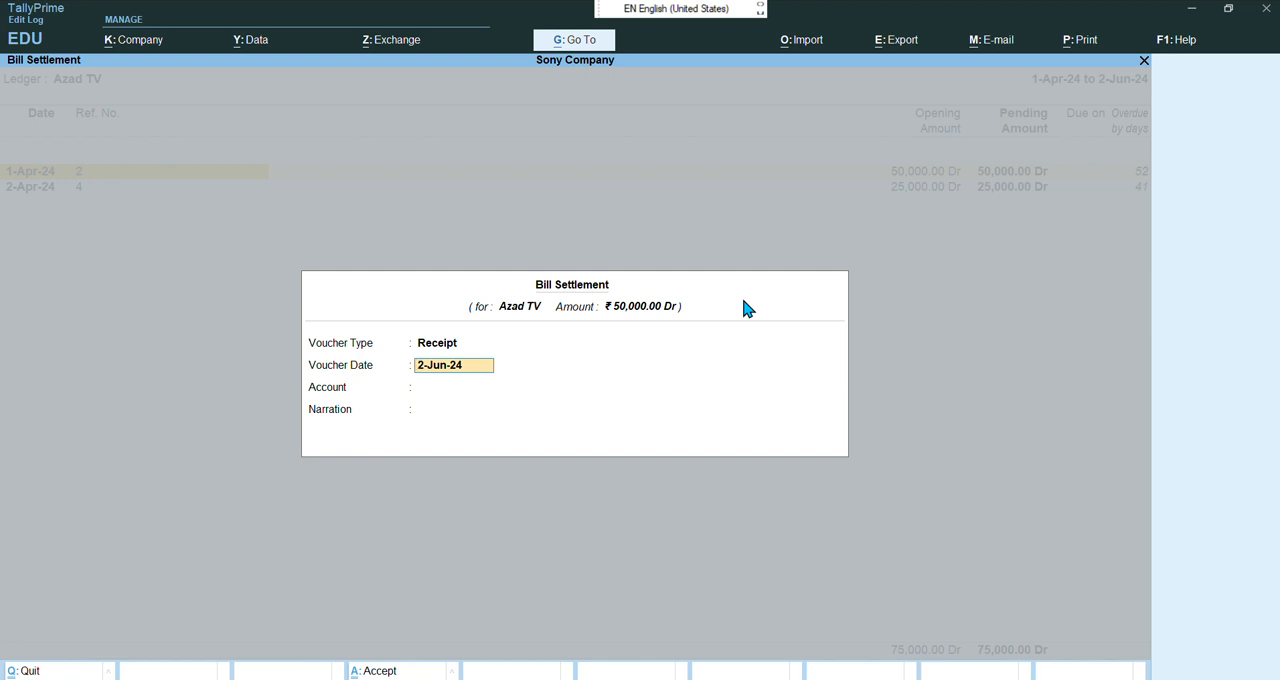
type("1-7-202")
key("Return")
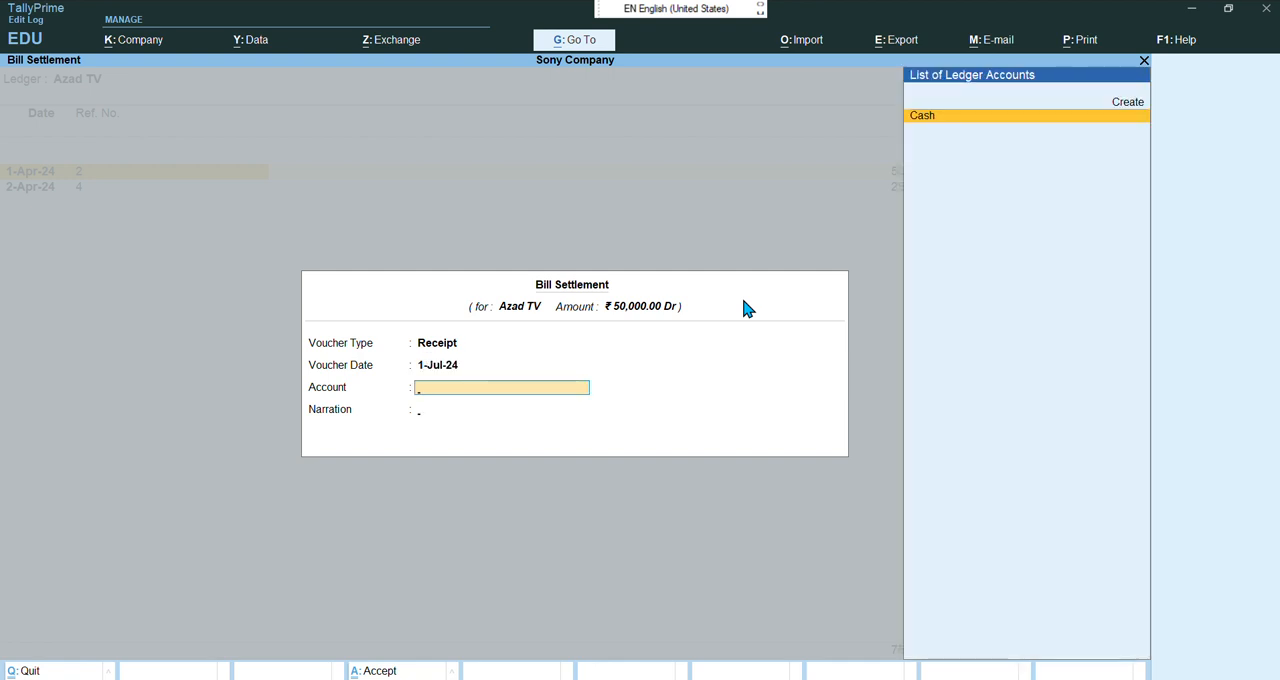
key("Return")
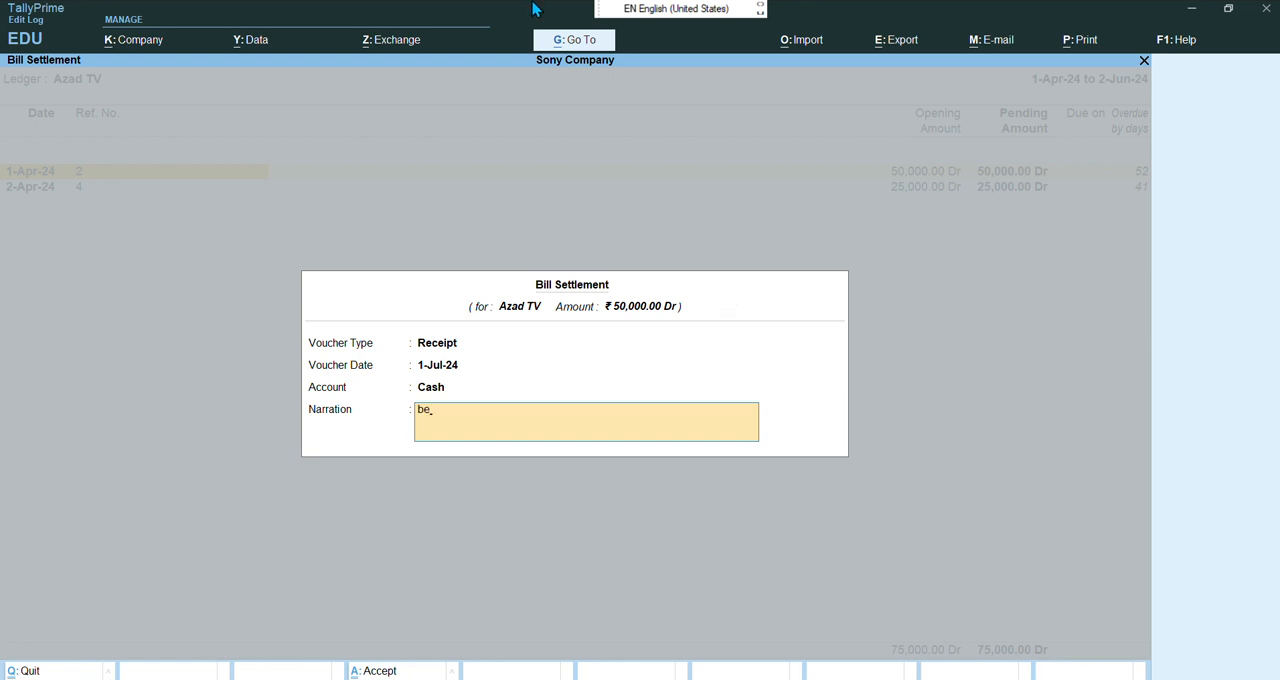
left_click(555, 36)
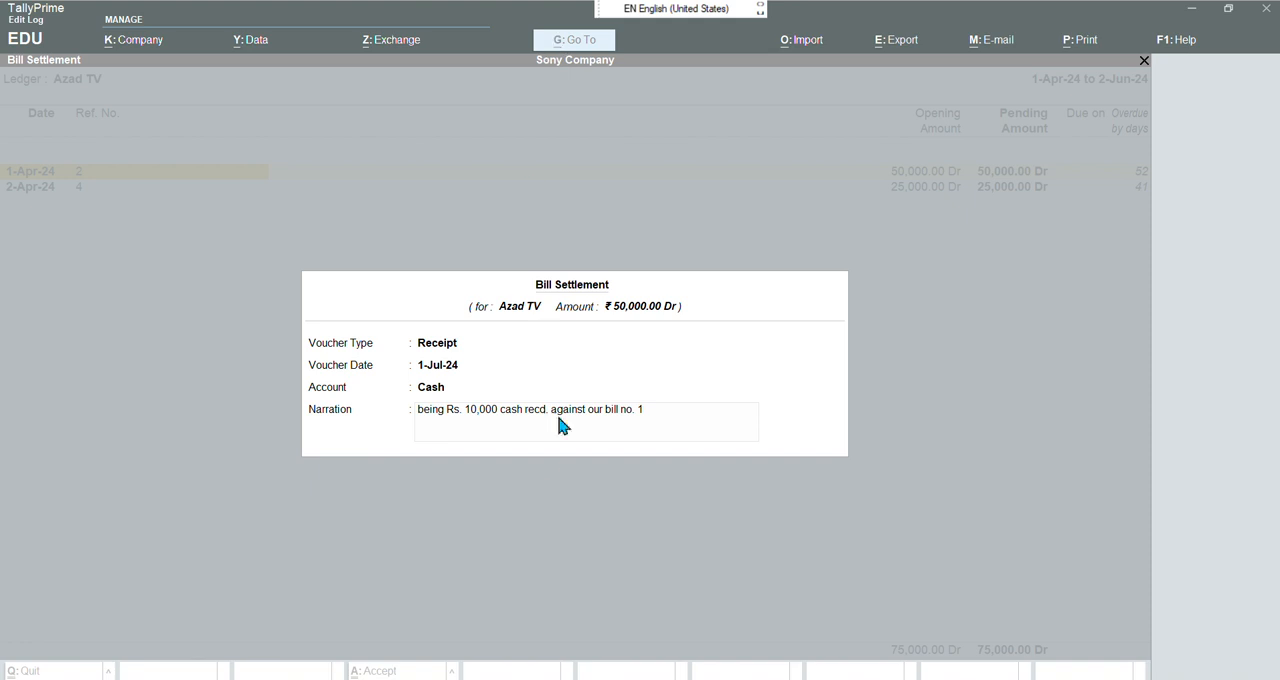
left_click(548, 437)
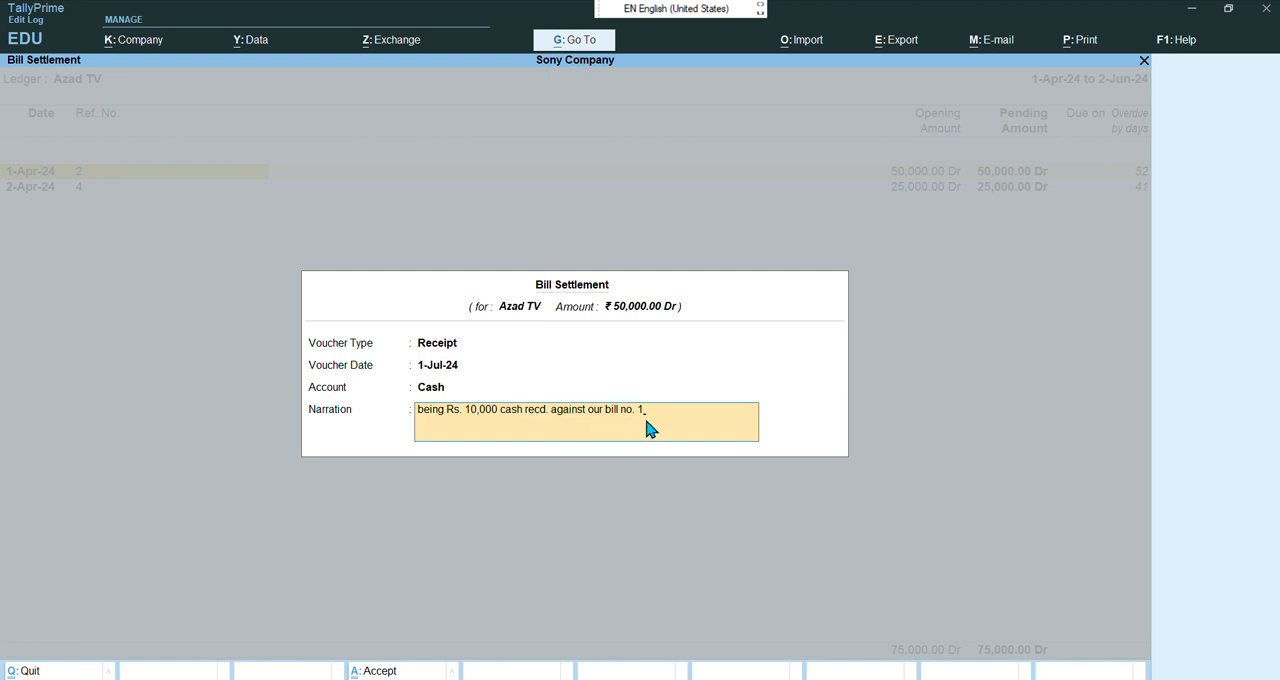
key("Return")
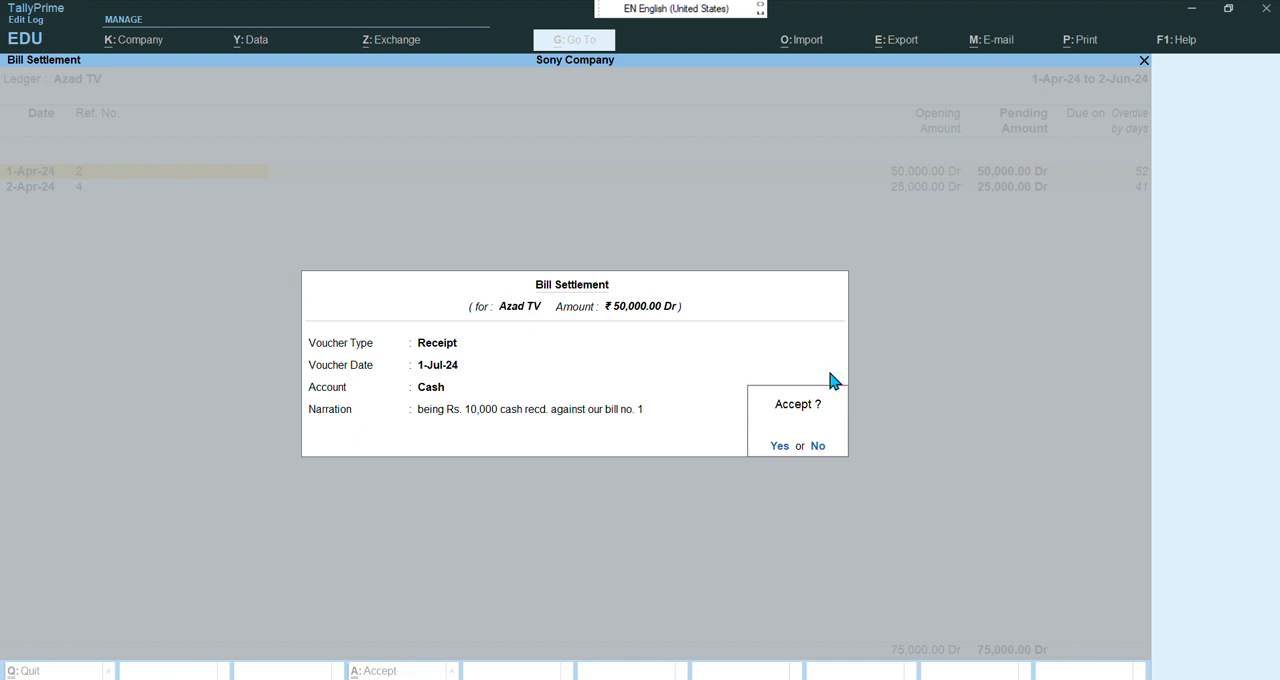
key("Return")
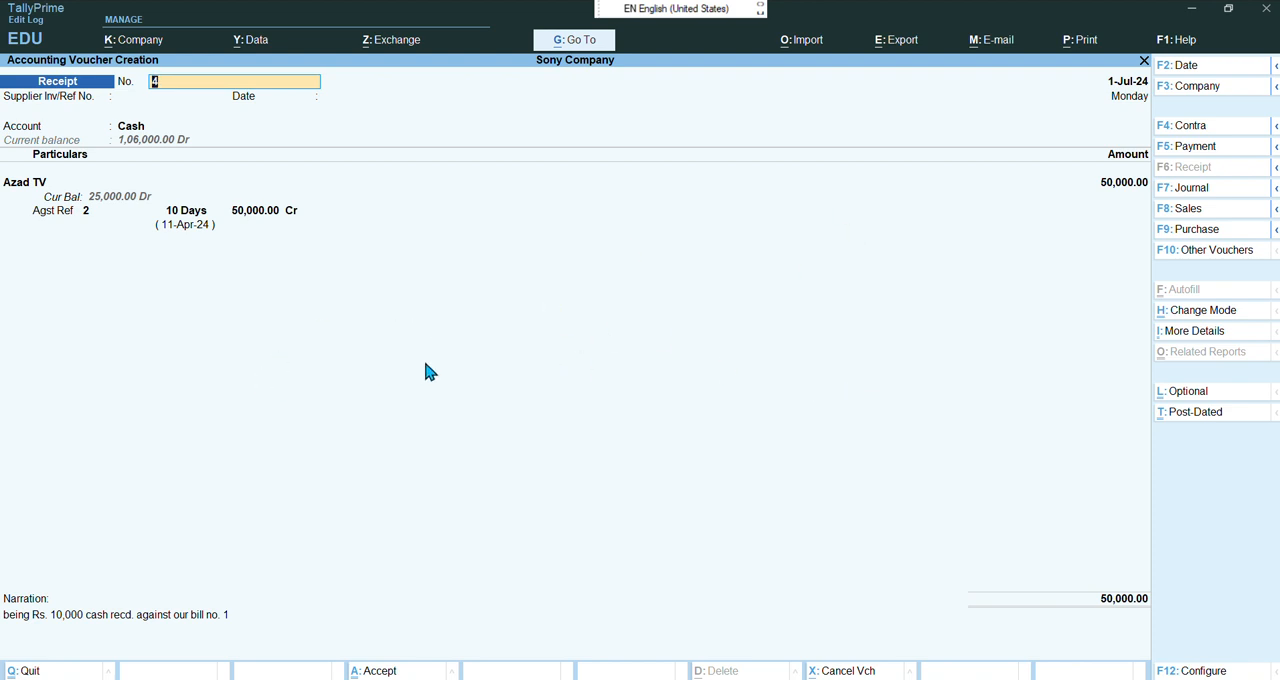
Set the Azad TV receipt amount to 10,000
key("Return")
key("Return")
key("Return")
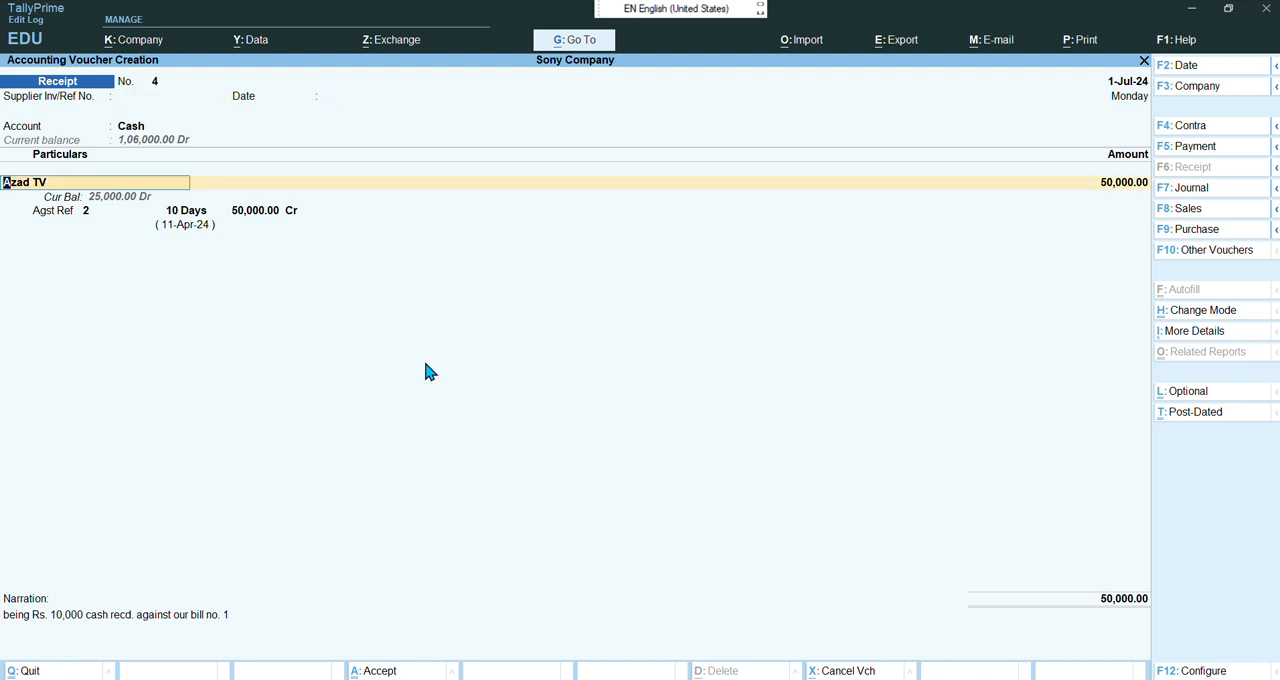
key("Return")
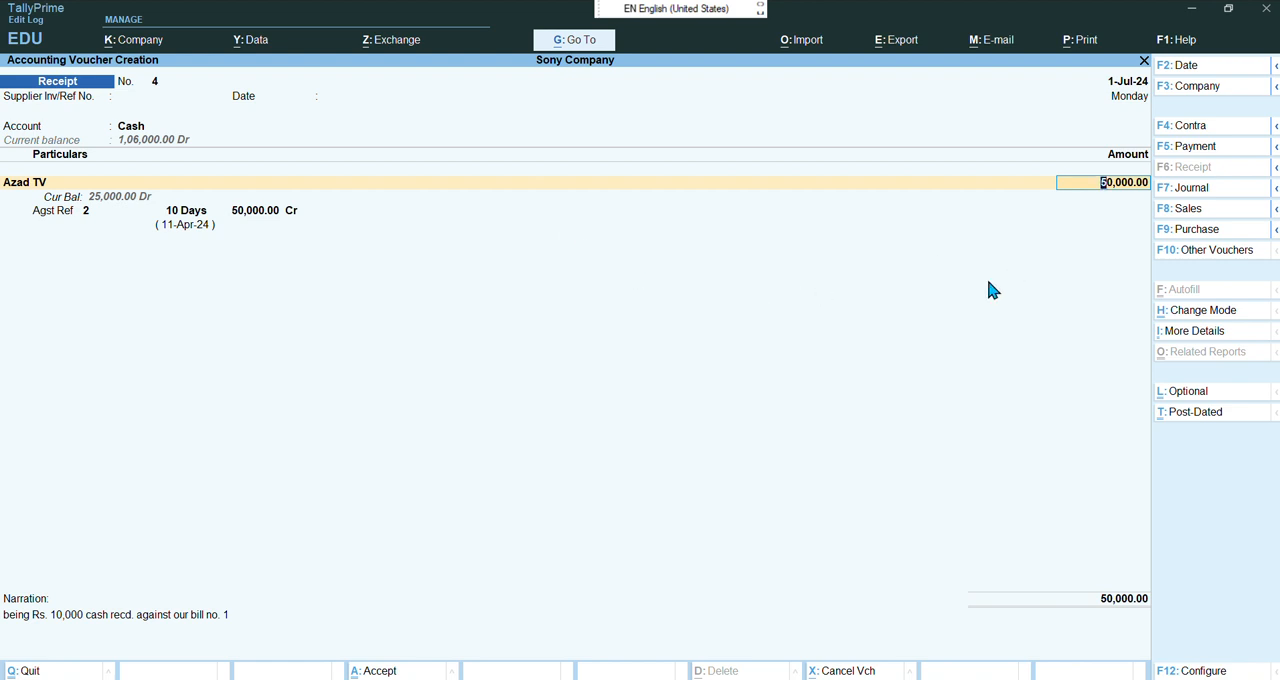
type("10000")
key("Return")
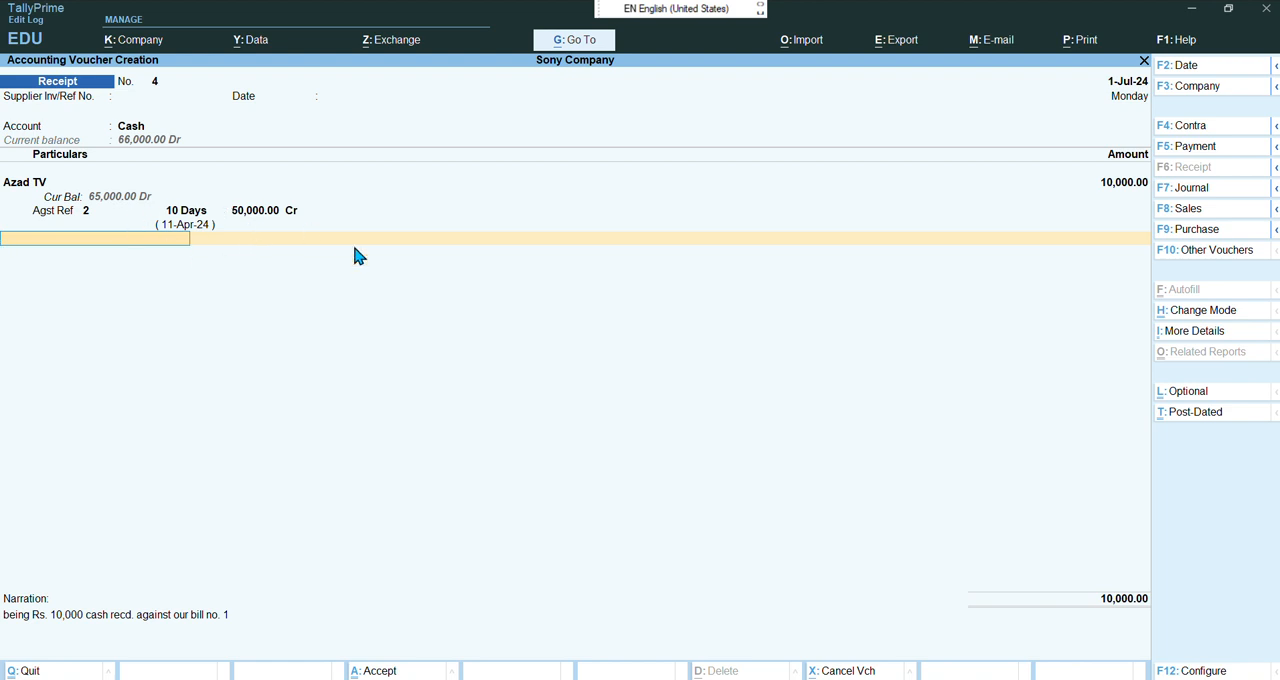
Allocate the 10,000 against bill reference 2 only, dropping the bill 4 line, and save the receipt voucher
key("BackSpace")
key("BackSpace")
key("BackSpace")
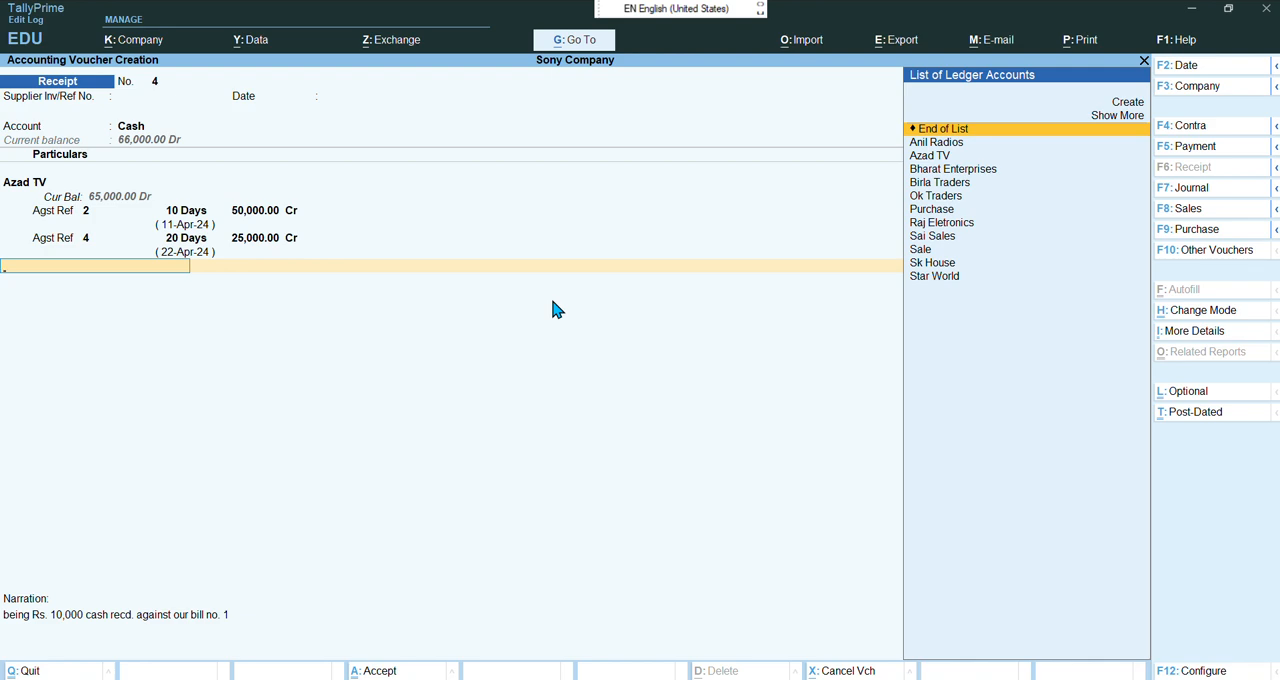
key("BackSpace")
key("Return")
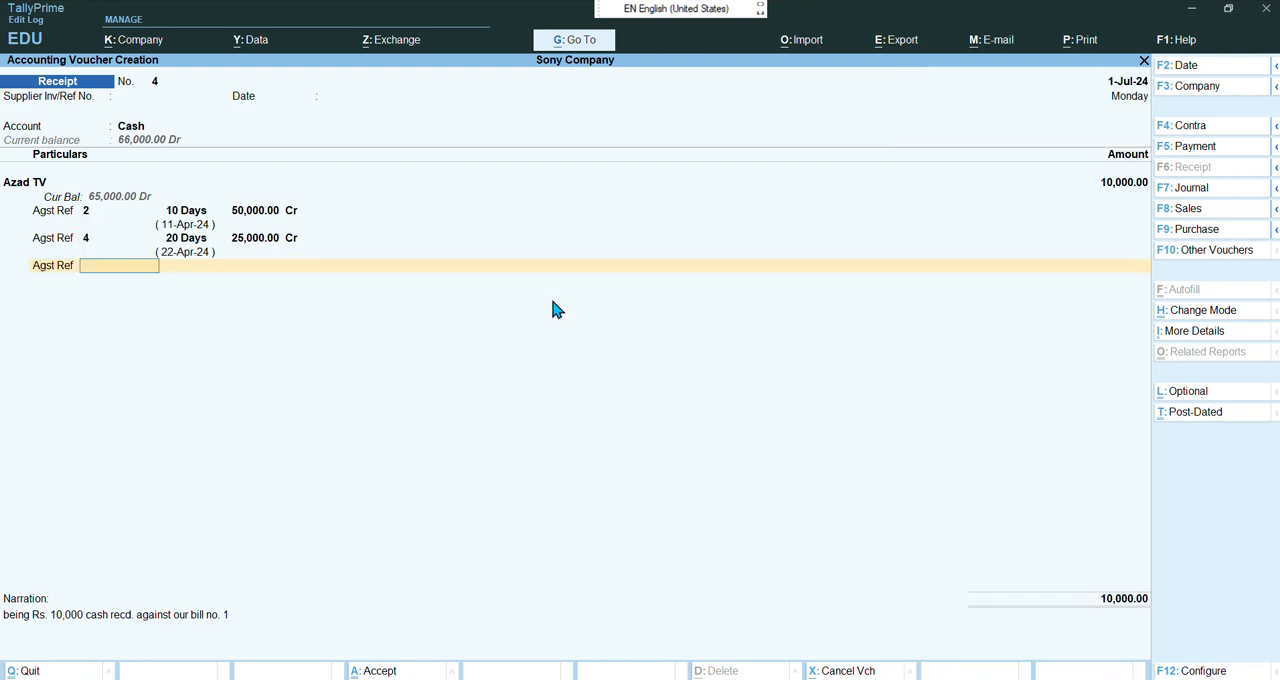
key("BackSpace")
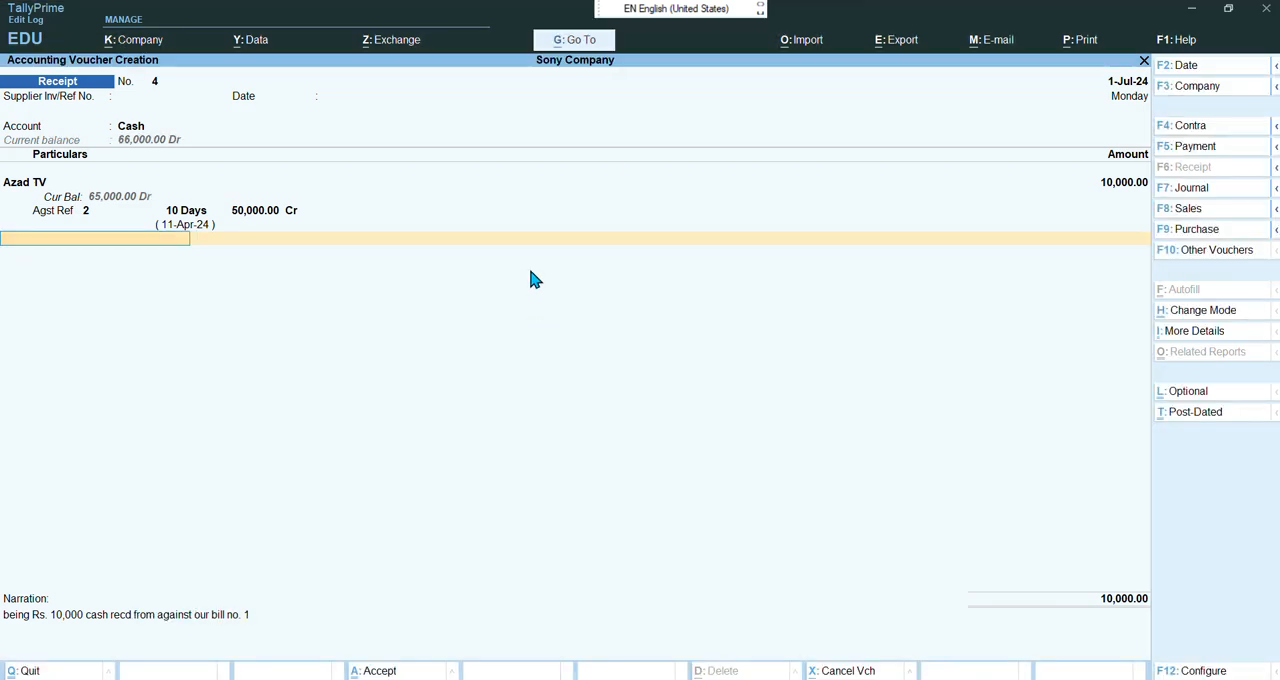
key("BackSpace")
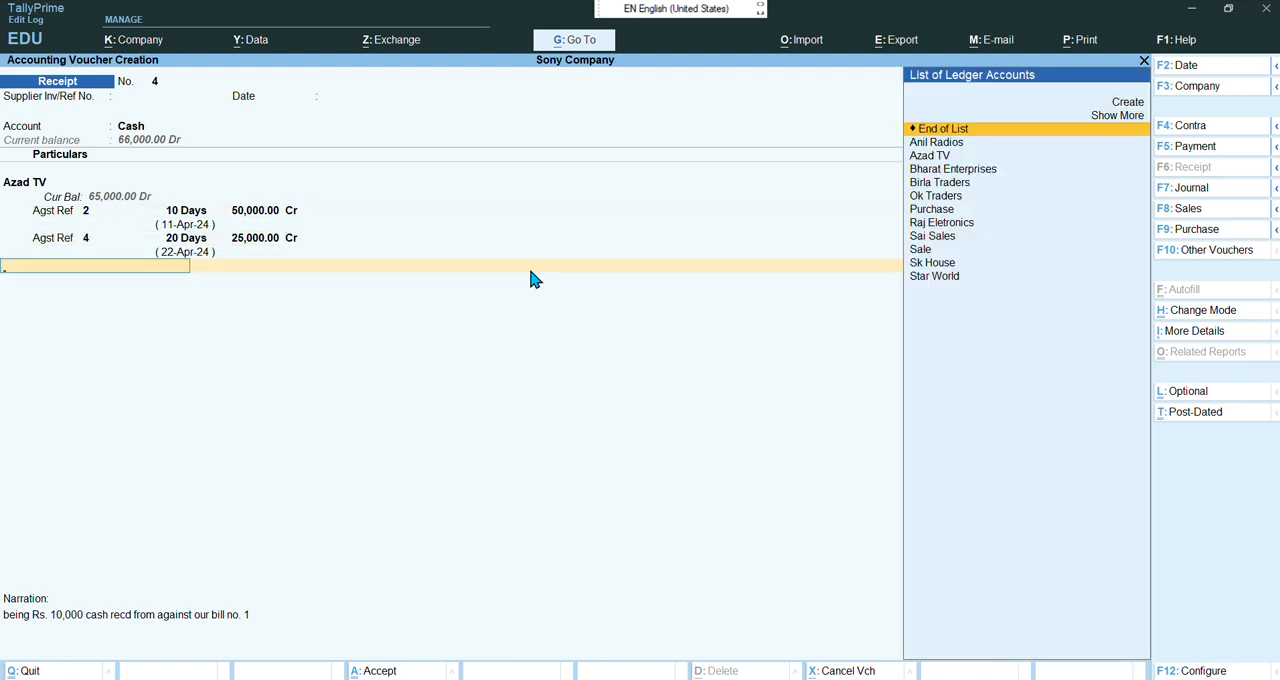
key("BackSpace")
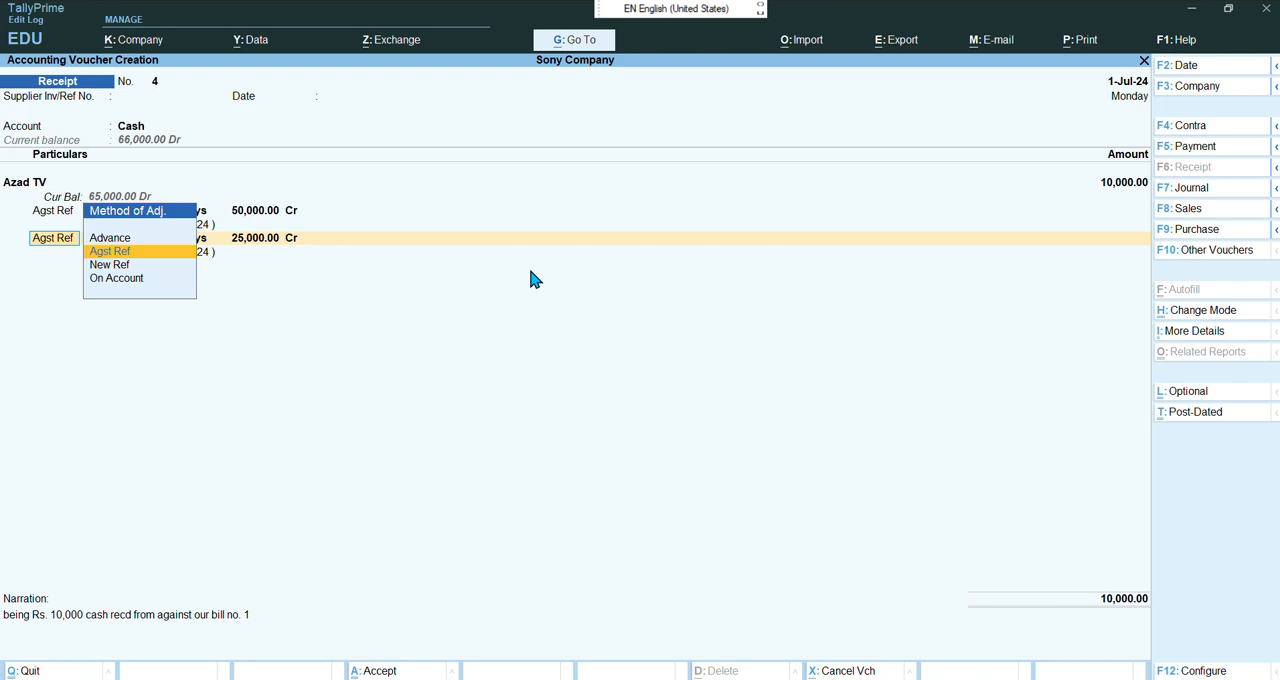
left_click(553, 32)
left_click(508, 314)
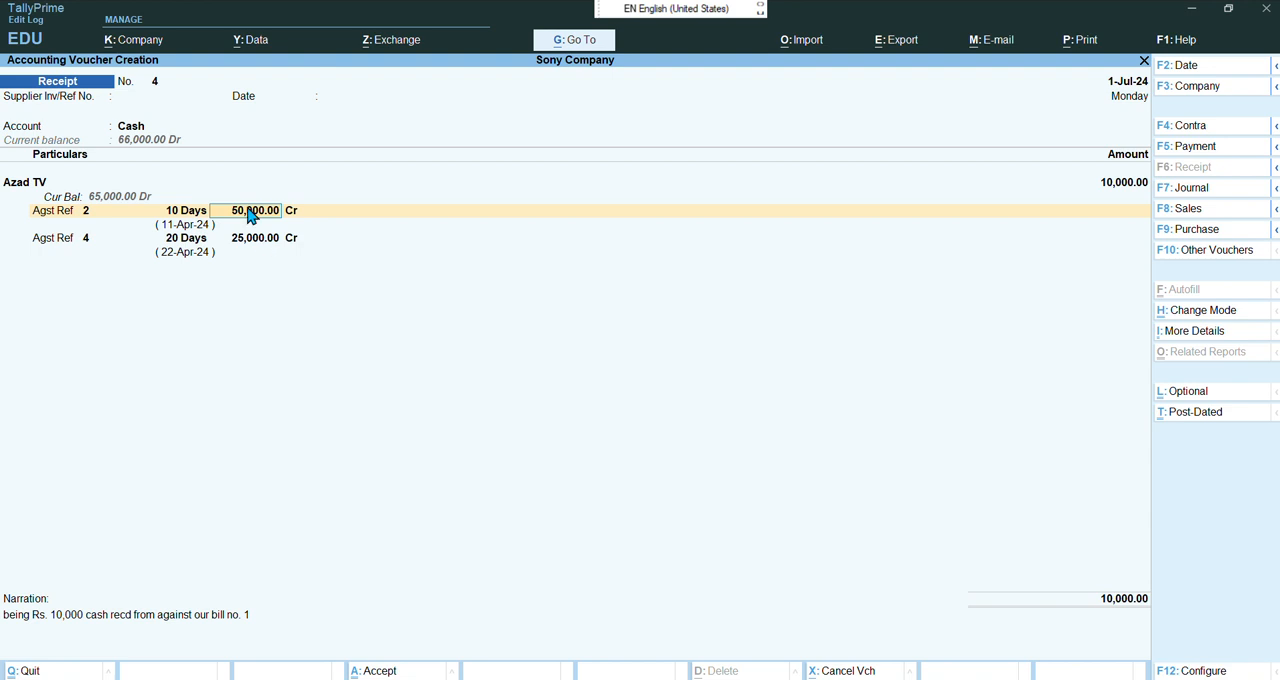
type("10000")
key("Return")
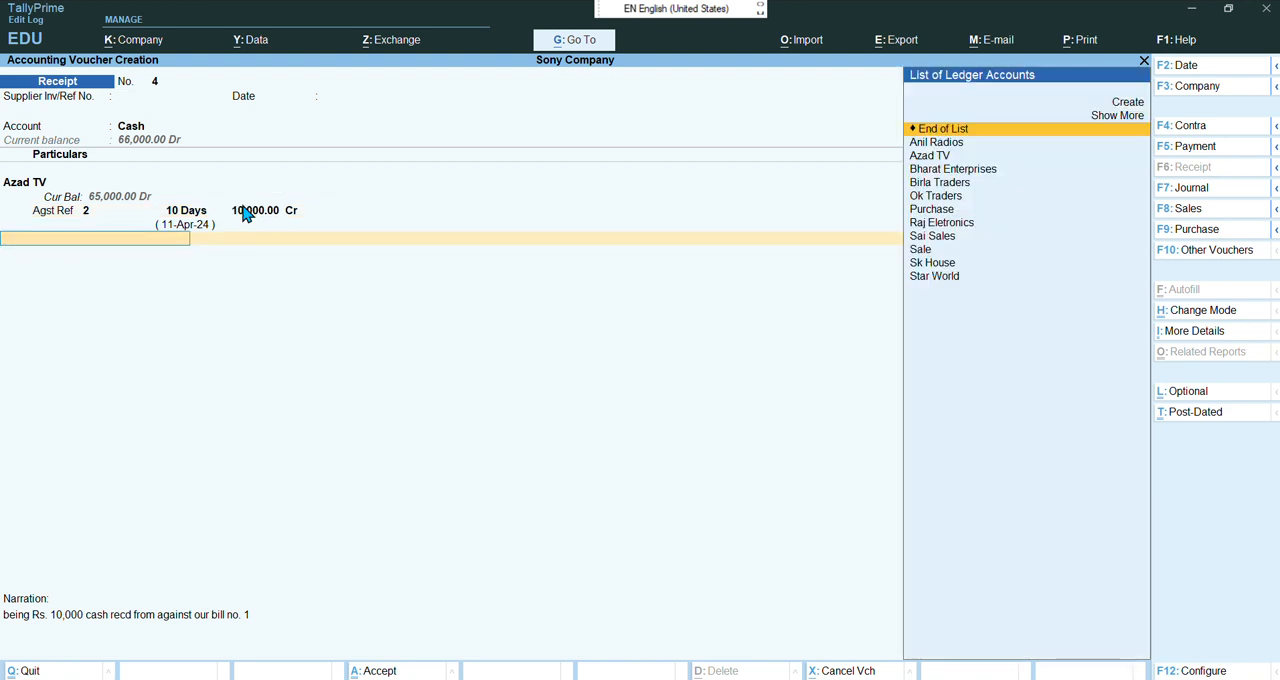
key("Return")
key("Return")
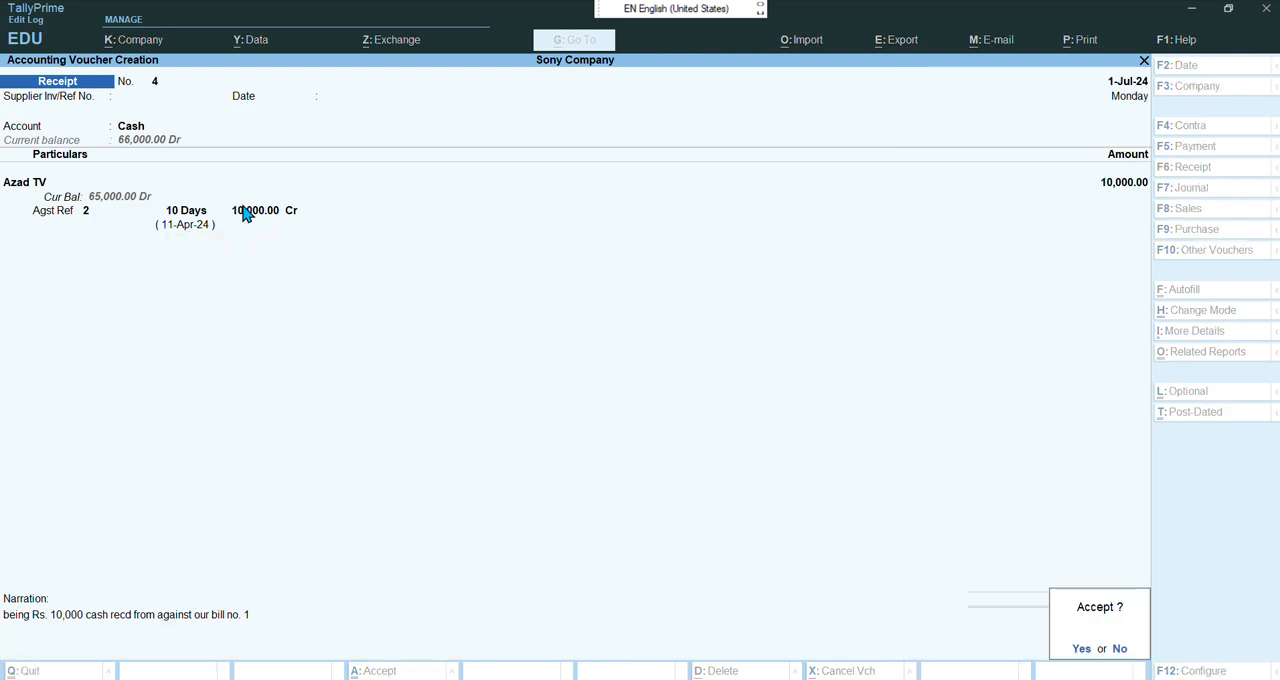
key("Return")
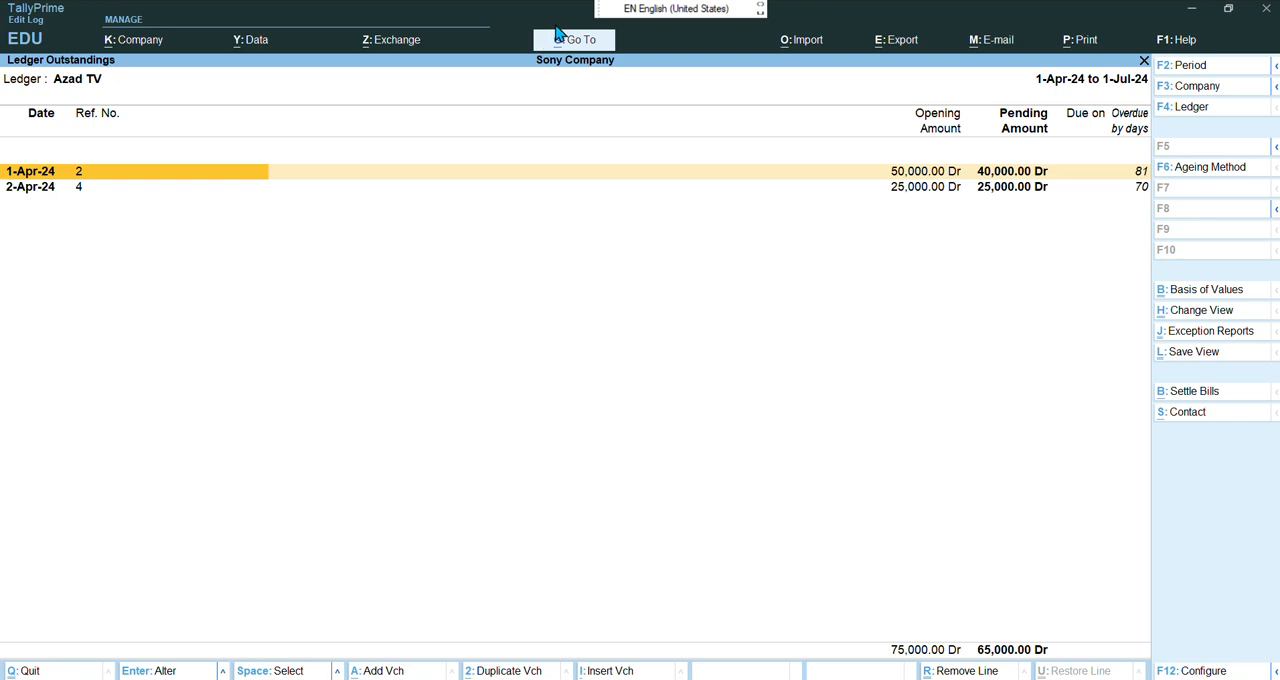
Open the Bills Receivable outstanding report, then switch to the Bills Payable report
key("Escape")
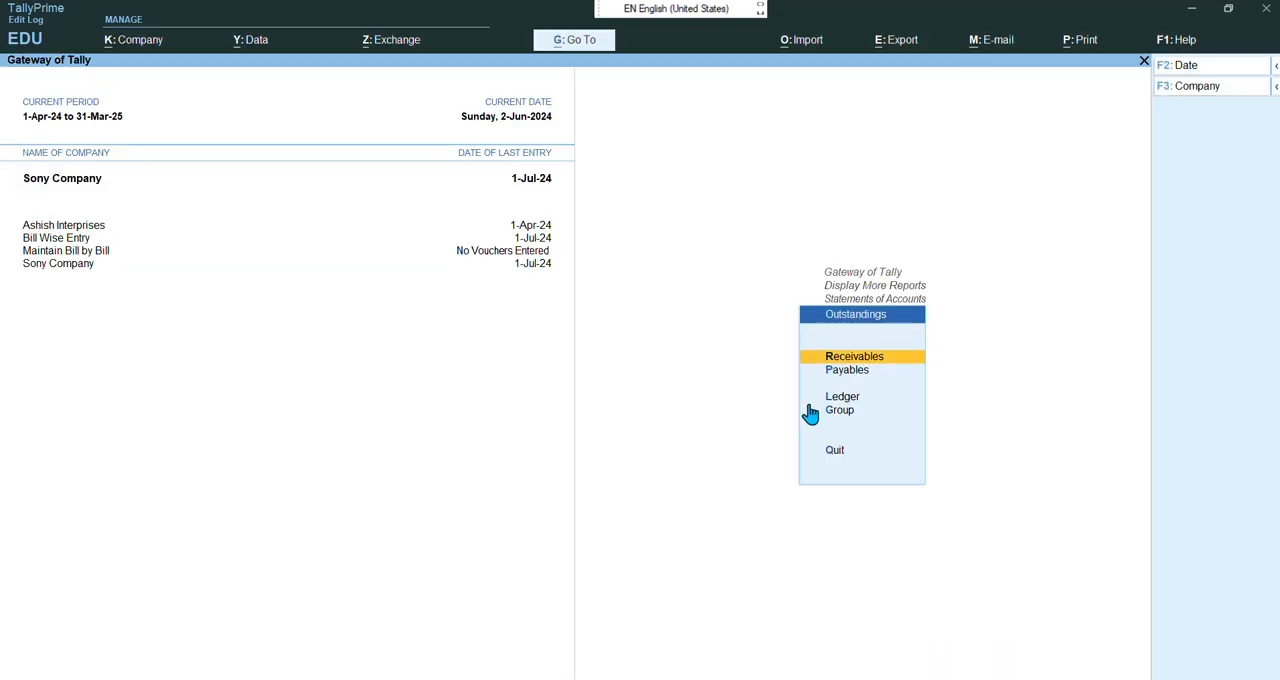
key("Return")
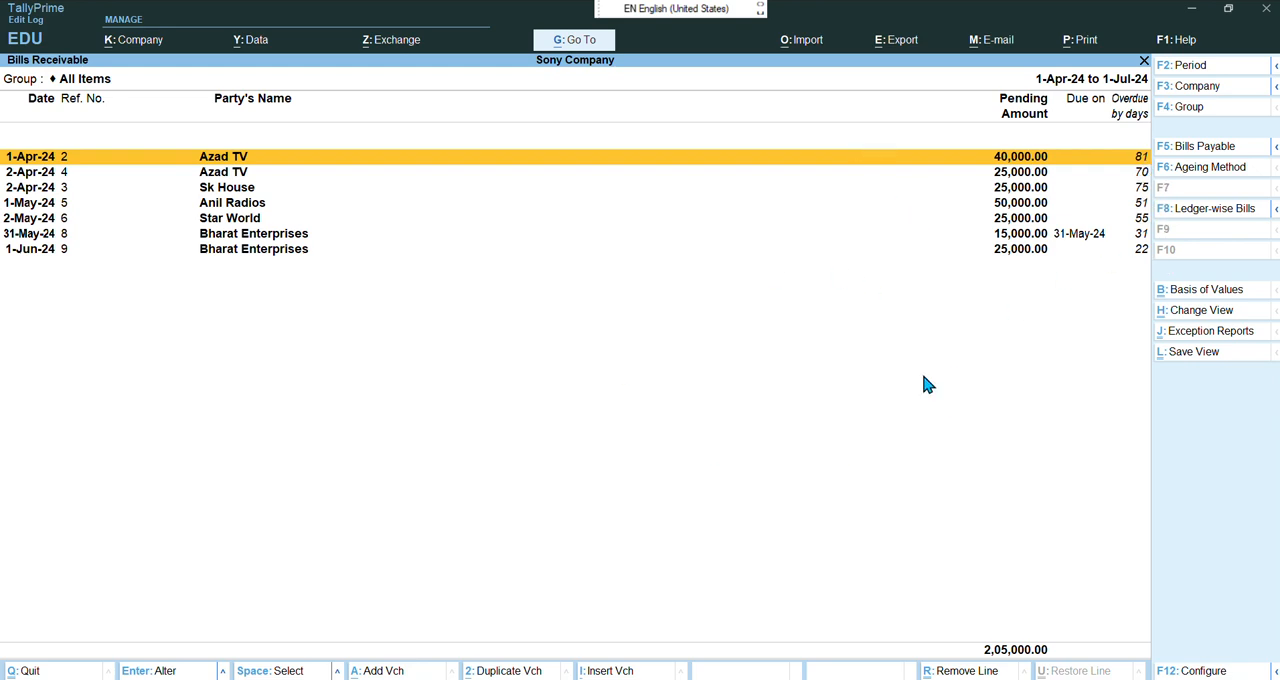
key("Escape")
key("Down")
key("Return")
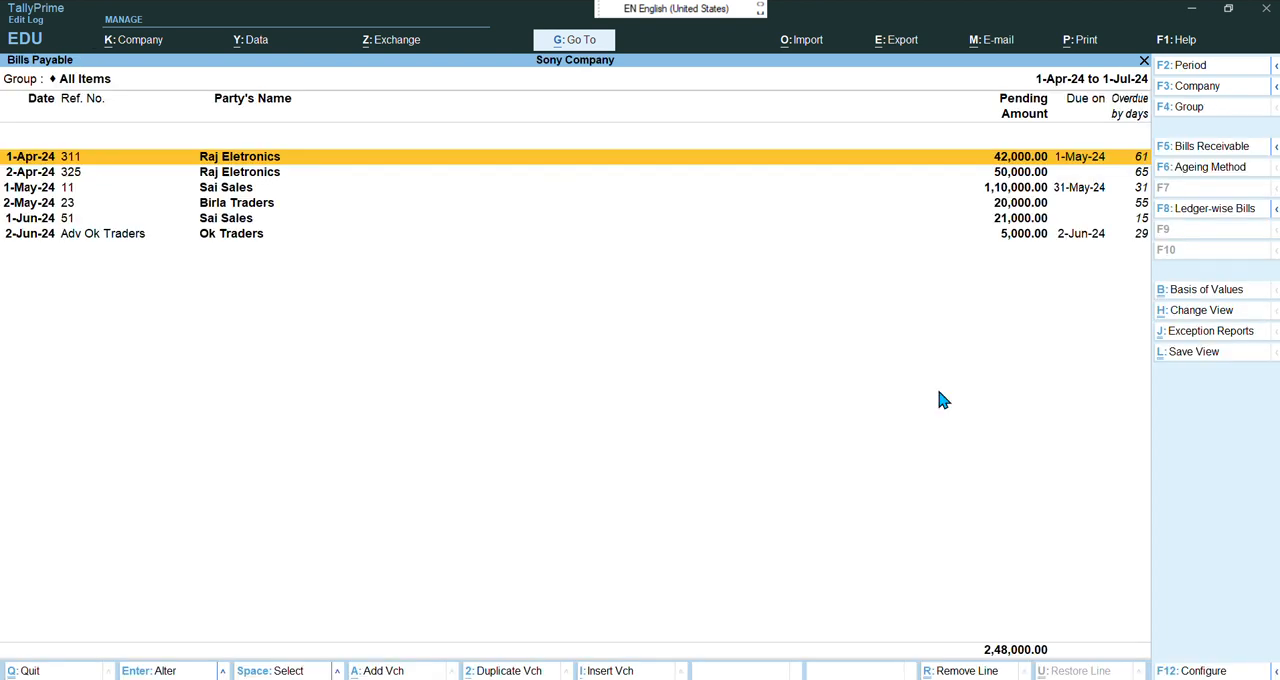